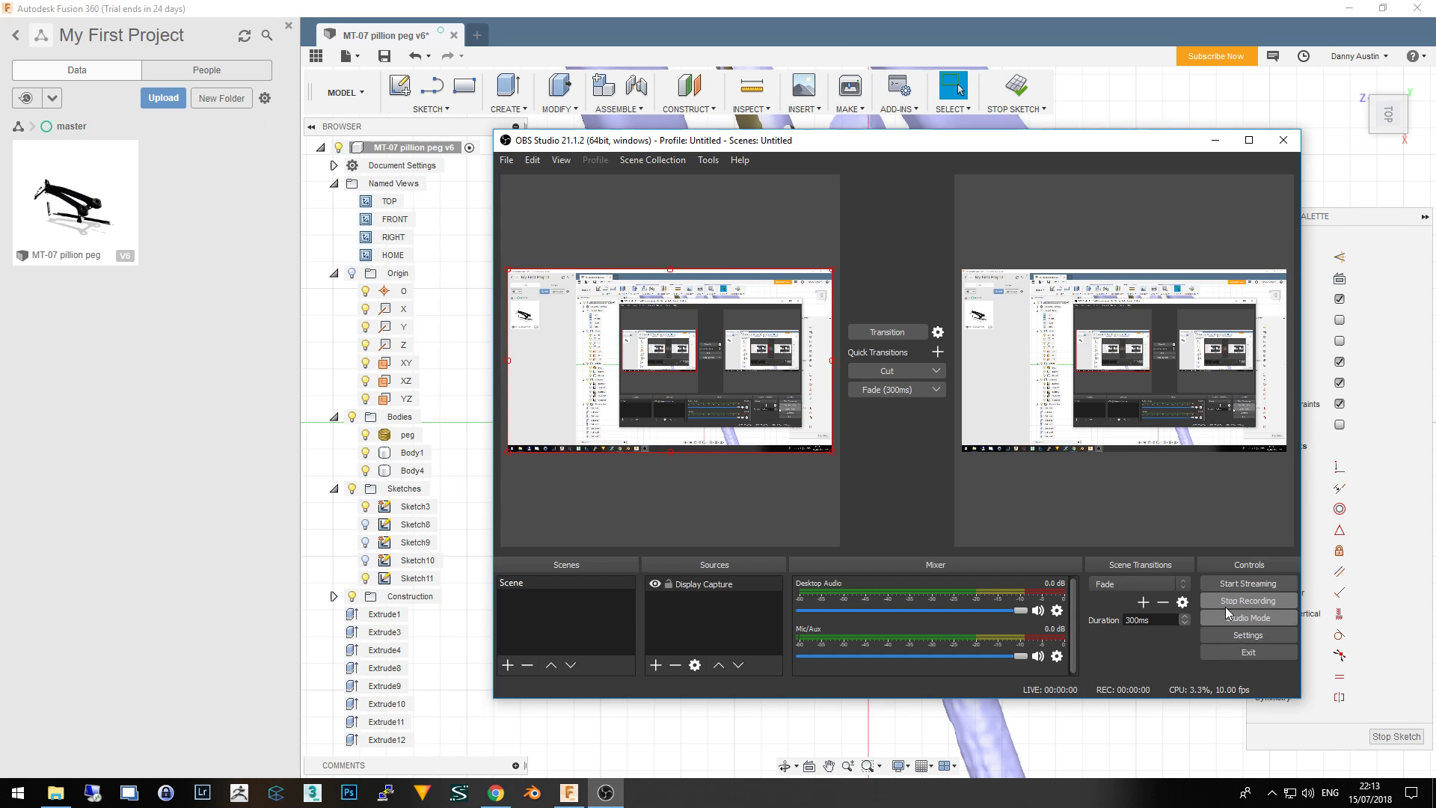
Delete the vertical sketch lines crossing the left and right bosses of the bridge sketch
click(855, 6)
click(820, 322)
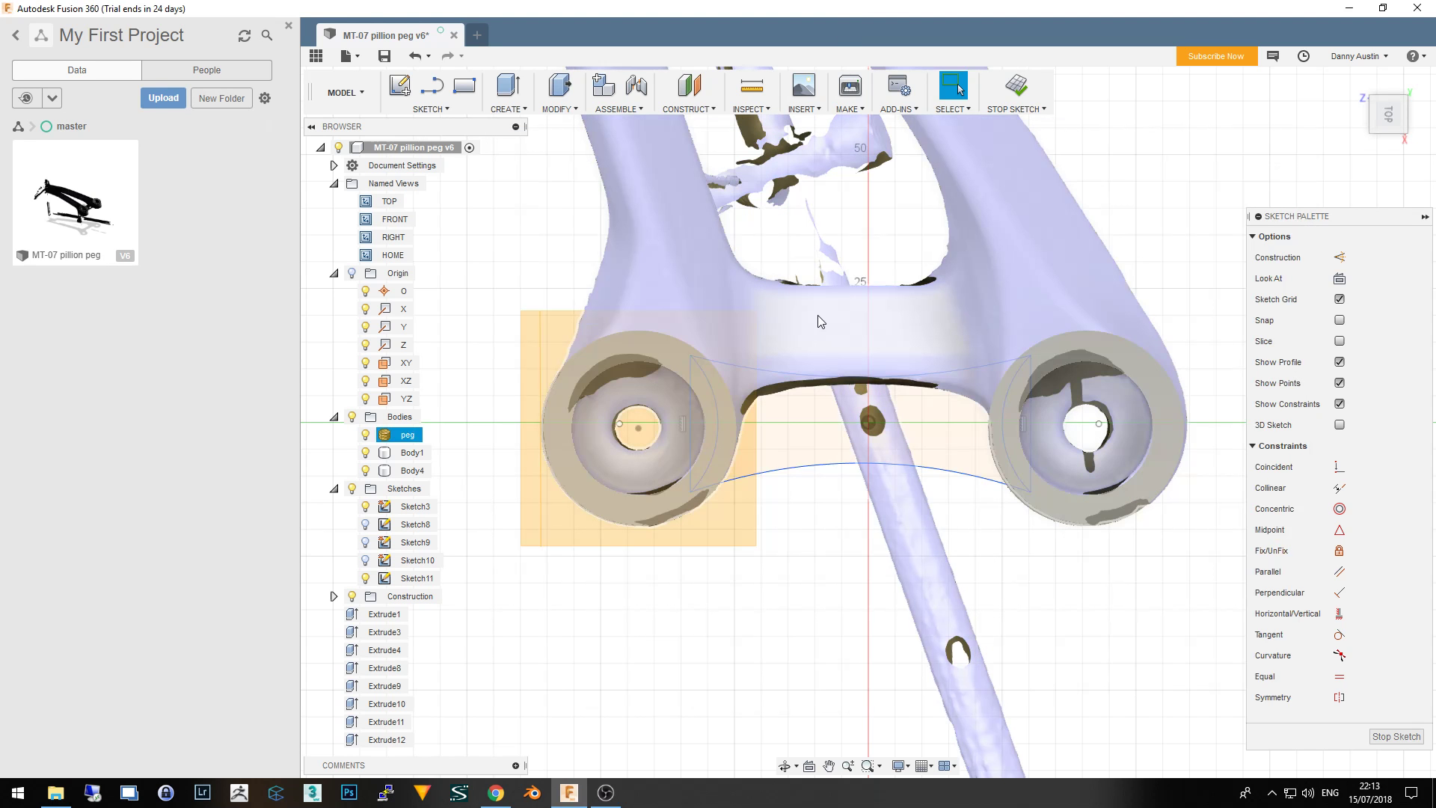
click(817, 534)
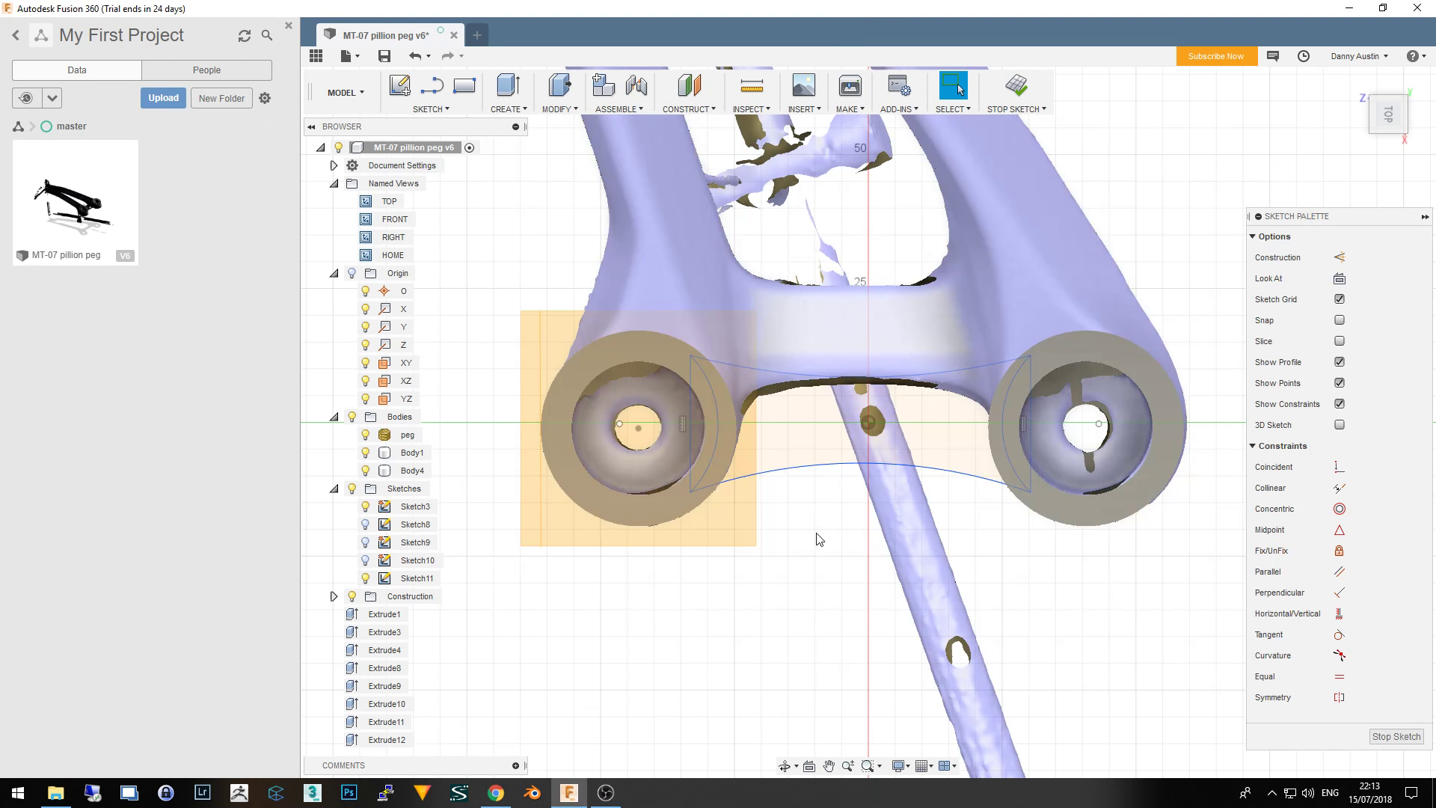
click(689, 447)
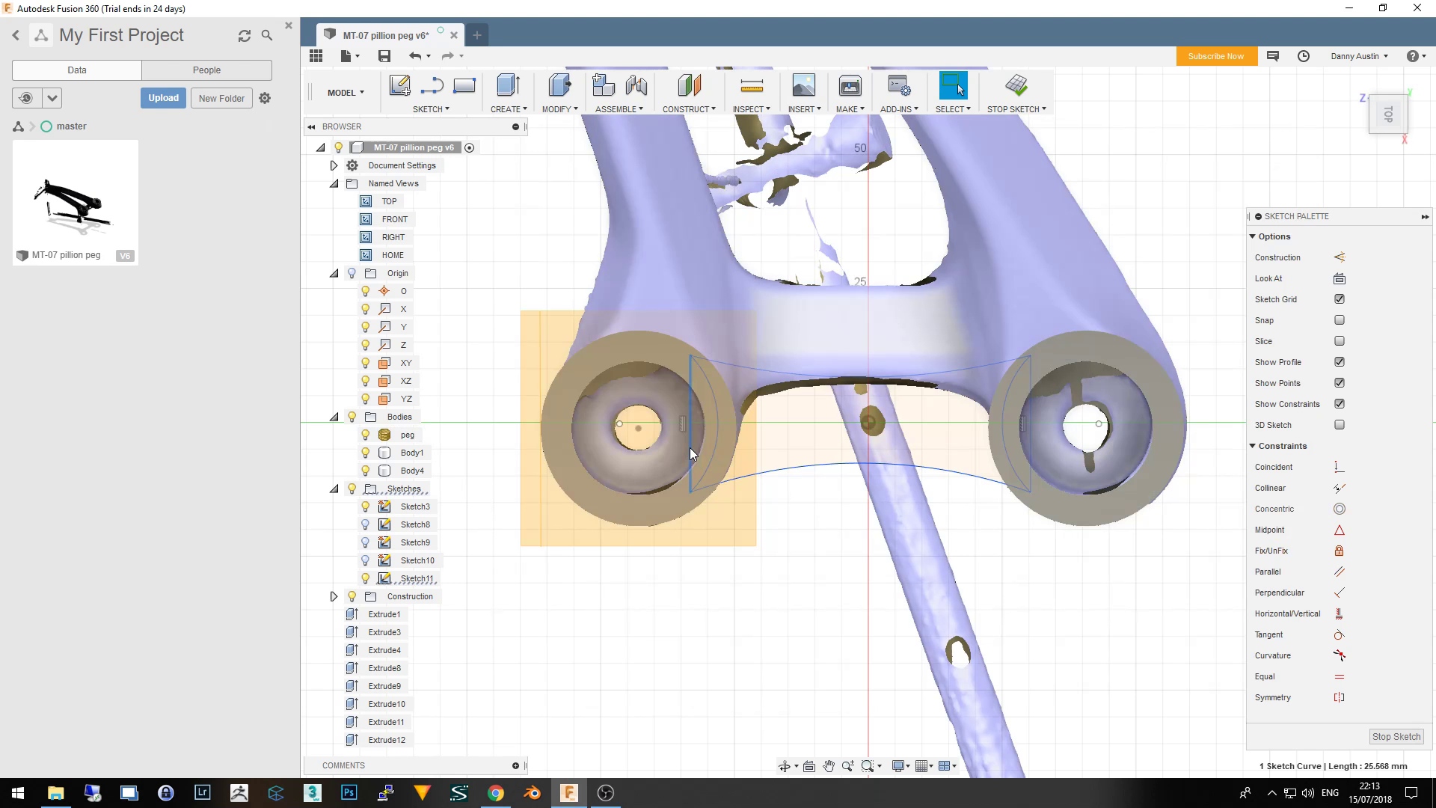
key(Delete)
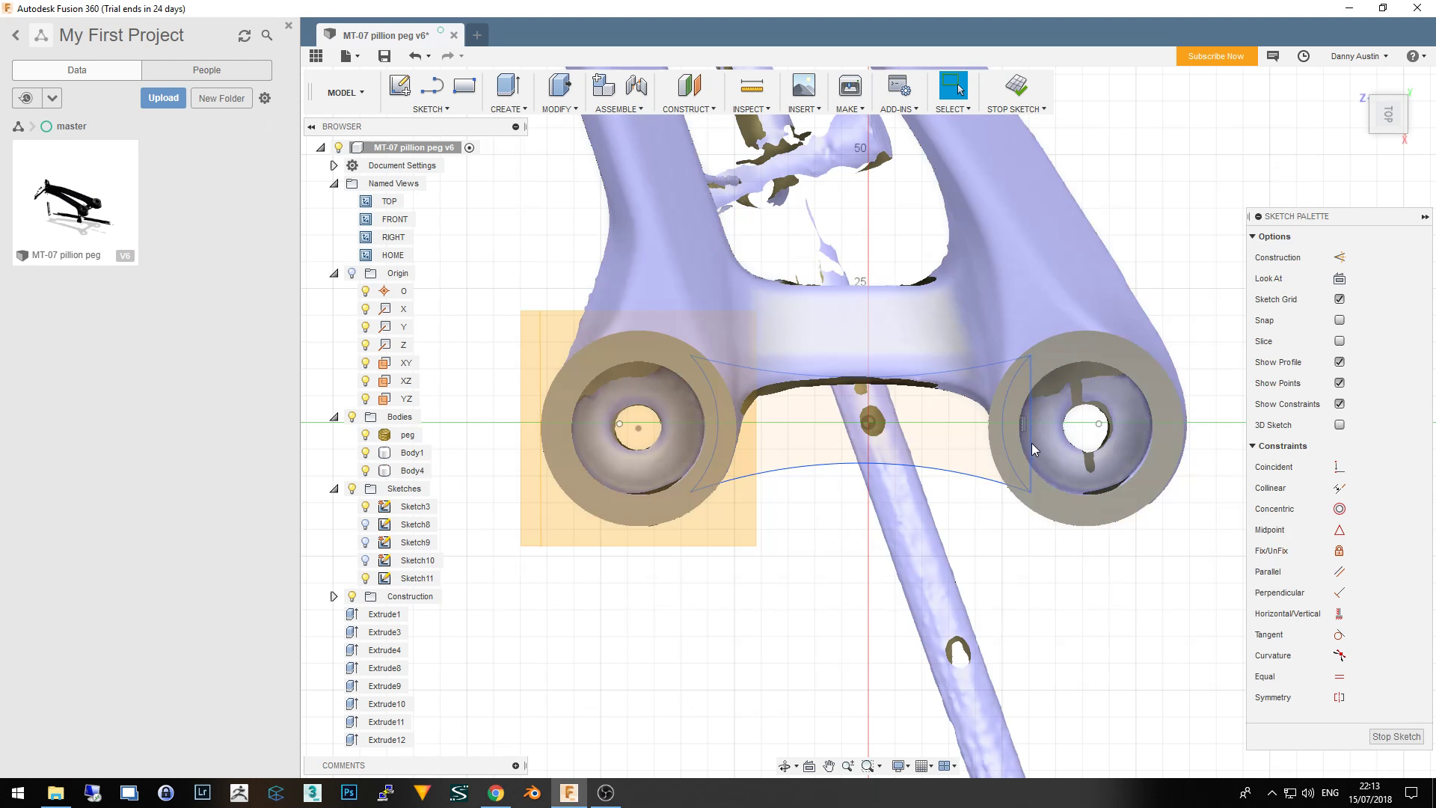
click(1030, 447)
key(Delete)
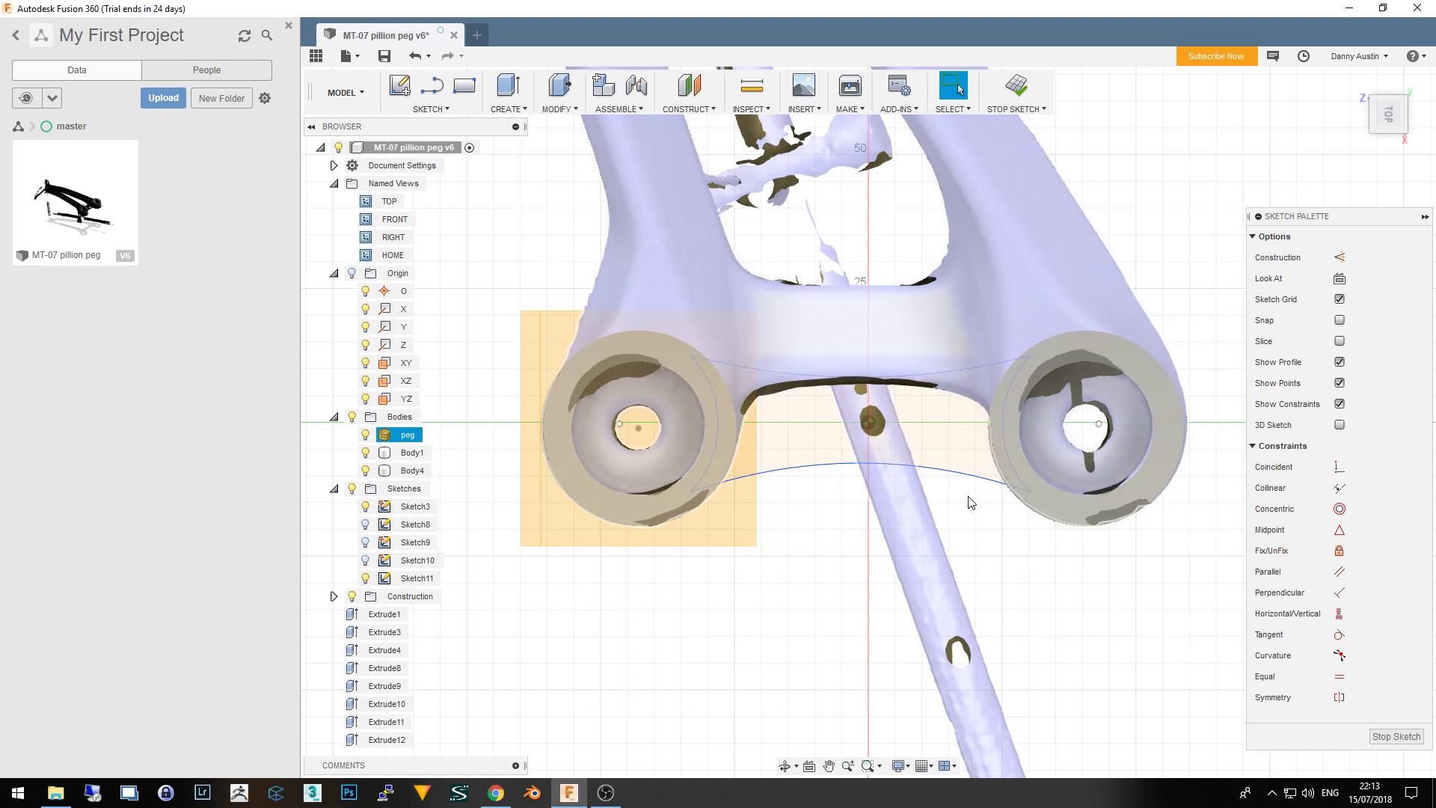
mouse_move(869, 423)
shift+middle_down()
mouse_move(837, 351)
mouse_move(765, 479)
shift+middle_up()
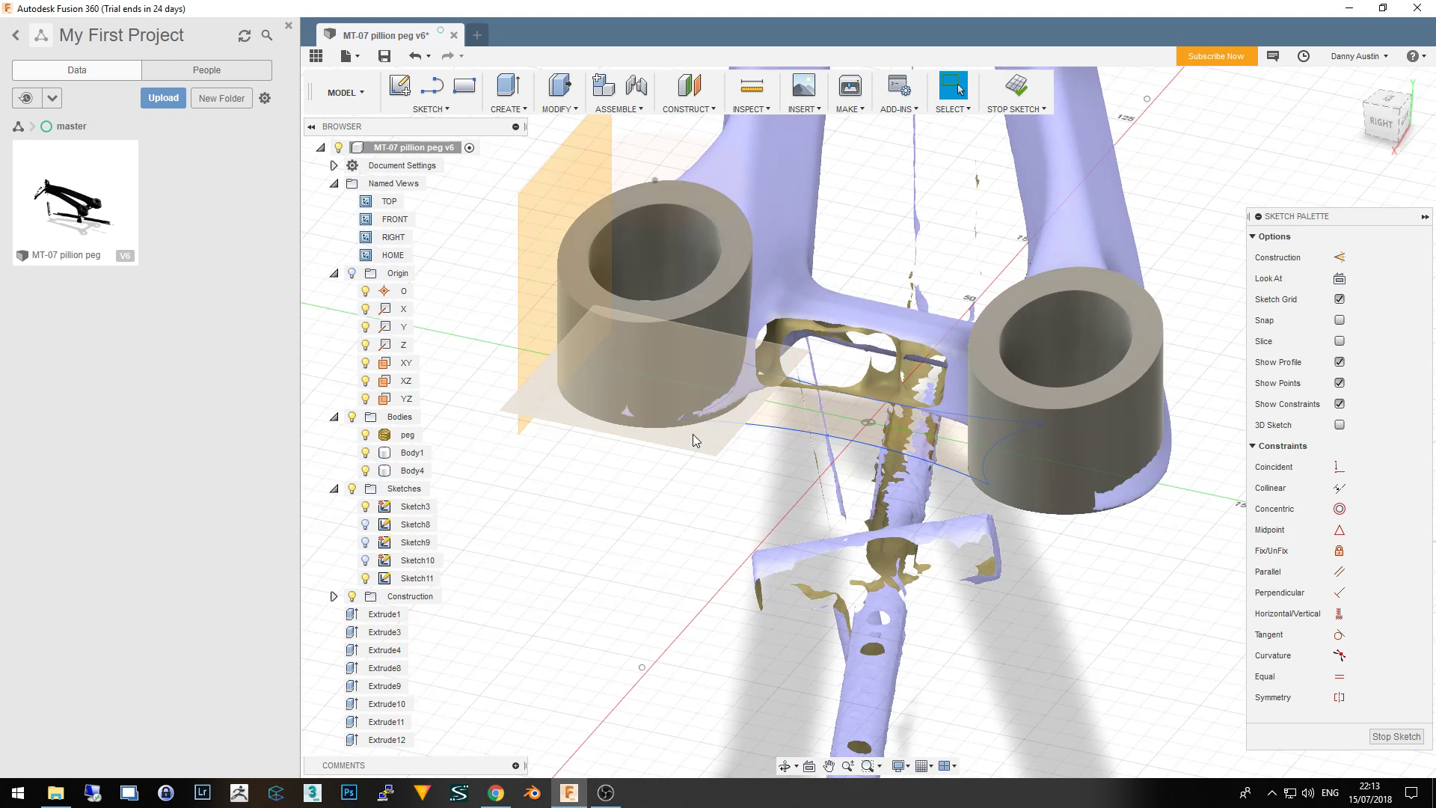
Start an extrusion of Sketch11 with the operation set to Join
click(417, 580)
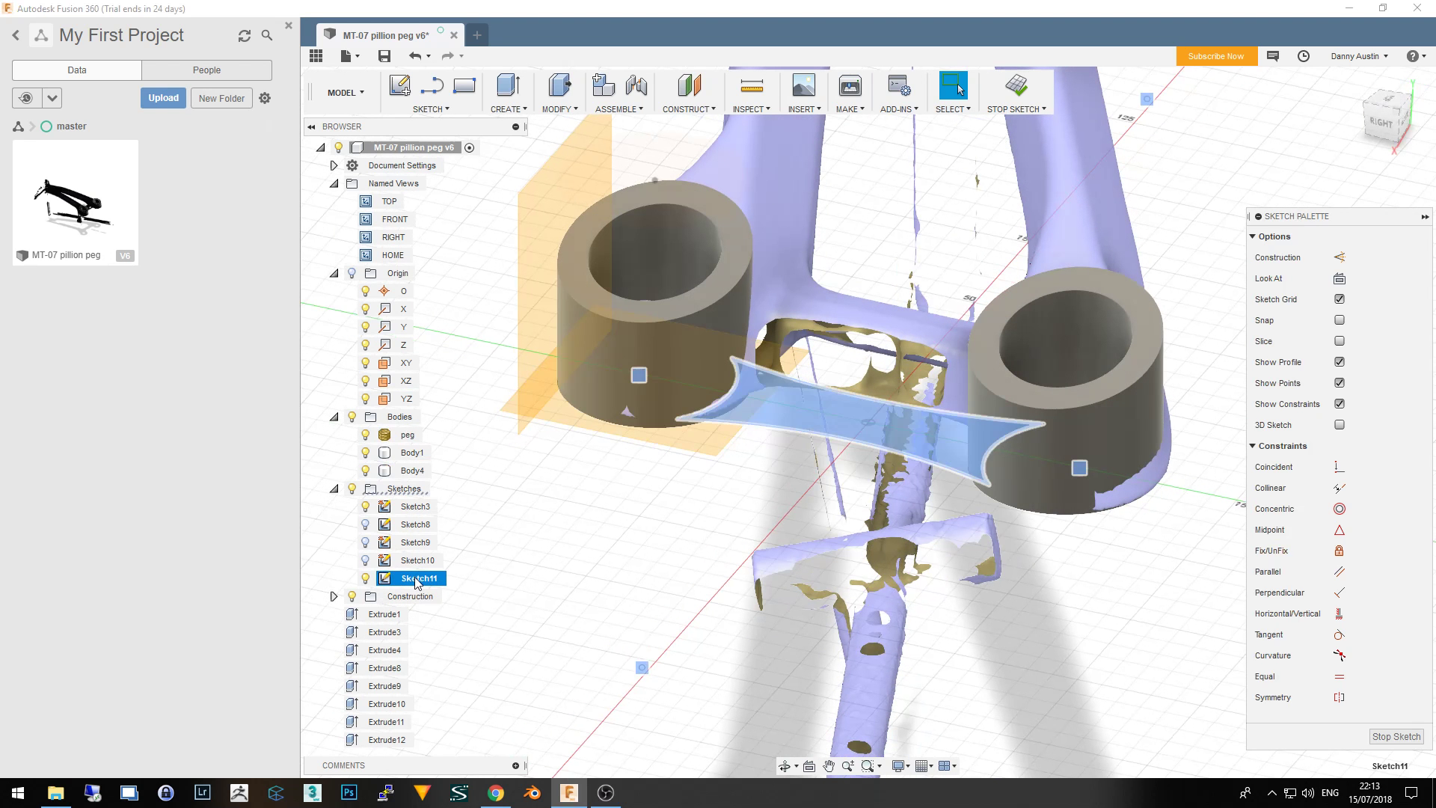
click(526, 110)
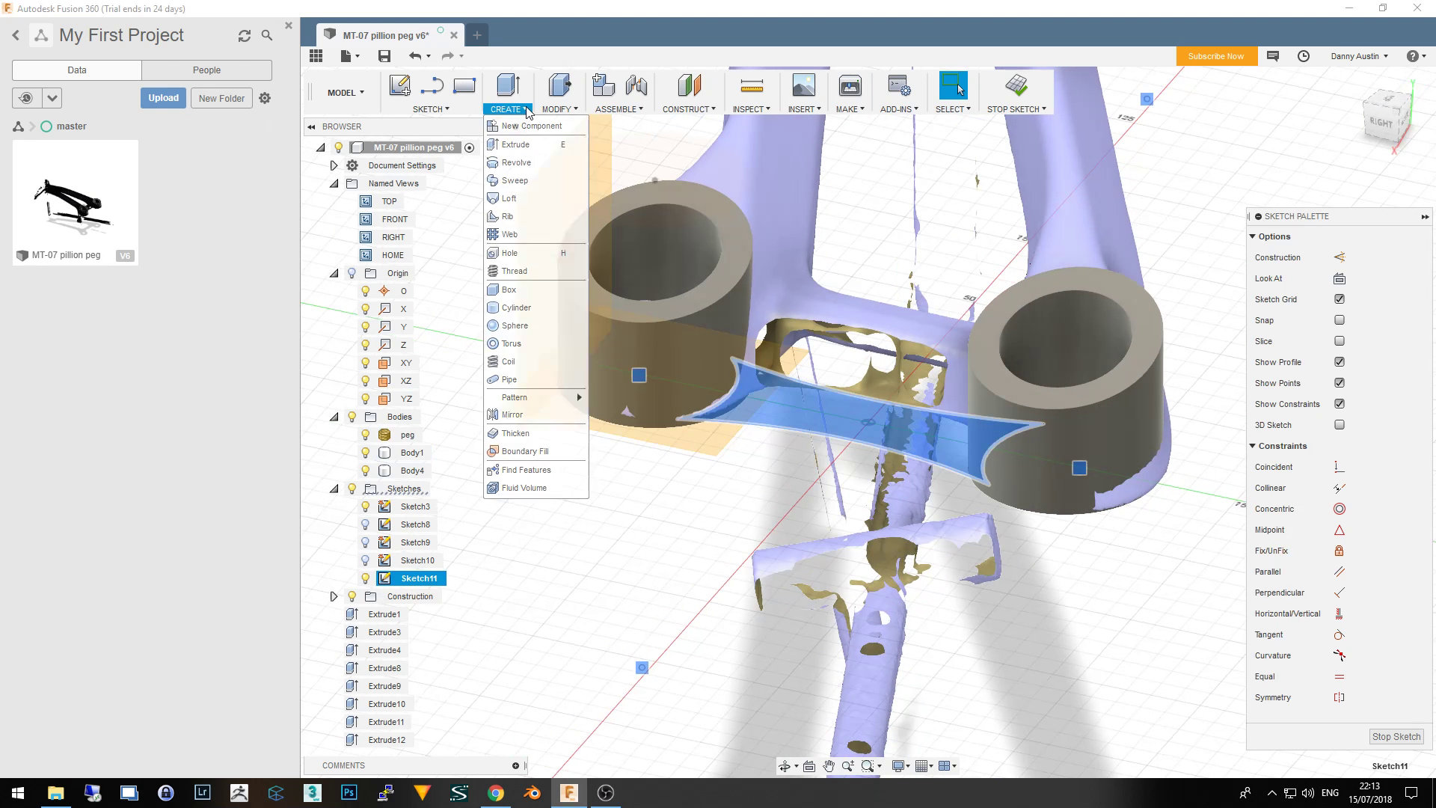
click(516, 144)
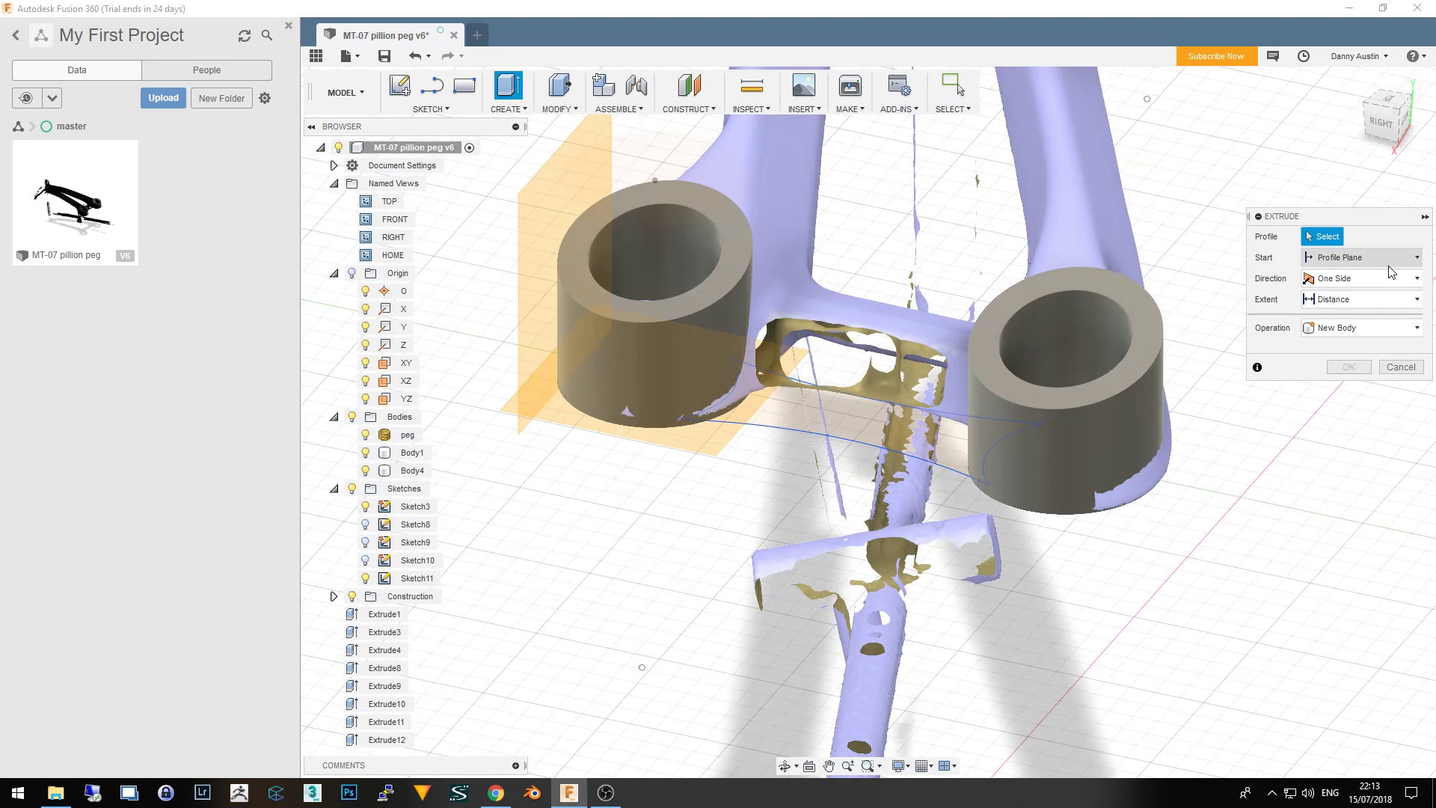
click(1396, 330)
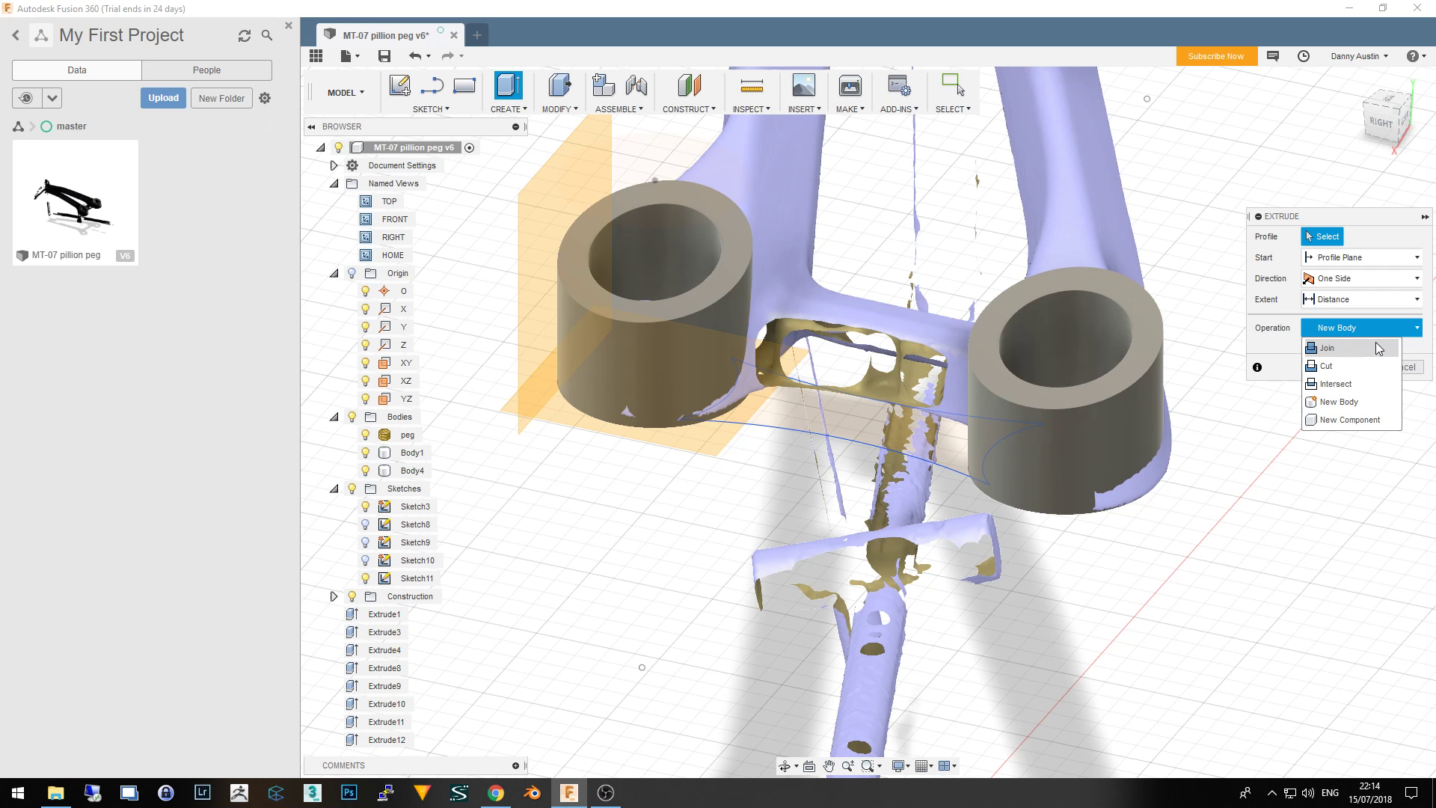
click(1379, 348)
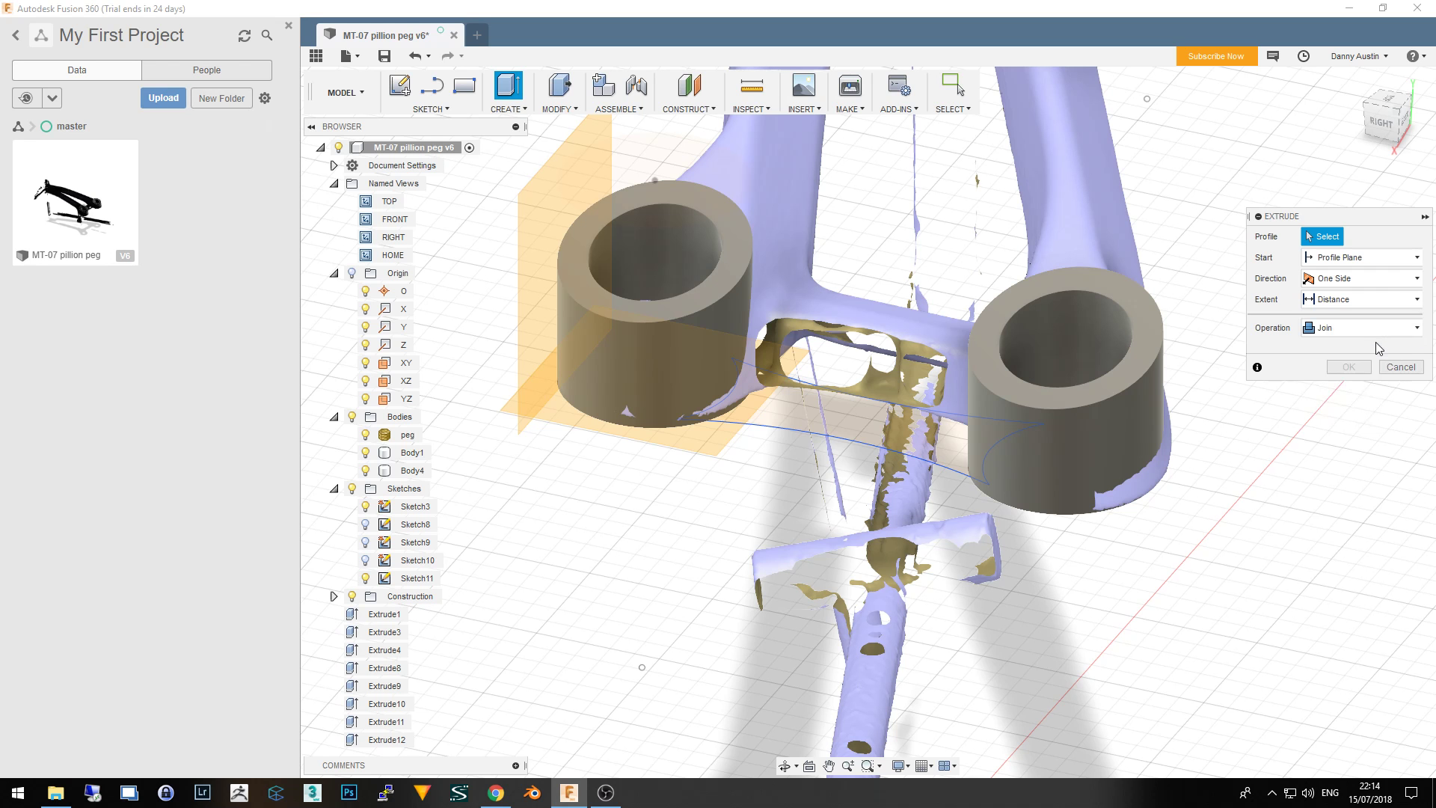
Extrude the bridge profile upward 21.757 mm and confirm it
click(839, 419)
drag(860, 400, 861, 300)
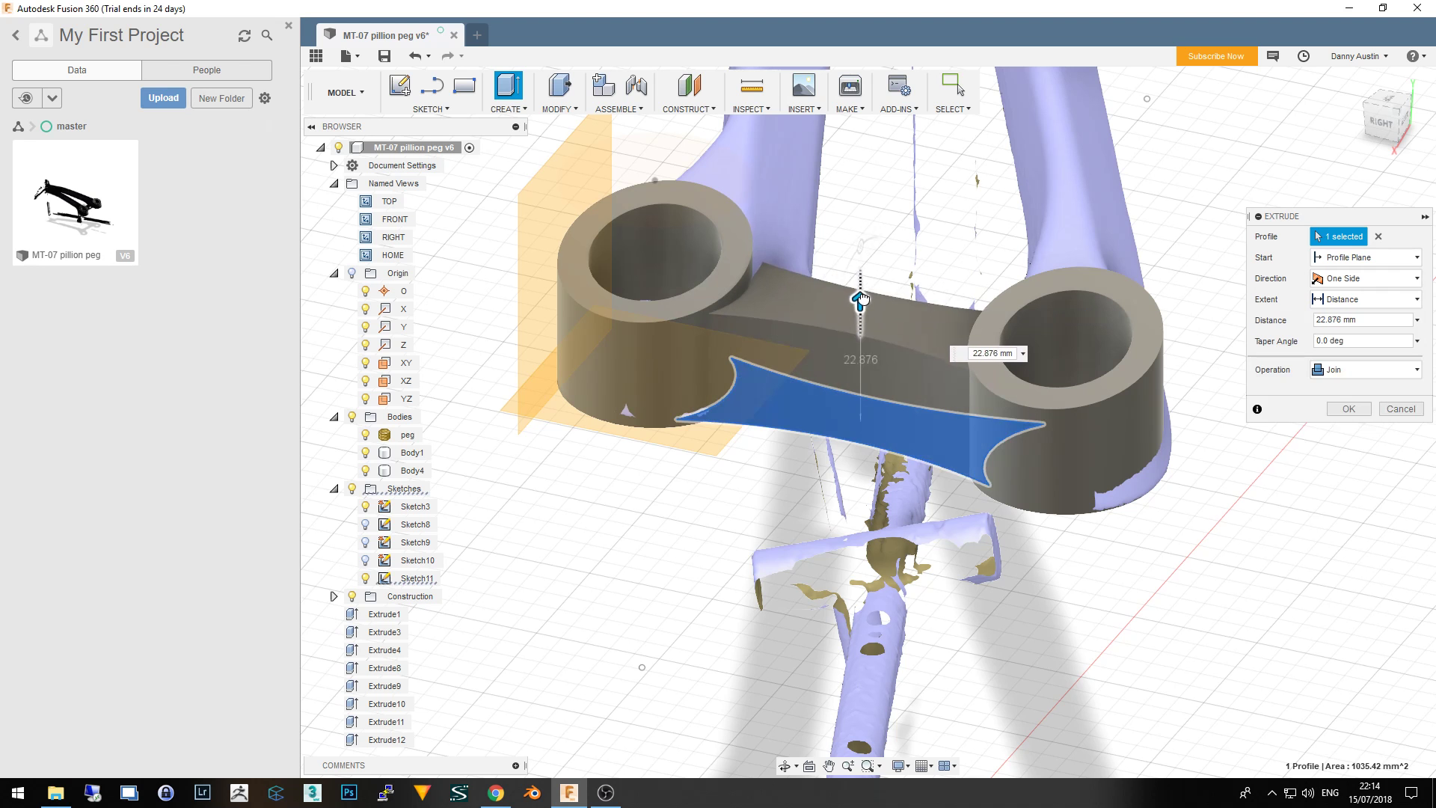
drag(860, 299, 861, 303)
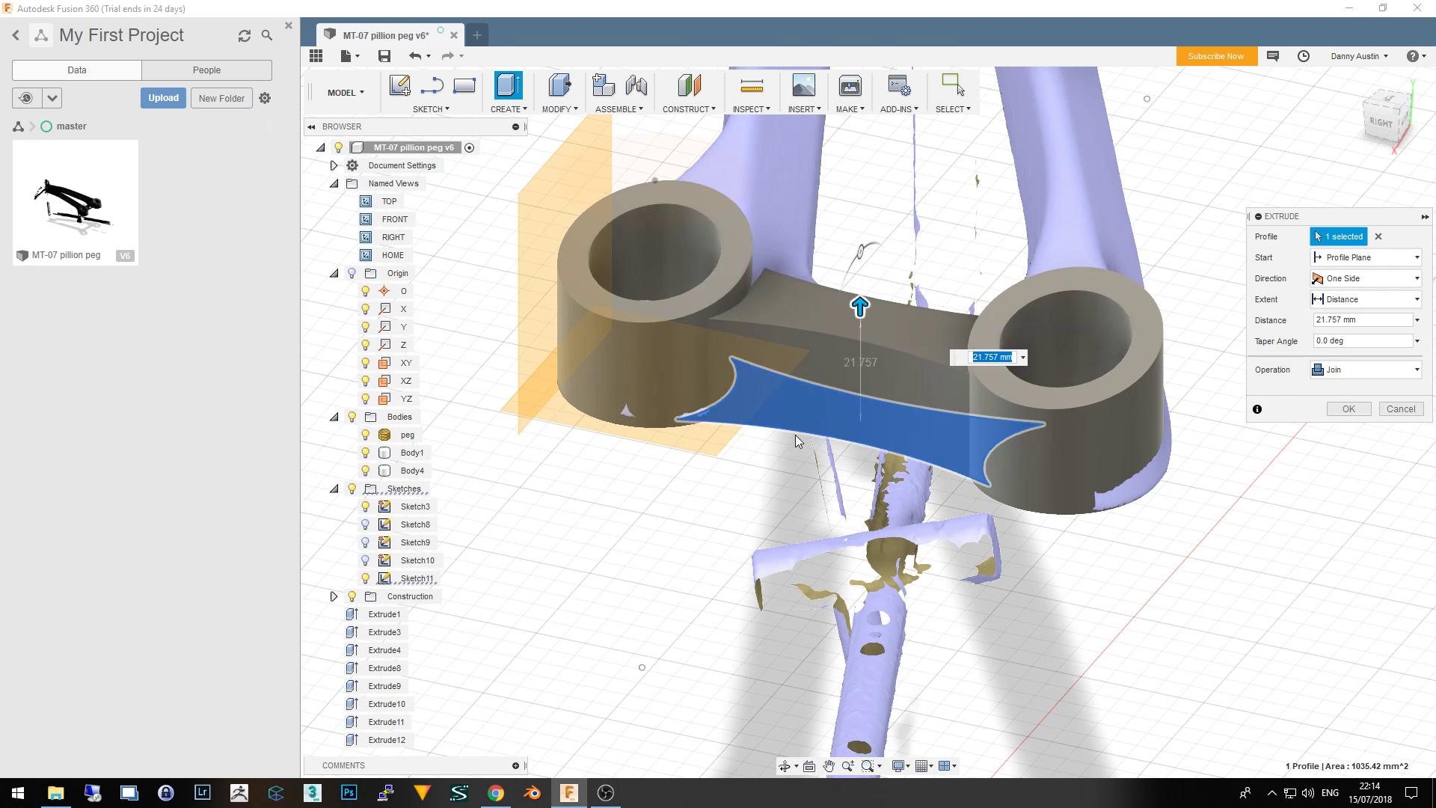
mouse_move(796, 433)
shift+middle_down()
mouse_move(736, 519)
mouse_move(746, 502)
shift+middle_up()
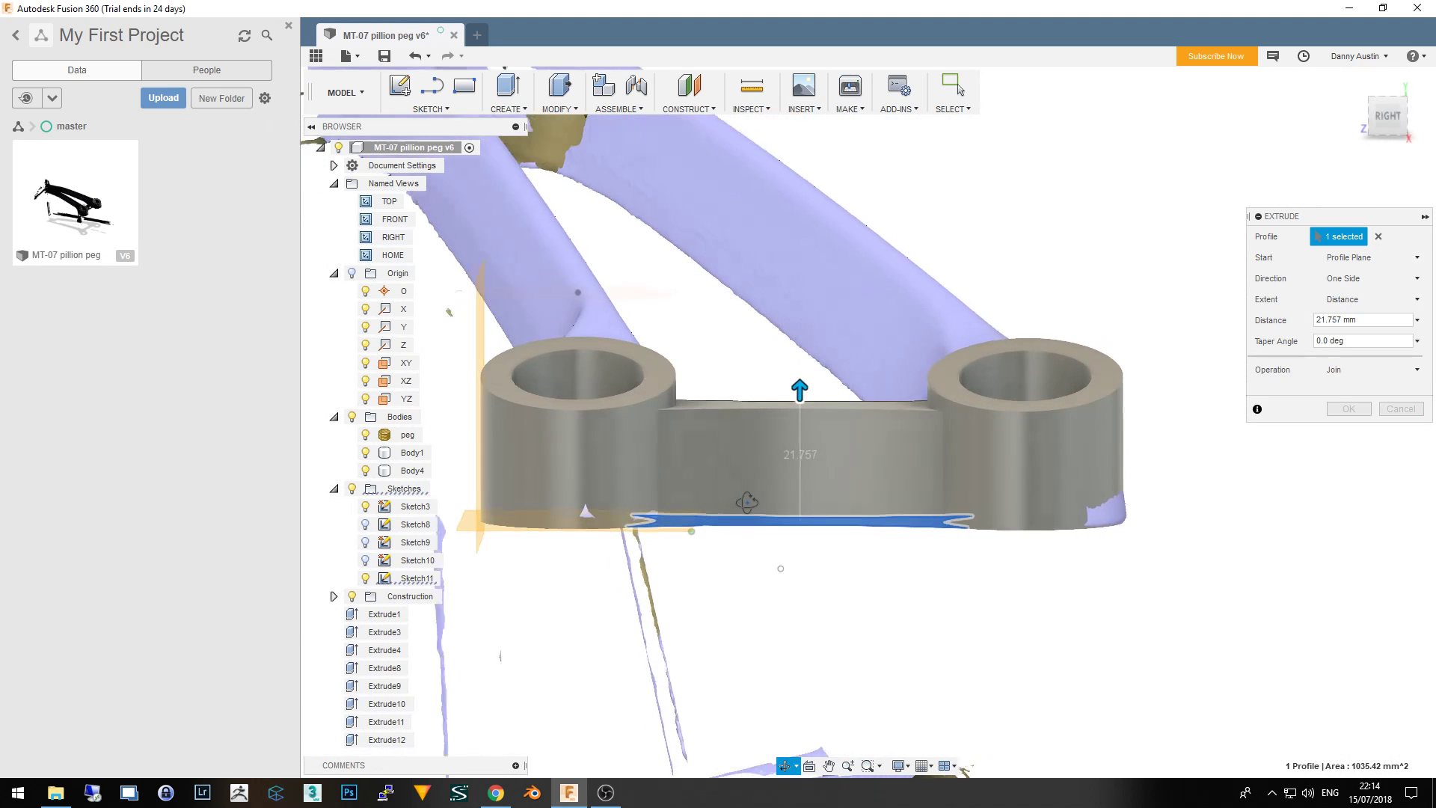
shift+middle_drag(747, 502, 787, 551)
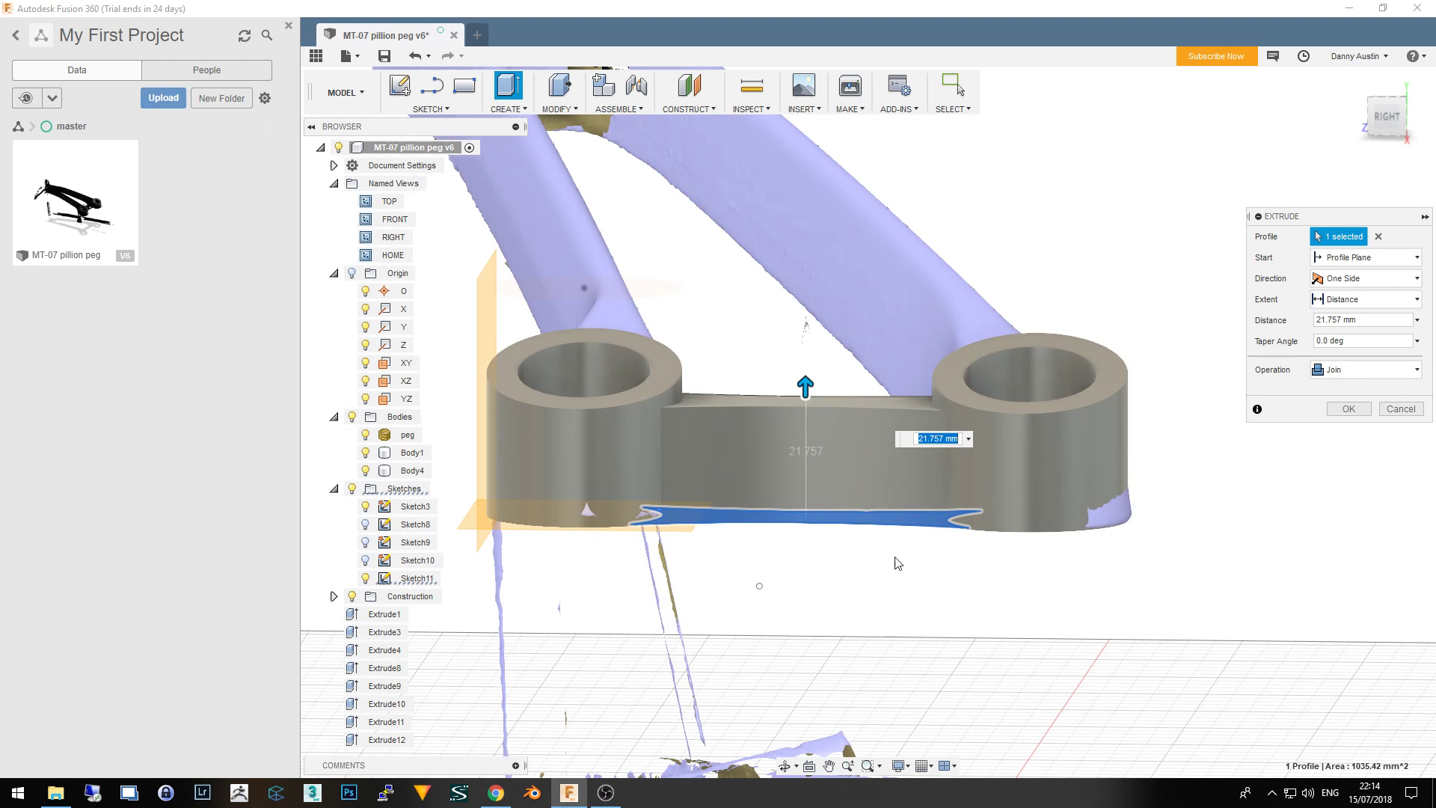
click(1348, 409)
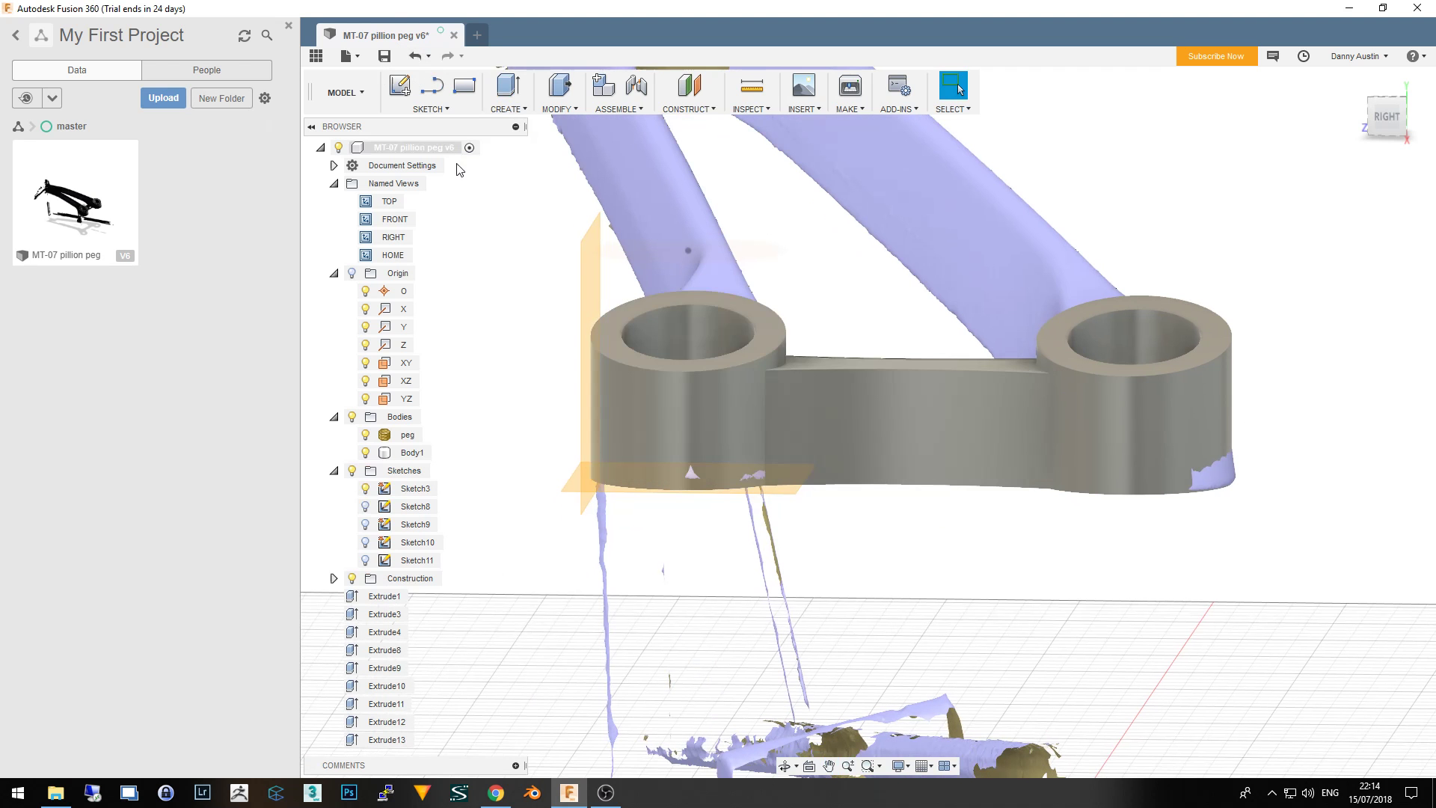
Hide the scanned peg body with V, leaving only the solid Body1 visible
shift+middle_drag(1049, 578, 647, 202)
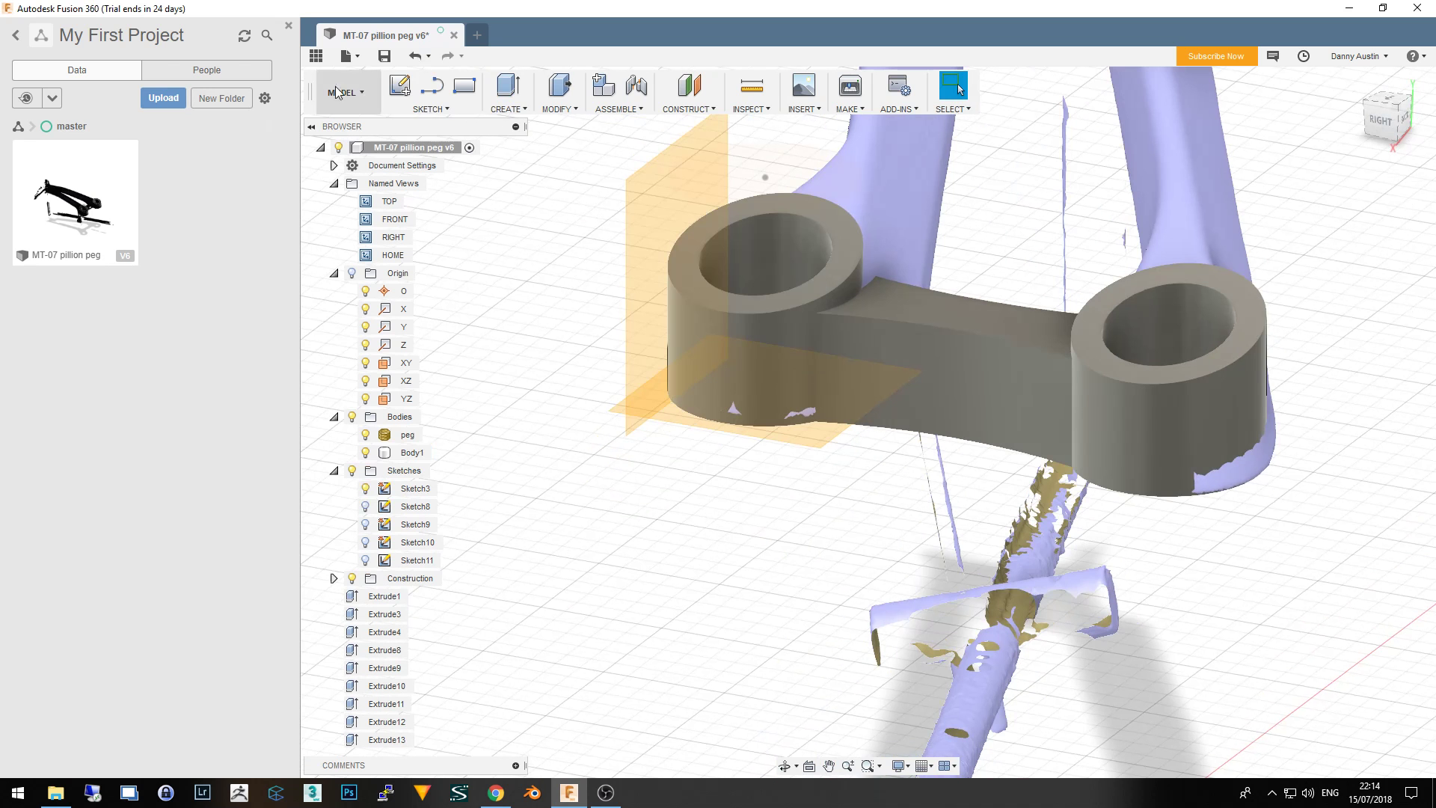
click(367, 437)
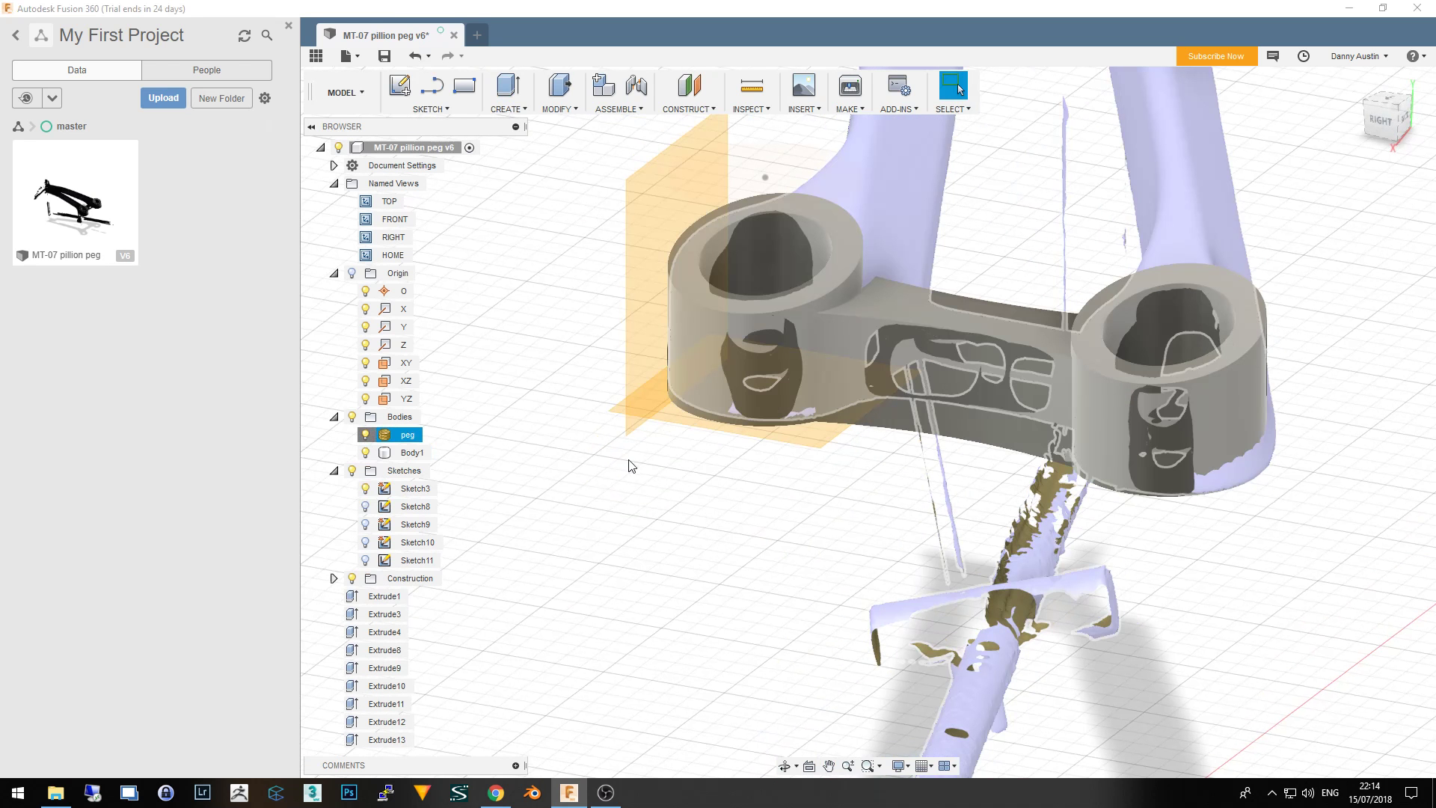
key(v)
scroll(855, 496, down, 2)
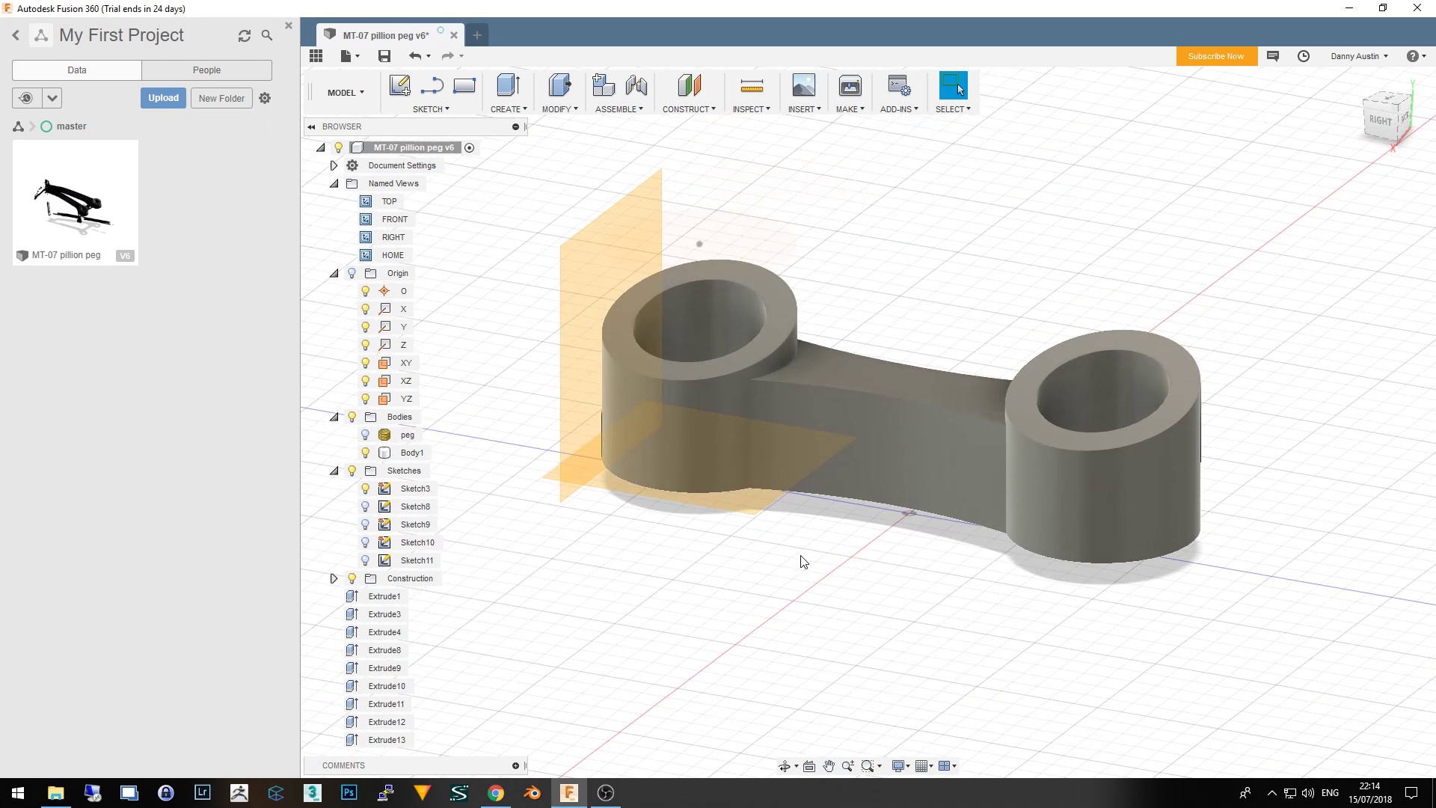
click(687, 108)
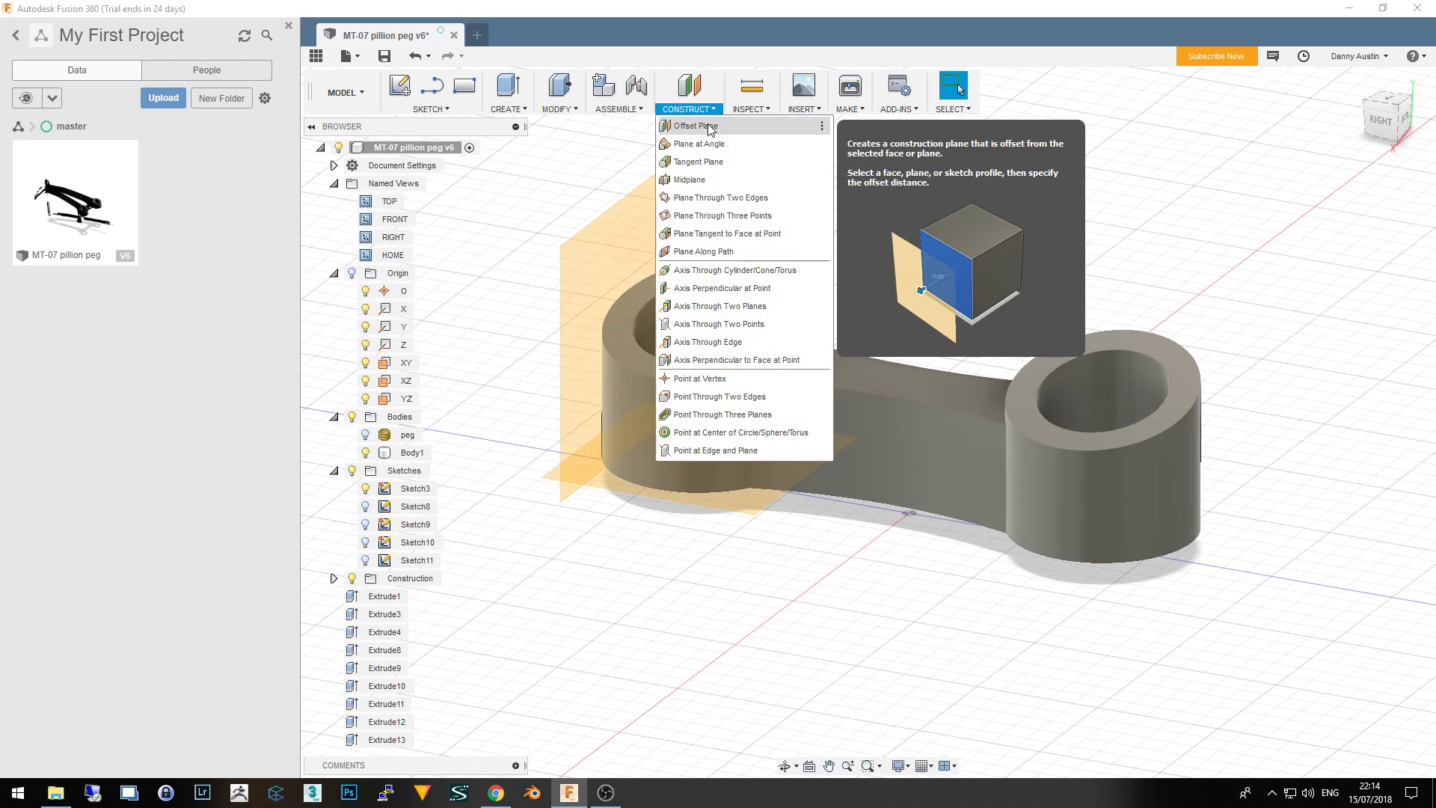
Try a tangent plane on the right boss's cylindrical face, then cancel it
click(701, 163)
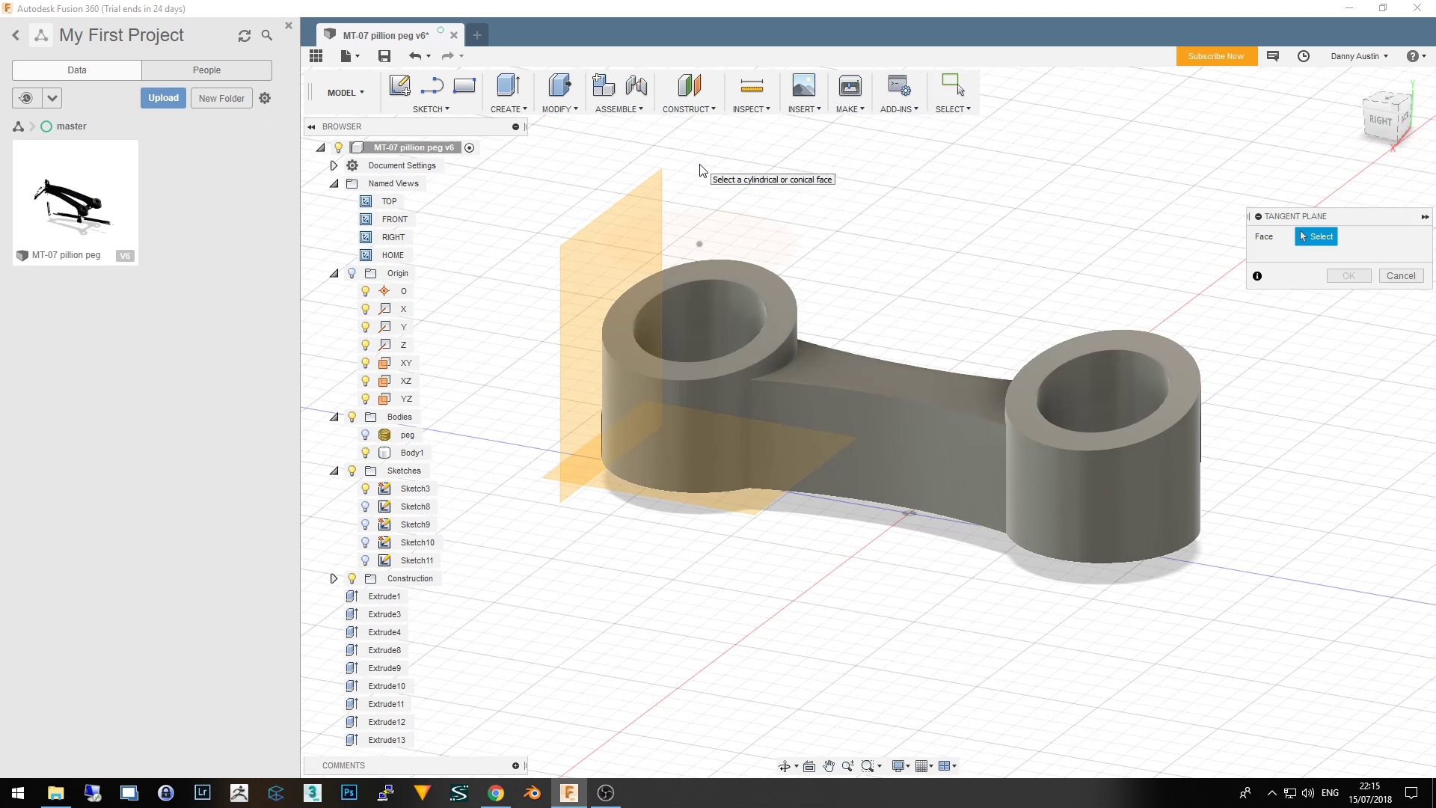
click(1066, 512)
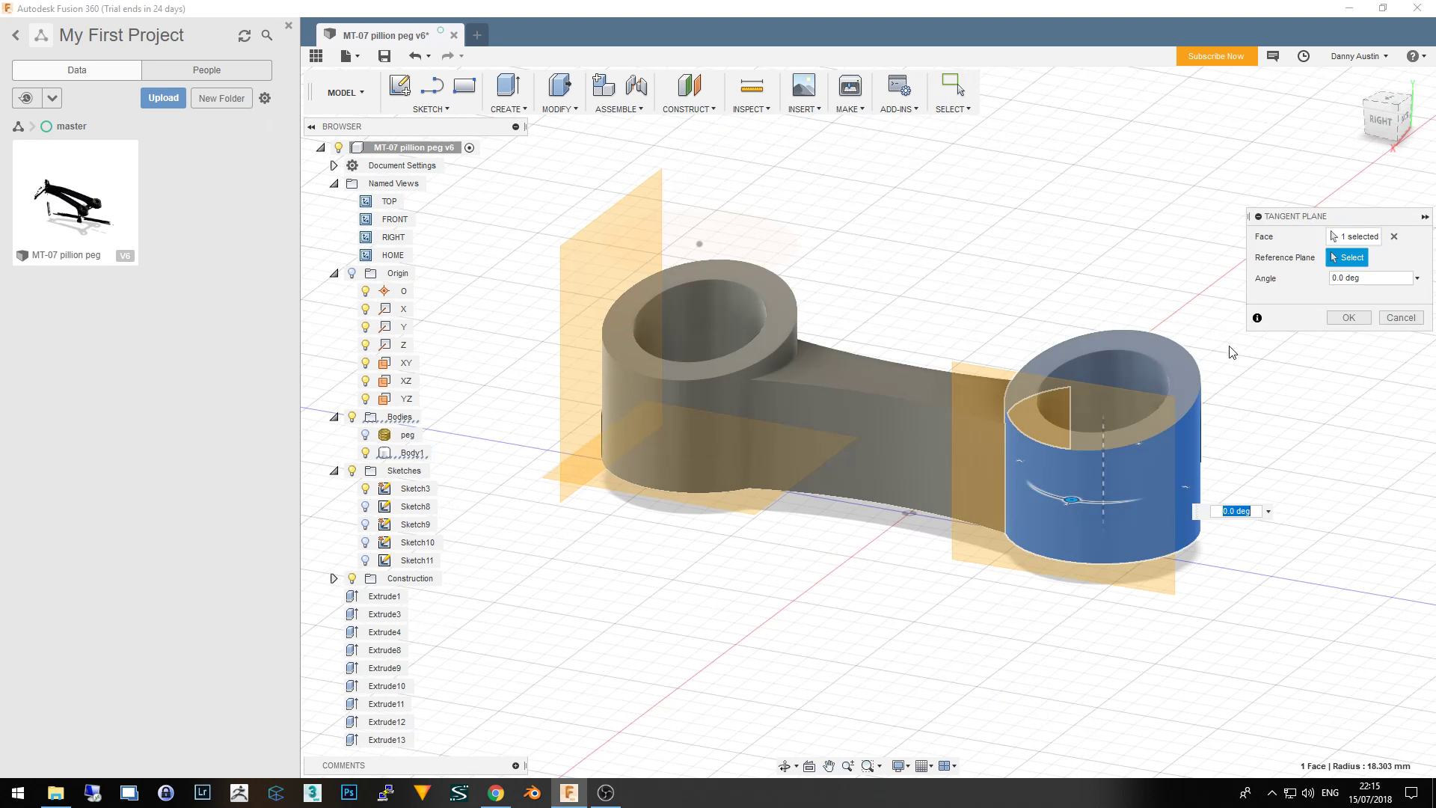
click(1389, 101)
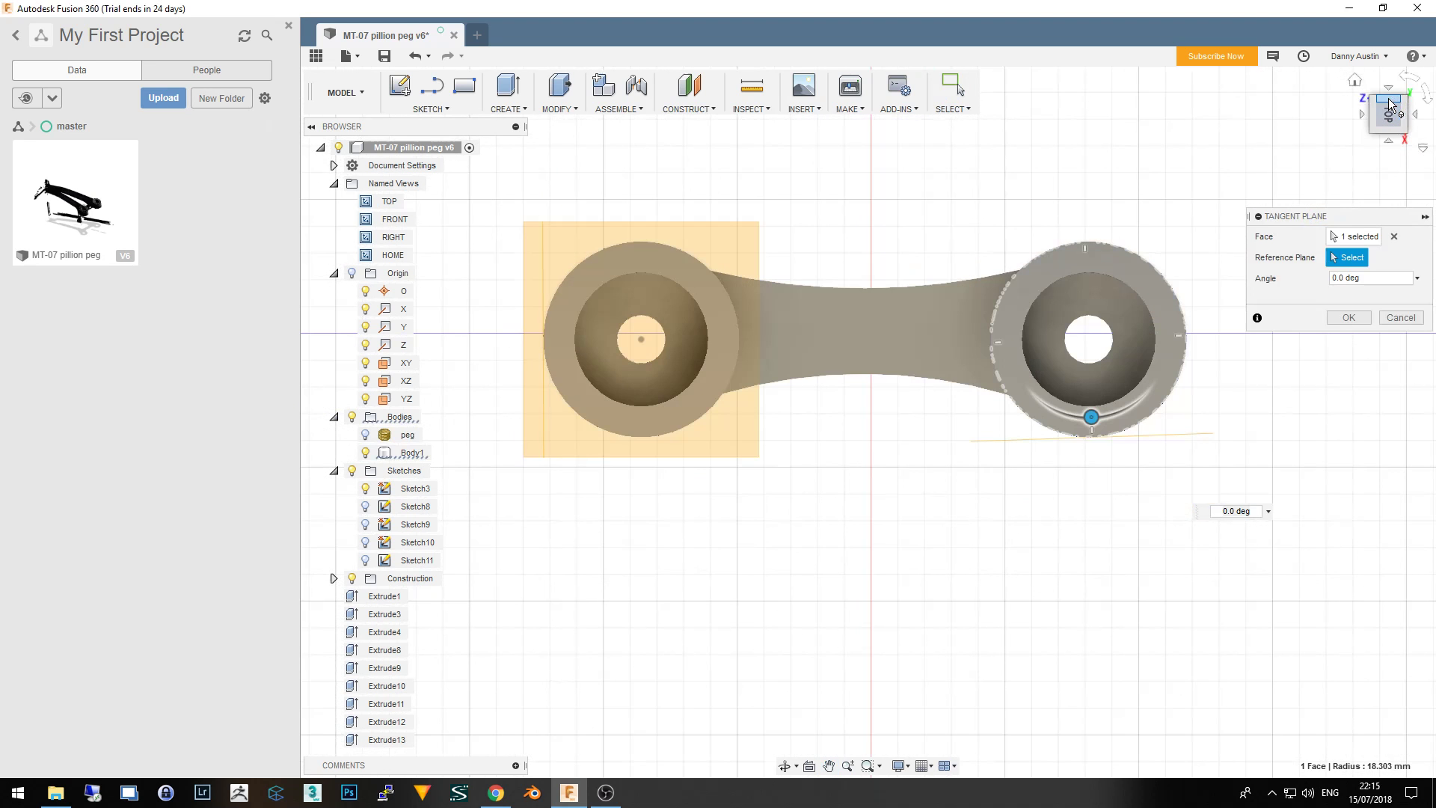
drag(1091, 418, 1091, 420)
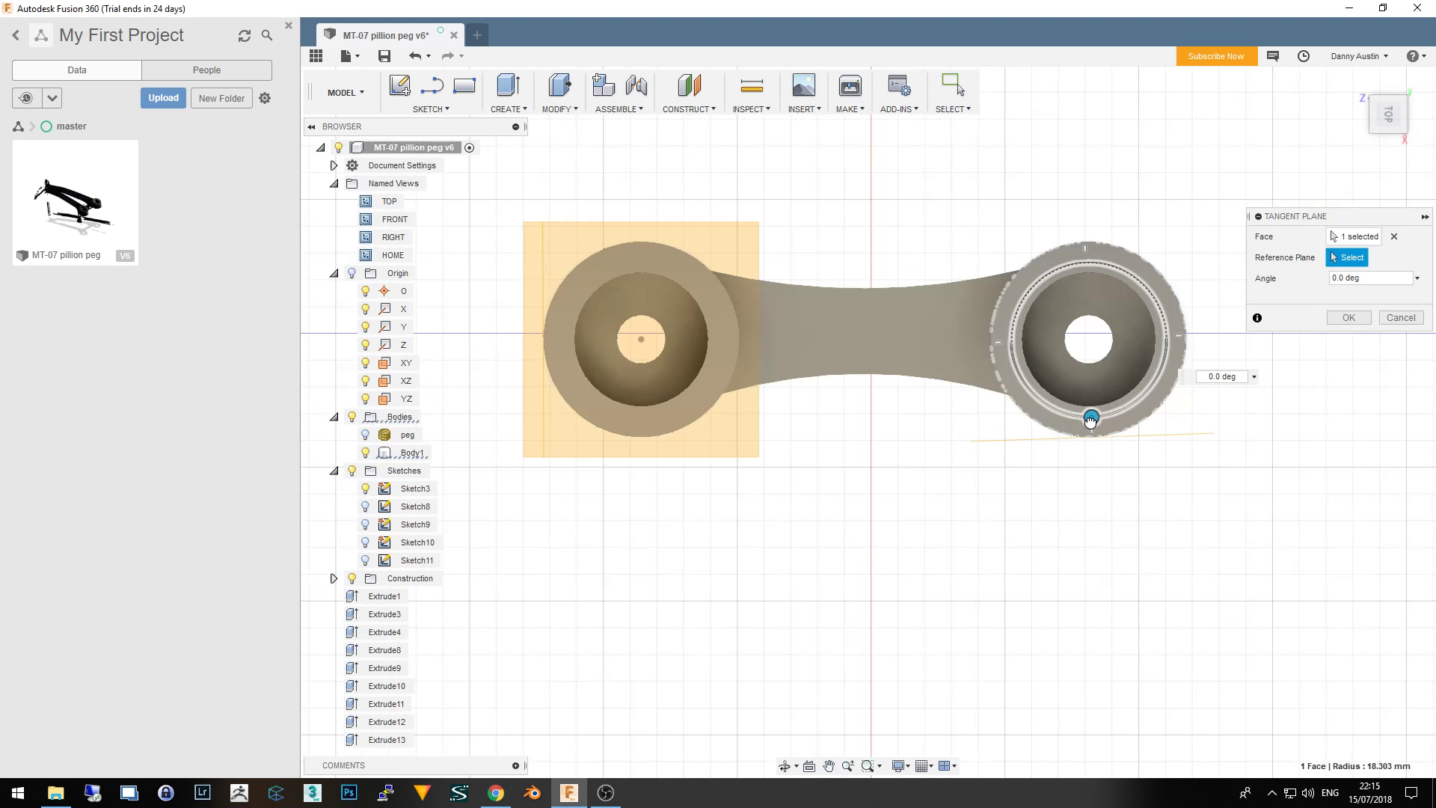
key(Escape)
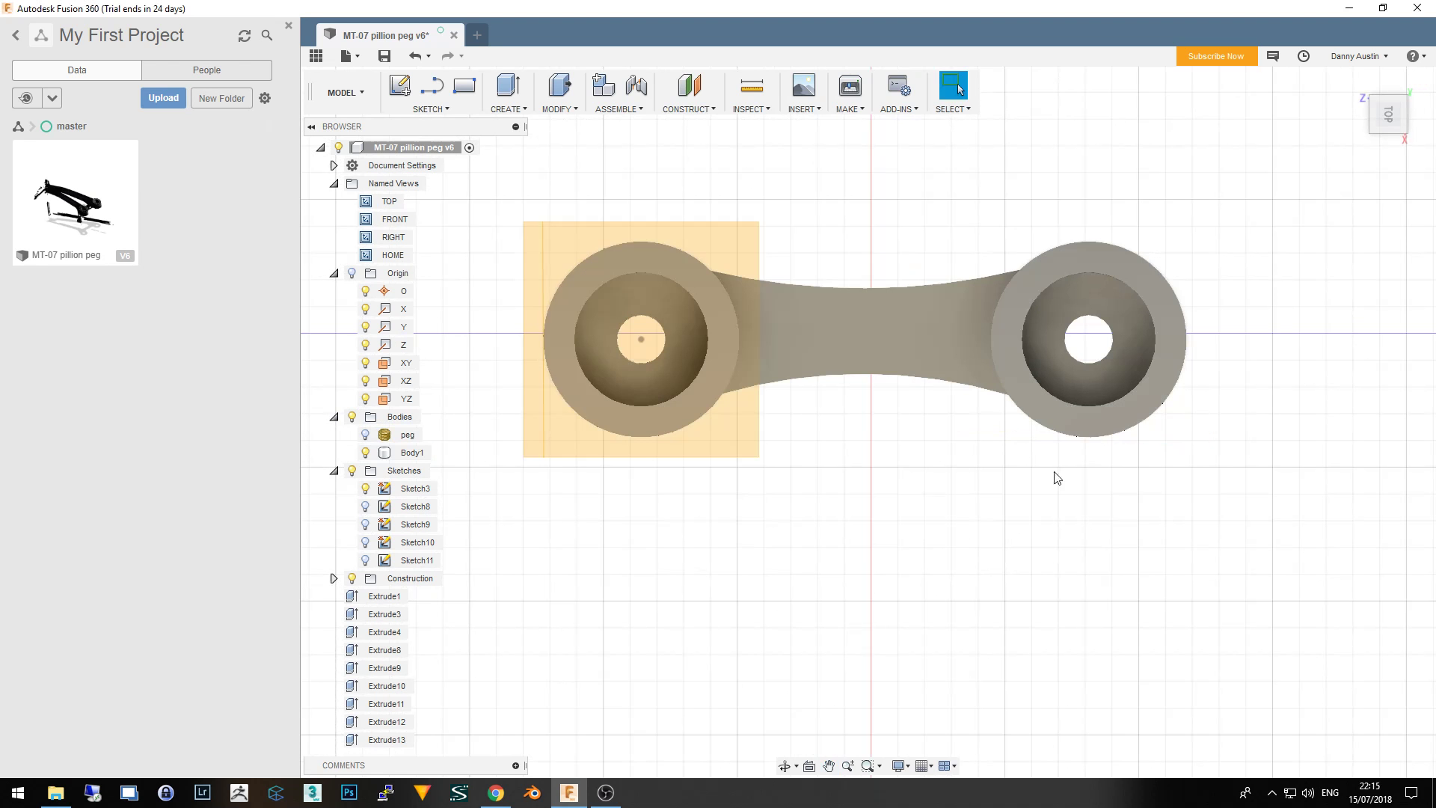
drag(1070, 479, 1014, 517)
key(Escape)
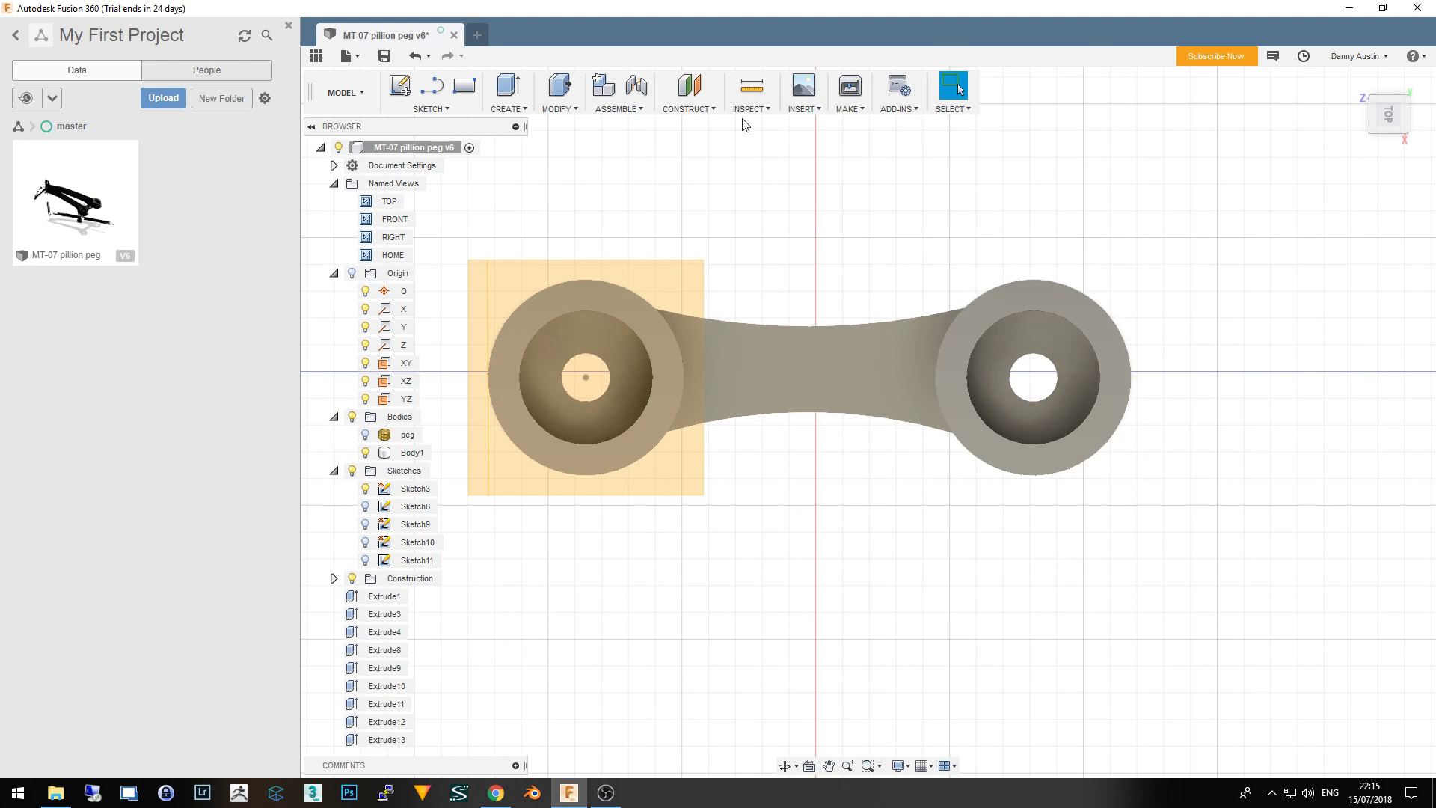
Begin an offset plane on the bridge's top face, then cancel it from the home view
click(675, 110)
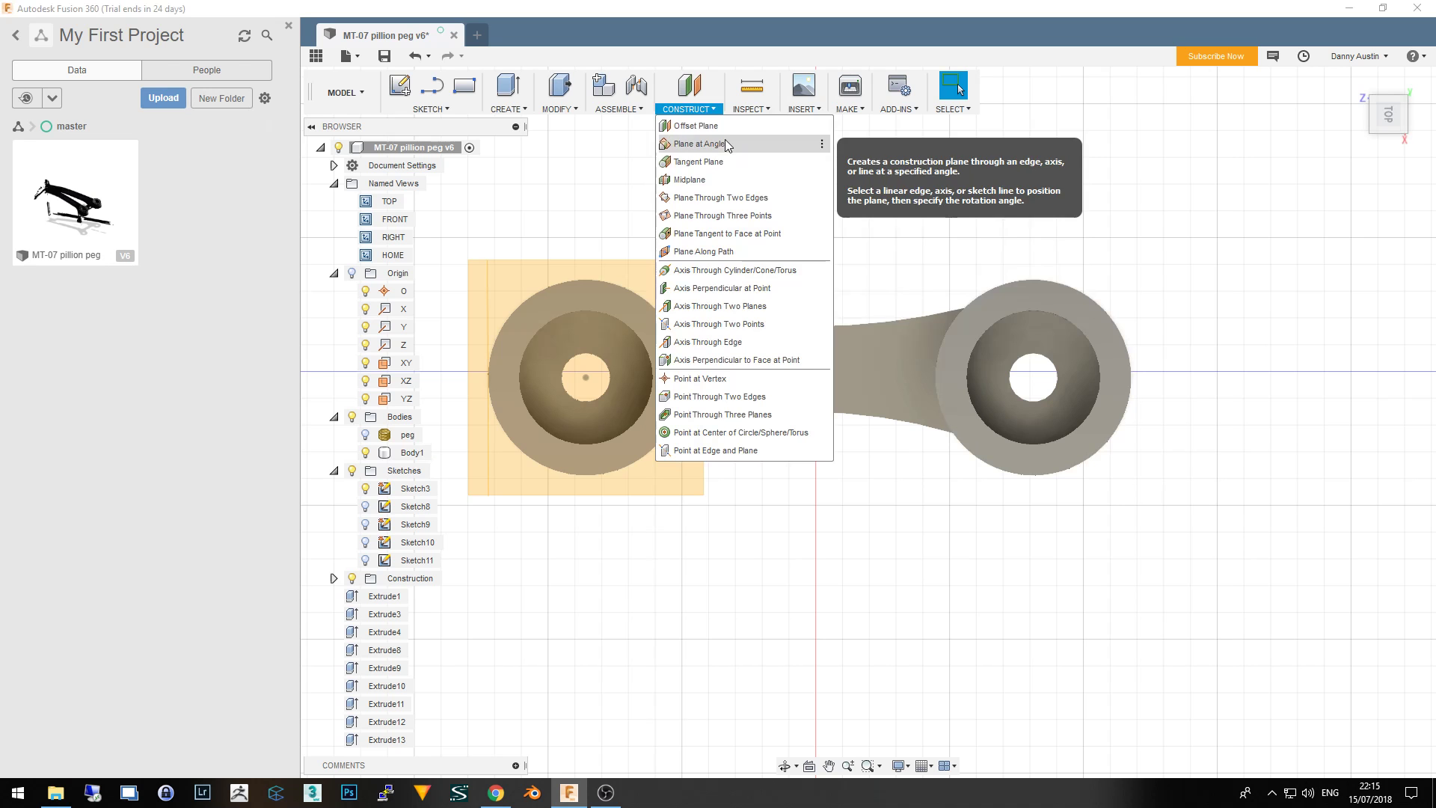
click(724, 124)
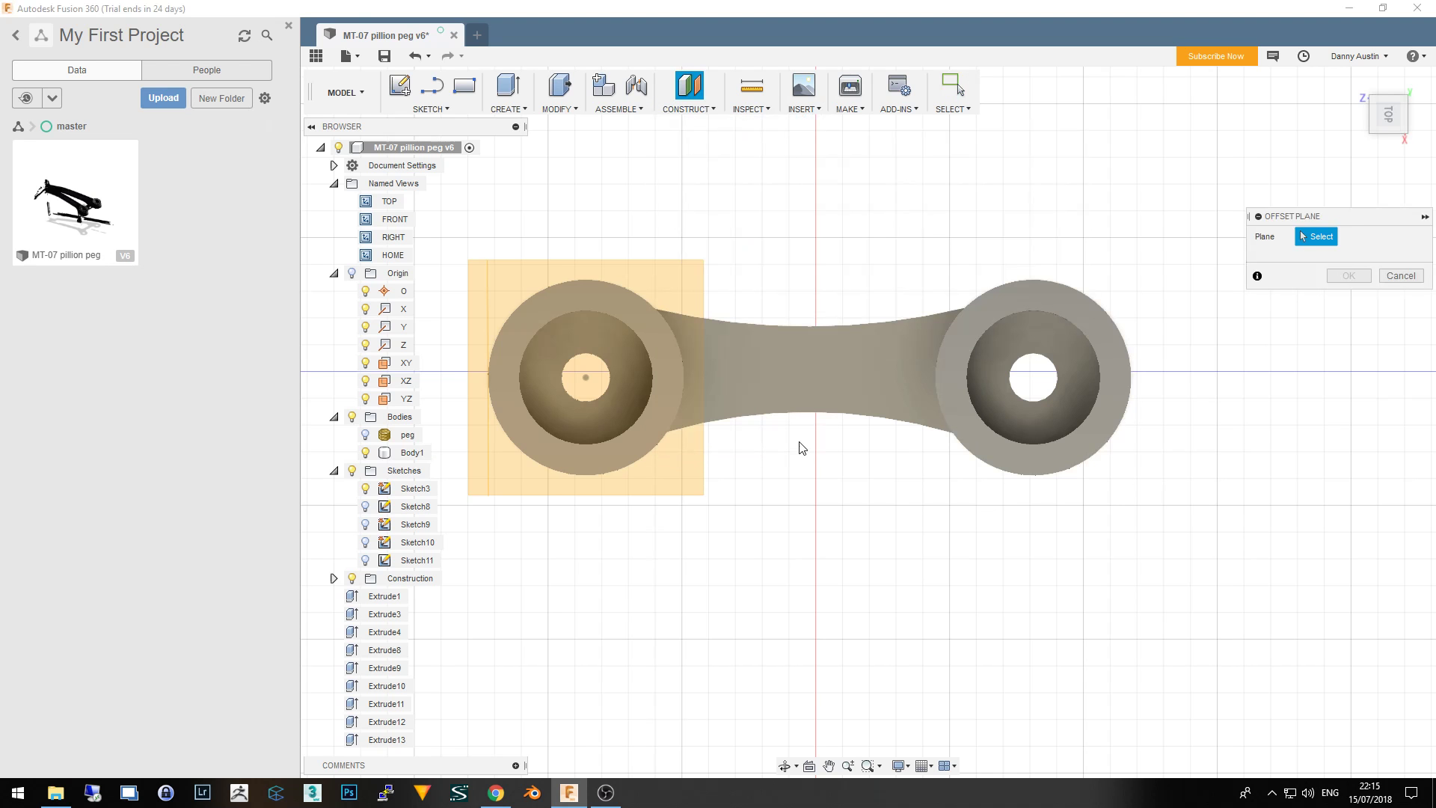
click(820, 405)
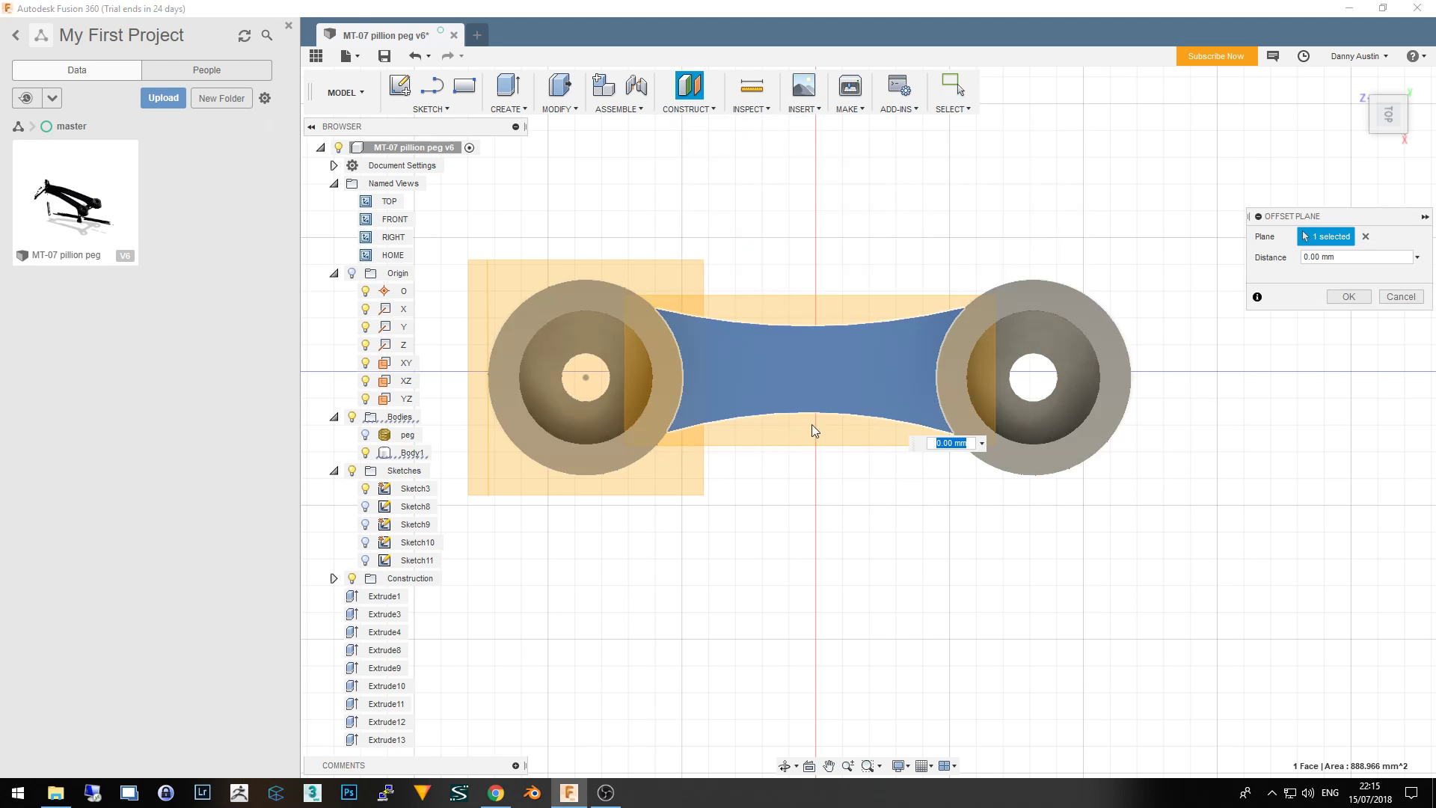
middle_drag(916, 573, 952, 596)
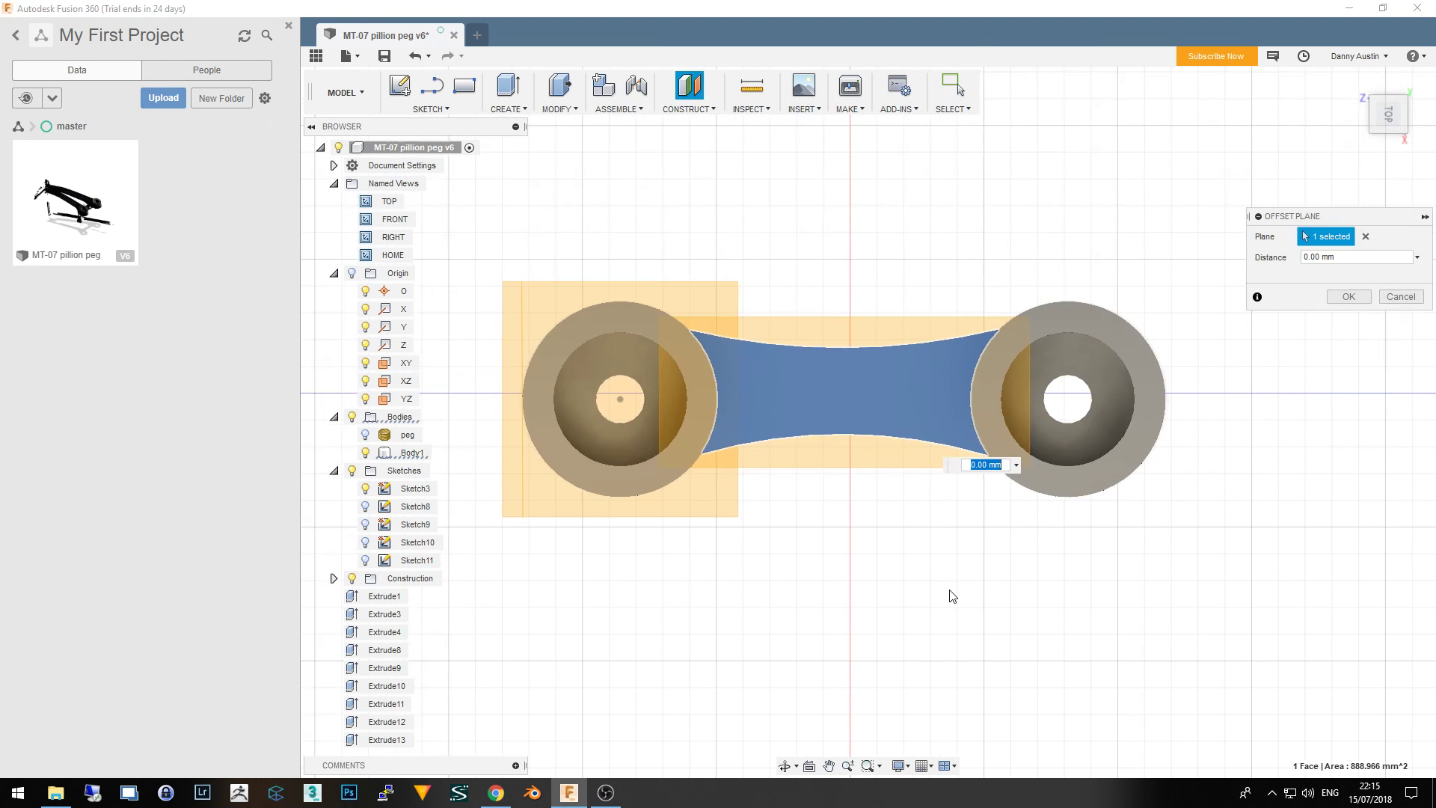
click(1354, 79)
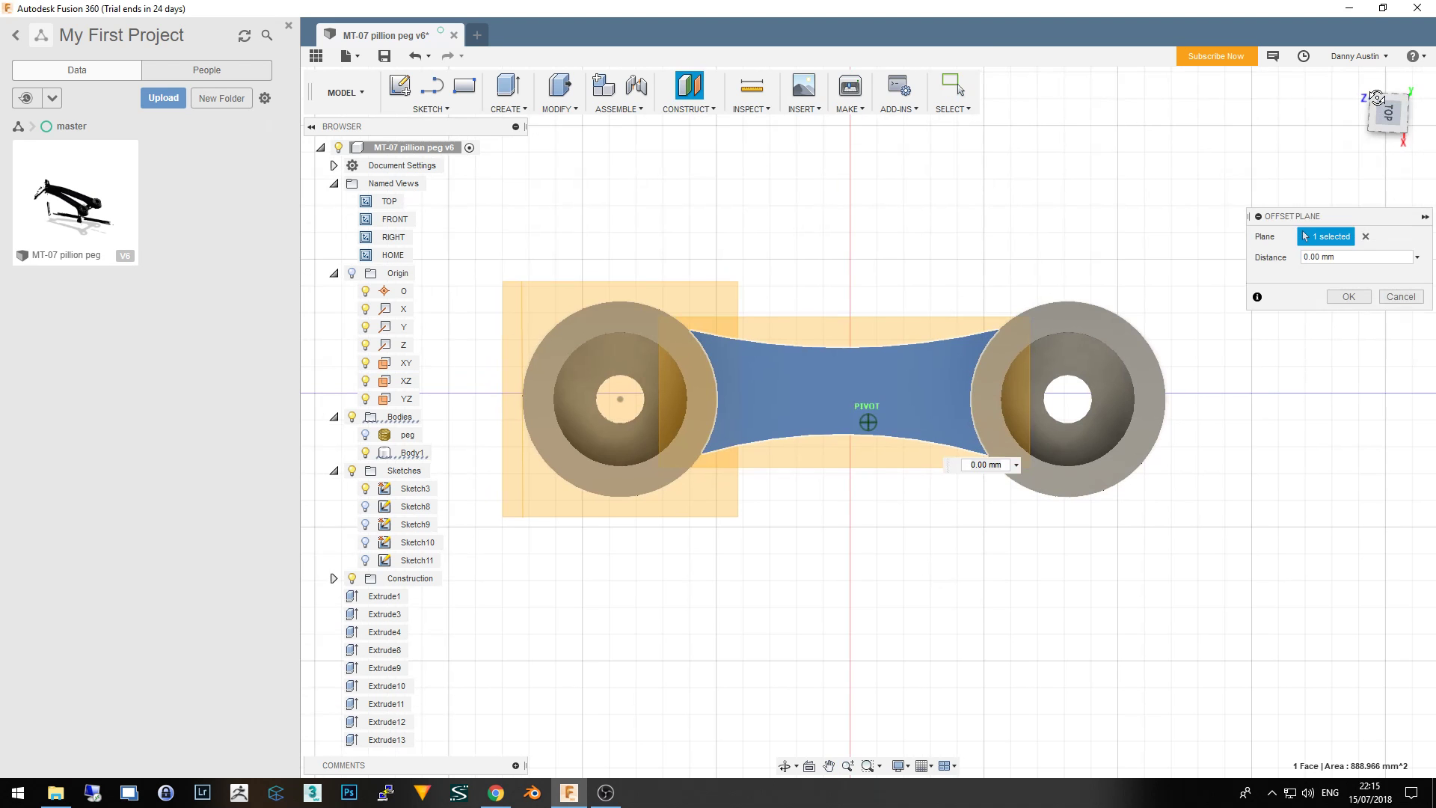
shift+middle_drag(852, 399, 915, 425)
key(Escape)
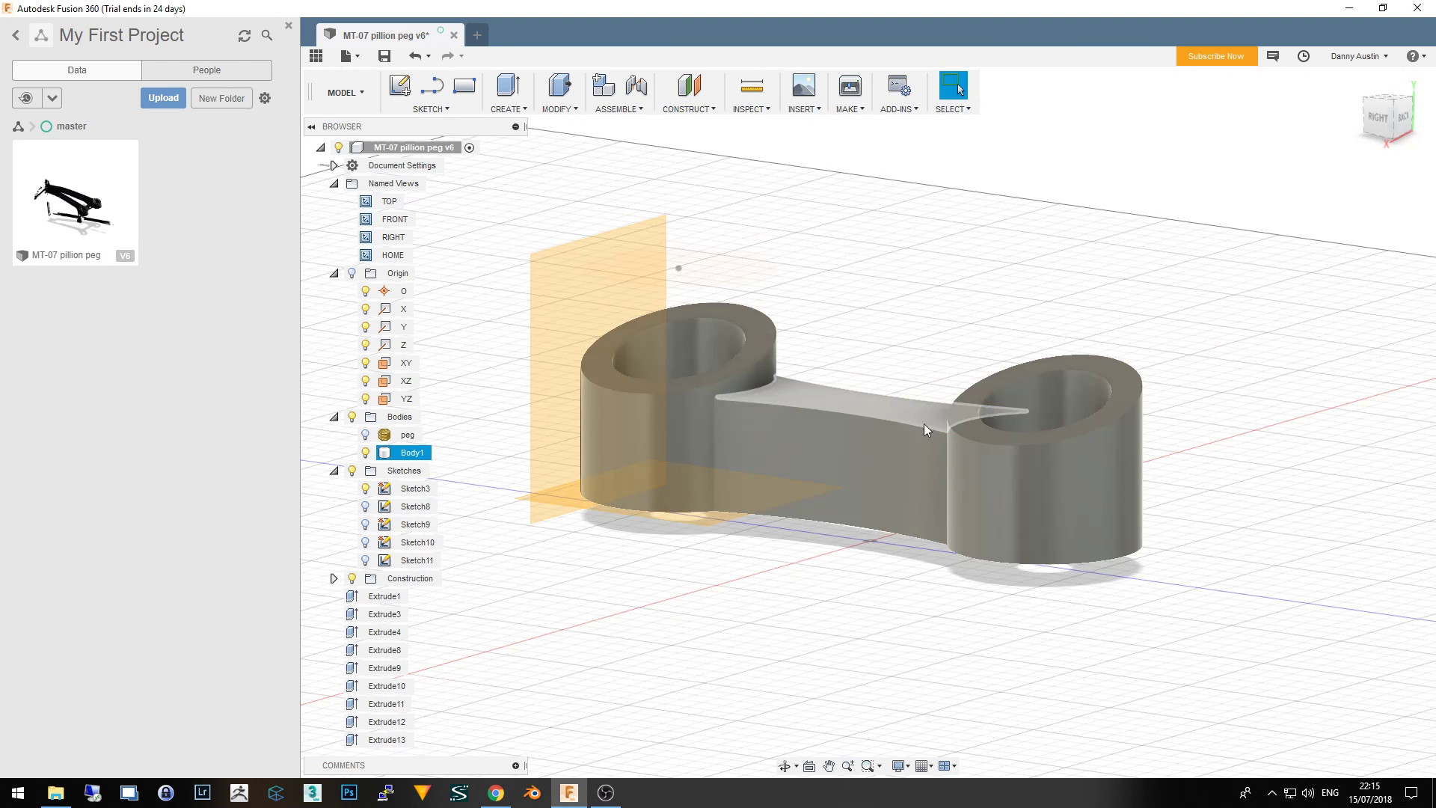
Add a 0.0 deg tangent construction plane on the bridge's curved side face
click(774, 109)
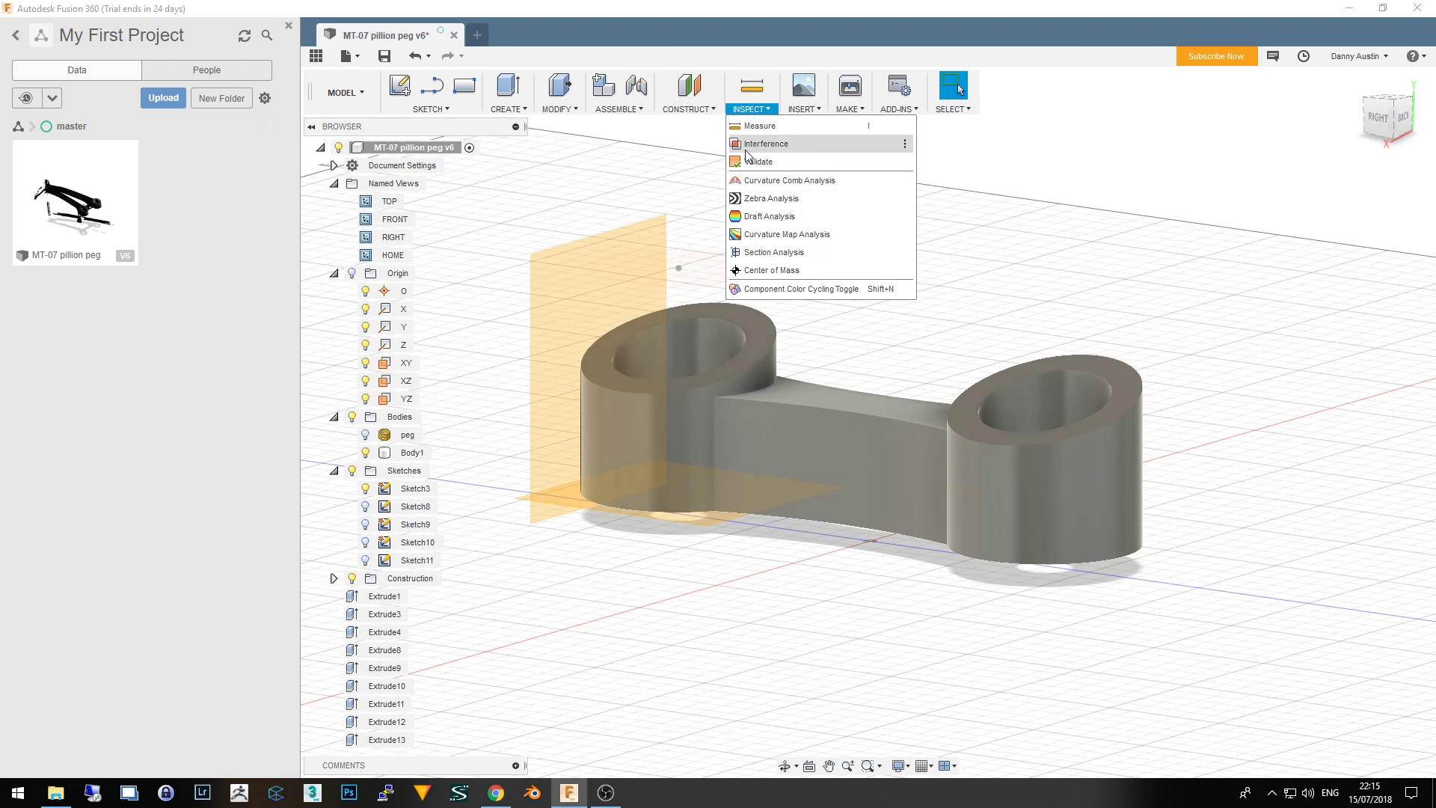
click(689, 109)
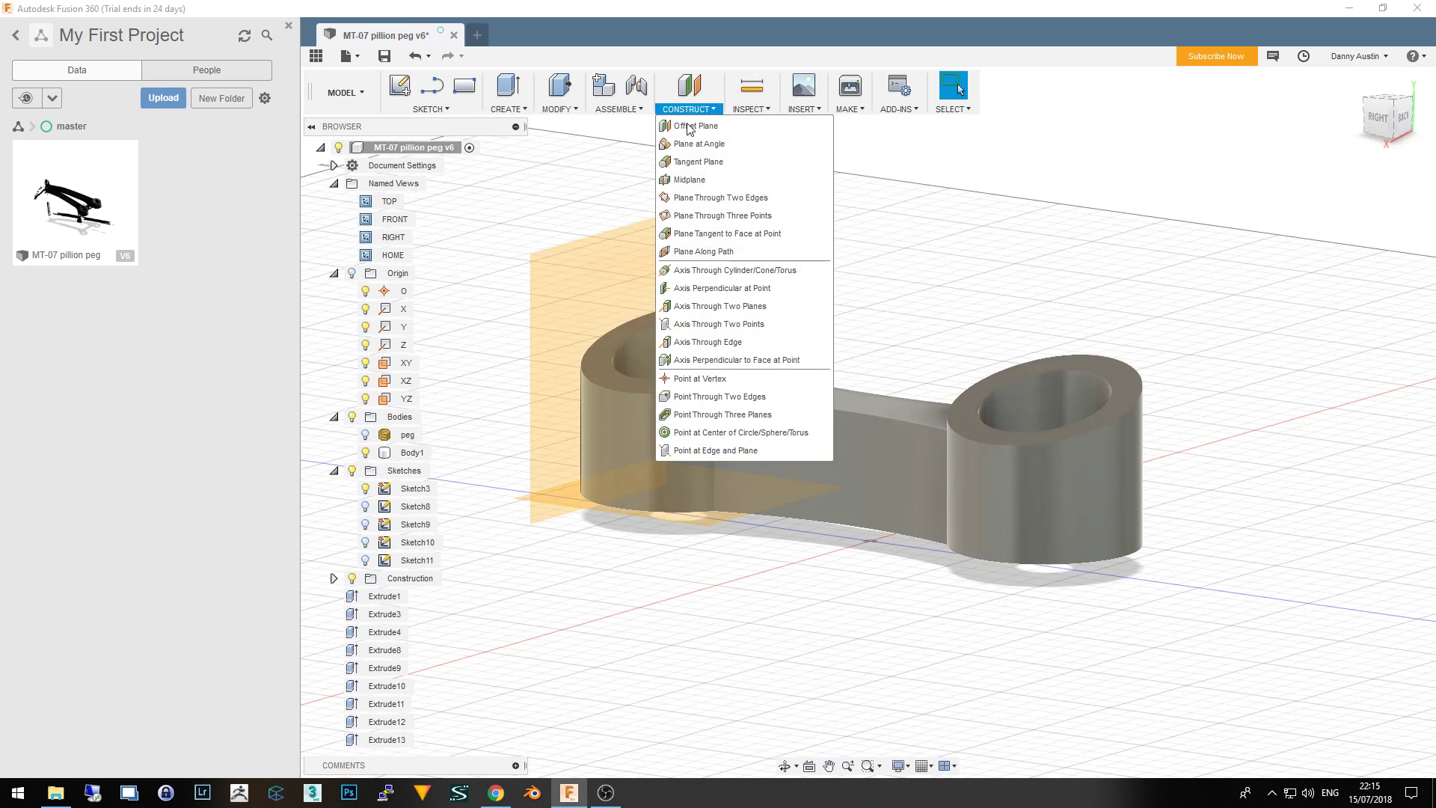
click(700, 163)
click(841, 453)
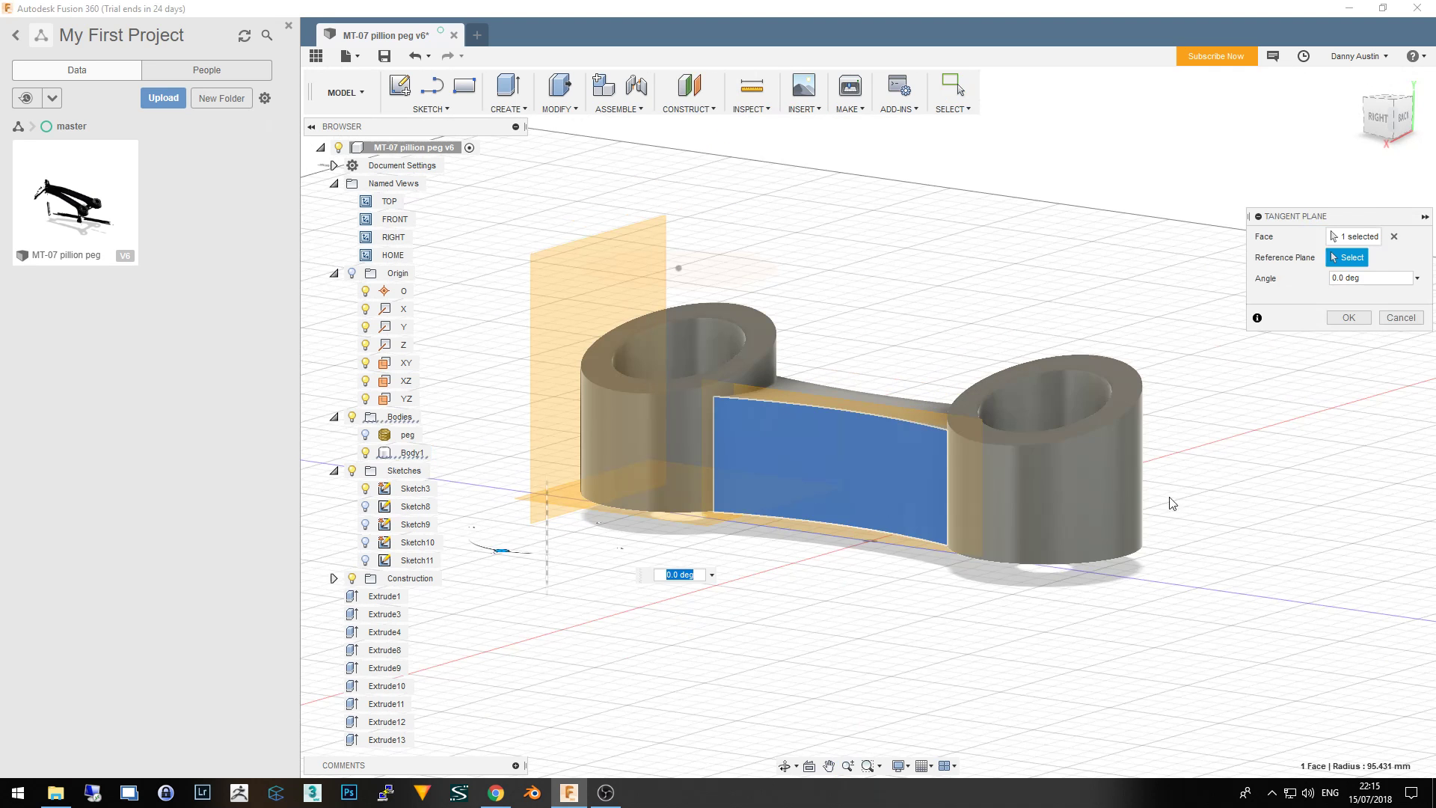
mouse_move(922, 582)
shift+middle_down()
mouse_move(913, 618)
mouse_move(888, 620)
shift+middle_up()
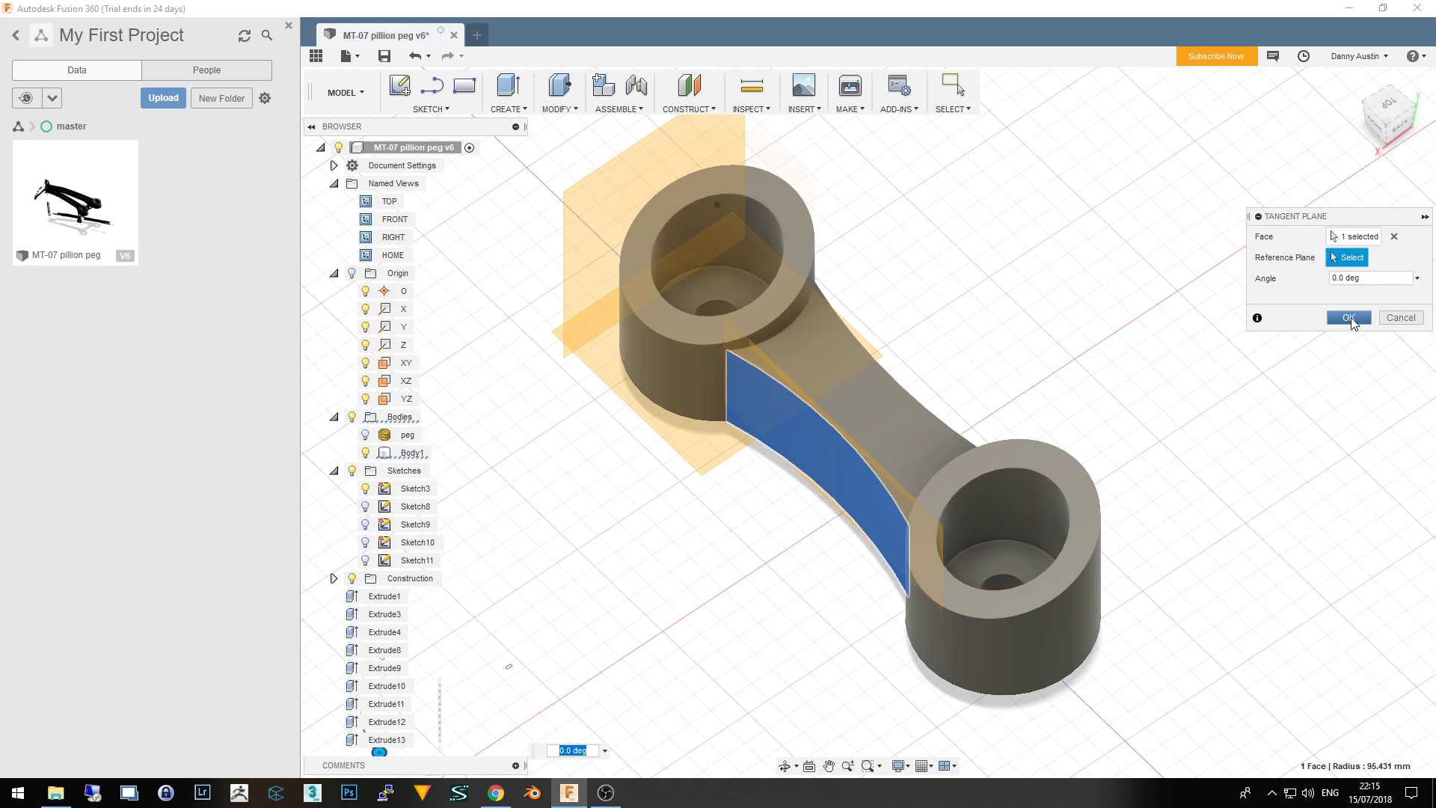
click(1351, 318)
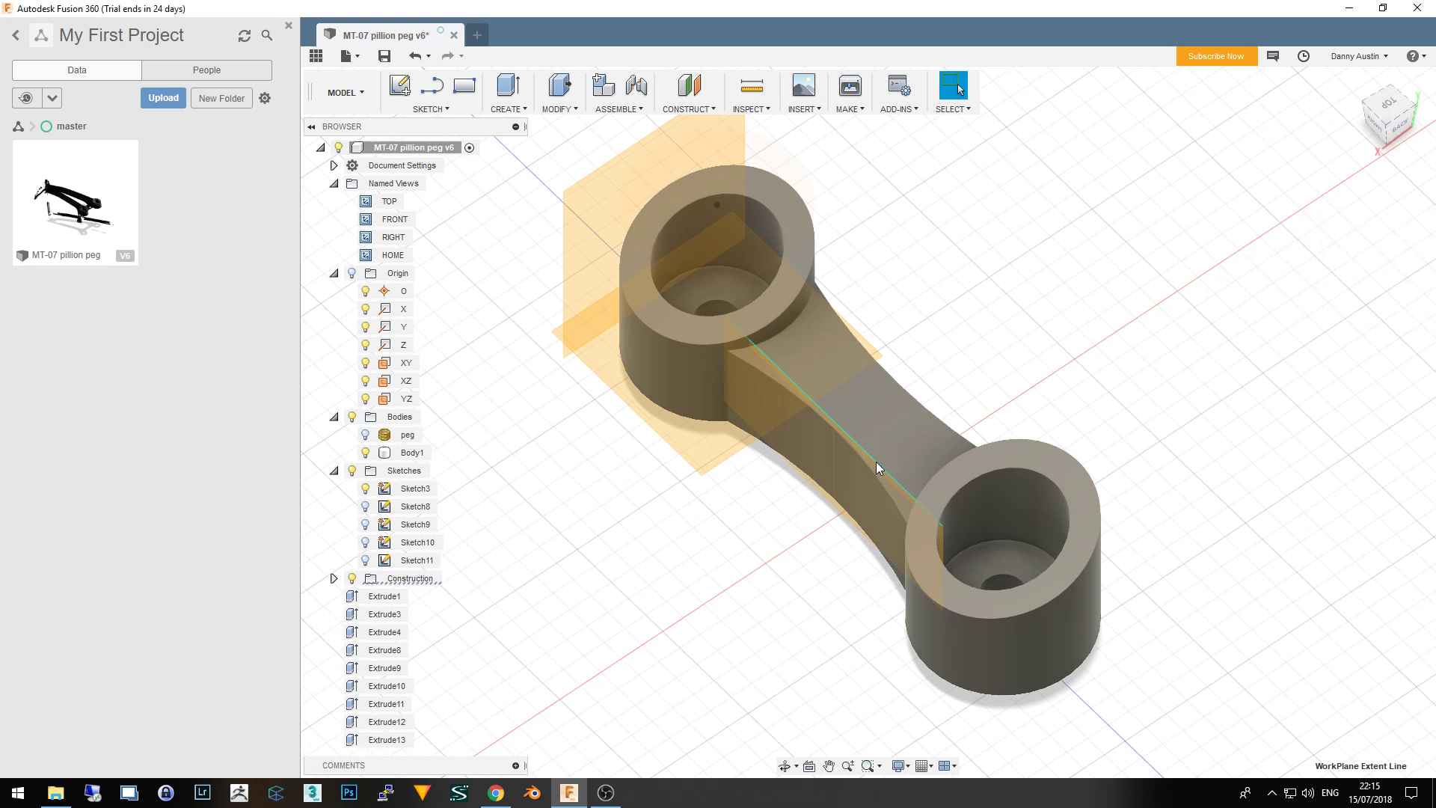
Move Plane5 19.726 mm along Y, checking its position from the RIGHT view
click(826, 499)
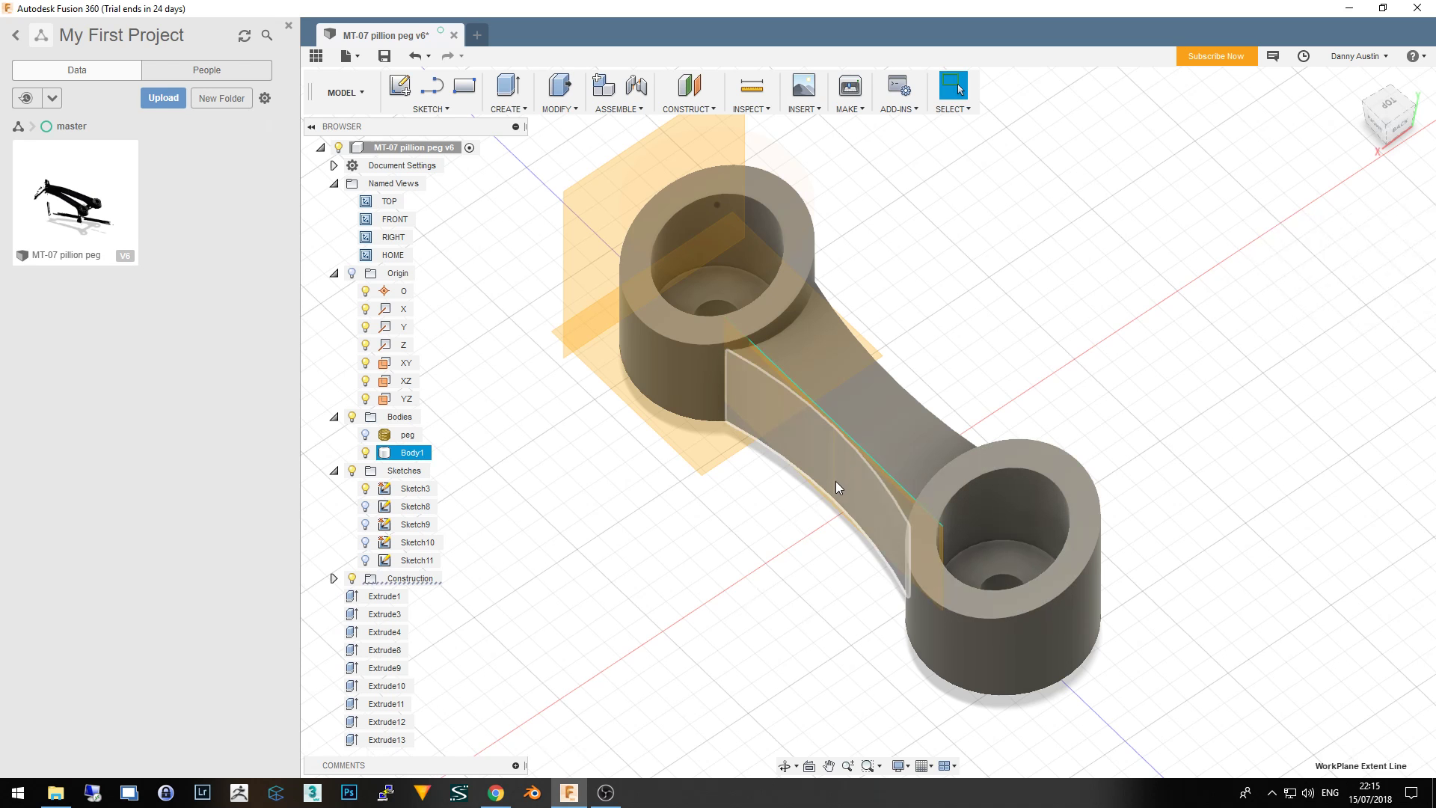
key(Escape)
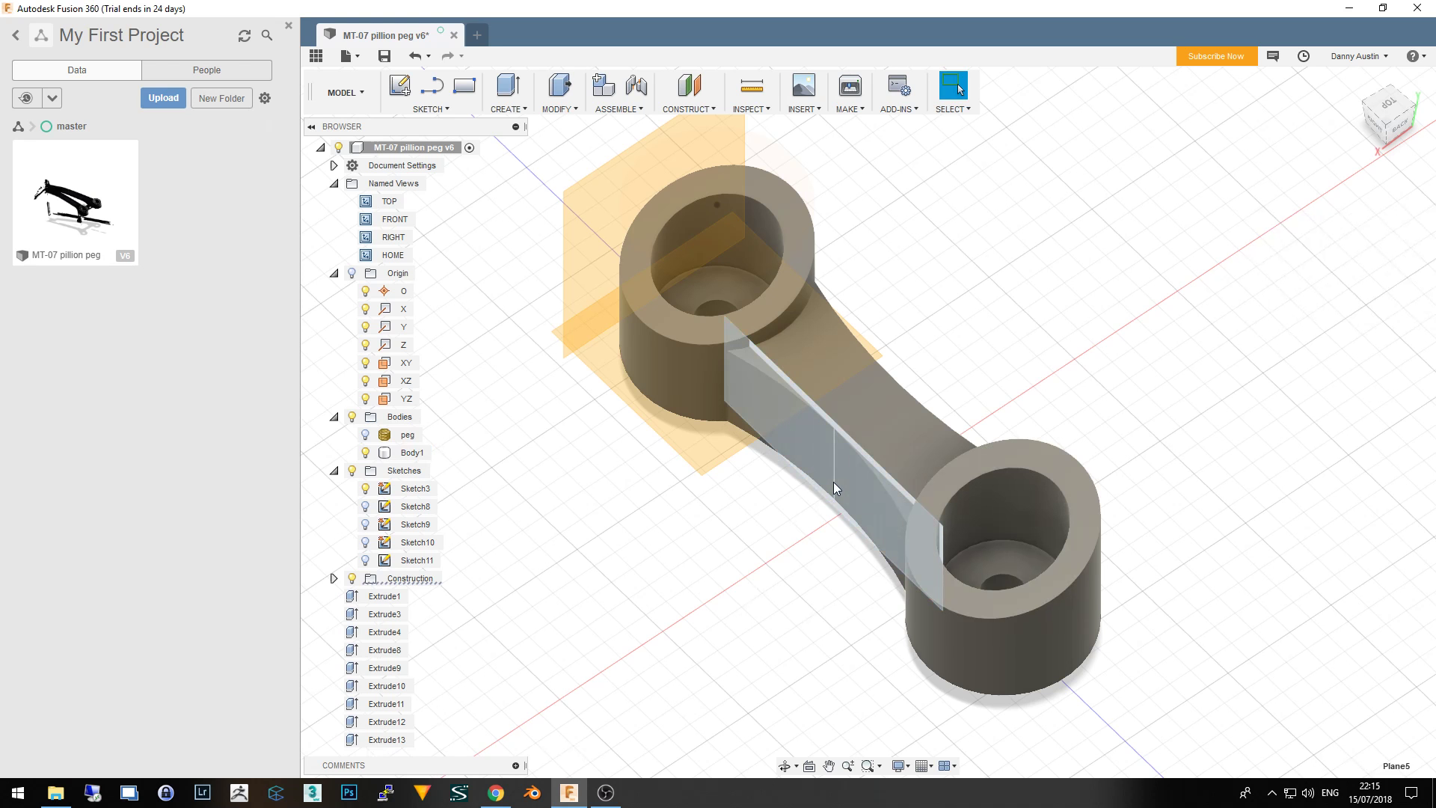
right_click(833, 482)
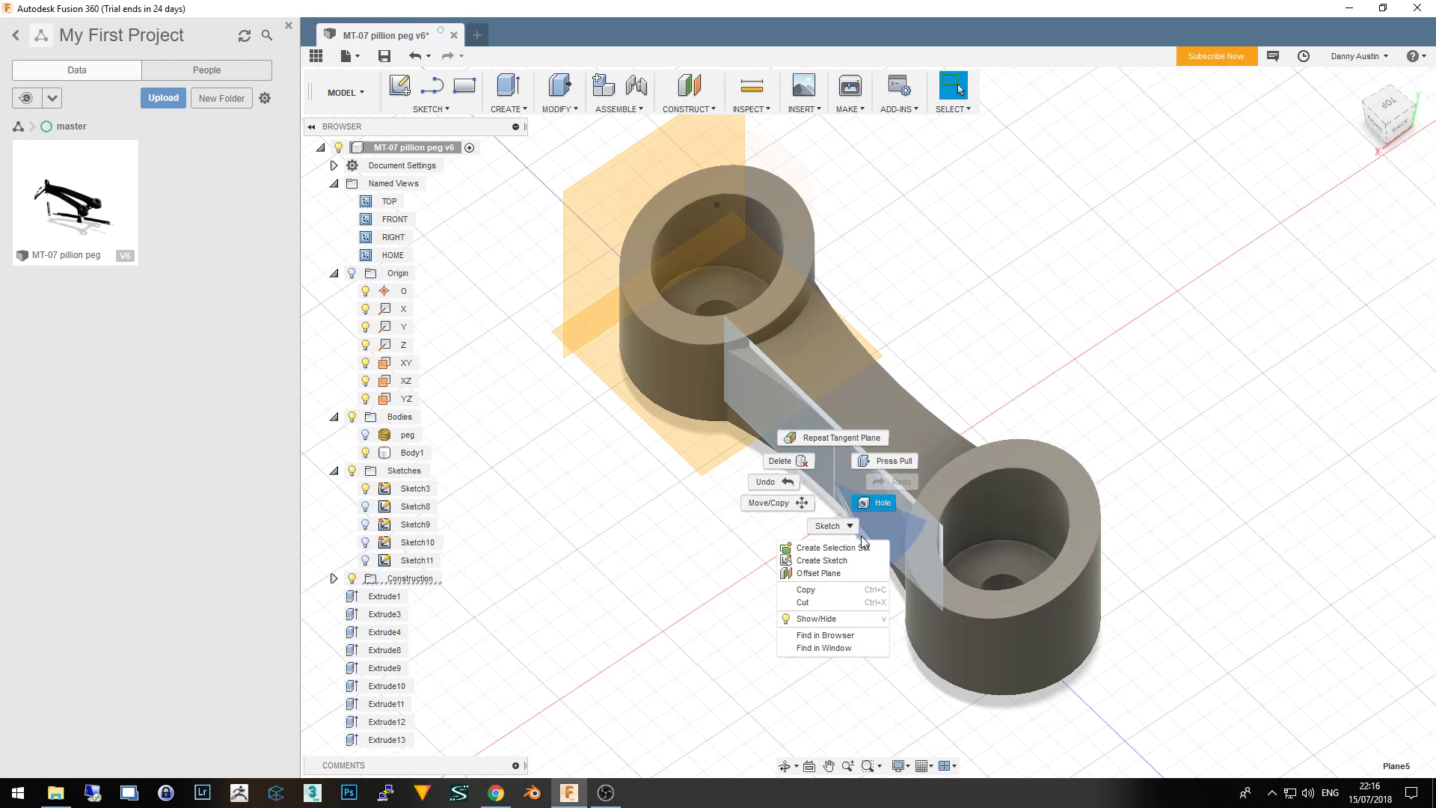
click(778, 503)
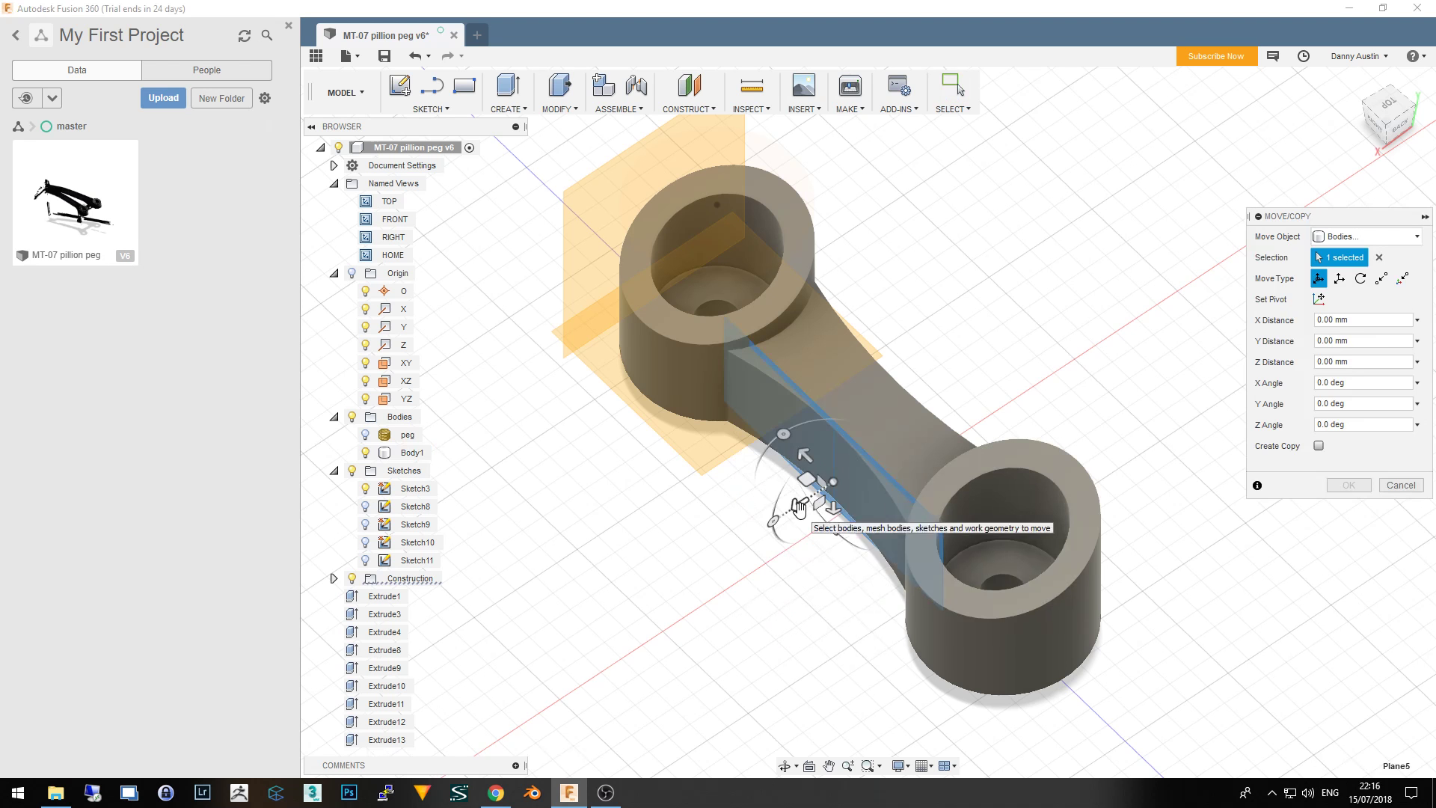
drag(797, 504, 712, 555)
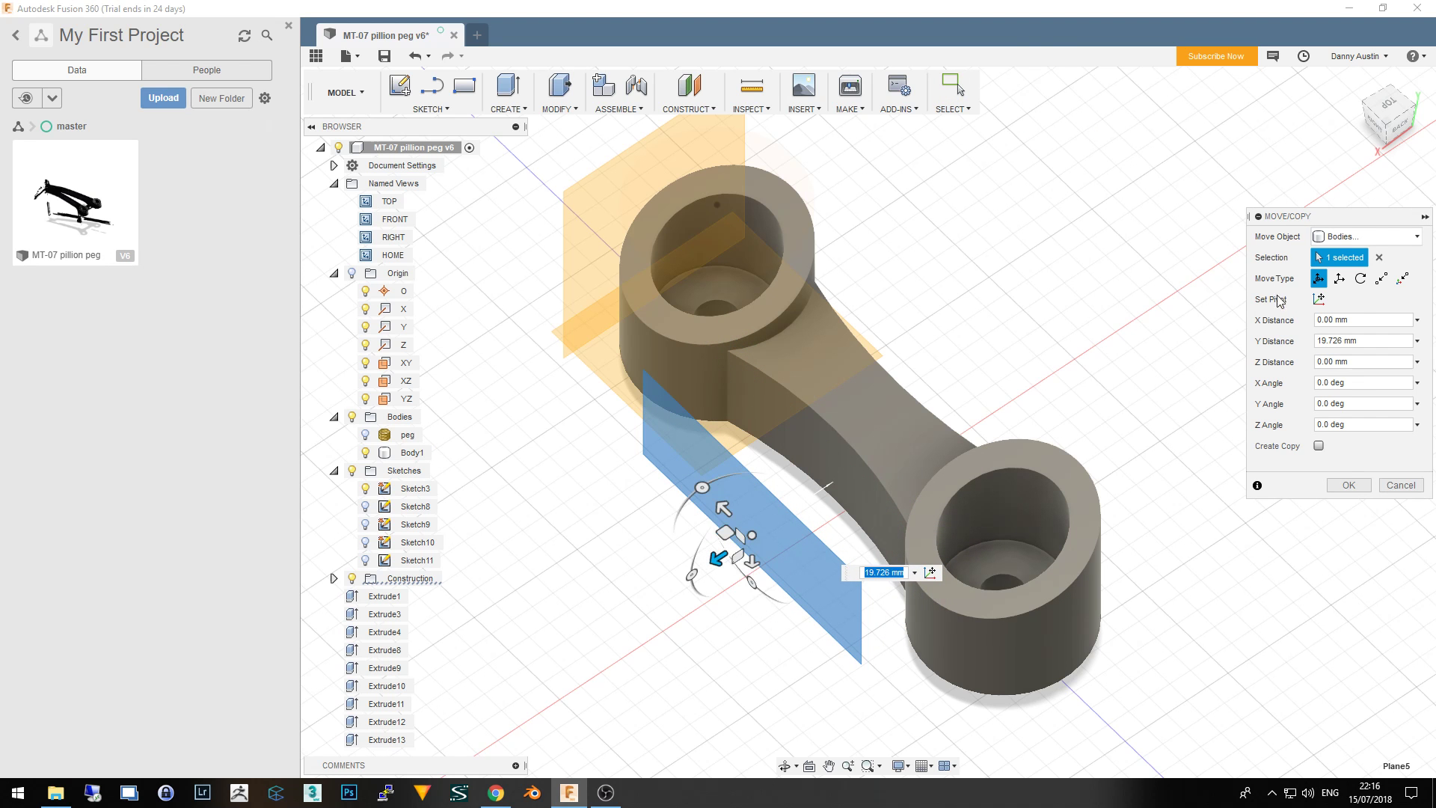
click(1373, 128)
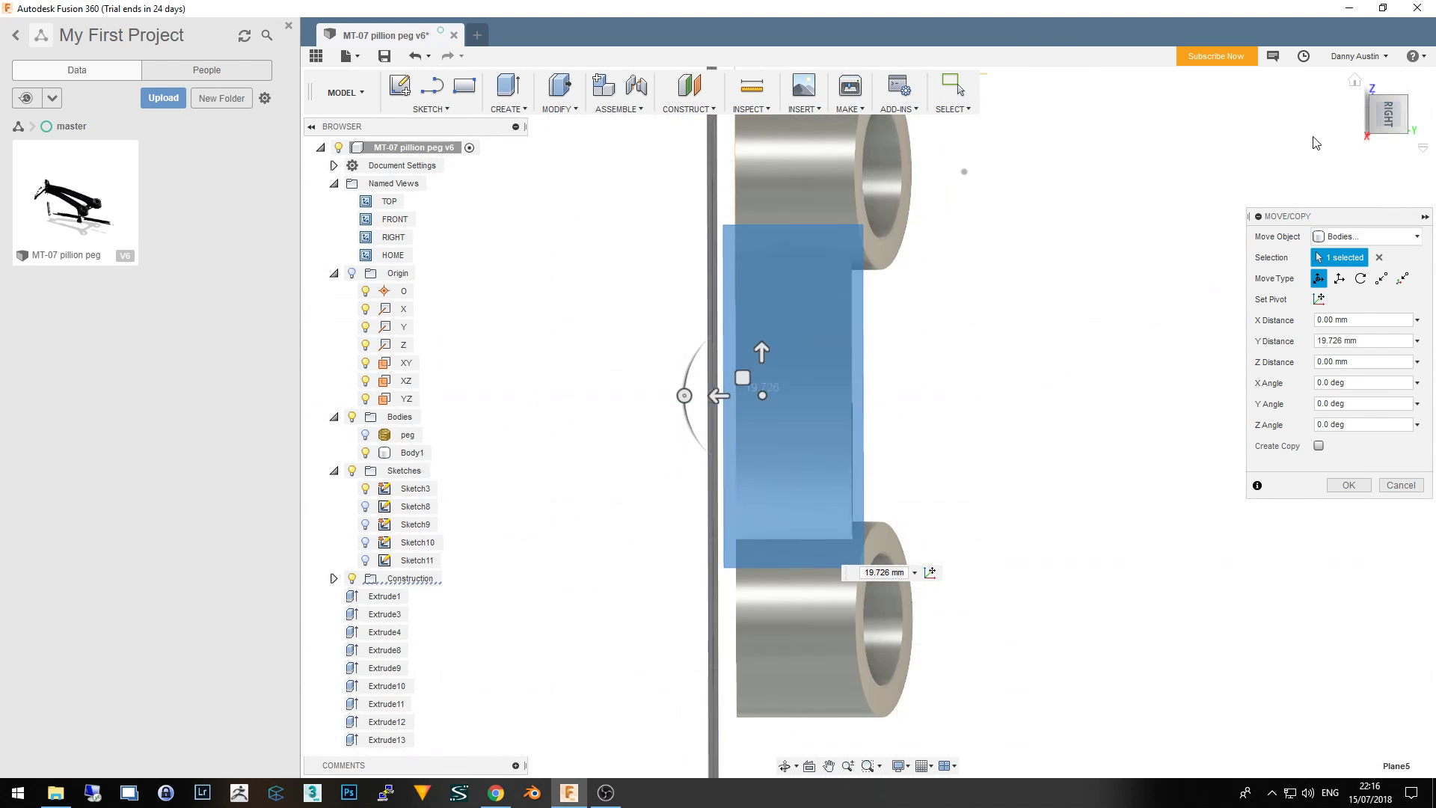
drag(1363, 114, 1378, 127)
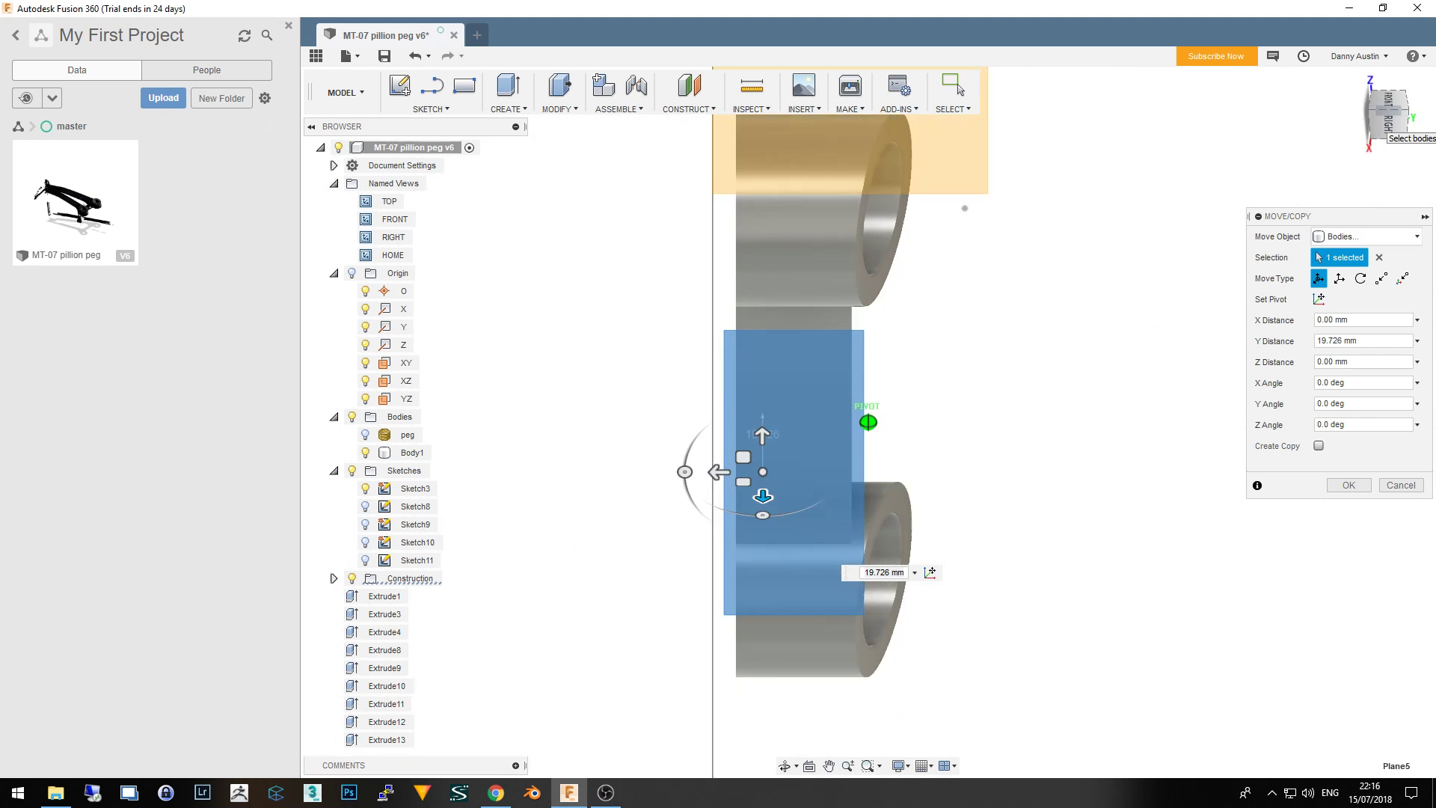
mouse_move(913, 427)
shift+middle_down()
mouse_move(838, 431)
mouse_move(1022, 306)
mouse_move(934, 366)
shift+middle_up()
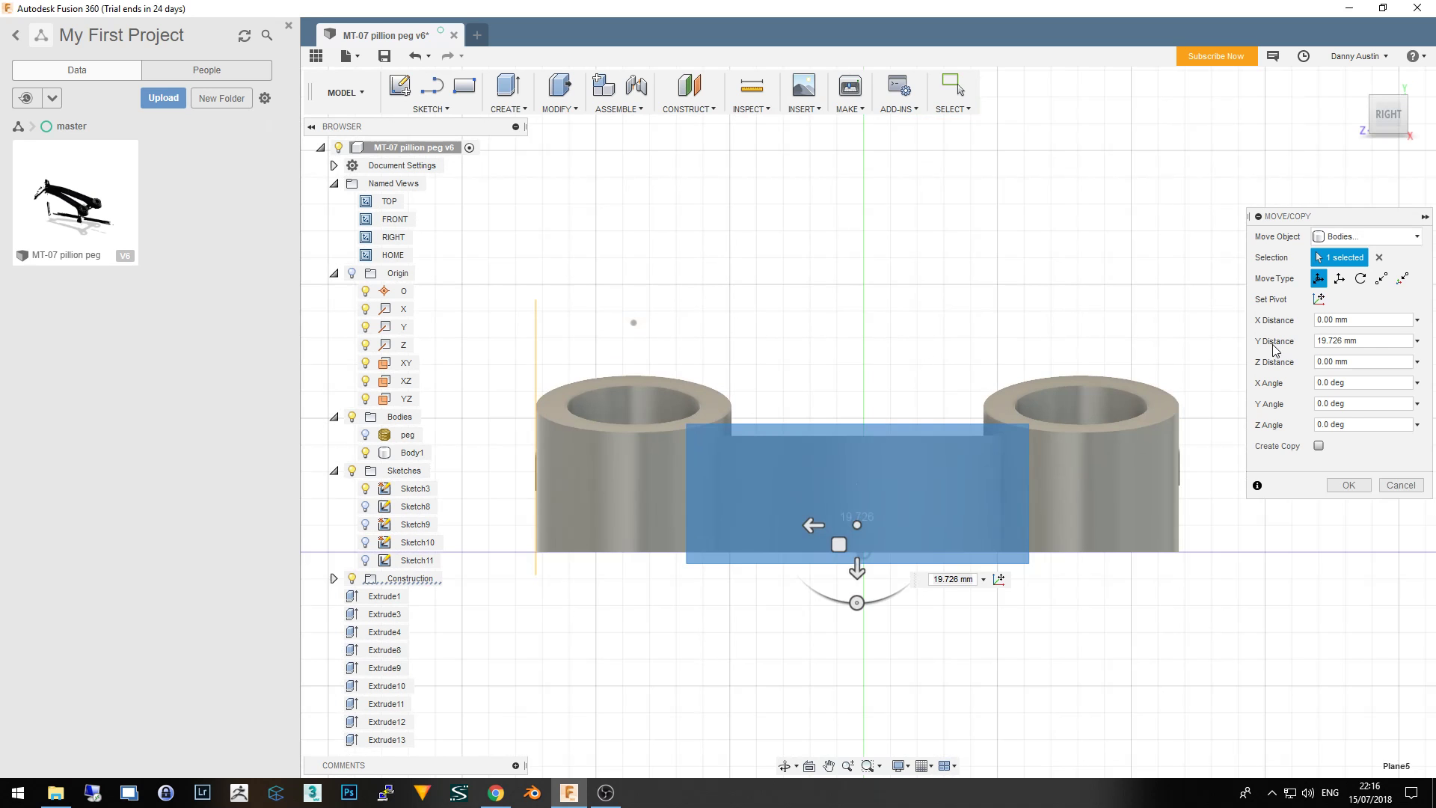
click(1350, 485)
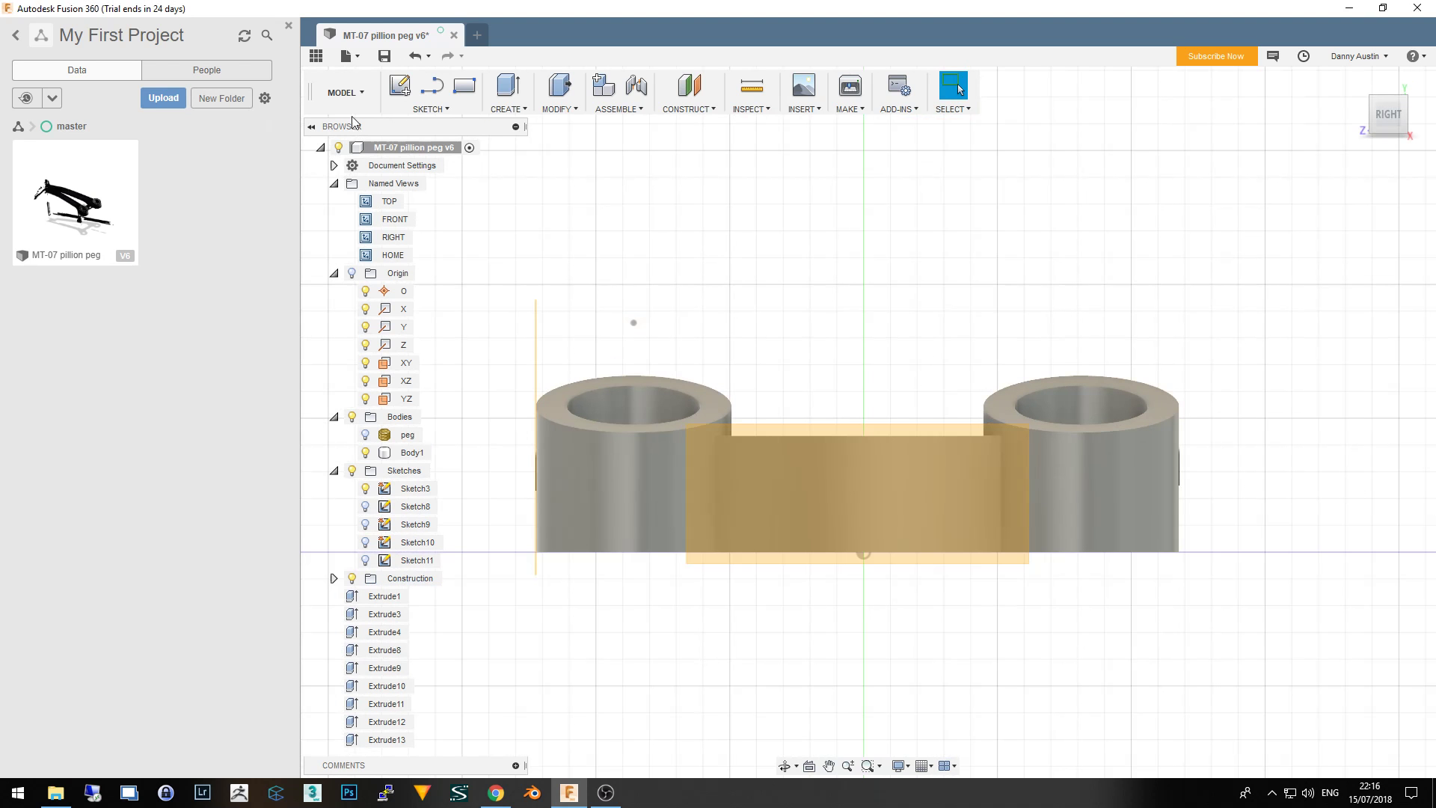
Sketch a 3-point arc on the moved plane spanning 84 mm between the boss tops, dipping down
click(453, 111)
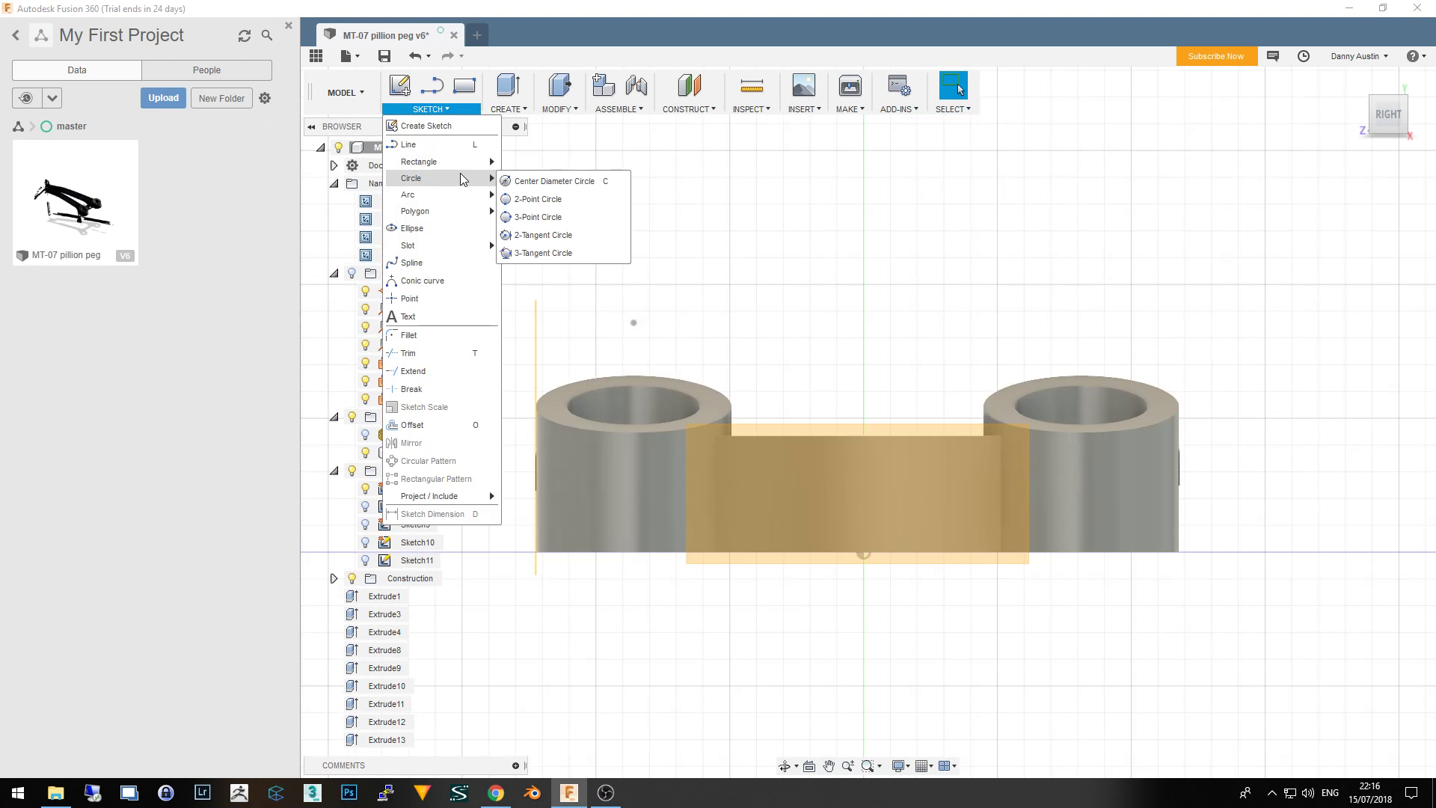
mouse_move(409, 195)
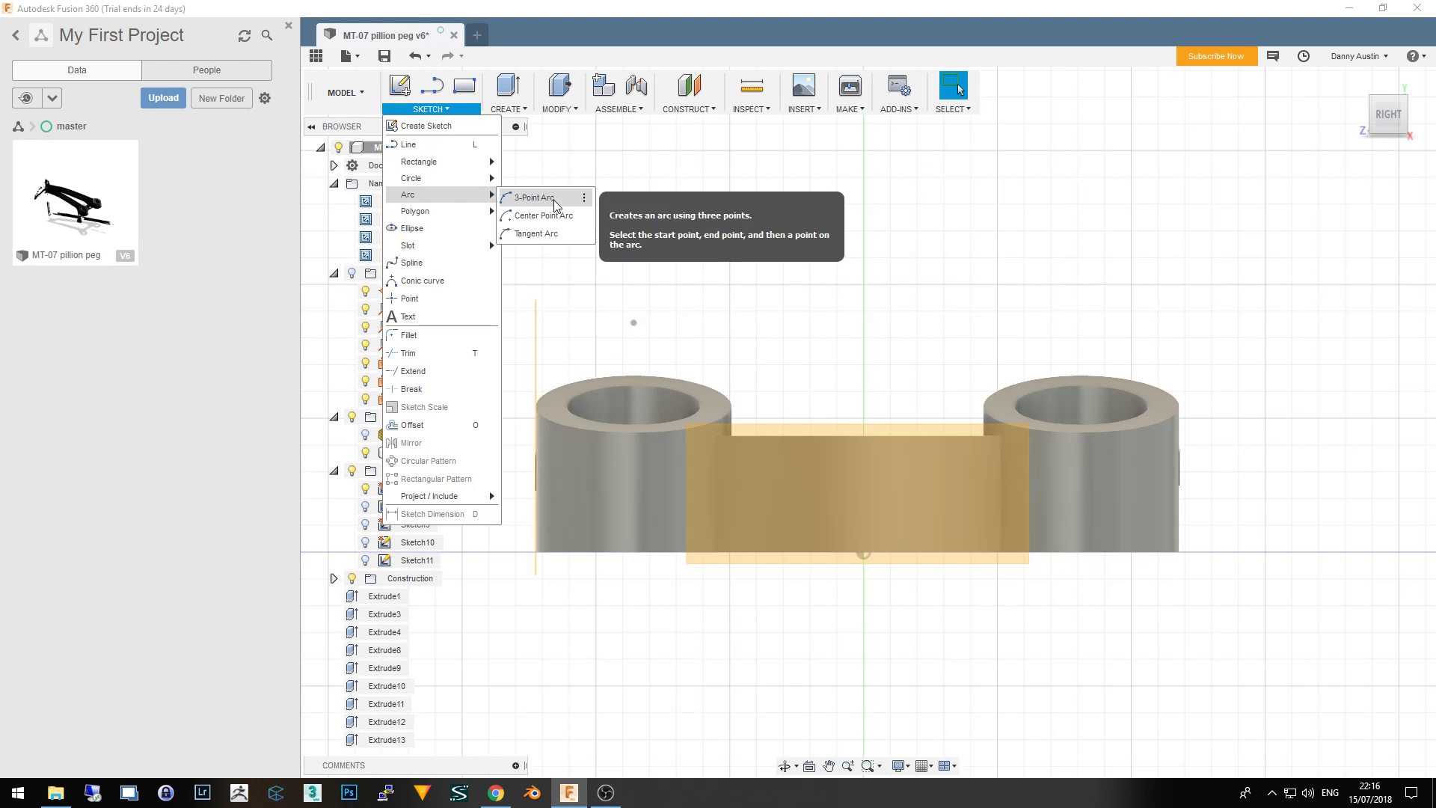
click(554, 198)
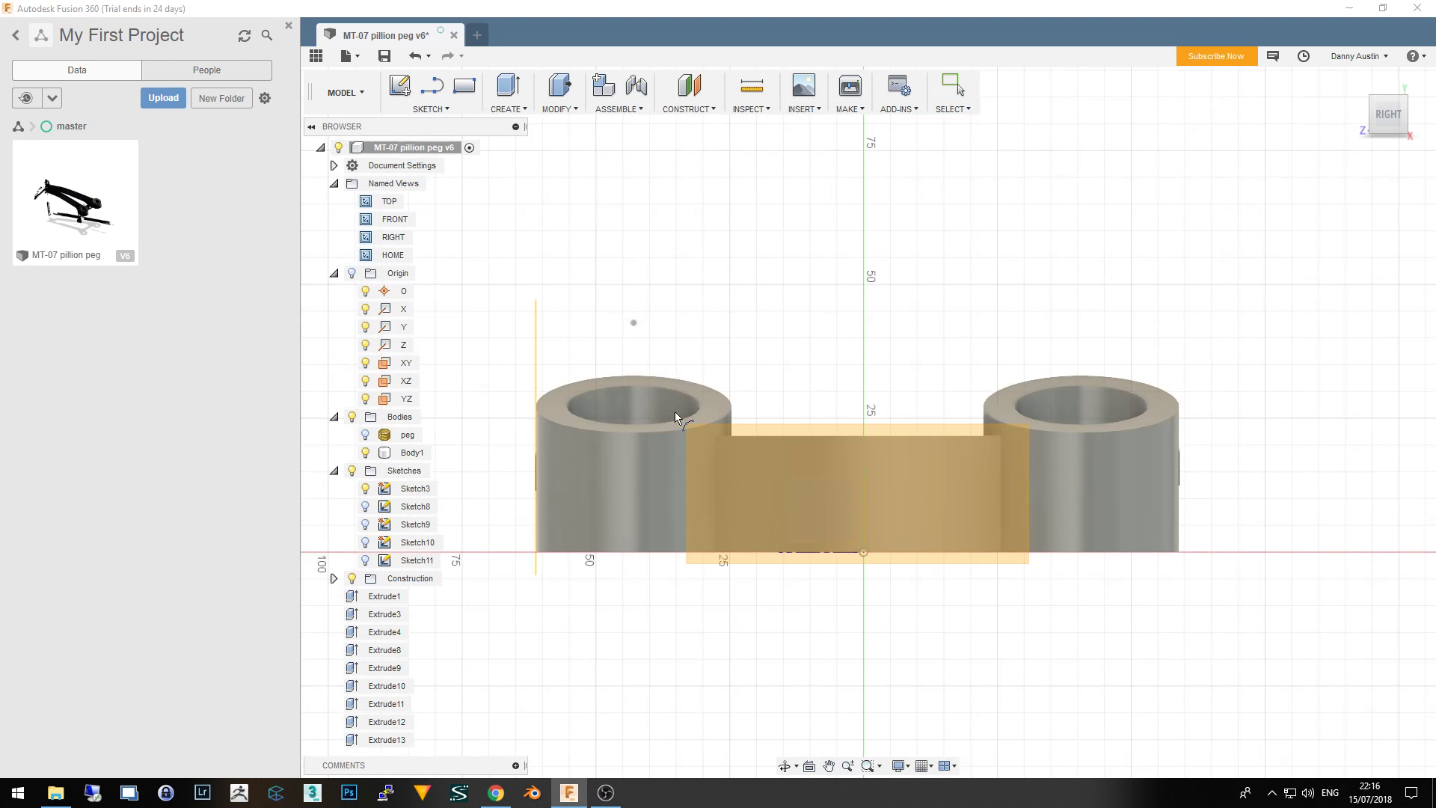
click(694, 455)
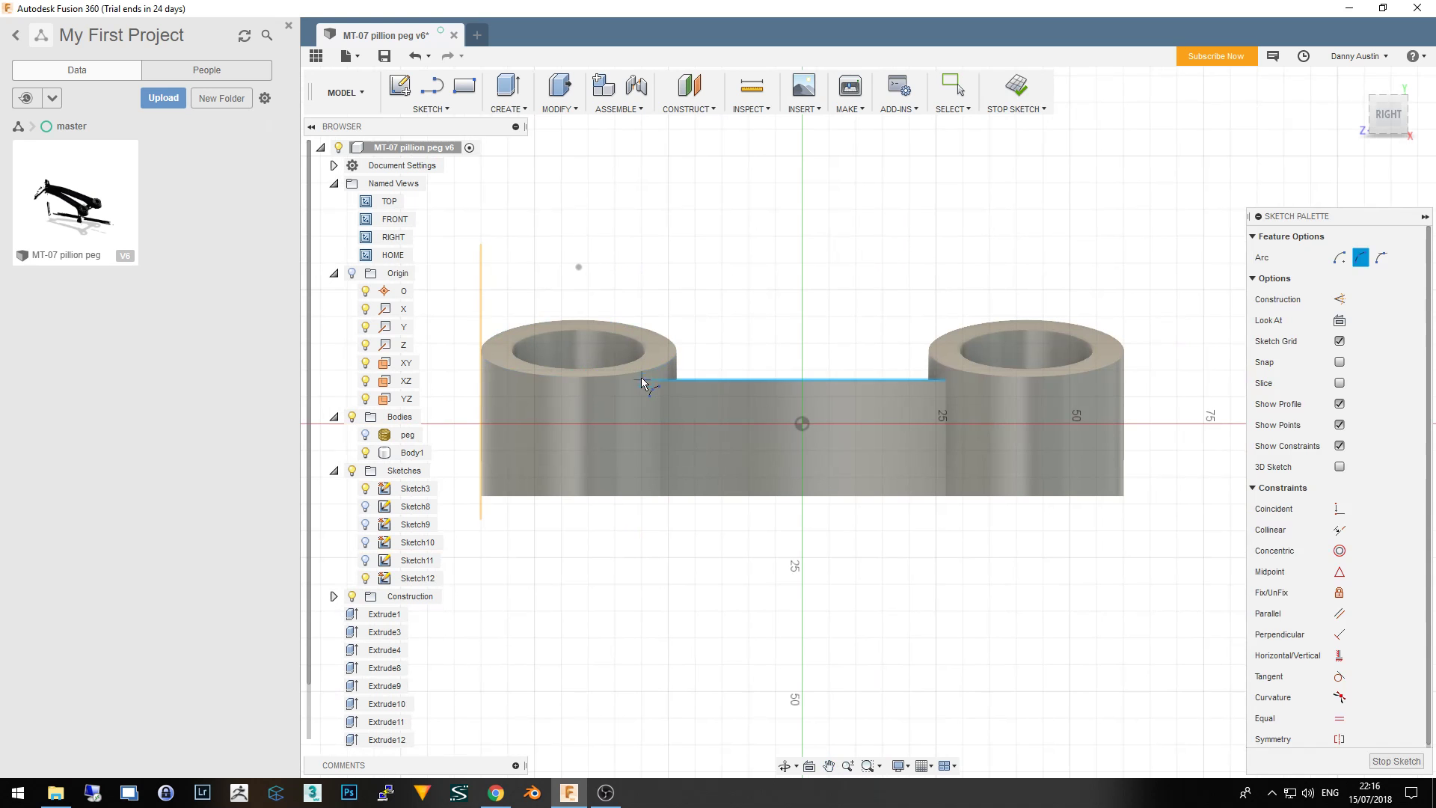
click(578, 380)
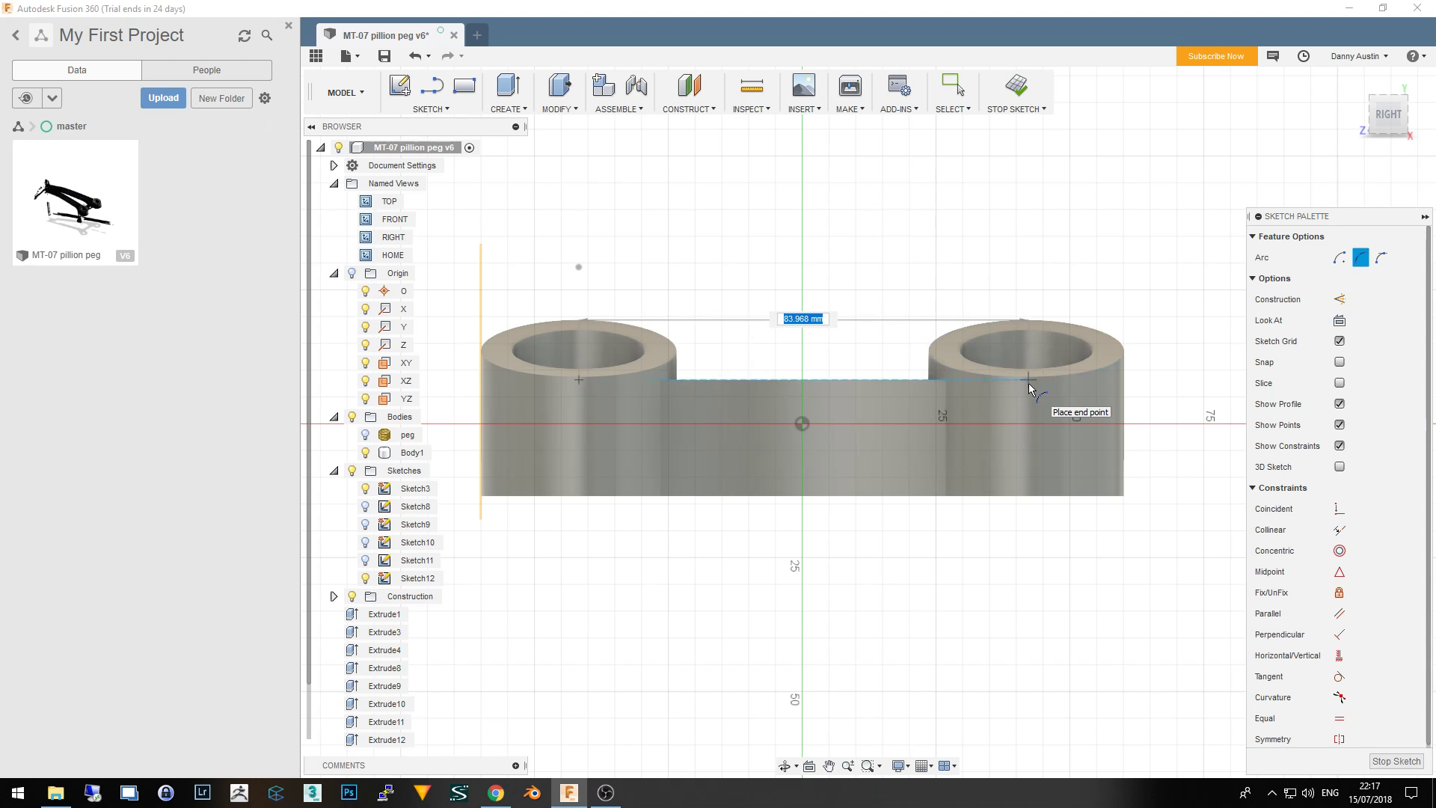
text(84)
key(Tab)
click(1026, 382)
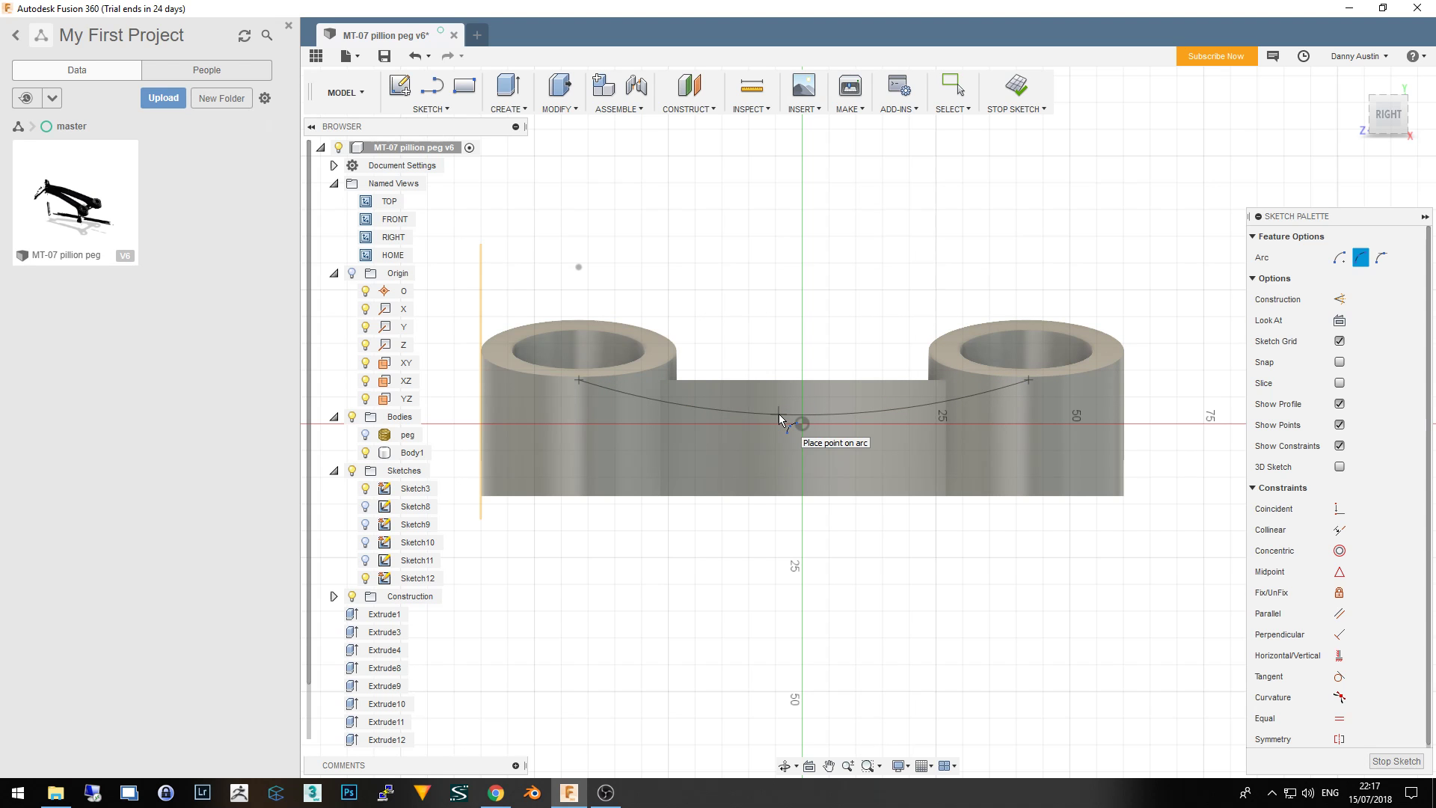
click(779, 415)
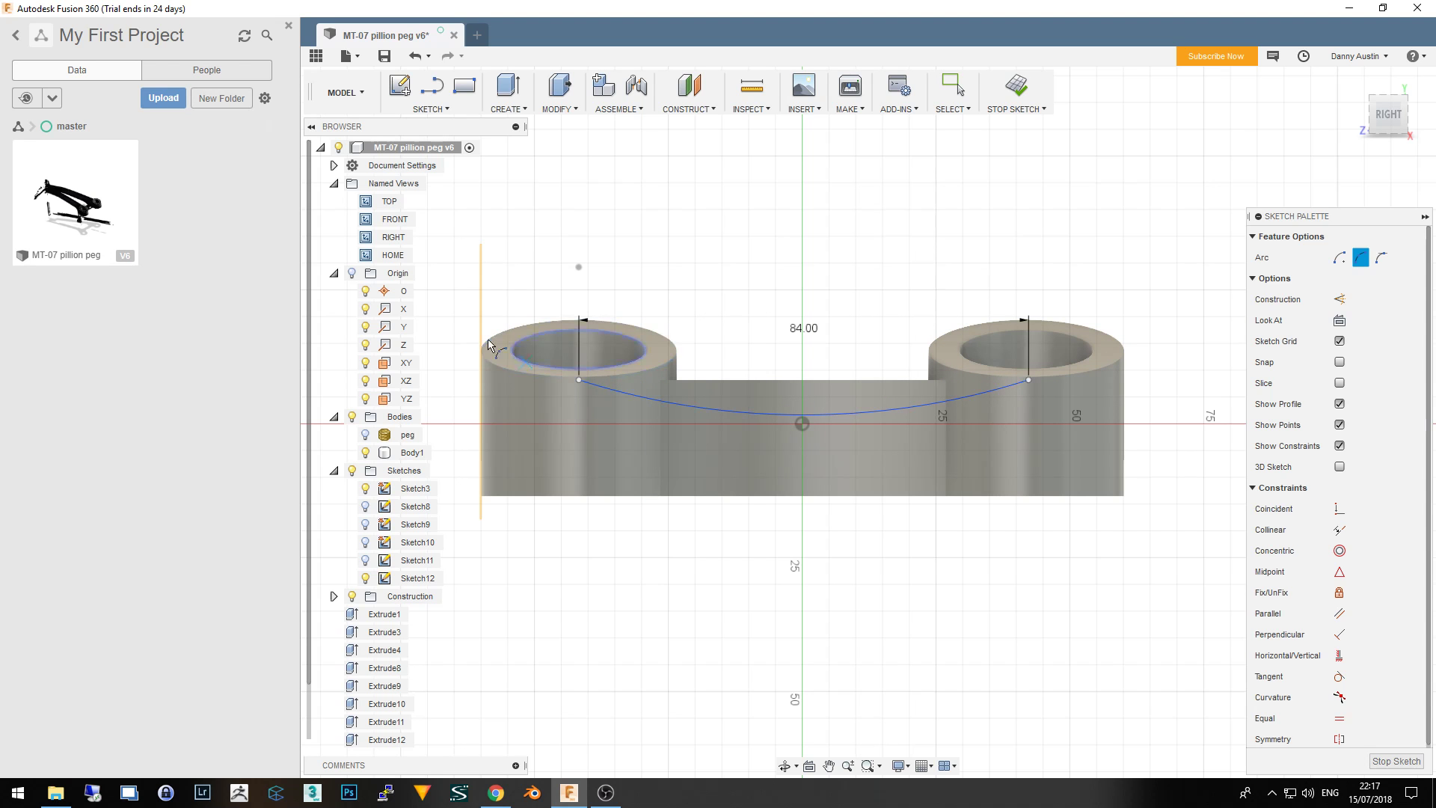
click(434, 110)
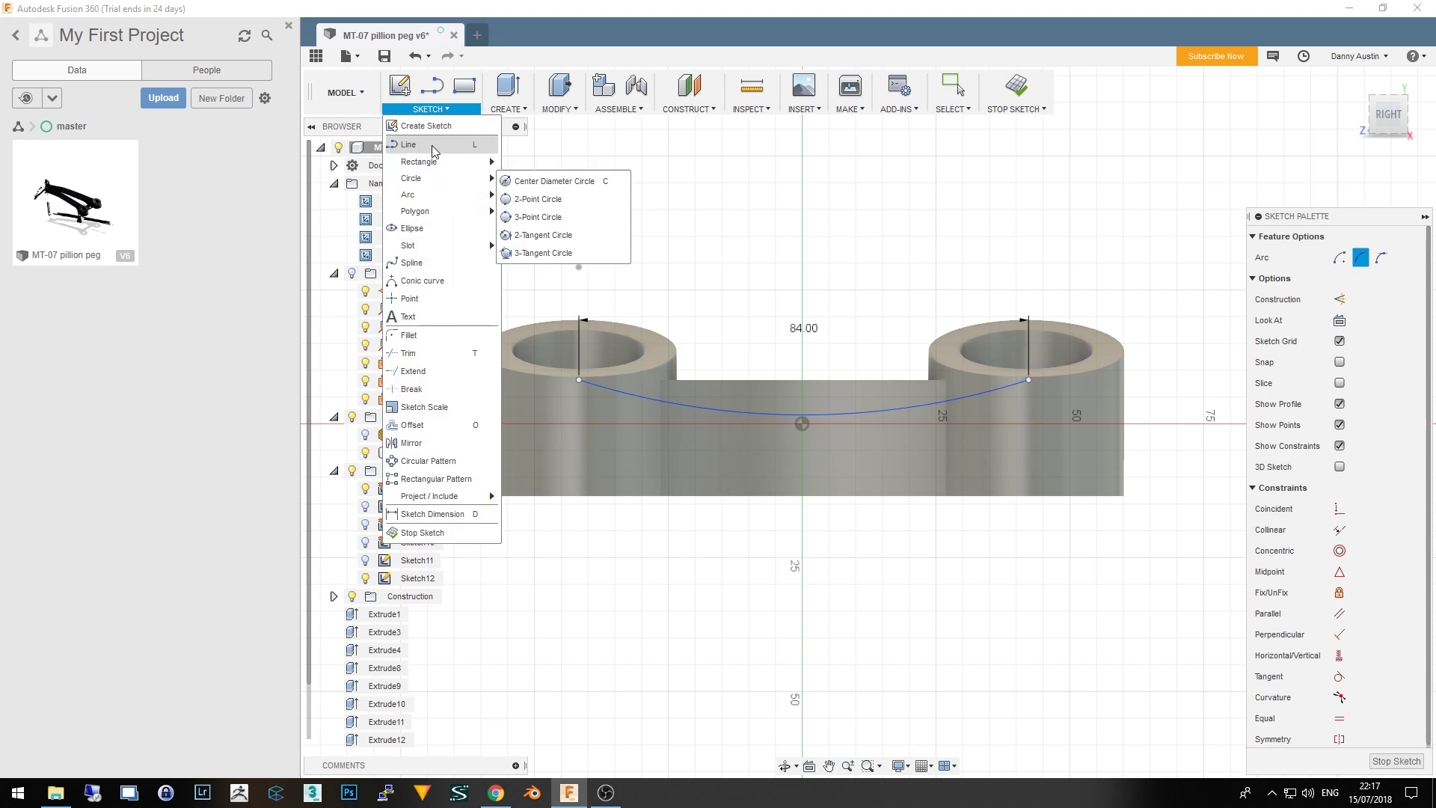
Draw vertical and horizontal lines closing the arc into a profile across both bosses
click(432, 146)
click(579, 380)
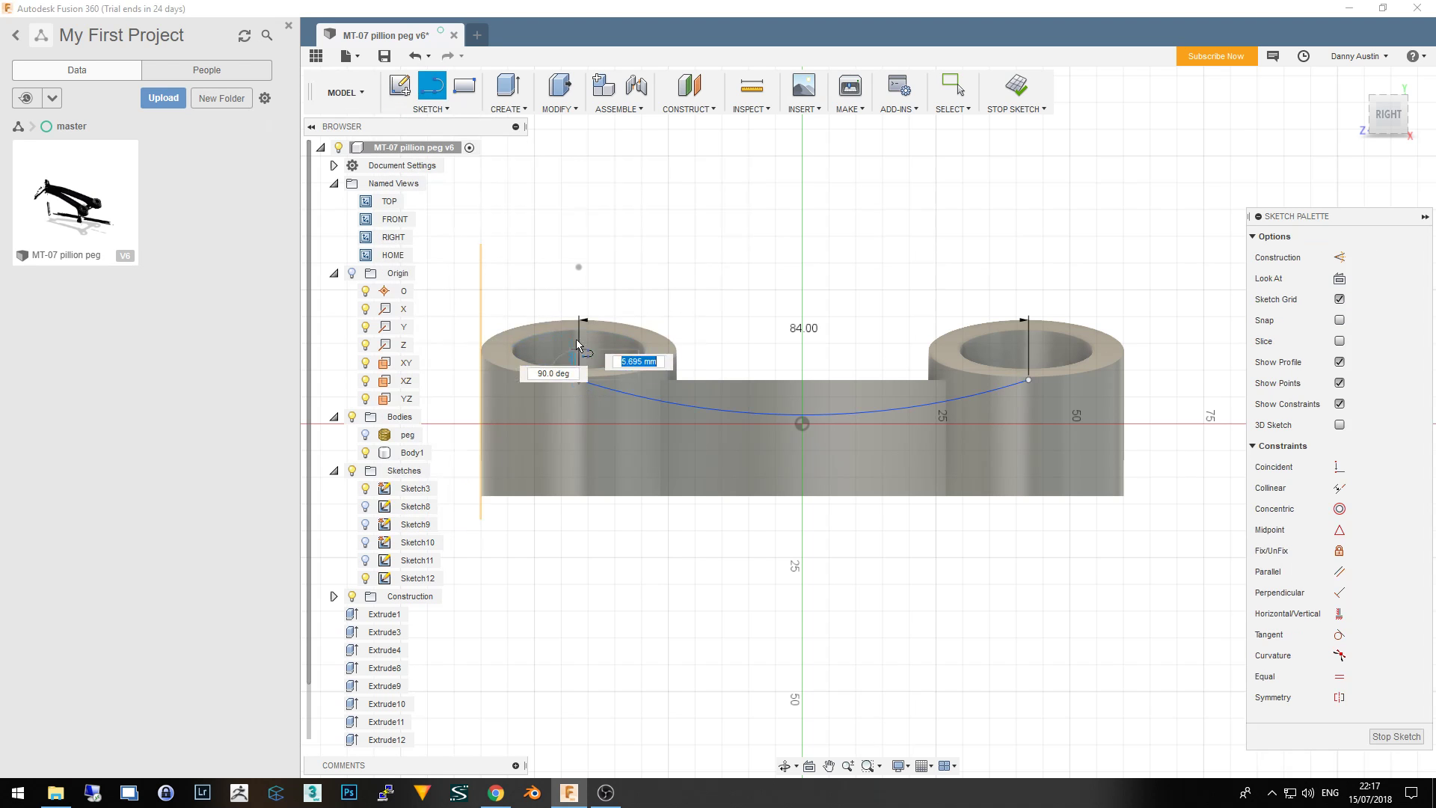
click(579, 297)
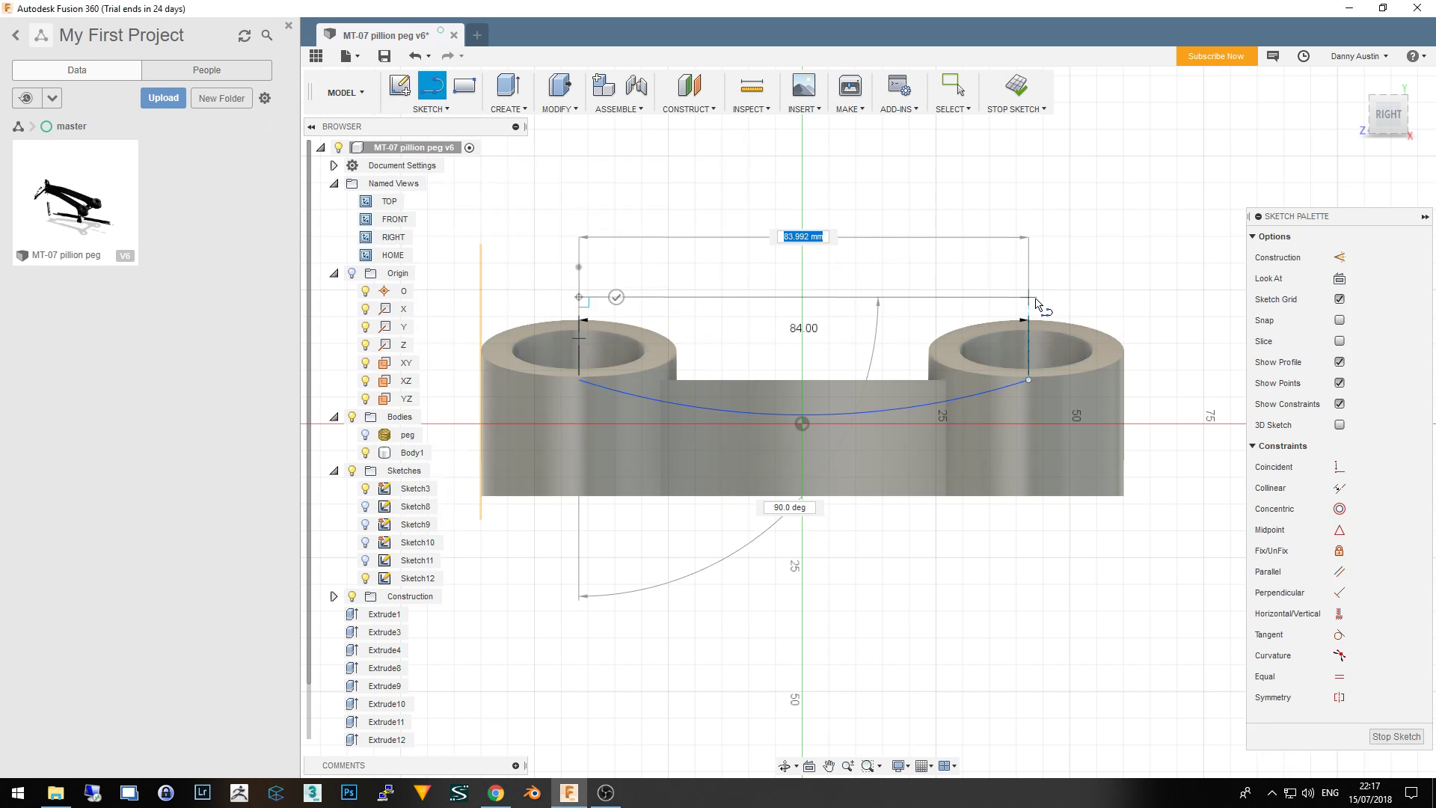
click(1029, 297)
click(1028, 380)
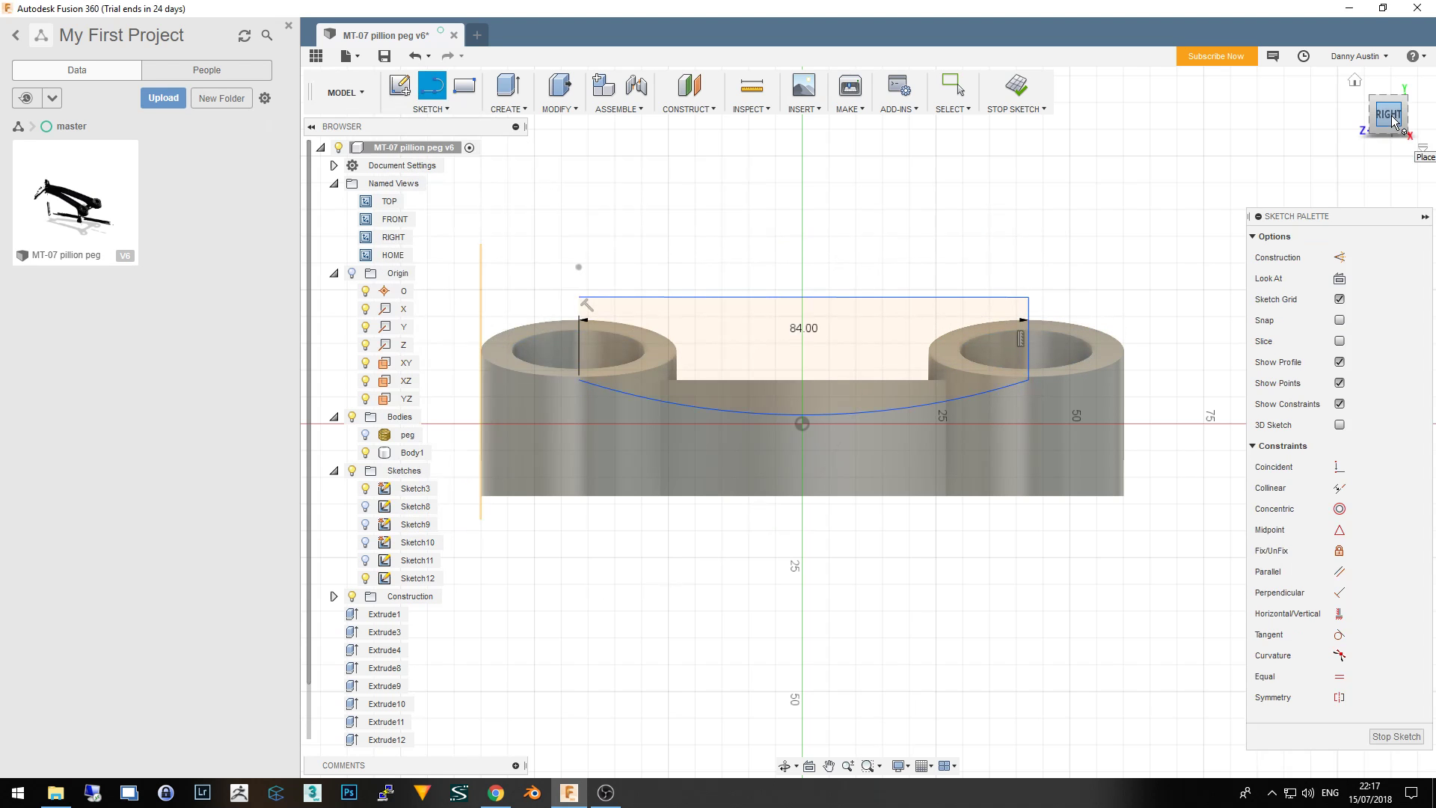
Add a final vertical line from the profile's top corner down to the arc
mouse_move(1387, 119)
mouse_down()
mouse_move(1359, 138)
mouse_move(909, 36)
mouse_up()
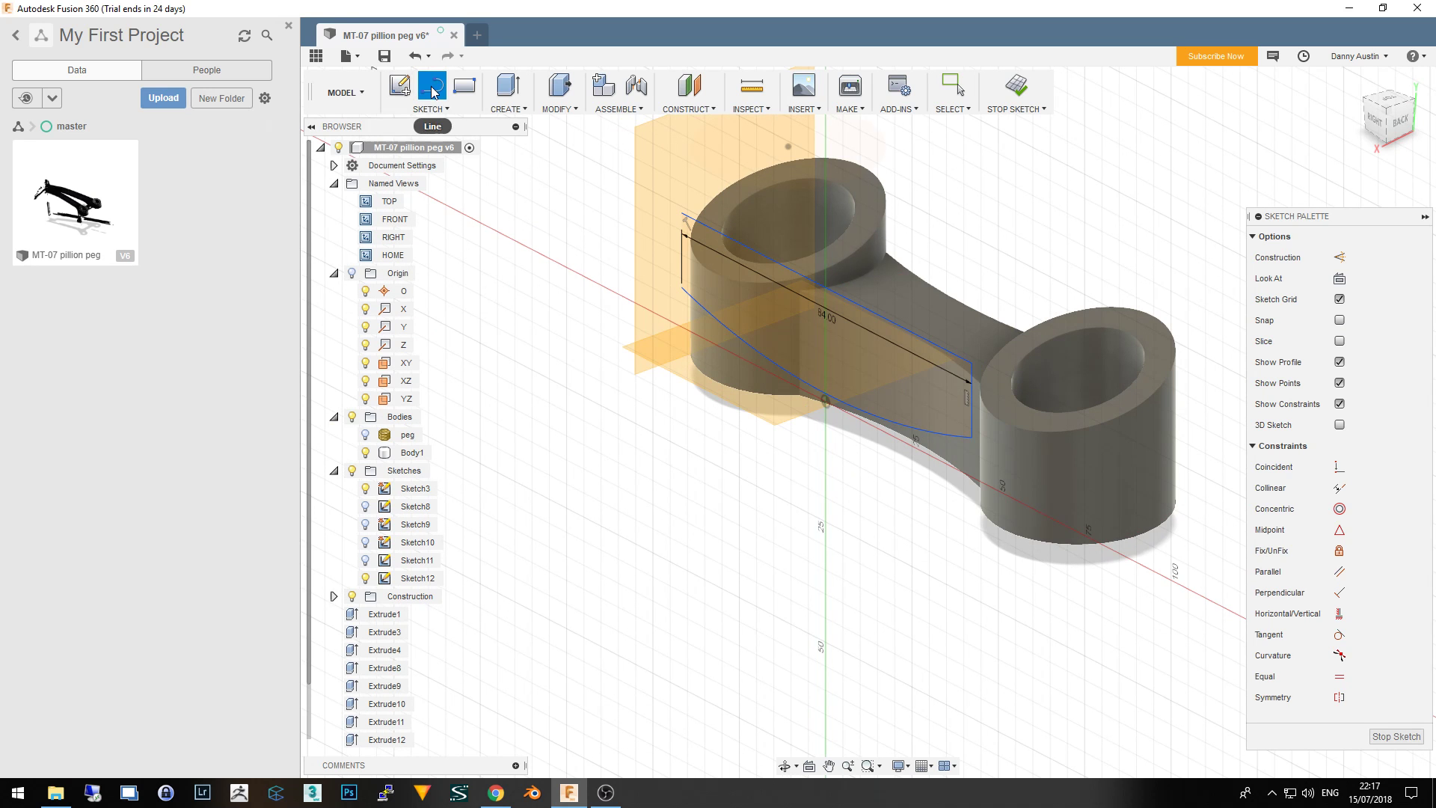
click(432, 91)
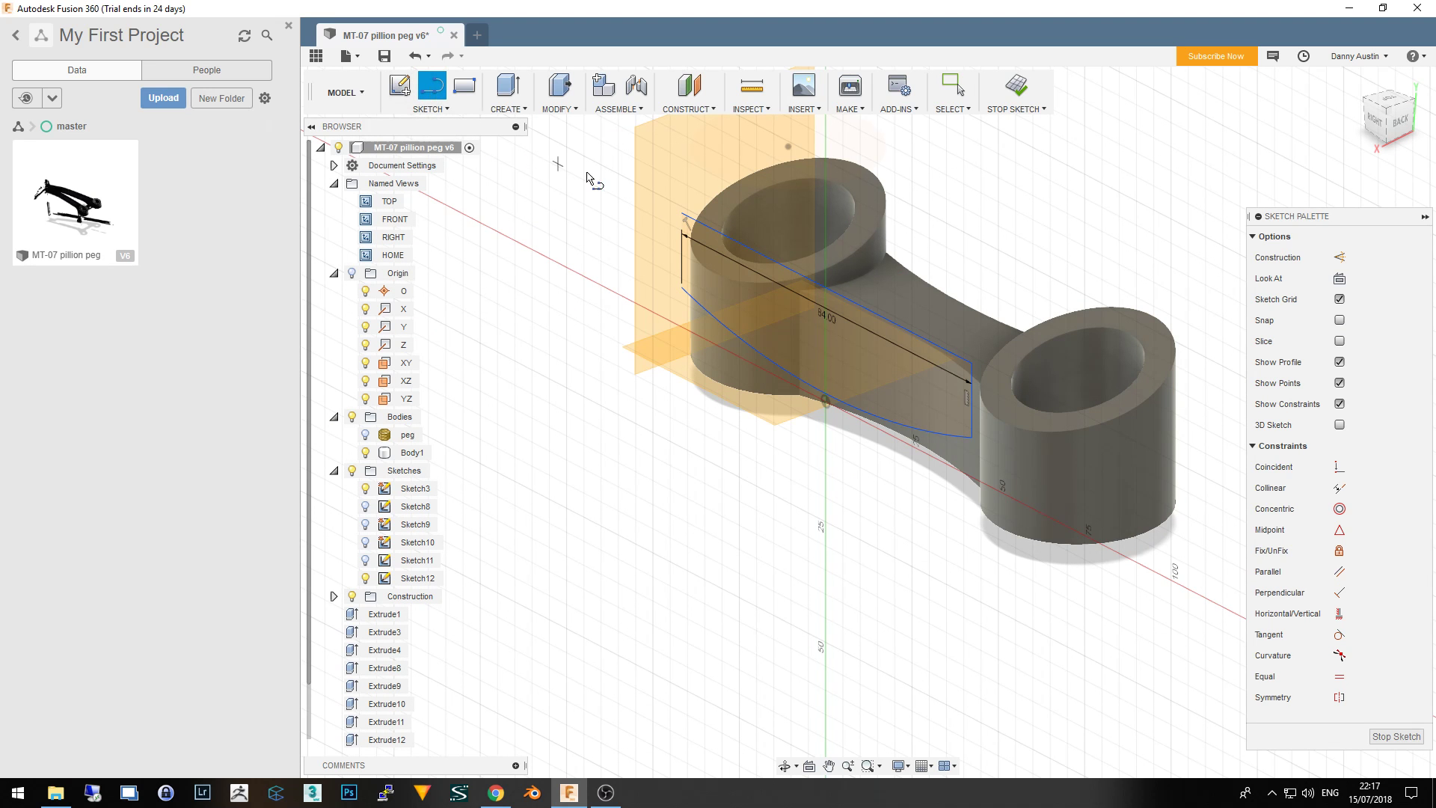
click(683, 217)
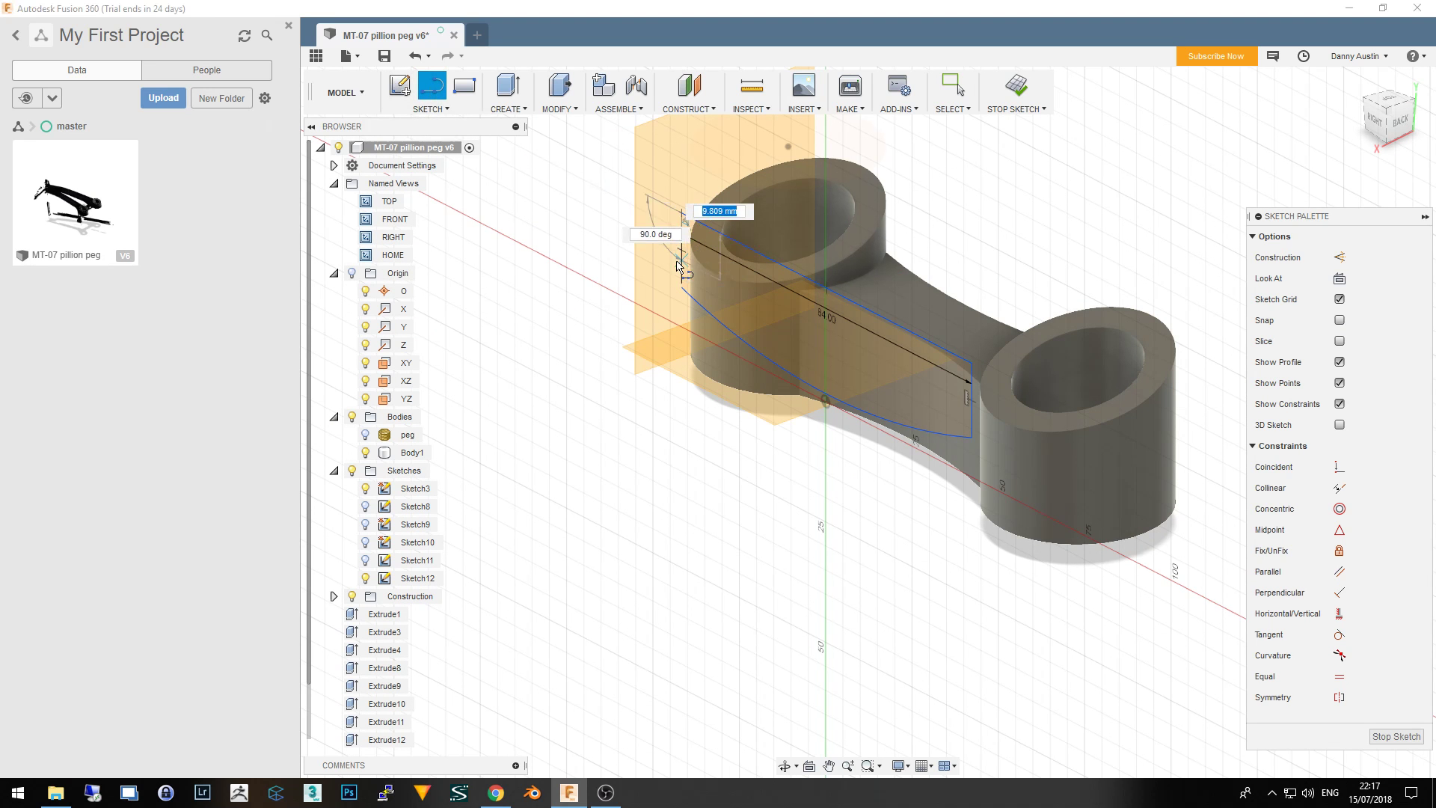
double_click(683, 287)
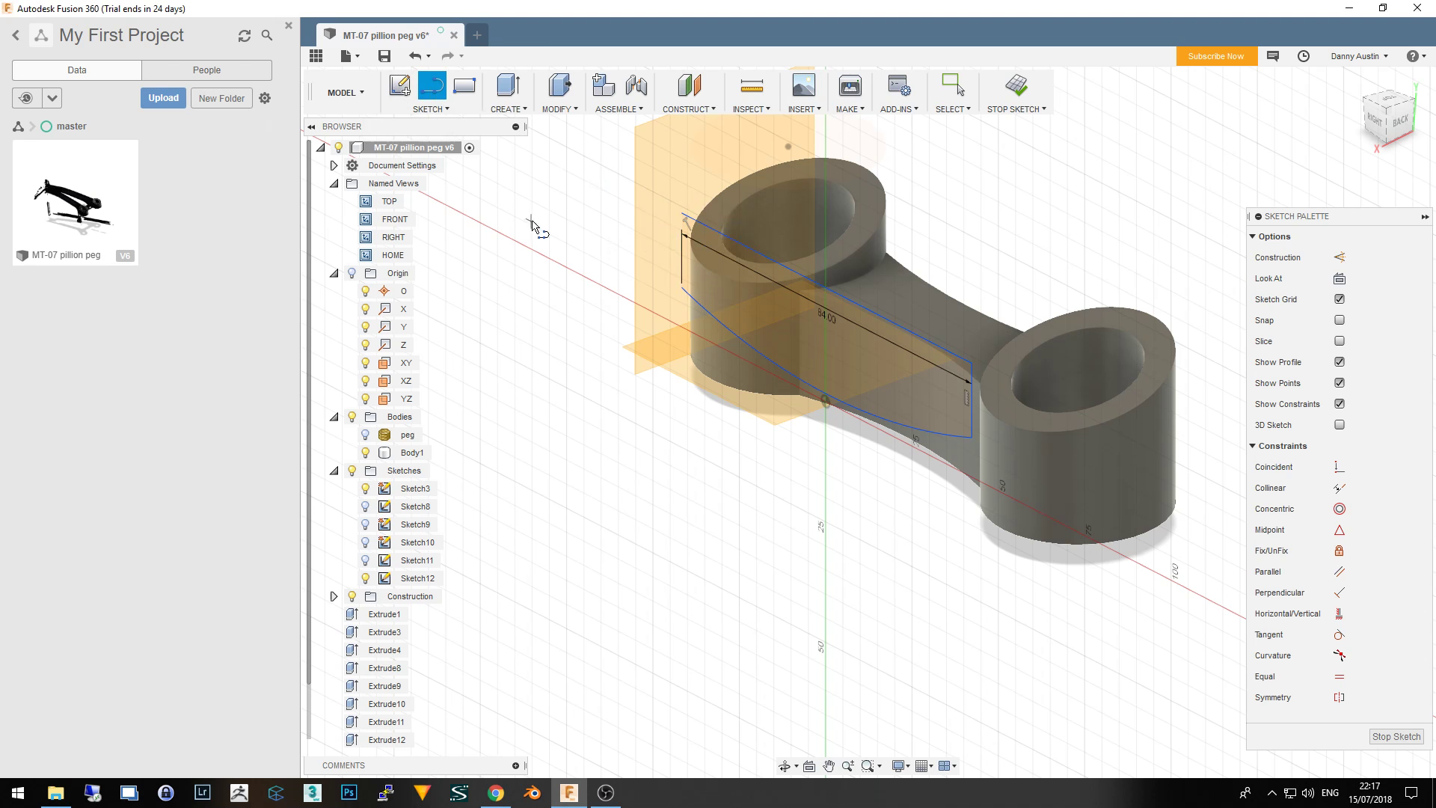
click(508, 108)
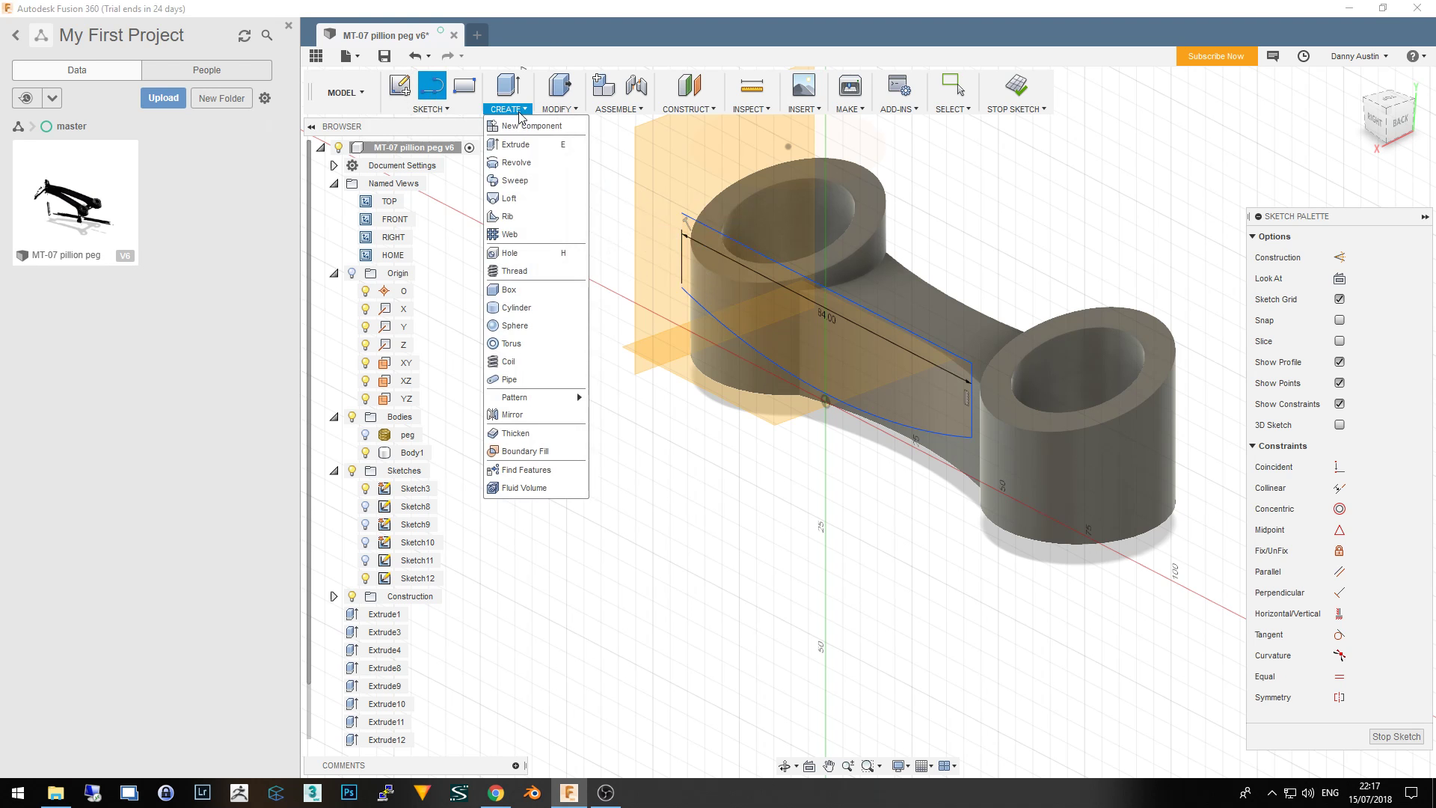
click(536, 146)
click(1374, 323)
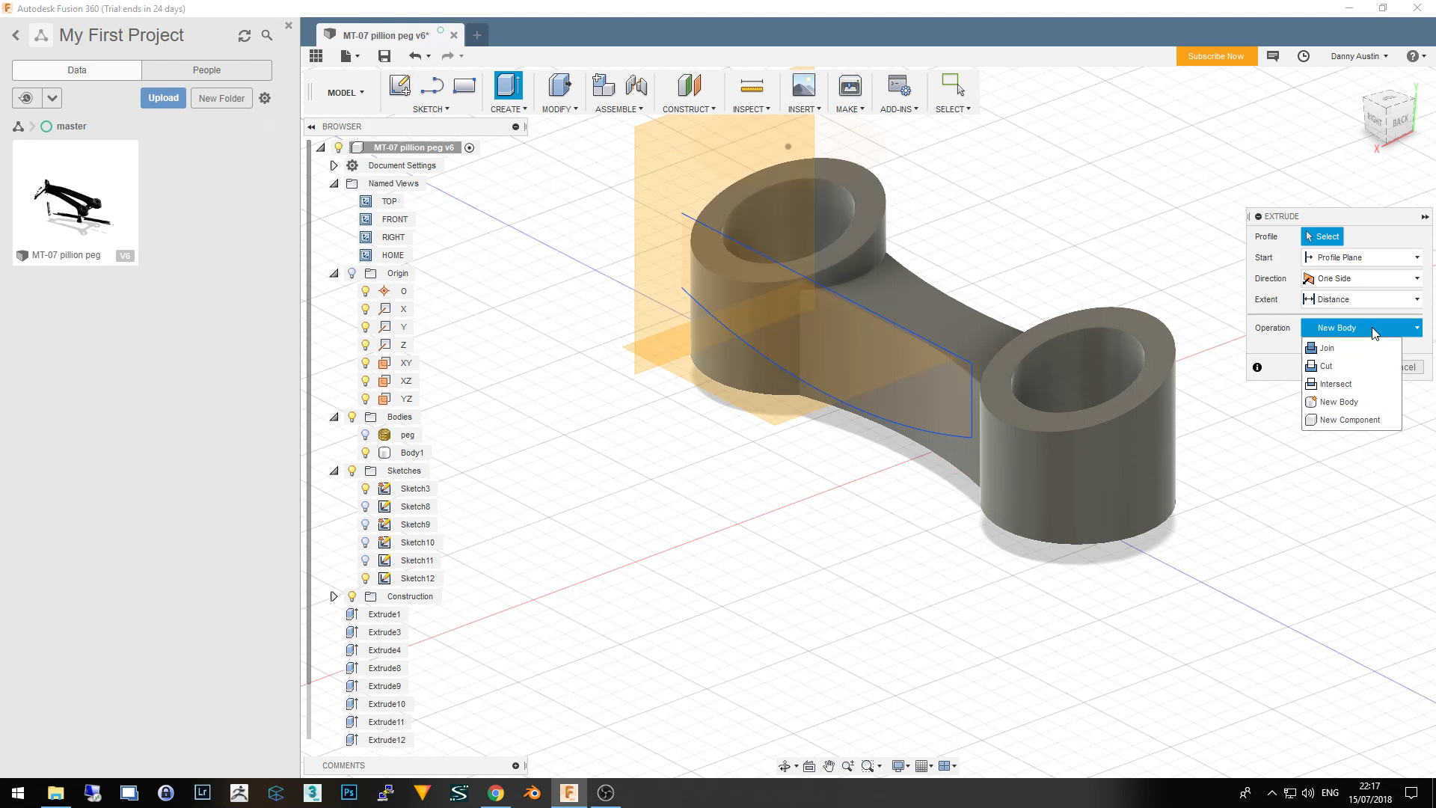
click(1358, 364)
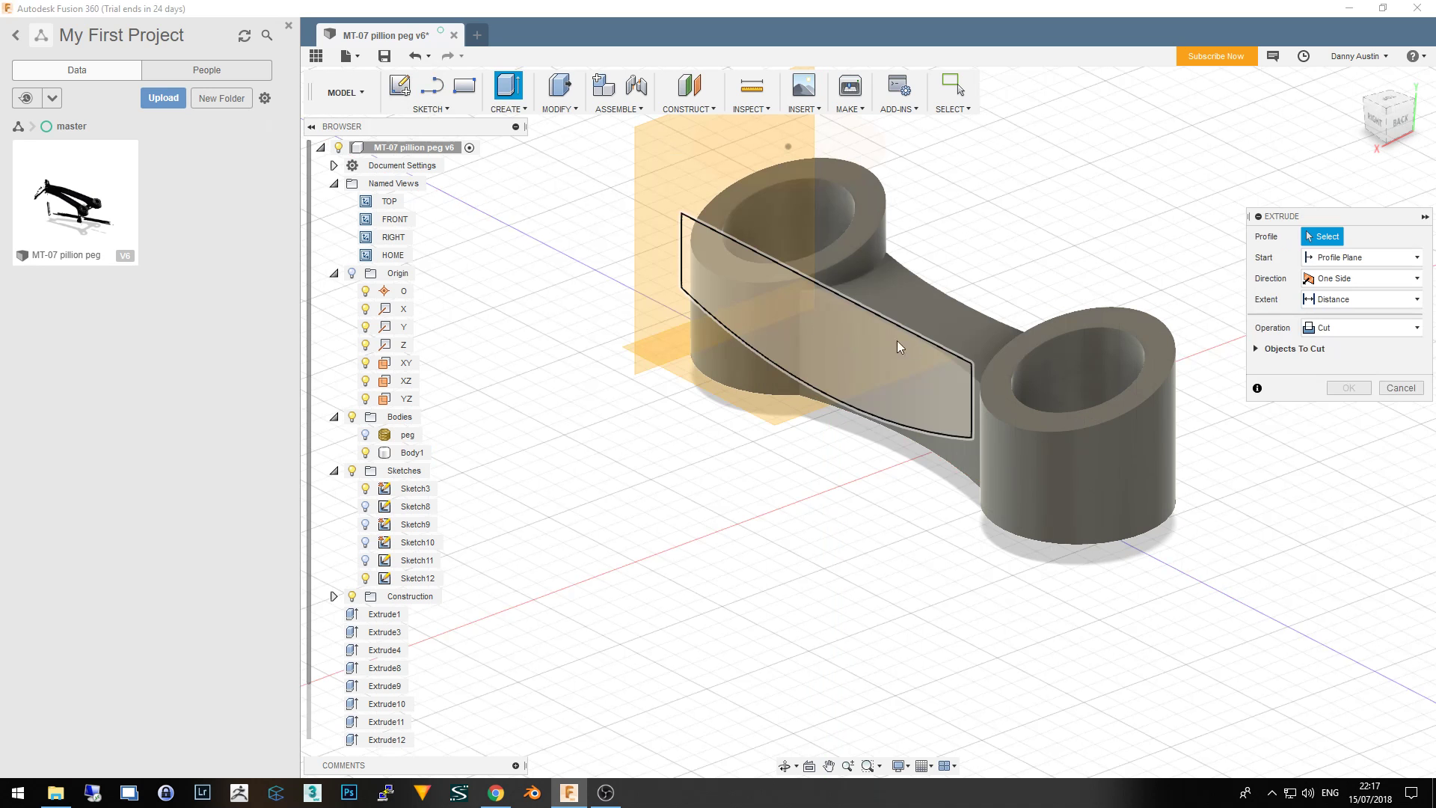
click(805, 330)
mouse_move(812, 367)
mouse_down()
mouse_move(1015, 290)
mouse_move(858, 327)
mouse_move(1055, 262)
mouse_up()
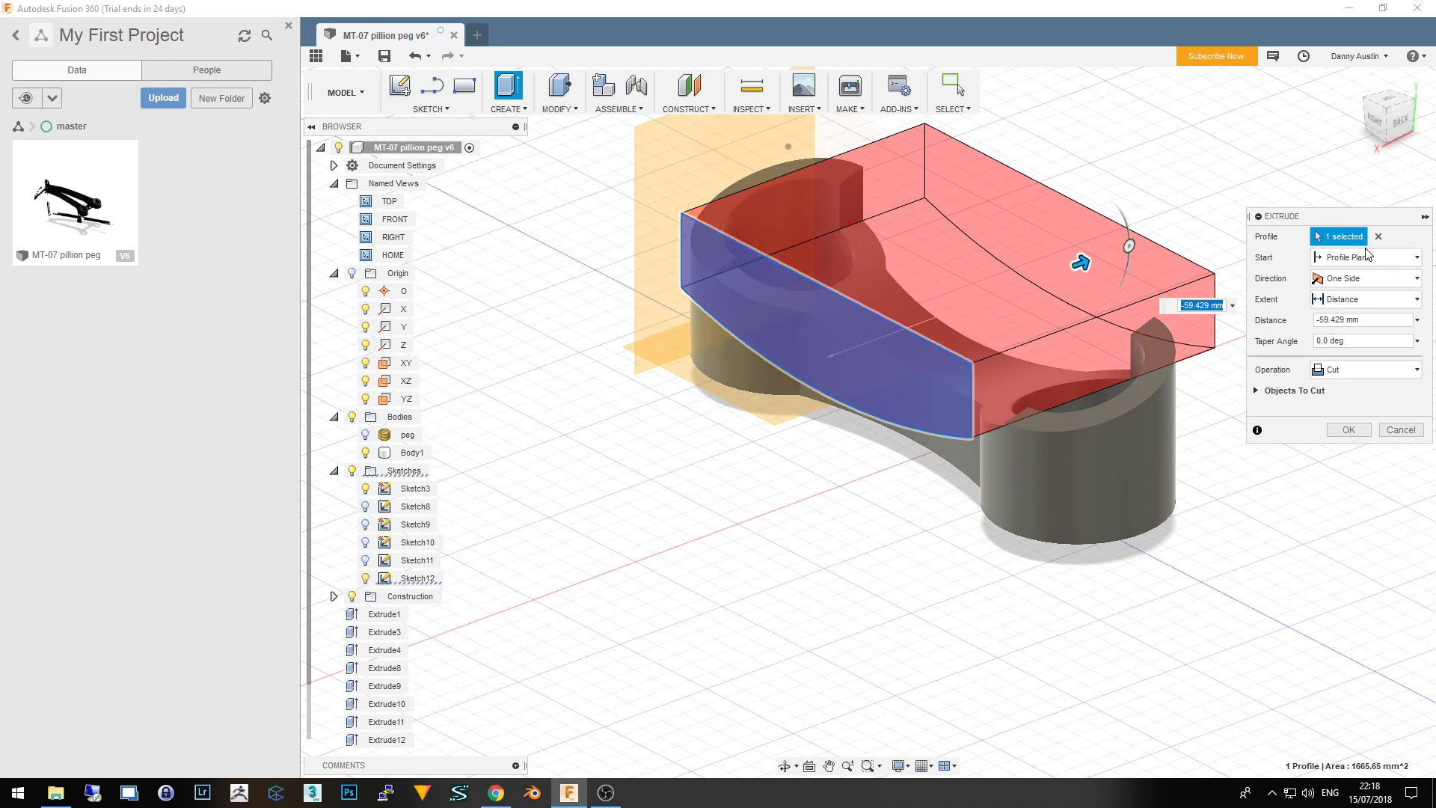
click(1400, 430)
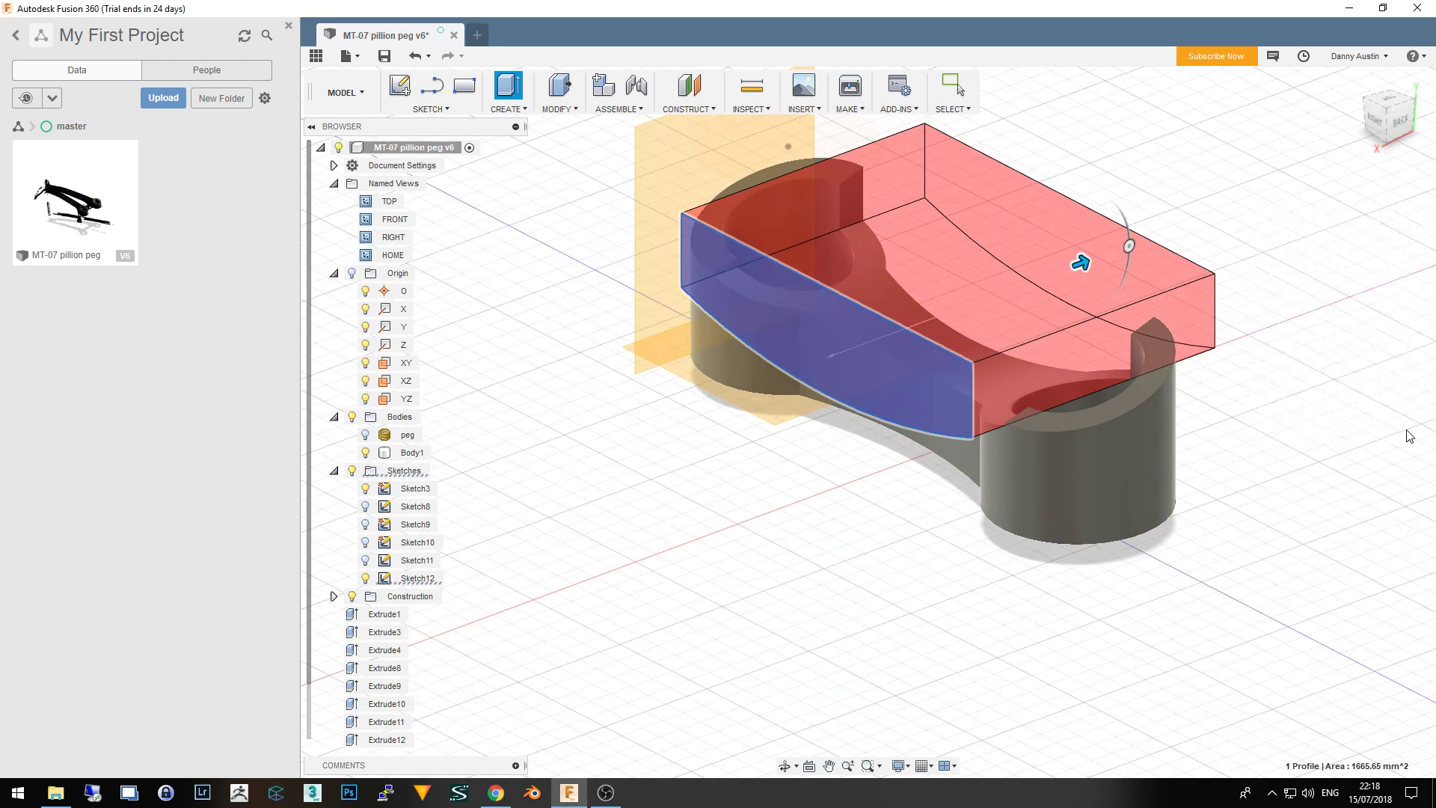
drag(714, 515, 566, 561)
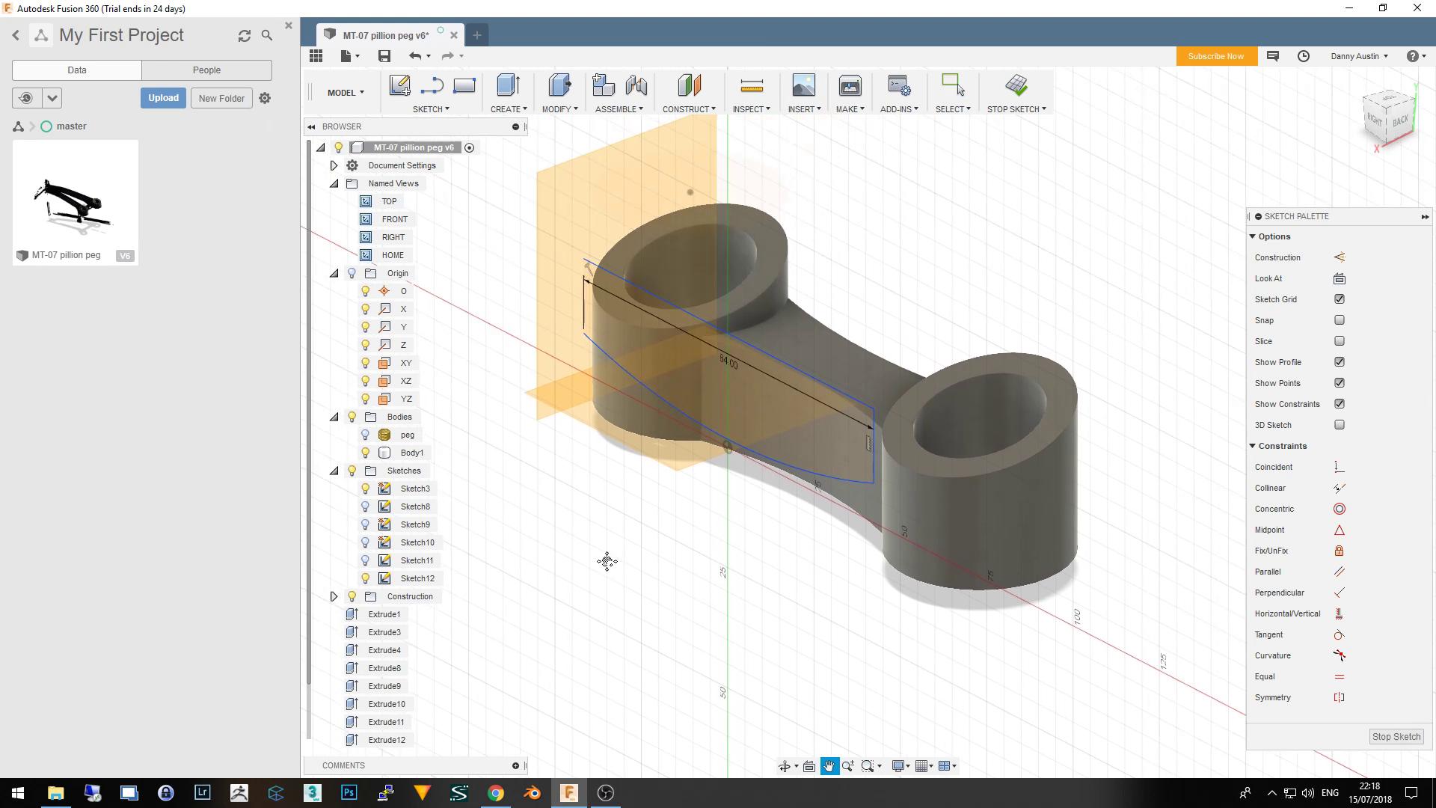
key(Escape)
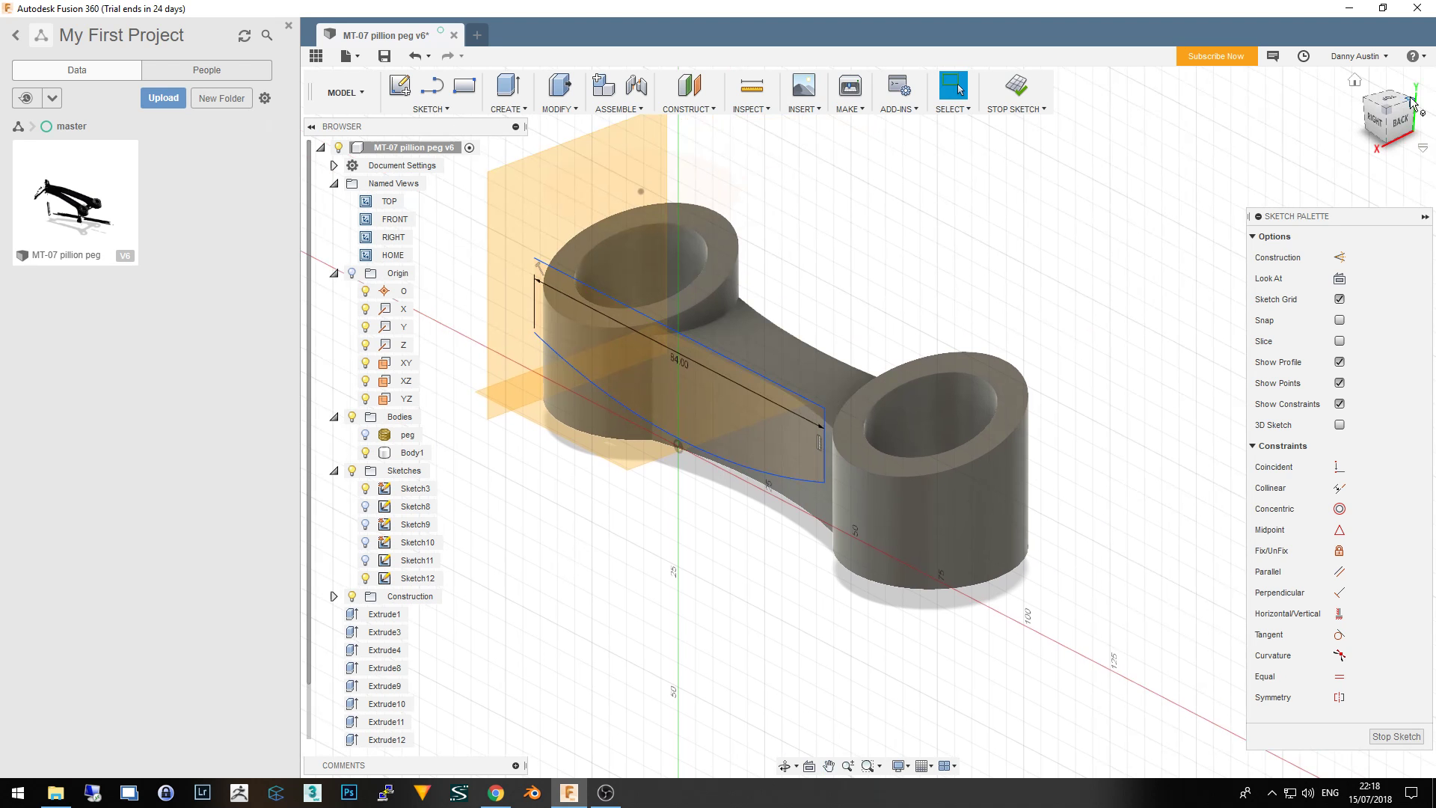
drag(1390, 113, 1420, 109)
click(1379, 118)
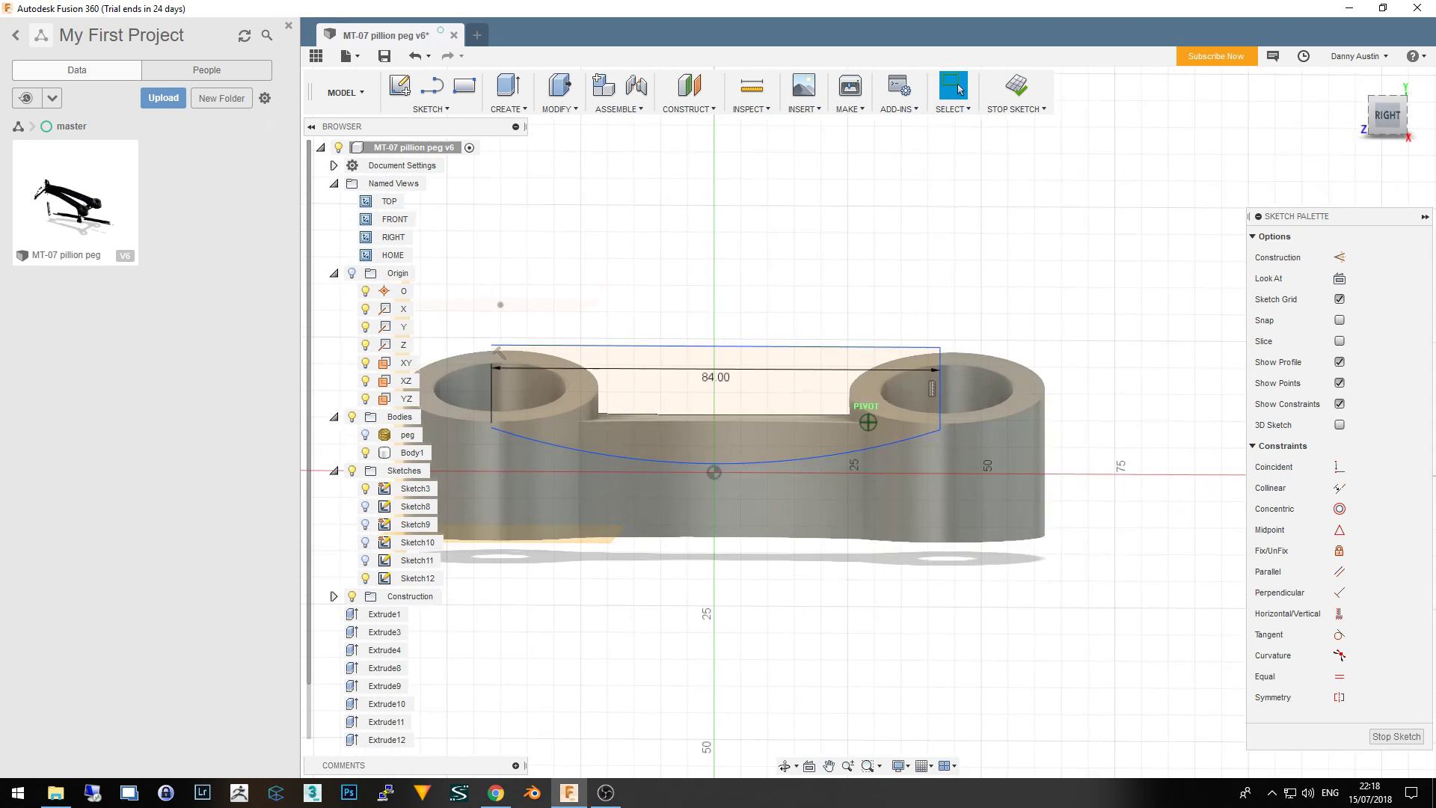
click(737, 485)
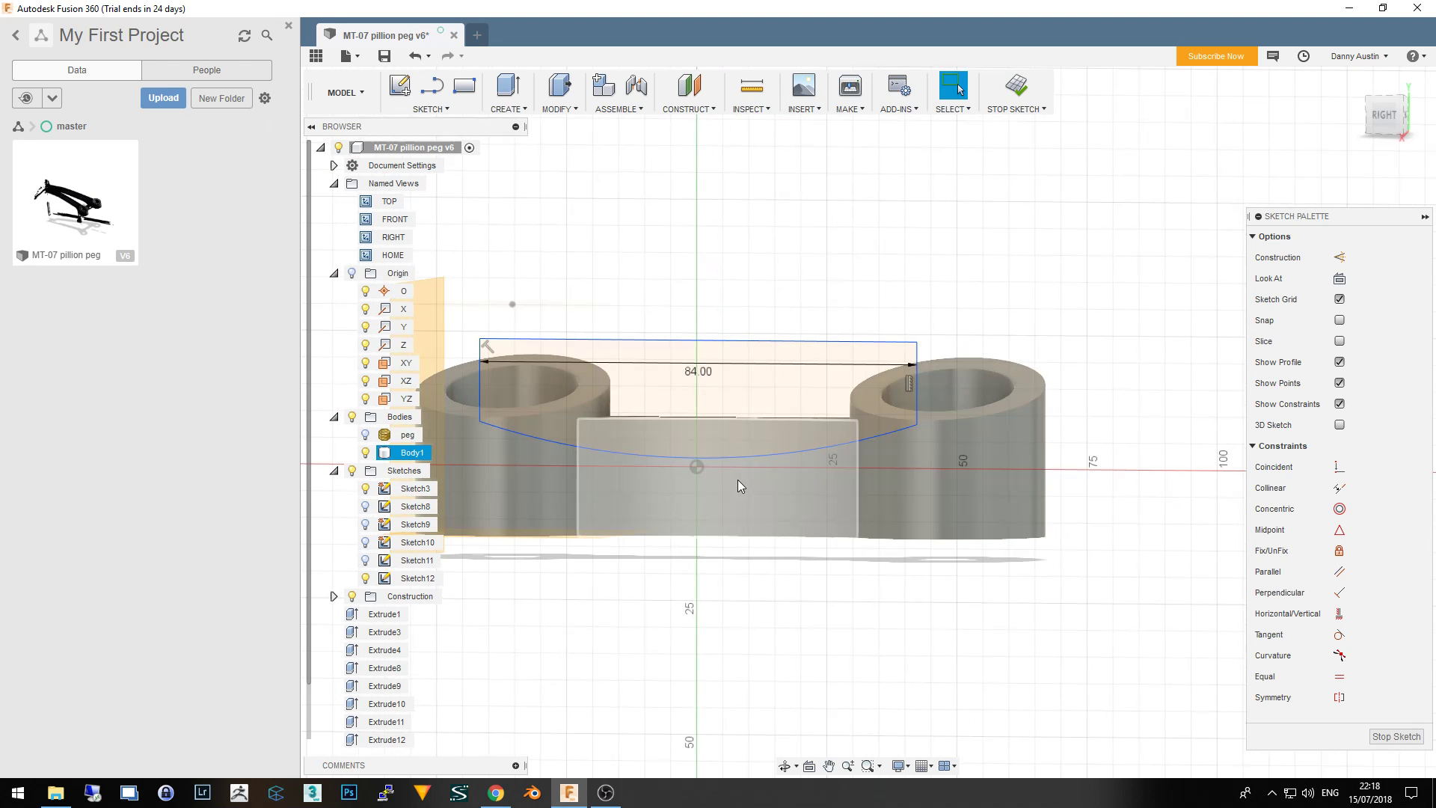
click(413, 454)
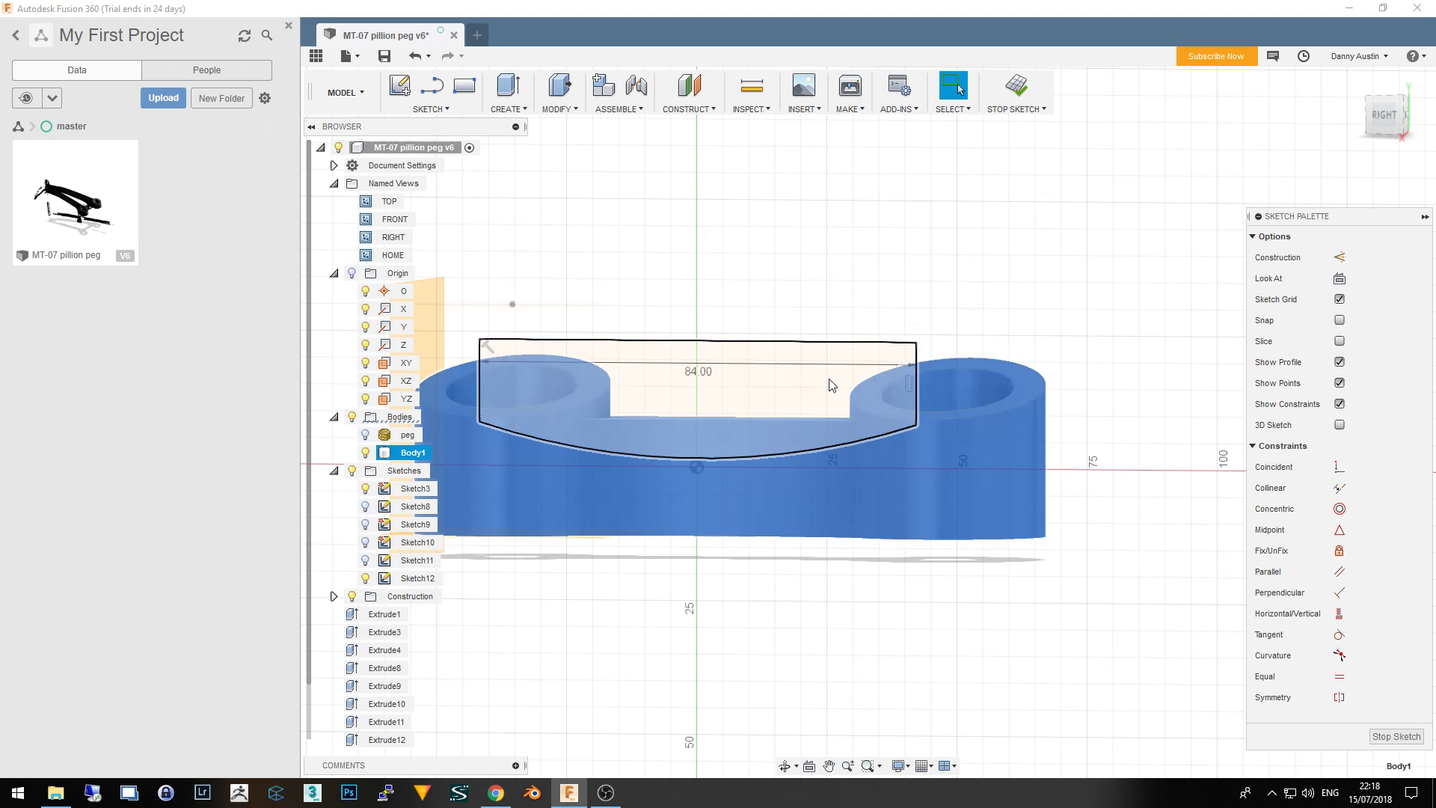
mouse_move(794, 307)
middle_down()
mouse_move(897, 294)
mouse_move(907, 343)
mouse_move(936, 348)
middle_up()
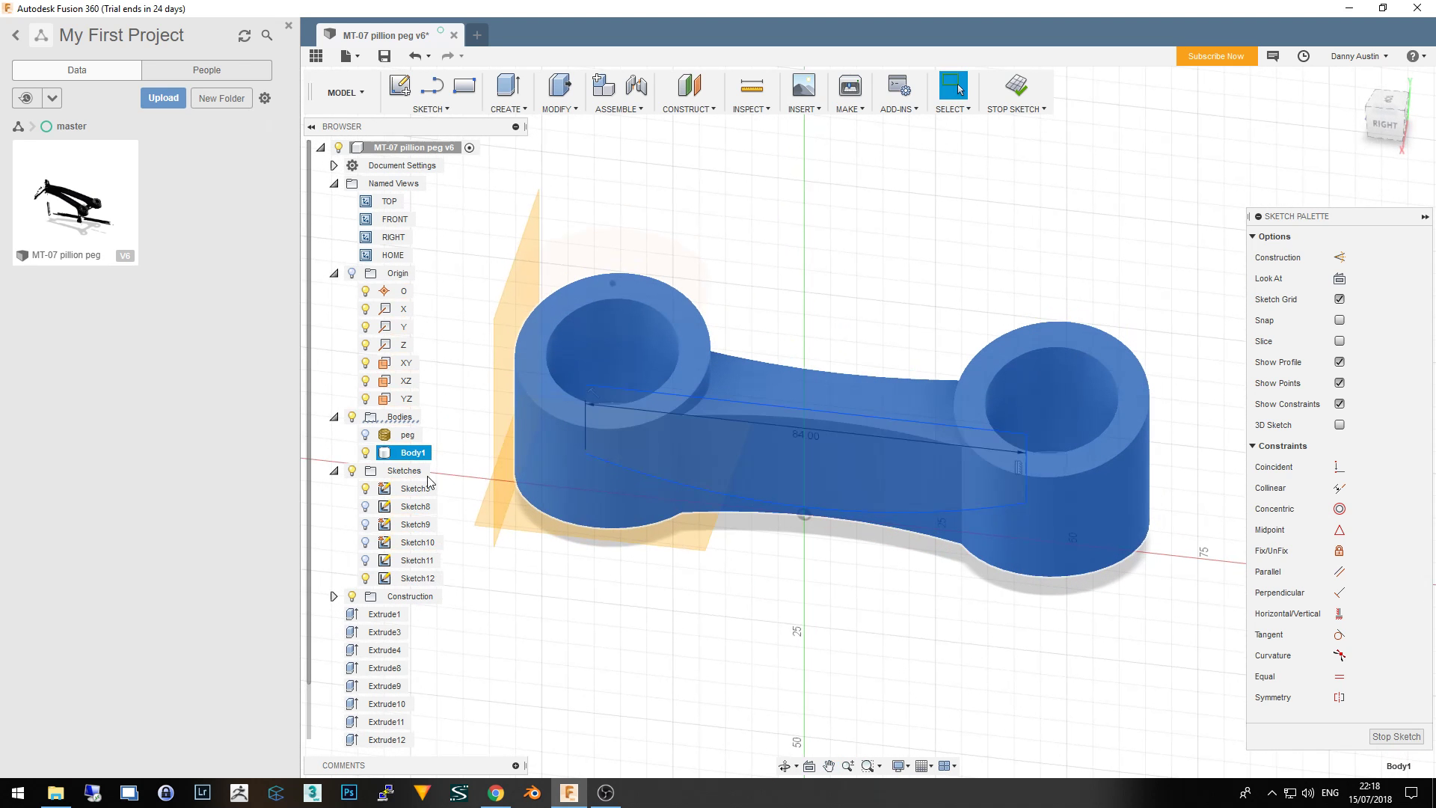
Select Sketch9, Sketch10 and Sketch11 in turn to preview their profiles
click(415, 525)
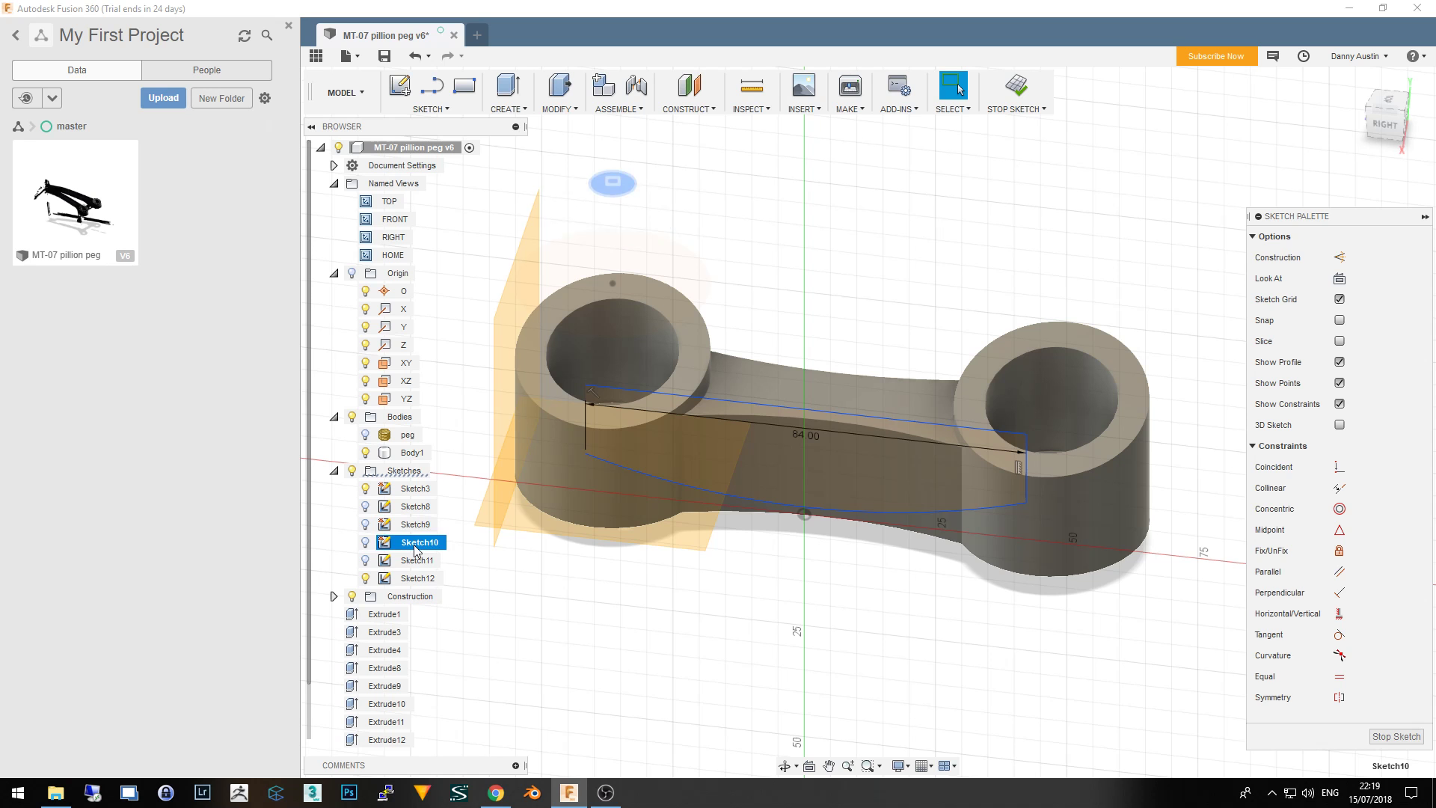
click(418, 542)
click(417, 562)
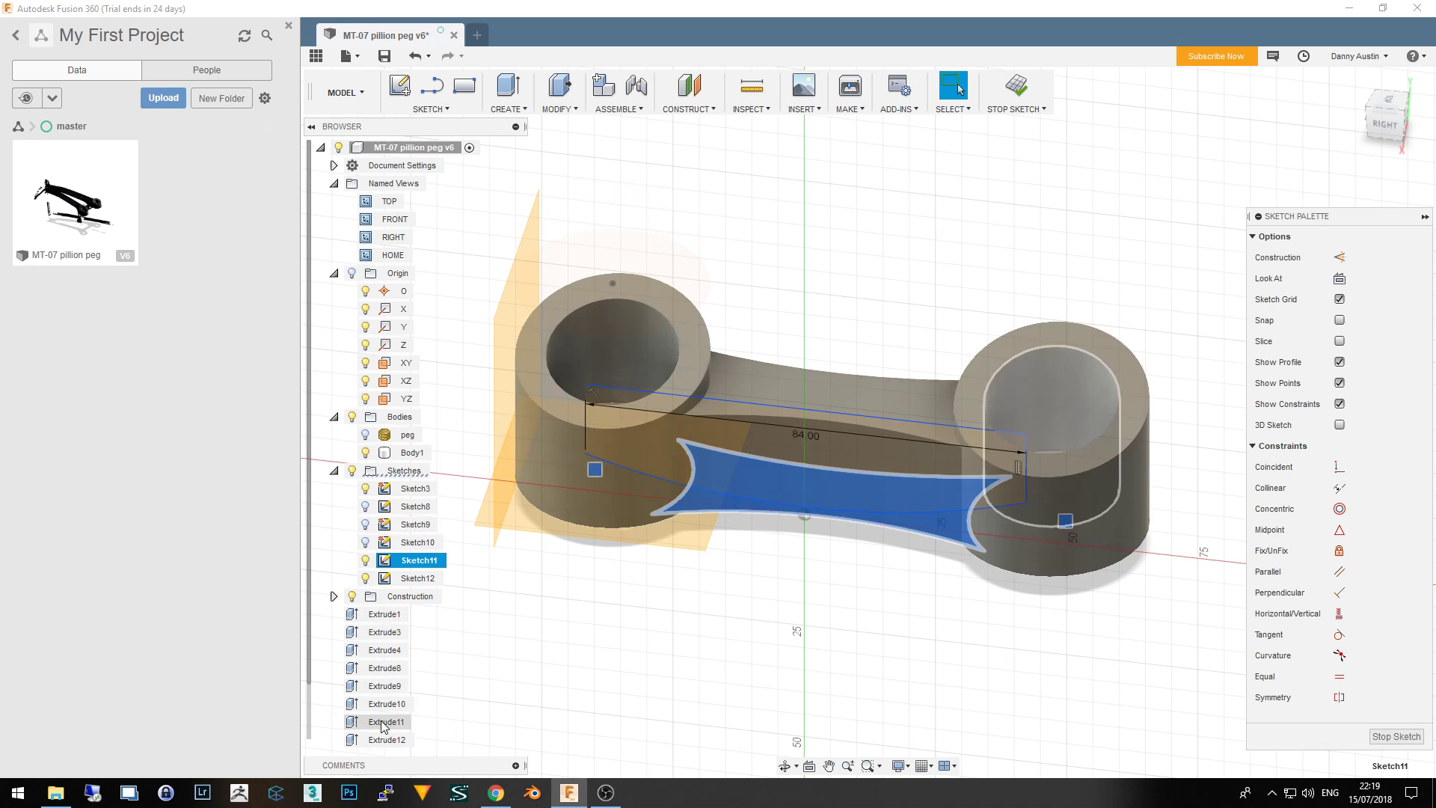
scroll(382, 744, down, 1)
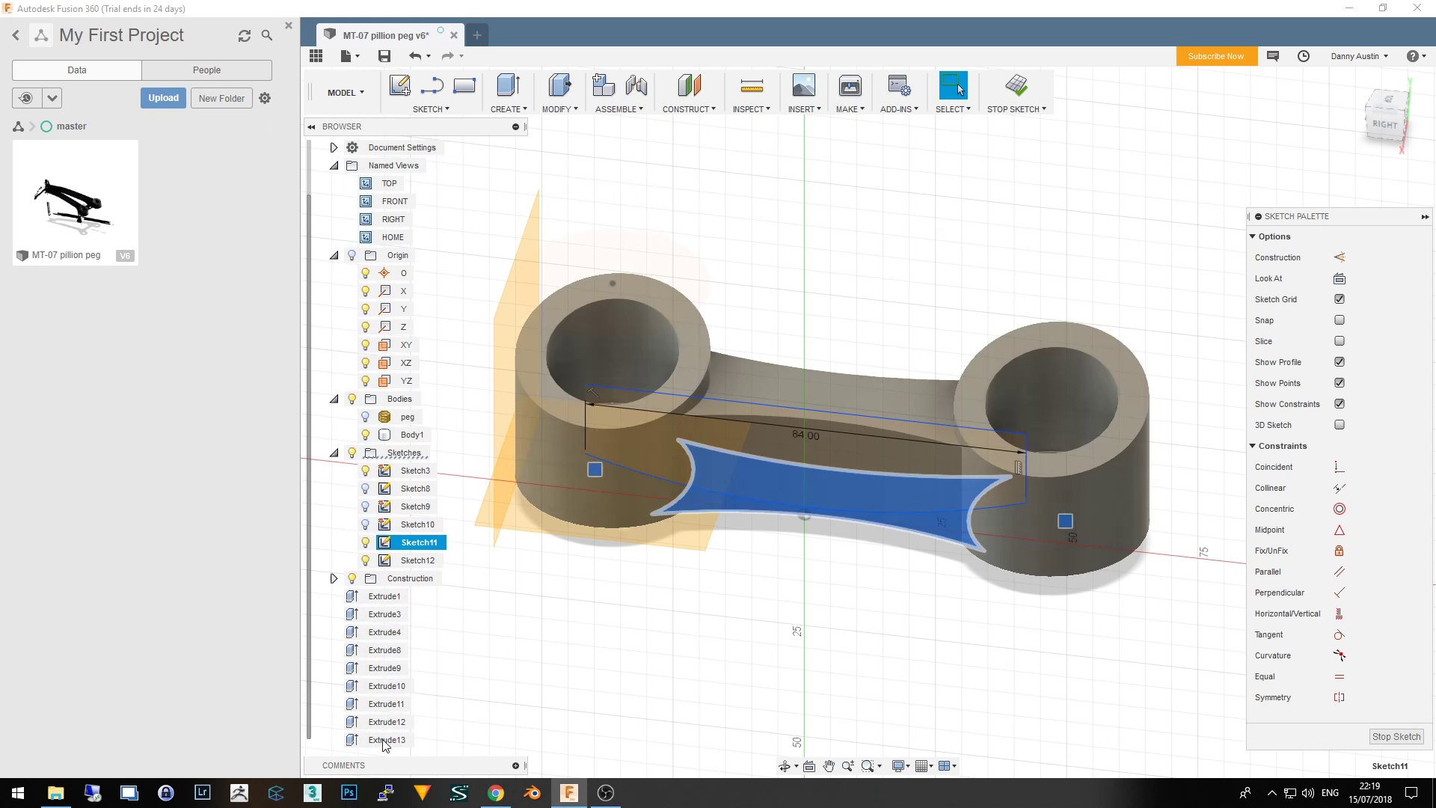
Select the Extrude13 feature and browse its actions, undoing one step without other changes
click(383, 740)
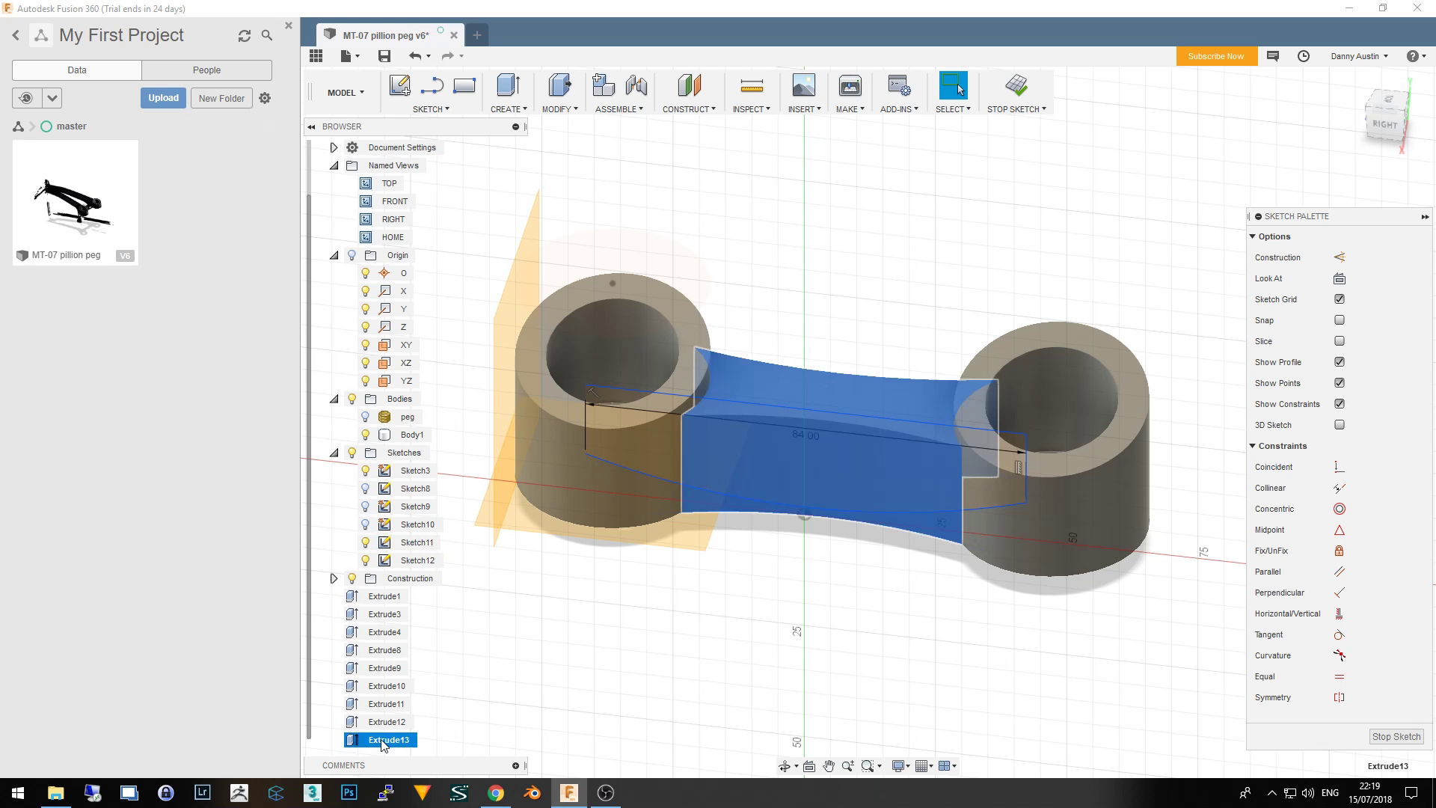
right_click(590, 669)
click(543, 651)
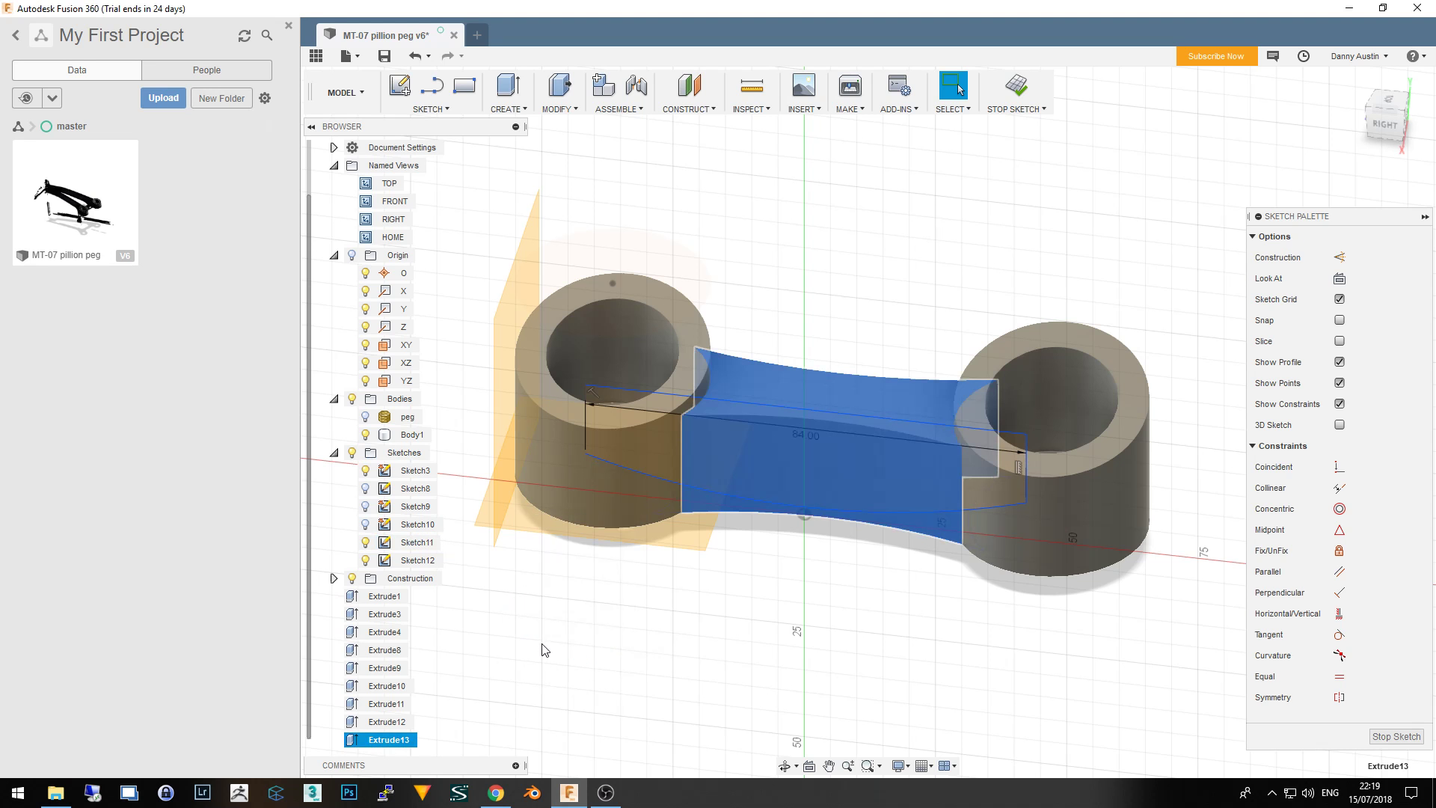
right_click(712, 554)
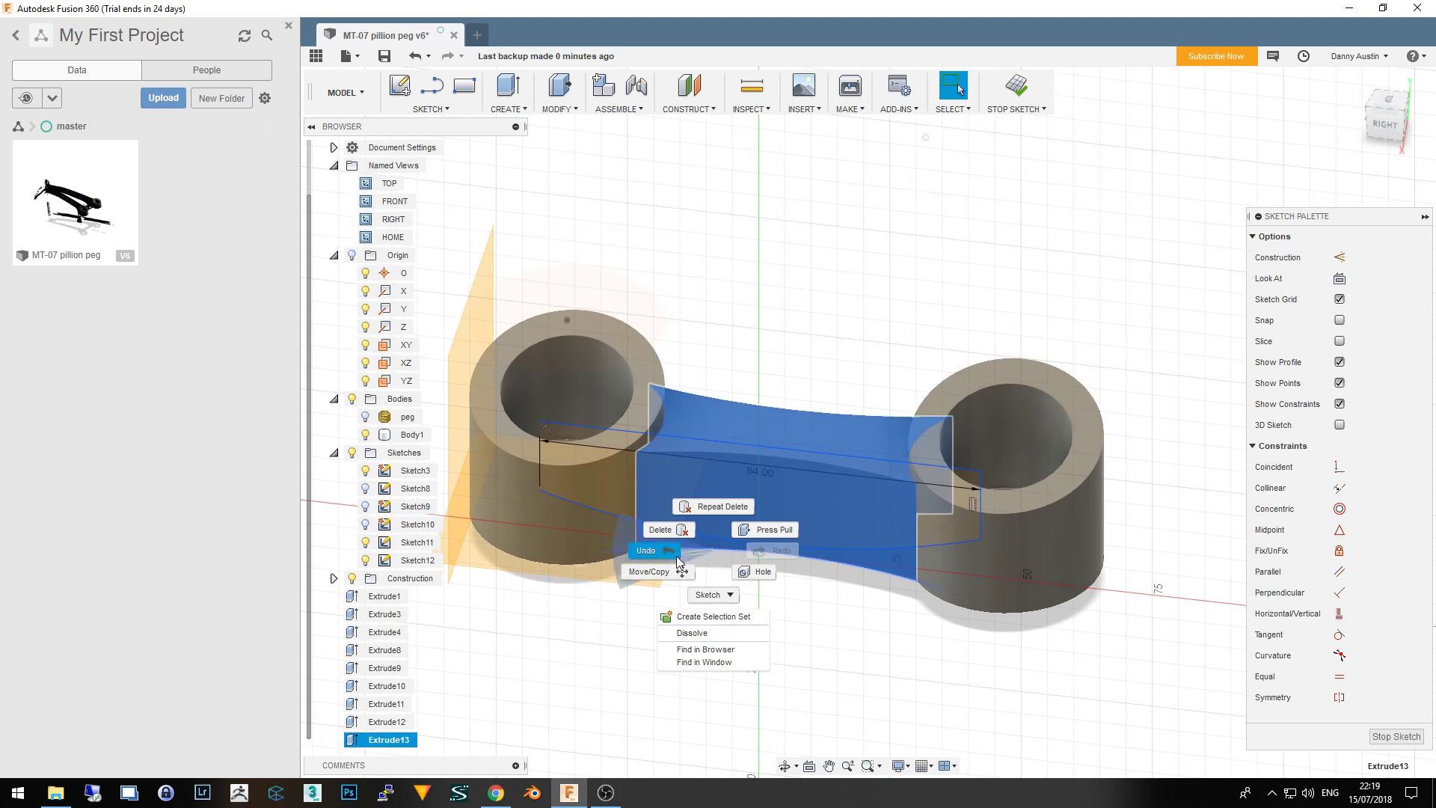
click(662, 540)
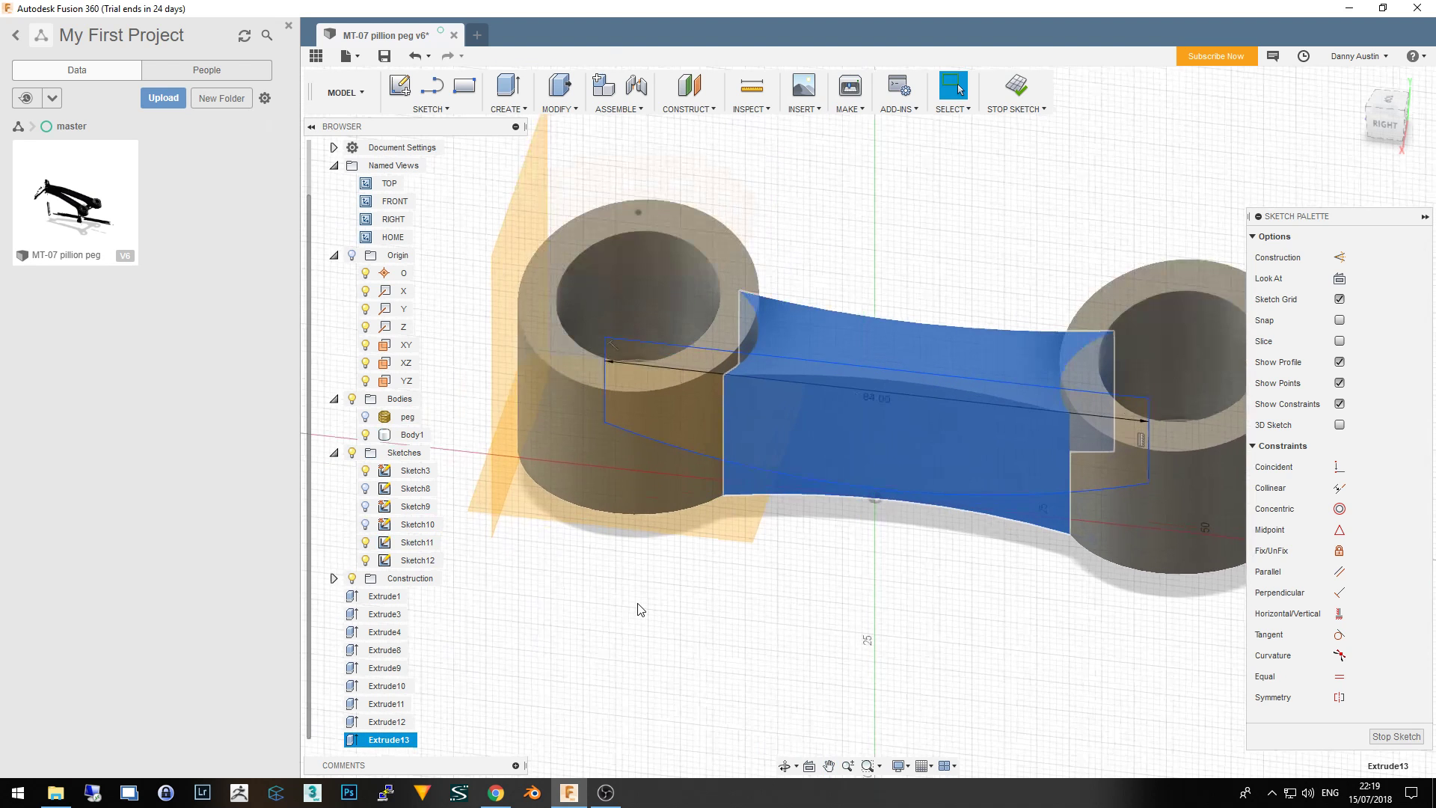
right_click(669, 589)
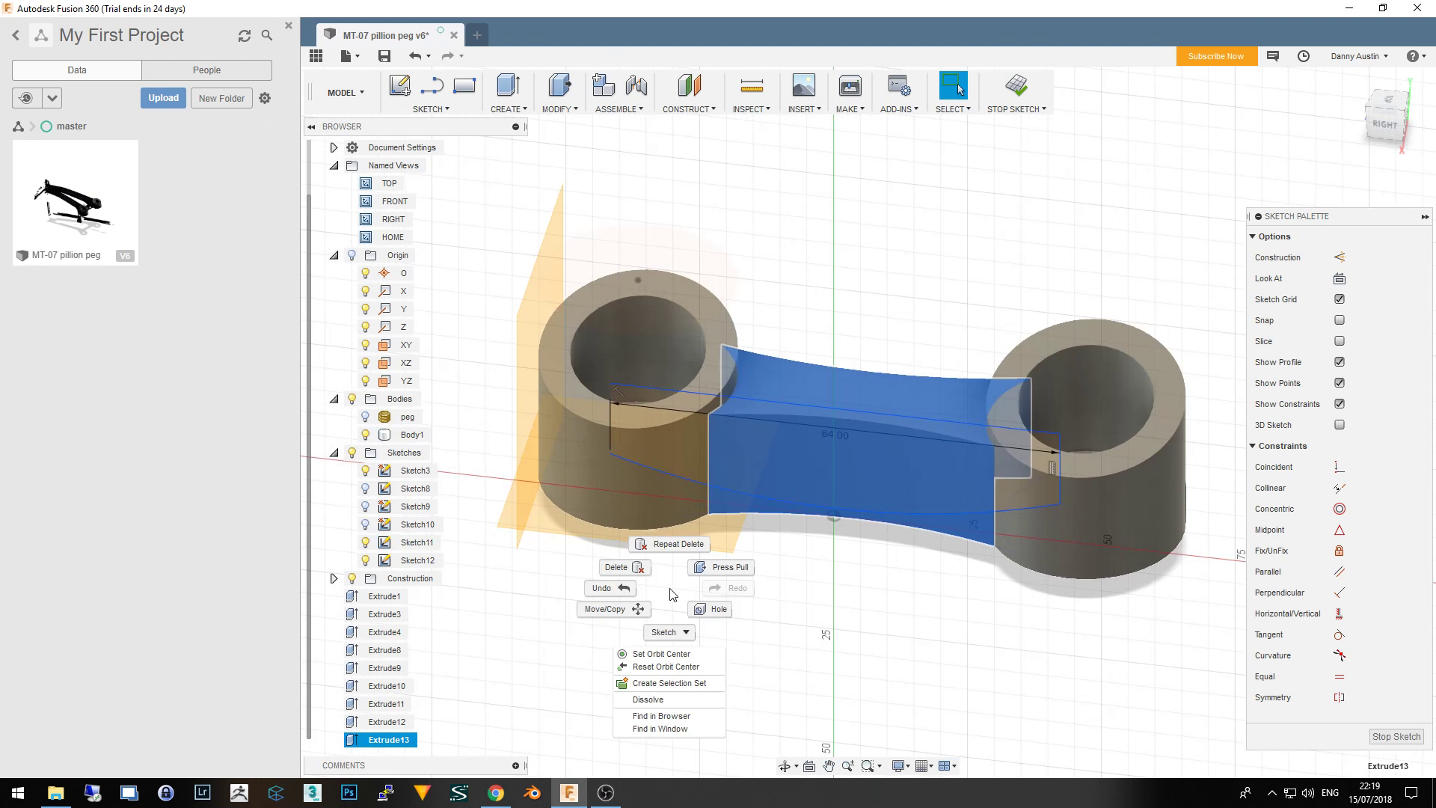
click(627, 575)
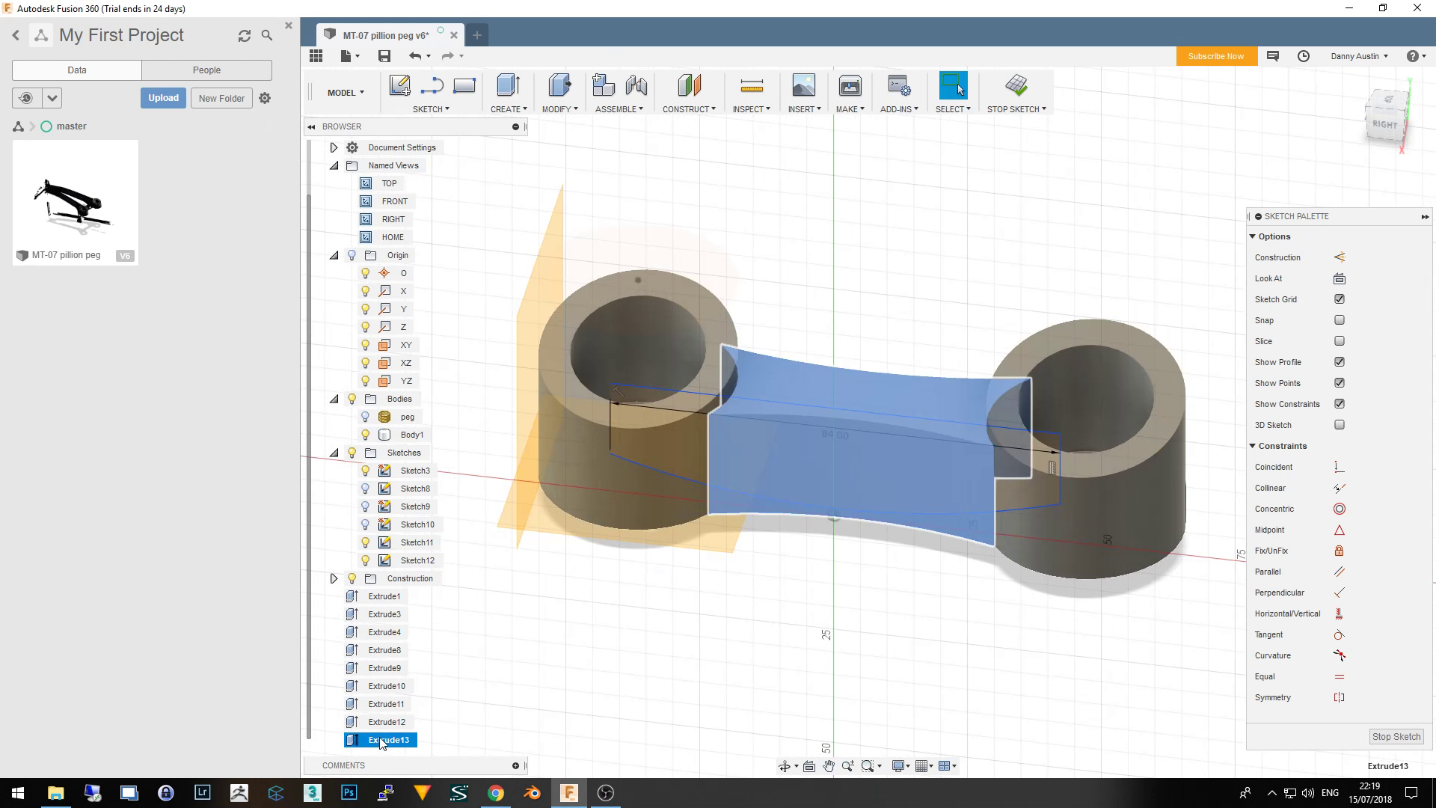
right_click(383, 740)
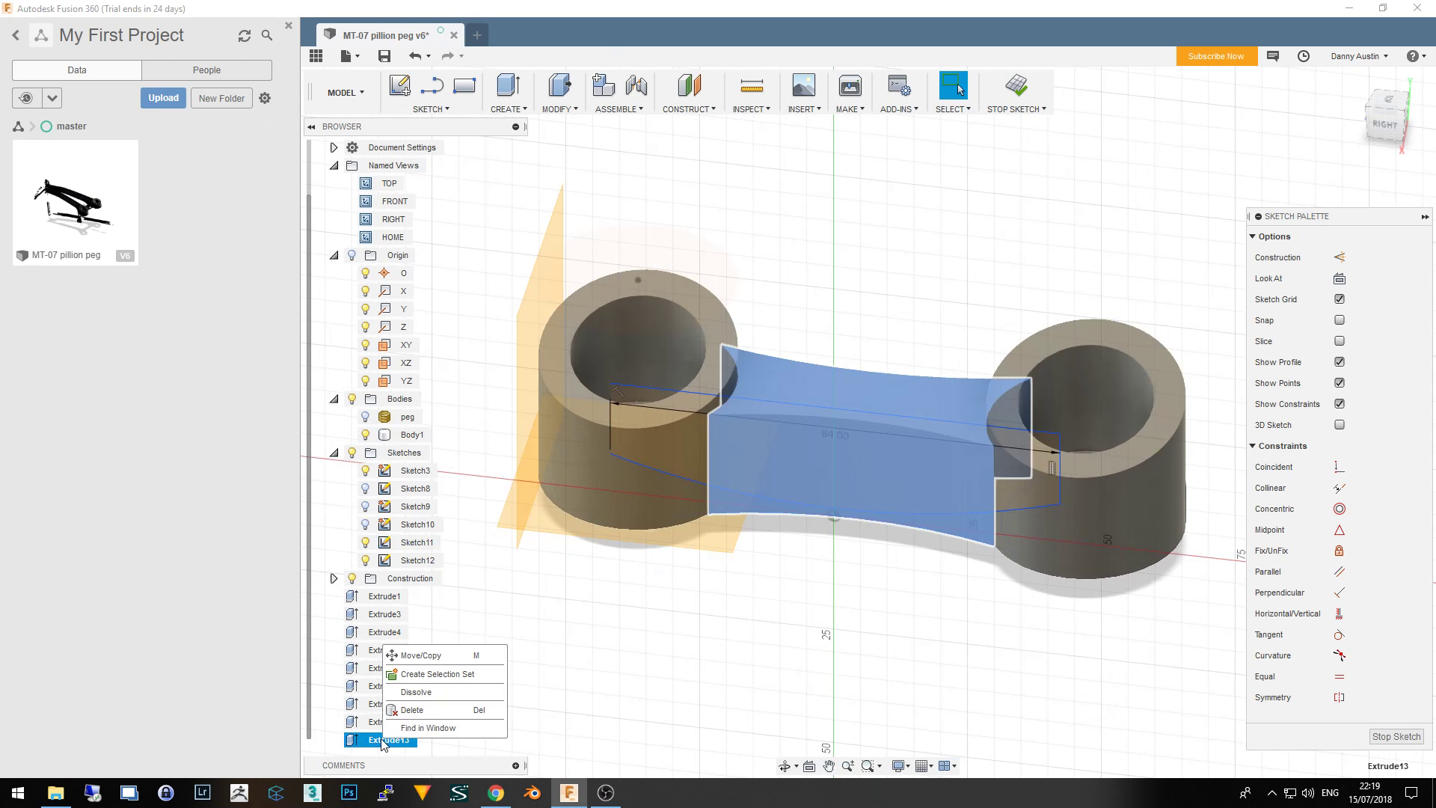
click(431, 714)
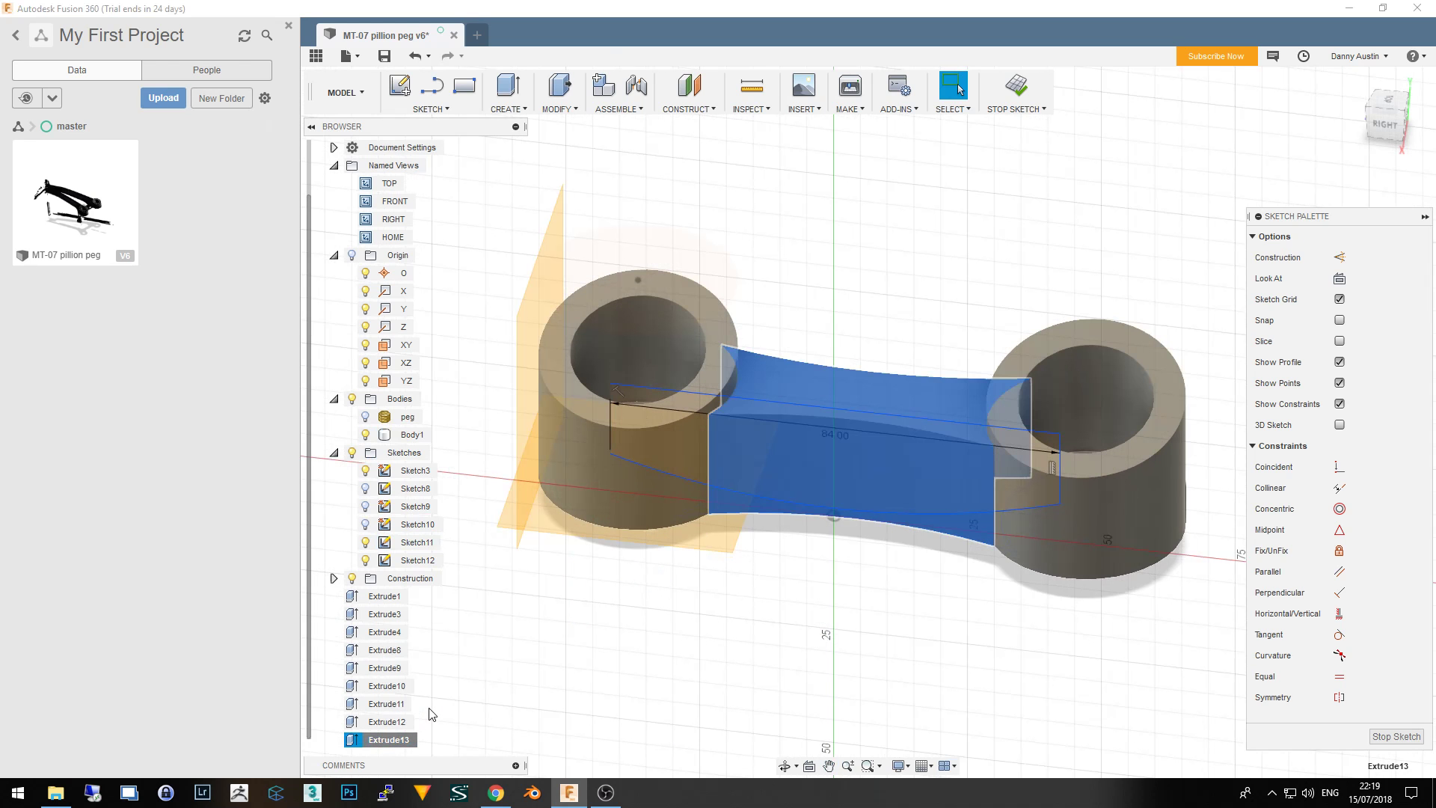
Dissolve Extrude13, undo to restore it, then start Move/Copy on the bridge top face
right_click(410, 743)
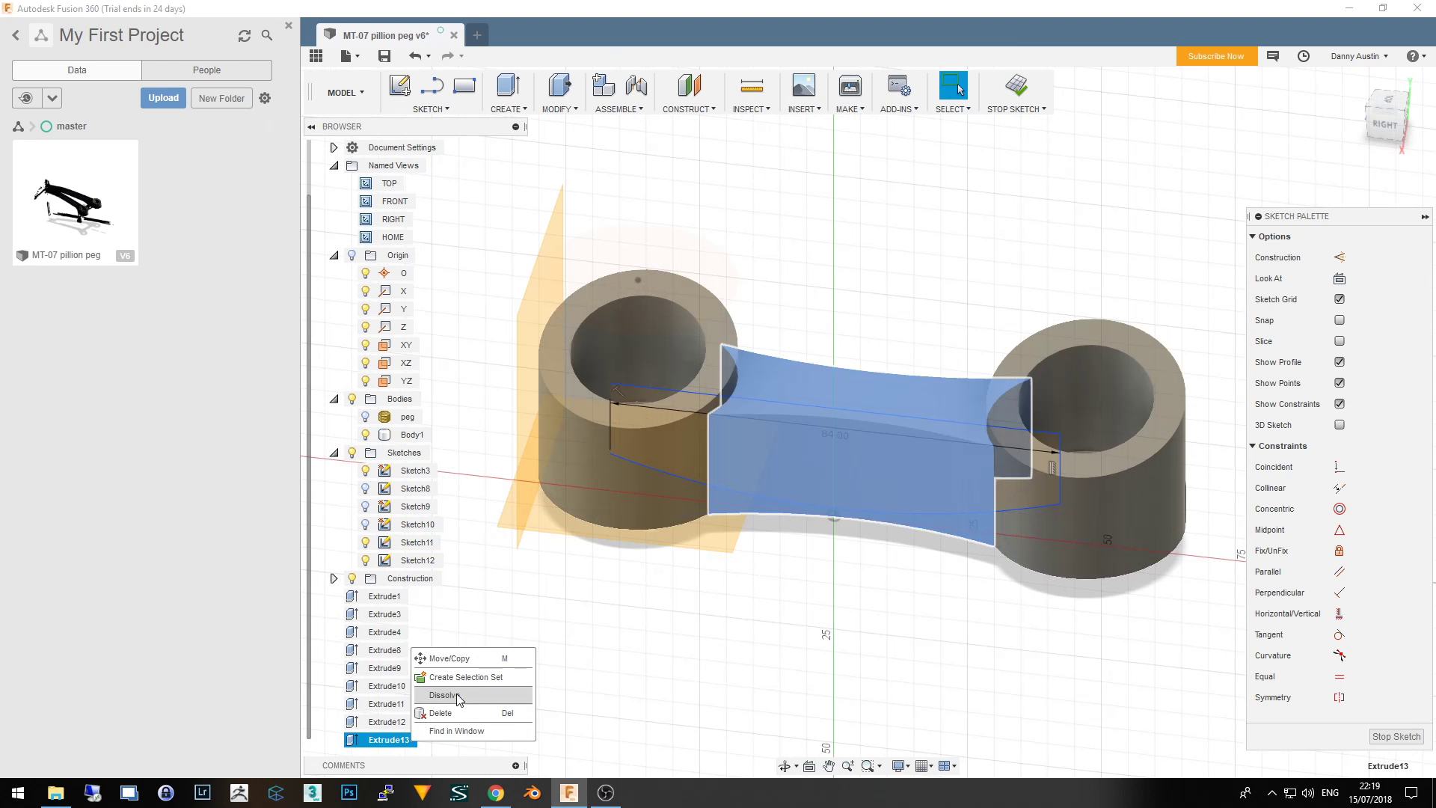
click(459, 699)
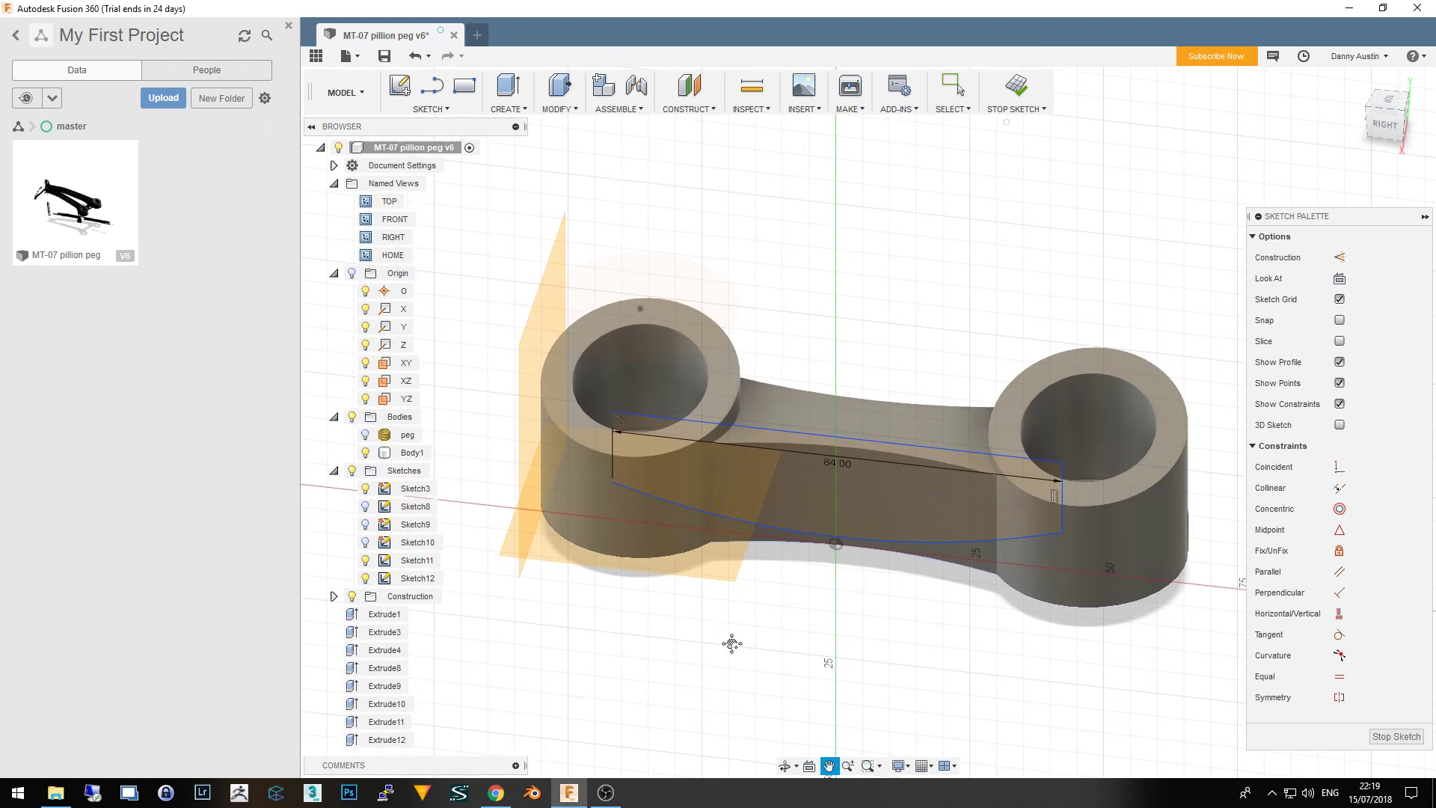
right_click(383, 744)
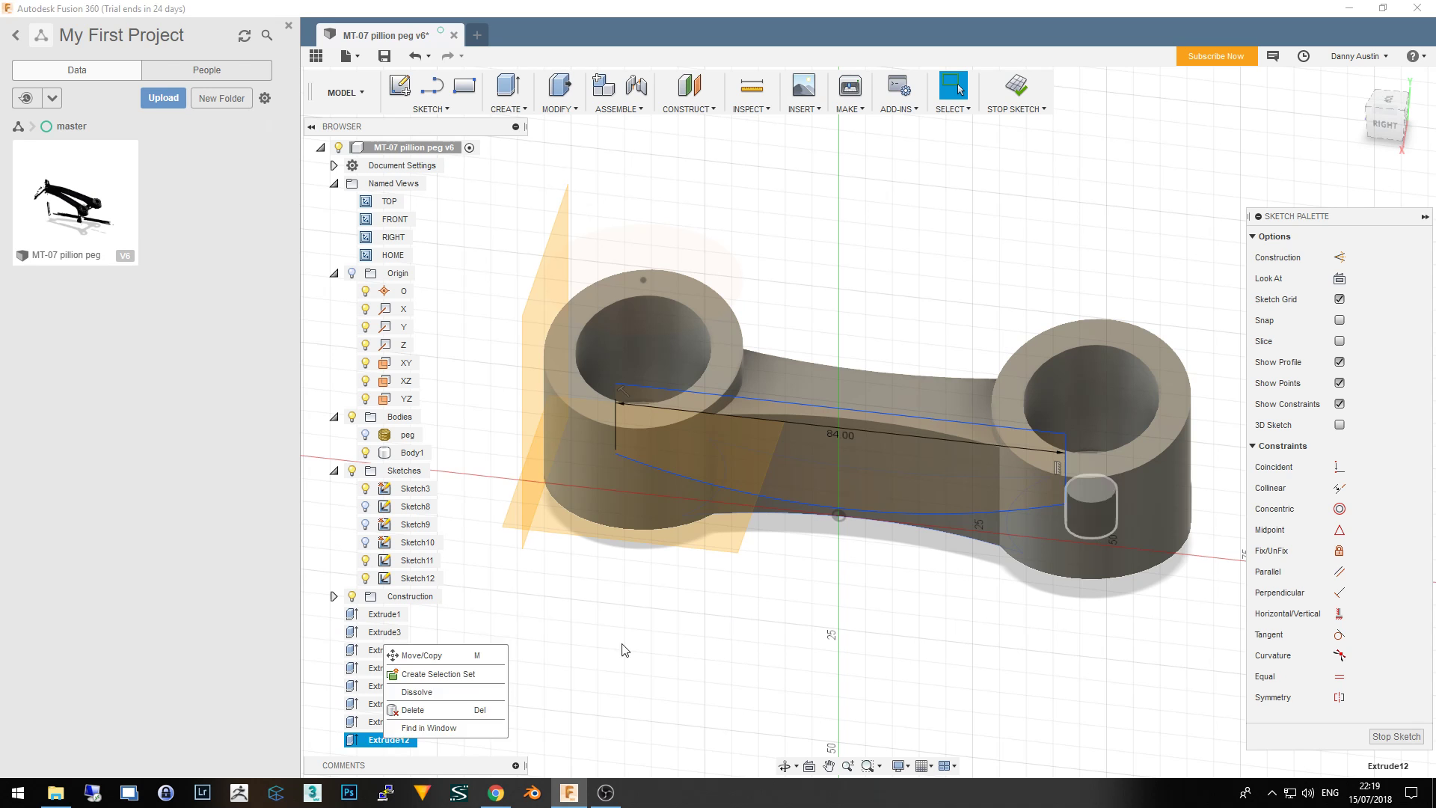
click(625, 650)
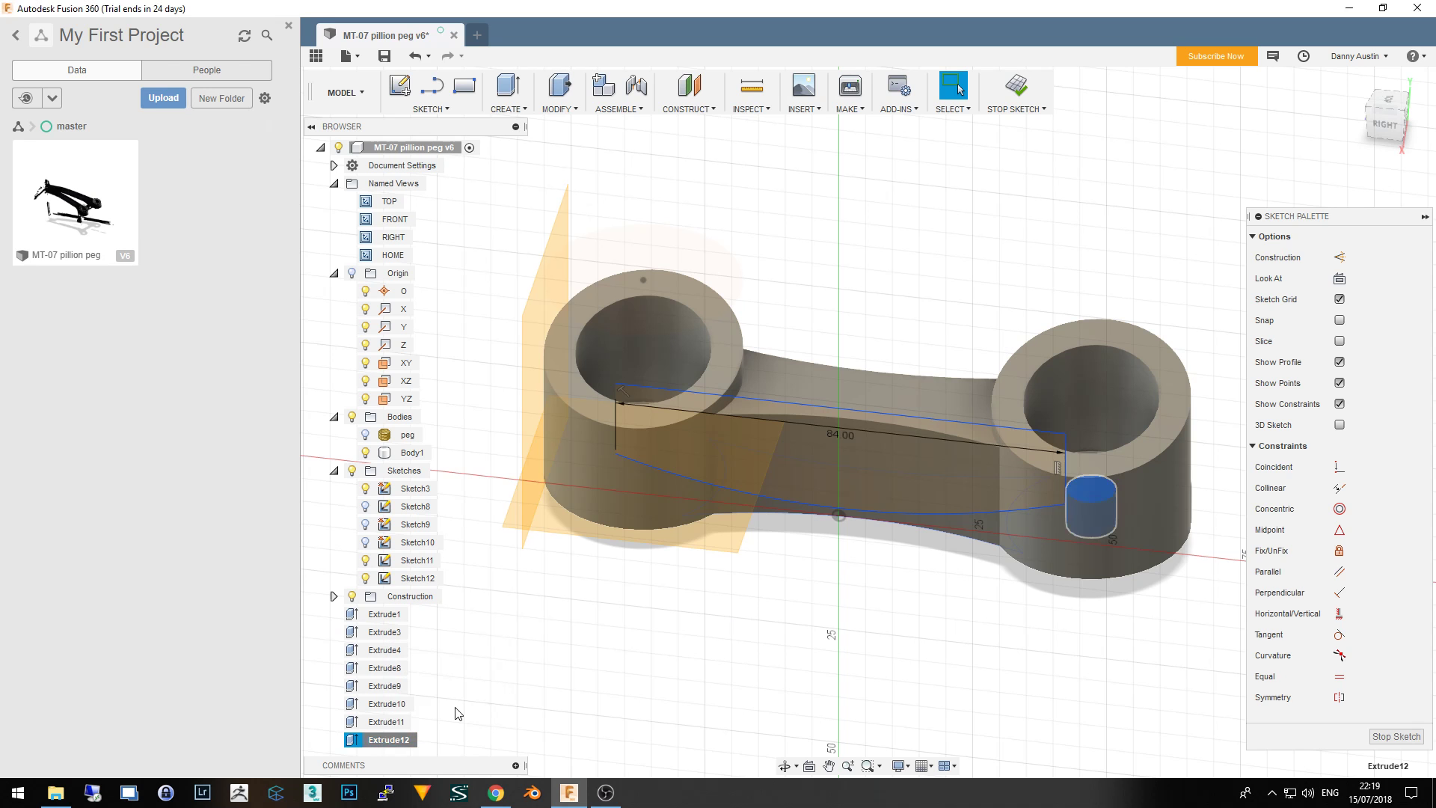
key(ctrl+z)
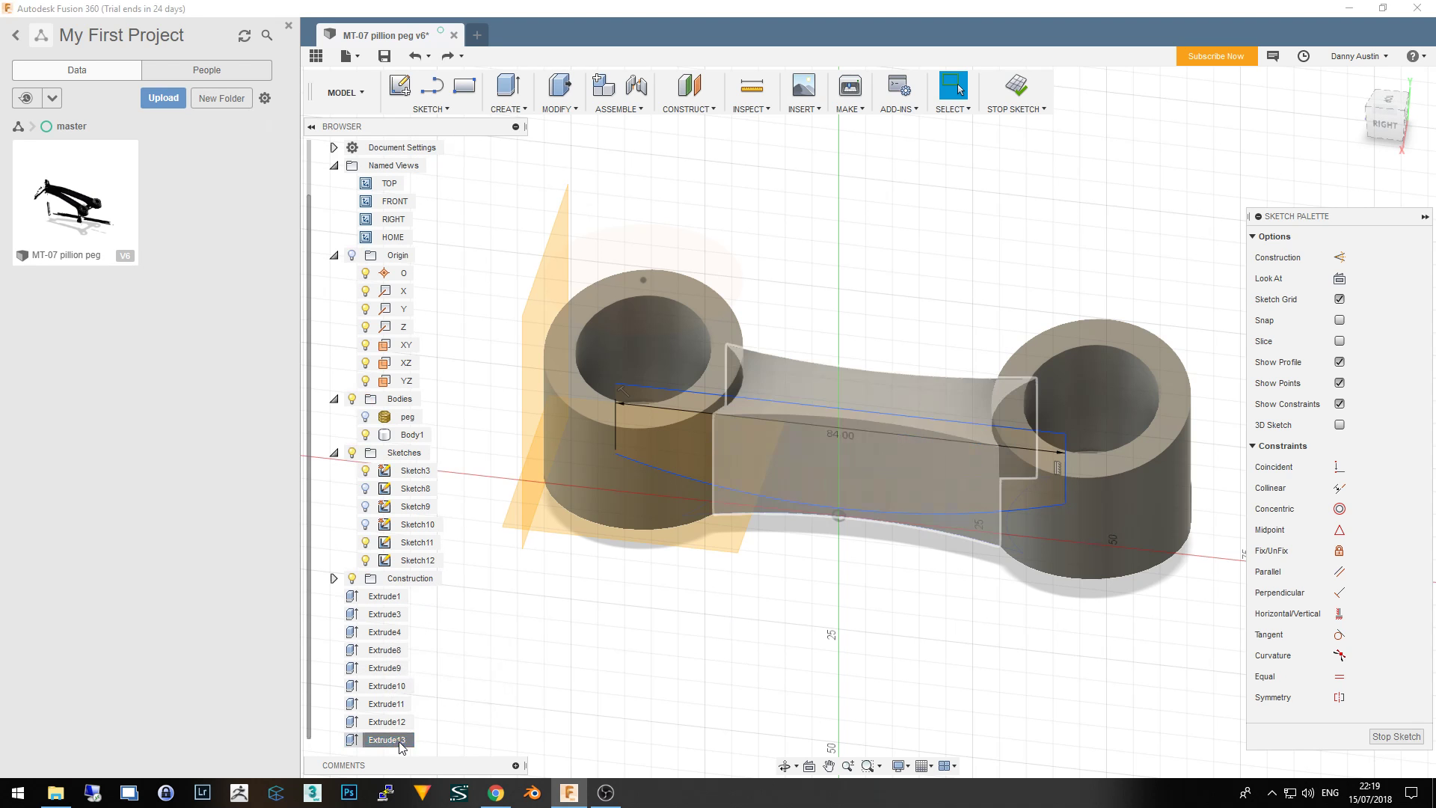
right_click(401, 743)
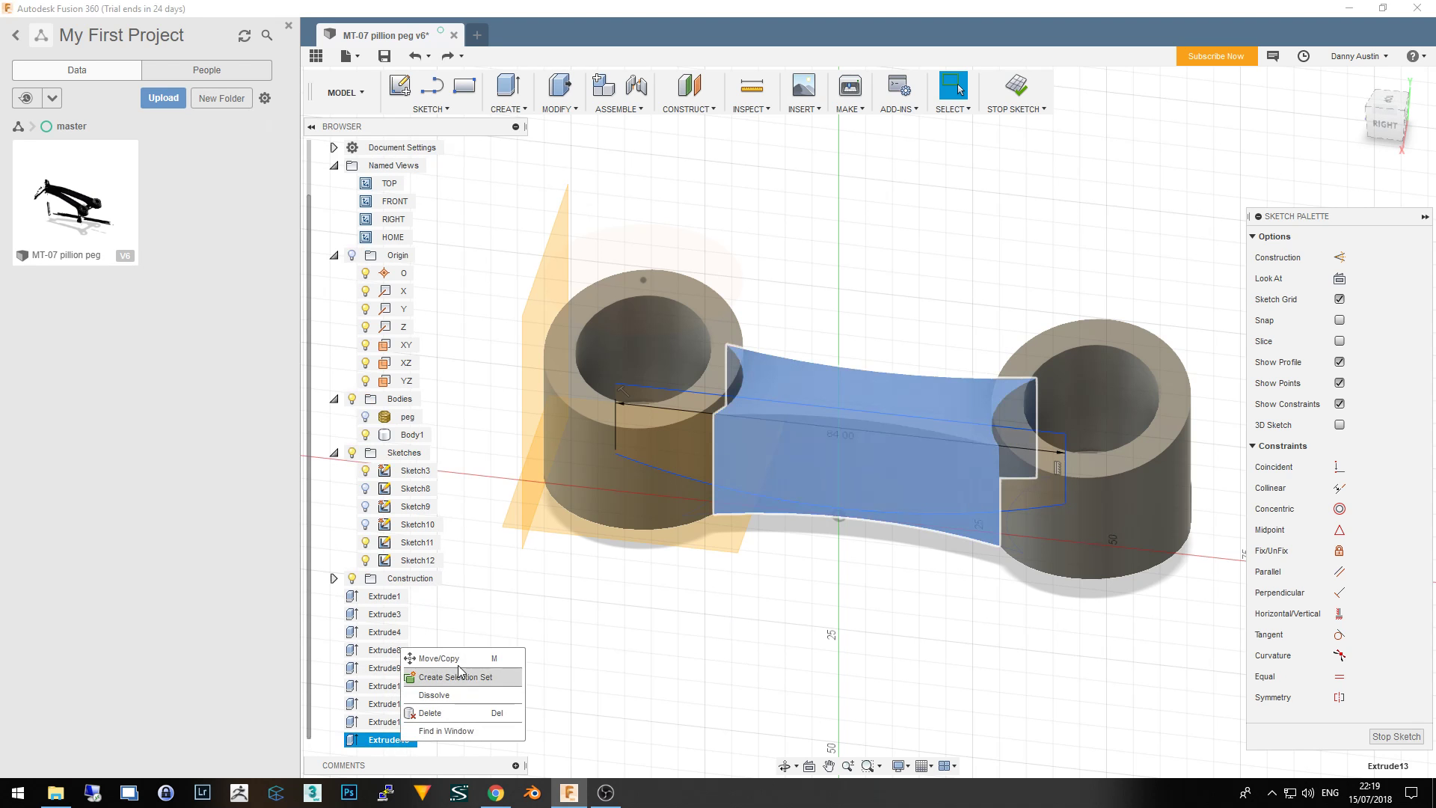
click(442, 658)
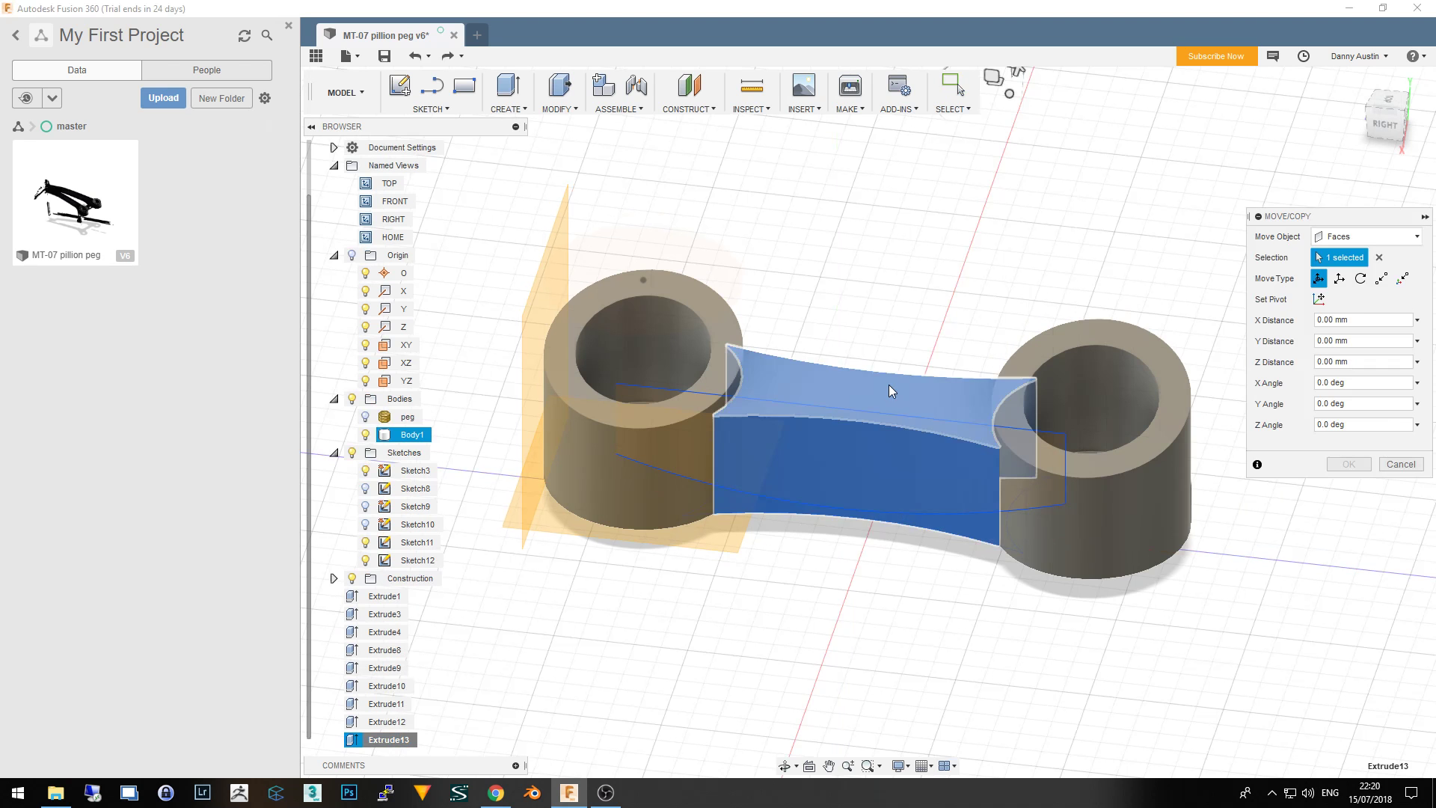
Trial-drag the bridge top face about 4.5 mm lower, then undo it and tilt the view
mouse_move(851, 451)
middle_down()
mouse_move(820, 491)
mouse_move(836, 466)
middle_up()
mouse_move(756, 315)
mouse_down()
mouse_move(727, 356)
mouse_move(744, 309)
mouse_up()
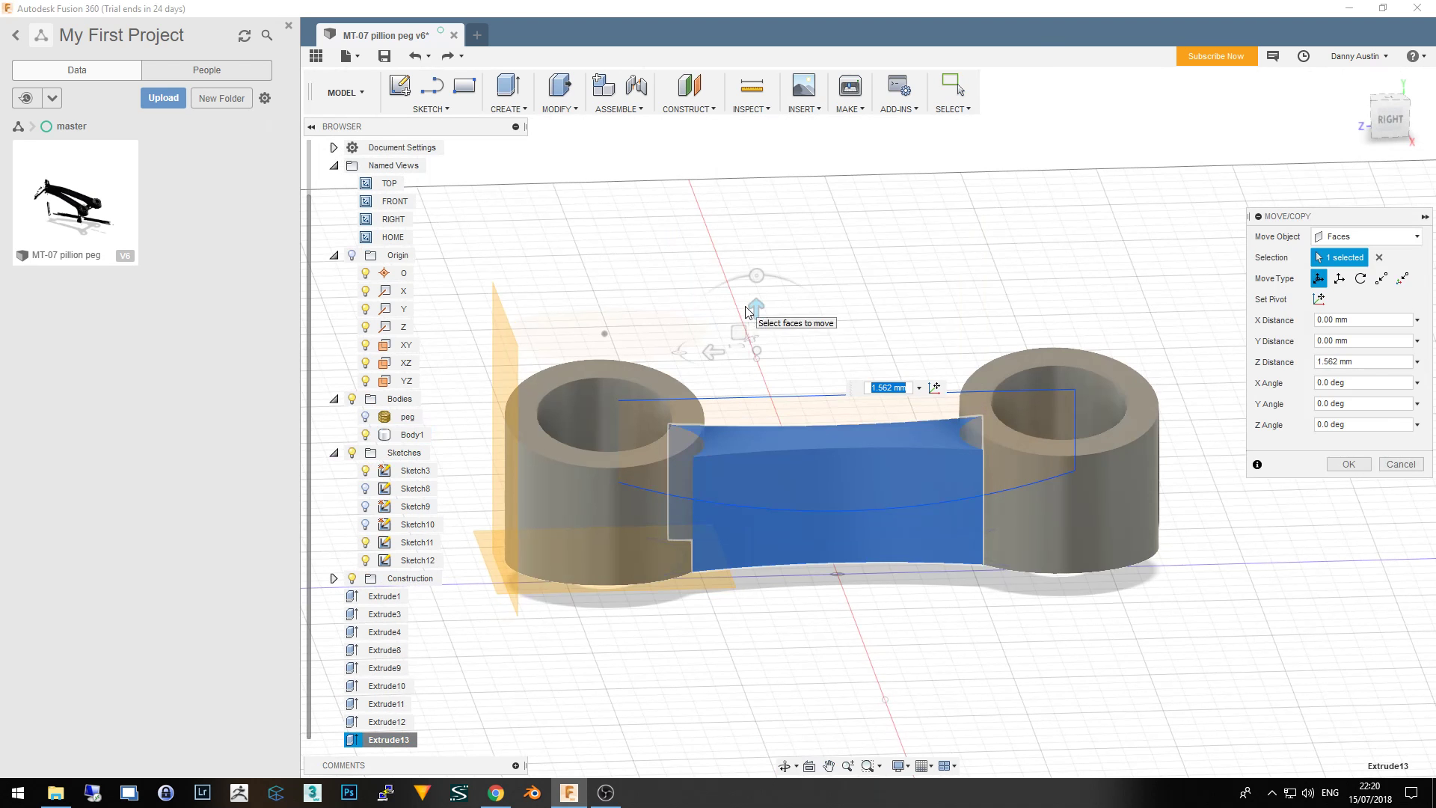
key(ctrl+z)
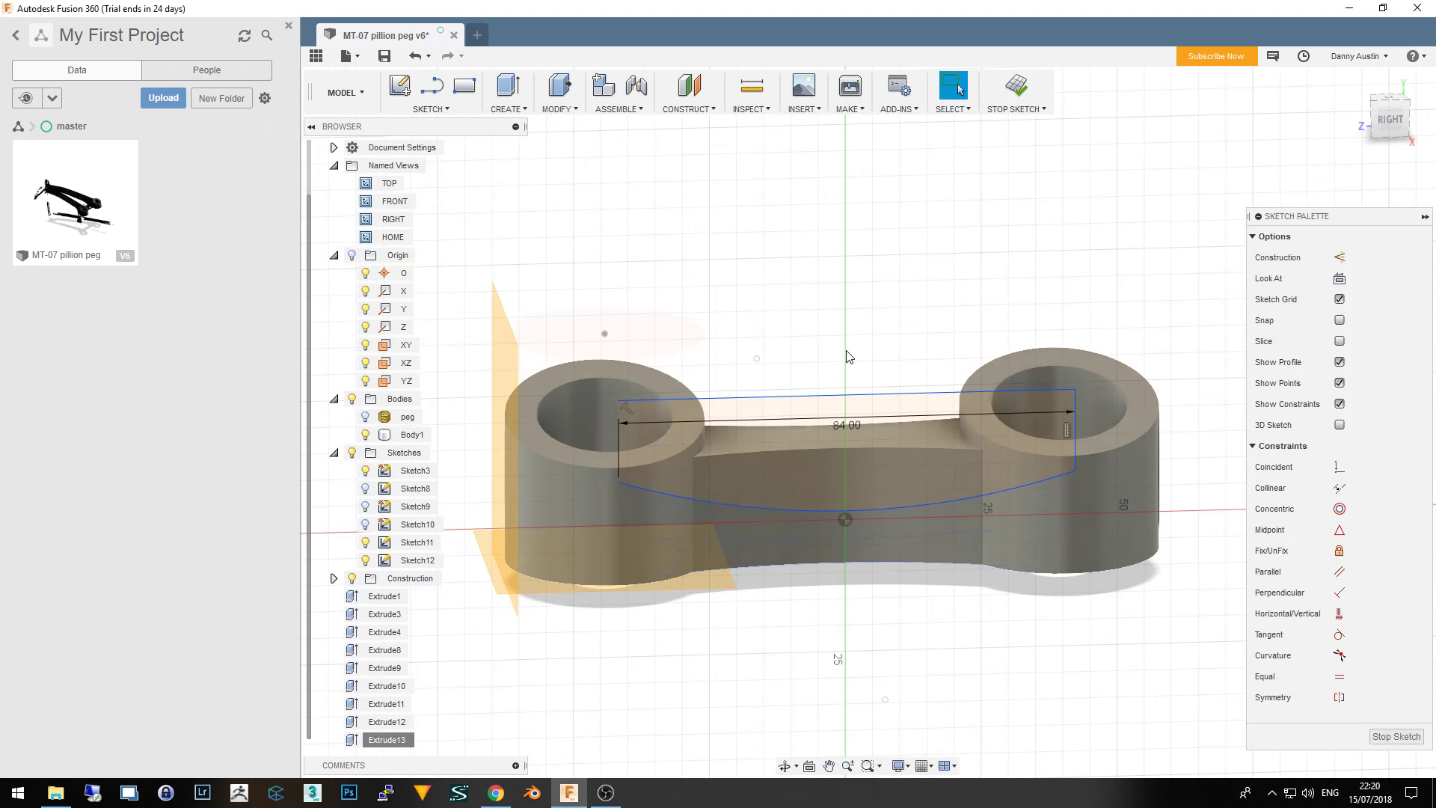
mouse_move(850, 344)
shift+middle_down()
mouse_move(860, 429)
mouse_move(840, 327)
shift+middle_up()
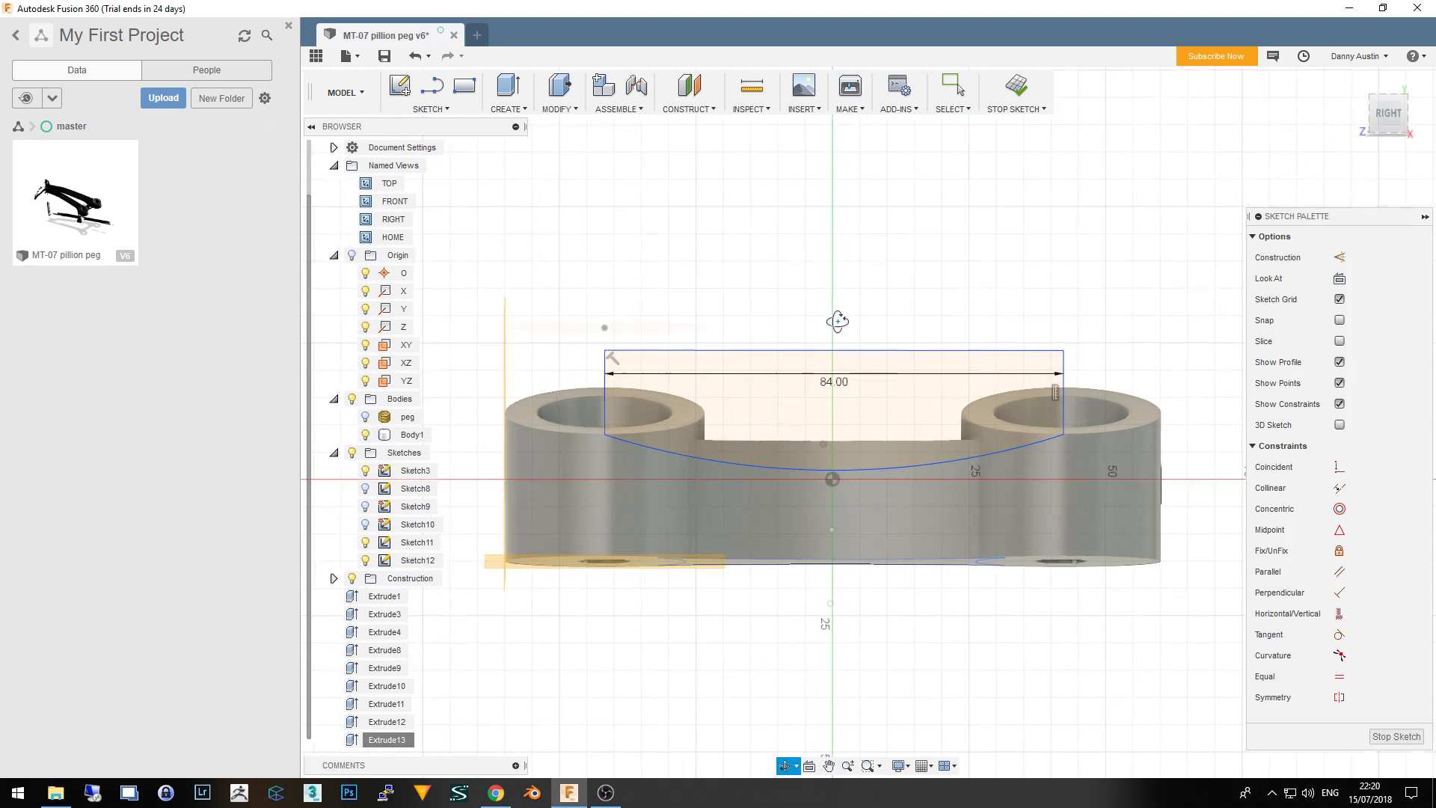
mouse_move(1389, 119)
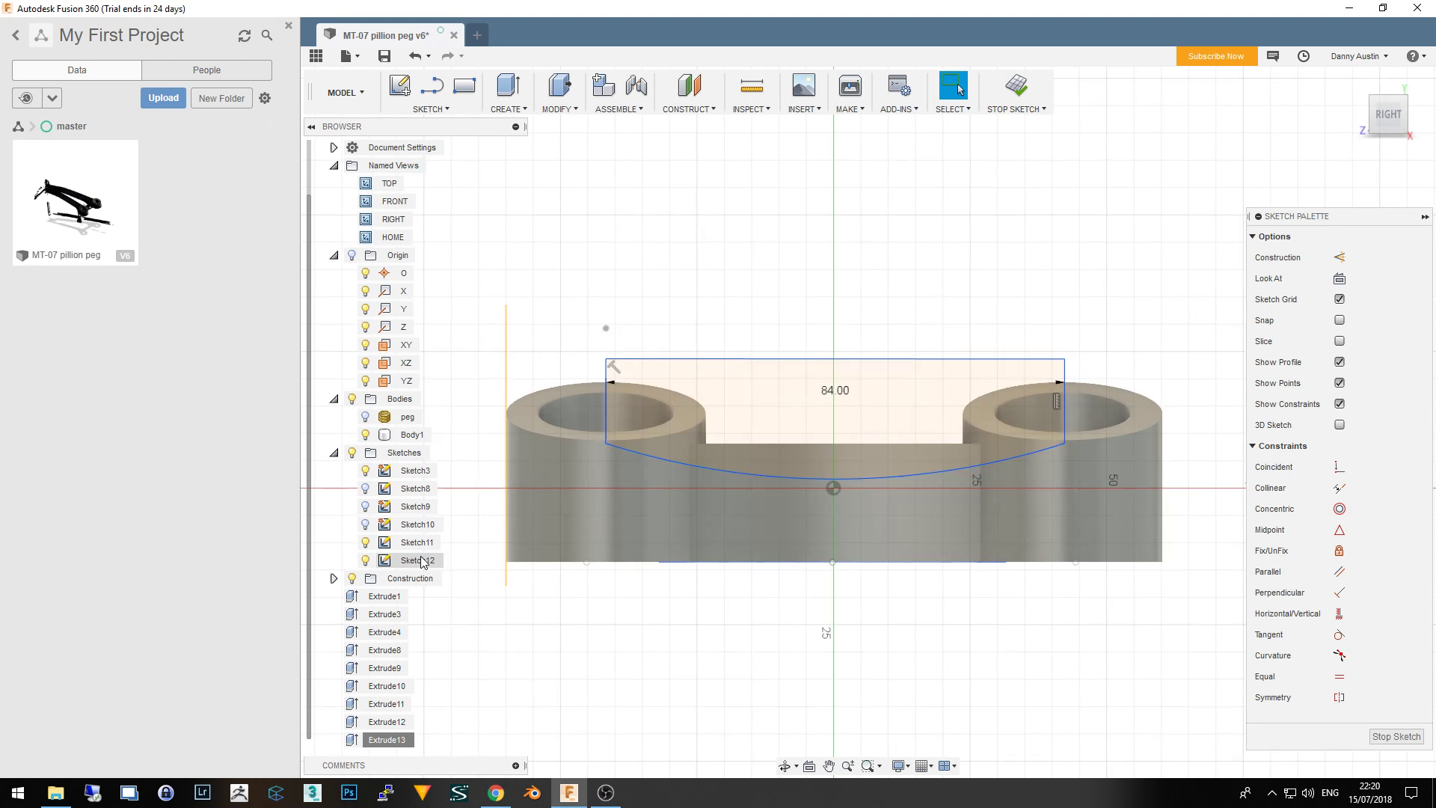
Start Sketch Scale on Sketch12 and window-select the bridge profile's curves and points
click(409, 565)
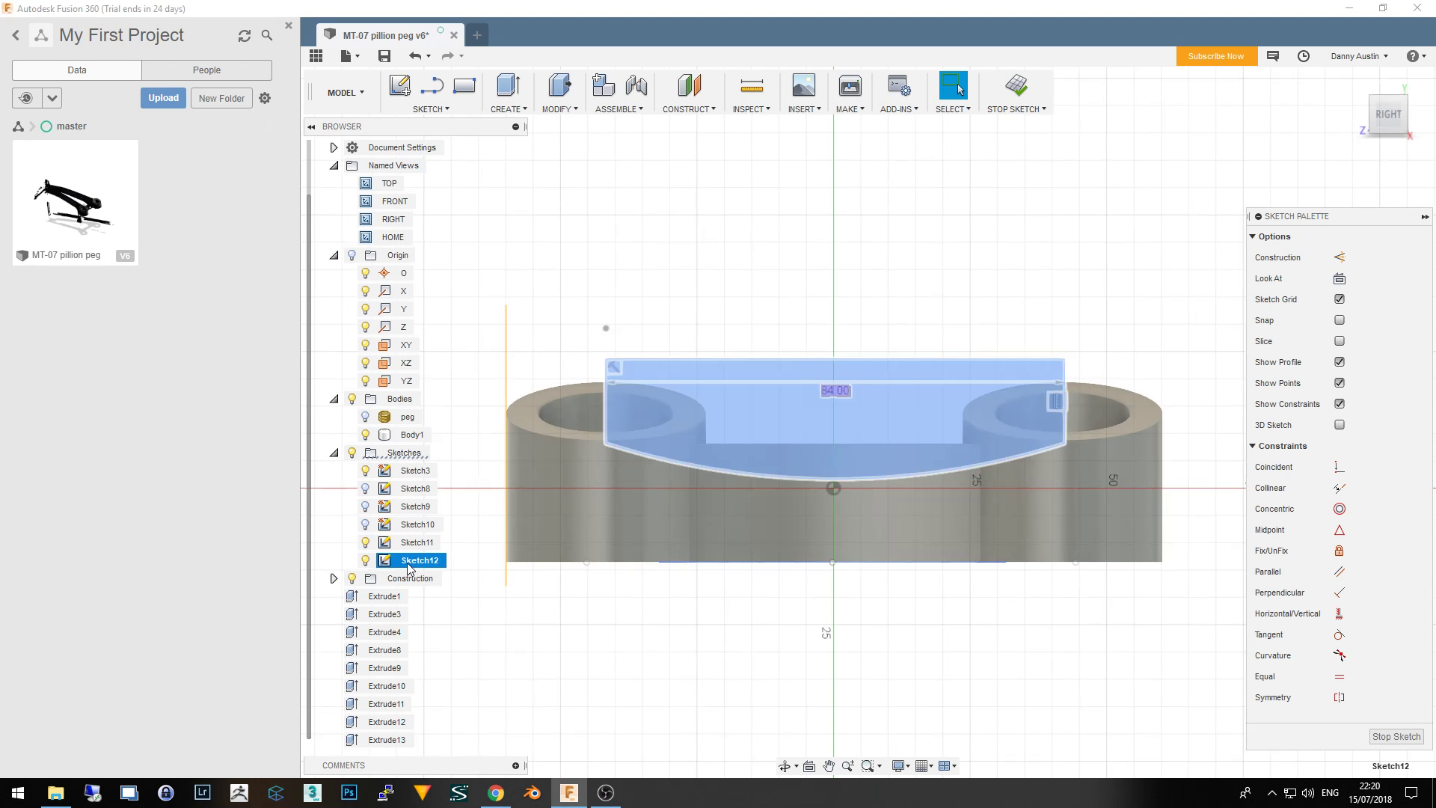
click(418, 110)
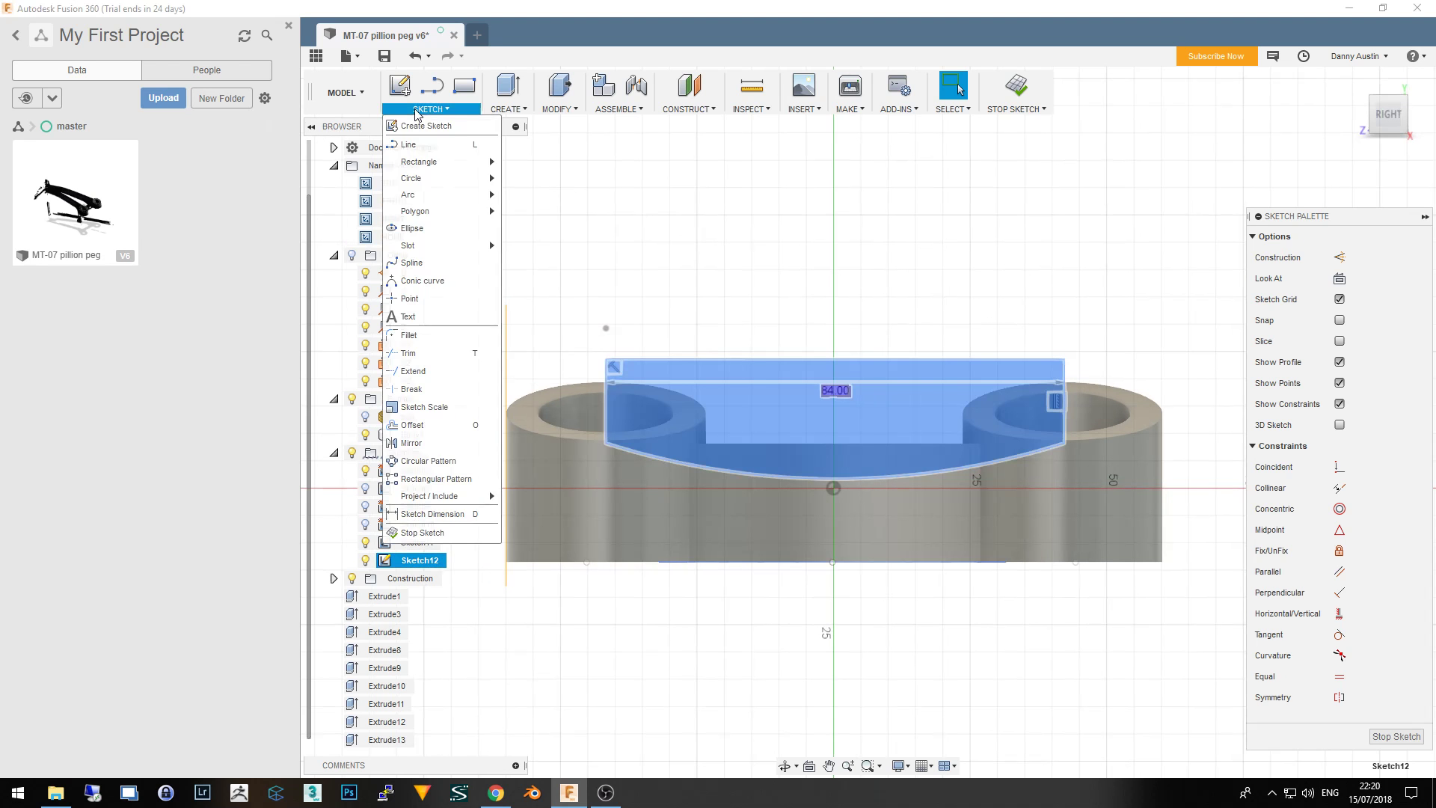
click(435, 407)
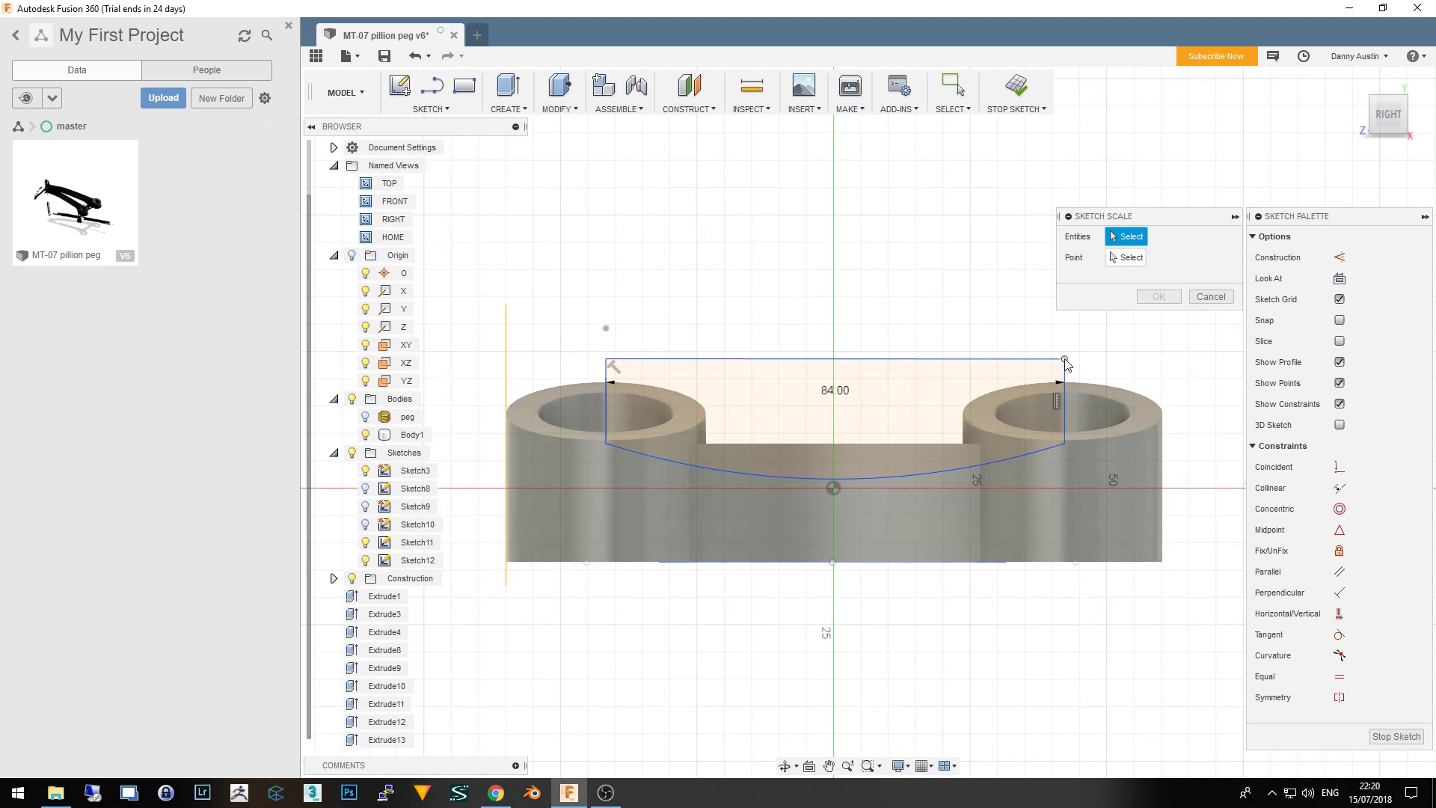
click(1017, 361)
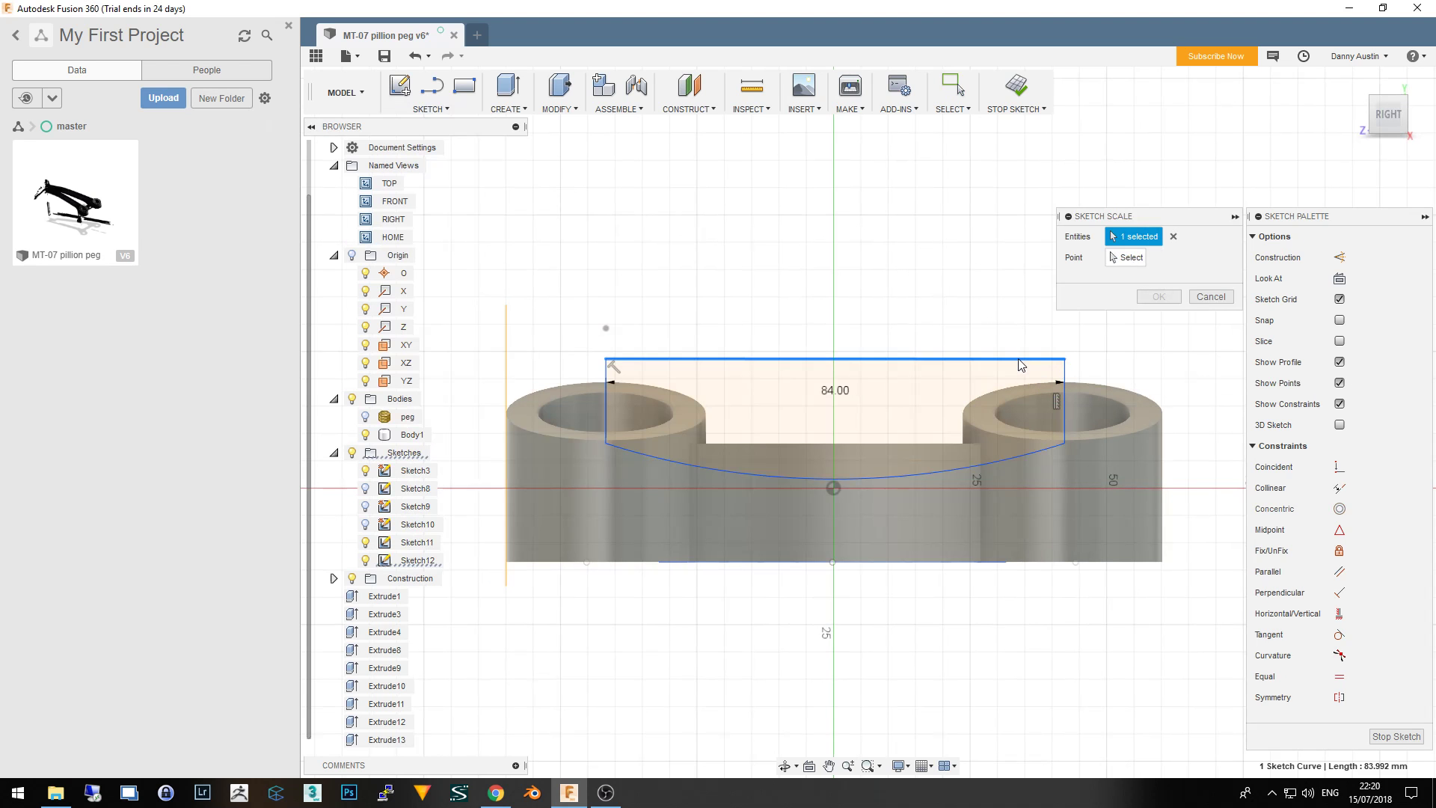
drag(1098, 332, 471, 603)
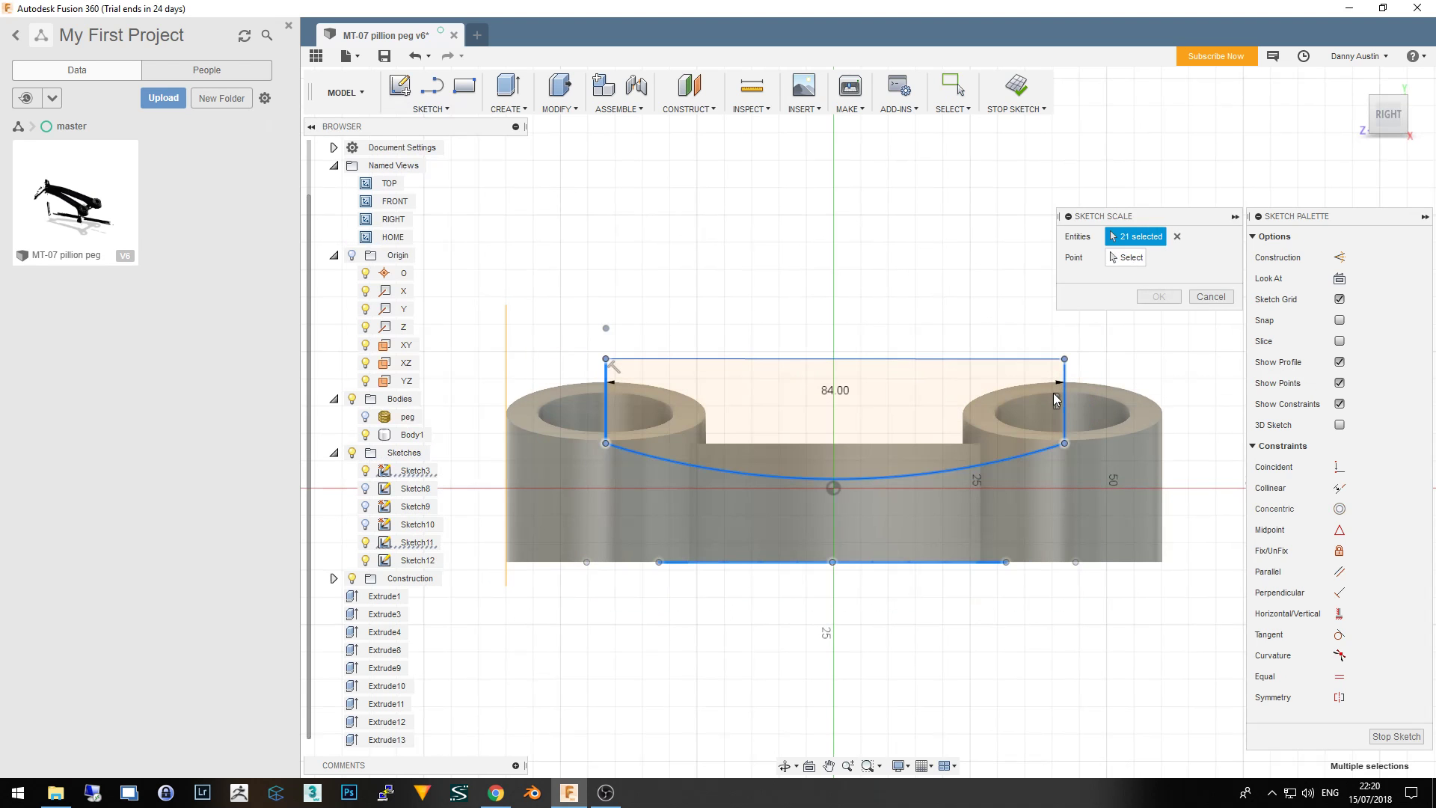
ctrl+drag(1170, 488, 425, 235)
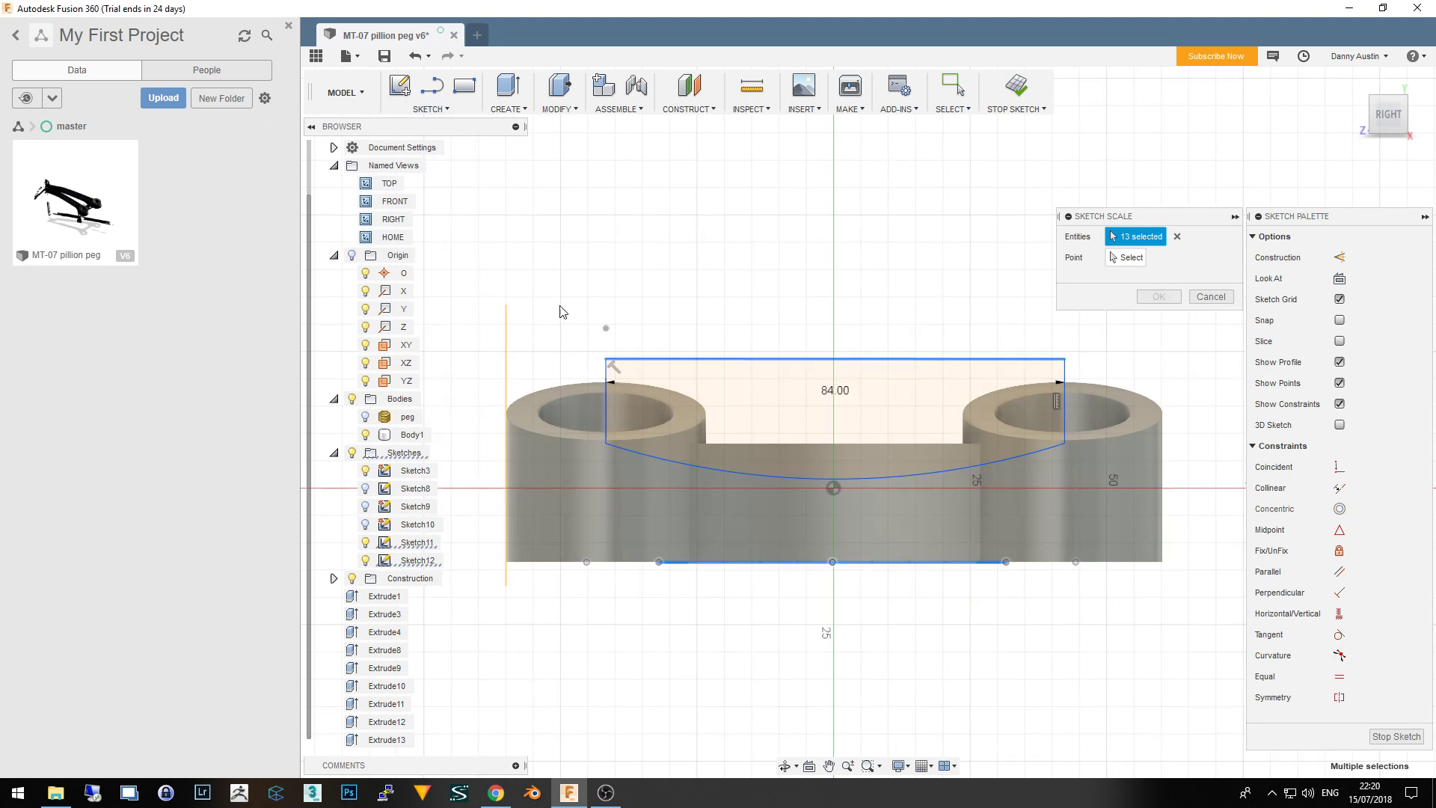
ctrl+click(608, 359)
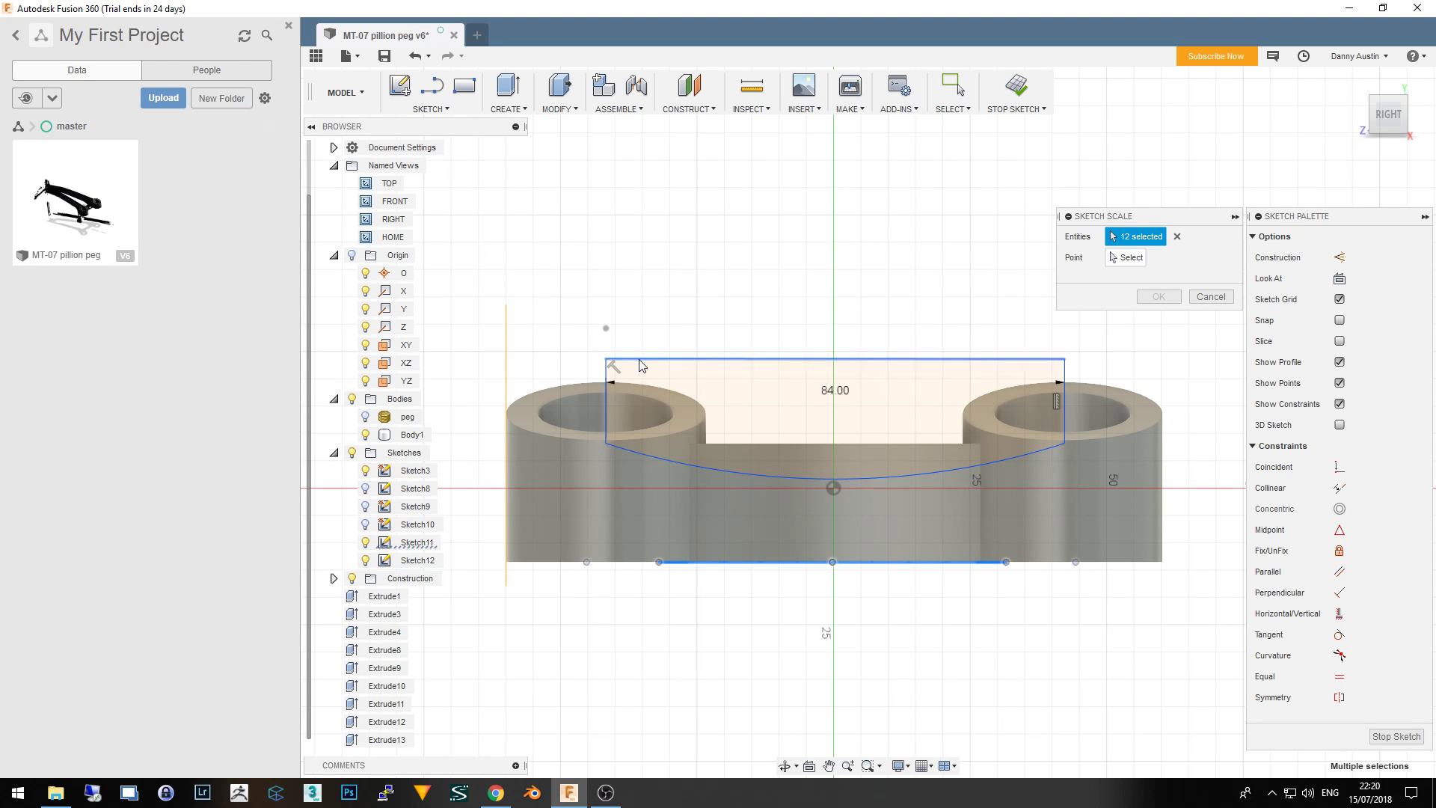
Complete the 16-entity selection and preview a 0.767 scale about the top-right corner
click(610, 359)
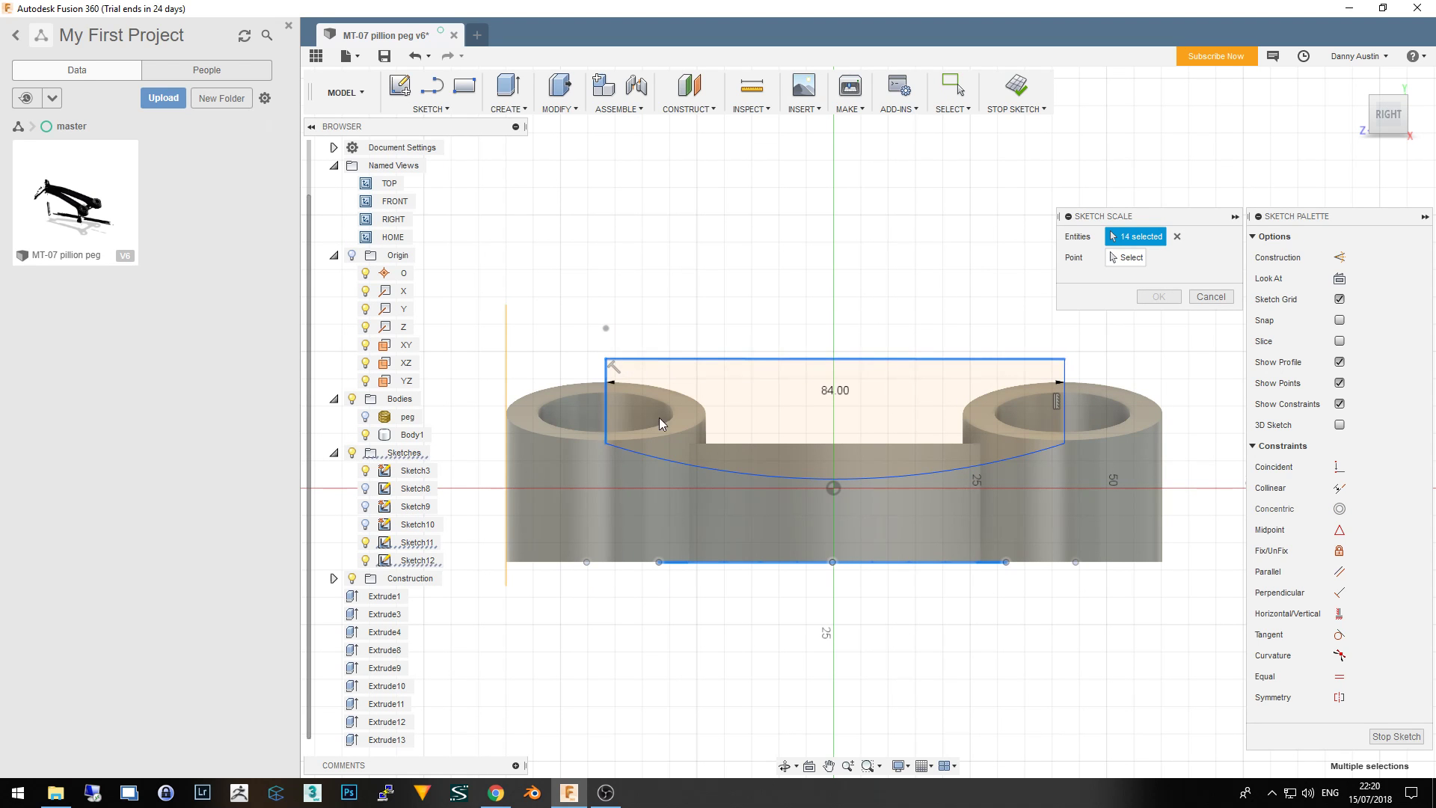
click(692, 466)
click(1062, 416)
click(1131, 262)
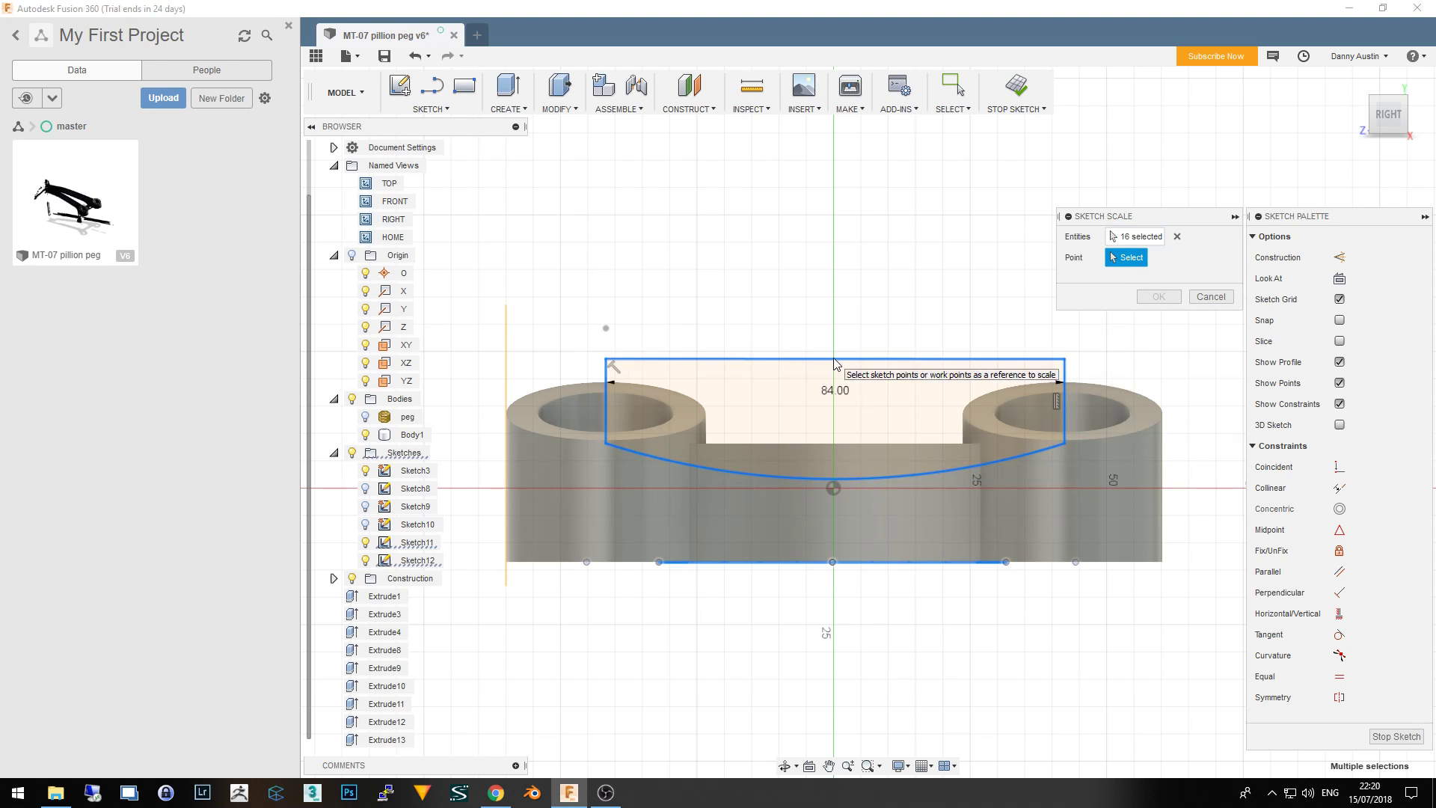
click(1064, 360)
drag(1081, 359, 1062, 360)
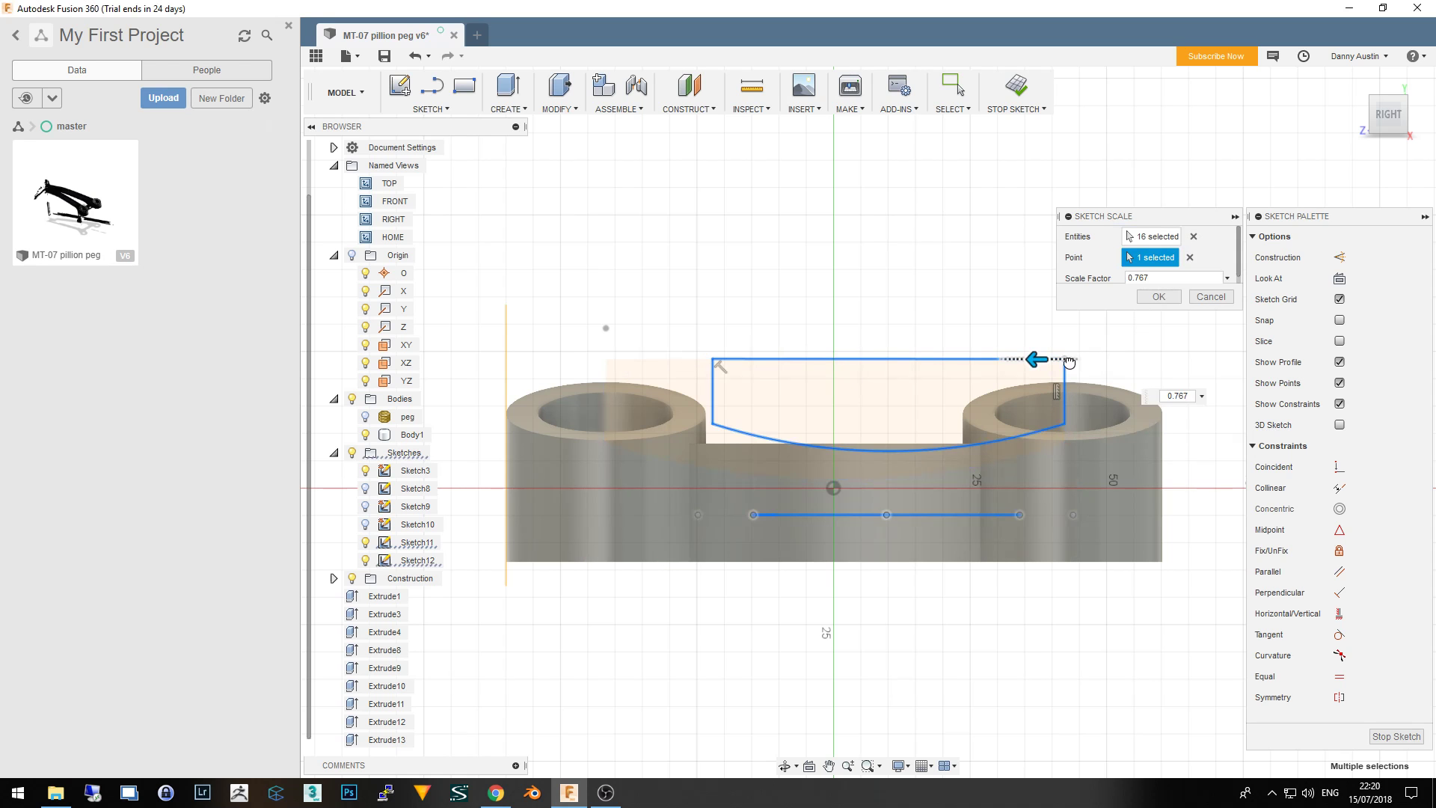
Cancel the 0.767 preview and restart Sketch Scale, window-selecting the whole bridge profile
key(Escape)
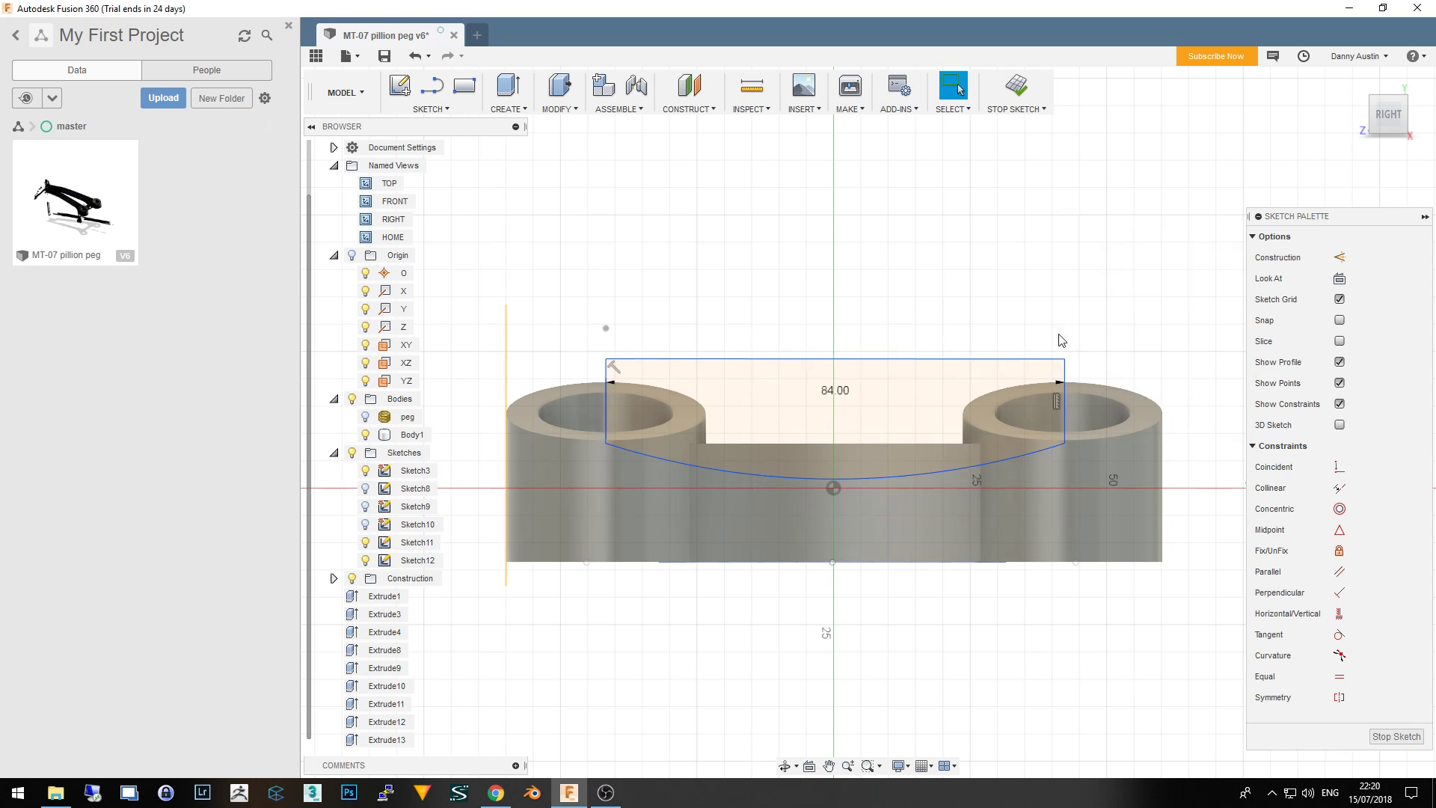
click(429, 565)
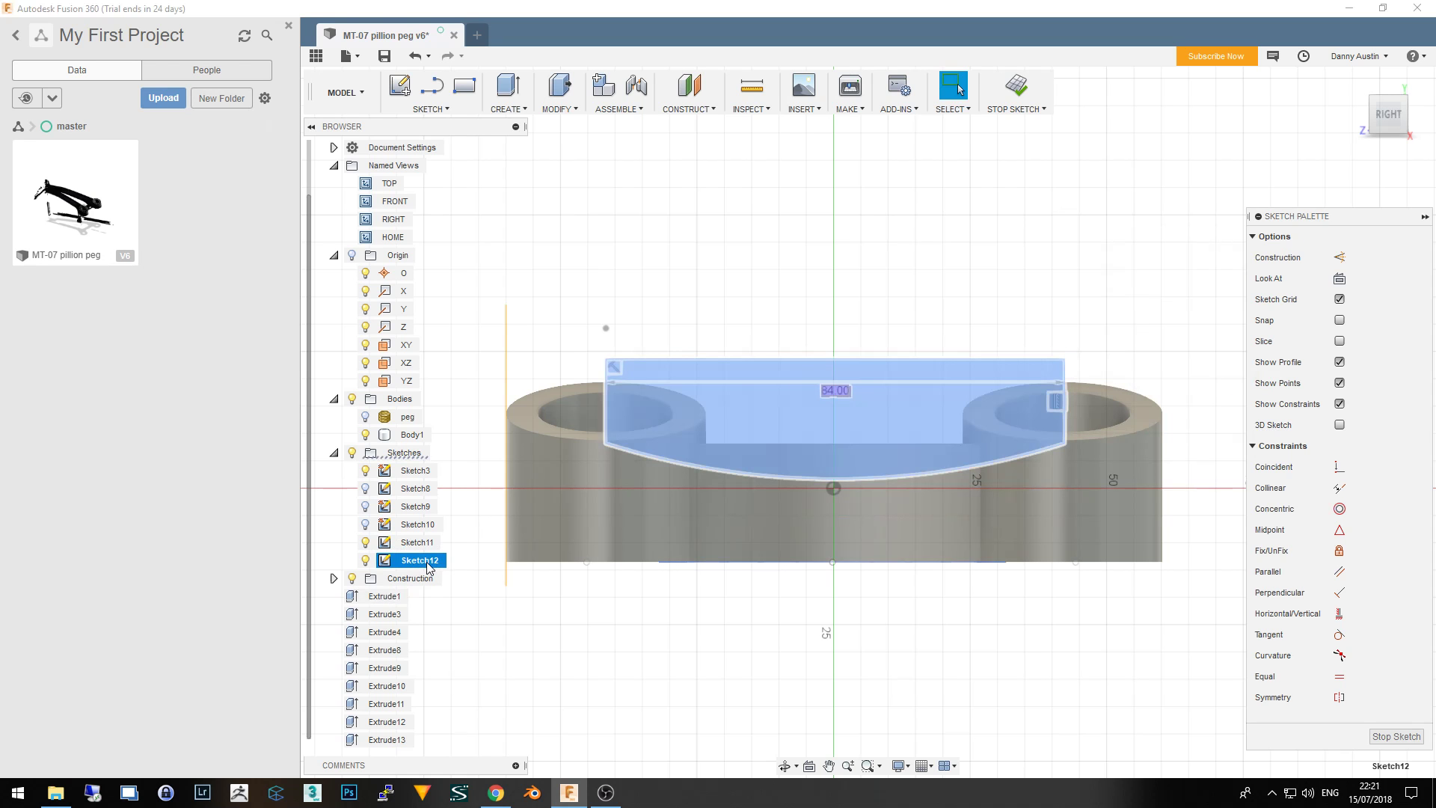
right_click(429, 567)
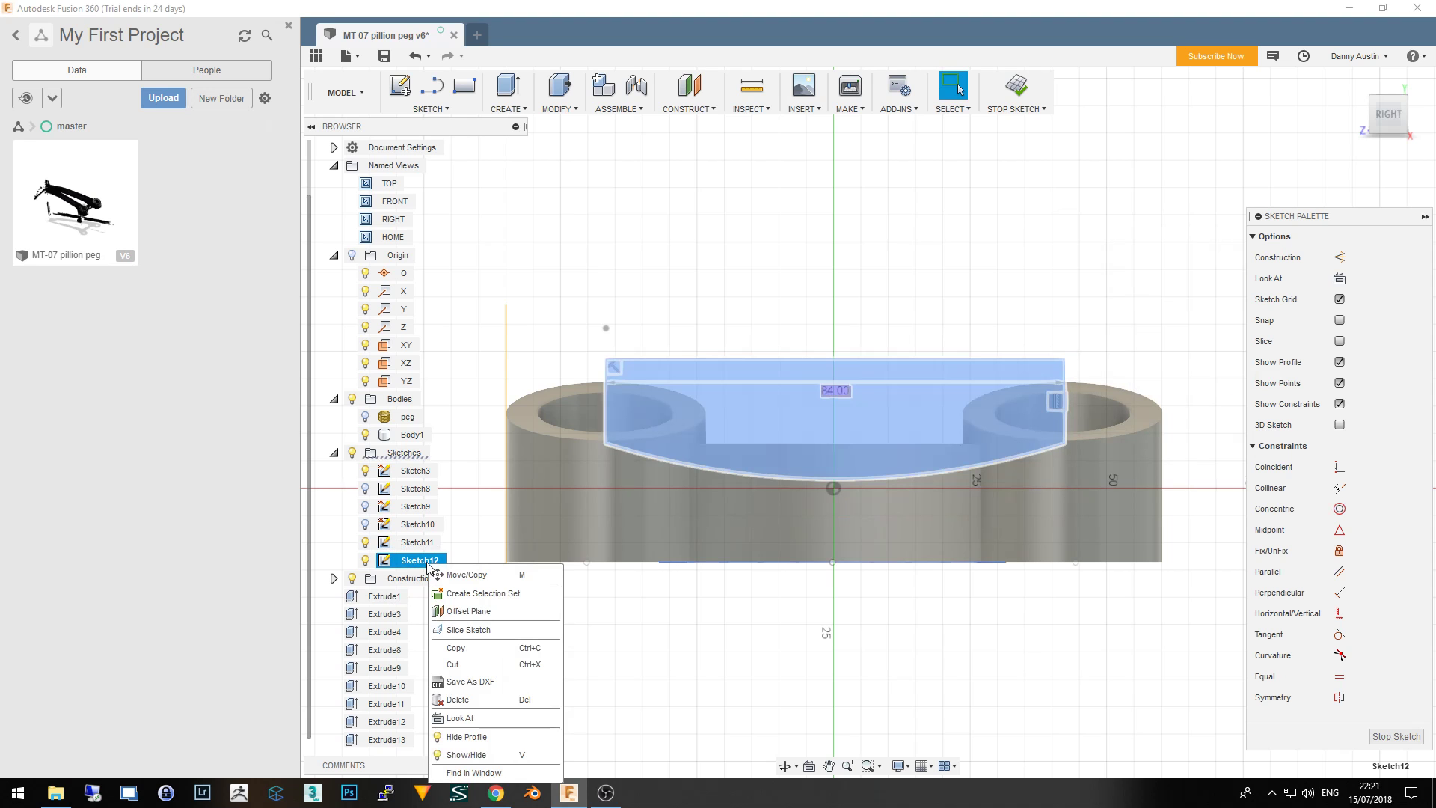
click(424, 118)
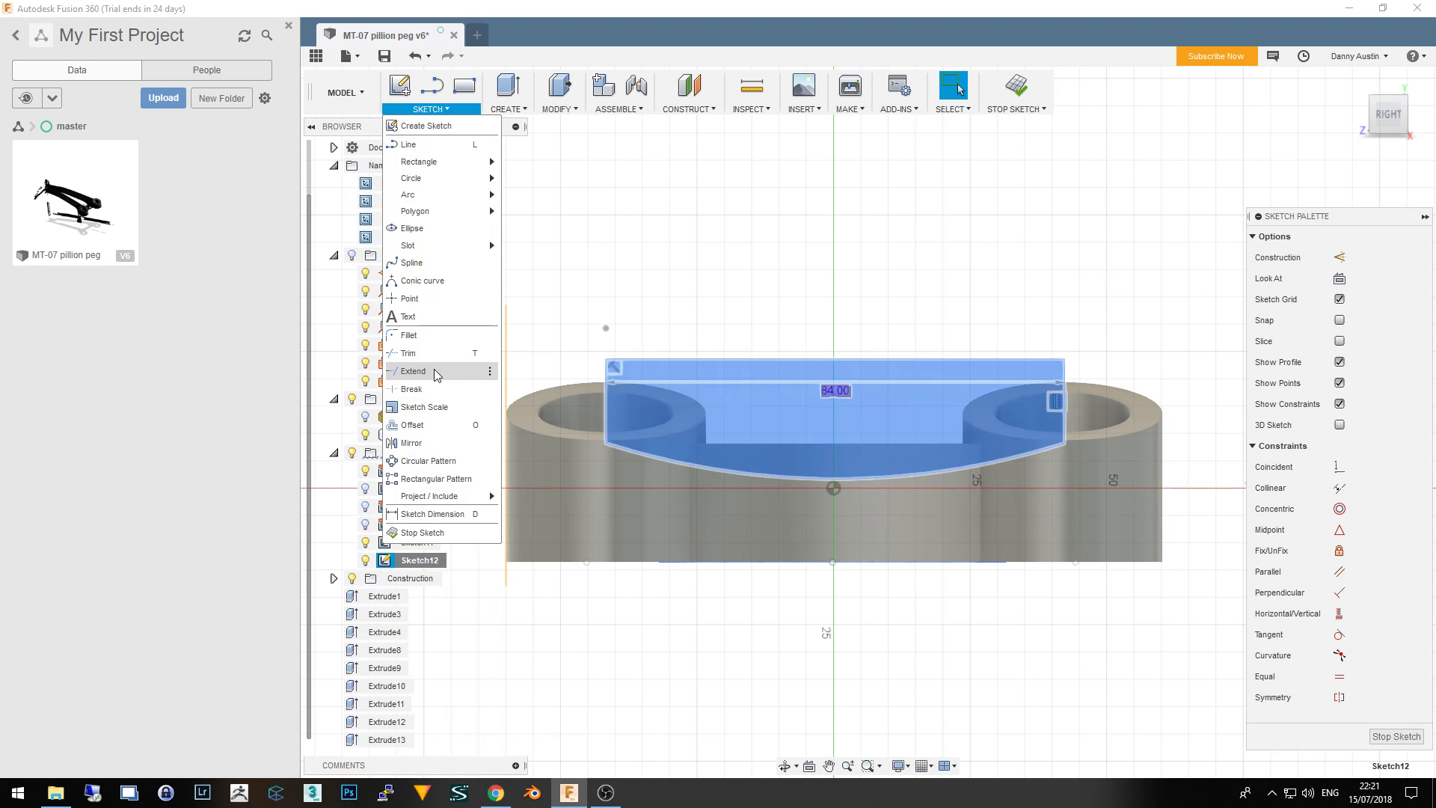
click(448, 407)
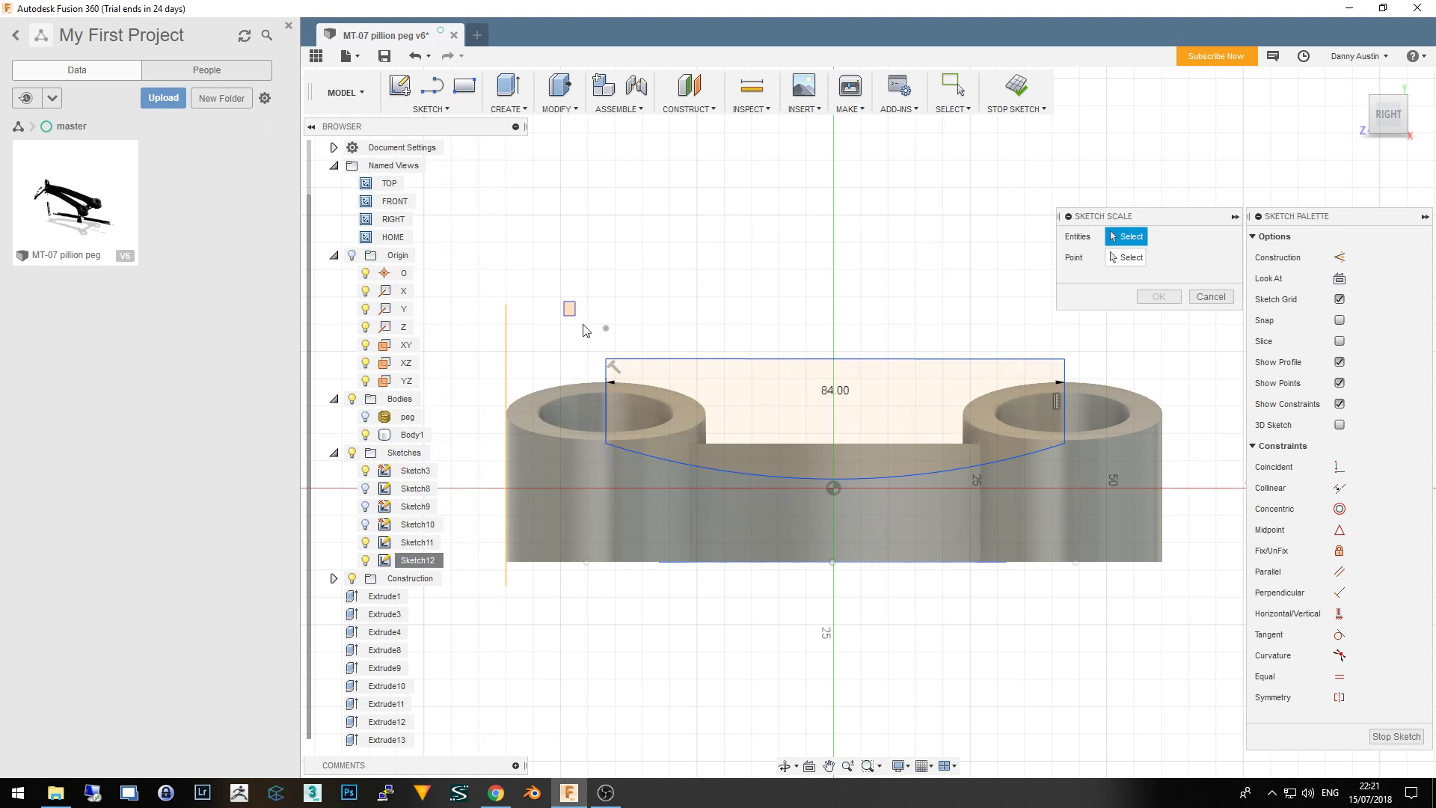
mouse_move(565, 302)
mouse_down()
mouse_move(985, 483)
mouse_move(1188, 495)
mouse_up()
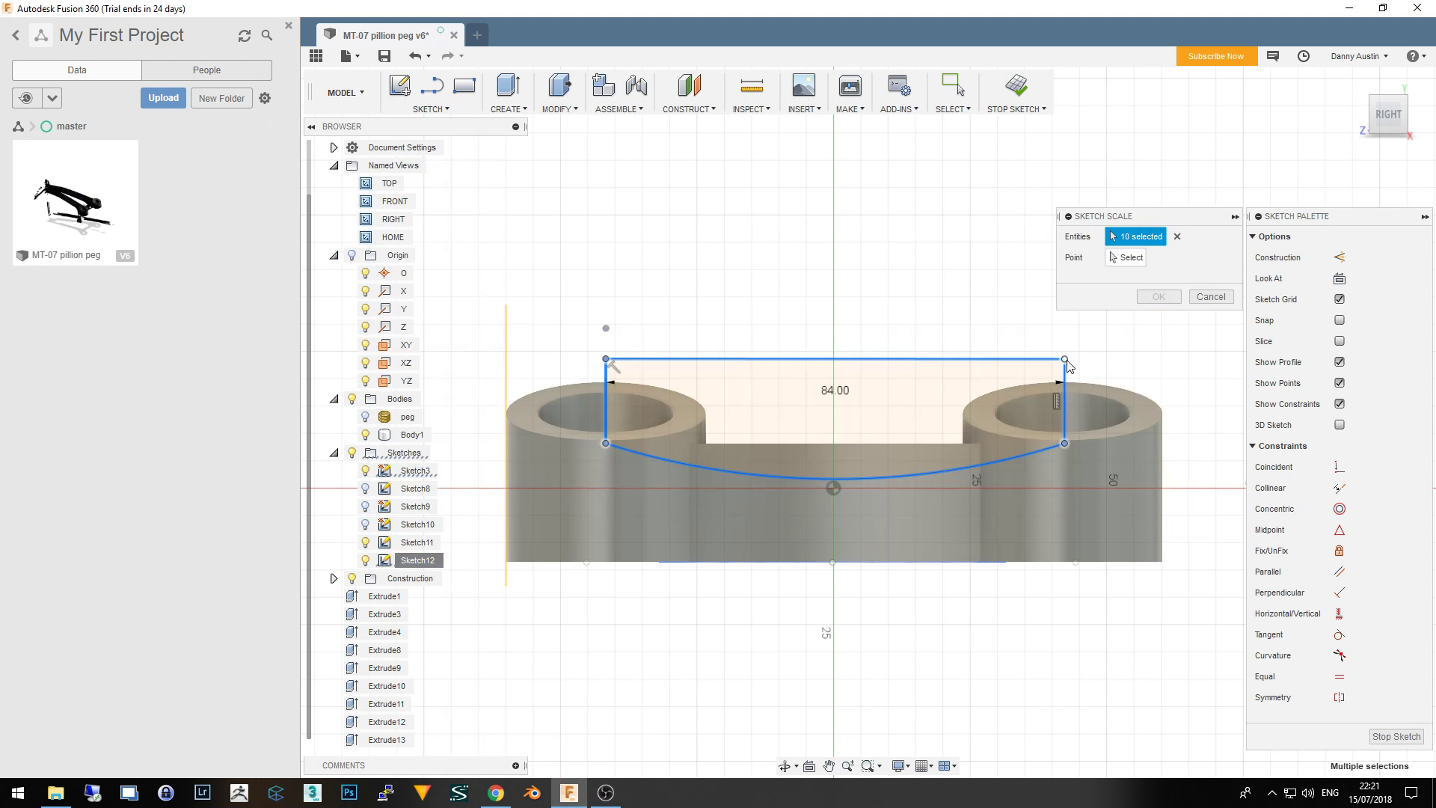
Scale the profile to about 0.545 about its top-right corner and apply it
click(1037, 378)
click(1063, 359)
click(1053, 371)
click(1122, 260)
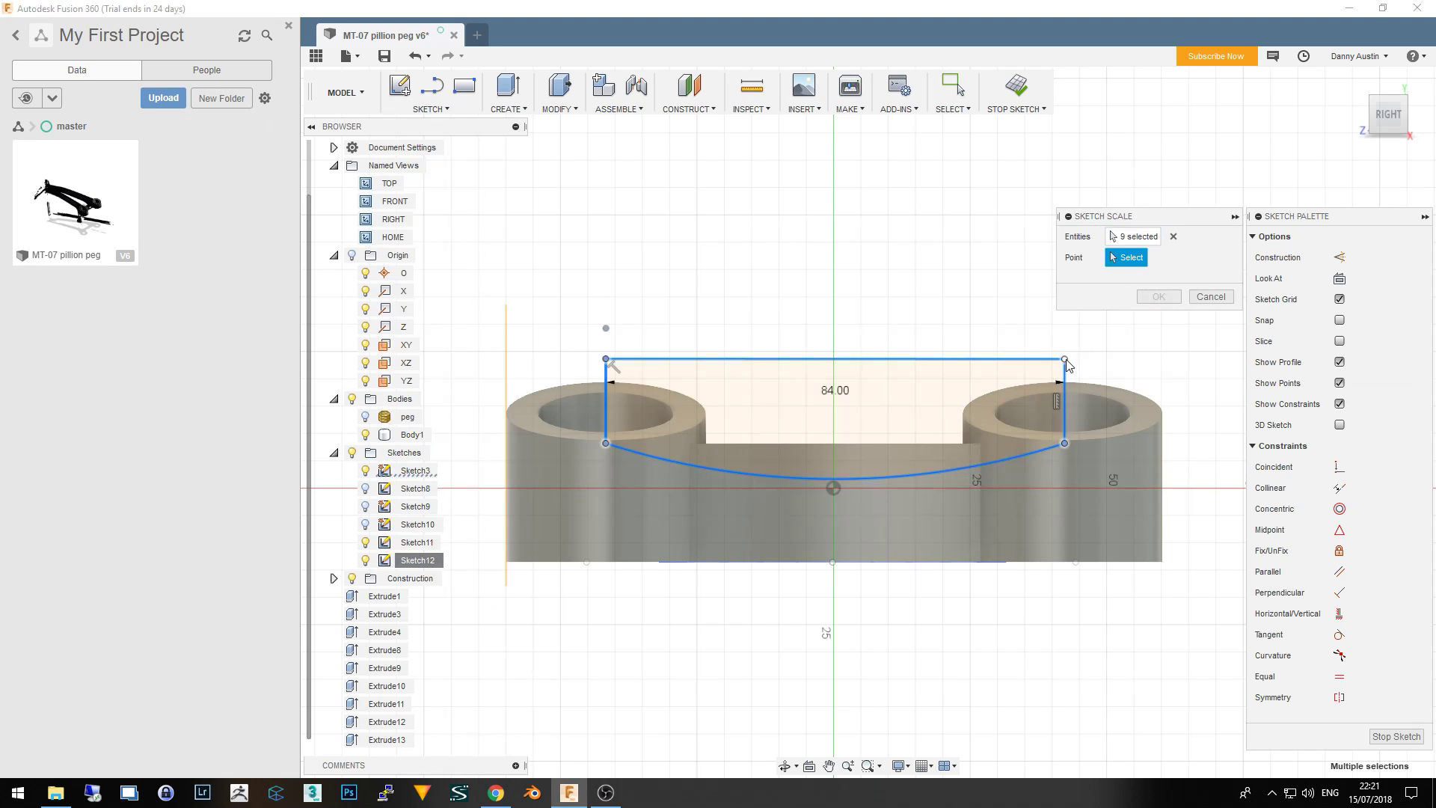
click(1064, 359)
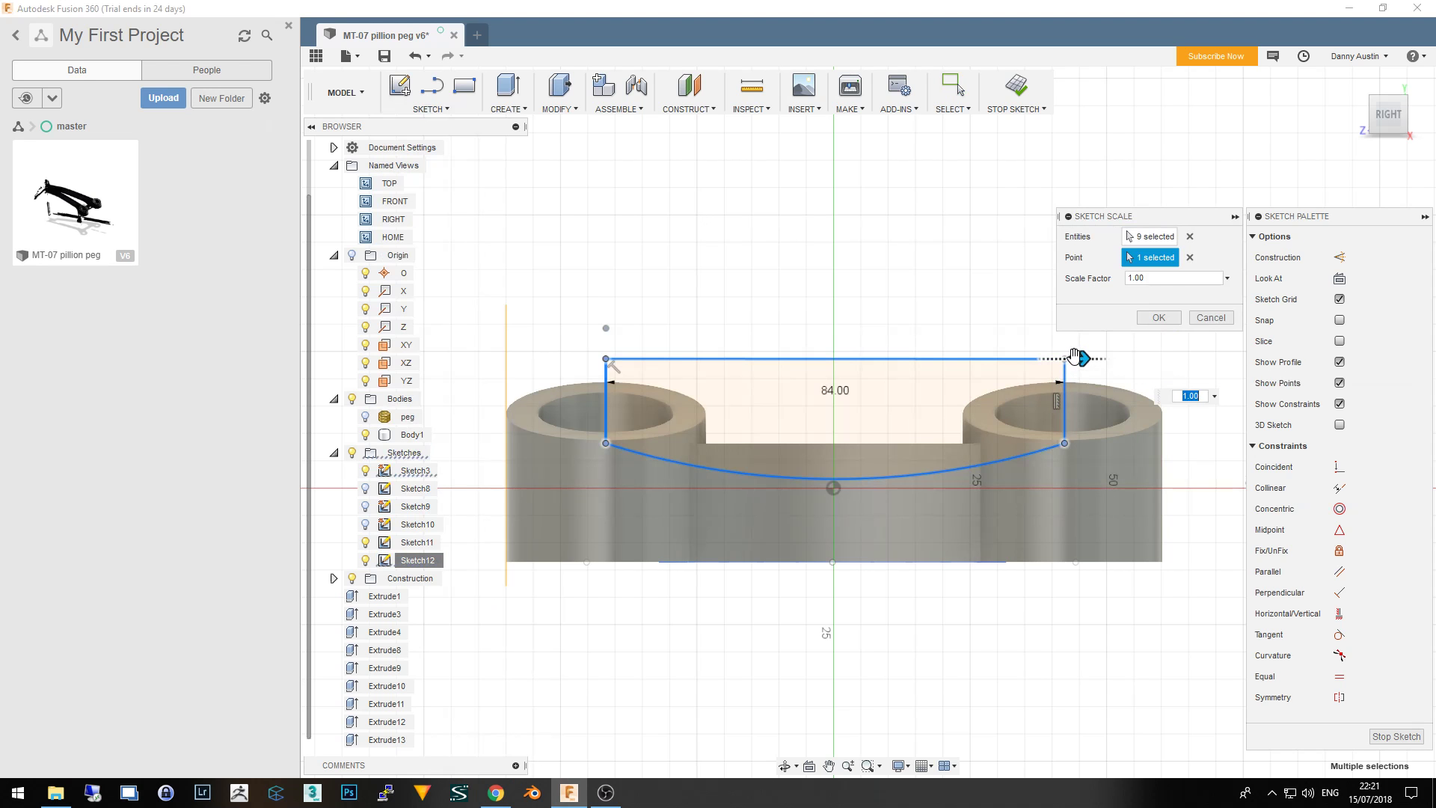
drag(1075, 356, 1032, 361)
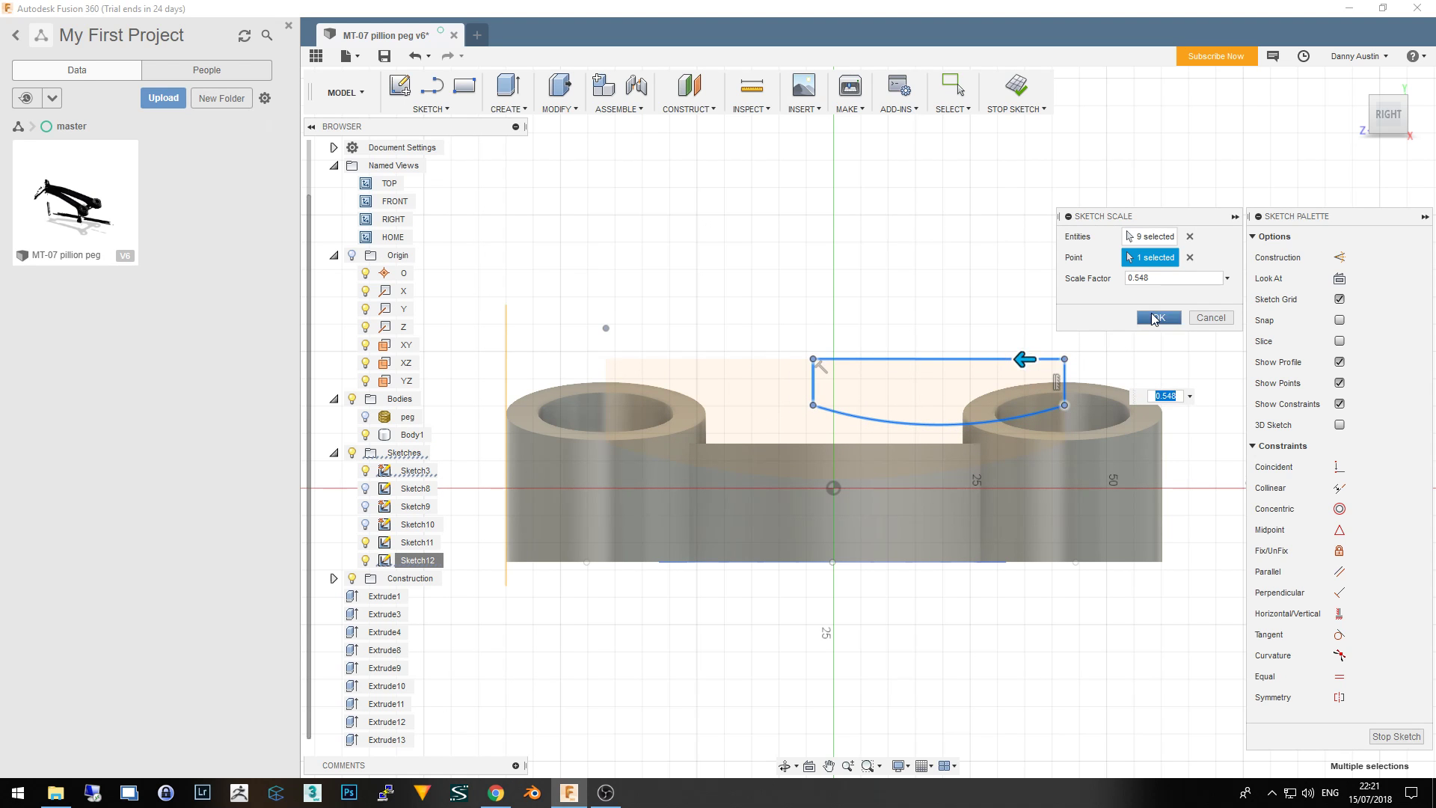
click(1159, 317)
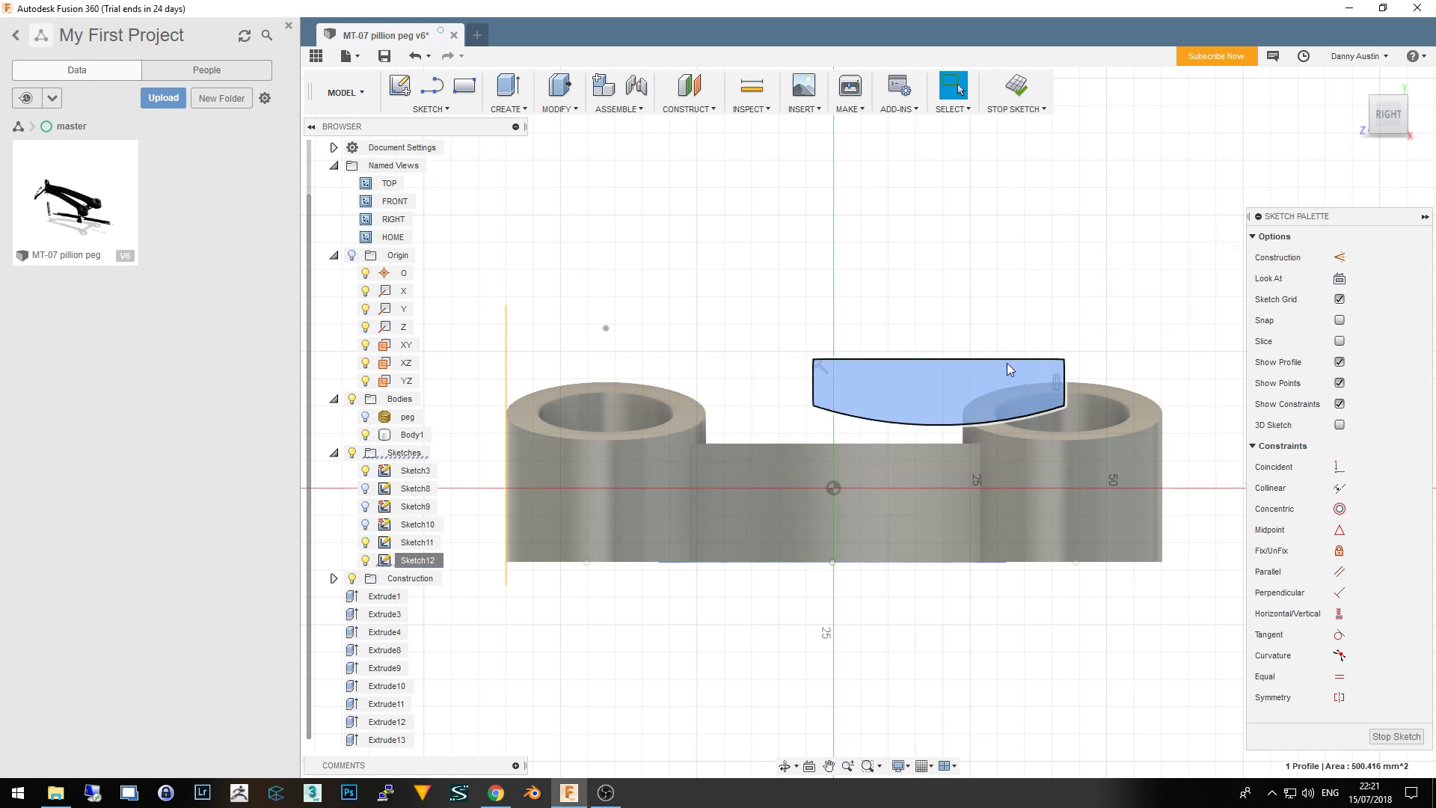
Move the scaled profile's top line slightly upward
drag(935, 360, 945, 344)
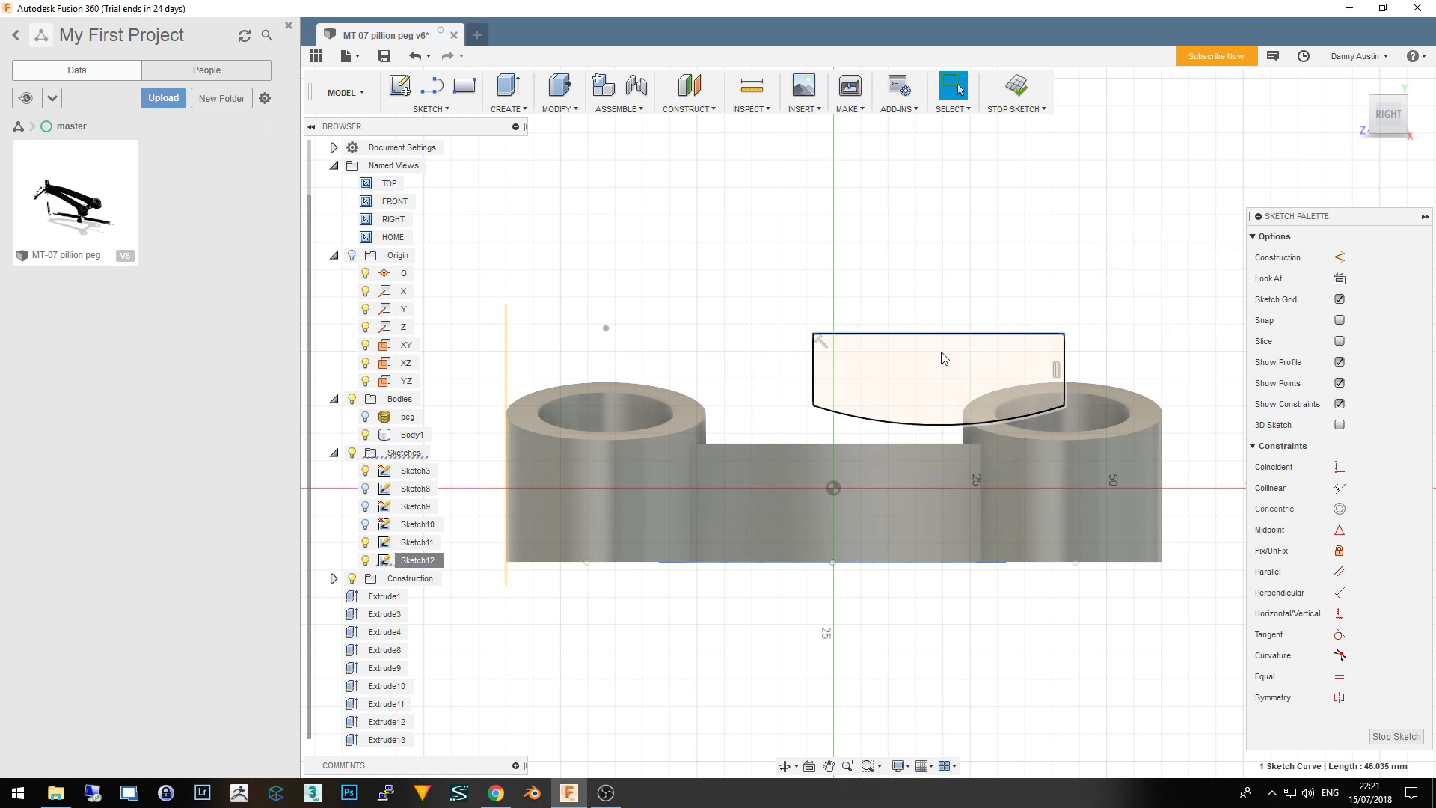
right_click(942, 359)
click(874, 372)
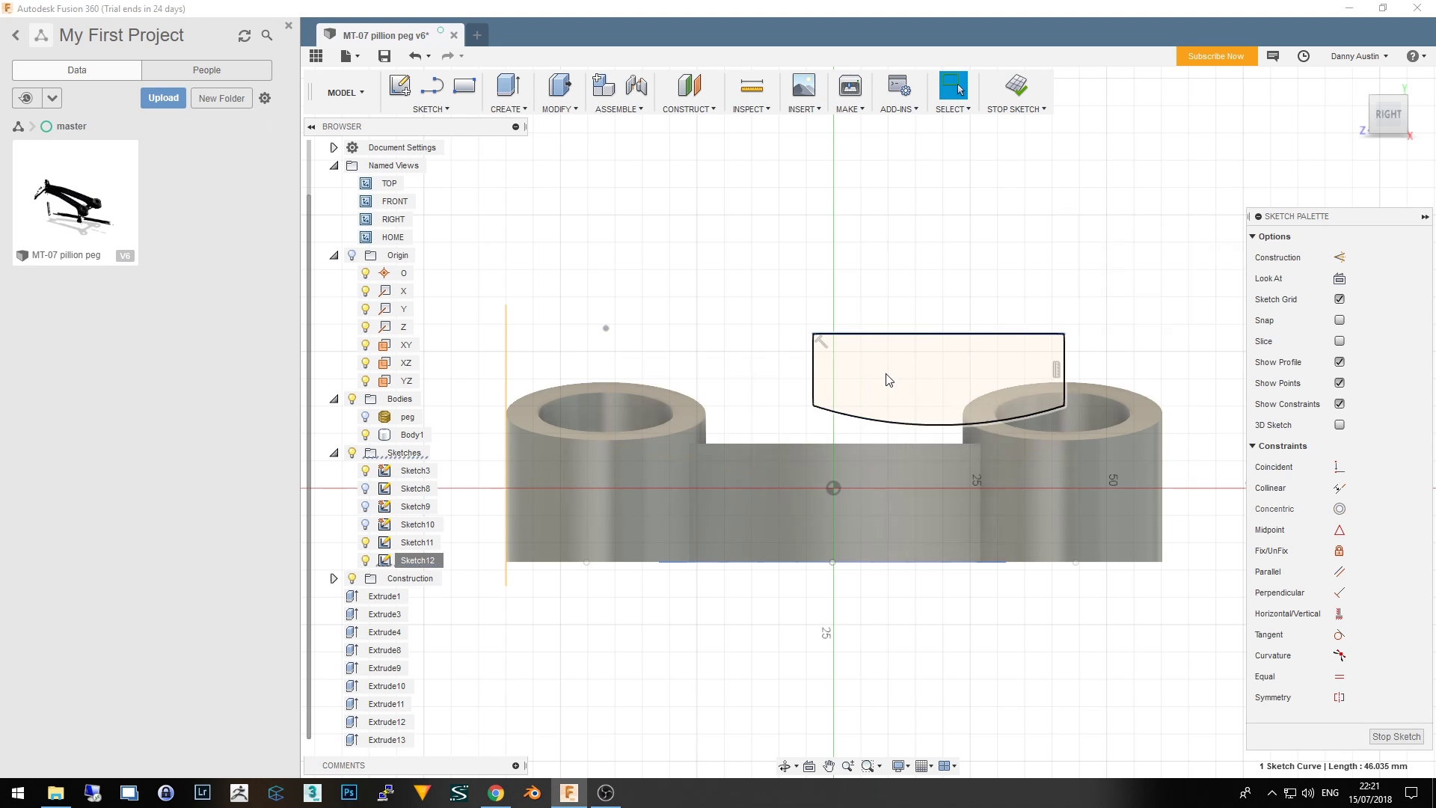
mouse_move(914, 346)
mouse_down()
mouse_move(879, 367)
mouse_move(881, 352)
mouse_up()
click(1158, 338)
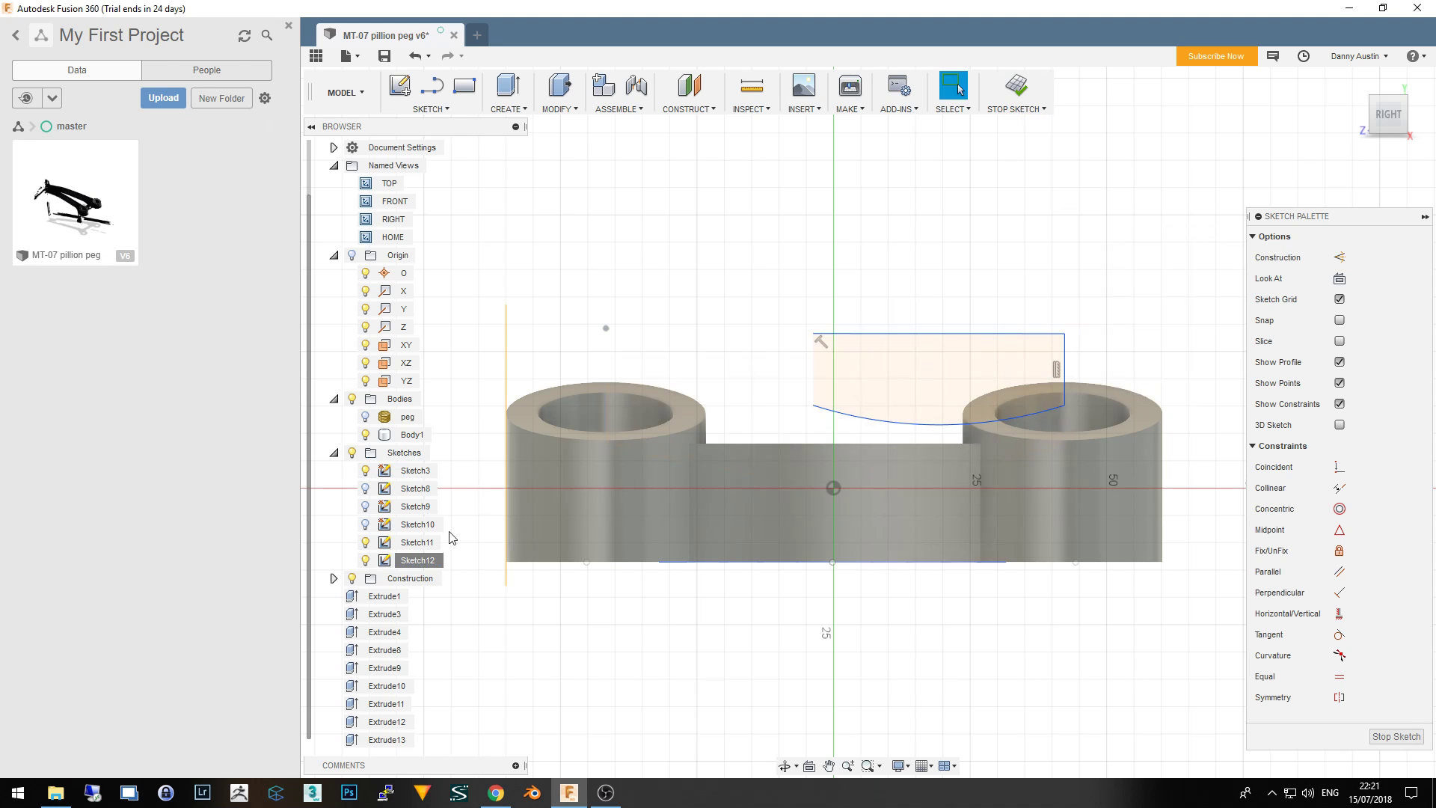
Shift the whole Sketch12 profile over the bridge with a -0.144 mm X move, viewed isometrically
right_click(421, 561)
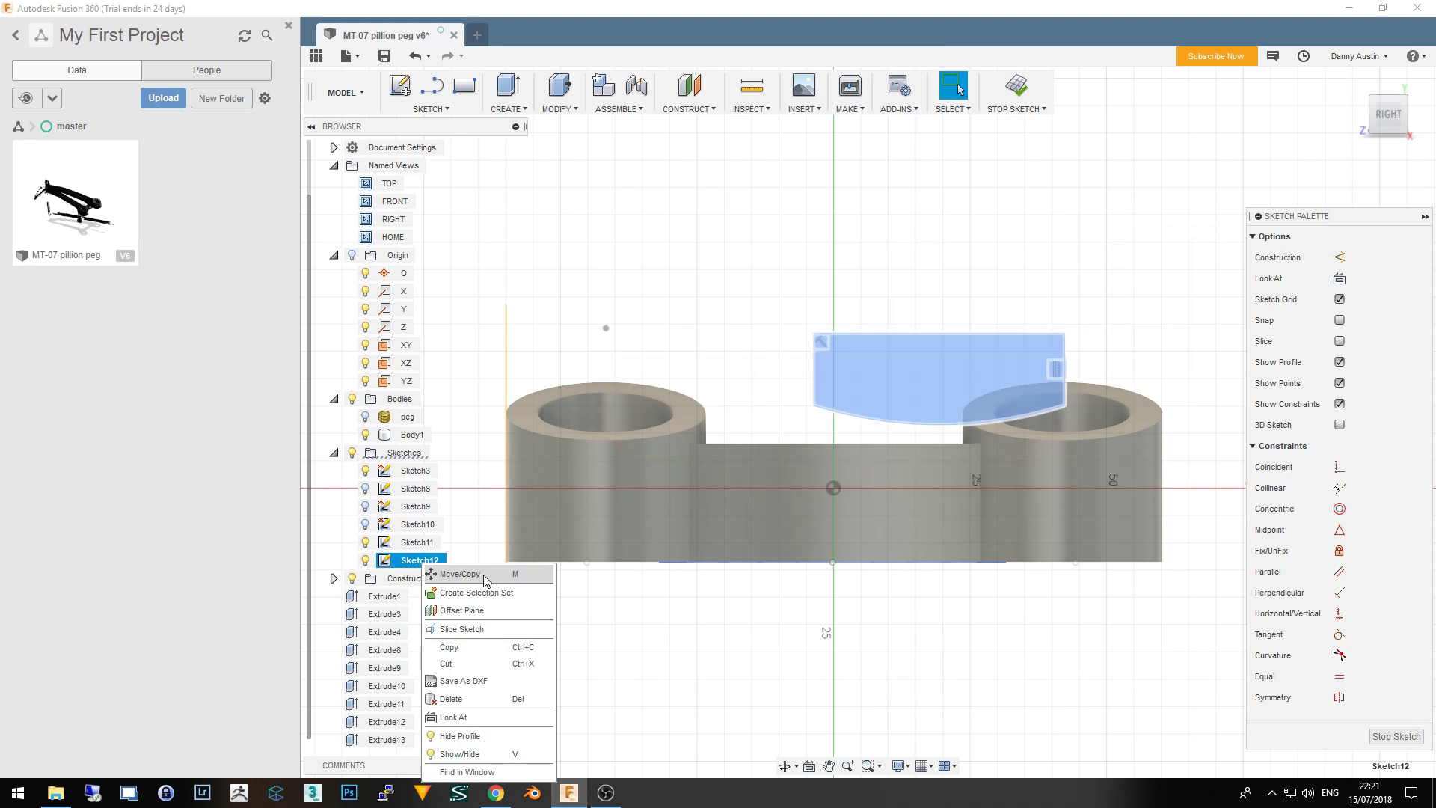
click(485, 574)
drag(812, 507, 708, 540)
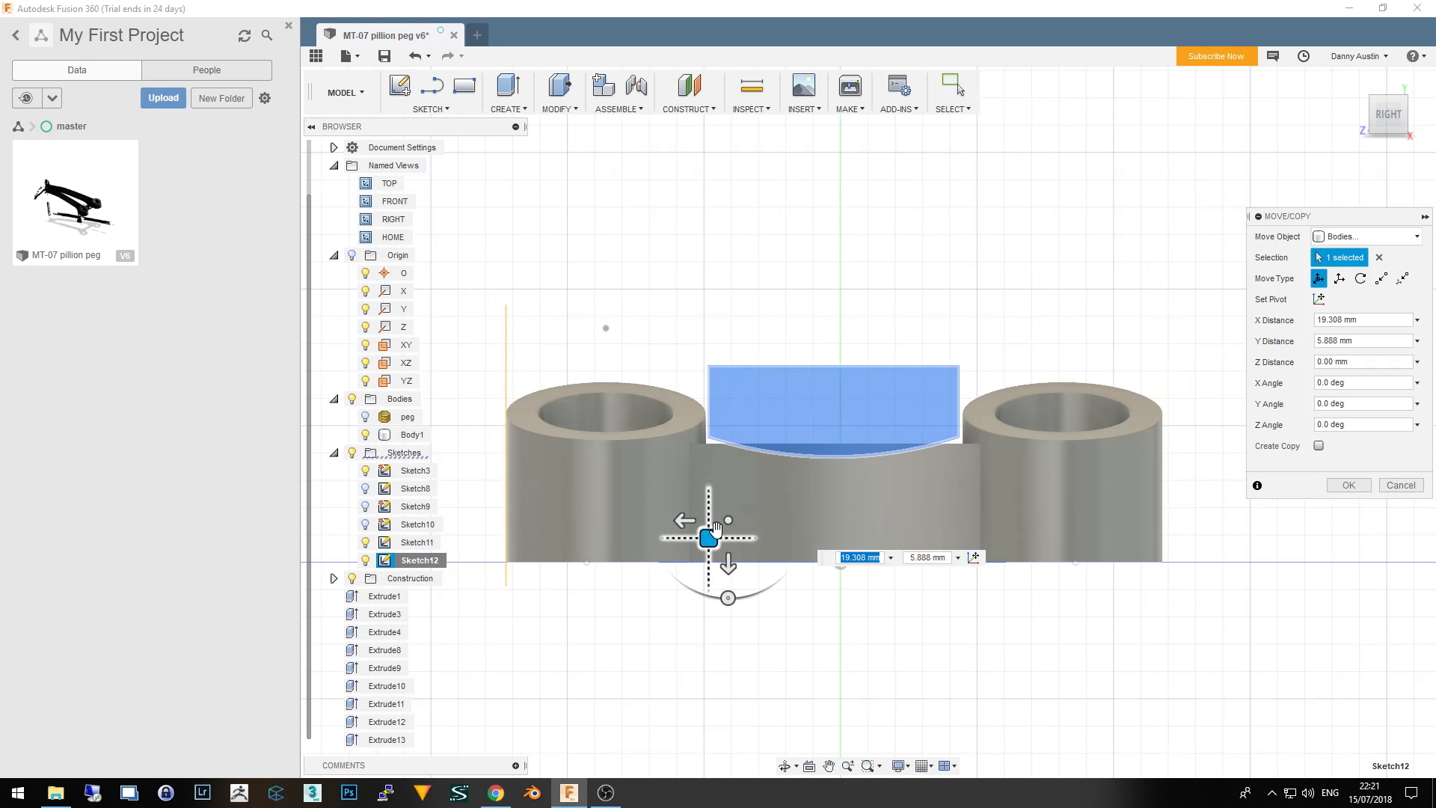
scroll(855, 459, up, 2)
scroll(856, 459, up, 1)
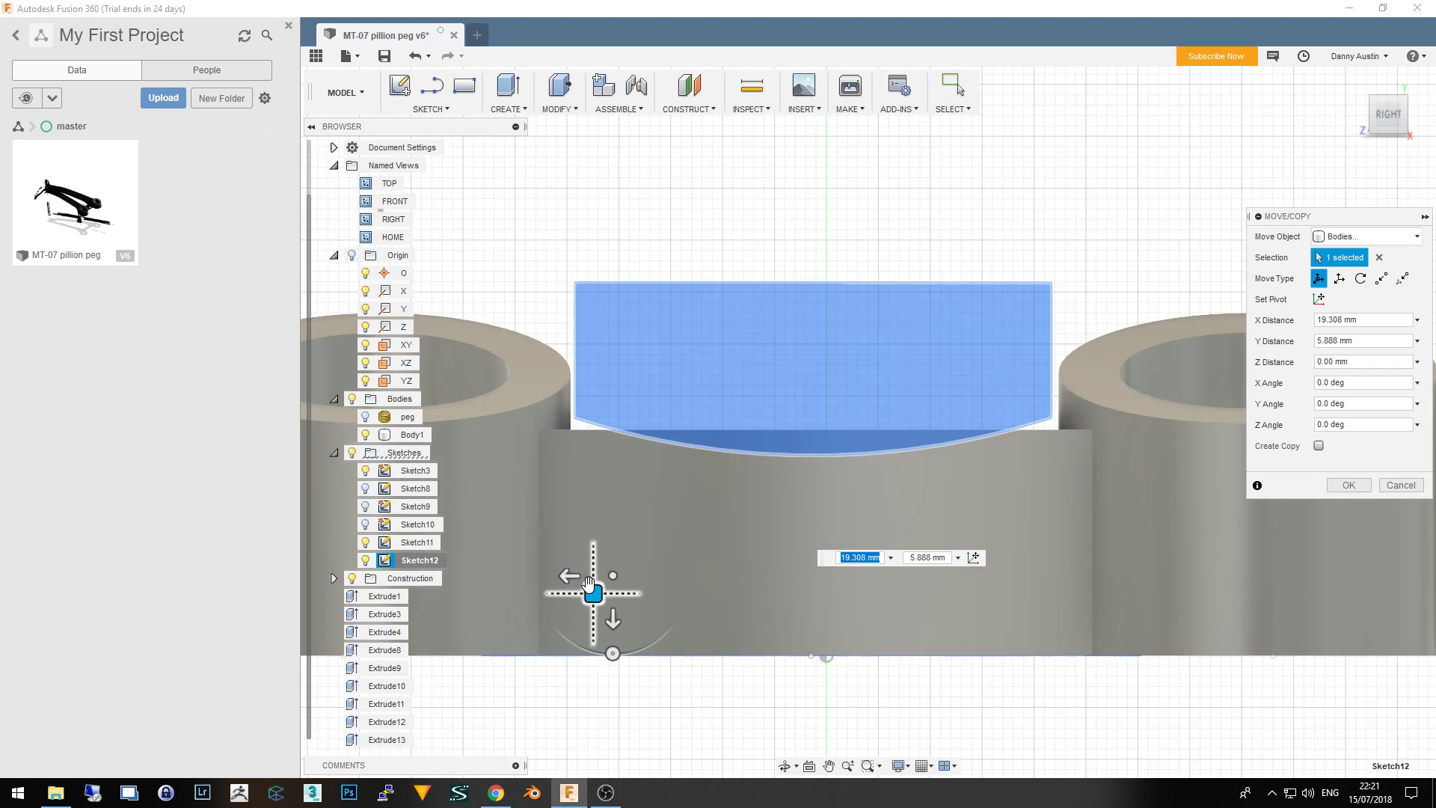
drag(612, 619, 613, 628)
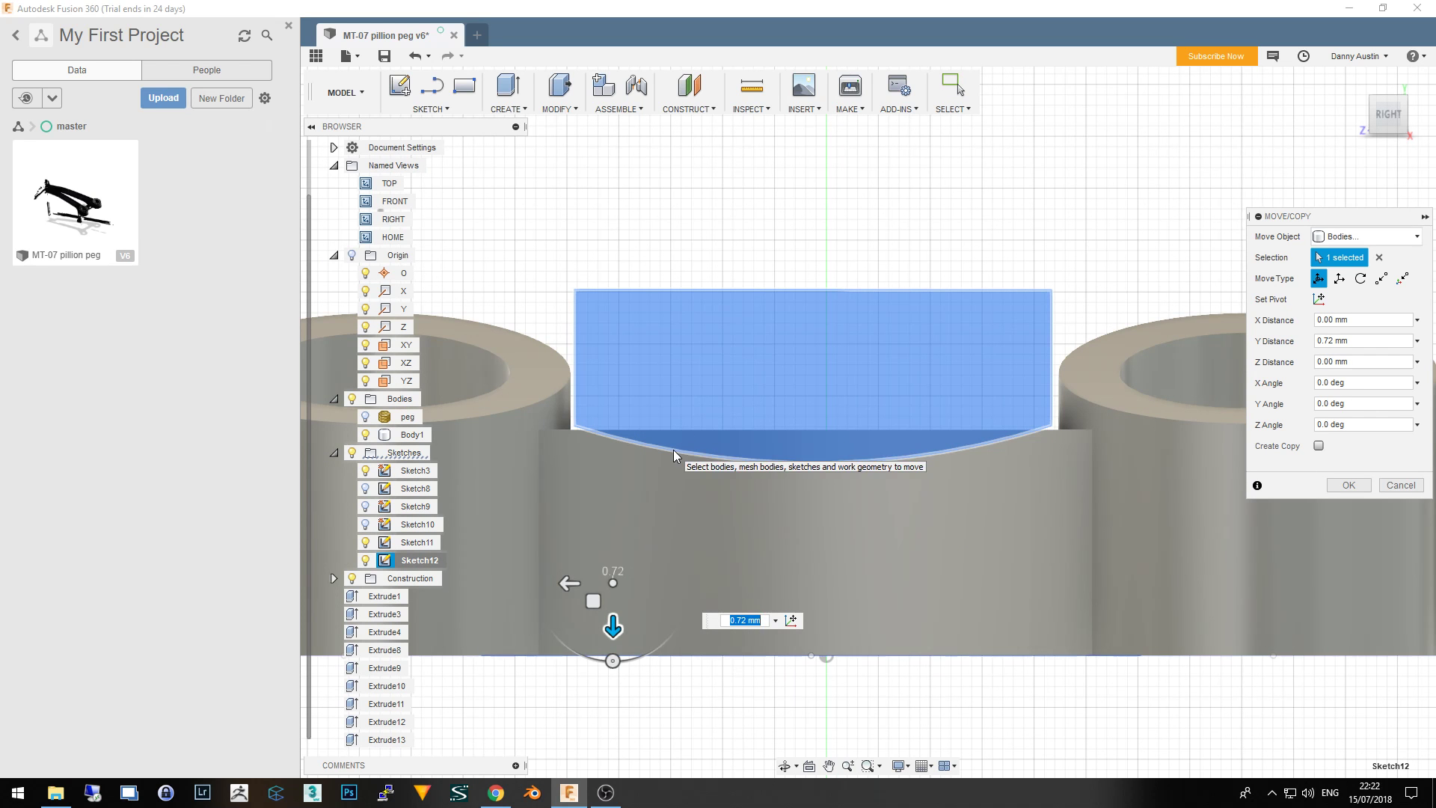
drag(558, 588, 567, 587)
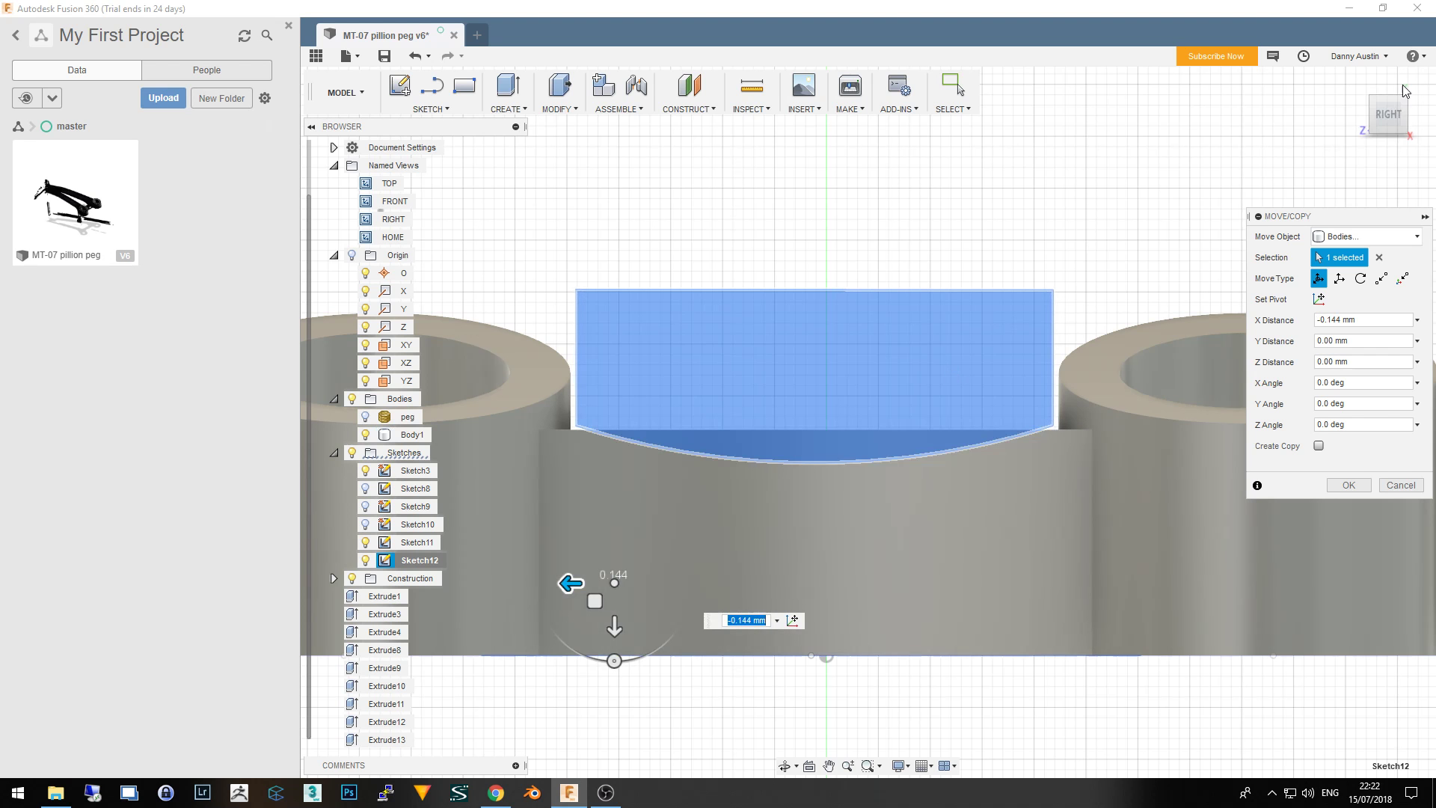
click(1402, 86)
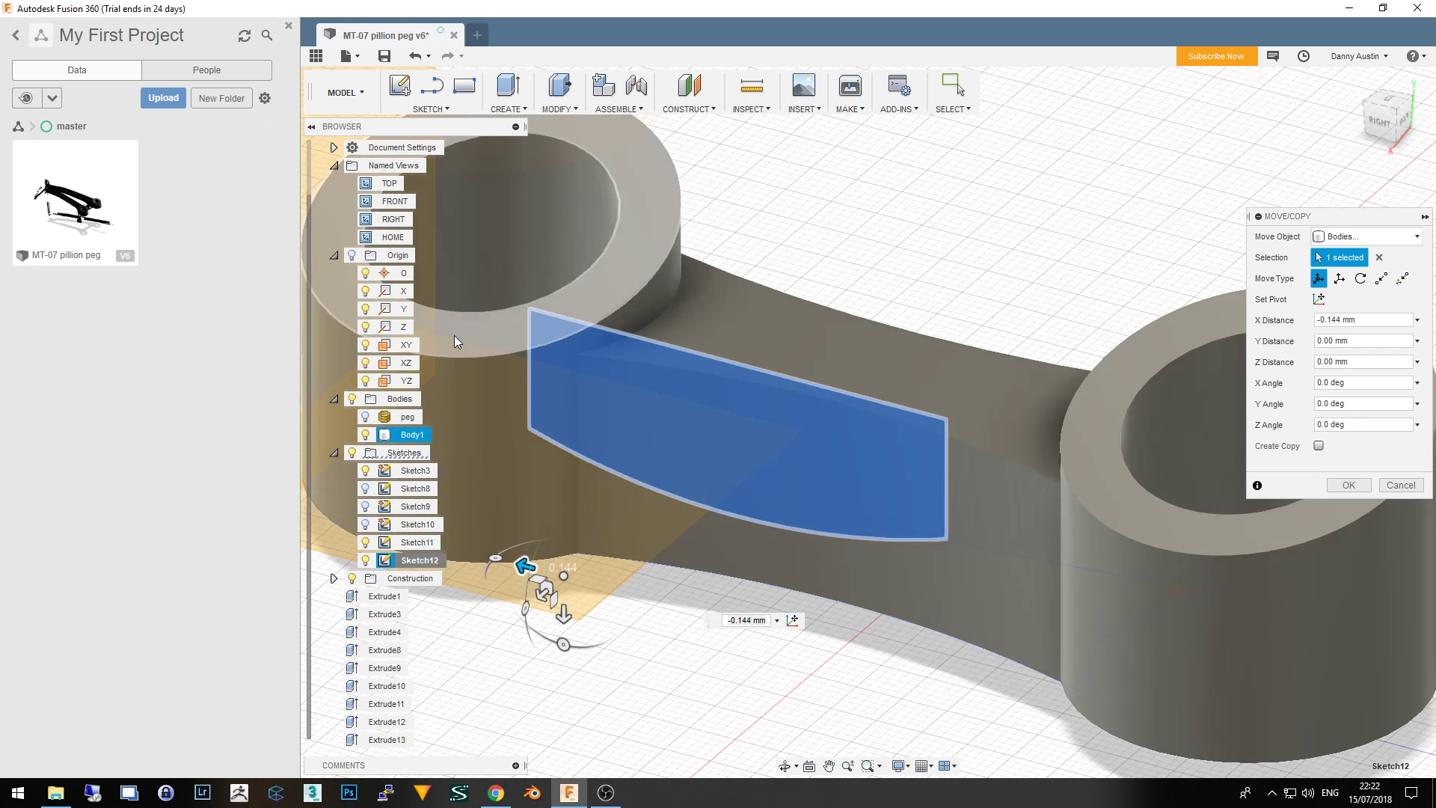
Extrude-cut the curved profile about 44 mm through the bridge
click(537, 110)
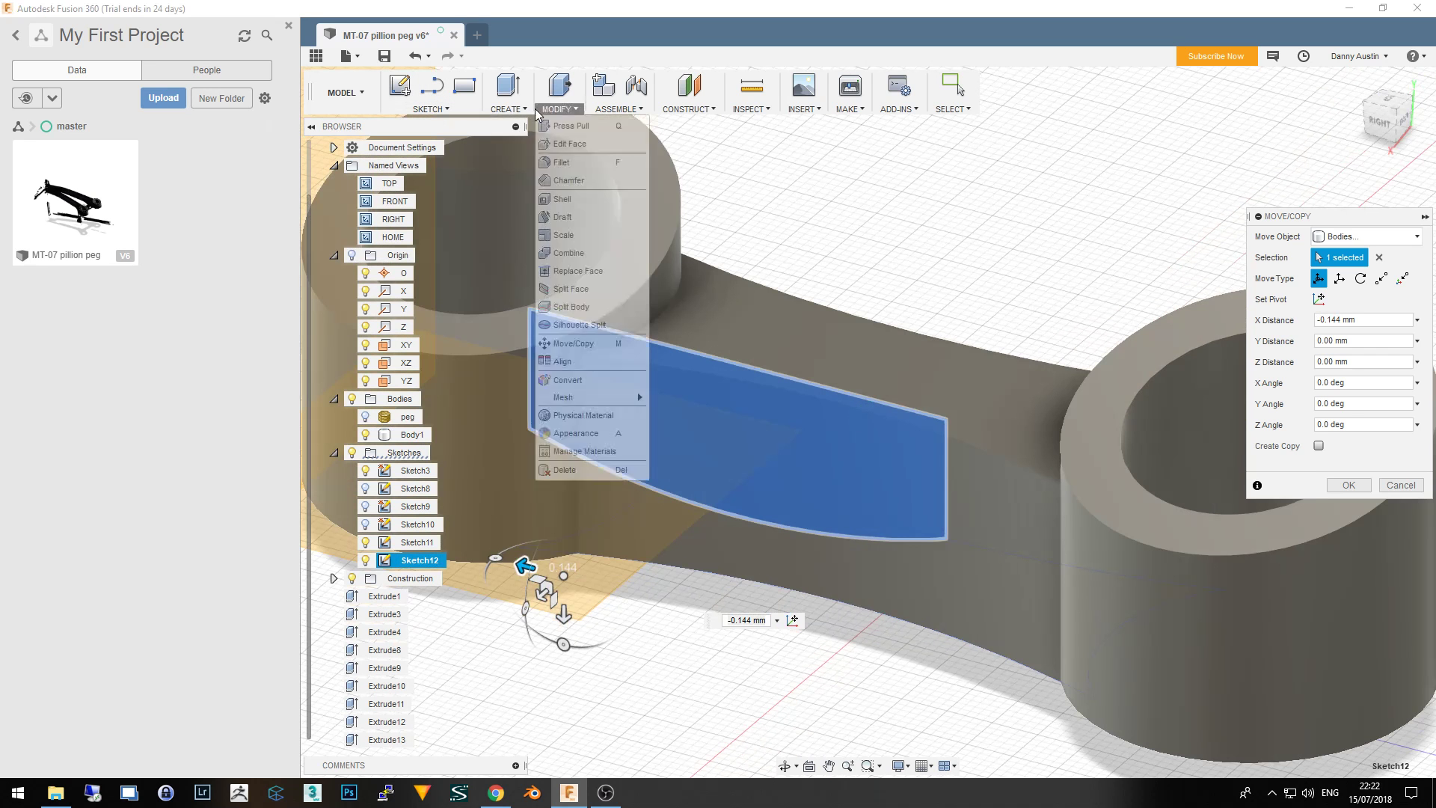
click(521, 145)
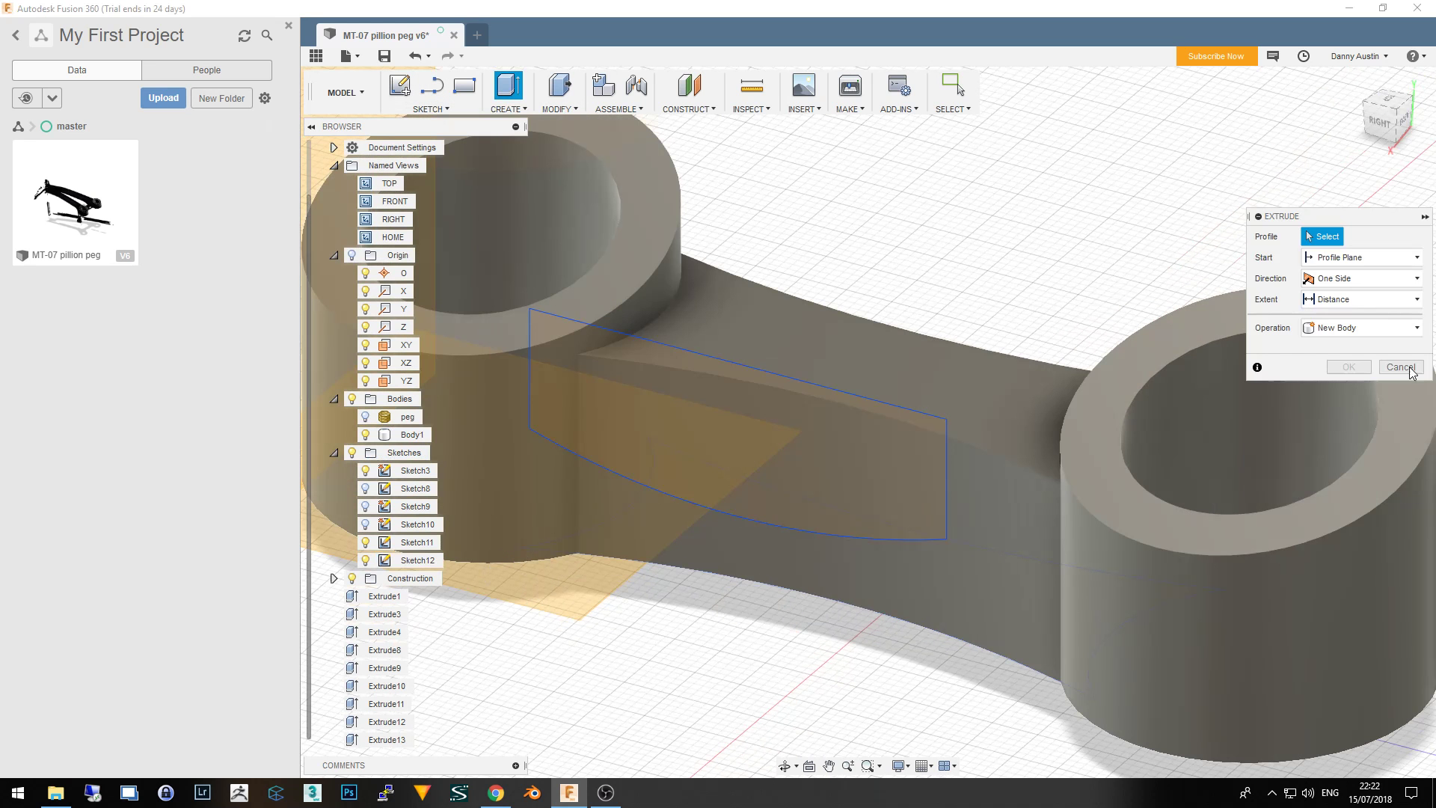
click(1383, 329)
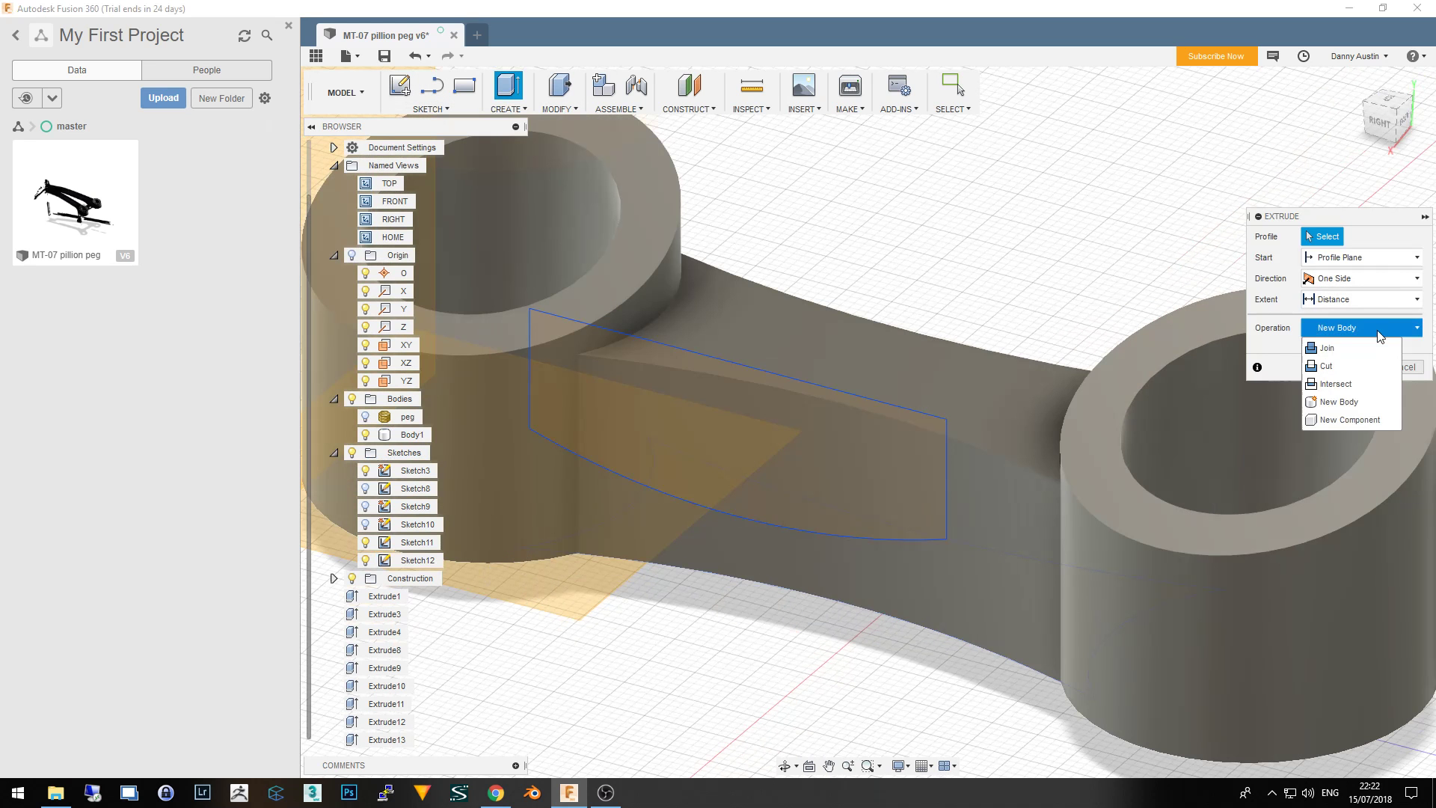
click(1350, 367)
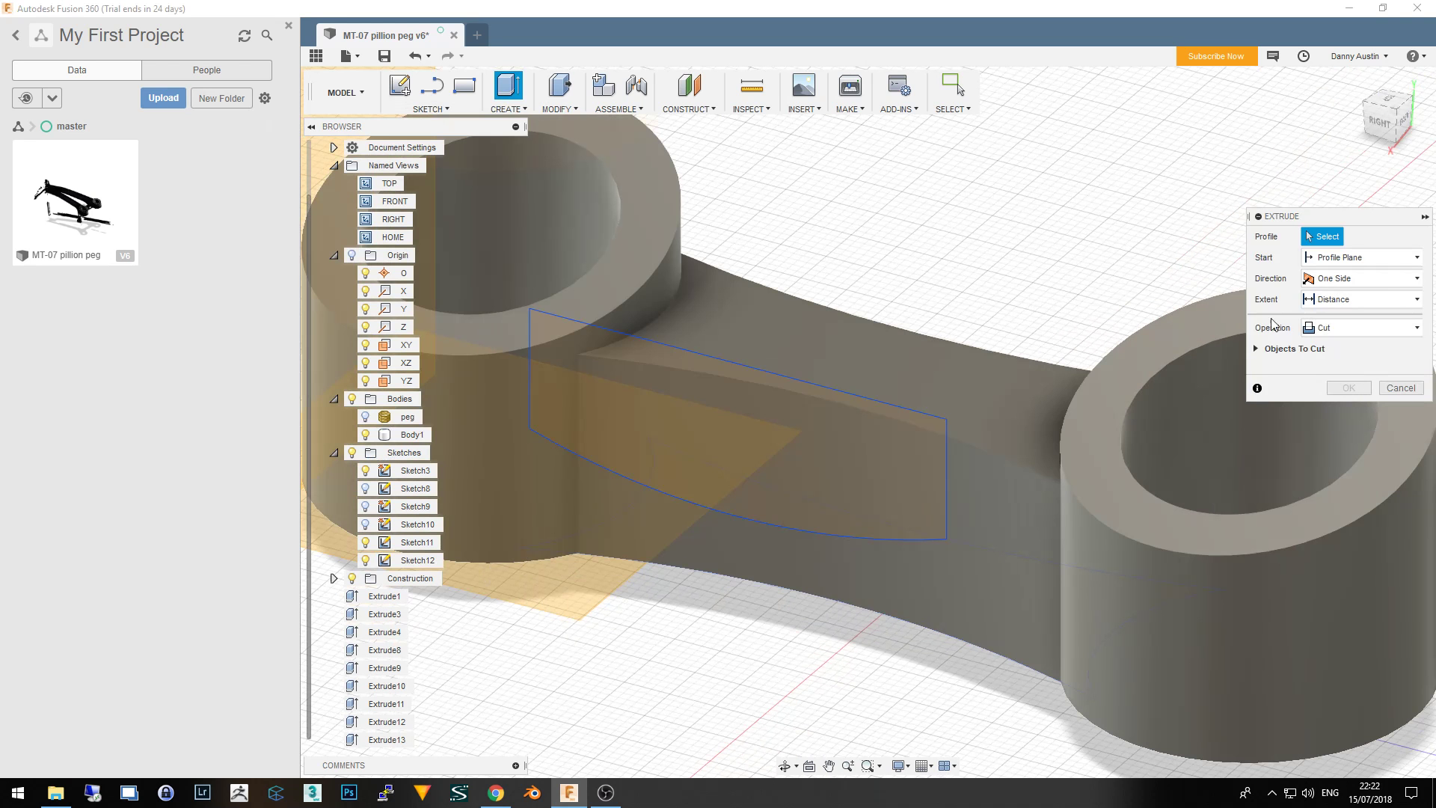
click(779, 400)
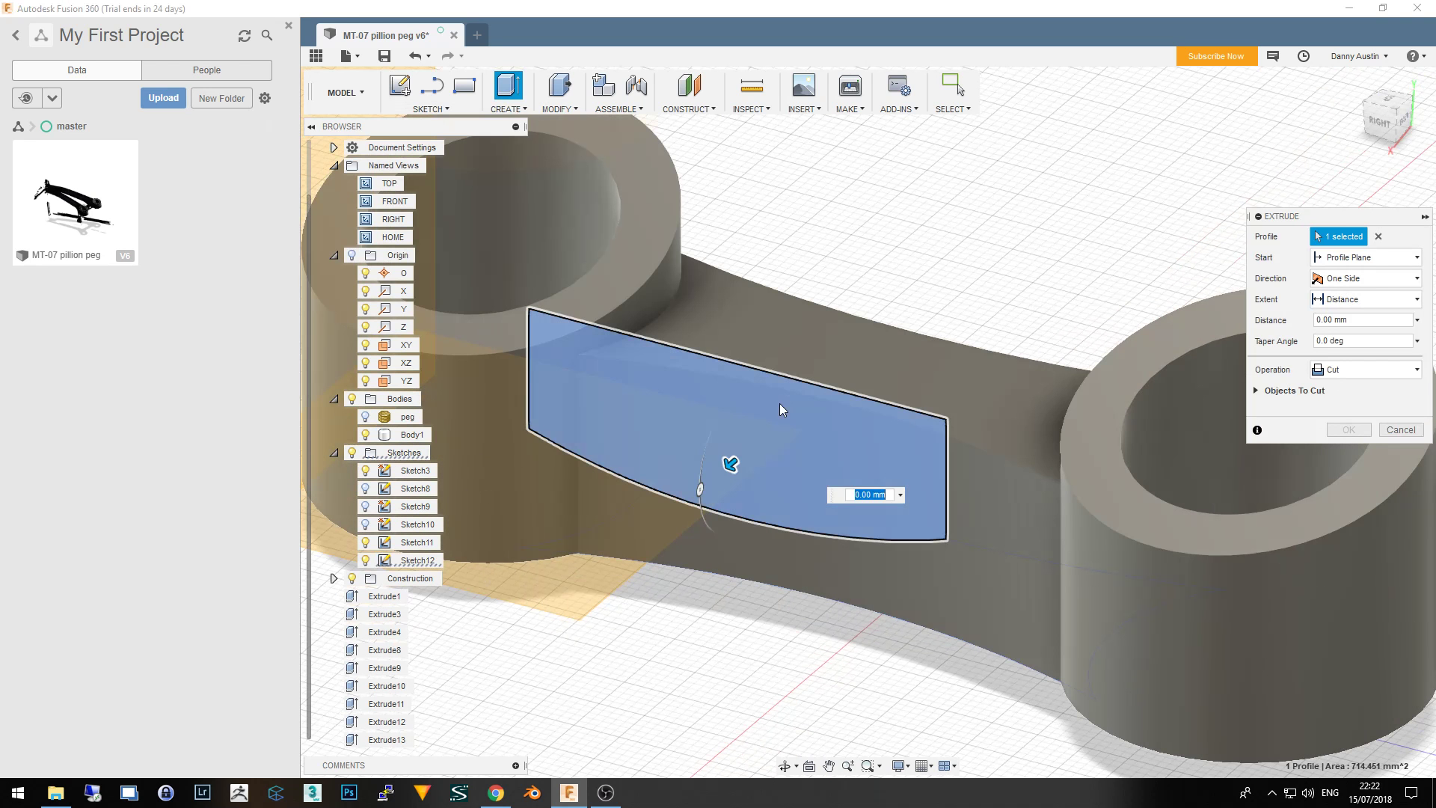
drag(730, 464, 952, 268)
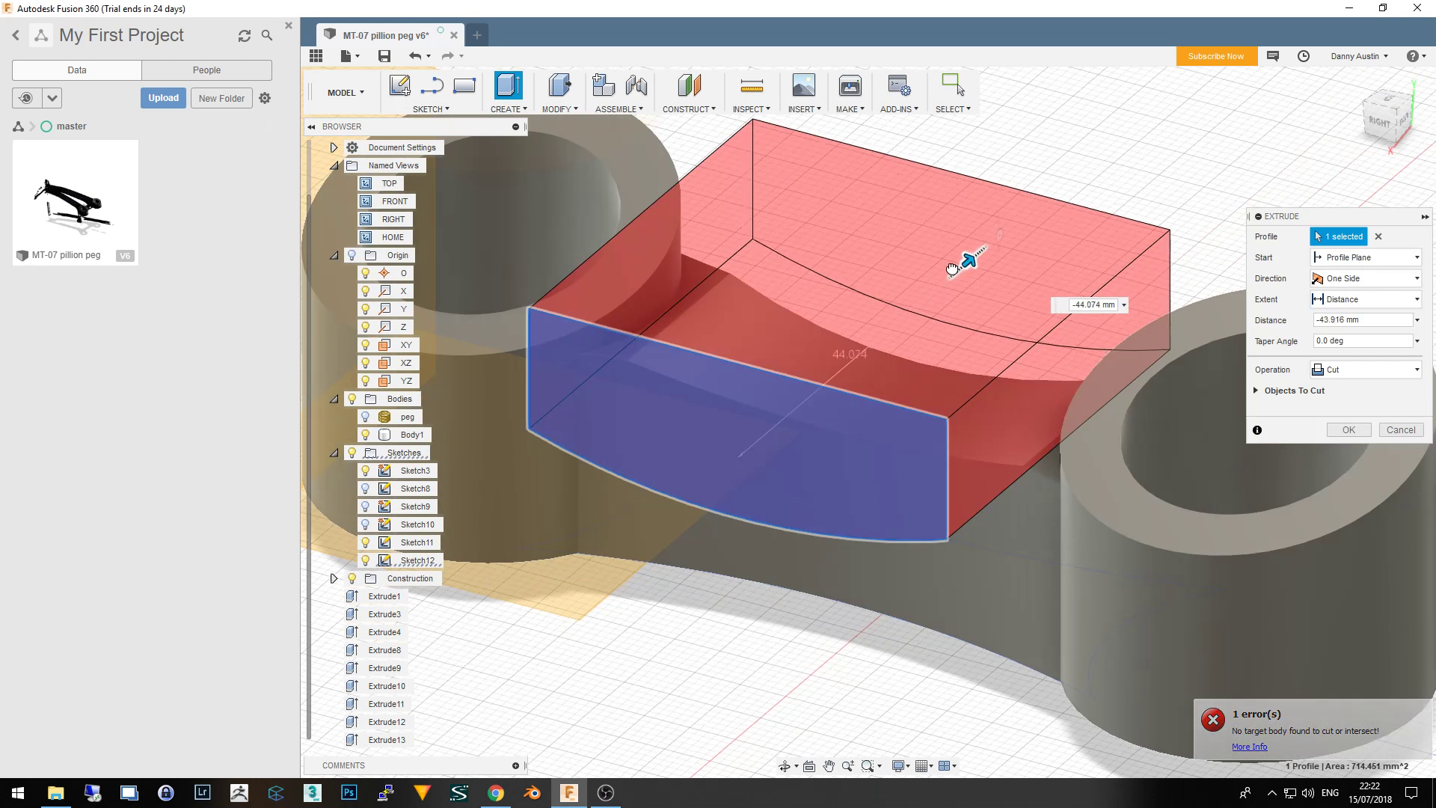
click(1350, 430)
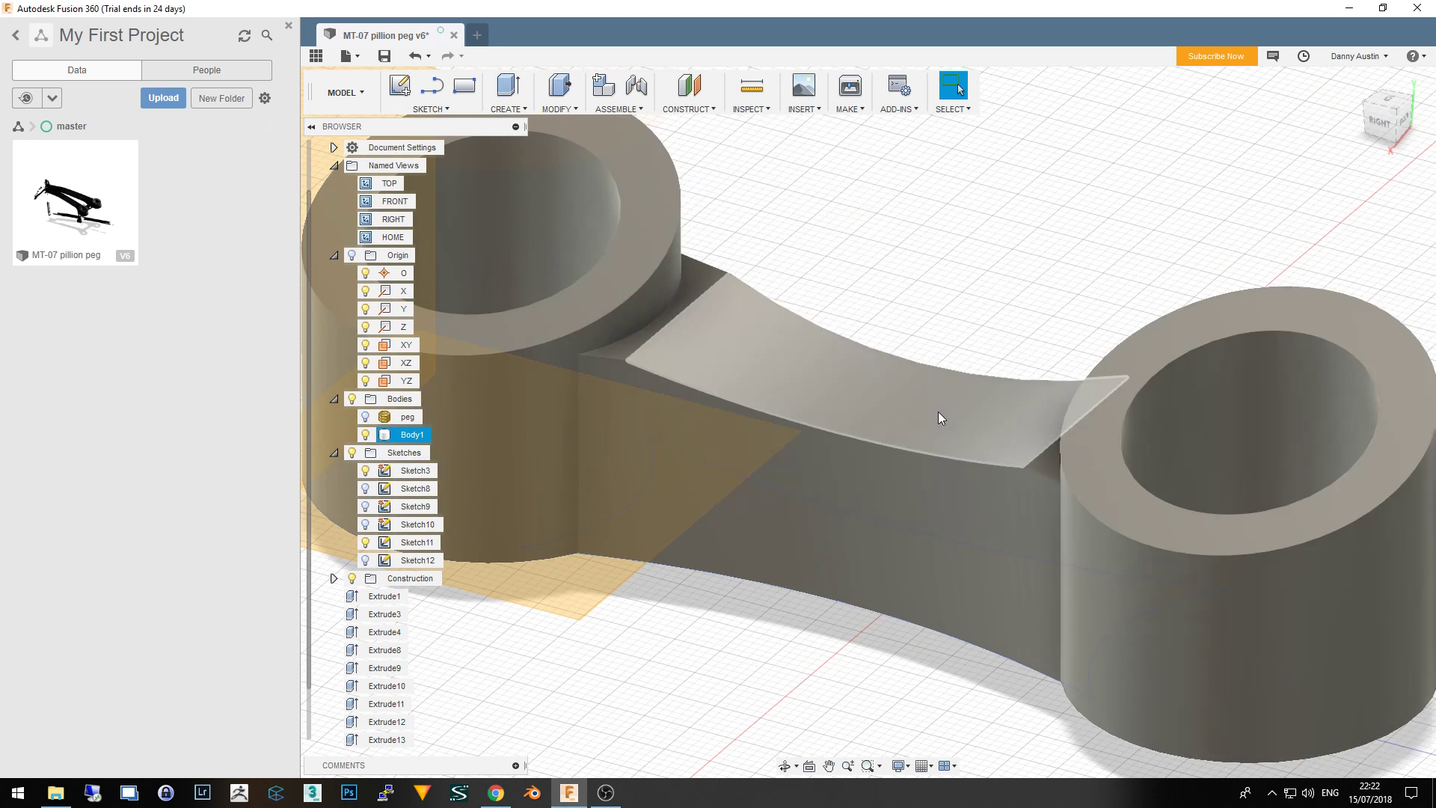
Zoom in and out to inspect the curved cut in the bridge top
scroll(890, 437, down, 5)
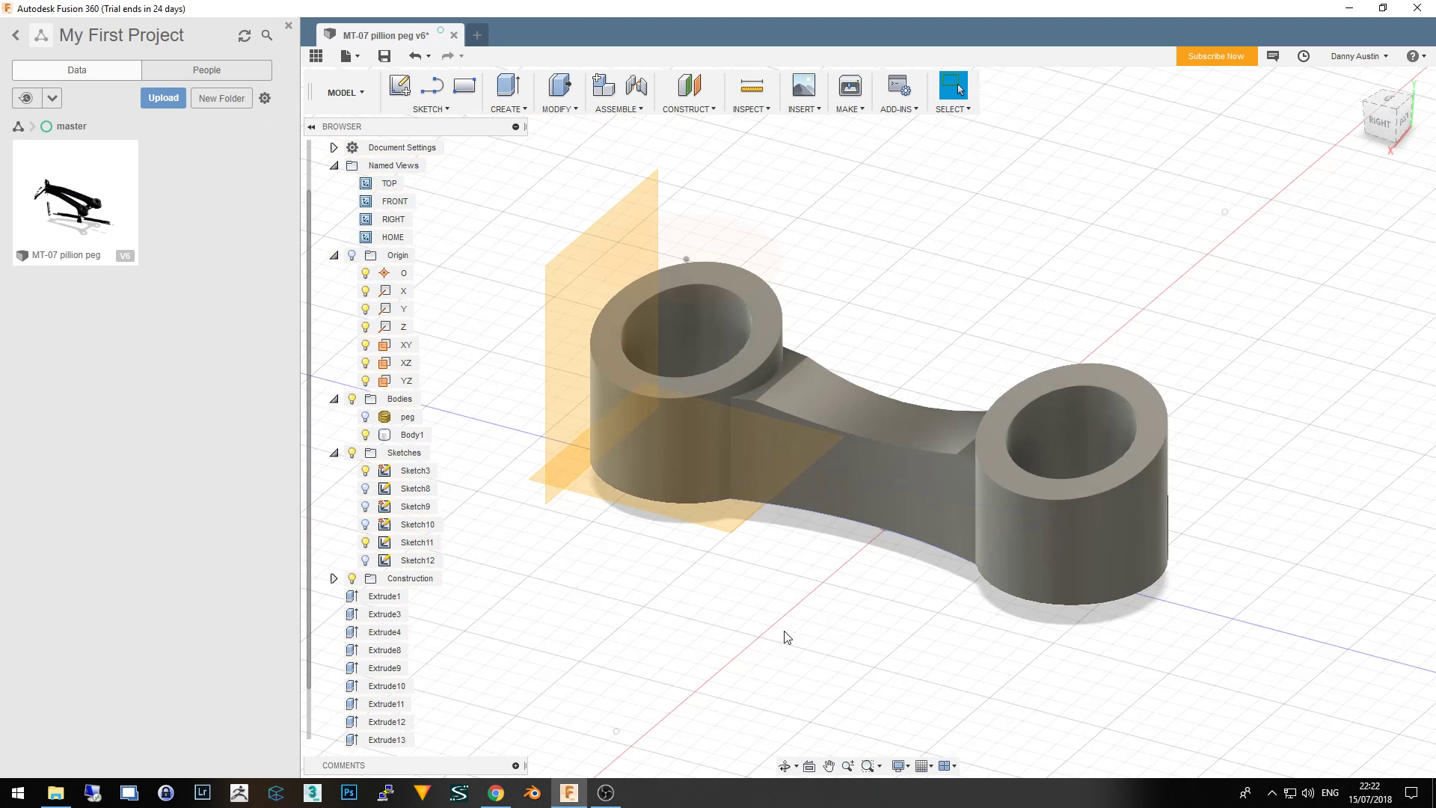
scroll(750, 609, down, 2)
scroll(723, 329, up, 4)
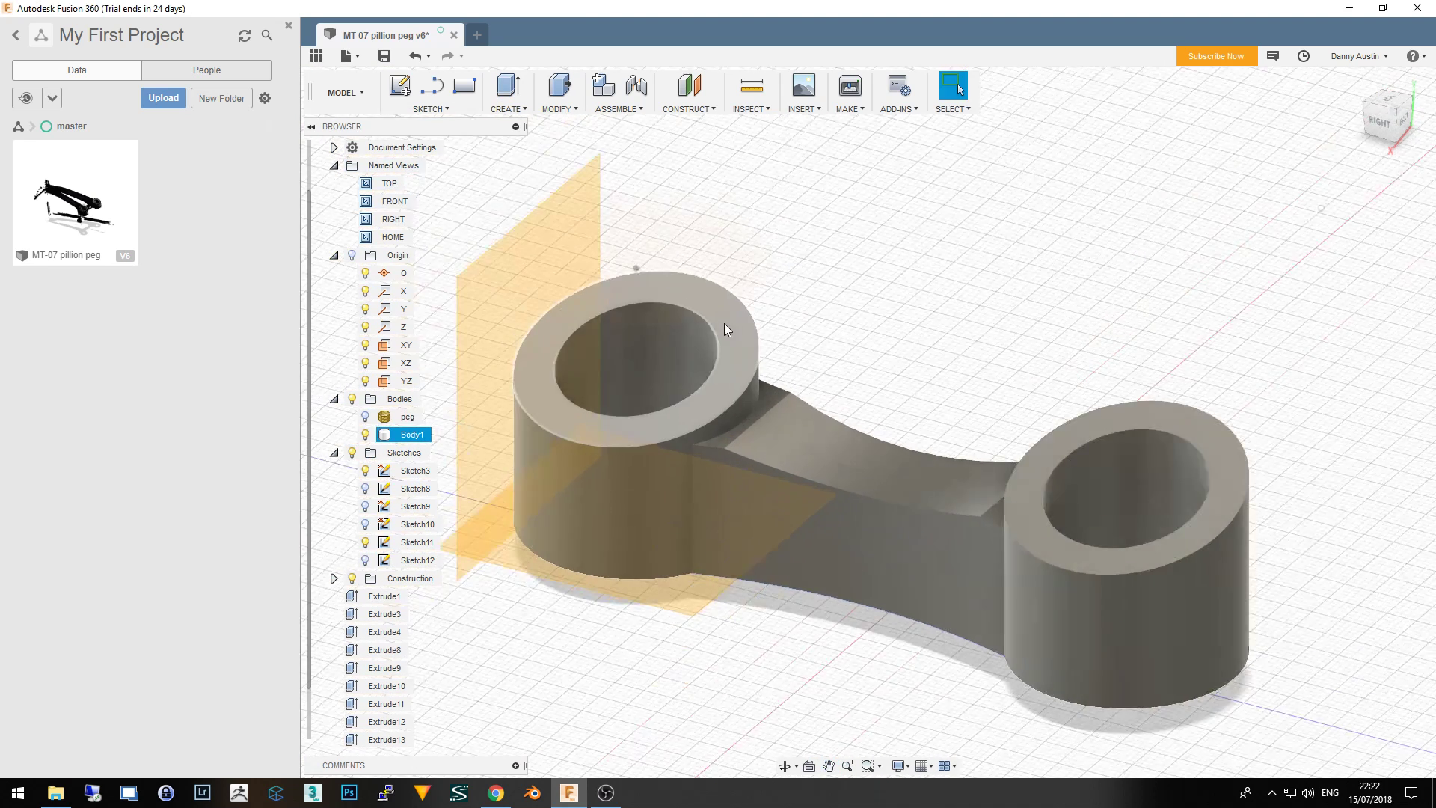
scroll(974, 352, up, 3)
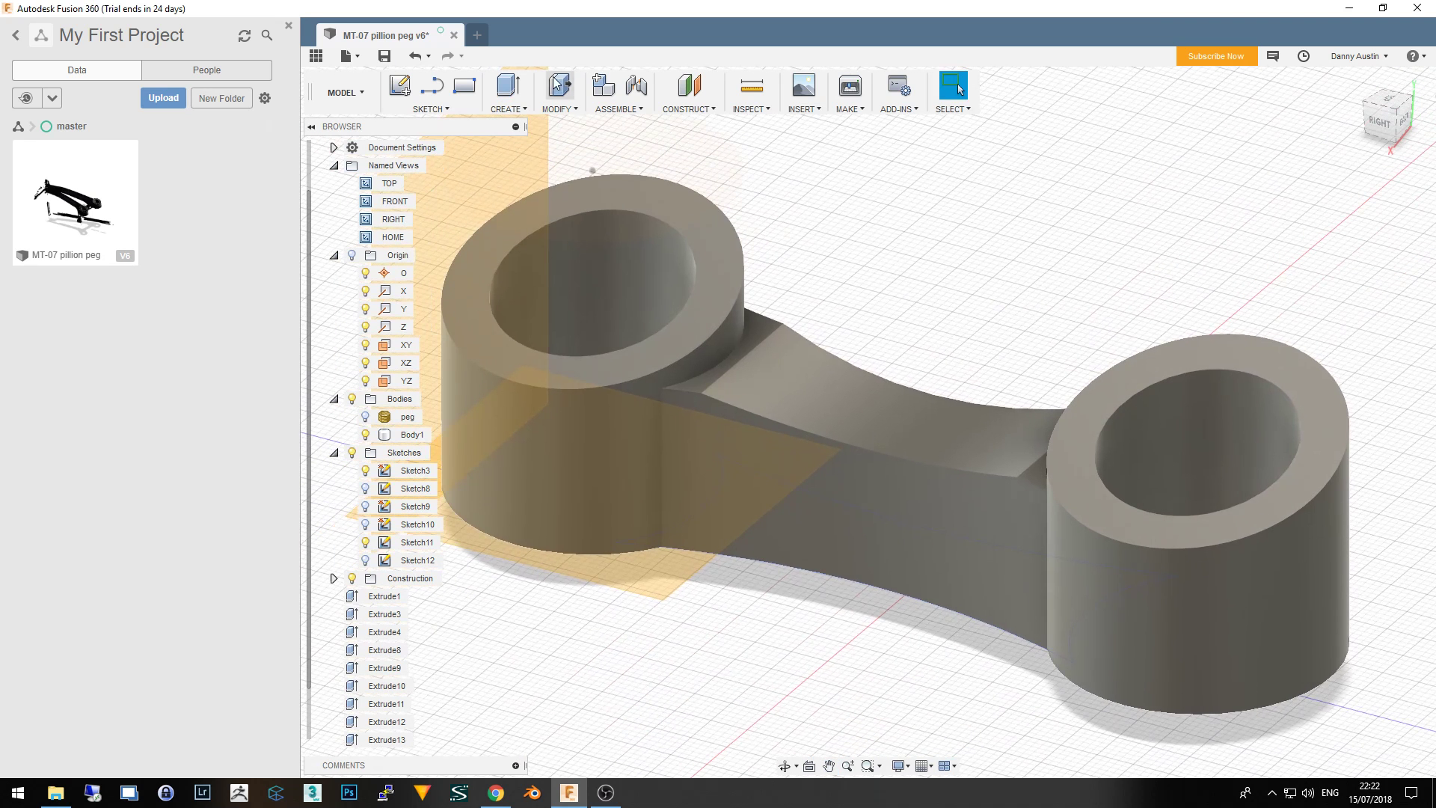
click(560, 109)
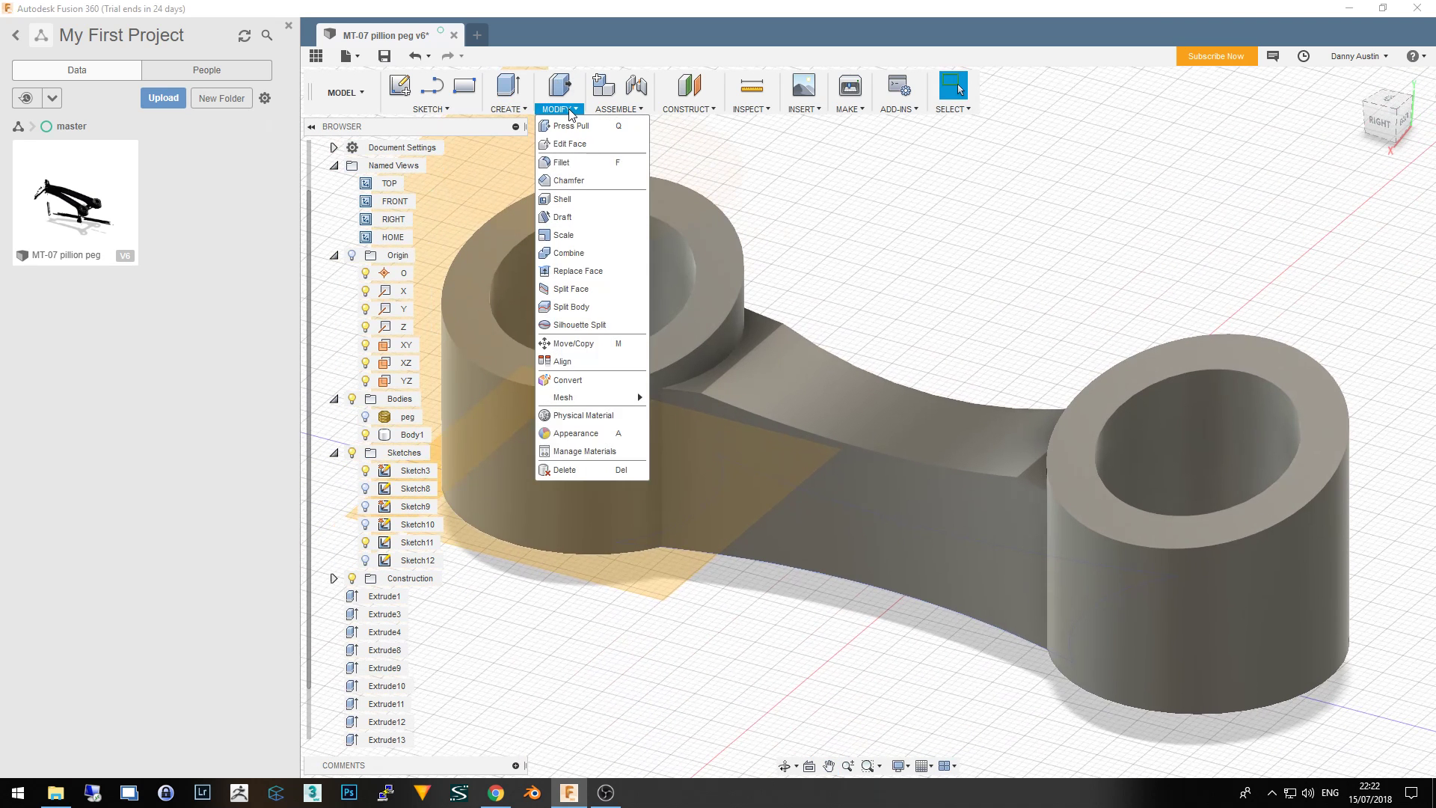
Fillet the inner and outer top rims of both bosses
click(589, 166)
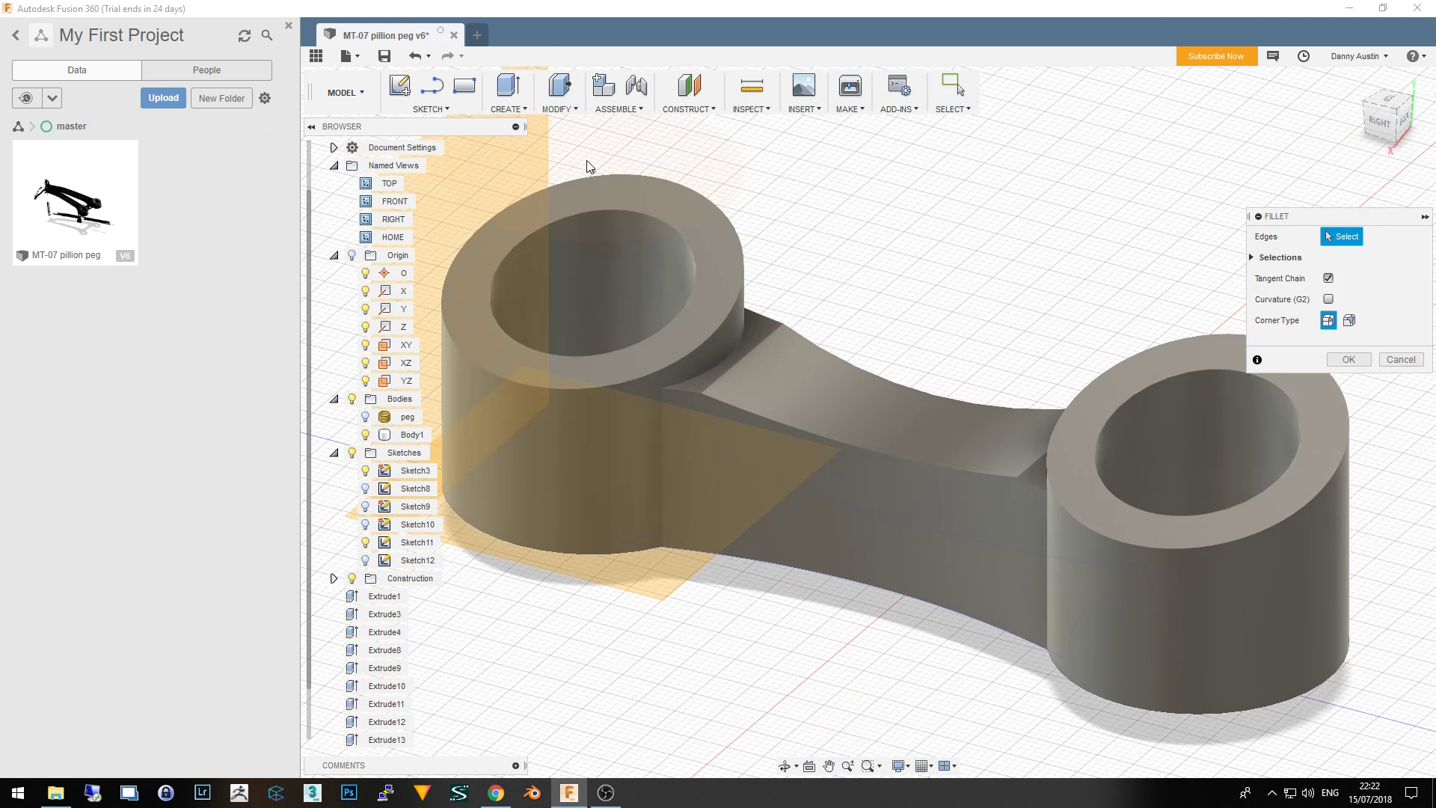
click(746, 285)
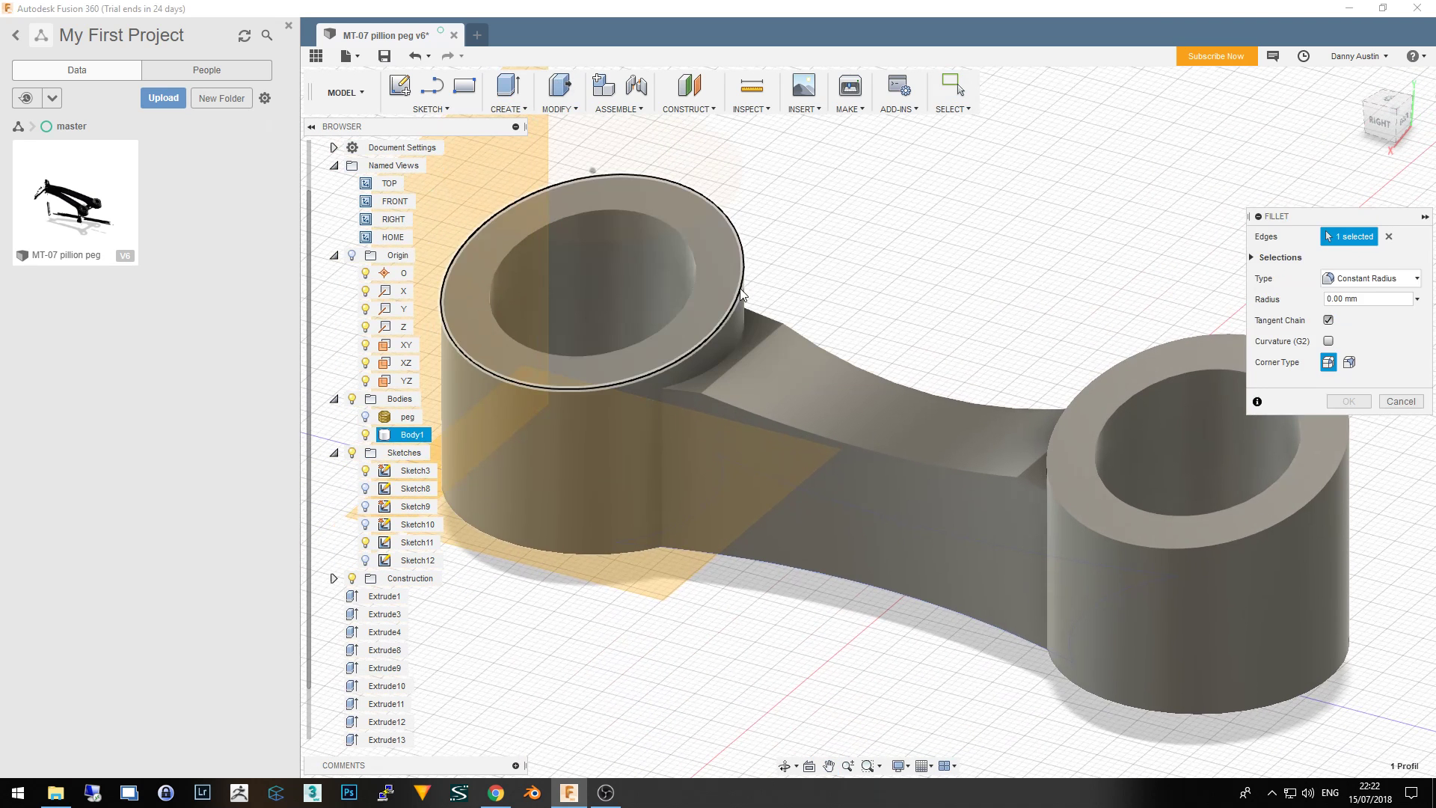
click(1082, 389)
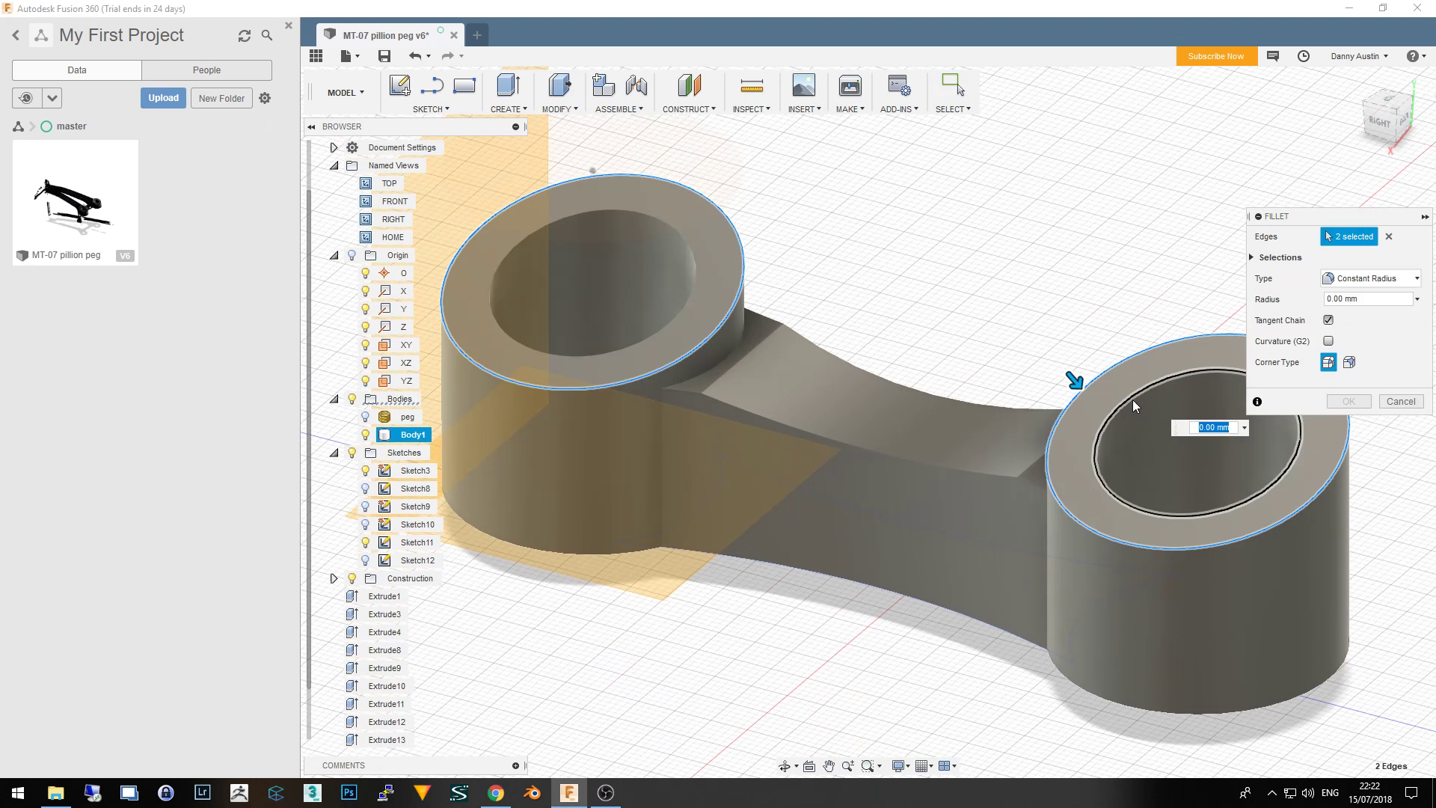
click(366, 421)
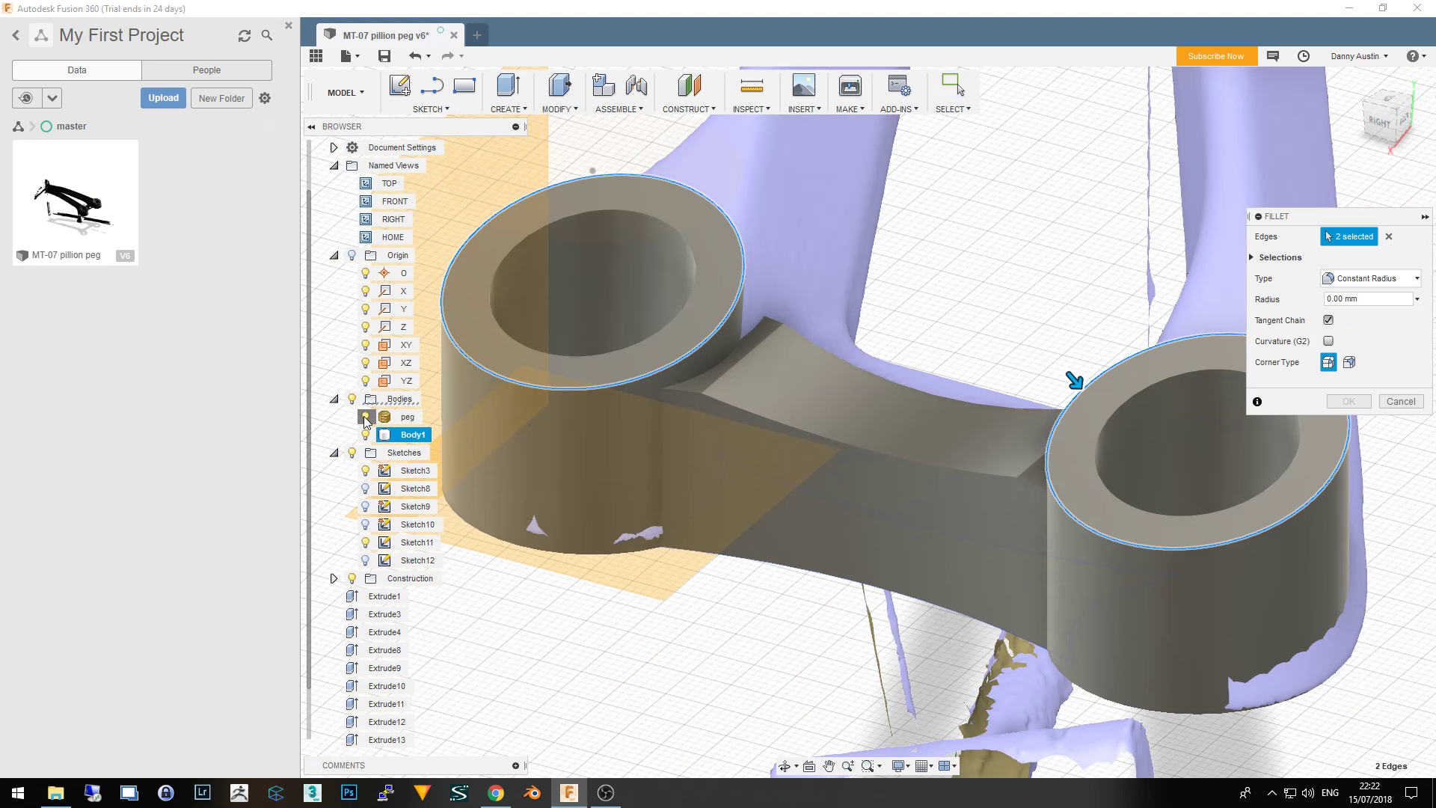
click(666, 329)
click(1105, 484)
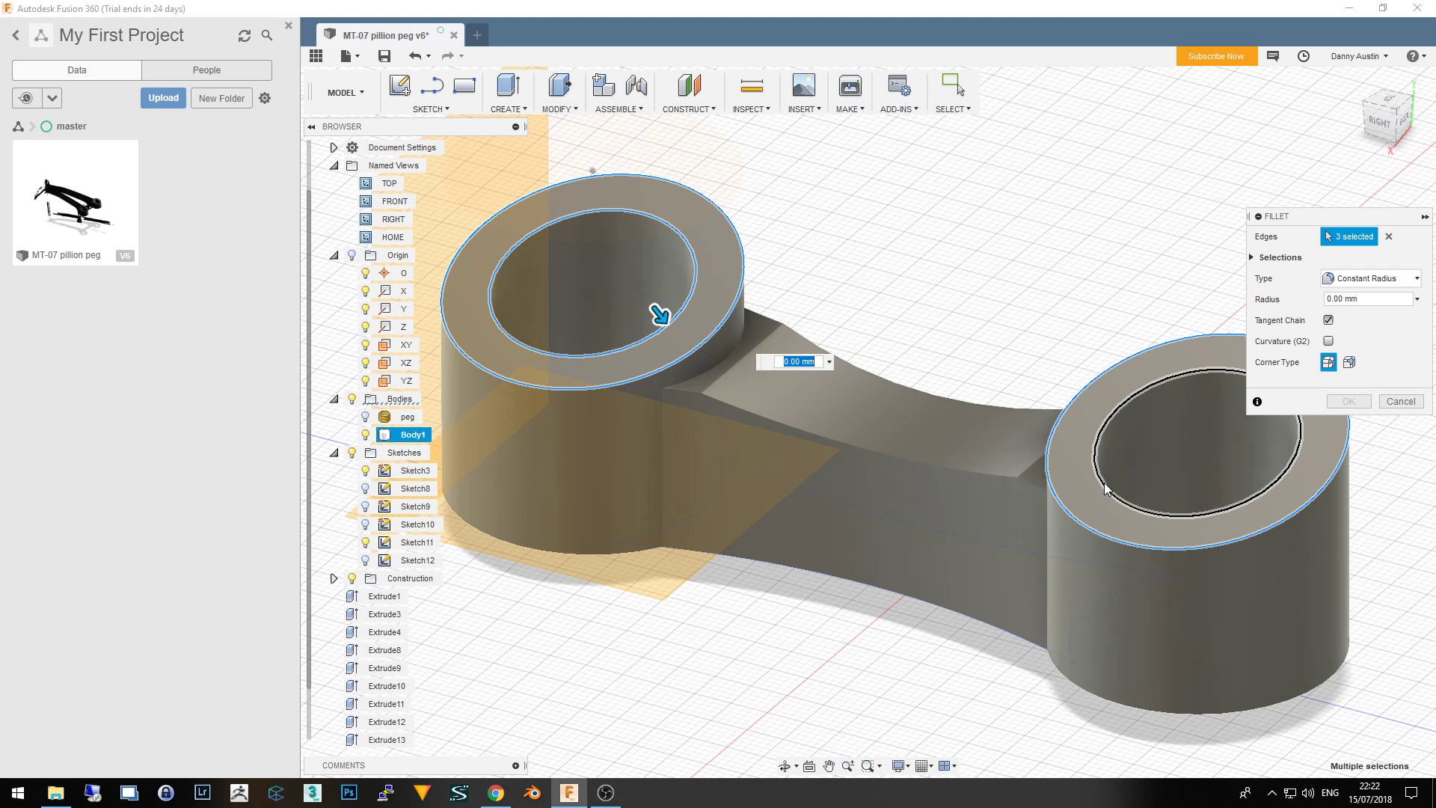
click(1417, 300)
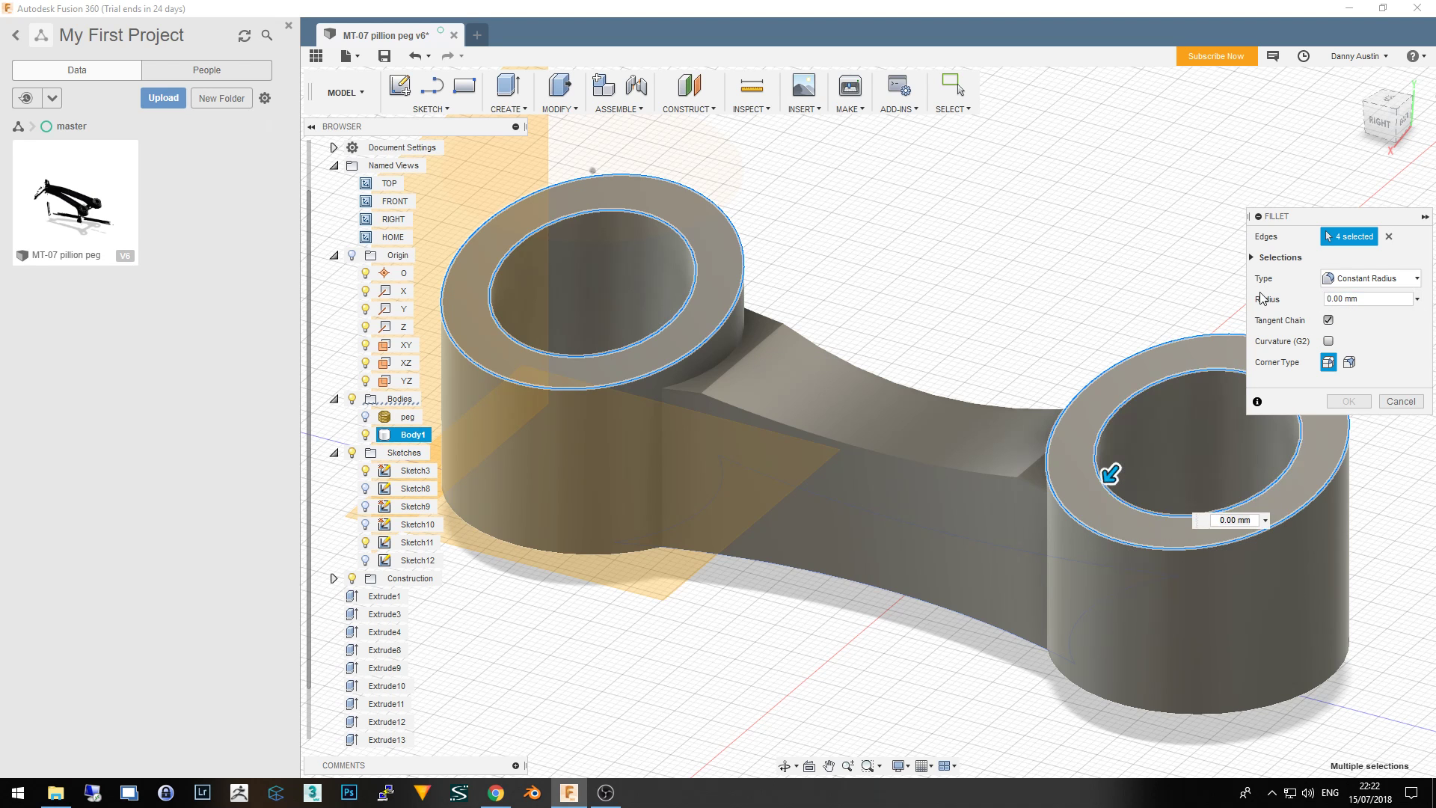
key(ctrl+a)
key(Return)
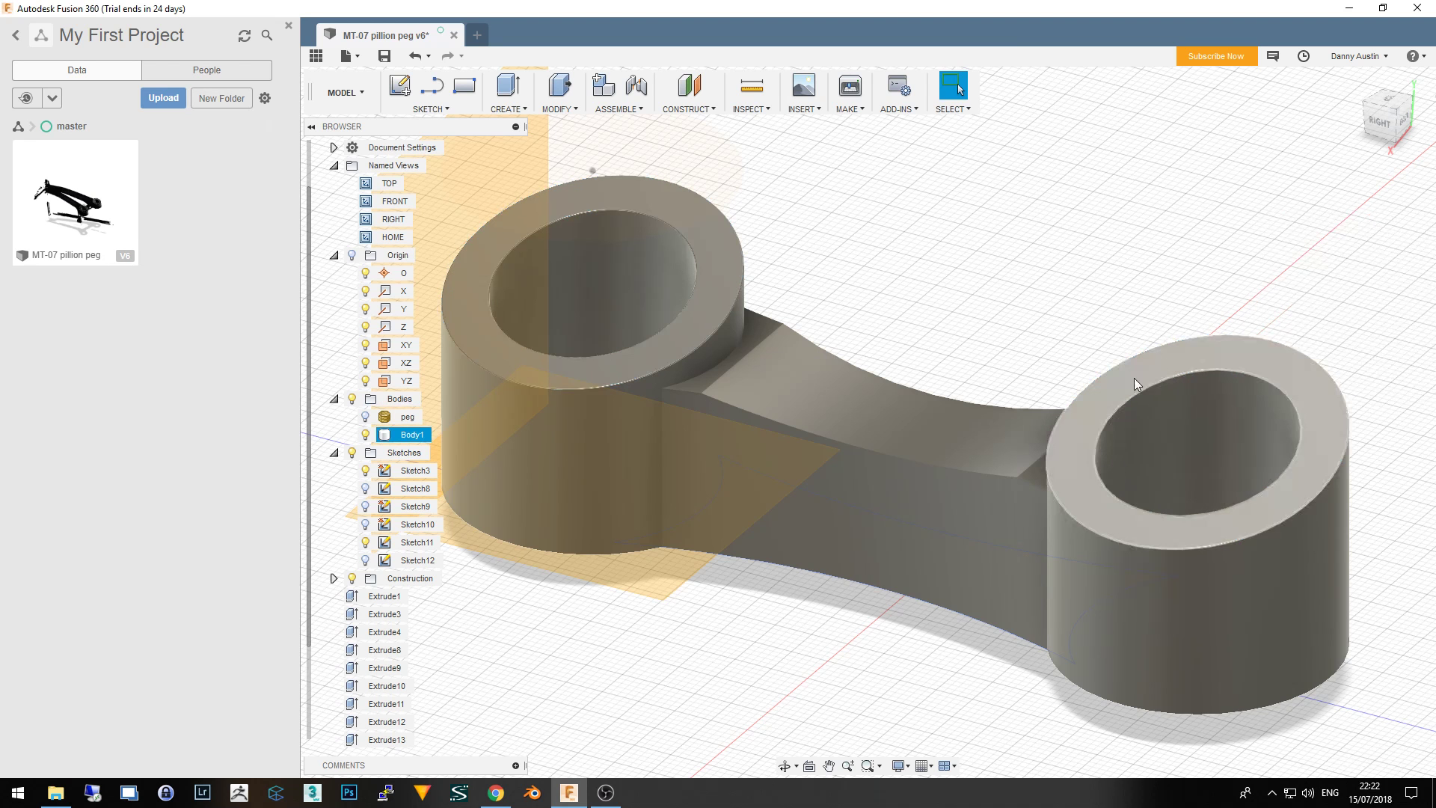
Re-edit Fillet15 from the timeline, settling on a 1.00 mm radius
middle_drag(1102, 432, 1088, 407)
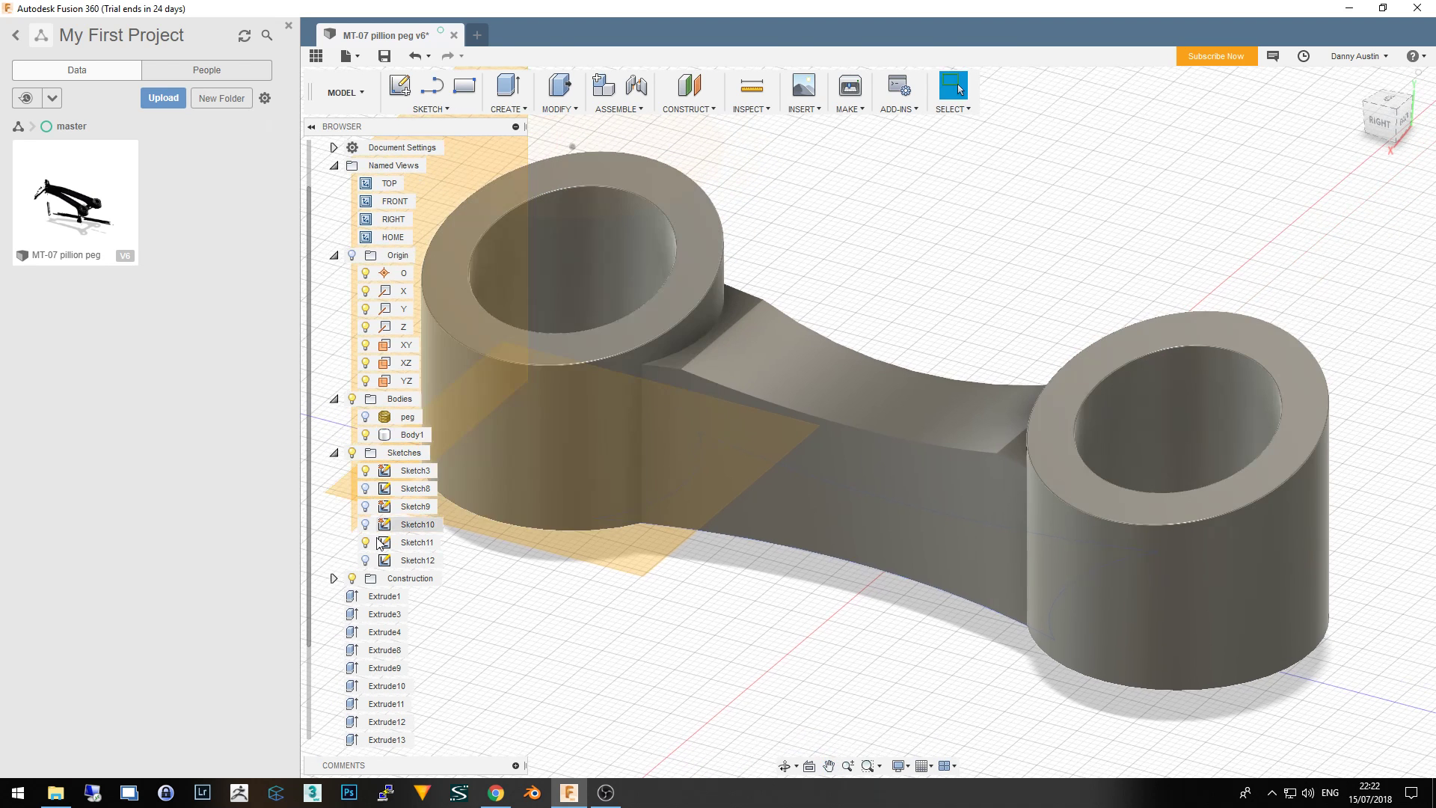
scroll(381, 729, down, 2)
double_click(383, 740)
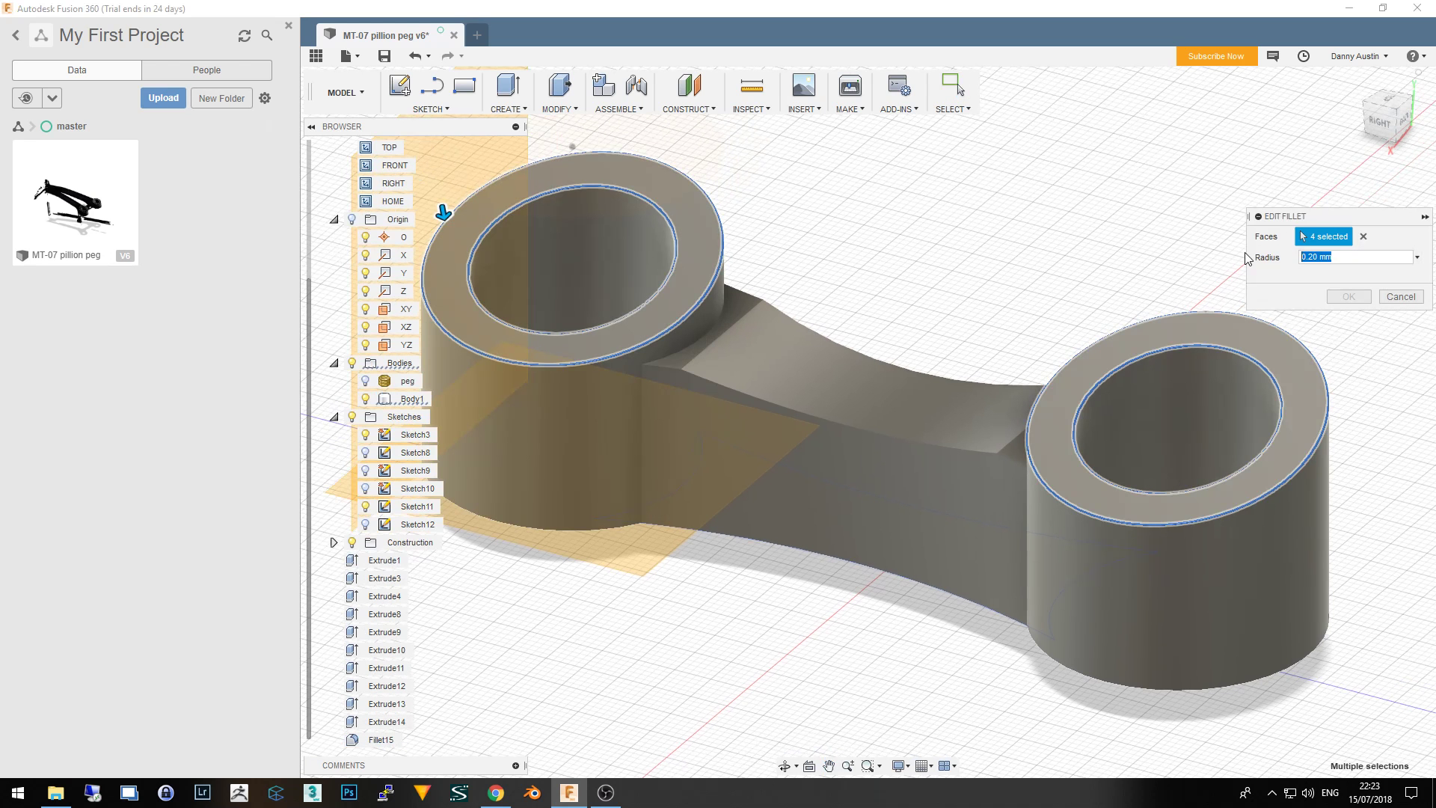
key(Return)
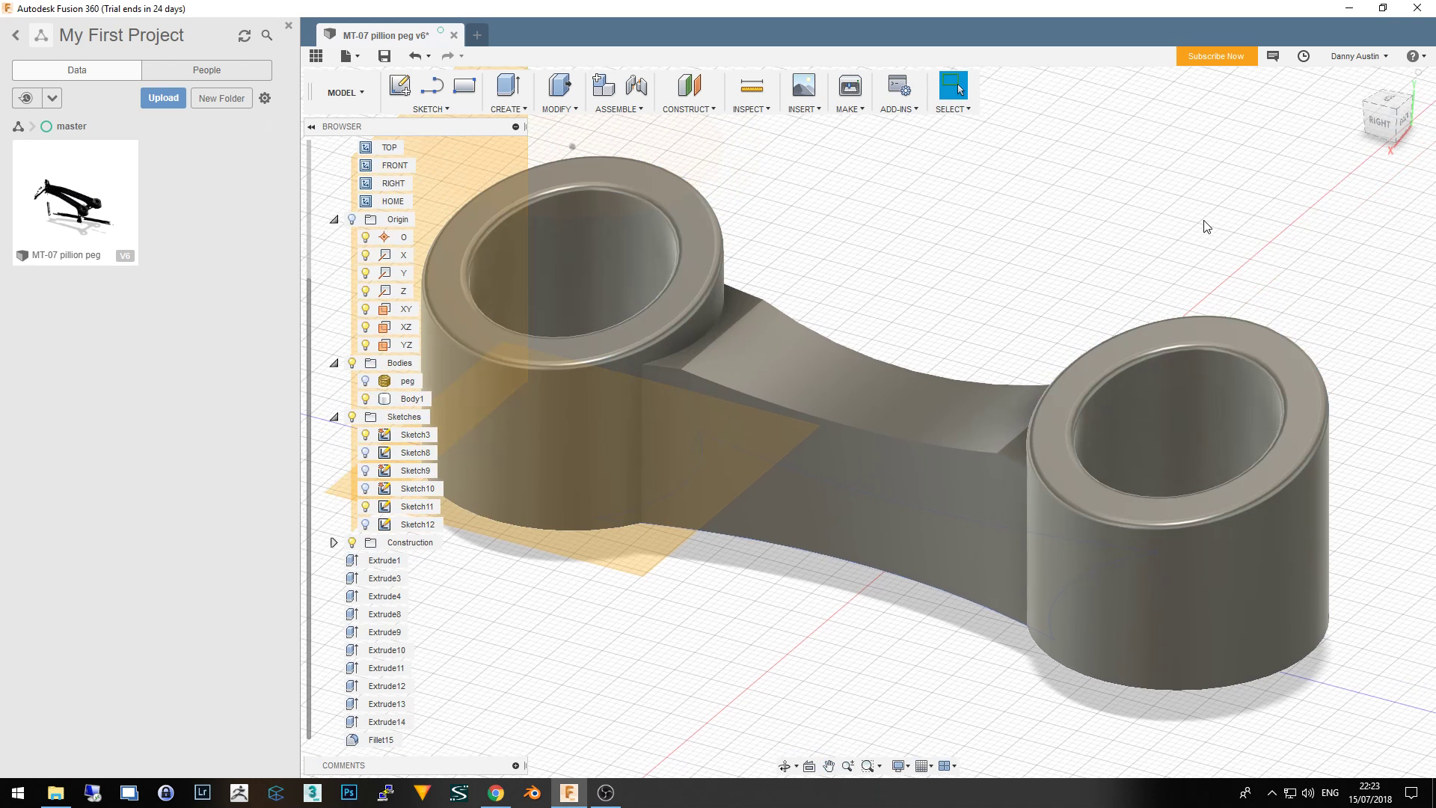
middle_drag(1030, 204, 887, 218)
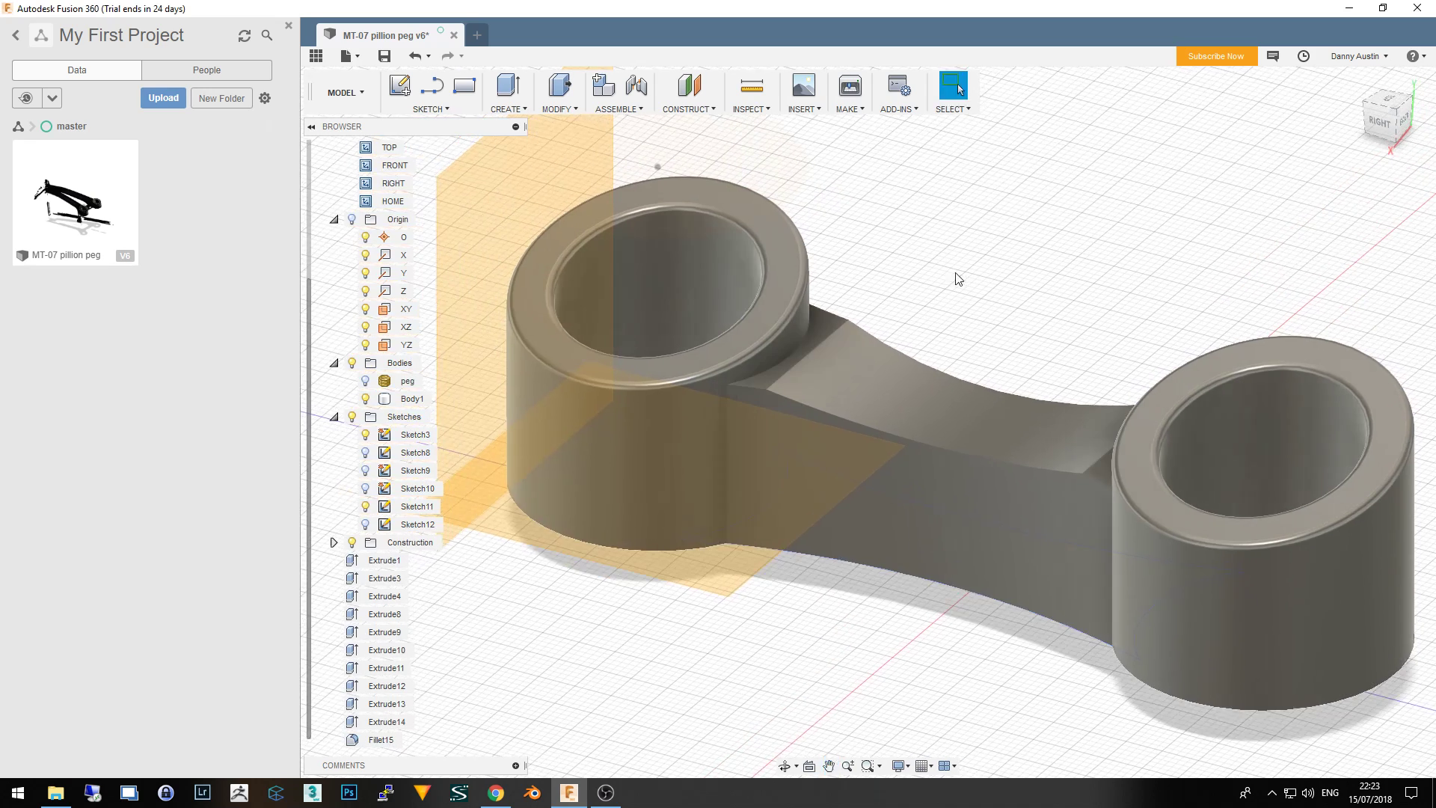
mouse_move(1026, 339)
shift+middle_down()
mouse_move(1047, 356)
mouse_move(1097, 325)
mouse_move(1025, 330)
shift+middle_up()
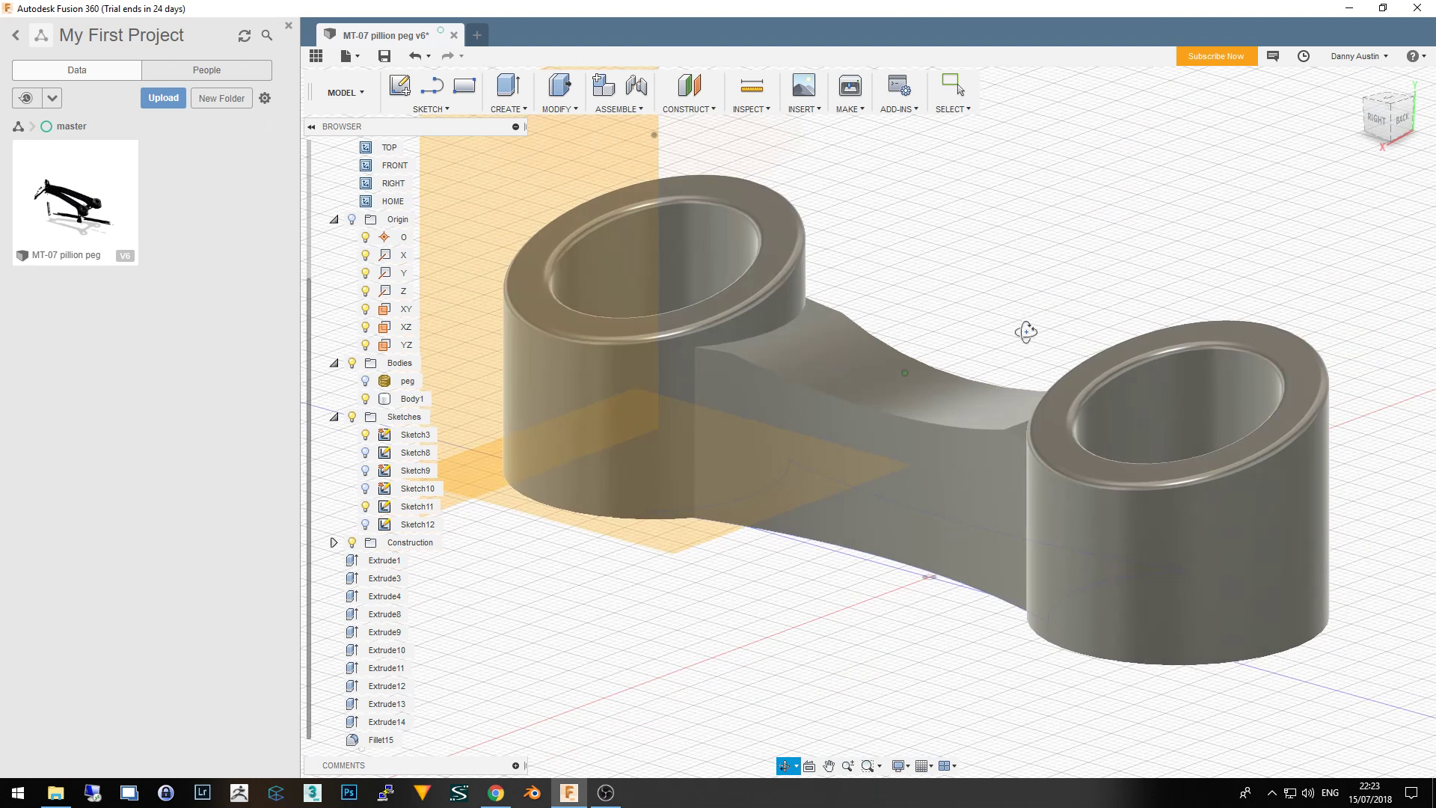
key(Escape)
double_click(382, 740)
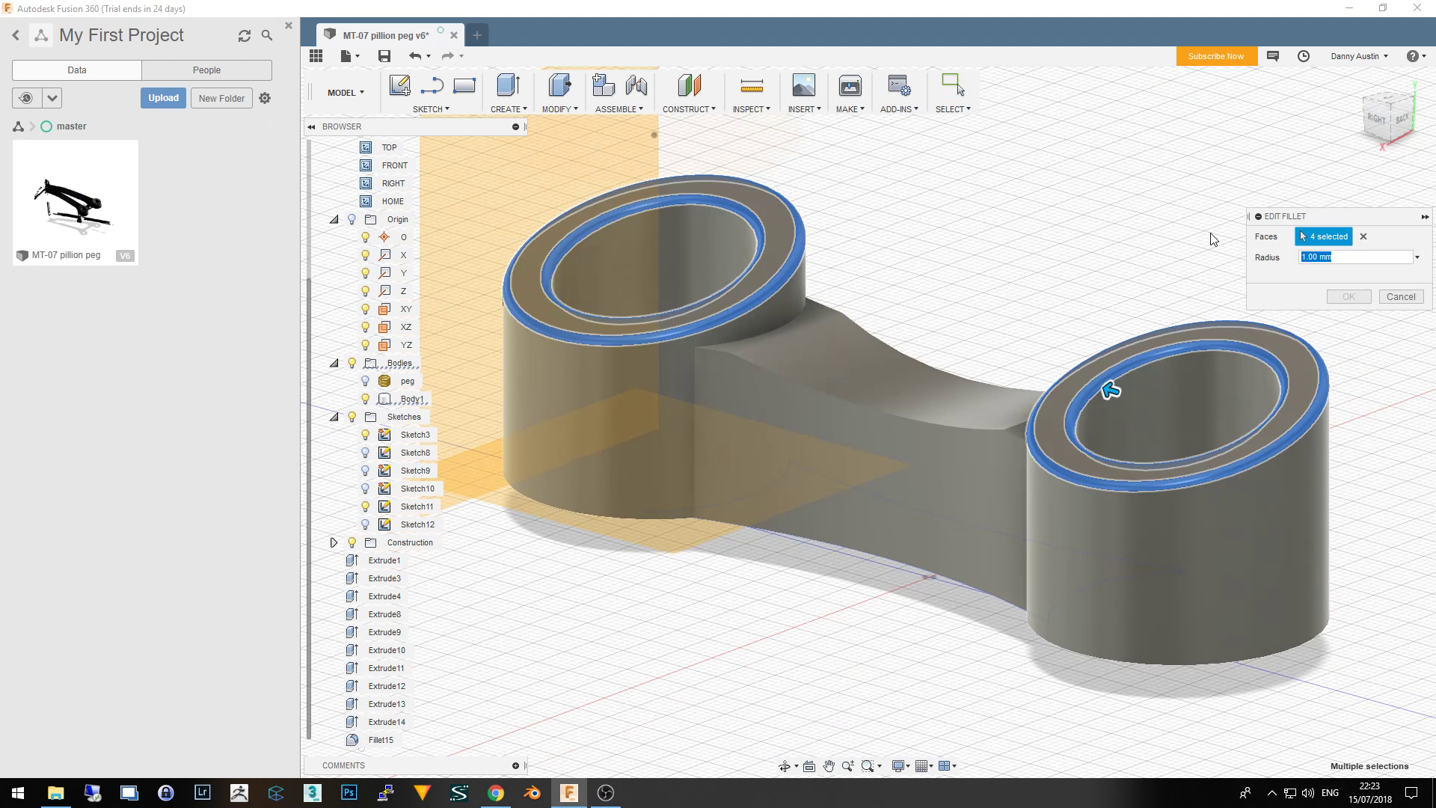
key(Return)
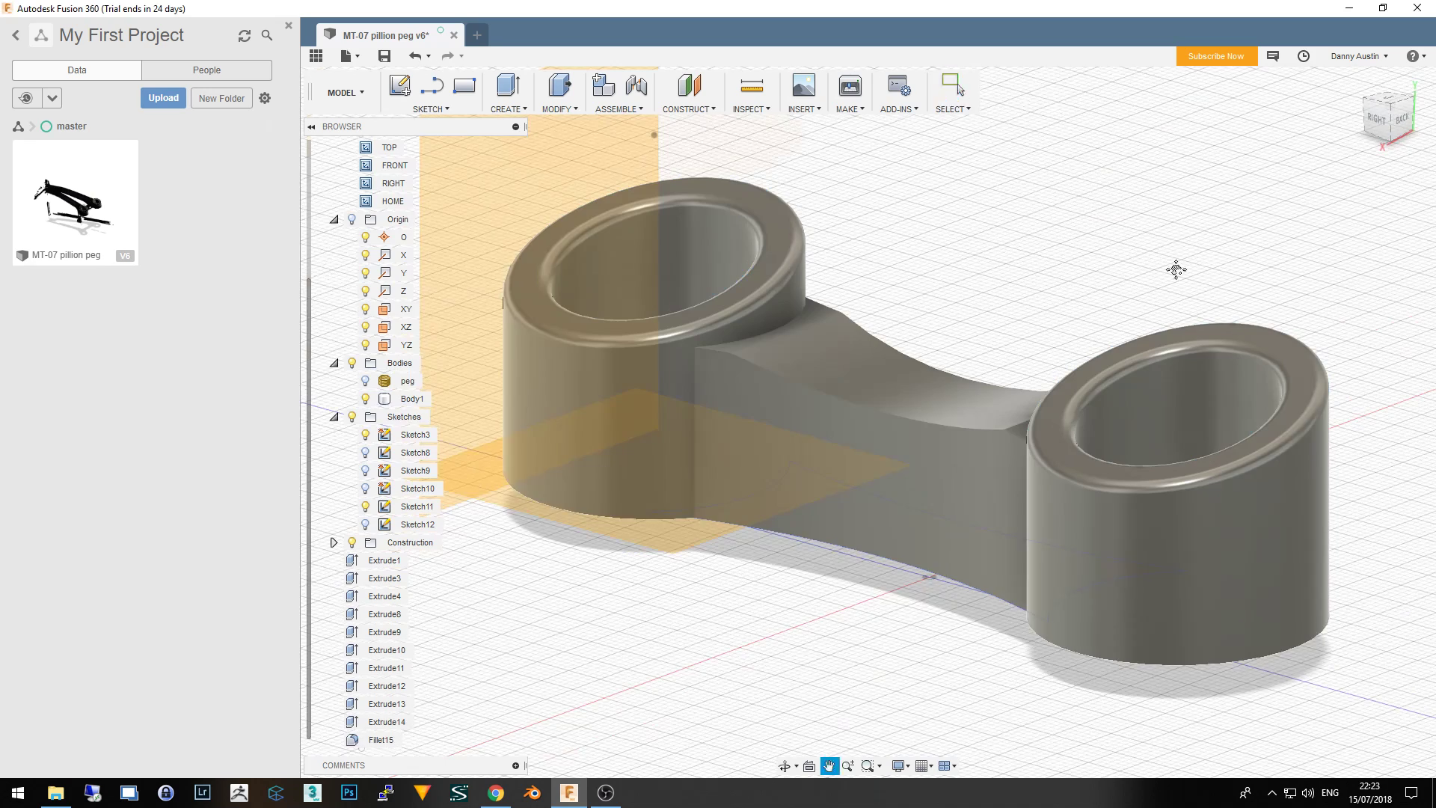
mouse_move(1084, 270)
middle_down()
mouse_move(1089, 256)
mouse_move(1085, 369)
middle_up()
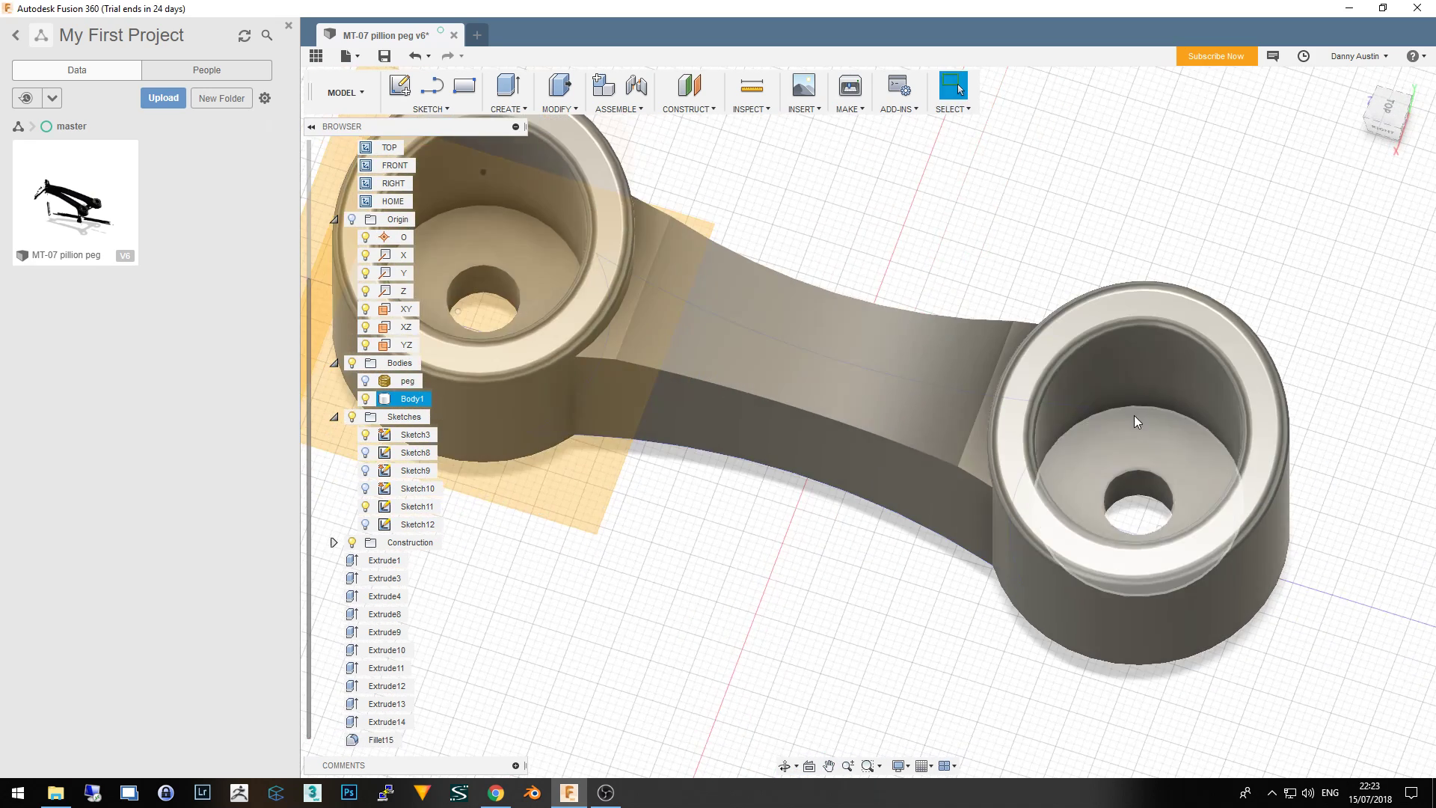
Inspect the bracket from below, select its bridge and flat top faces, and show the Modify tools
shift+middle_drag(1133, 415, 1128, 405)
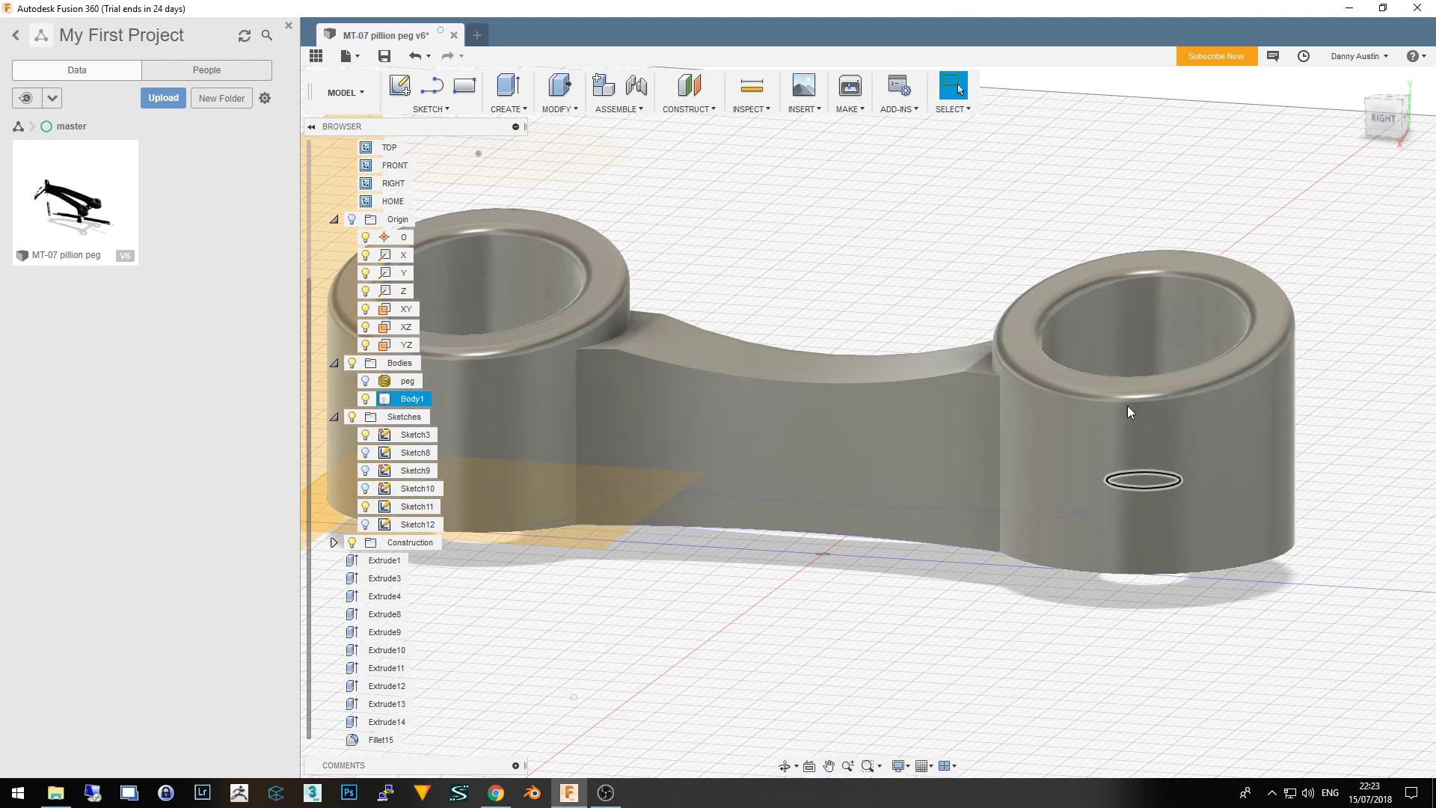
click(1074, 570)
shift+click(956, 548)
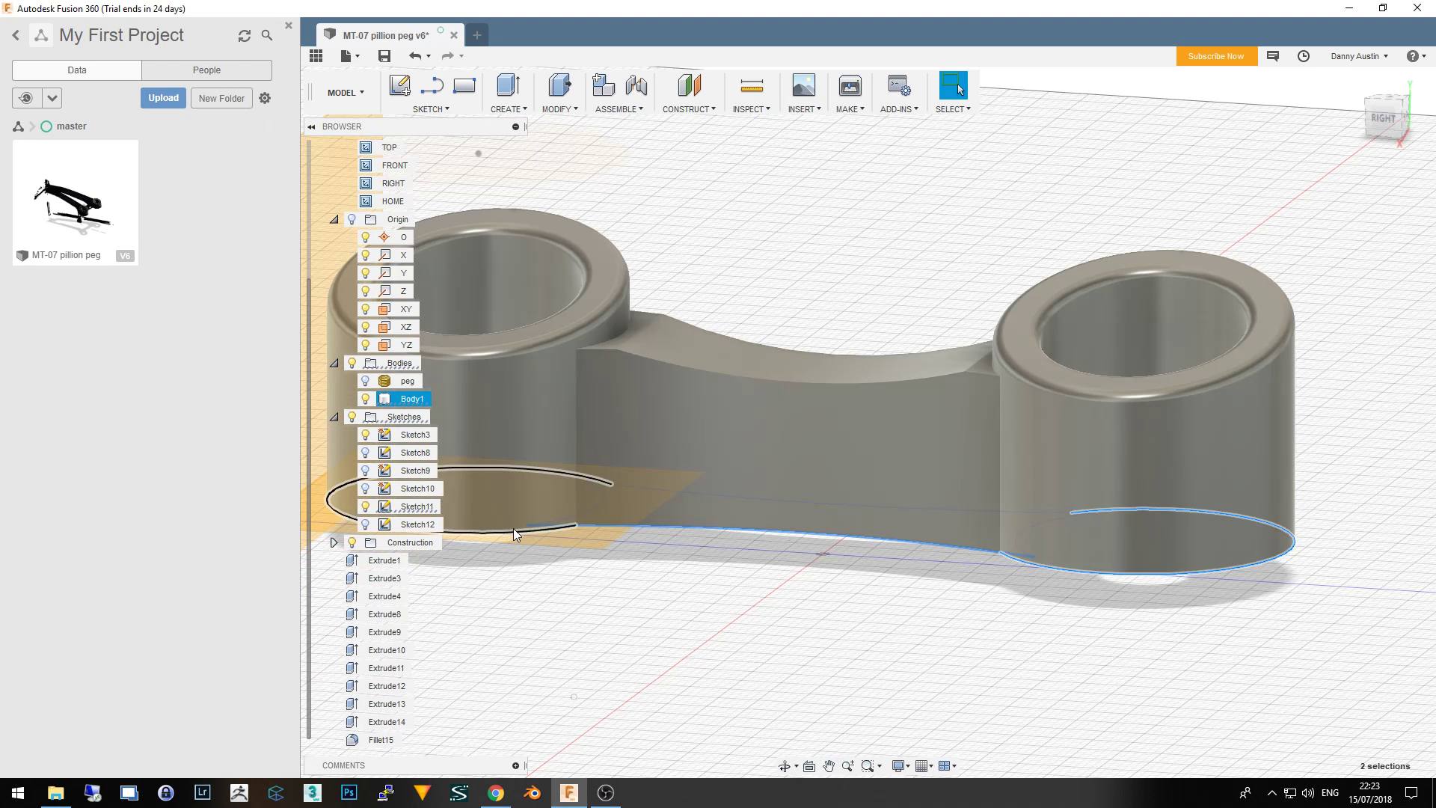
mouse_move(791, 595)
middle_down()
mouse_move(904, 516)
mouse_move(894, 481)
middle_up()
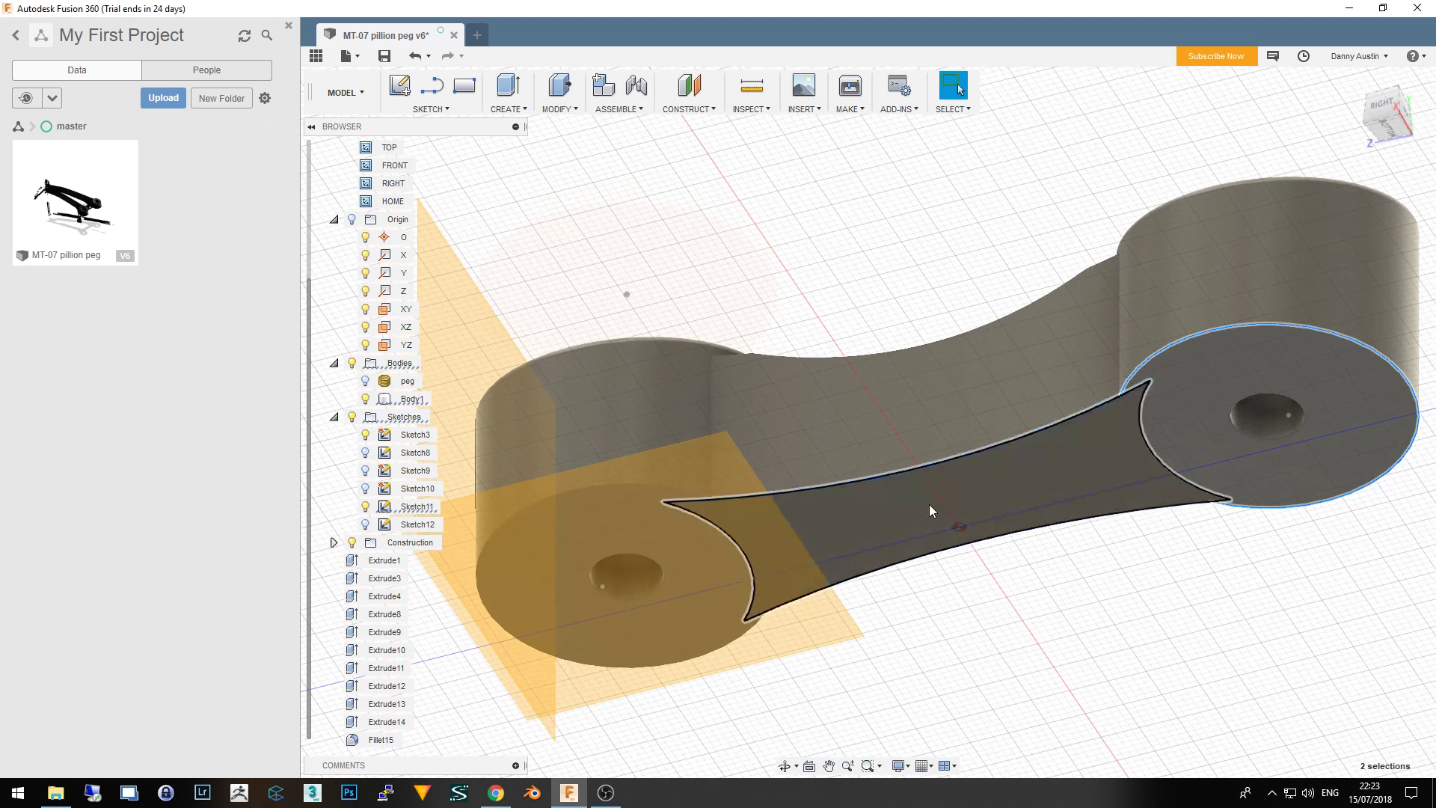
click(1083, 401)
click(1113, 395)
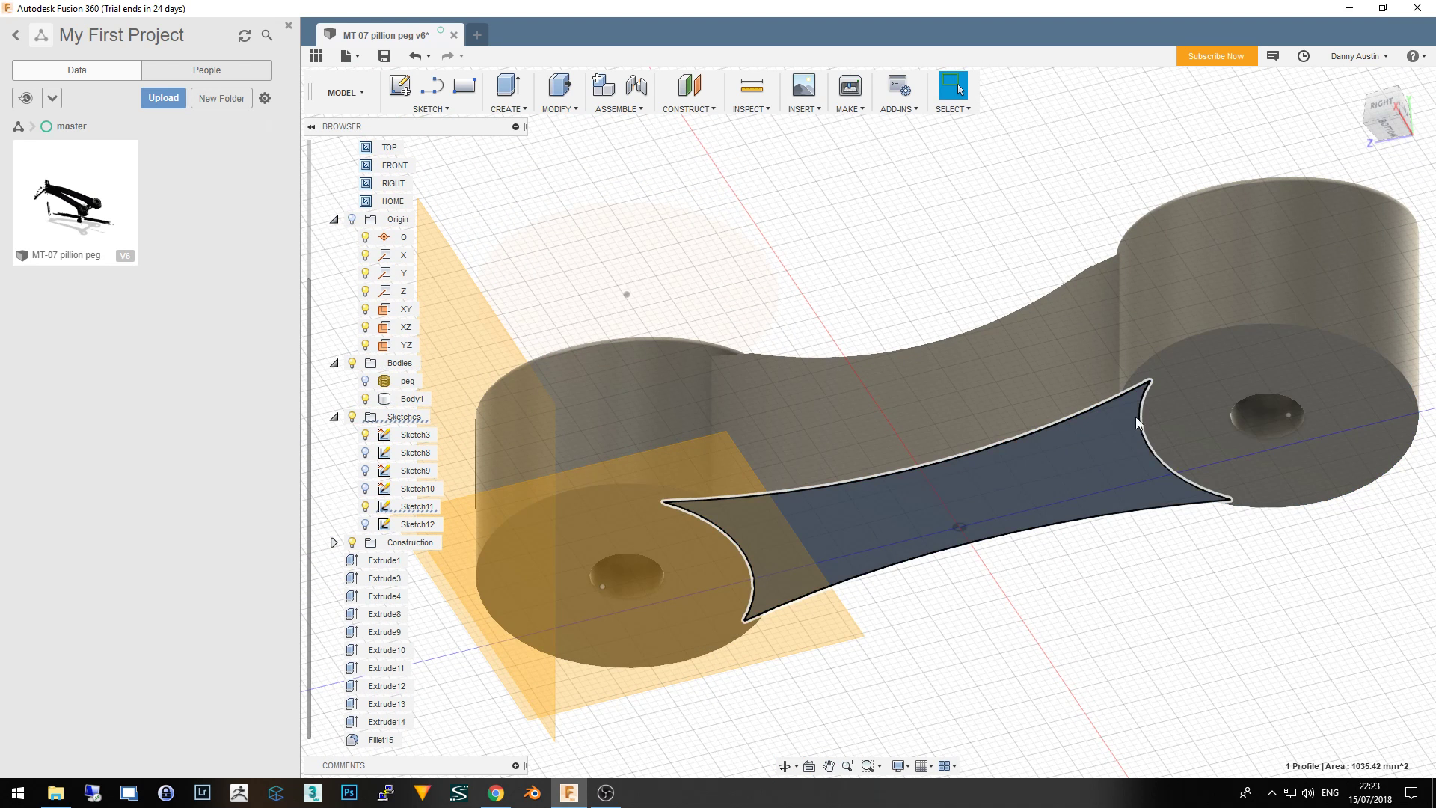
key(Escape)
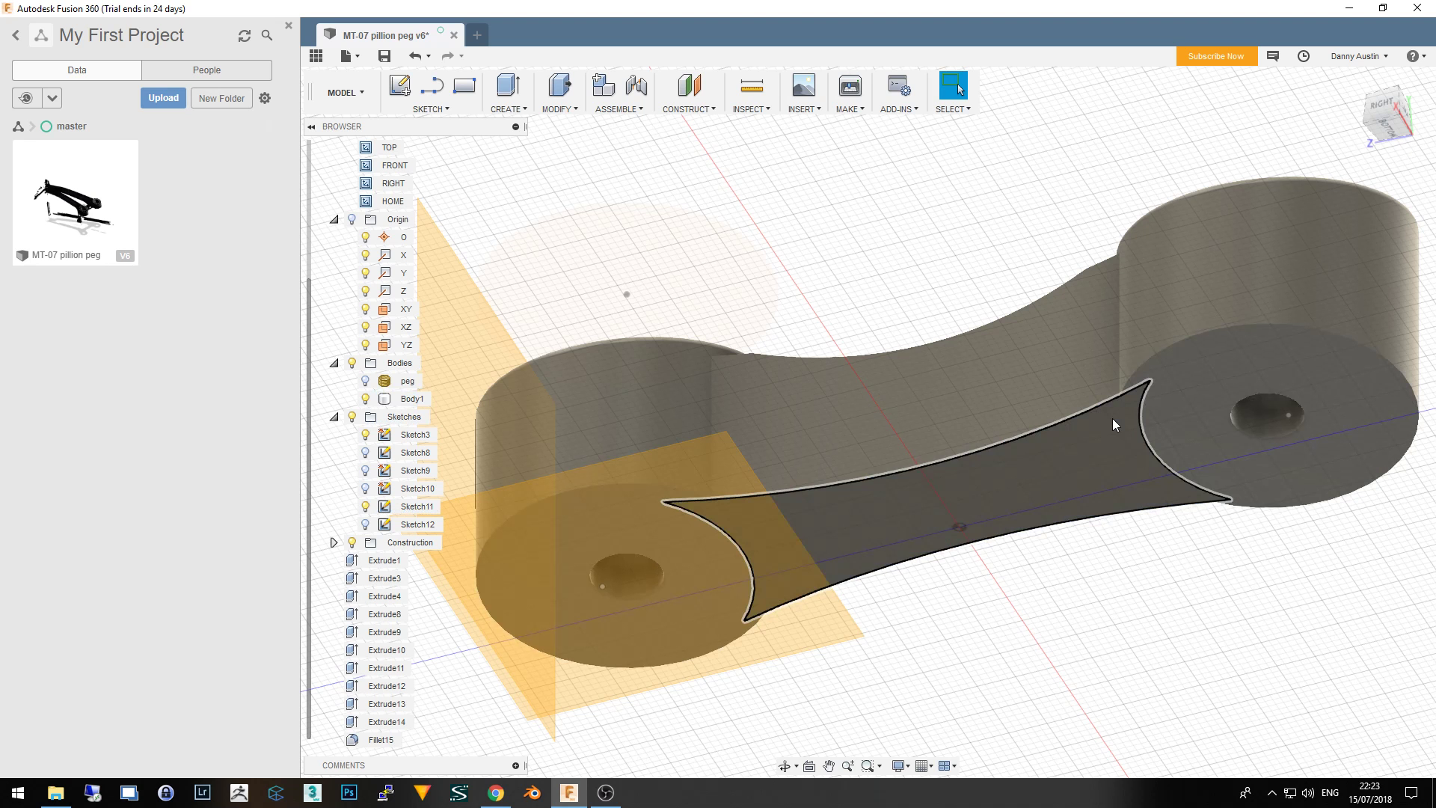
click(1070, 386)
click(1179, 405)
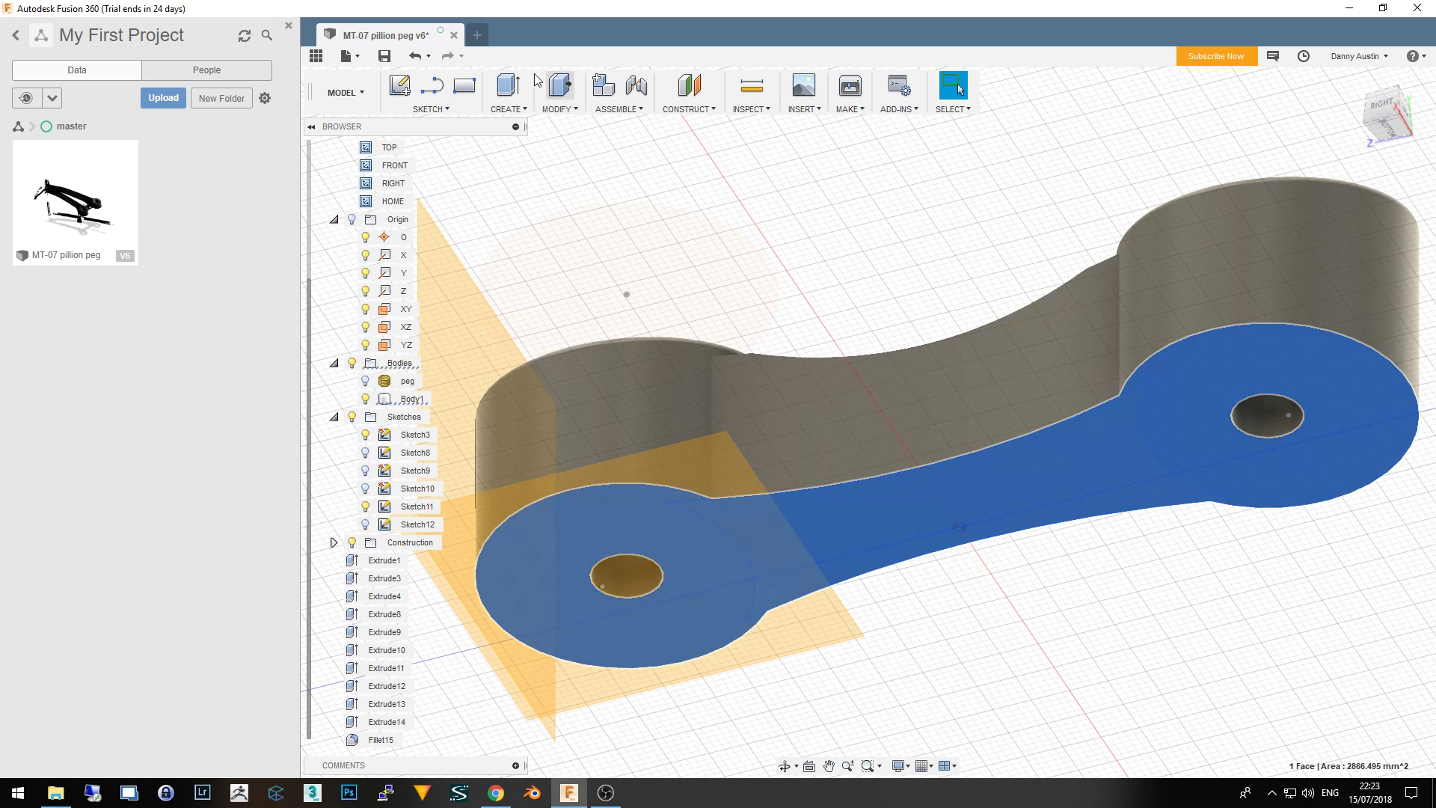
click(448, 109)
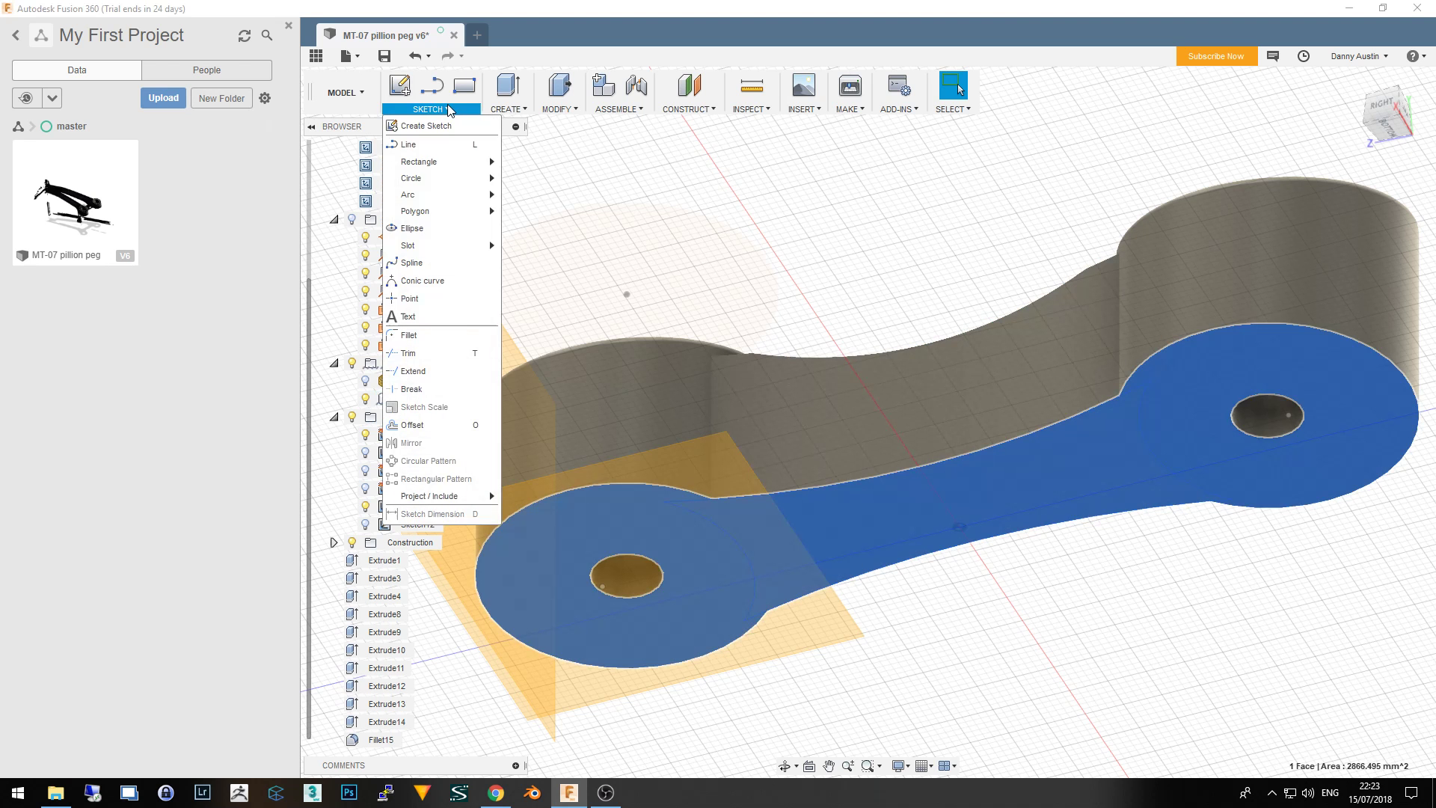
mouse_move(561, 162)
mouse_move(560, 109)
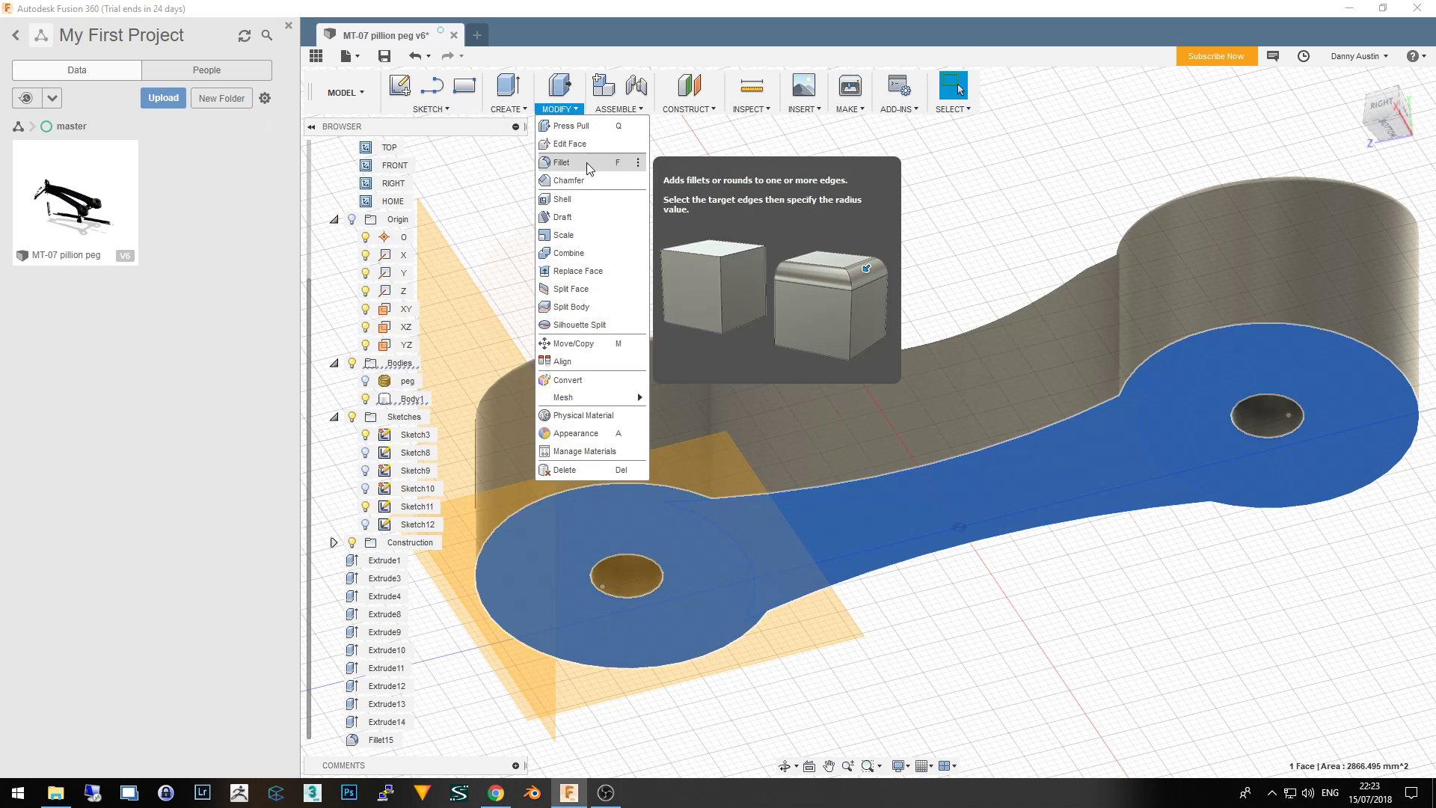
Fillet the four top outline edges of the bosses and bridge at 0.5 mm
click(587, 163)
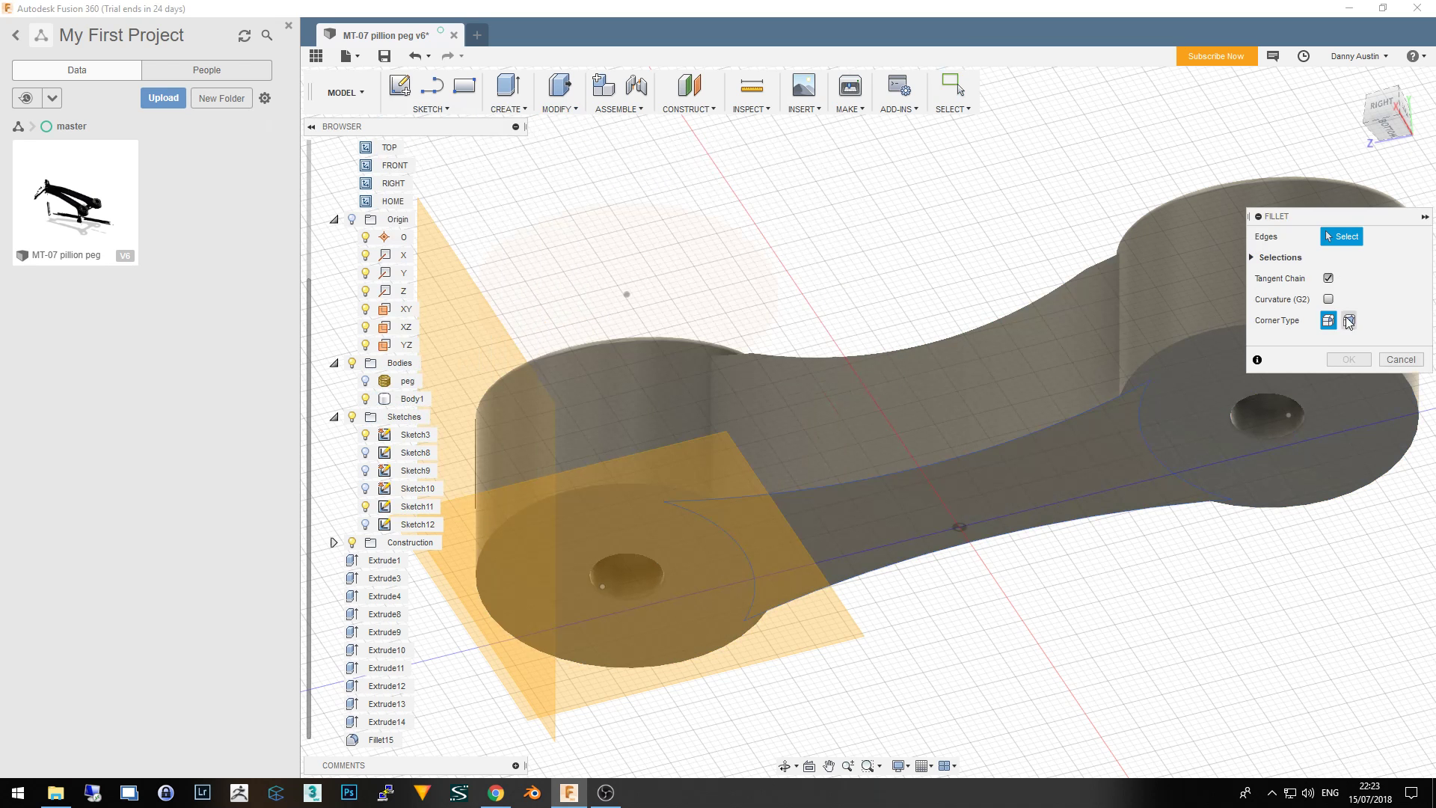
click(1132, 380)
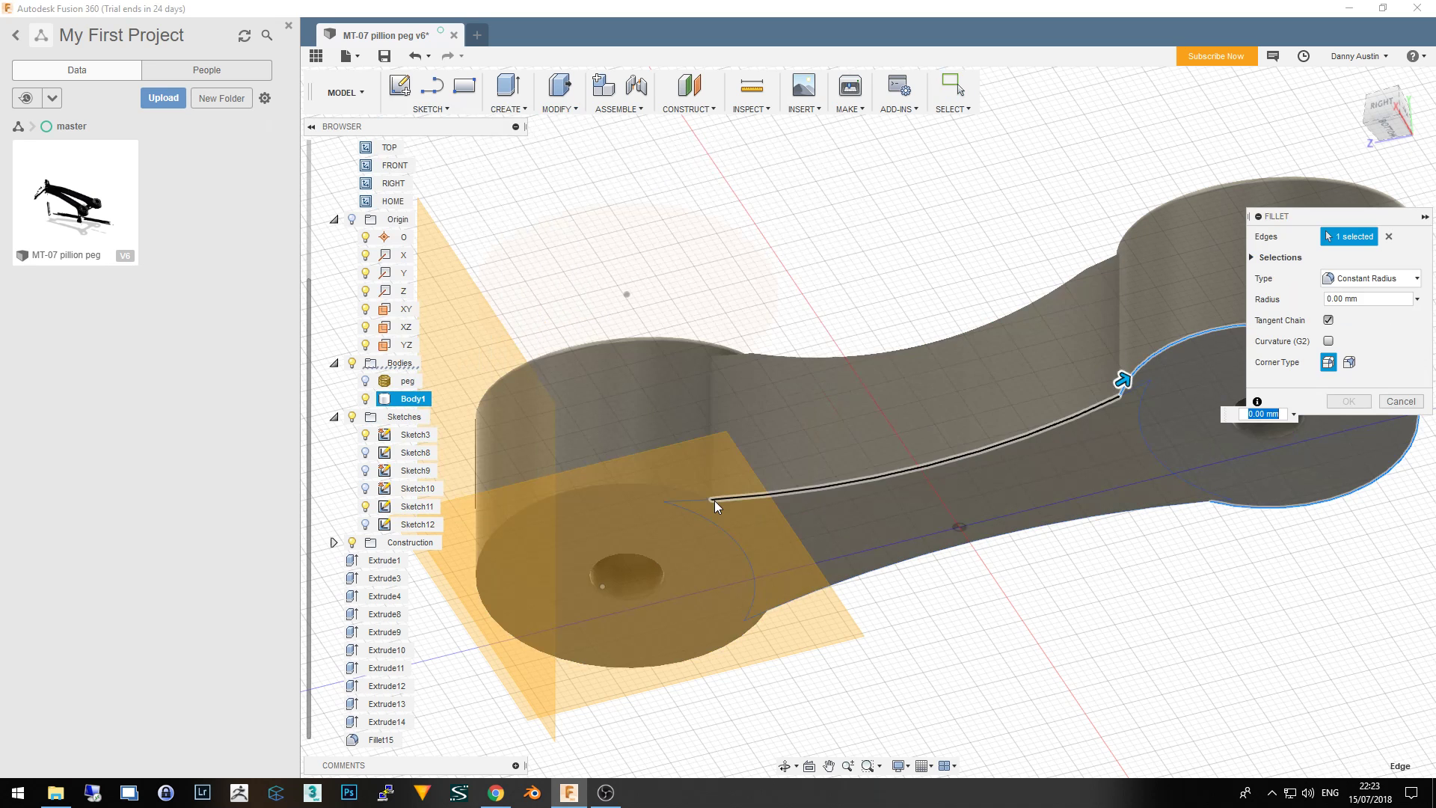
click(645, 485)
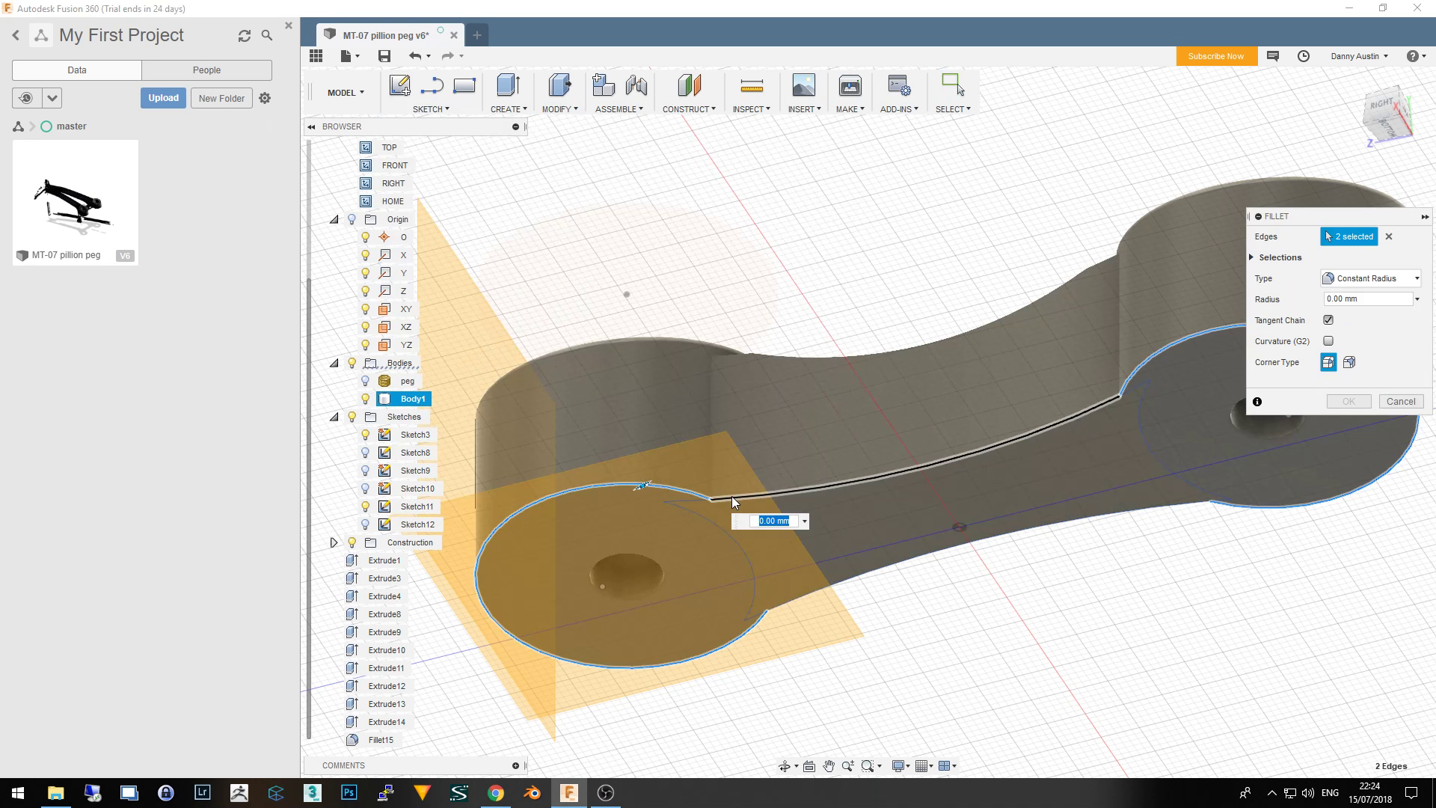
click(729, 498)
click(850, 580)
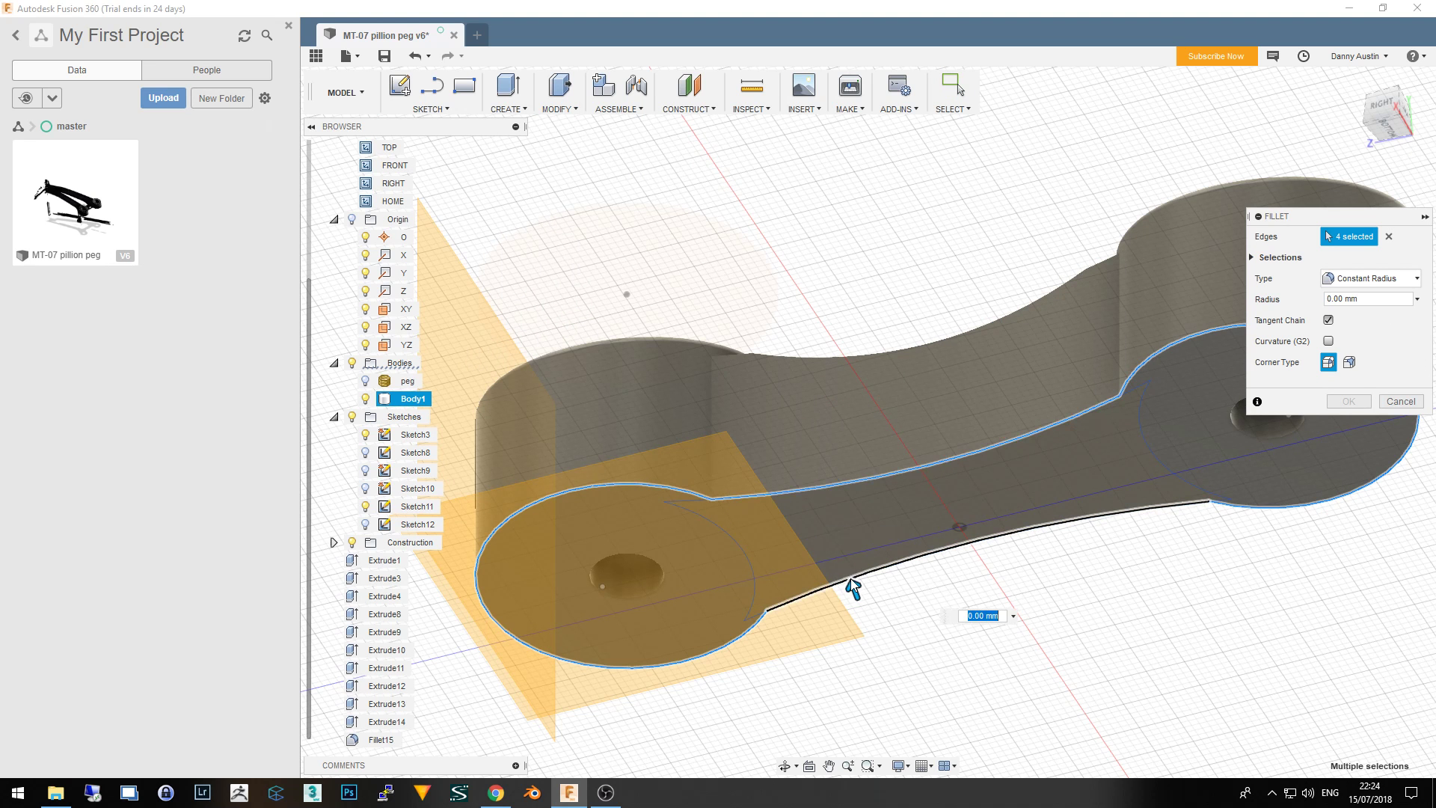
mouse_move(1121, 539)
middle_down()
mouse_move(1109, 443)
mouse_move(1042, 443)
middle_up()
click(1339, 298)
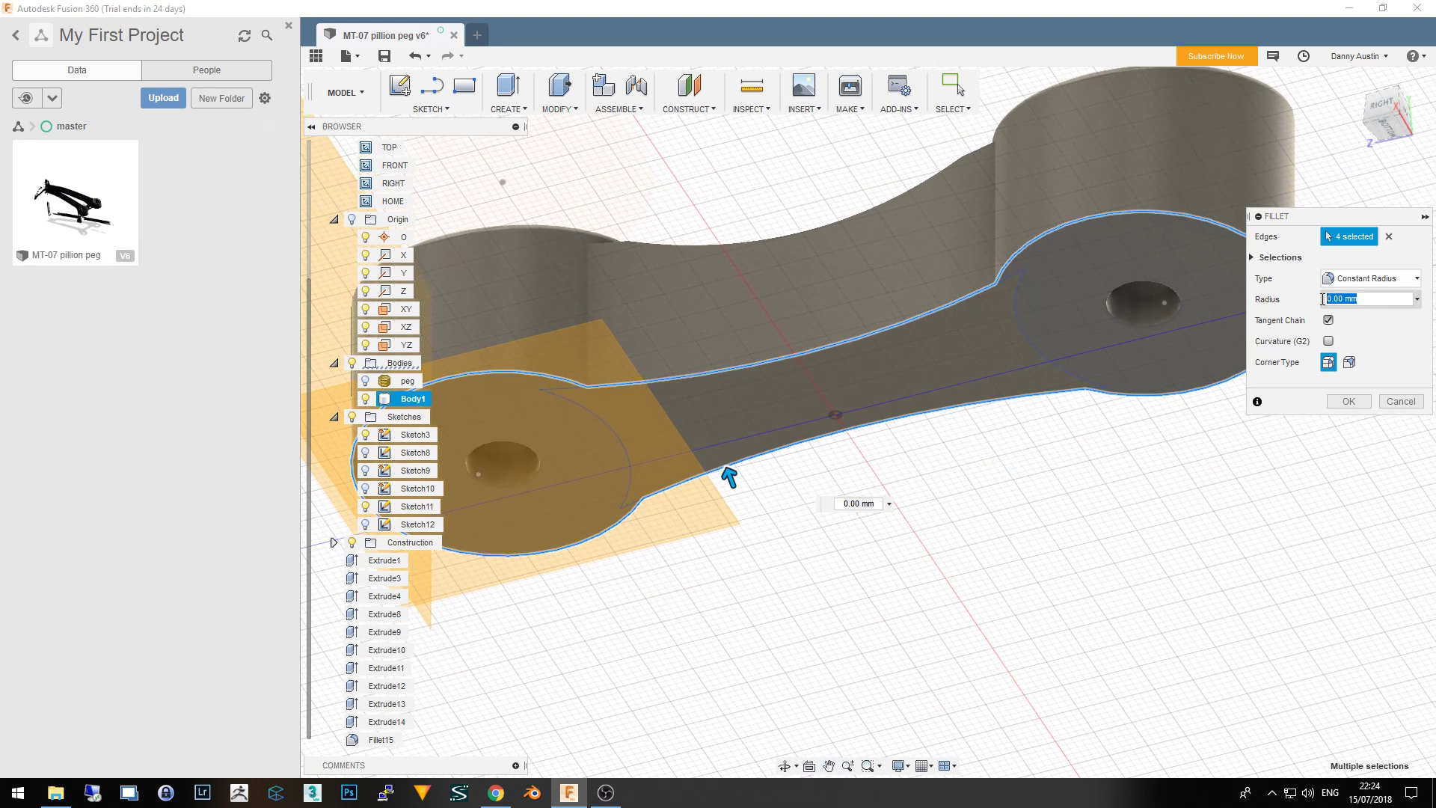
text(5)
key(Return)
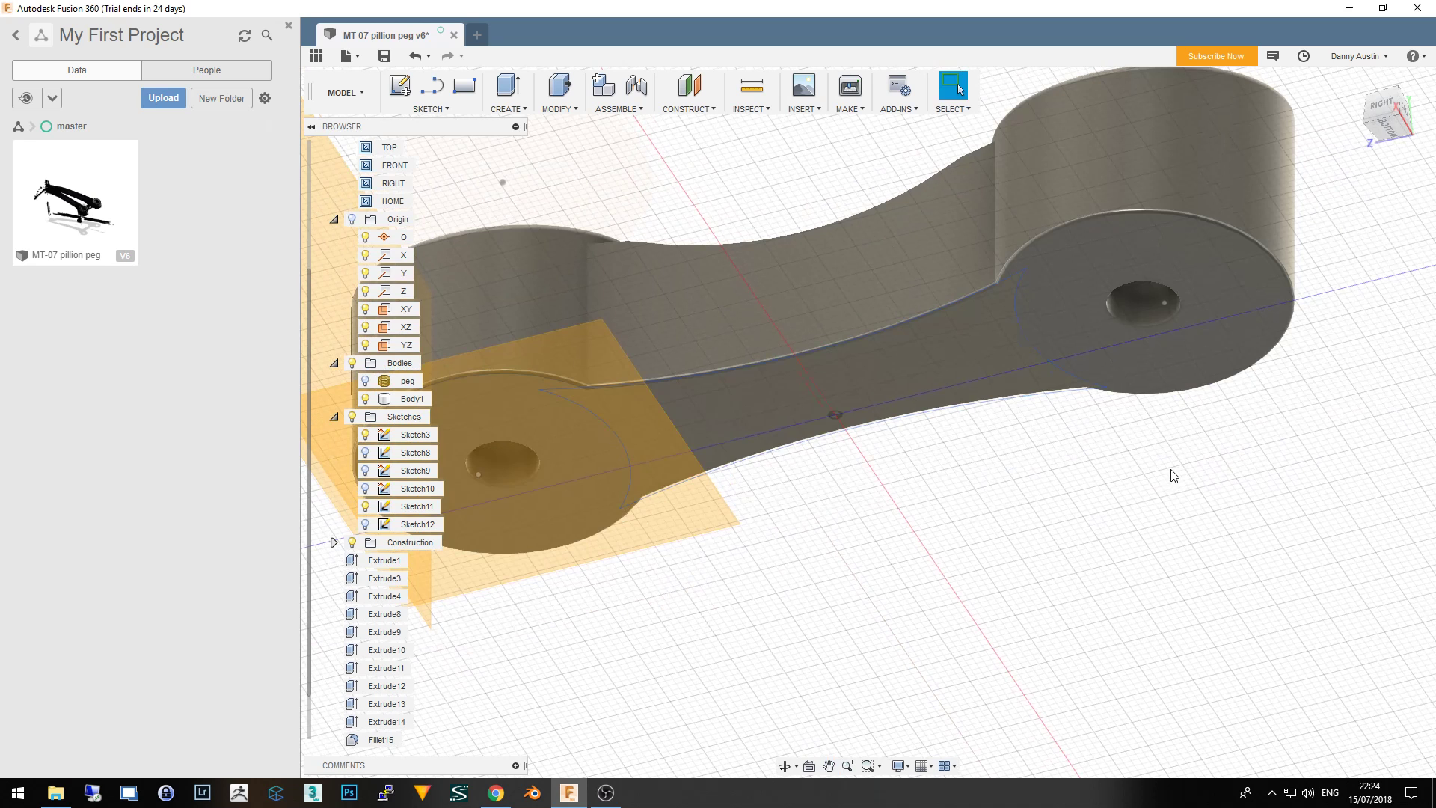
mouse_move(1172, 475)
shift+middle_down()
mouse_move(1189, 529)
mouse_move(1040, 634)
shift+middle_up()
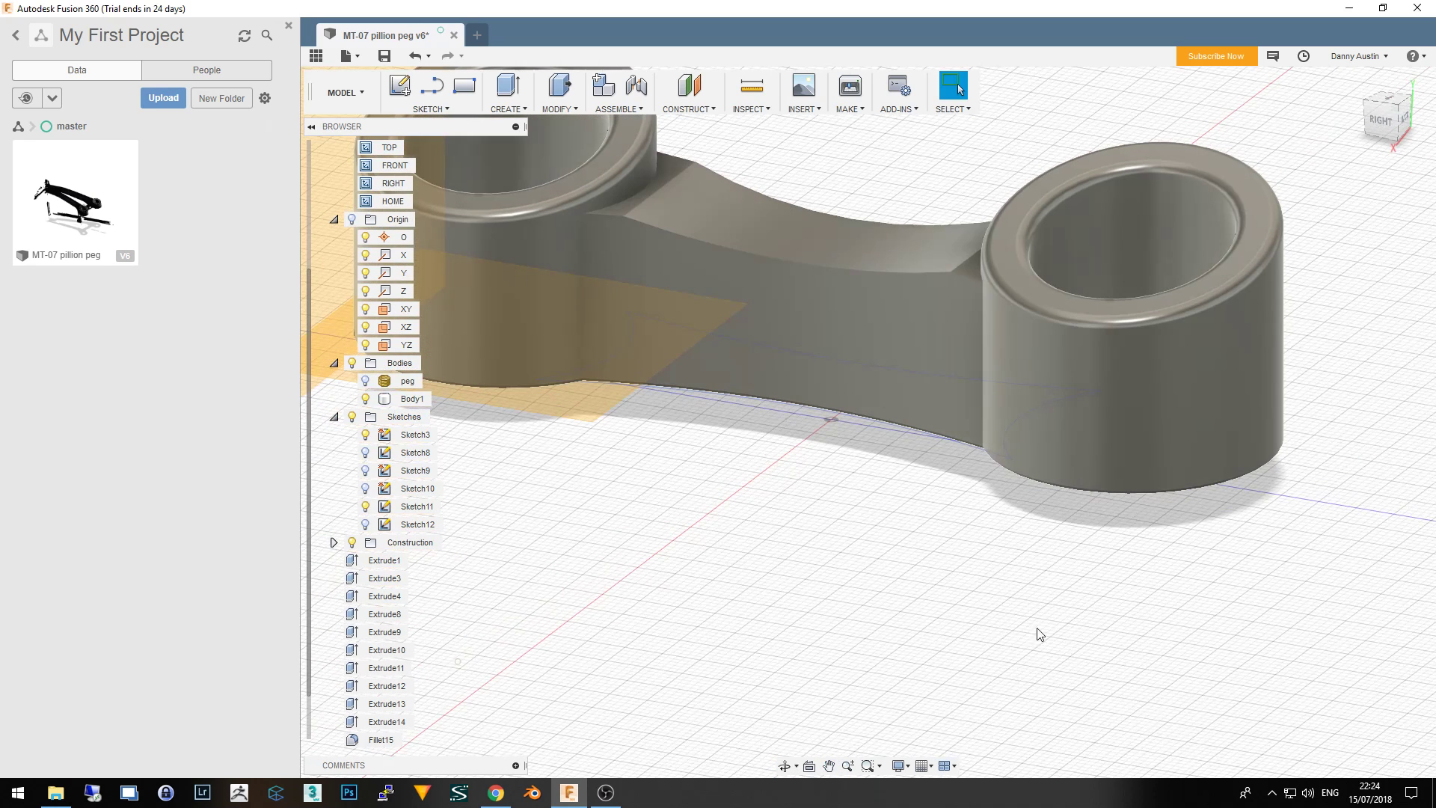
Turn off the ground plane and its shadow in Display Settings
click(901, 765)
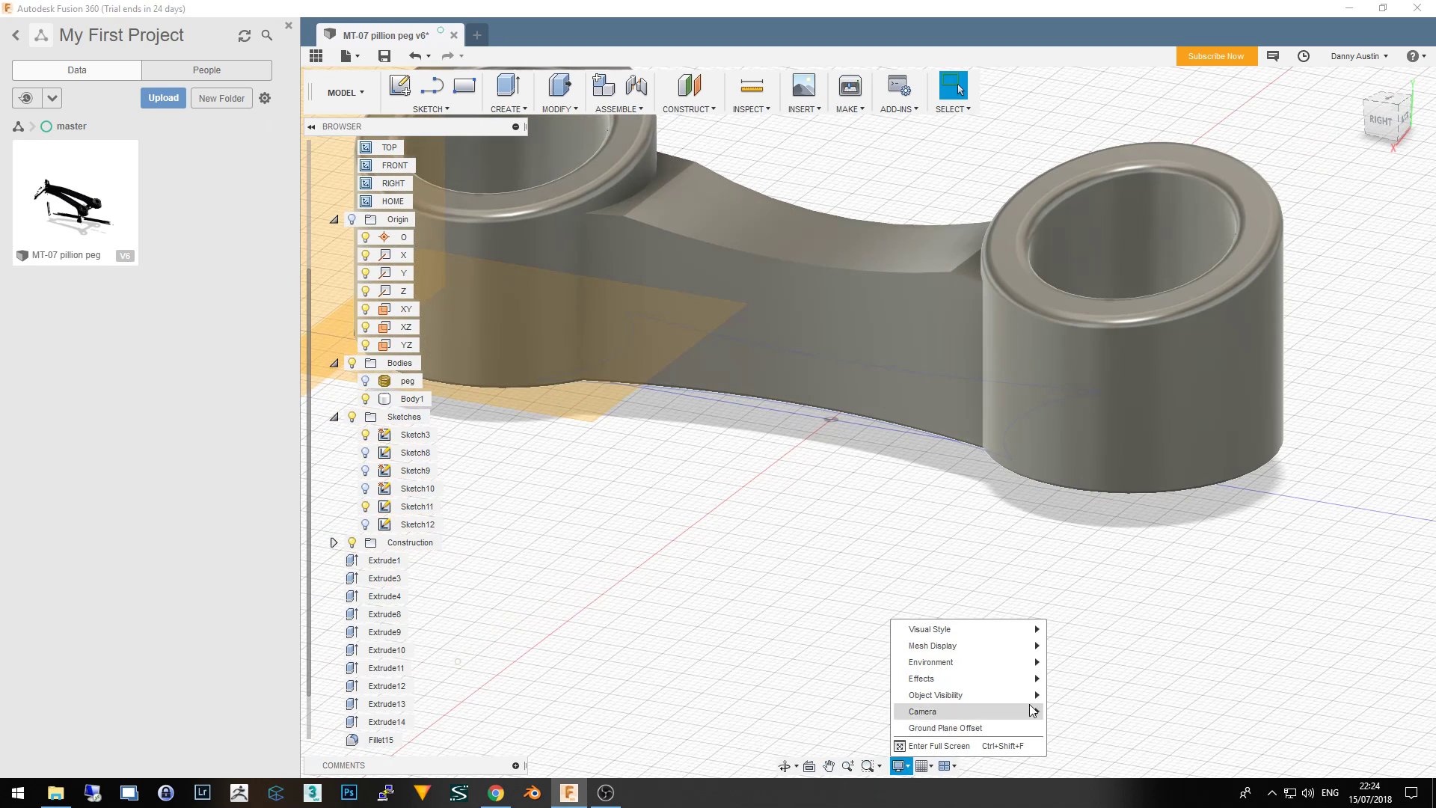
click(928, 767)
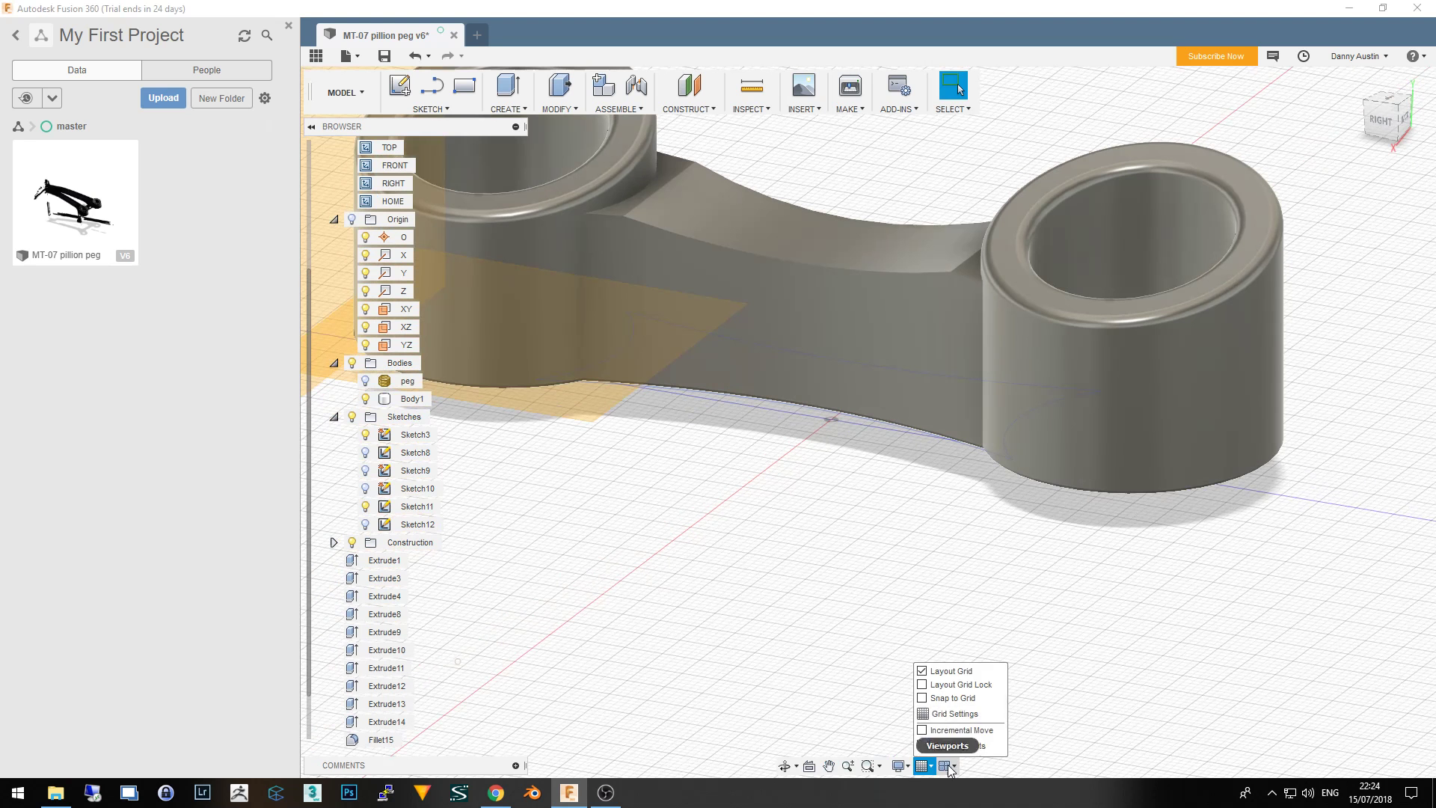
click(947, 766)
click(900, 765)
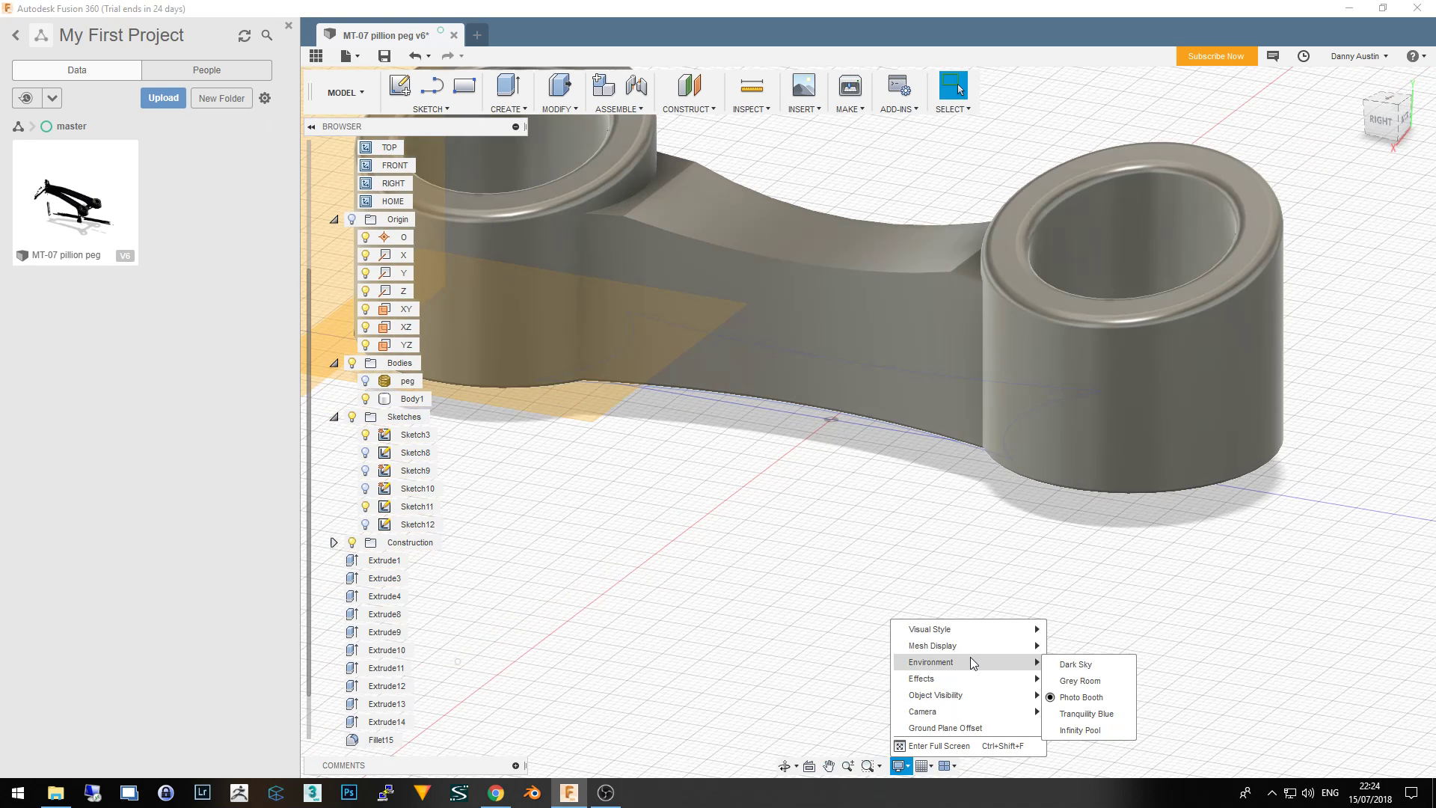
mouse_move(935, 694)
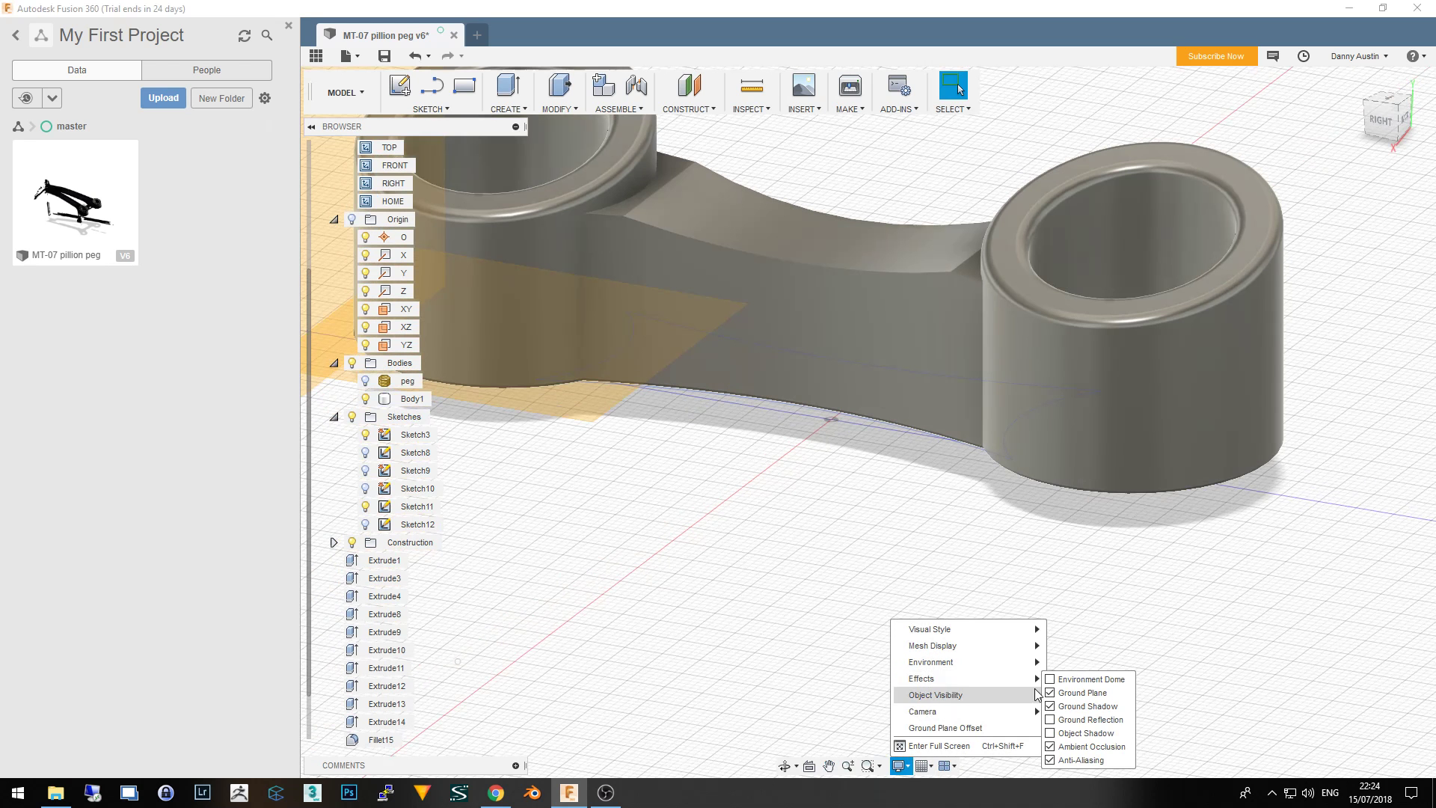
click(1051, 693)
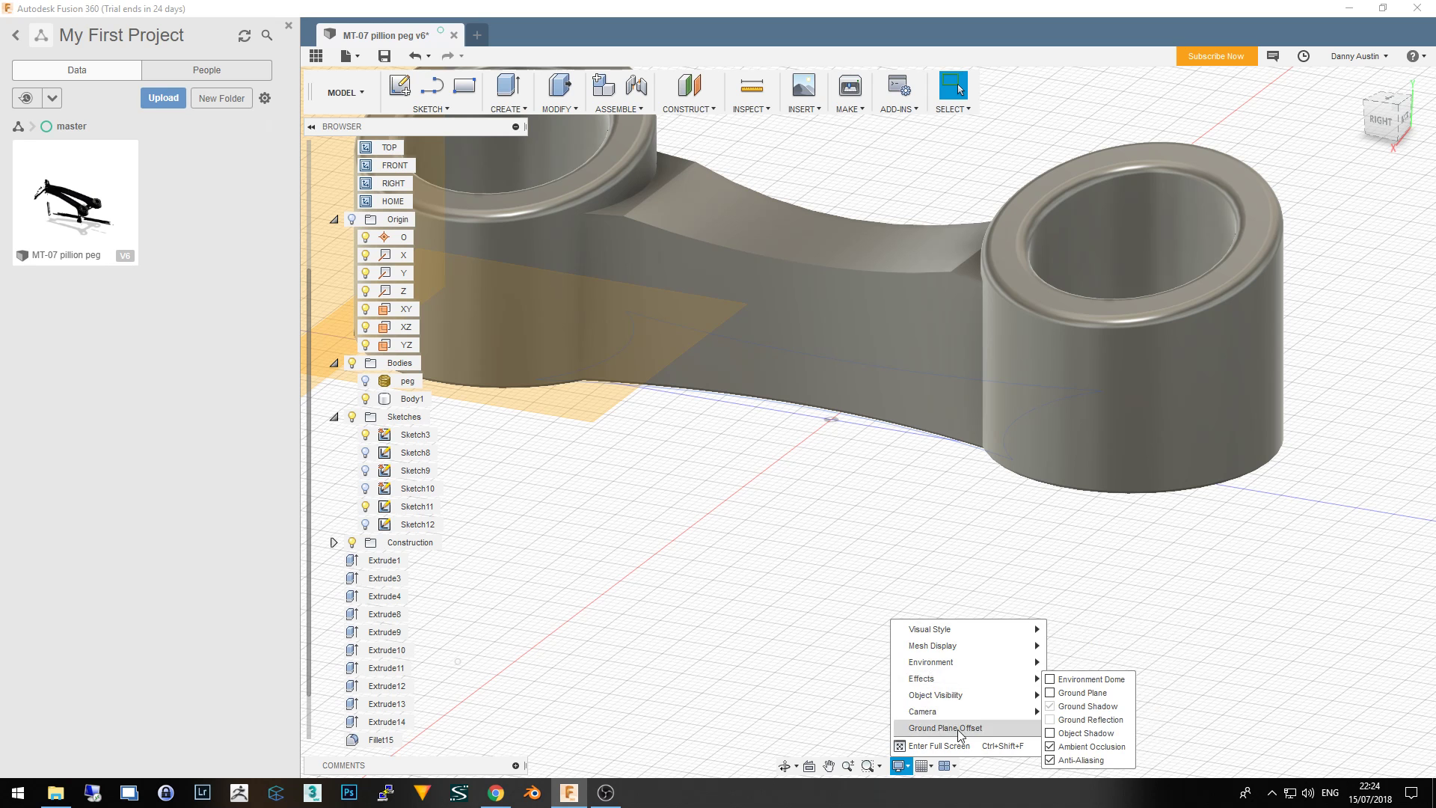
Hide the layout grid and zoom out to the plain background
click(924, 765)
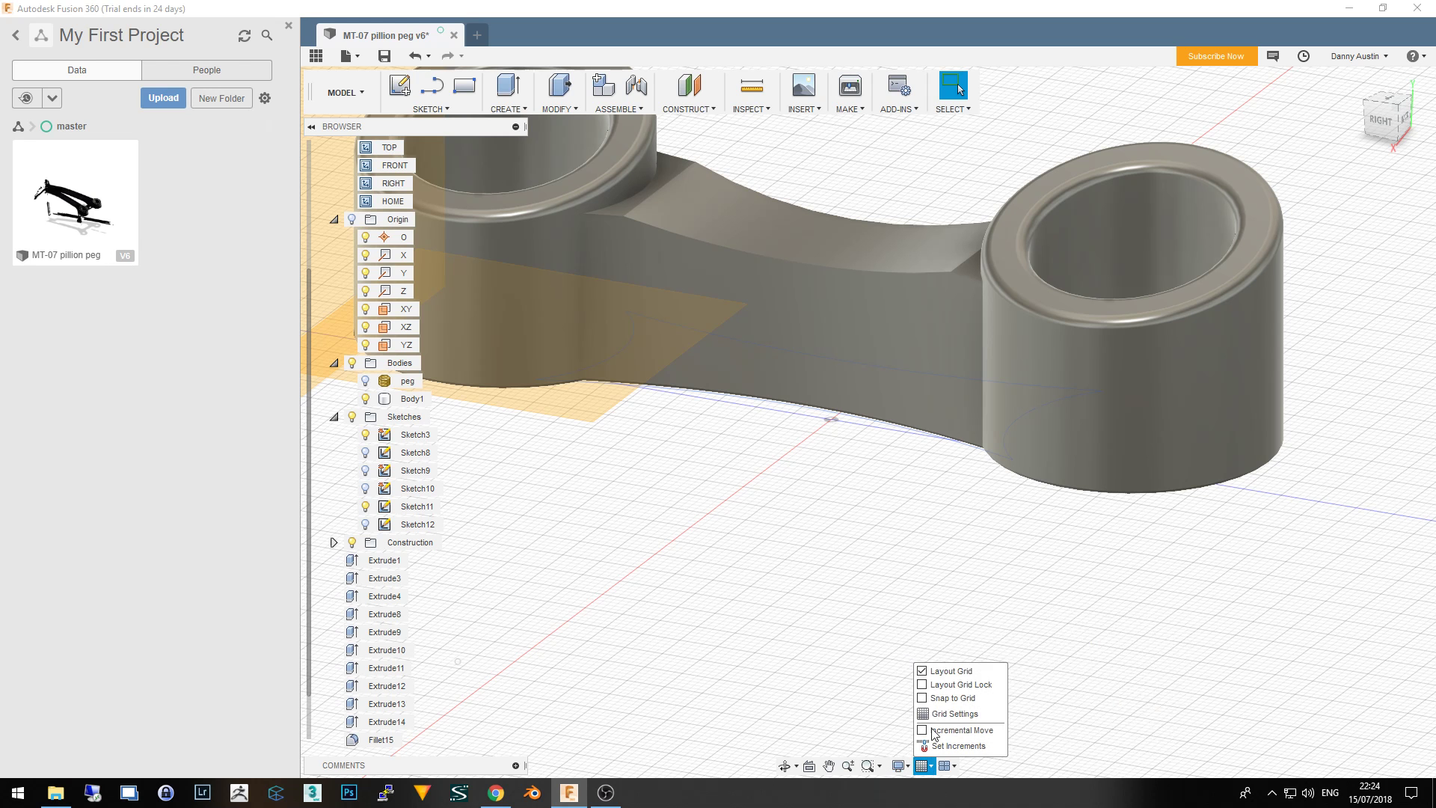
click(923, 671)
scroll(815, 523, down, 2)
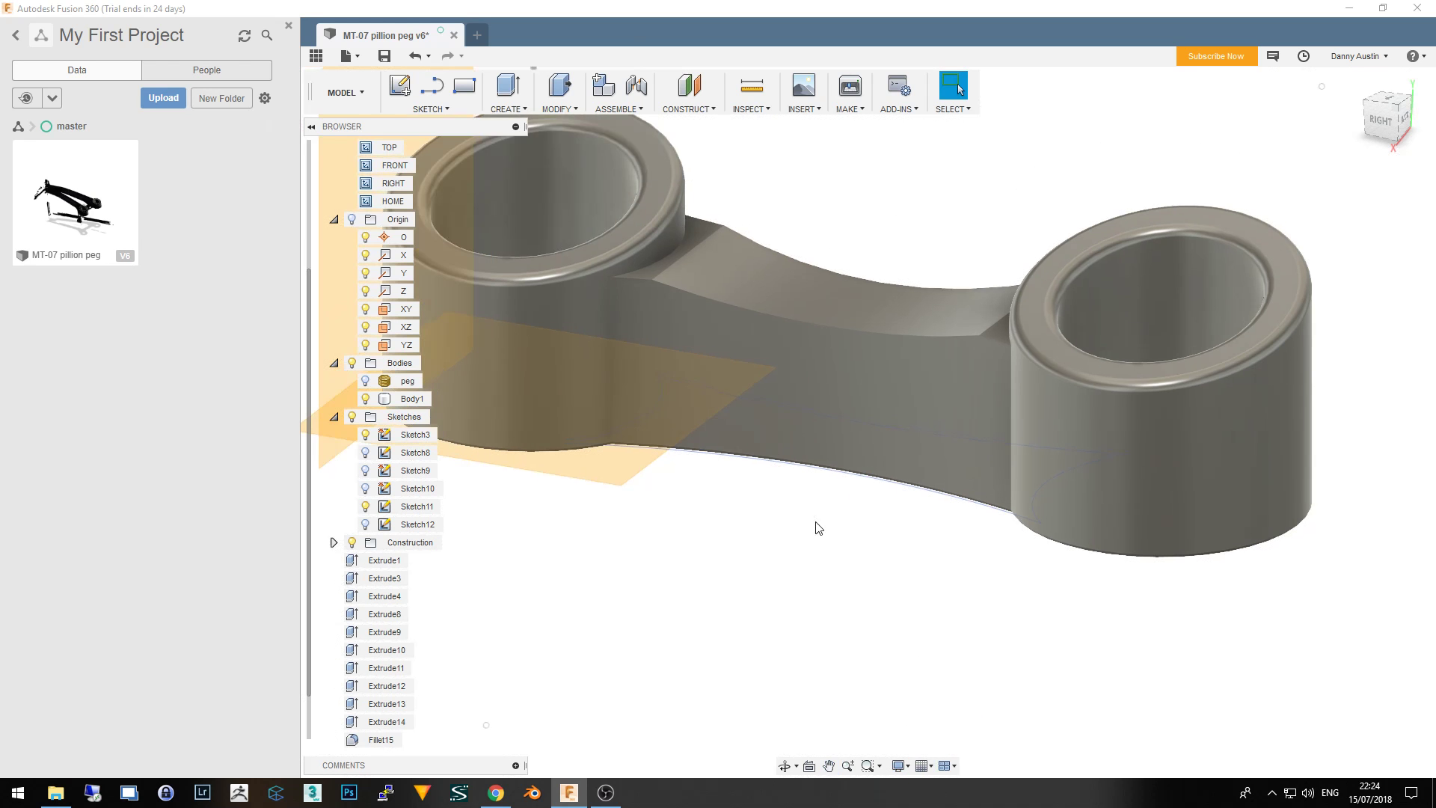
scroll(820, 539, down, 5)
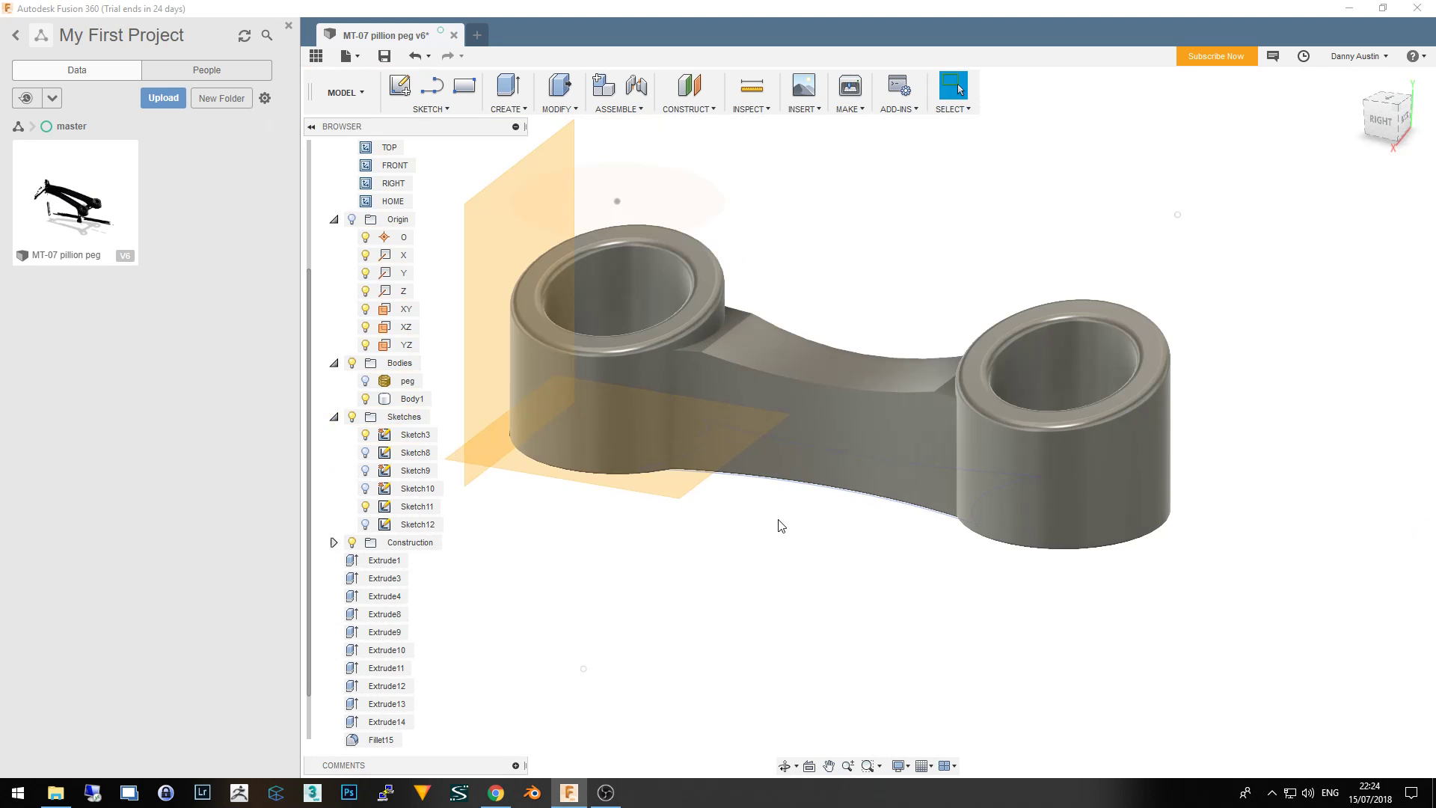
Start a fillet on the left boss junction edges and the right boss vertical edge
mouse_move(781, 526)
shift+middle_down()
mouse_move(775, 581)
mouse_move(815, 506)
mouse_move(804, 449)
mouse_move(782, 522)
shift+middle_up()
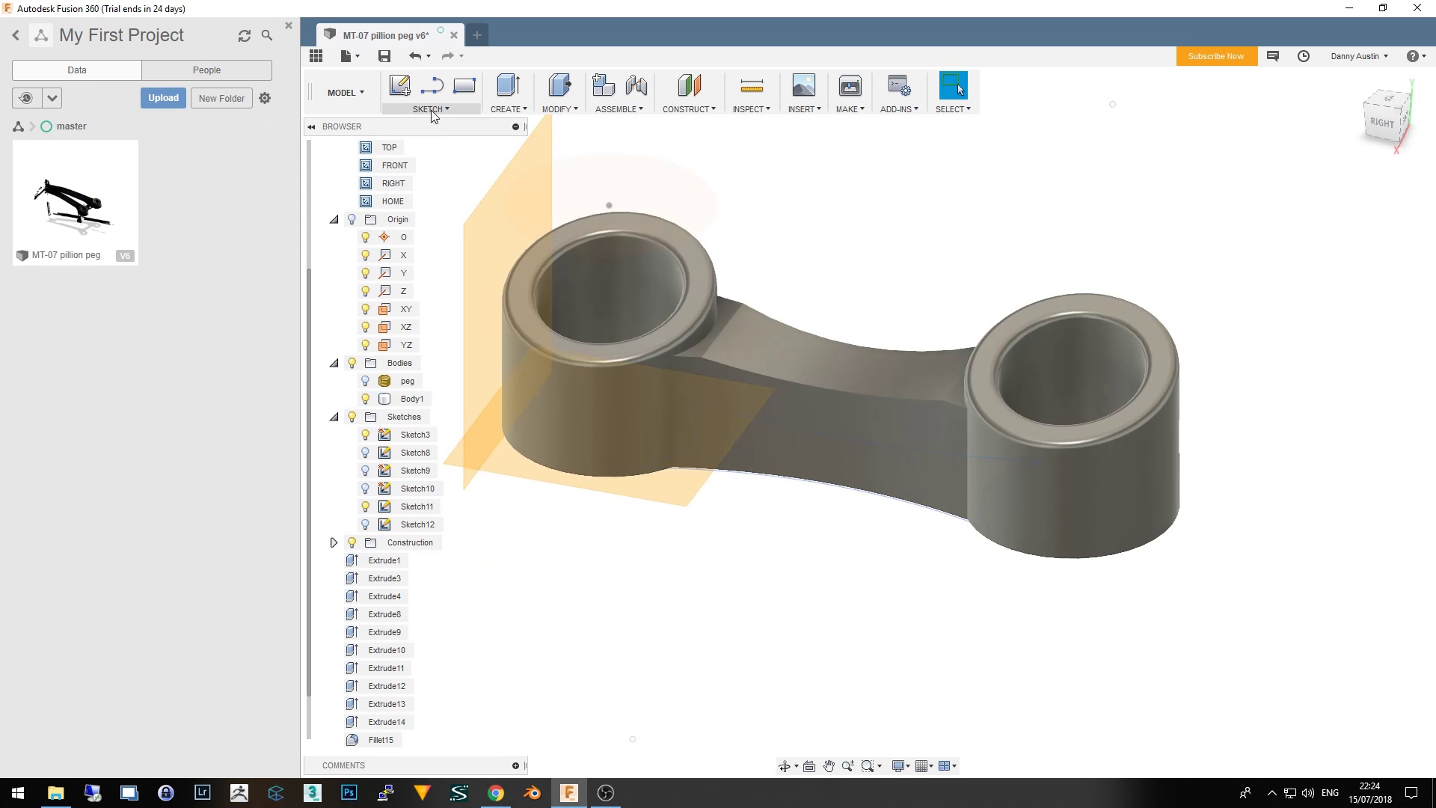
click(557, 109)
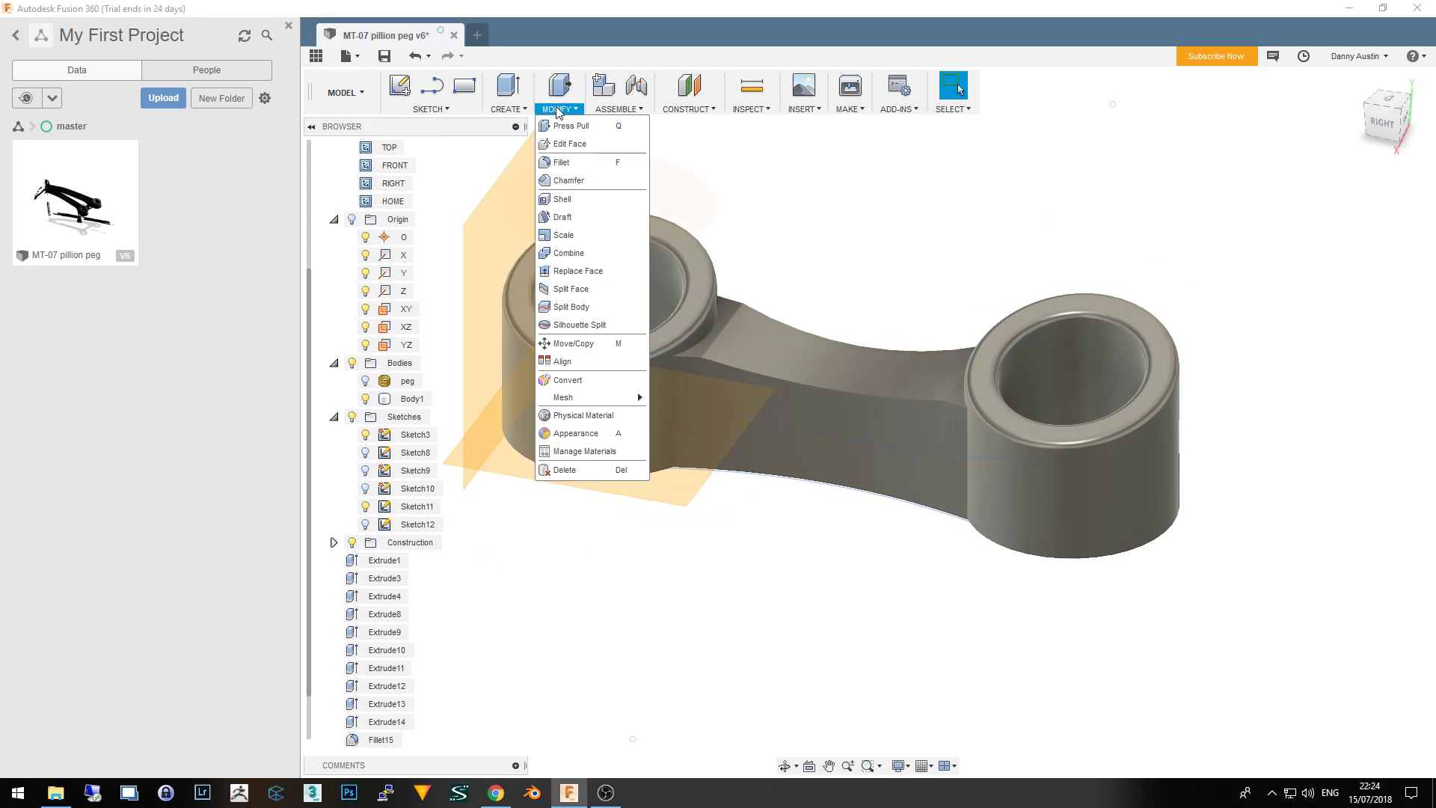
click(615, 163)
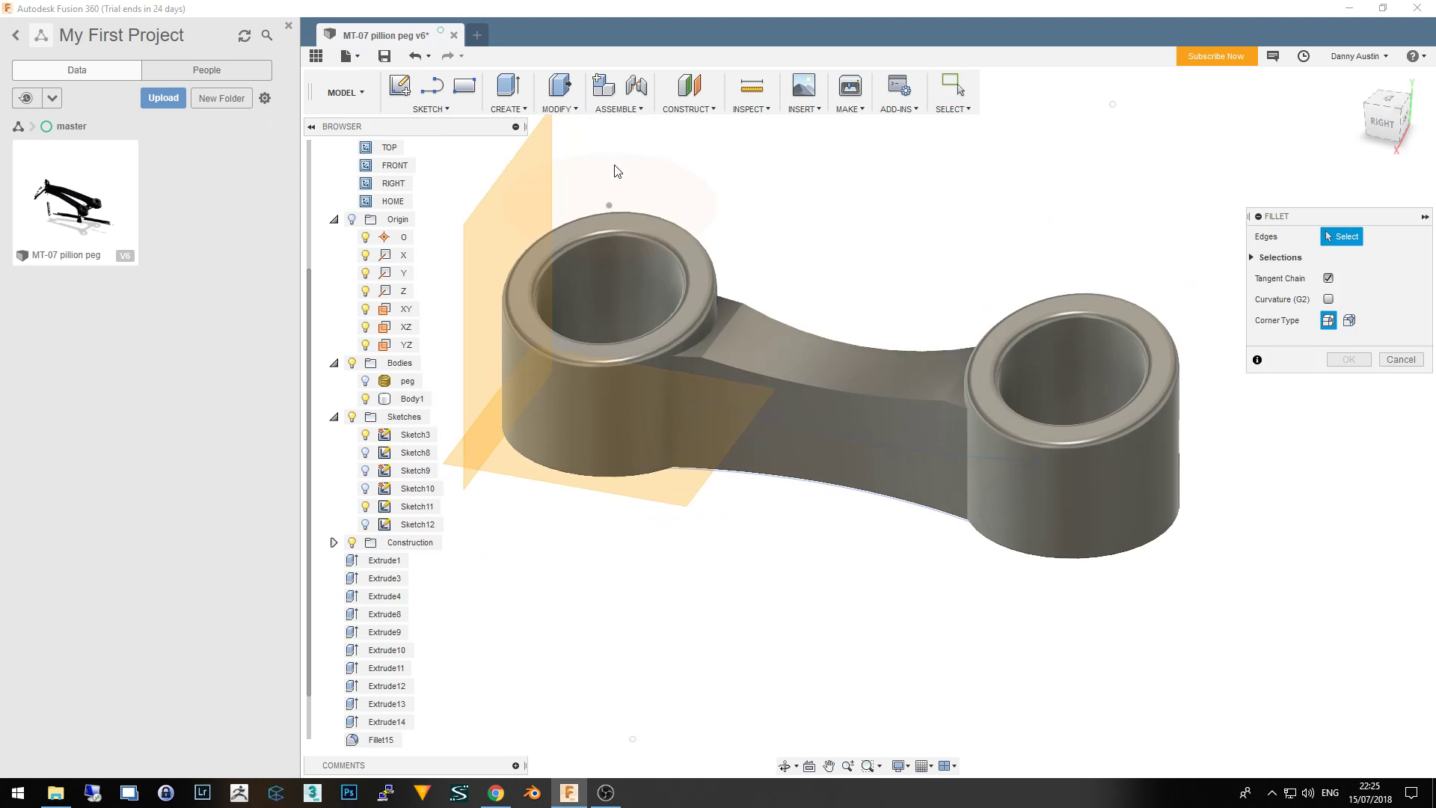
click(673, 365)
click(691, 348)
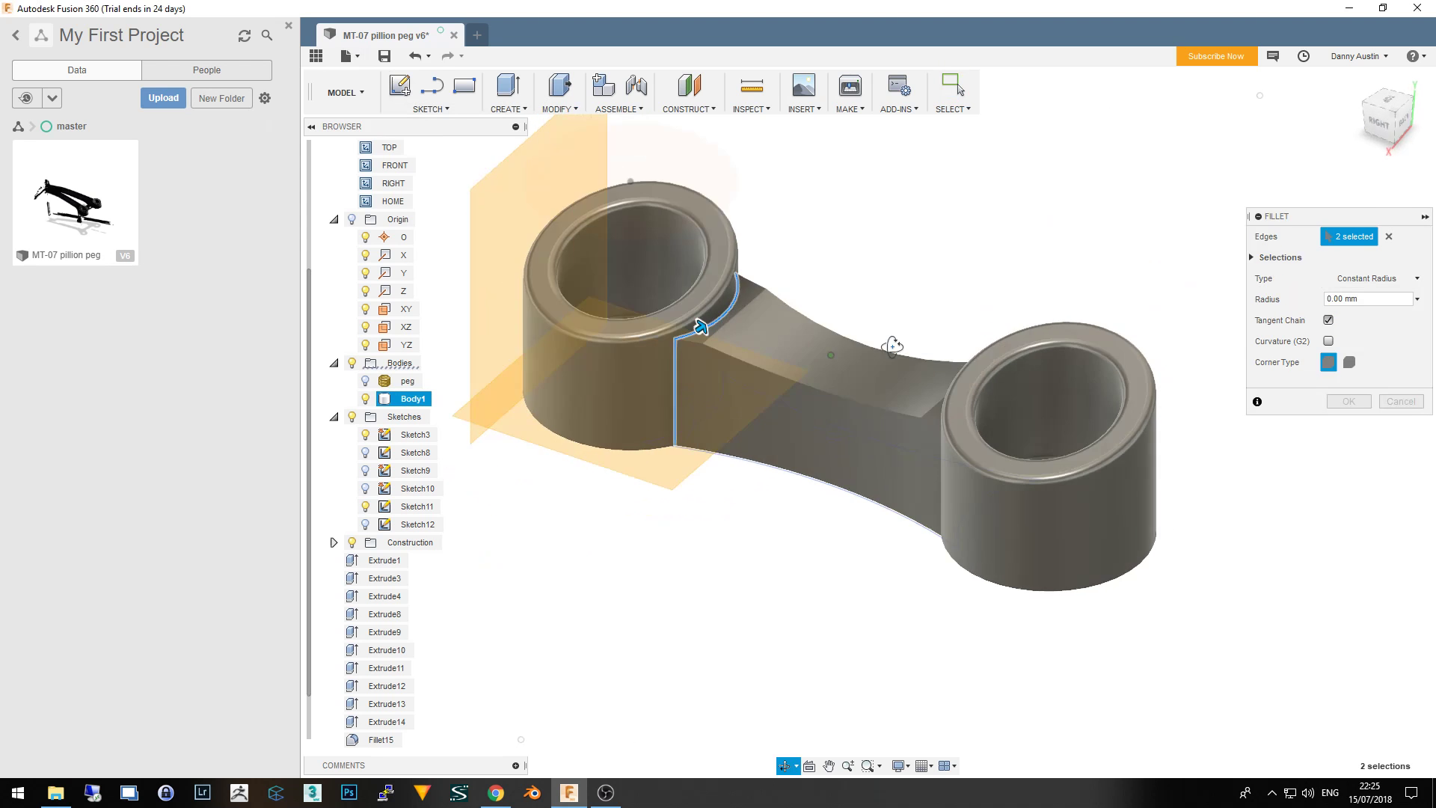
shift+middle_drag(691, 348, 977, 362)
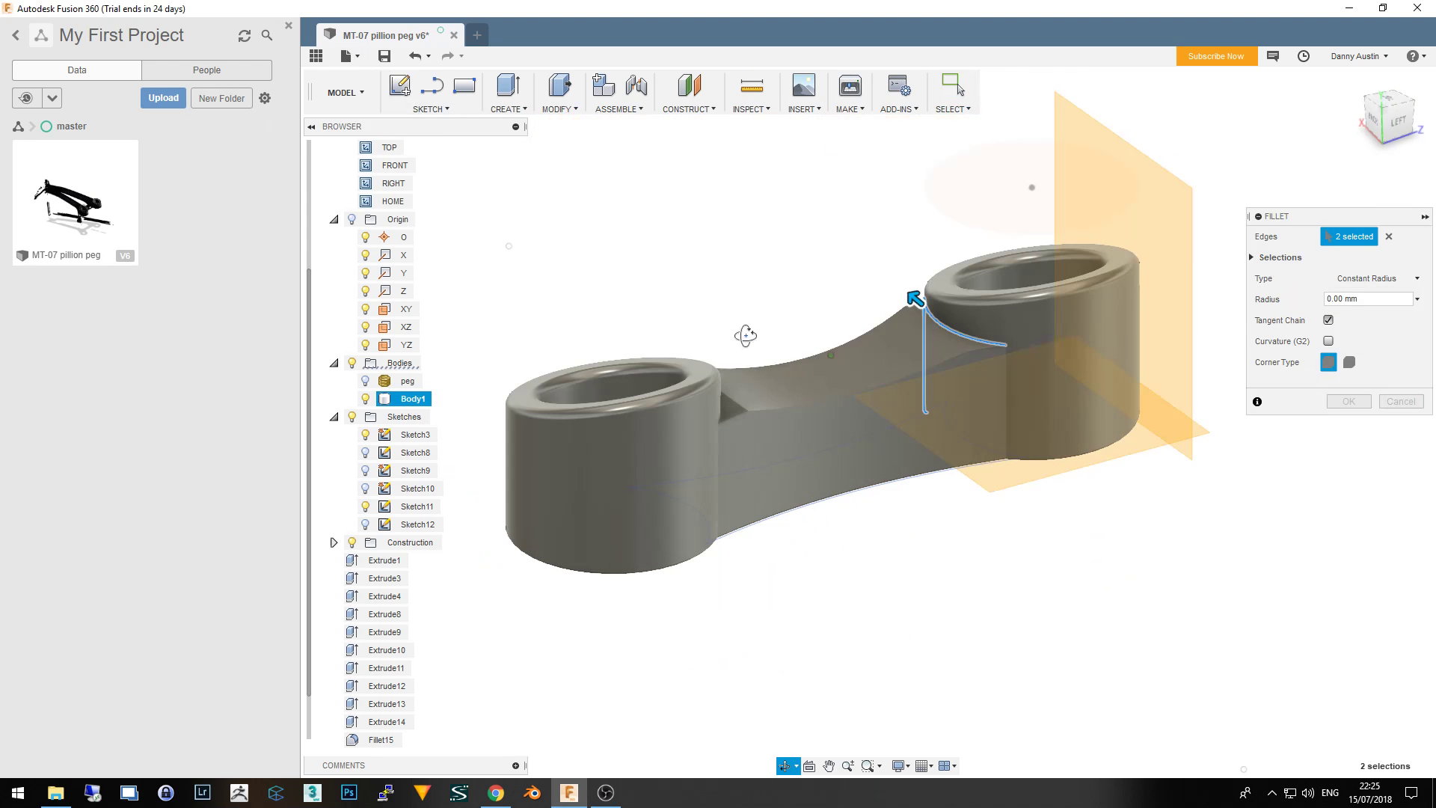
click(1004, 368)
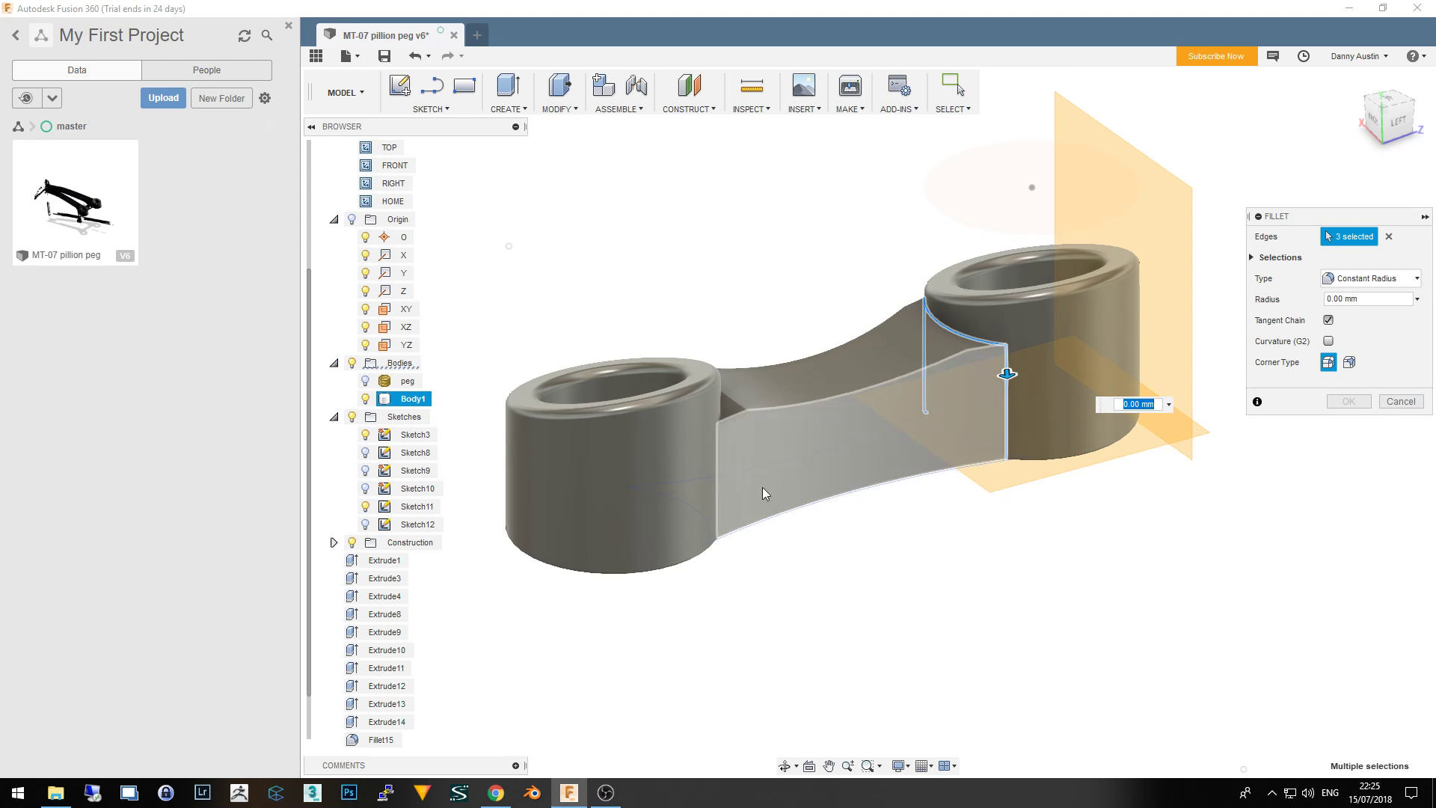
Add the remaining bridge-to-boss junction edges, six in total, and apply the fillet
click(717, 464)
shift+middle_drag(843, 470, 708, 379)
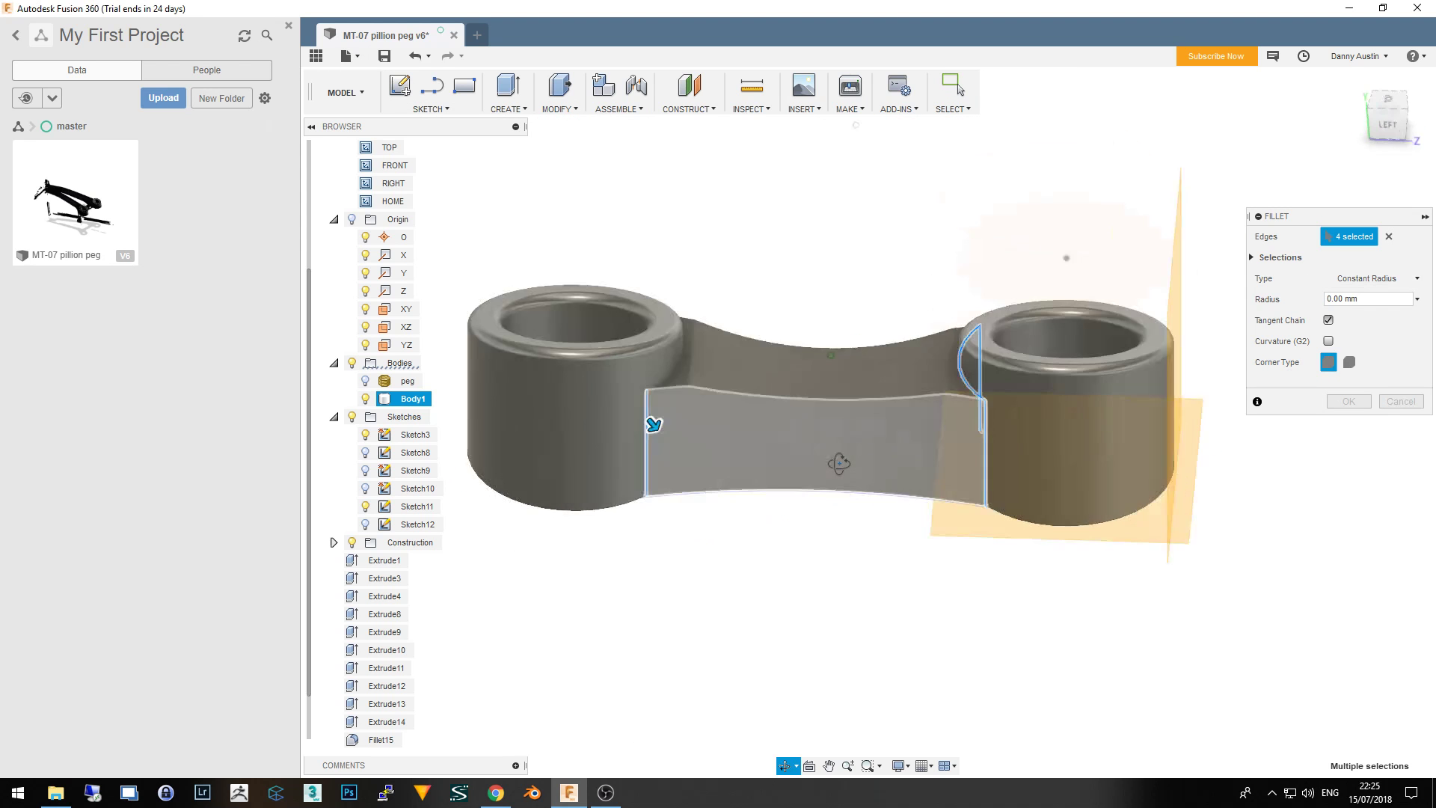
click(699, 302)
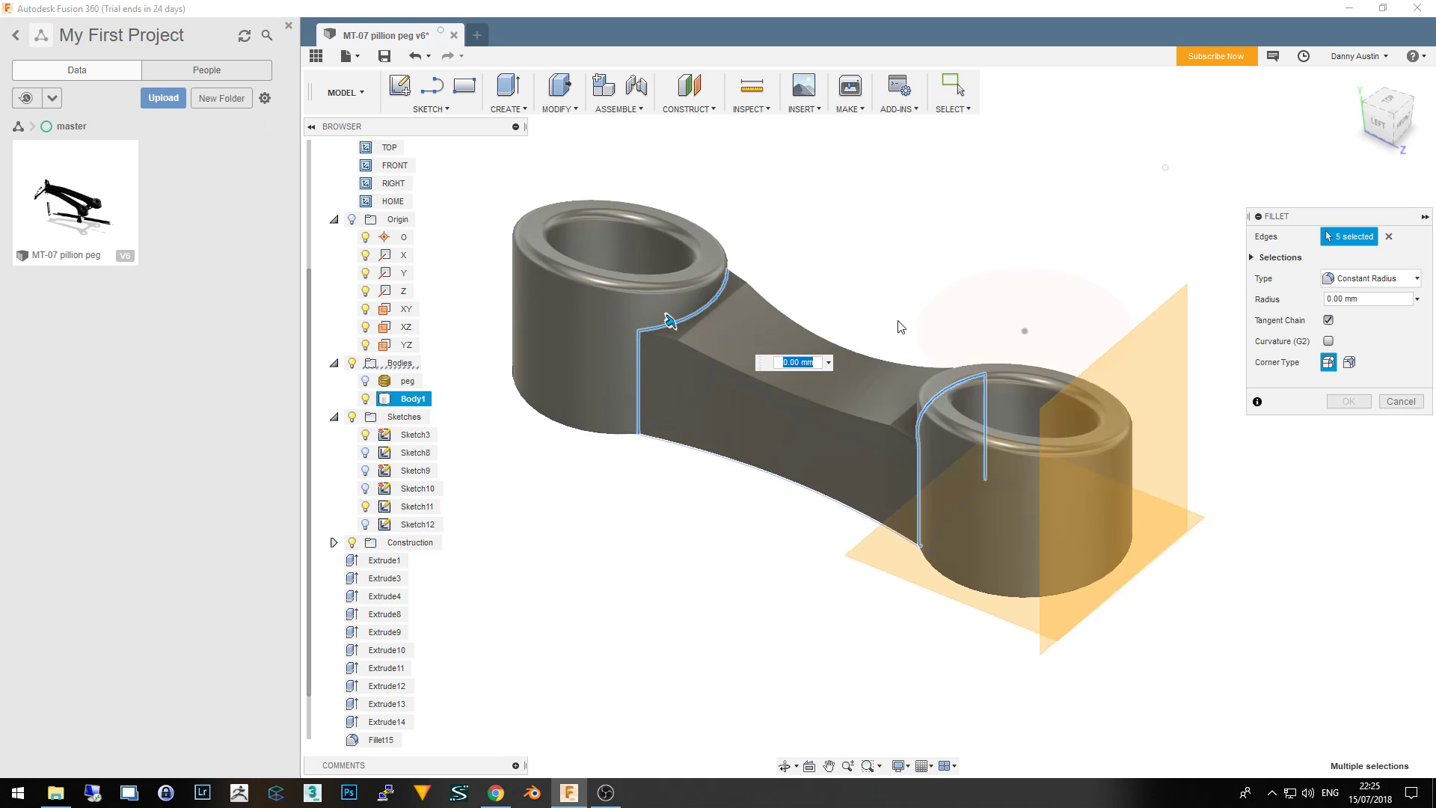
shift+middle_drag(900, 326, 757, 308)
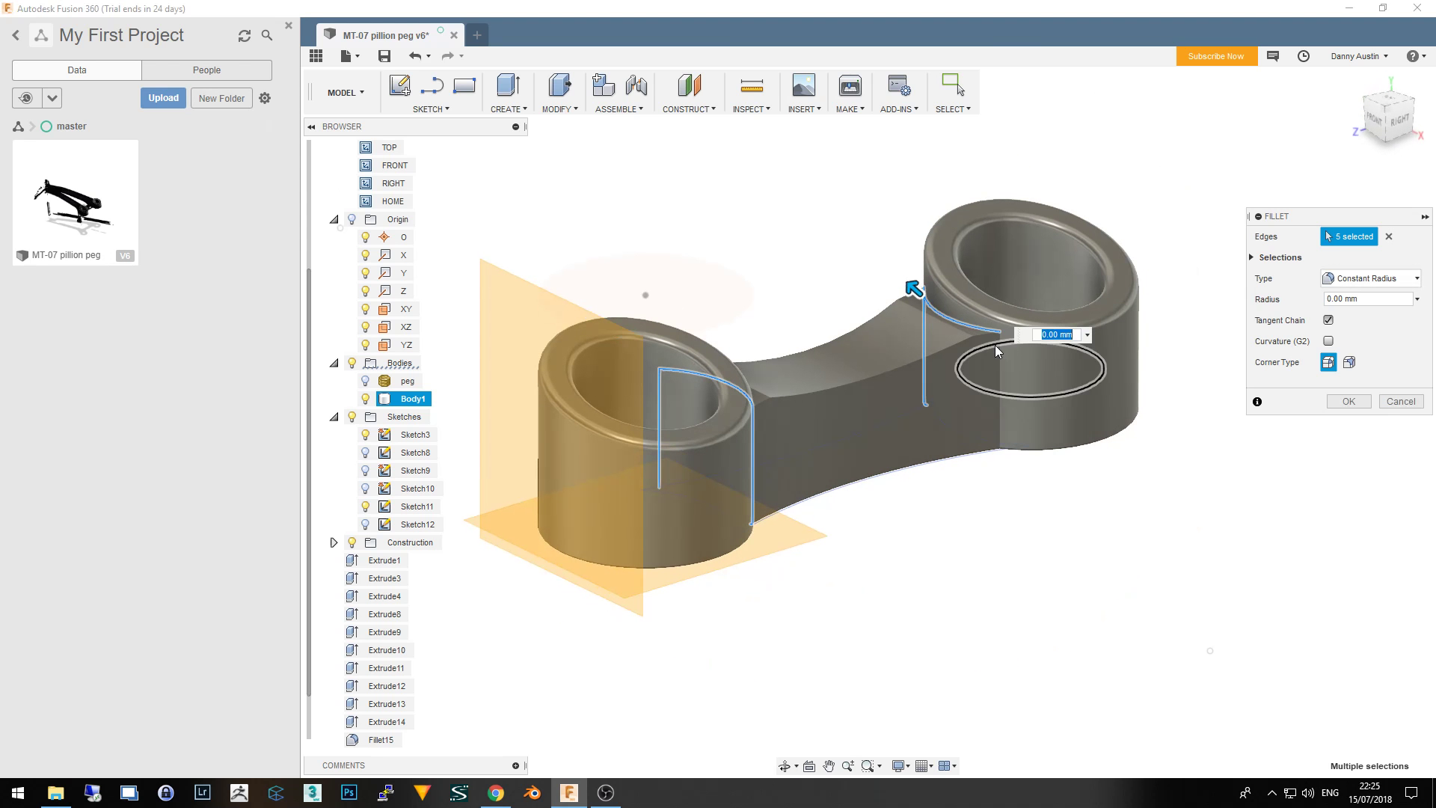
click(1000, 351)
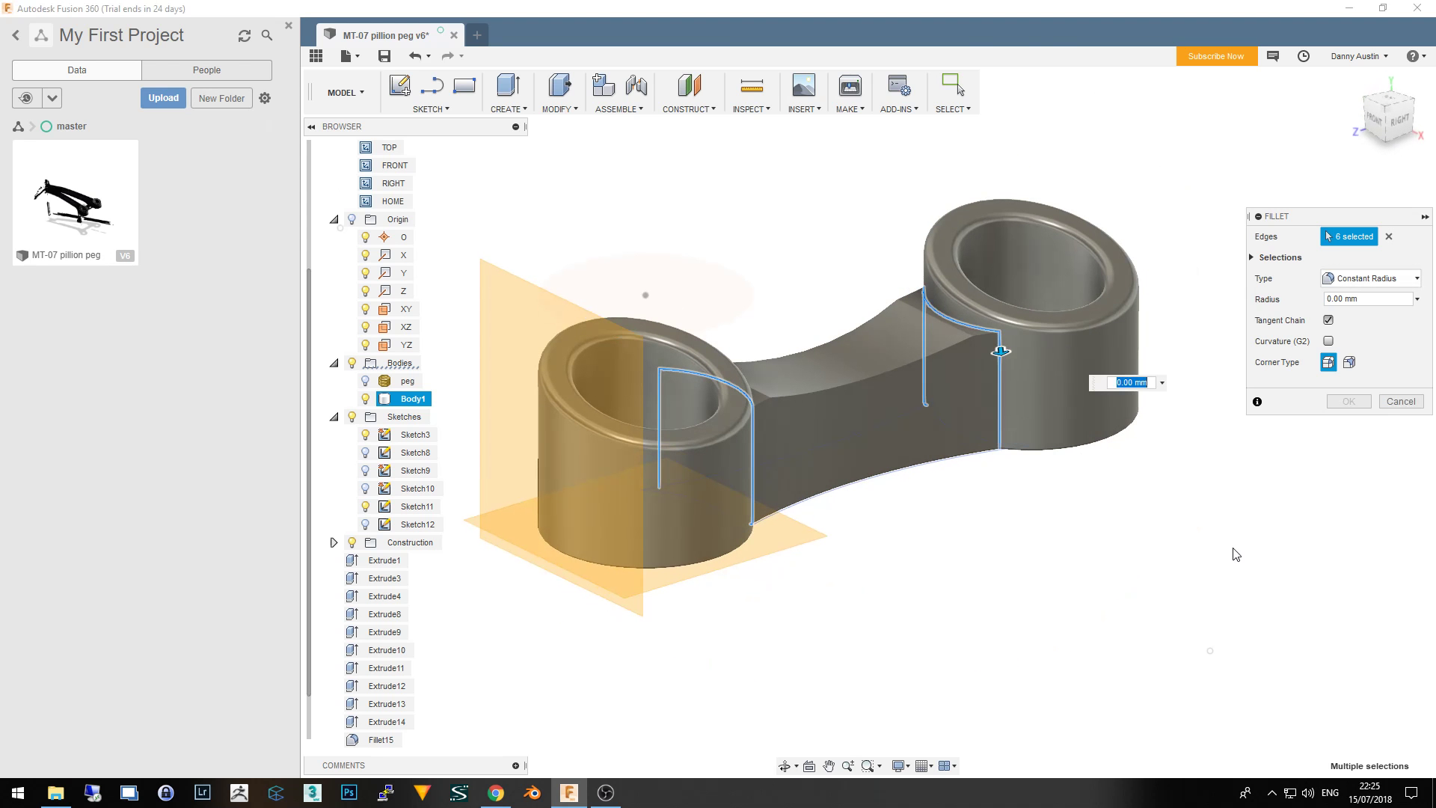
click(1353, 298)
key(Escape)
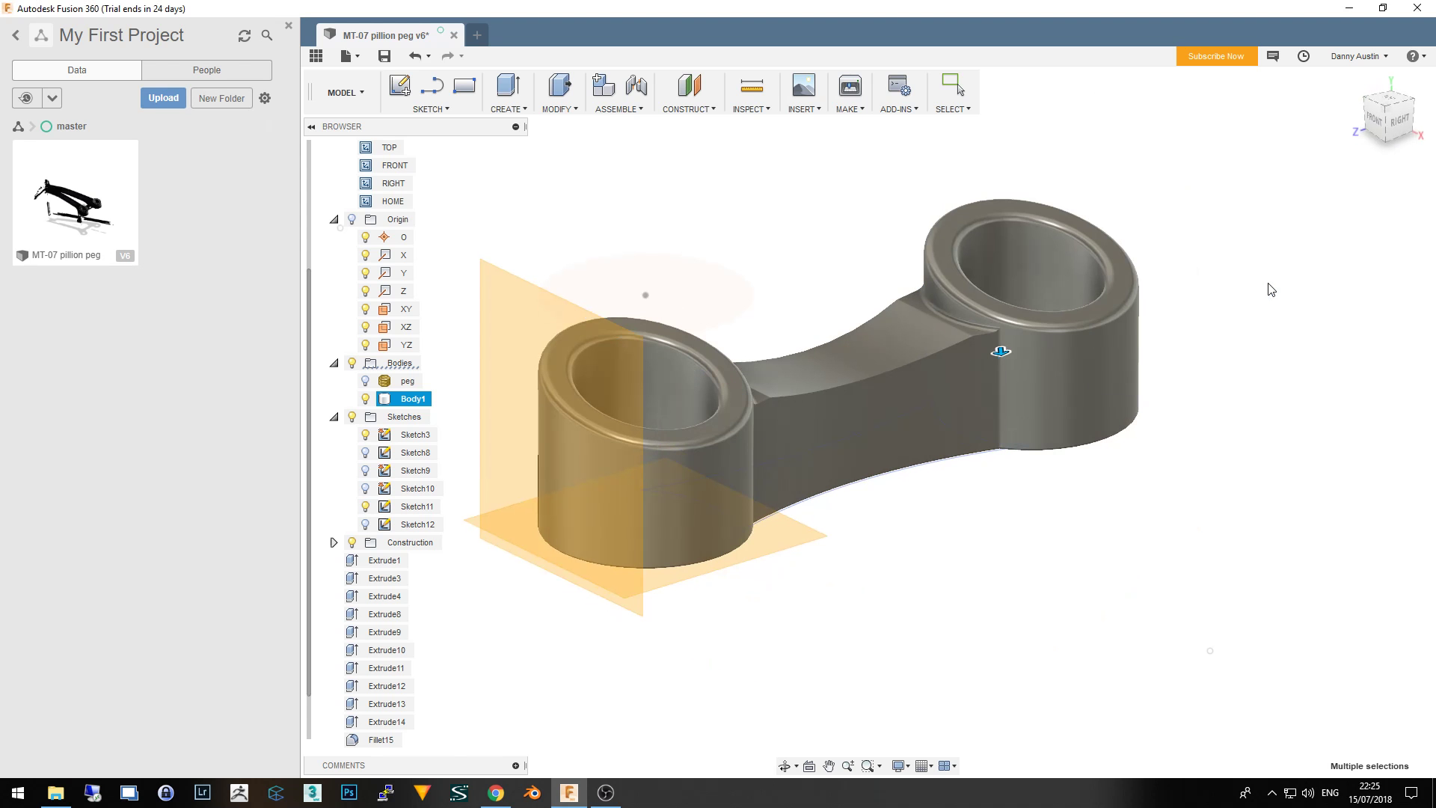
scroll(1002, 321, up, 3)
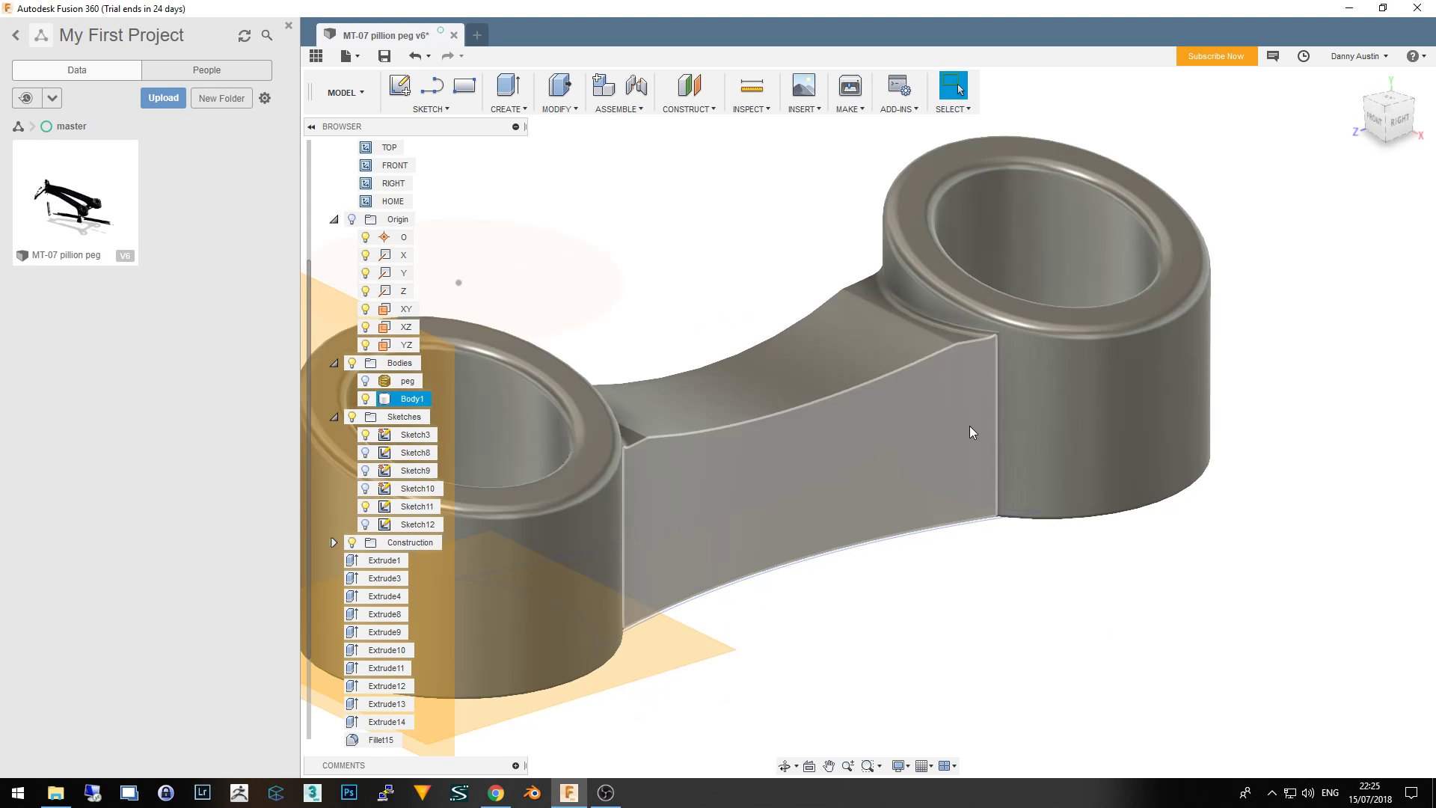
Edit Fillet17 at the bridge-boss junctions to a 1.5 mm radius after 2 mm fails
scroll(1031, 272, up, 3)
scroll(1014, 346, up, 2)
scroll(1014, 346, down, 5)
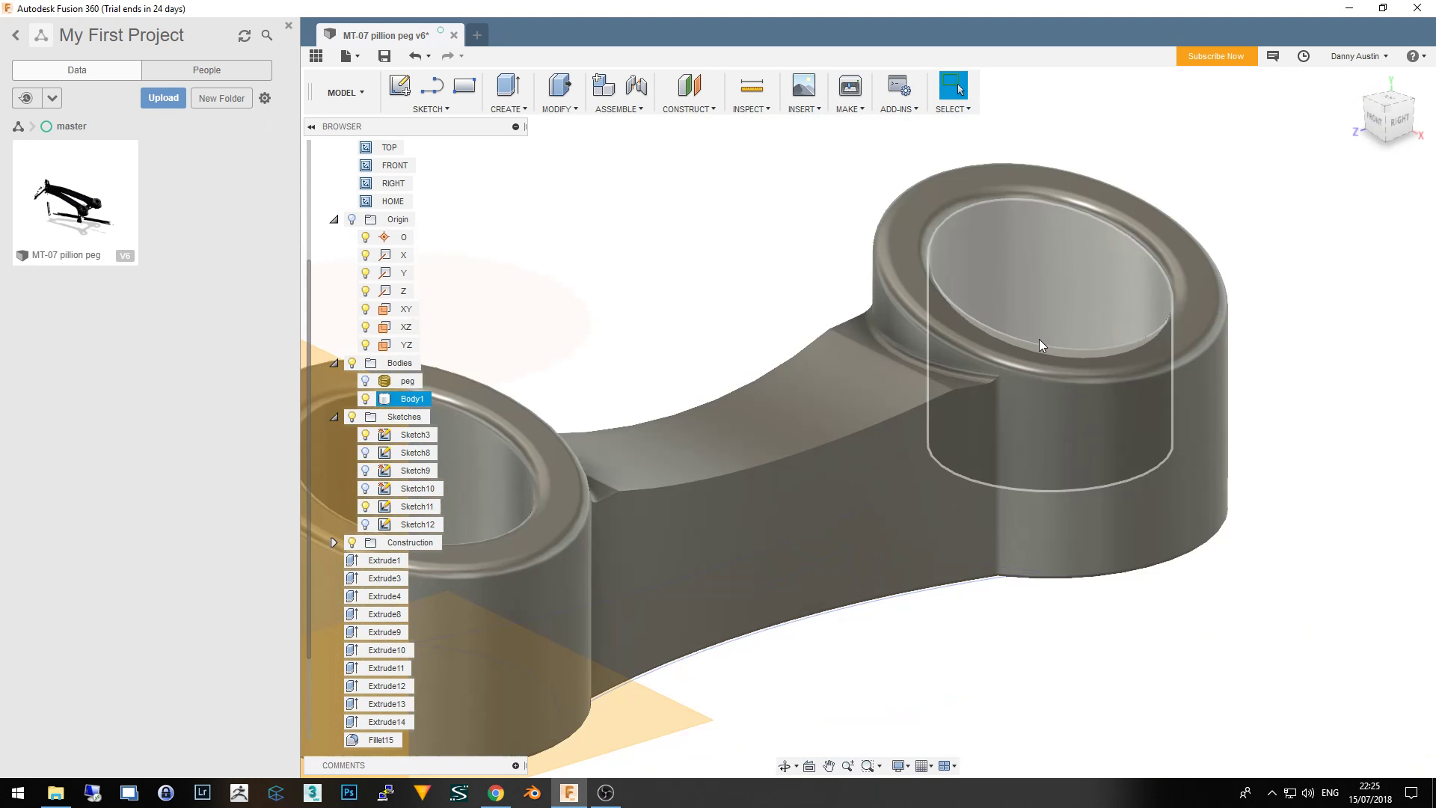
click(1254, 481)
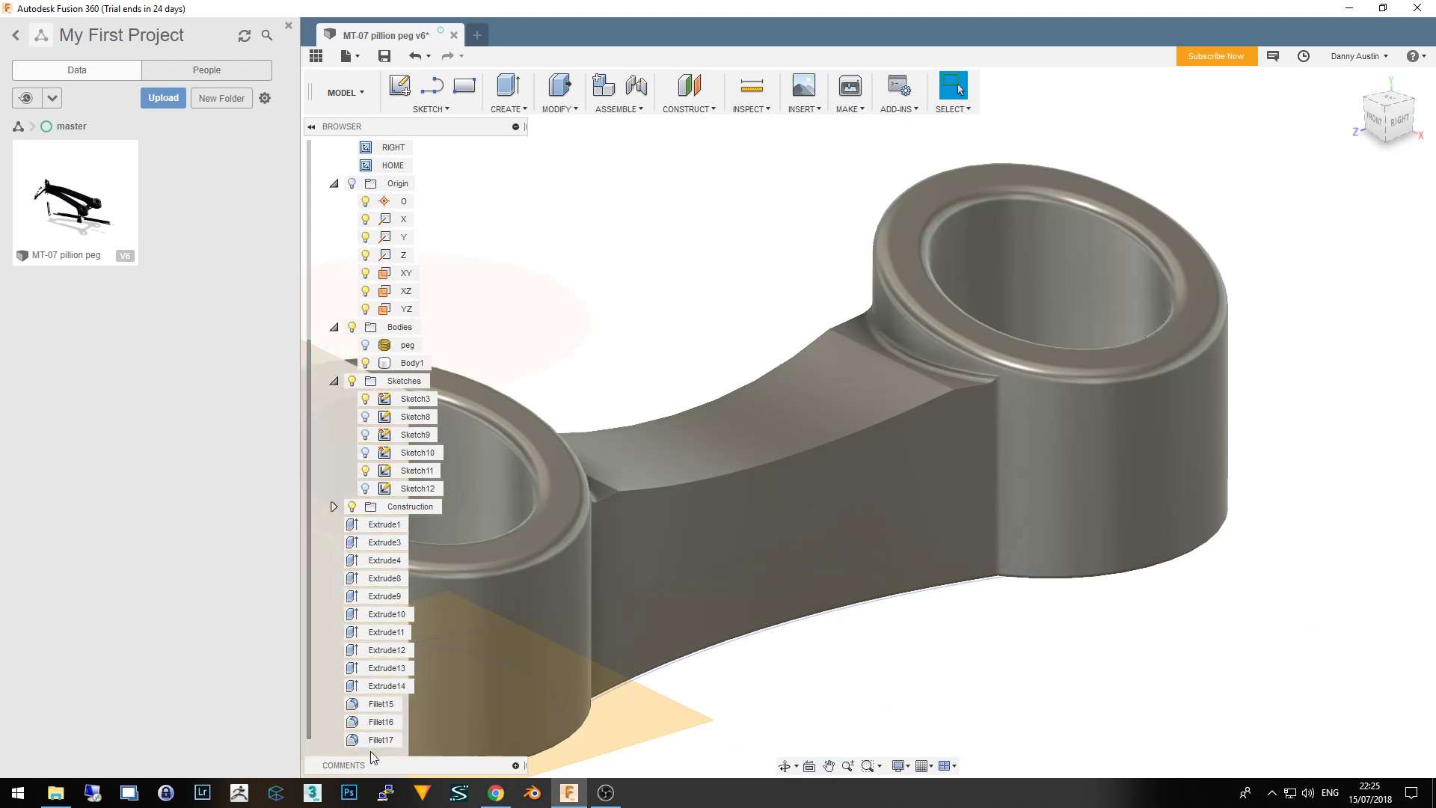
scroll(370, 747, down, 2)
double_click(375, 739)
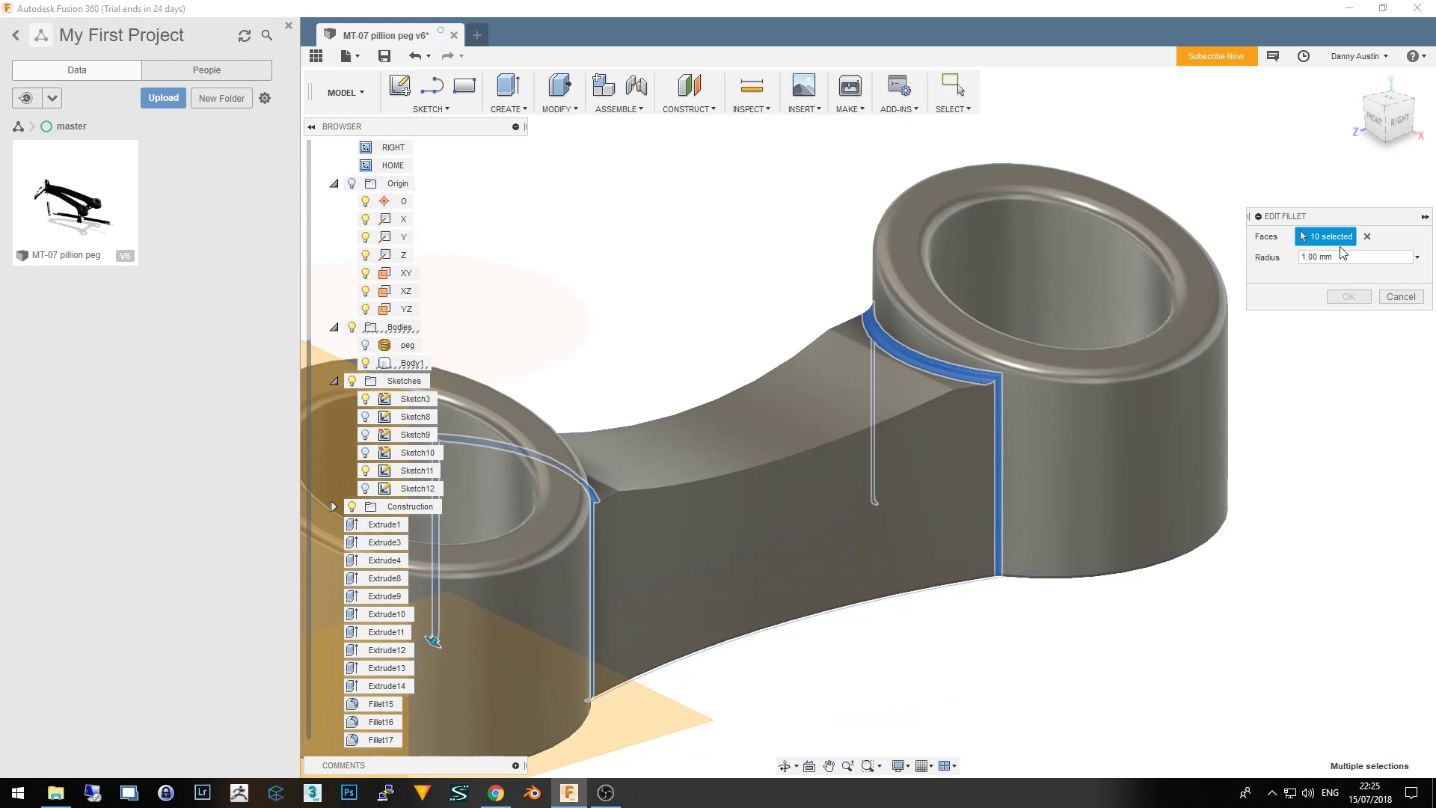
click(1344, 256)
text(2)
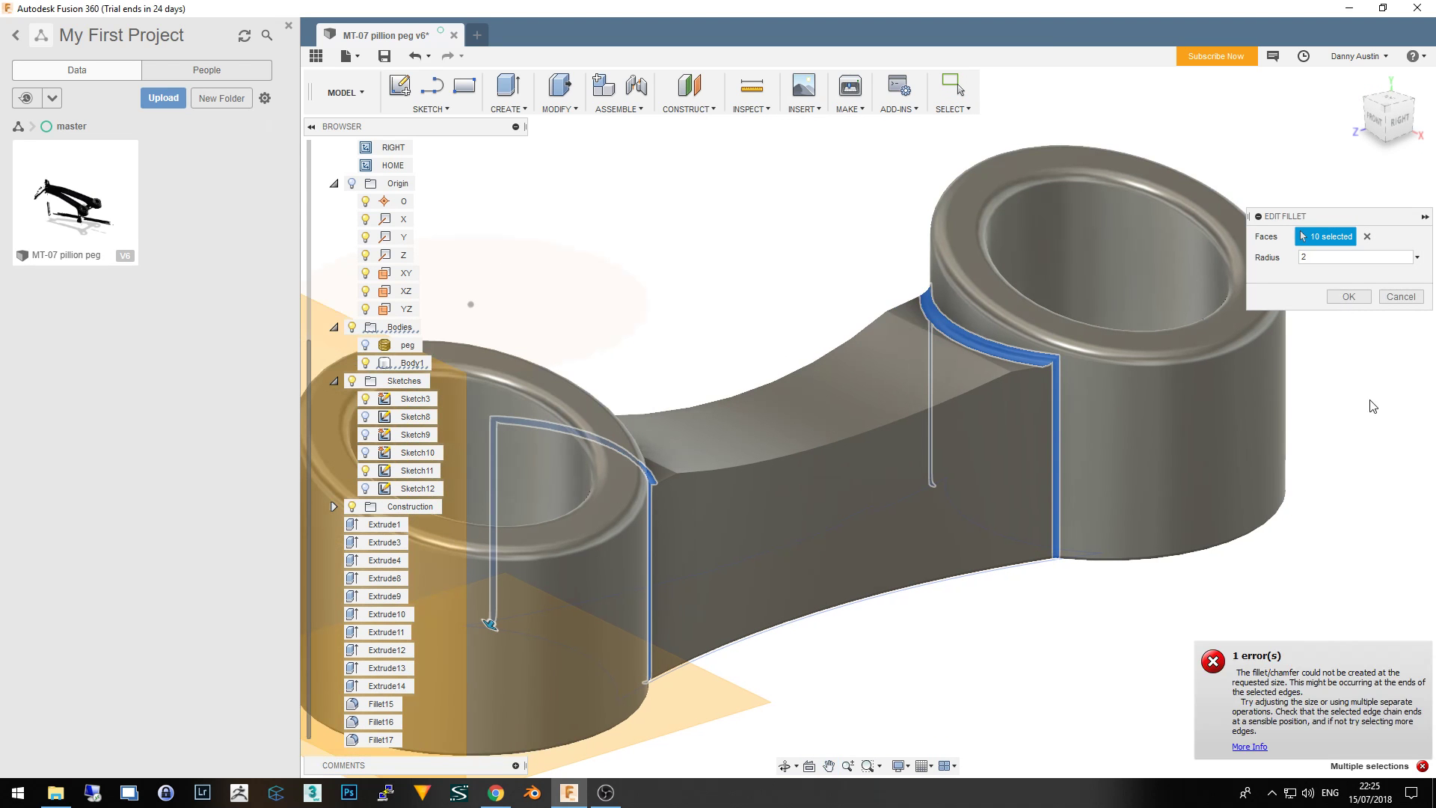
click(1415, 258)
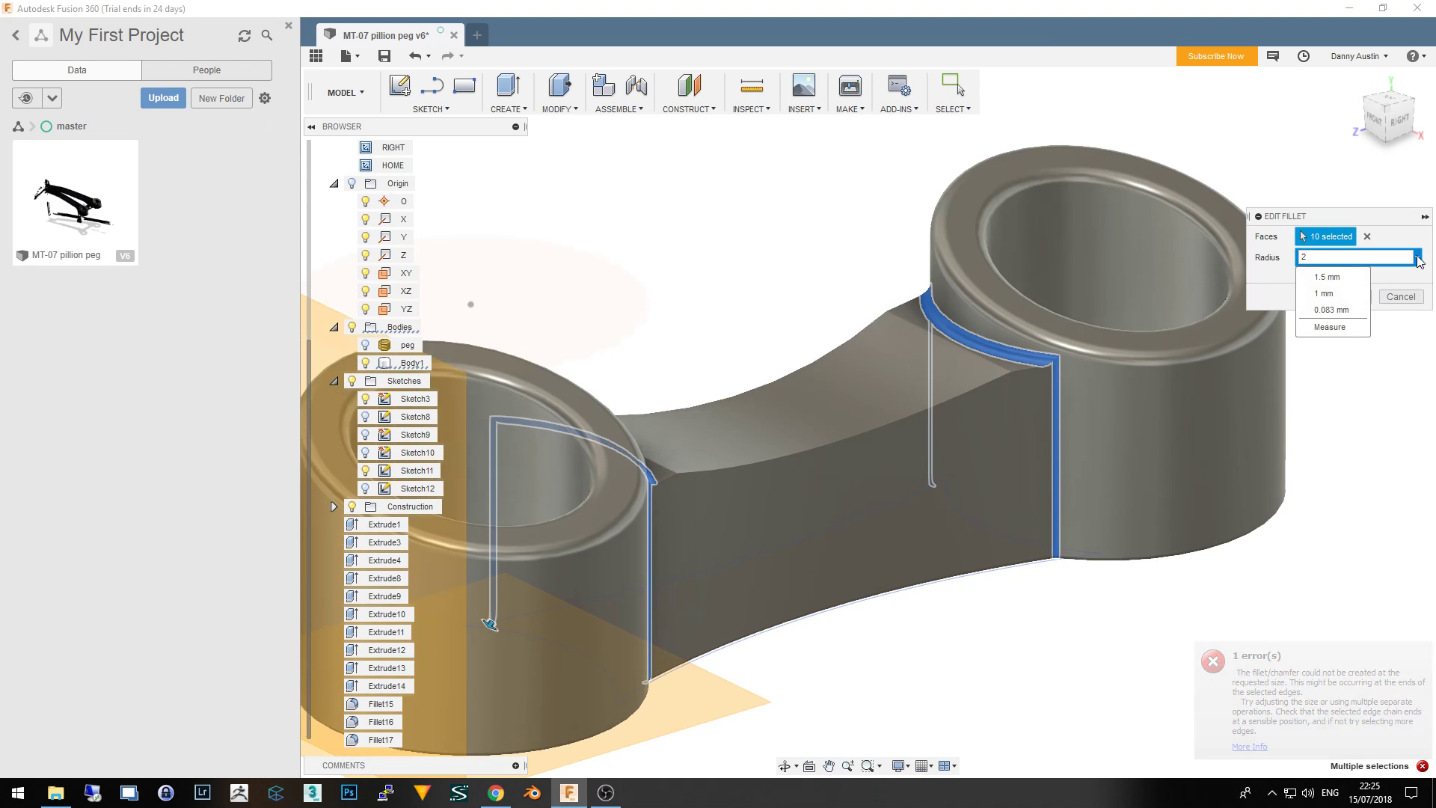
click(1331, 279)
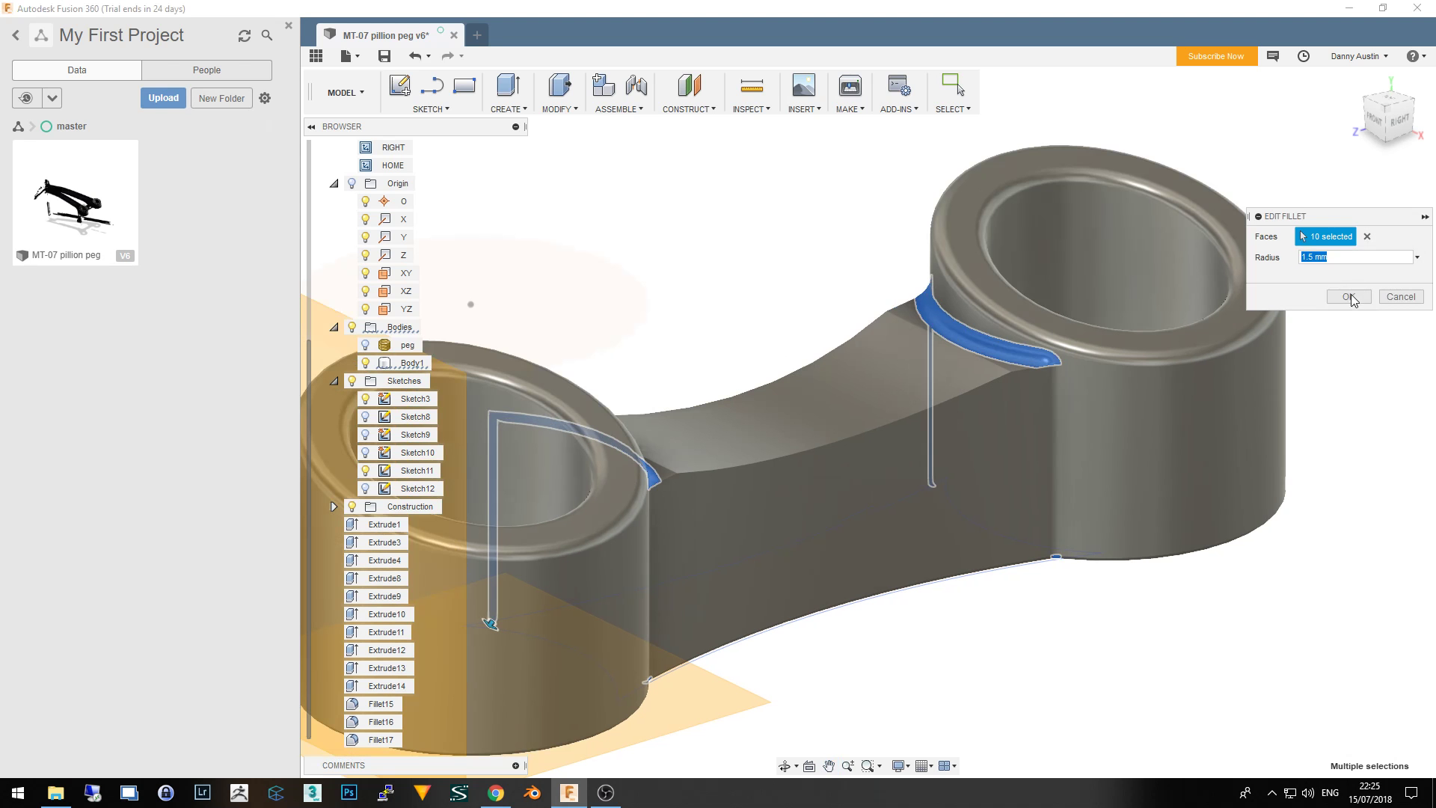
click(1349, 297)
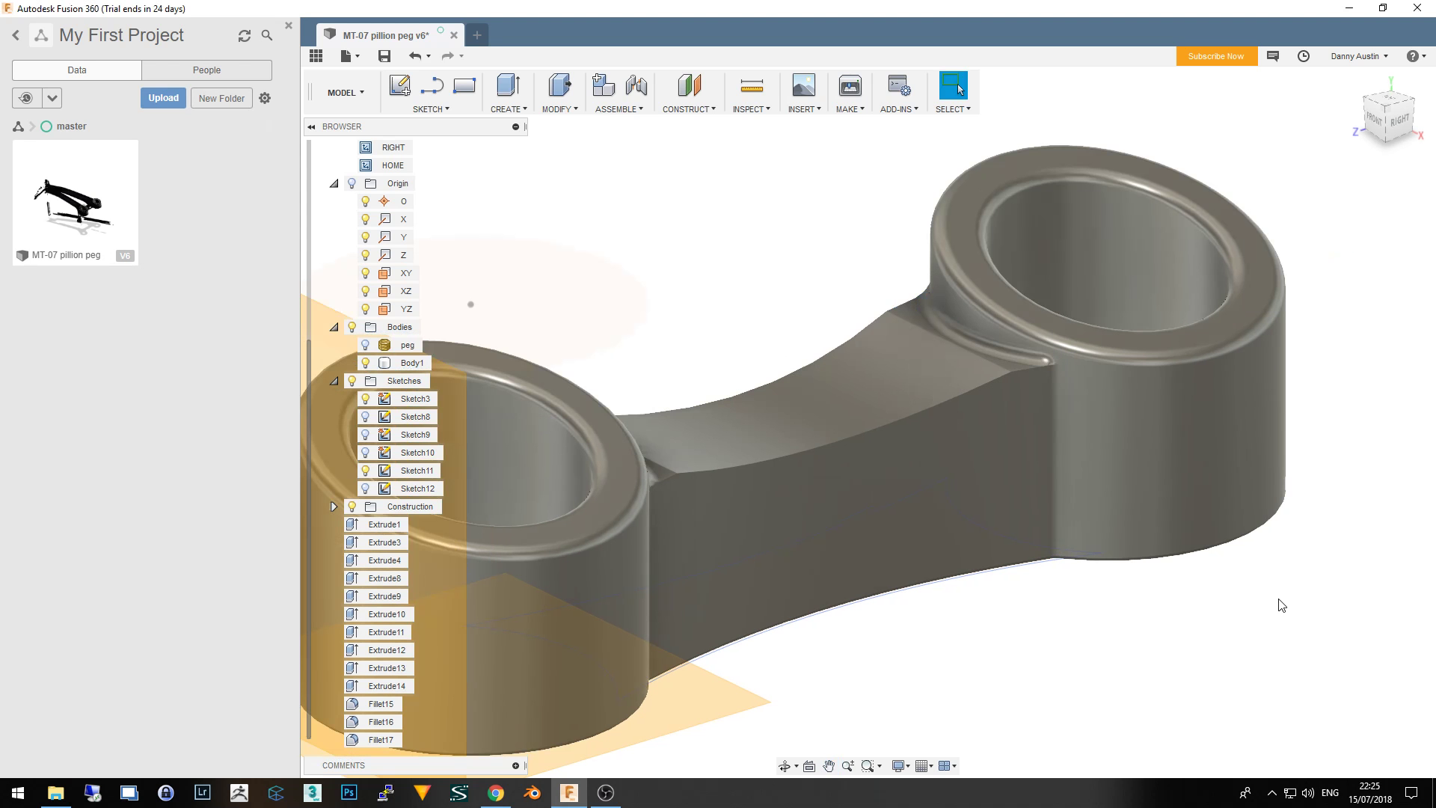
mouse_move(1282, 604)
shift+middle_down()
mouse_move(1202, 589)
mouse_move(1070, 439)
shift+middle_up()
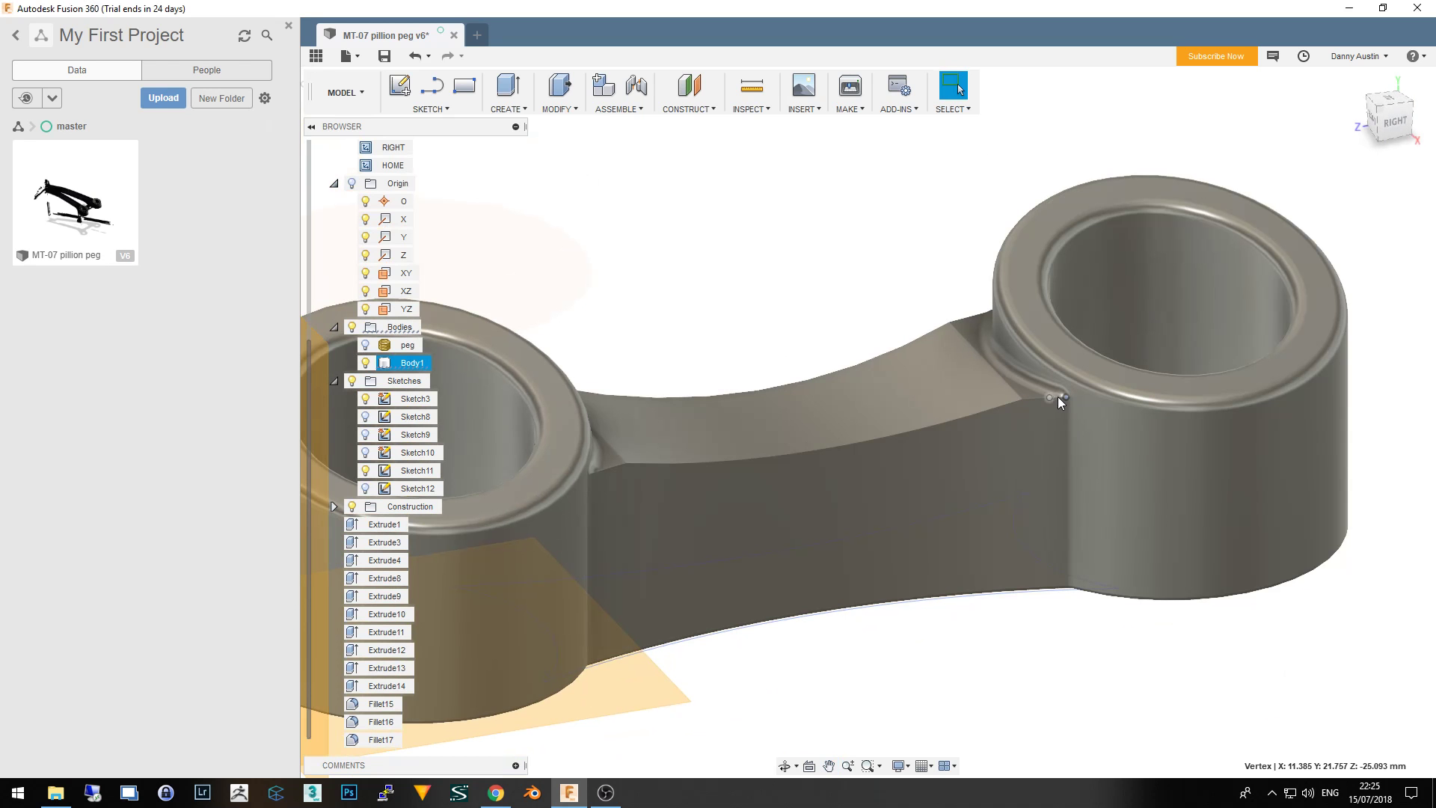
Select the right boss's short edge, the bridge's long top edge and the left boss's short edge
click(1035, 399)
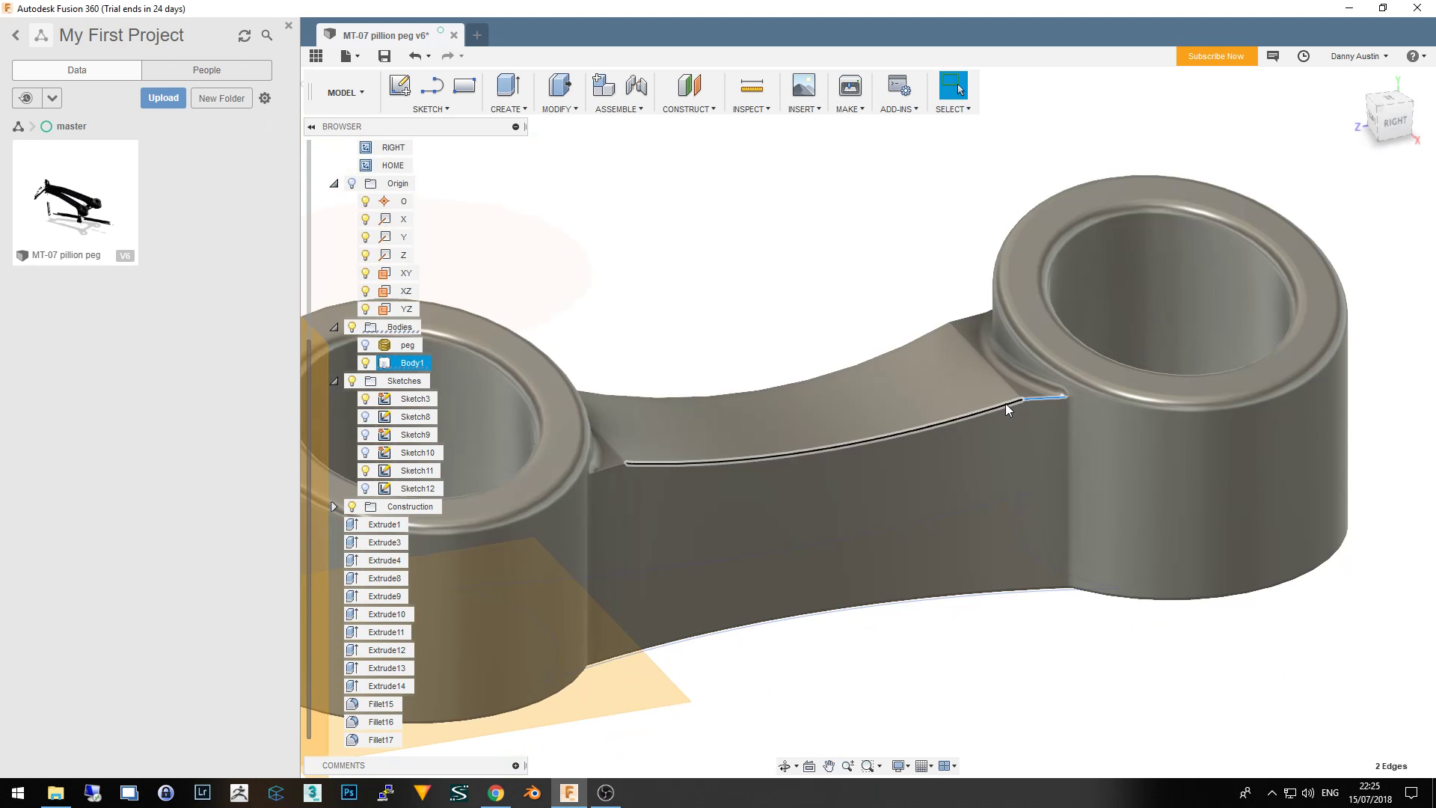
click(1005, 402)
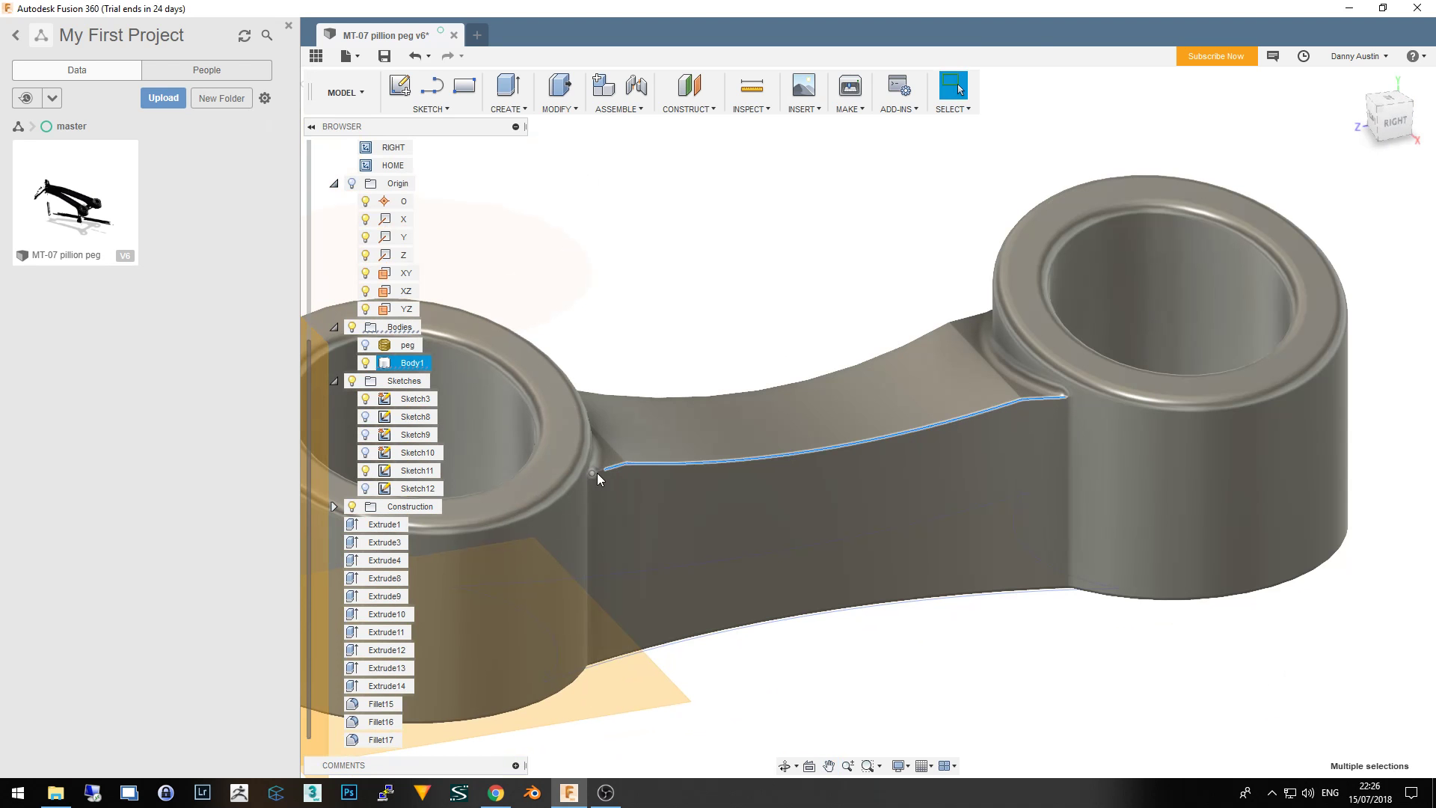
scroll(591, 478, up, 1)
scroll(595, 469, up, 2)
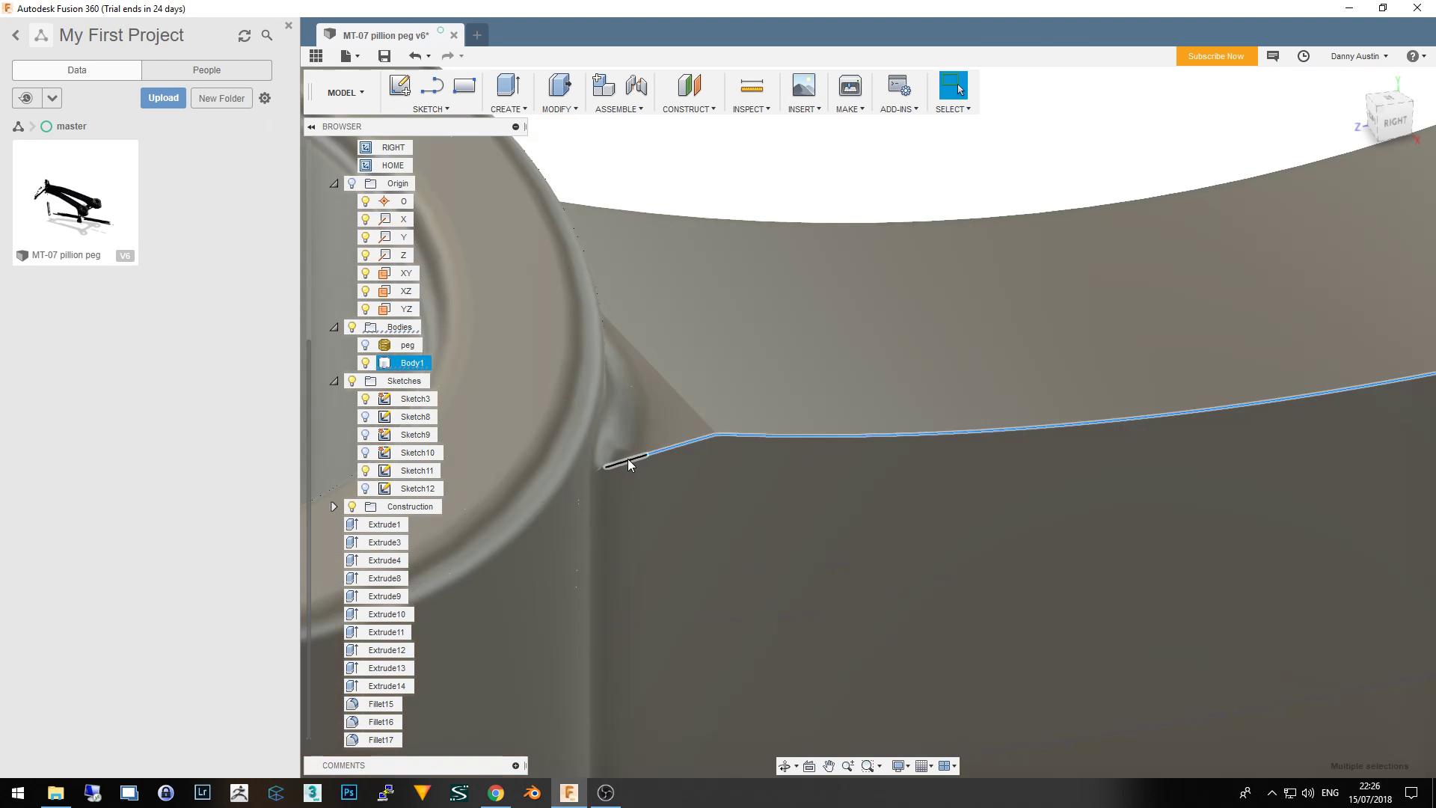
scroll(625, 461, up, 1)
click(592, 471)
Zoom in on the selected bridge edges, then browse the CREATE and MODIFY menus
scroll(591, 476, up, 1)
scroll(645, 536, up, 2)
scroll(565, 510, down, 2)
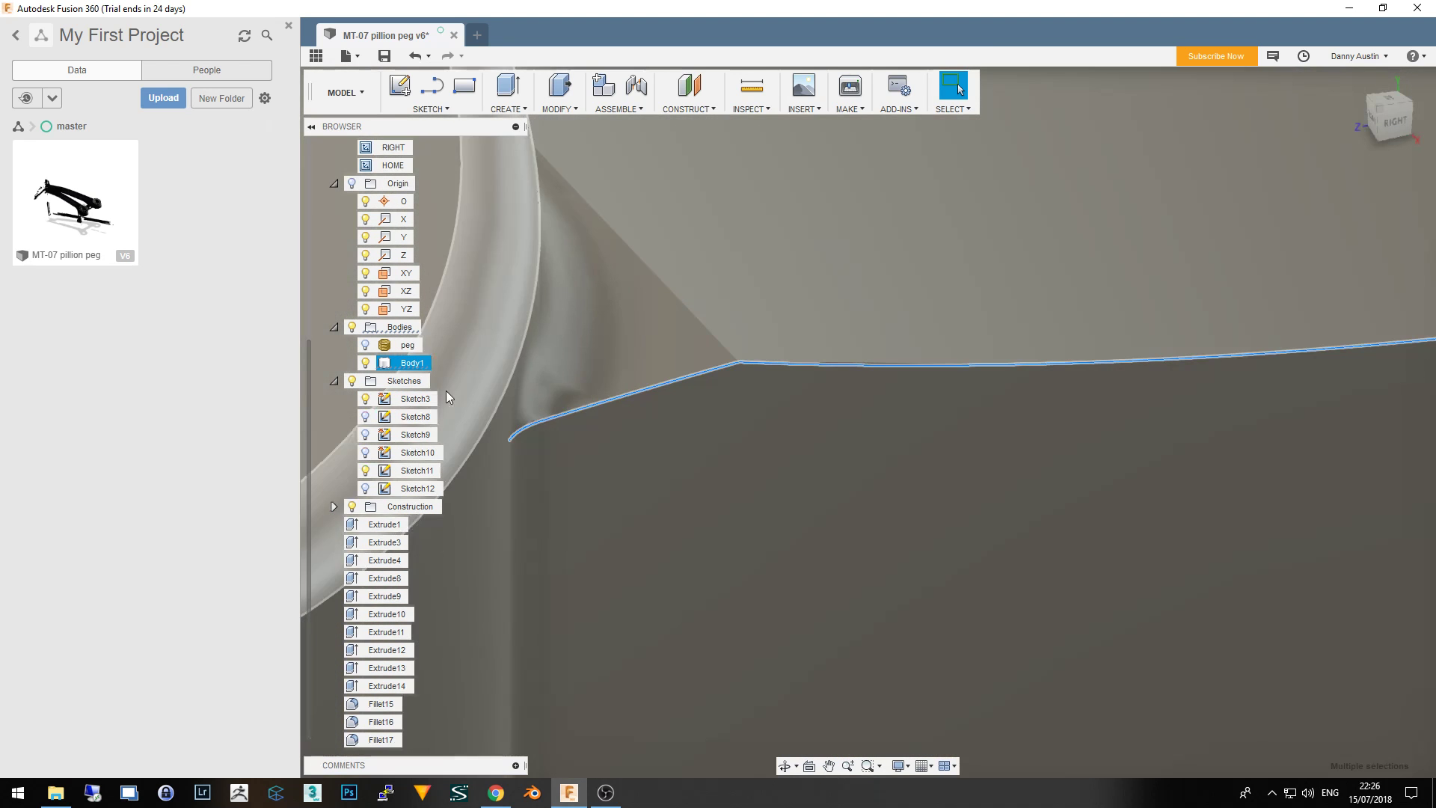
scroll(446, 390, up, 2)
scroll(497, 395, down, 1)
scroll(464, 396, down, 2)
scroll(505, 396, down, 2)
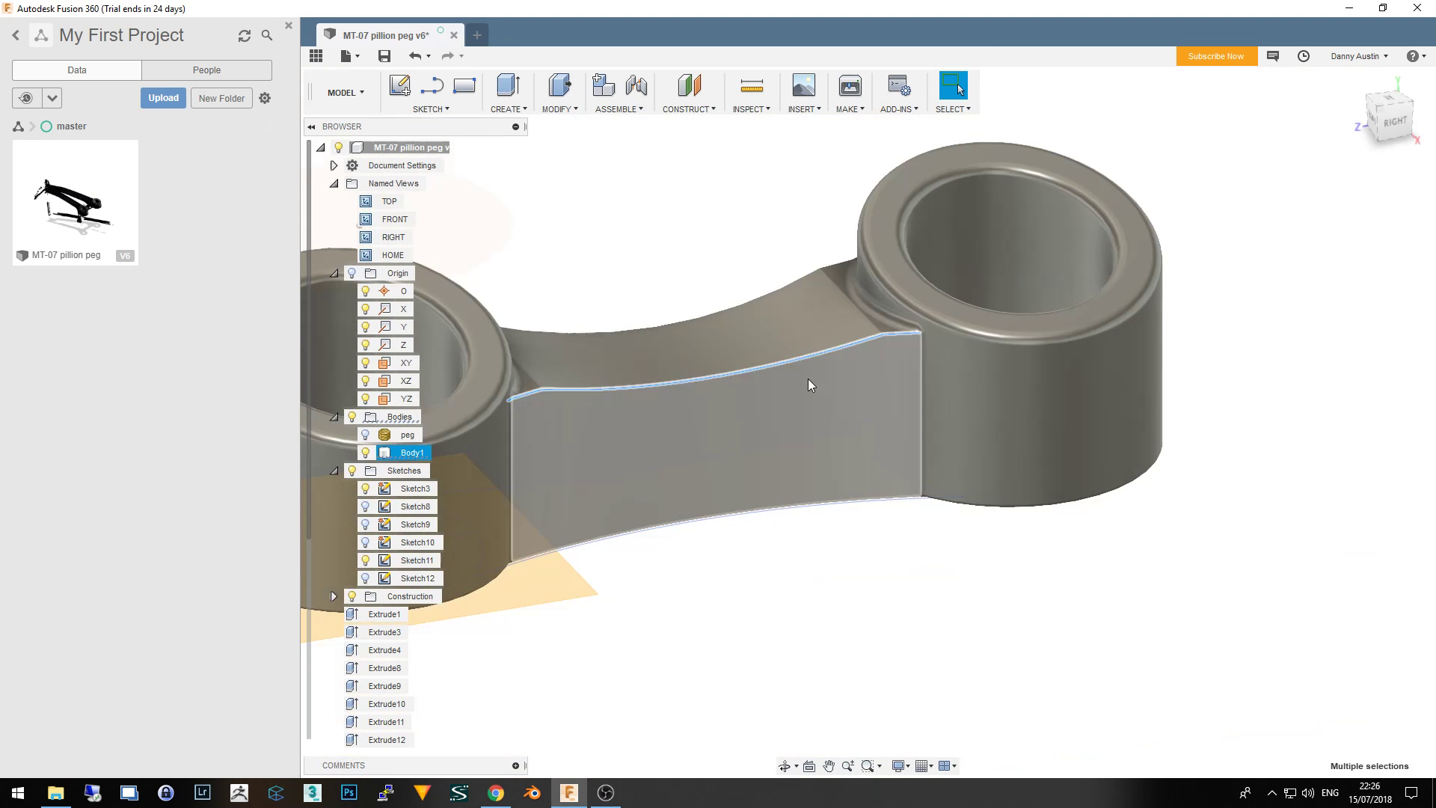
scroll(897, 344, up, 3)
scroll(914, 344, up, 1)
scroll(919, 339, up, 2)
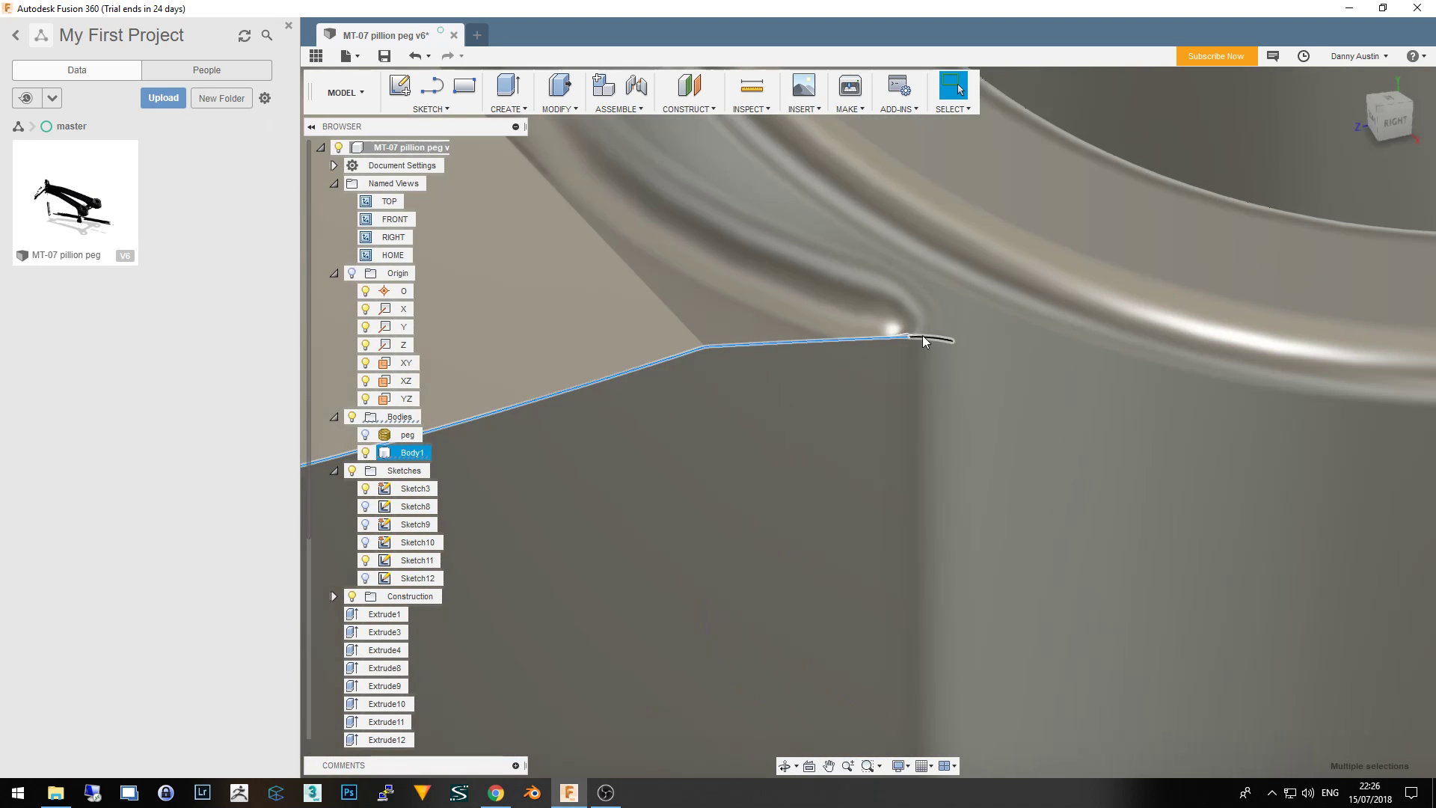
scroll(922, 335, up, 1)
scroll(1005, 478, down, 3)
scroll(1074, 478, down, 2)
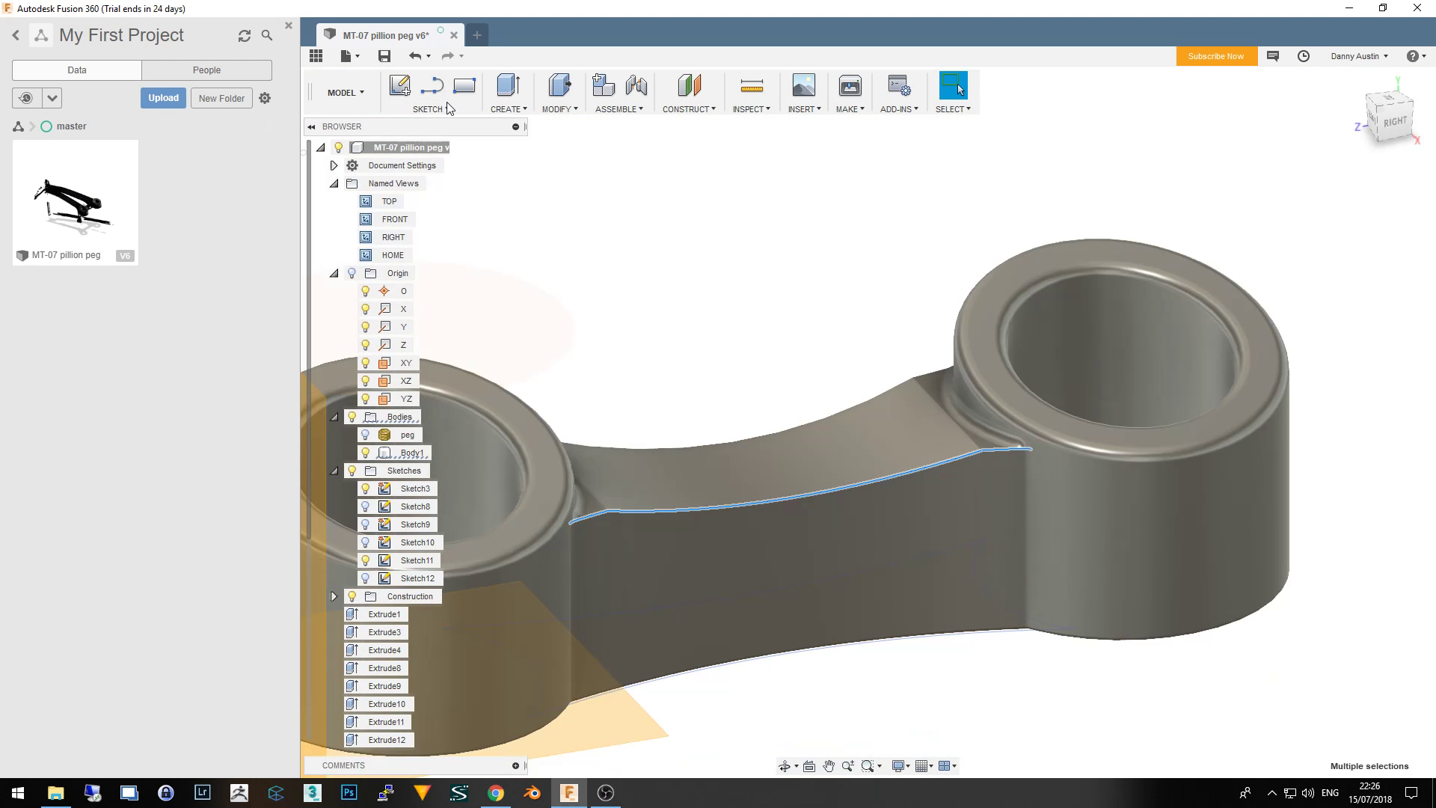
click(523, 110)
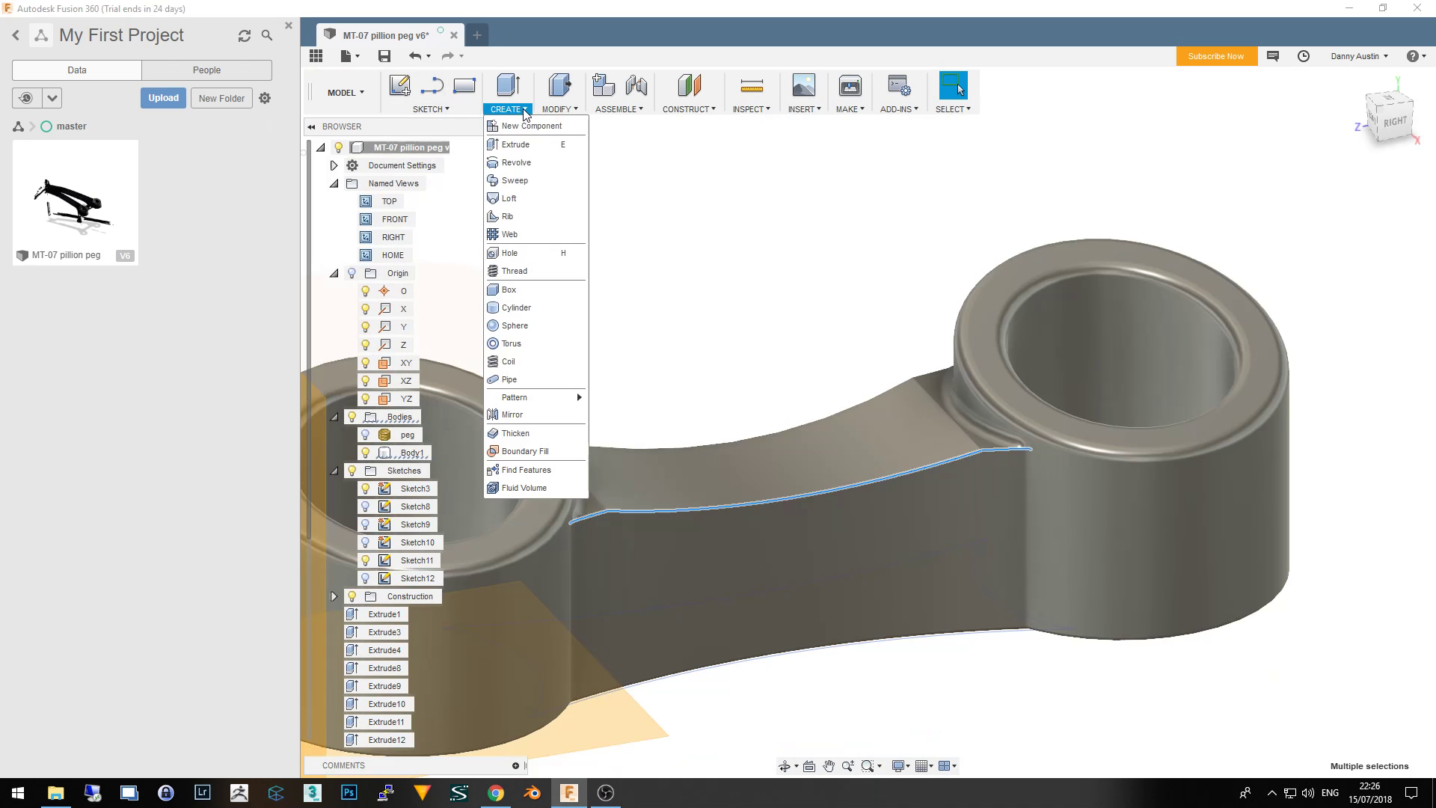
click(557, 109)
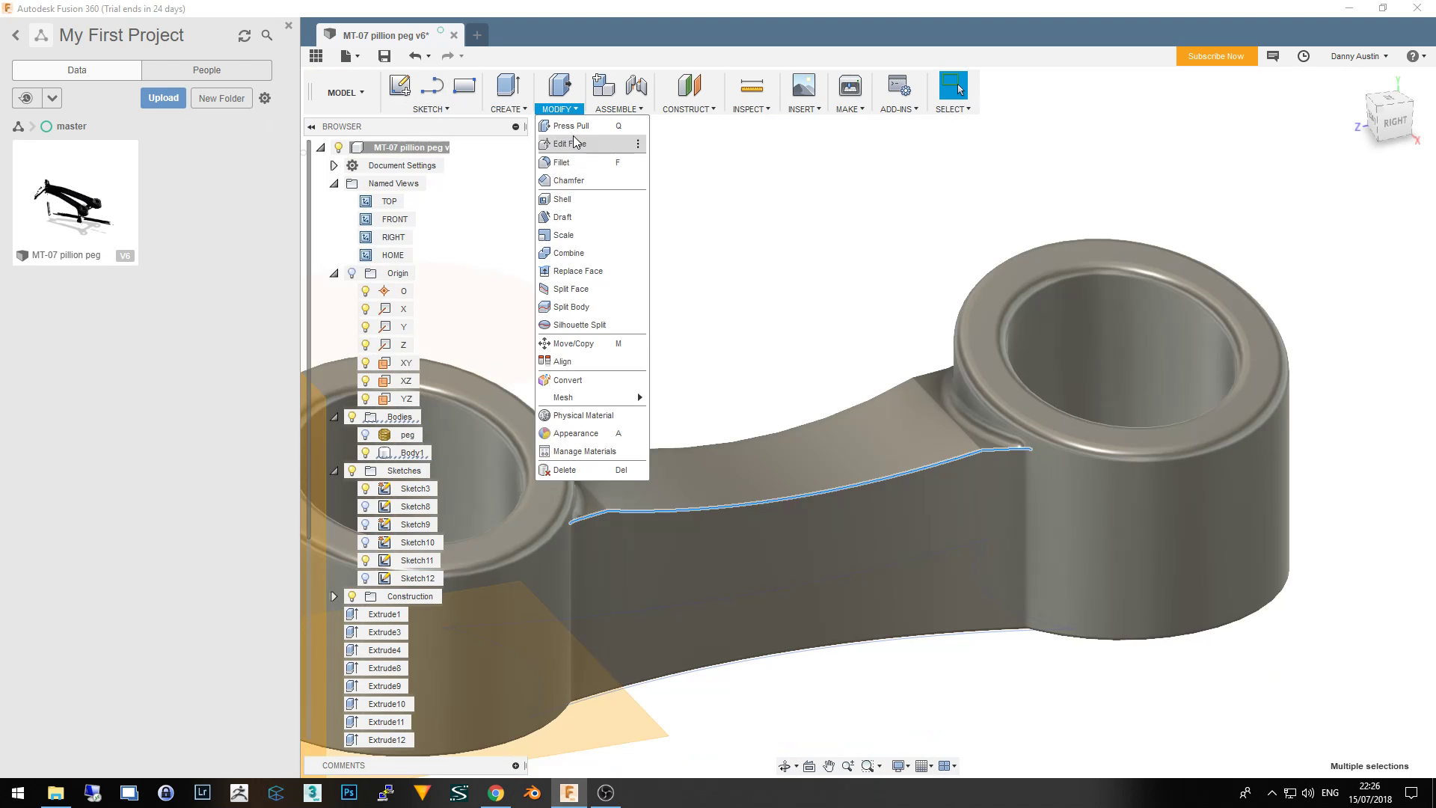
click(581, 163)
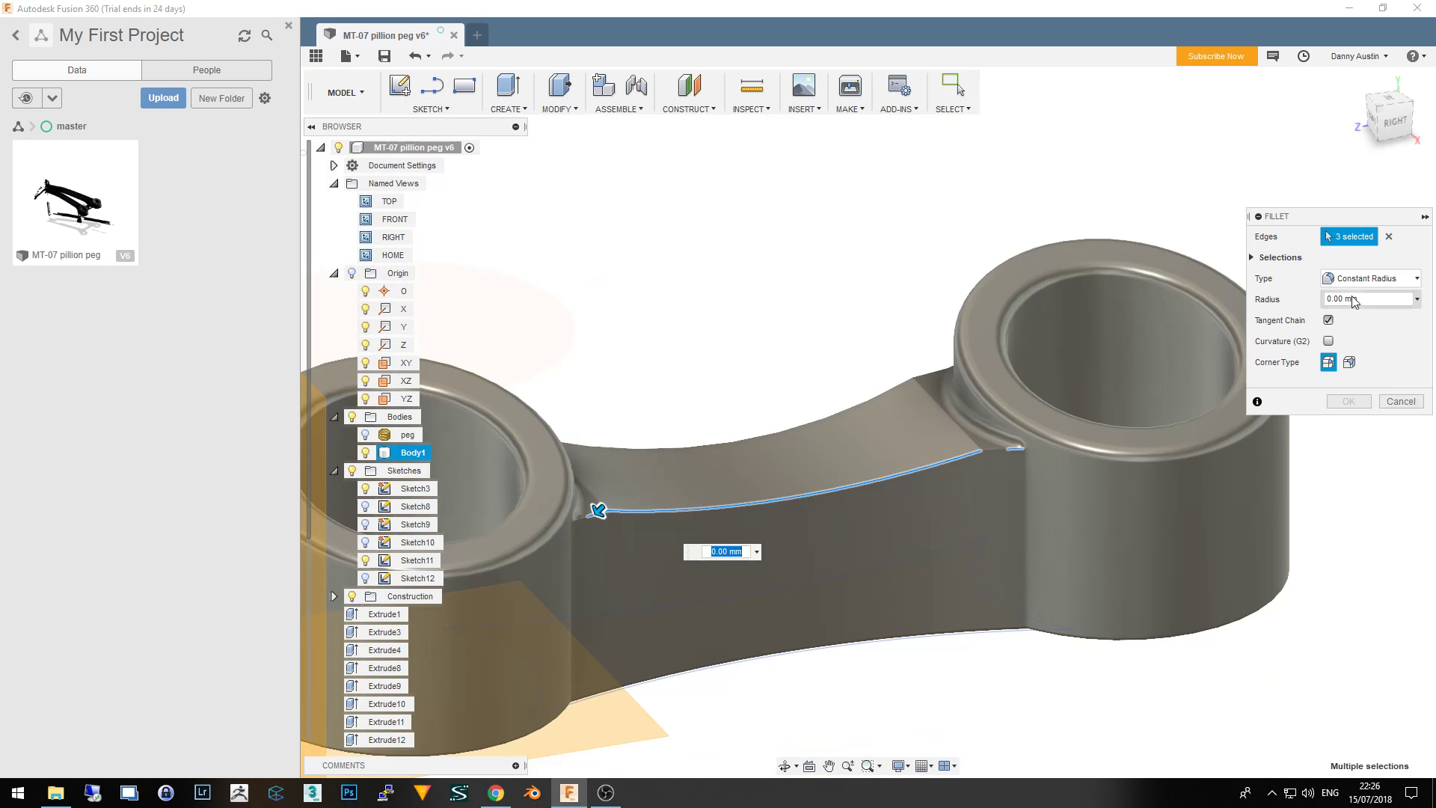
click(1390, 278)
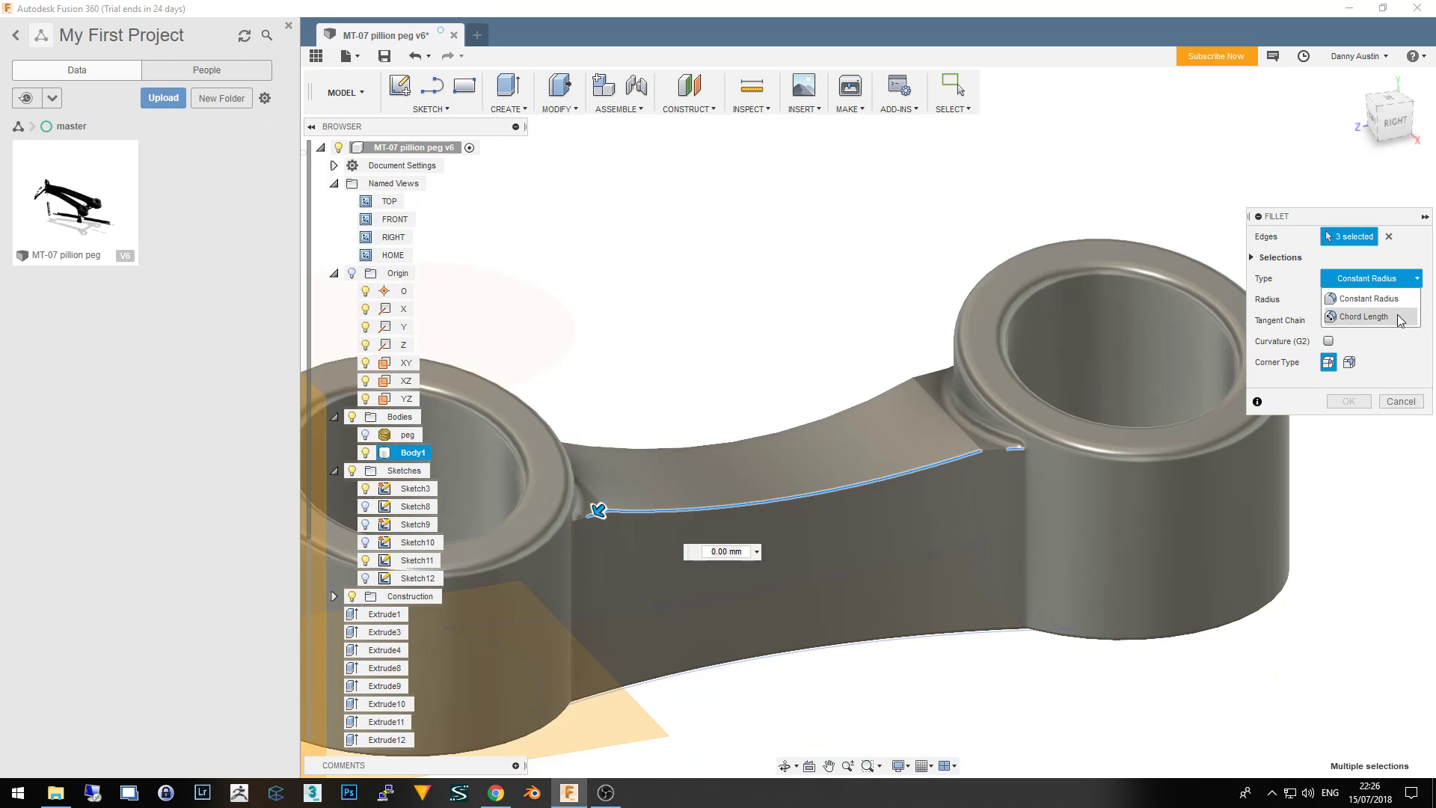
click(1363, 316)
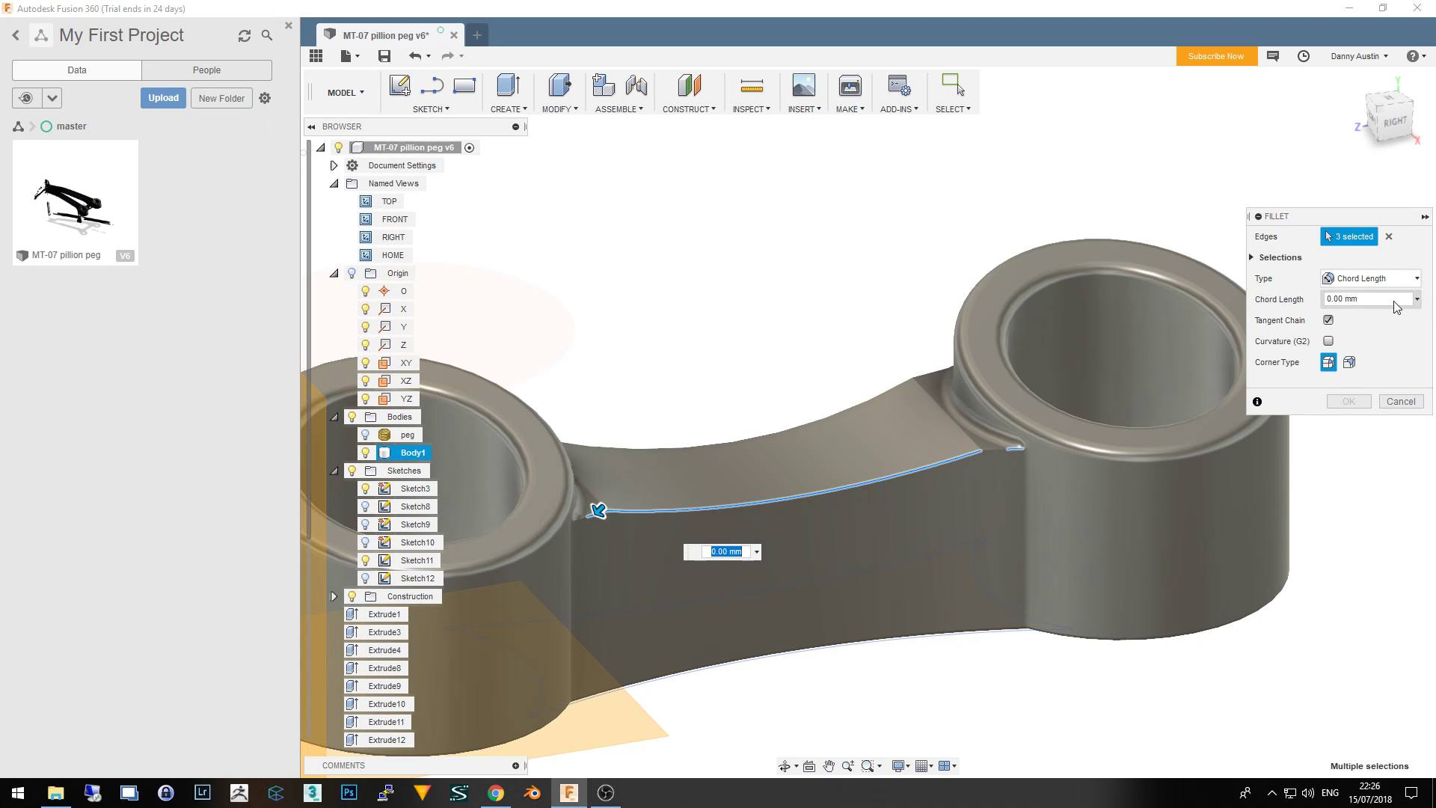
triple_click(1370, 305)
text(3)
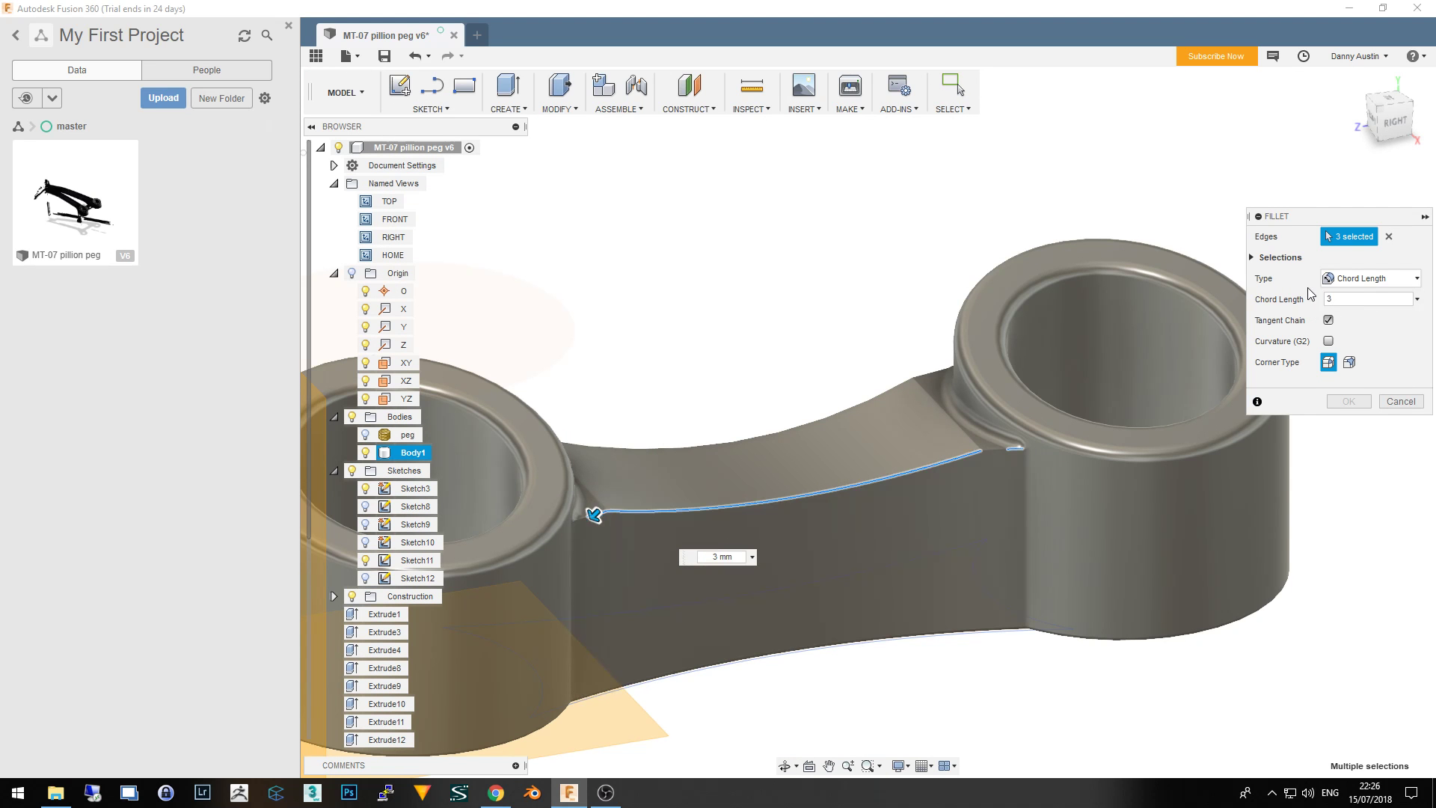
click(1350, 297)
click(1329, 320)
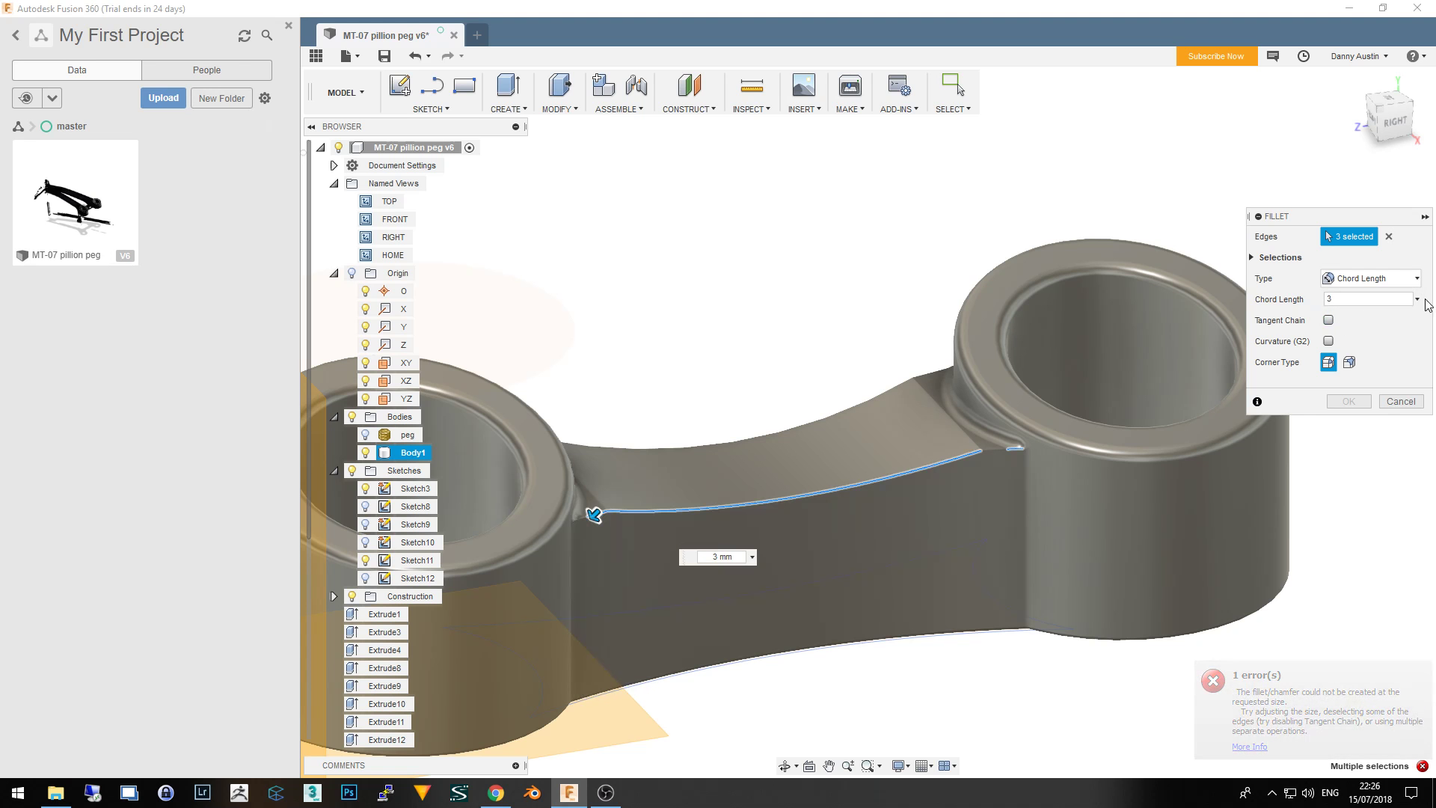
click(1360, 299)
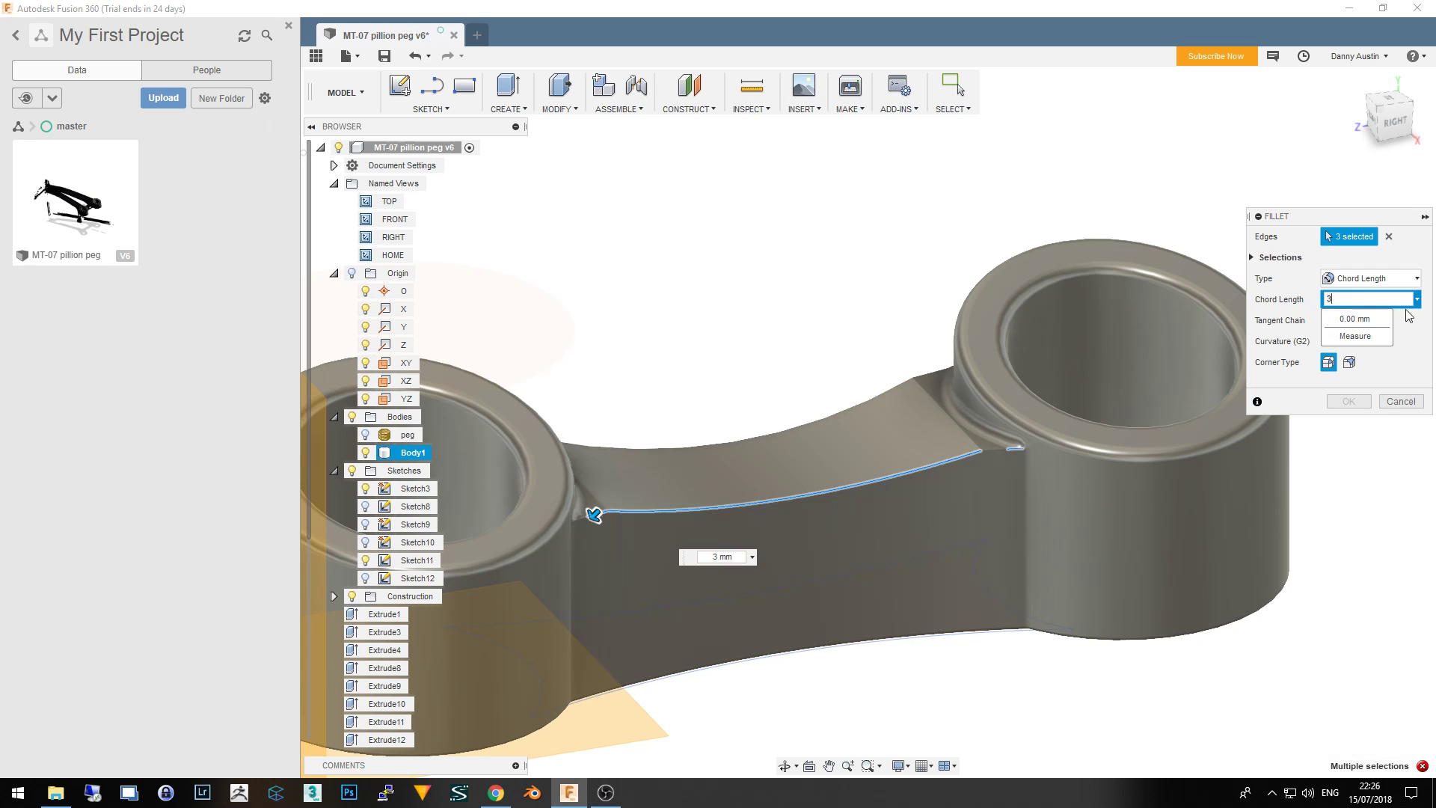
double_click(1357, 298)
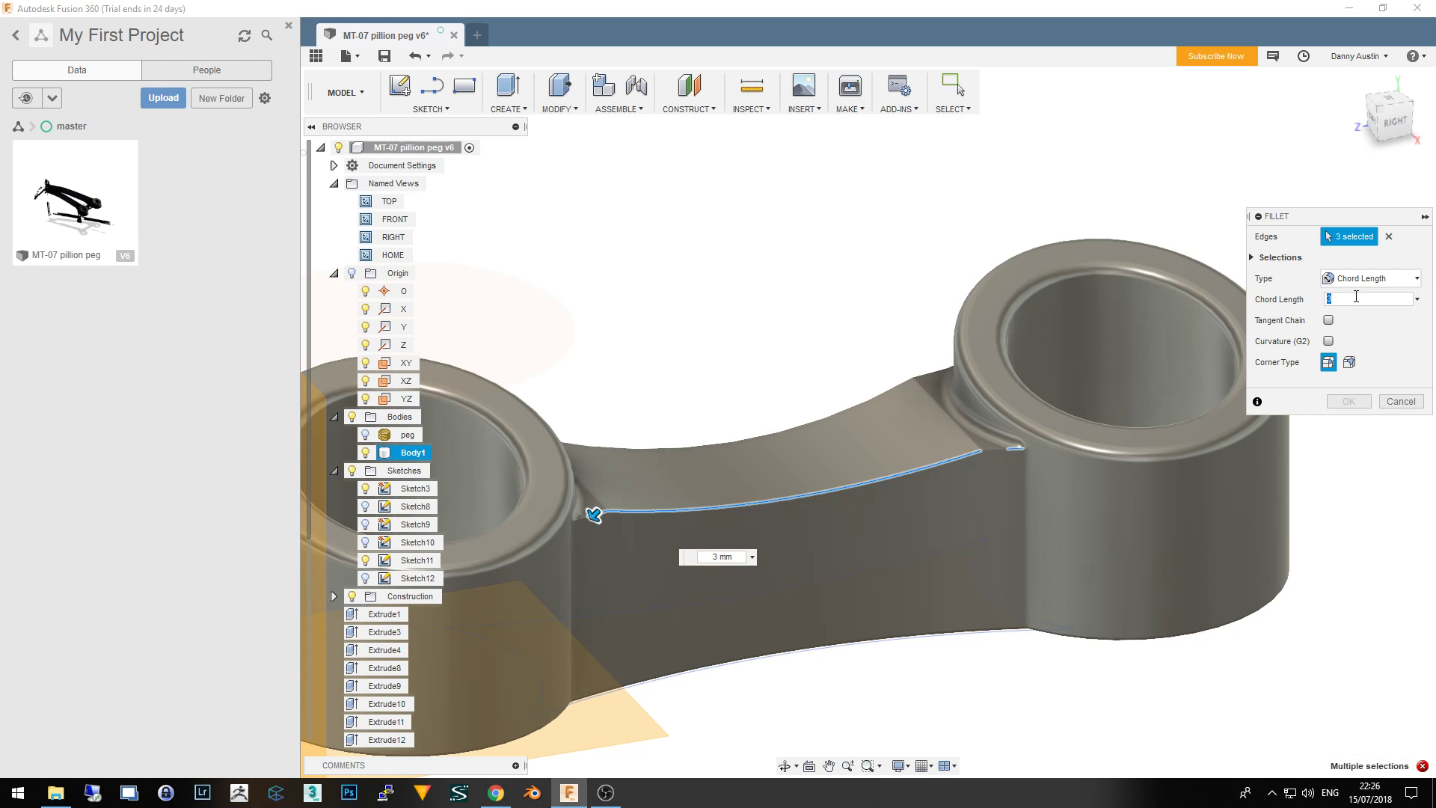
text(2)
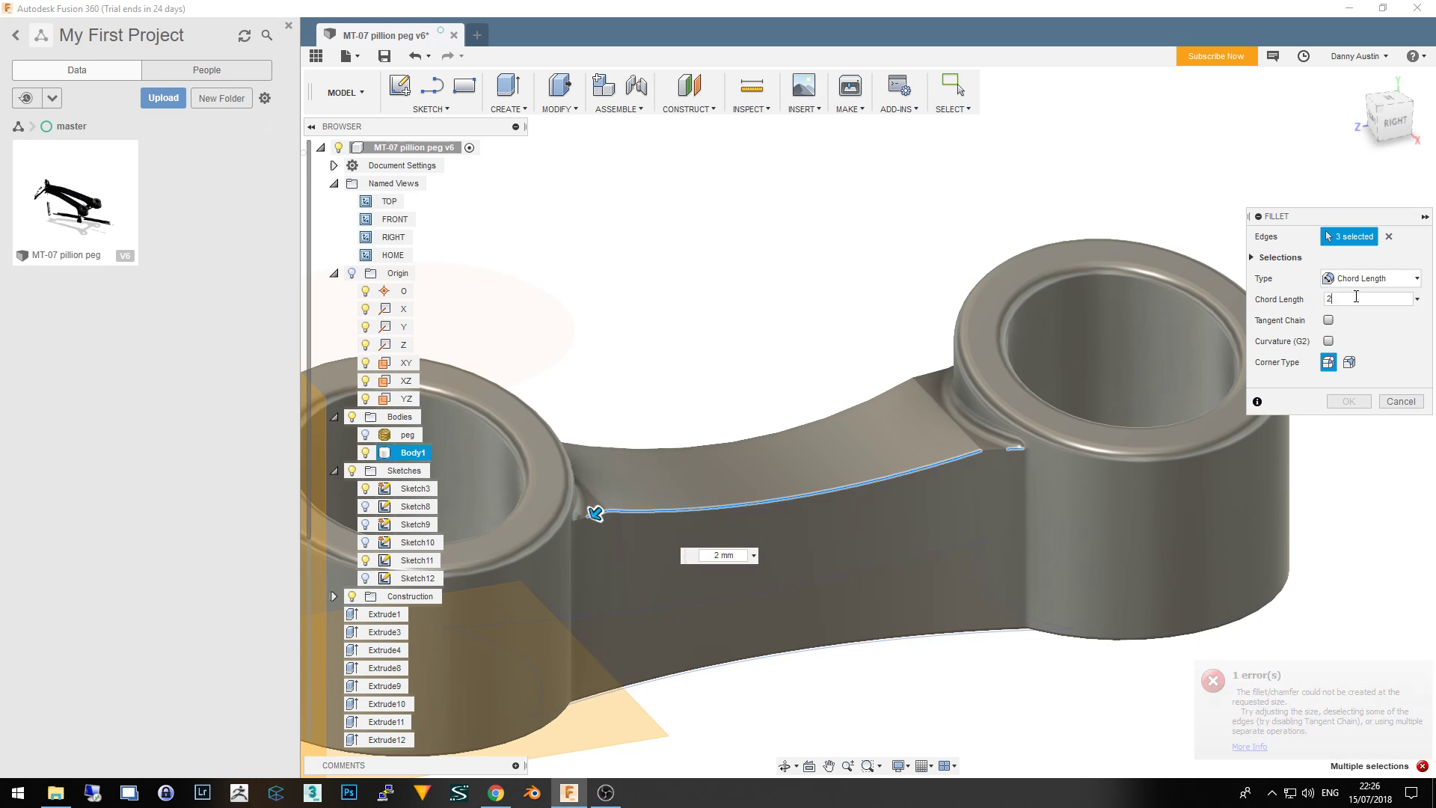
Cancel the failed fillet and pick Fillet15 through Fillet17 in the timeline
click(1400, 401)
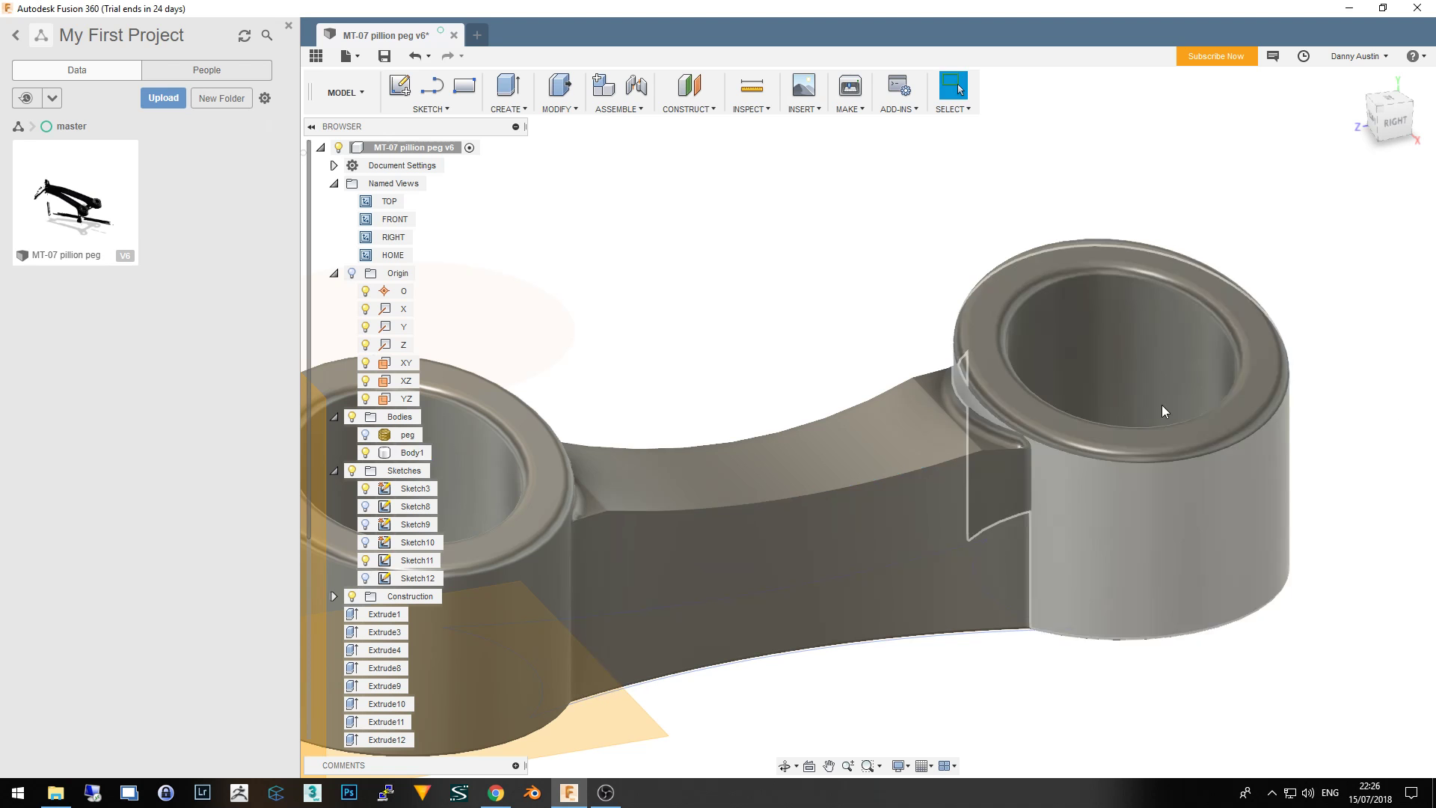
scroll(381, 736, down, 3)
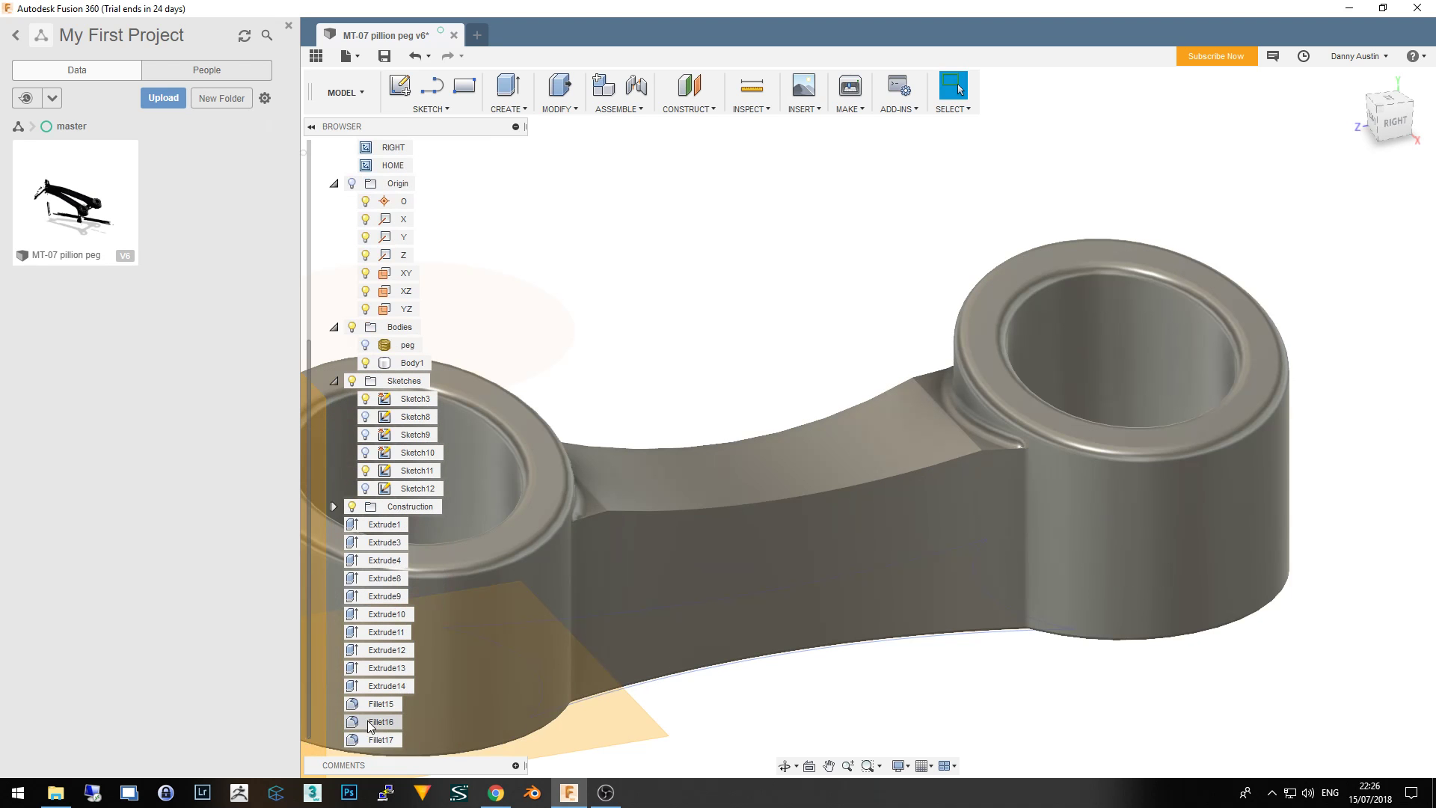
click(383, 741)
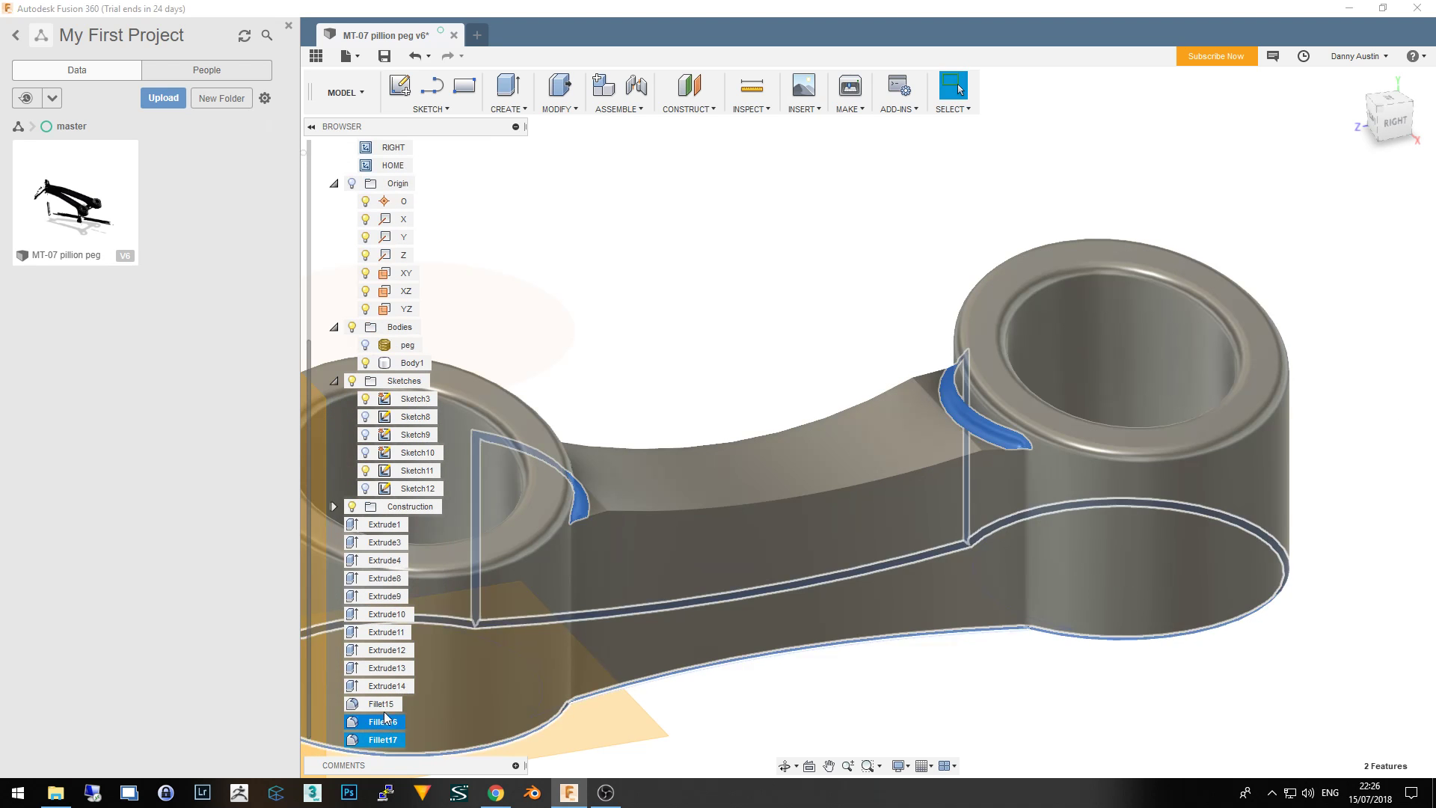
shift+click(385, 705)
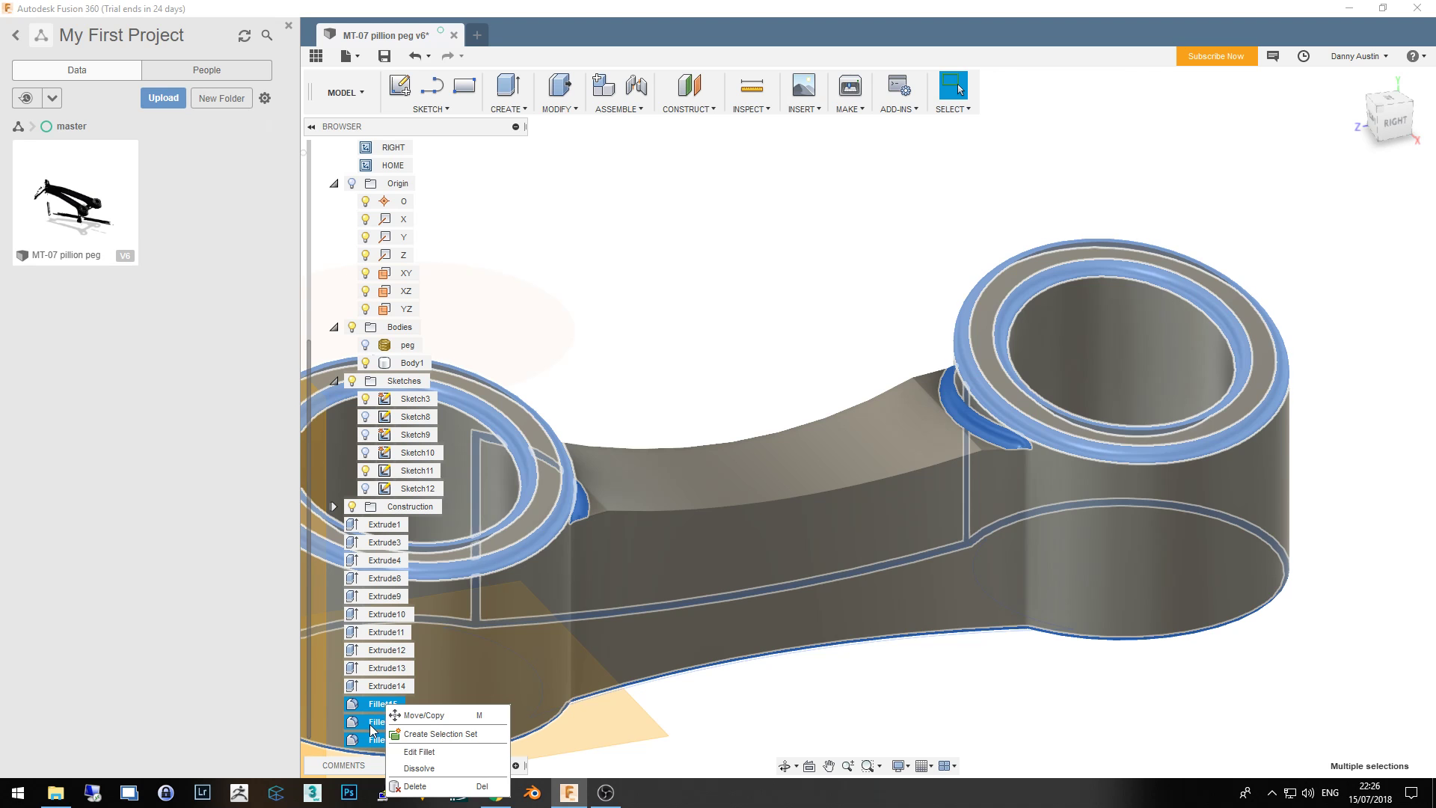
key(Escape)
Select only Fillet16 and Fillet17 in the timeline and delete them
ctrl+click(378, 740)
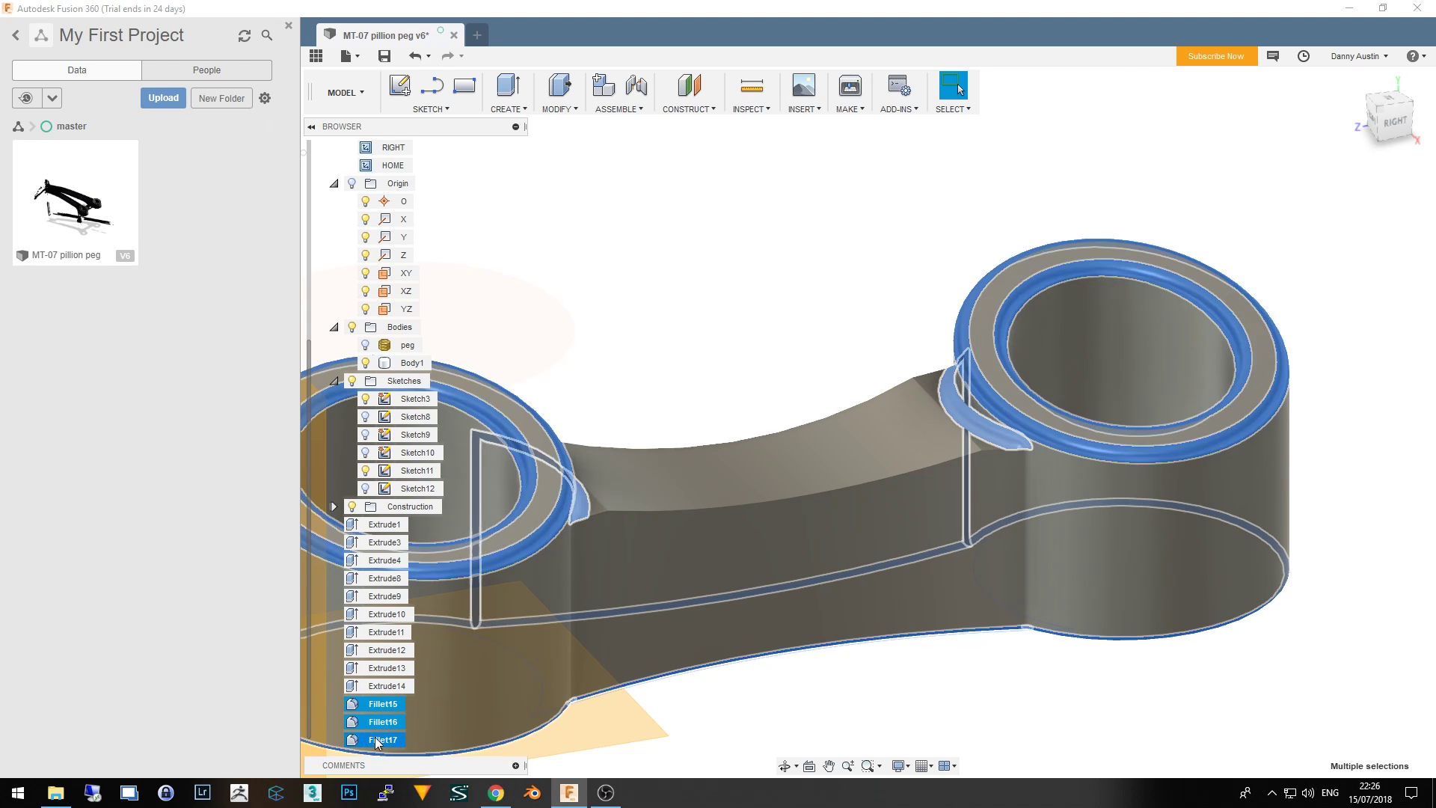
click(380, 743)
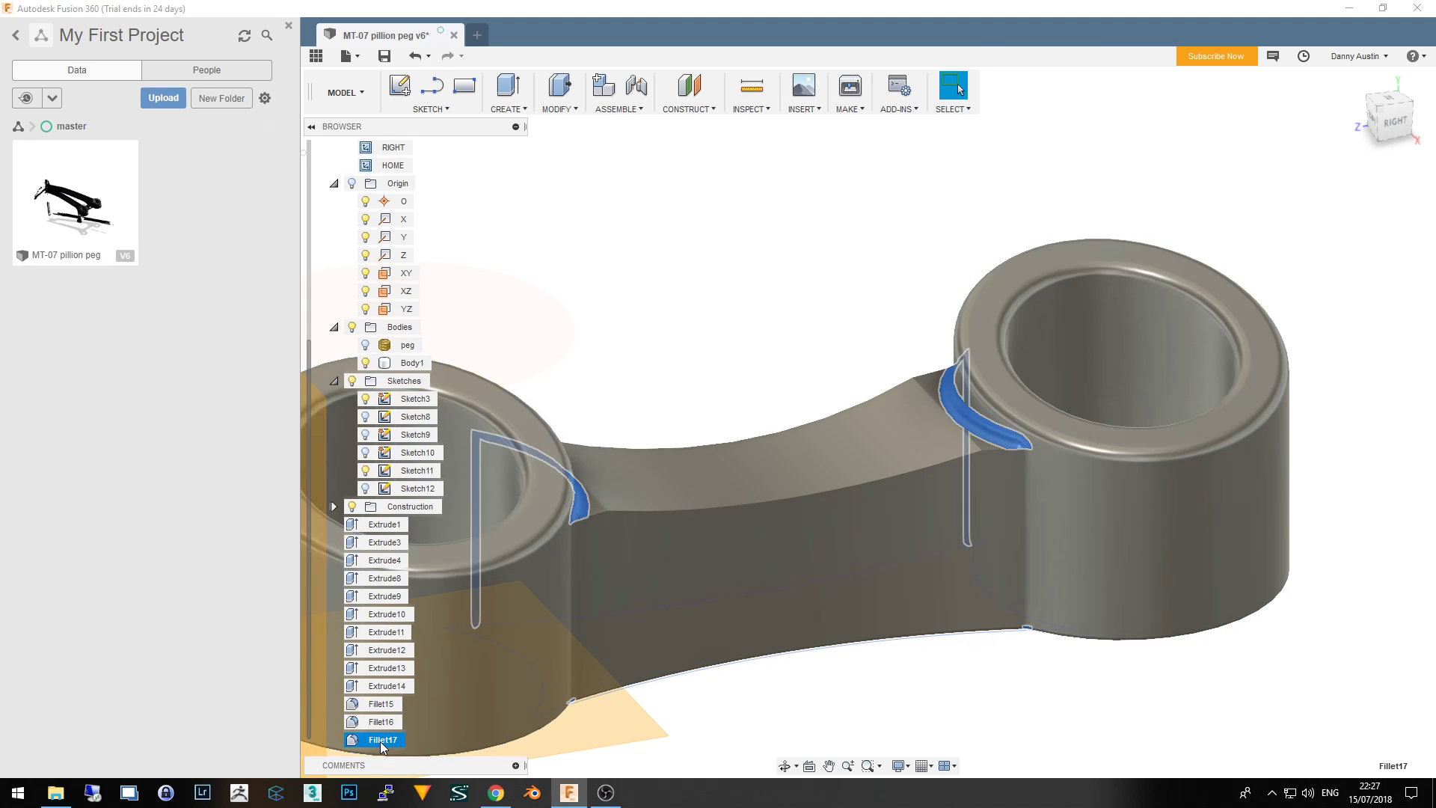
ctrl+click(381, 724)
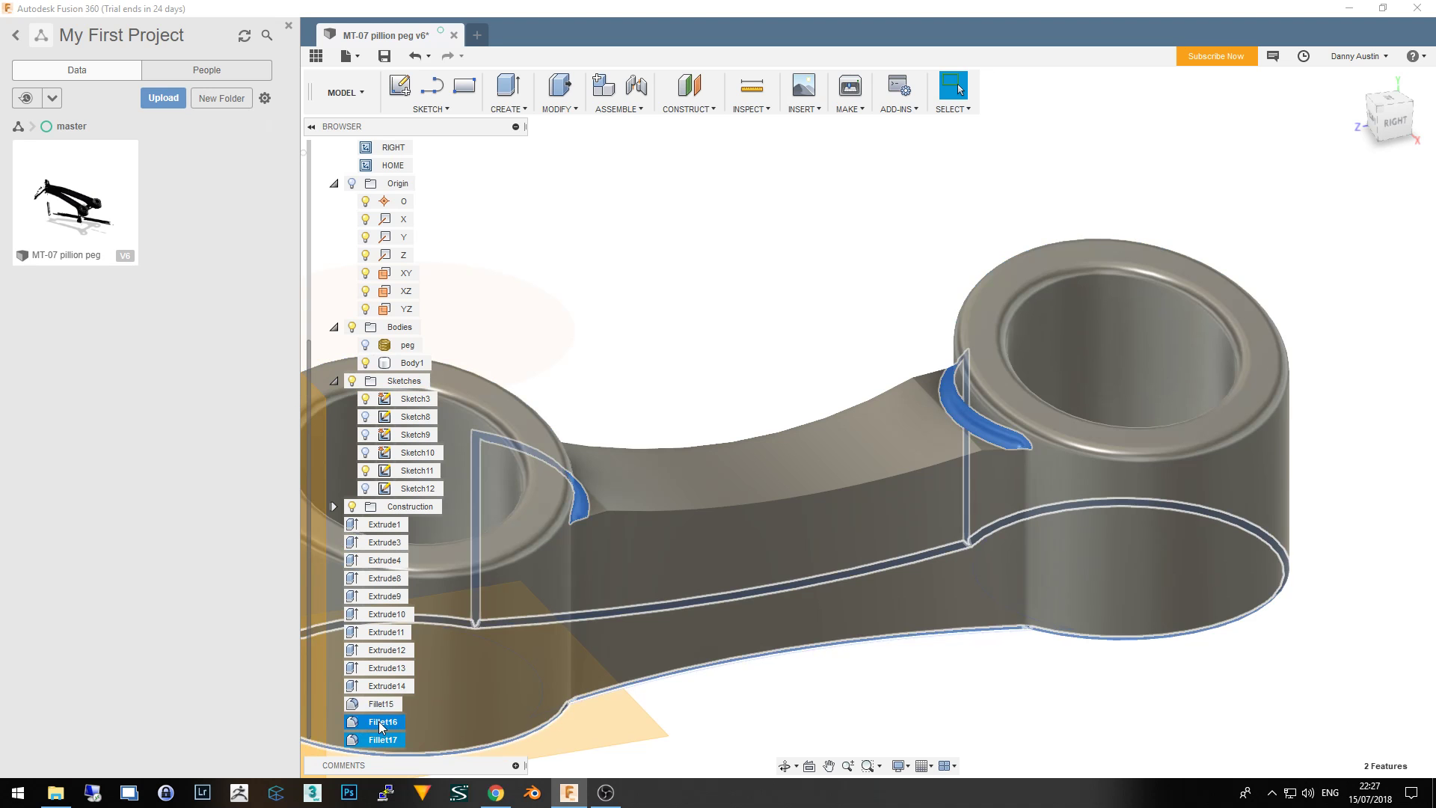
right_click(381, 723)
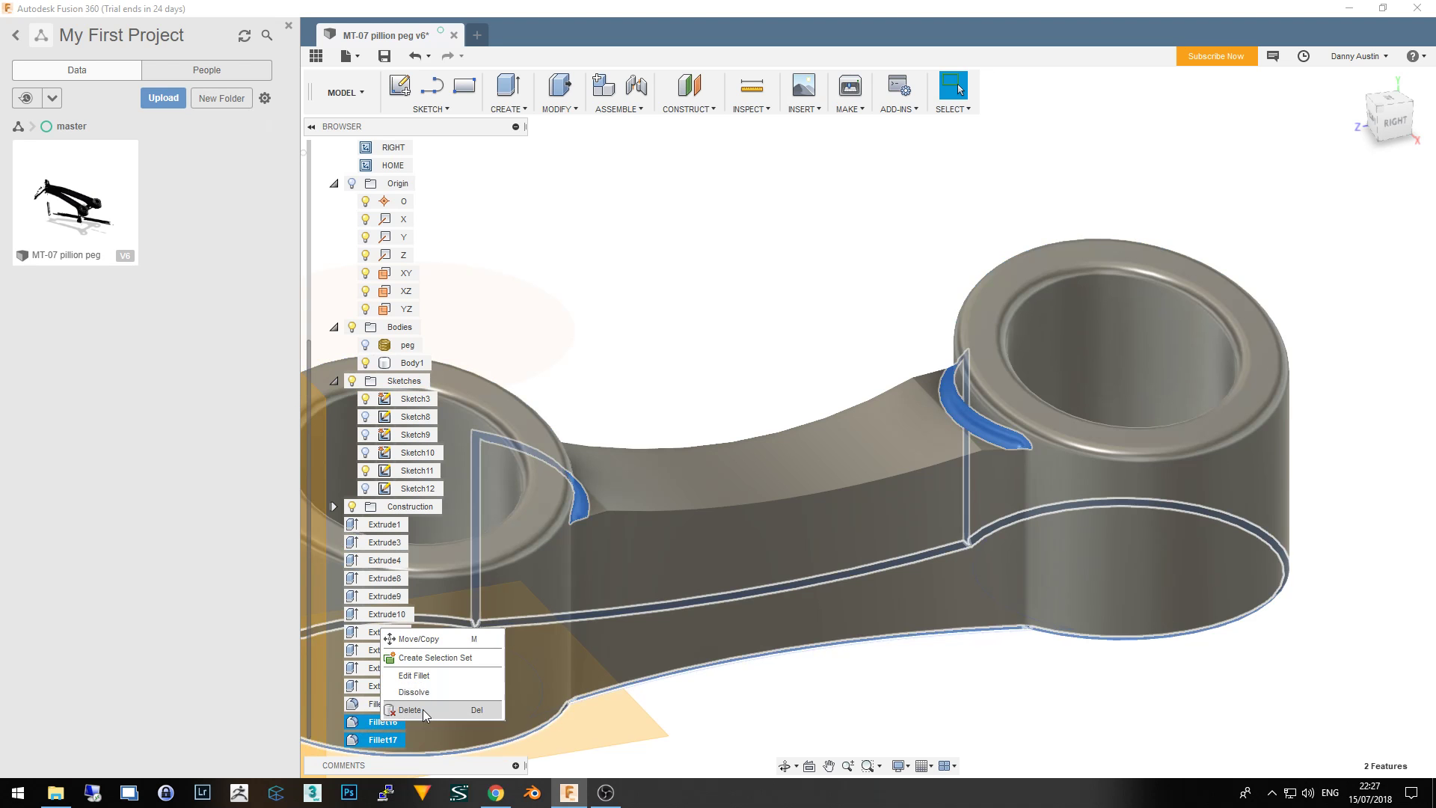
click(423, 711)
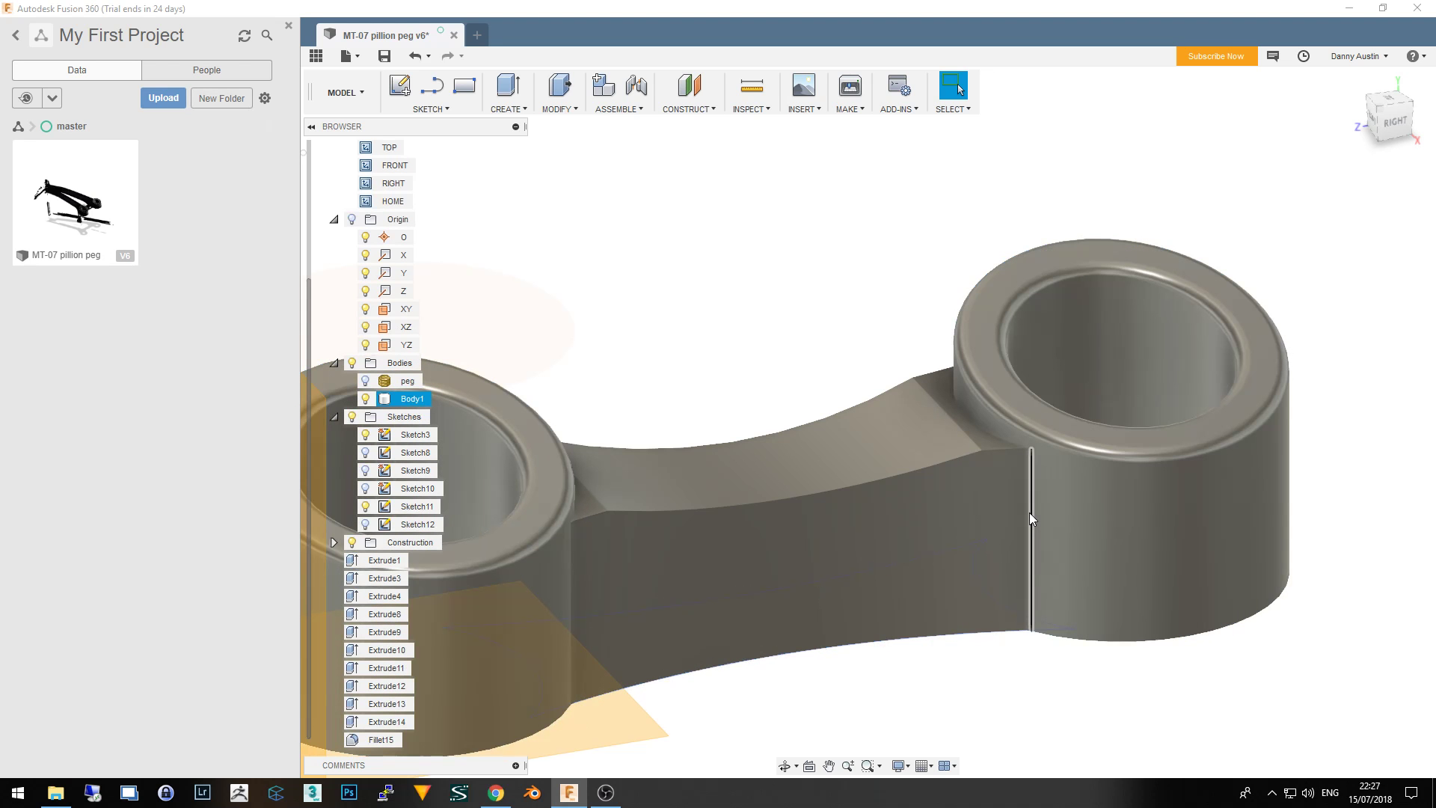
Select the bridge's top edge at the right boss junction and its long curved edge
scroll(1033, 459, up, 3)
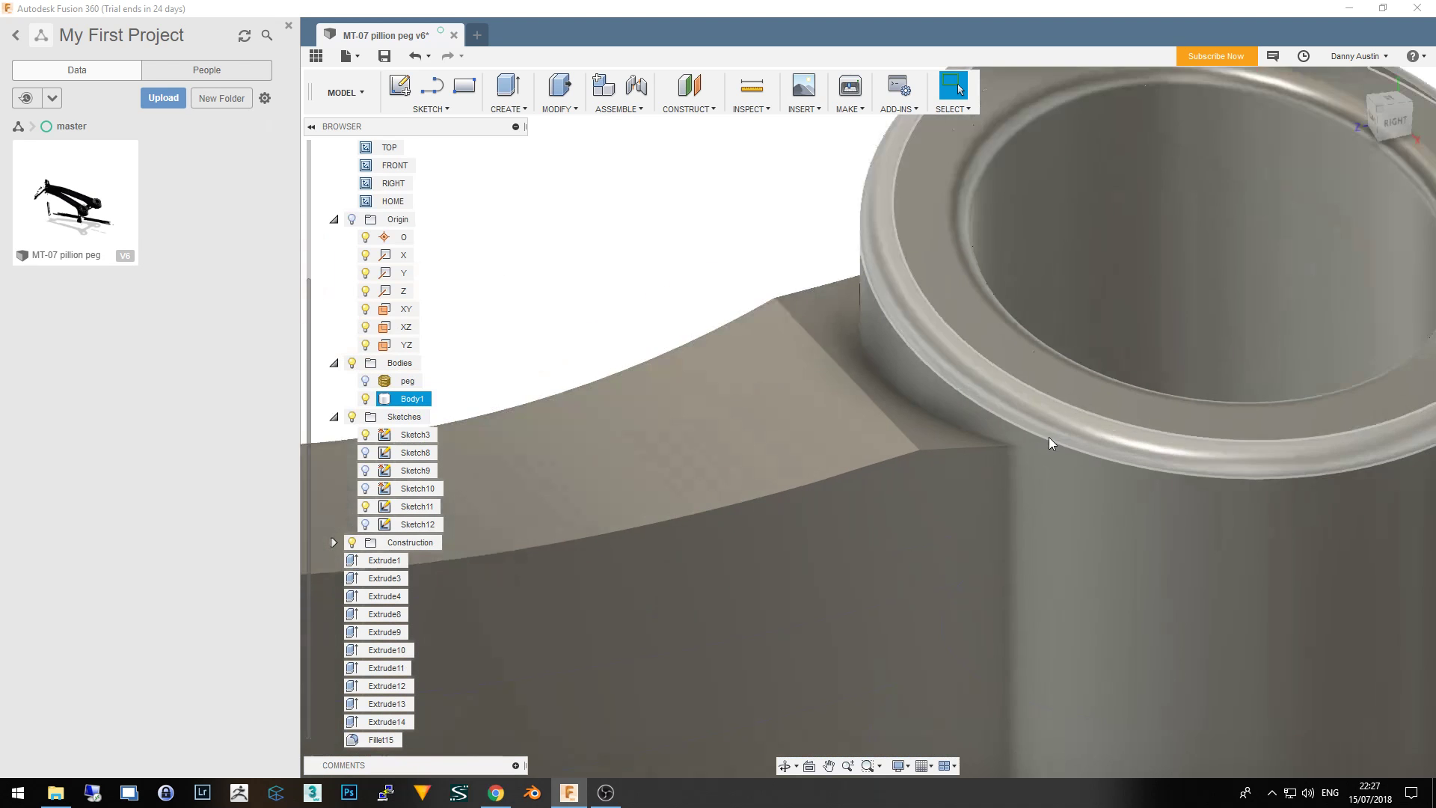
scroll(1049, 436, up, 3)
scroll(1032, 452, up, 2)
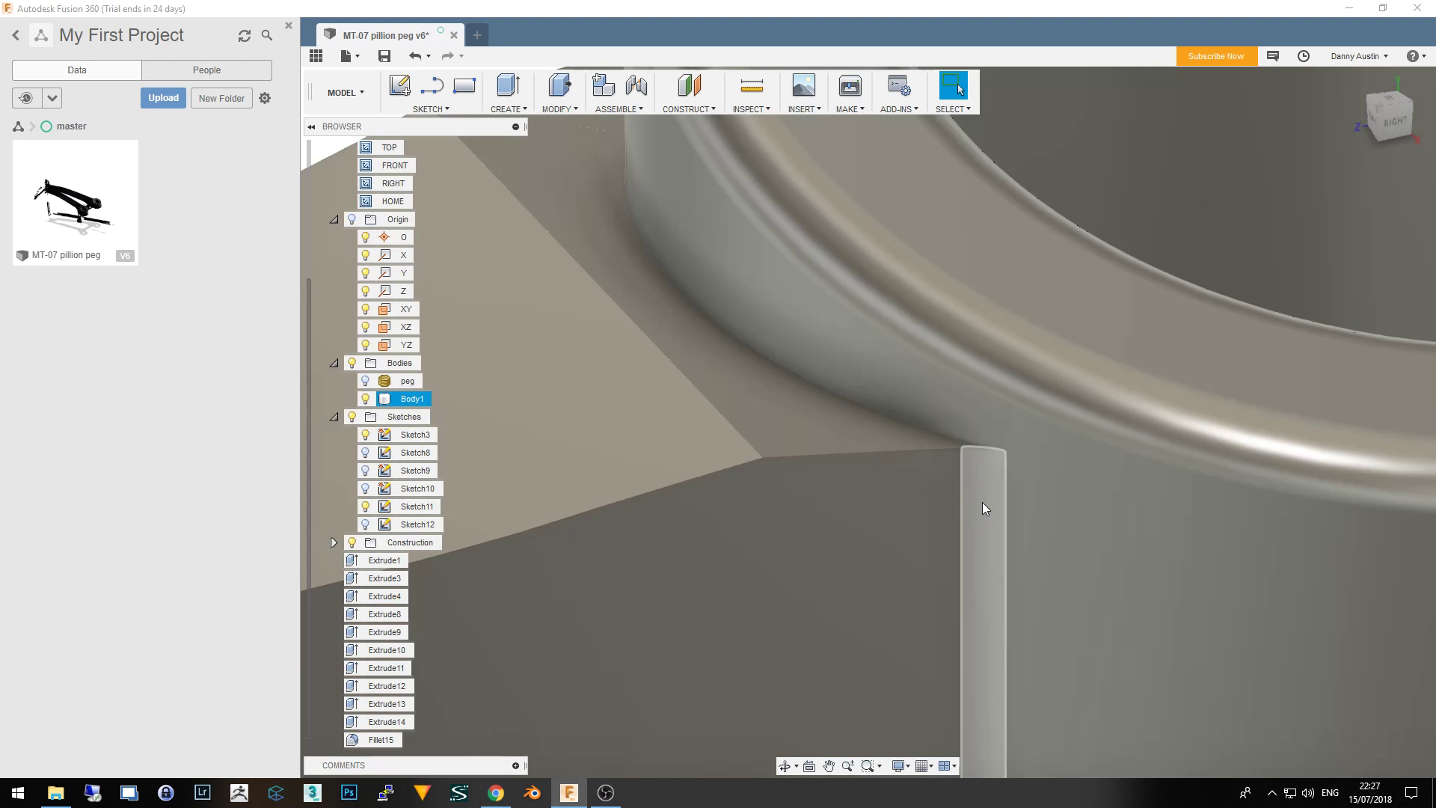
click(378, 740)
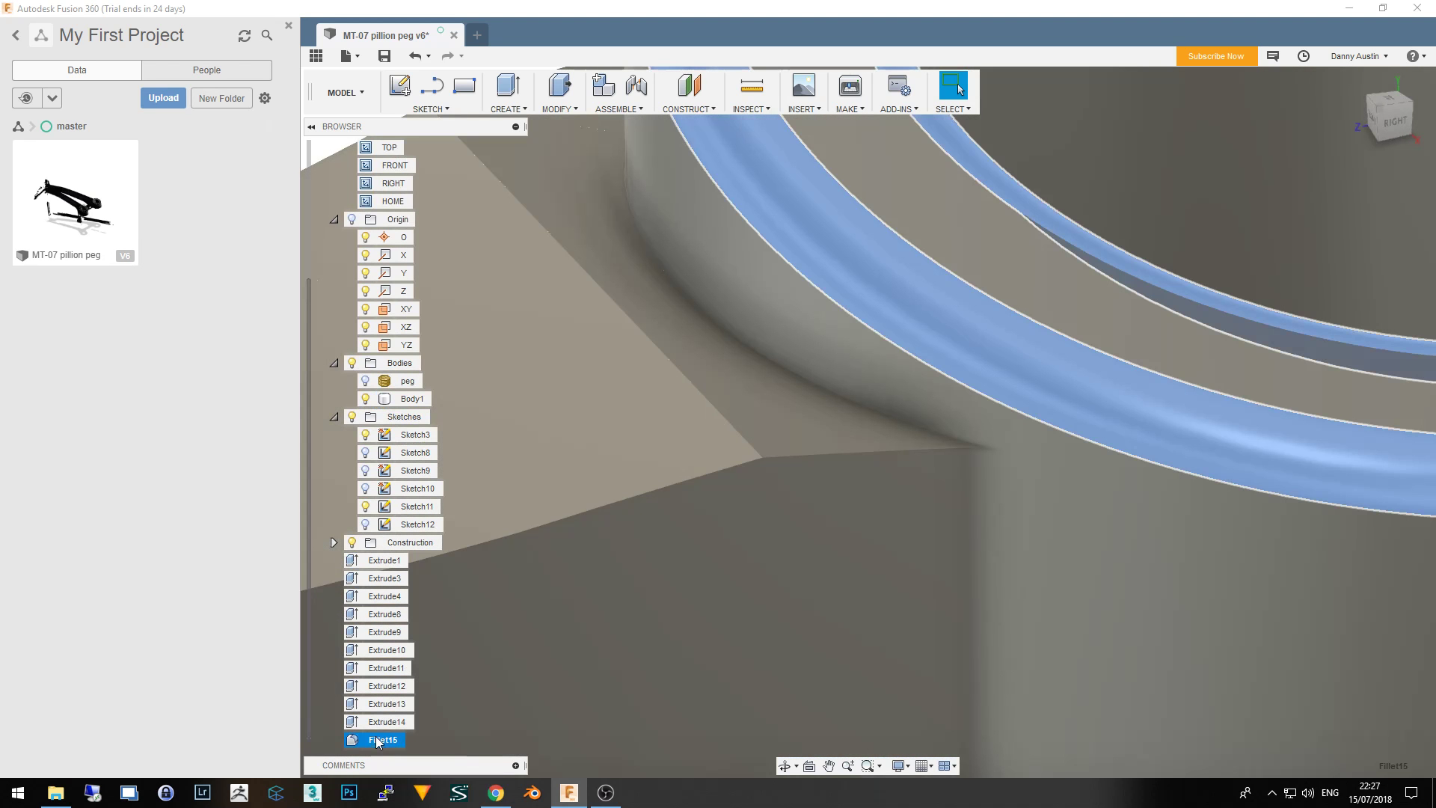
click(385, 722)
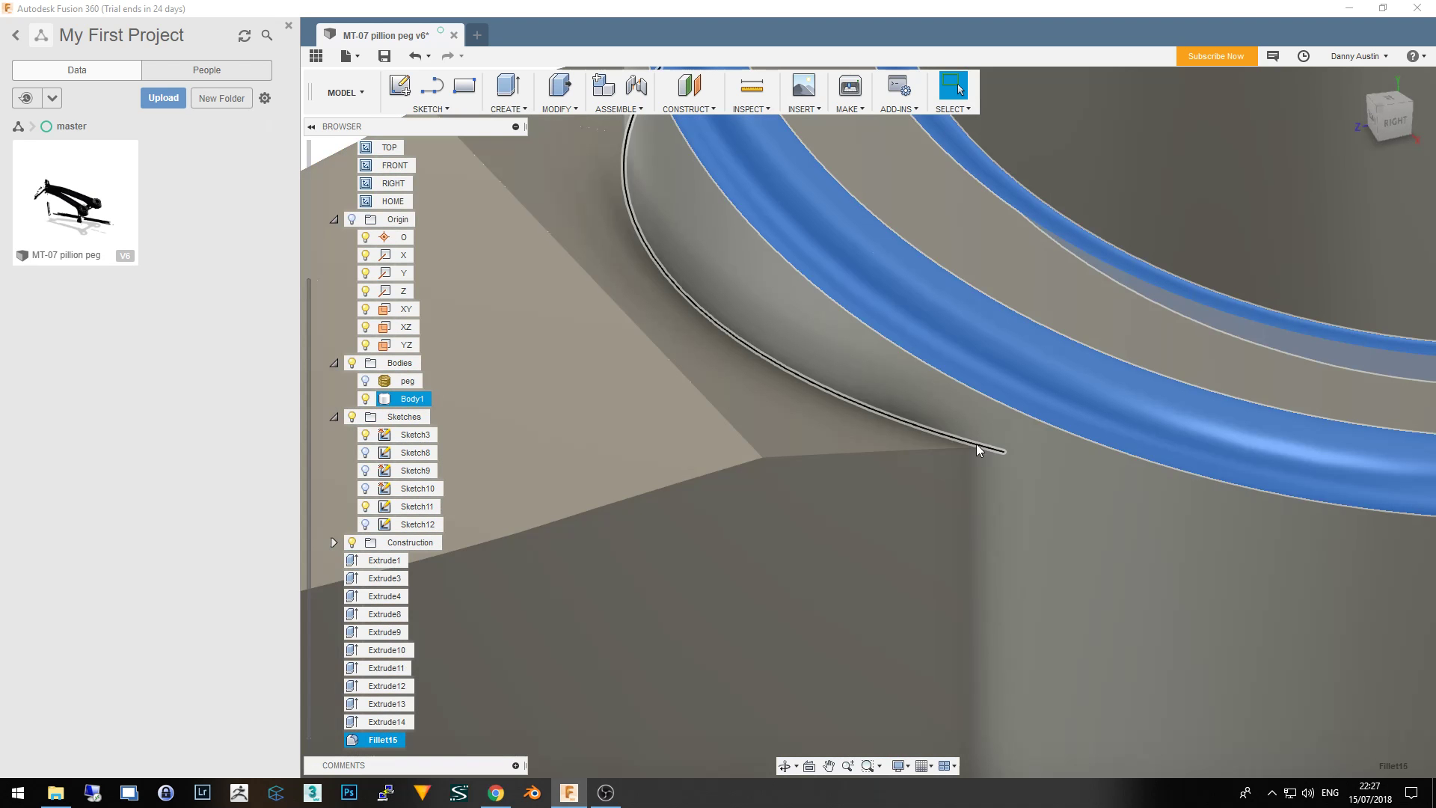
click(952, 448)
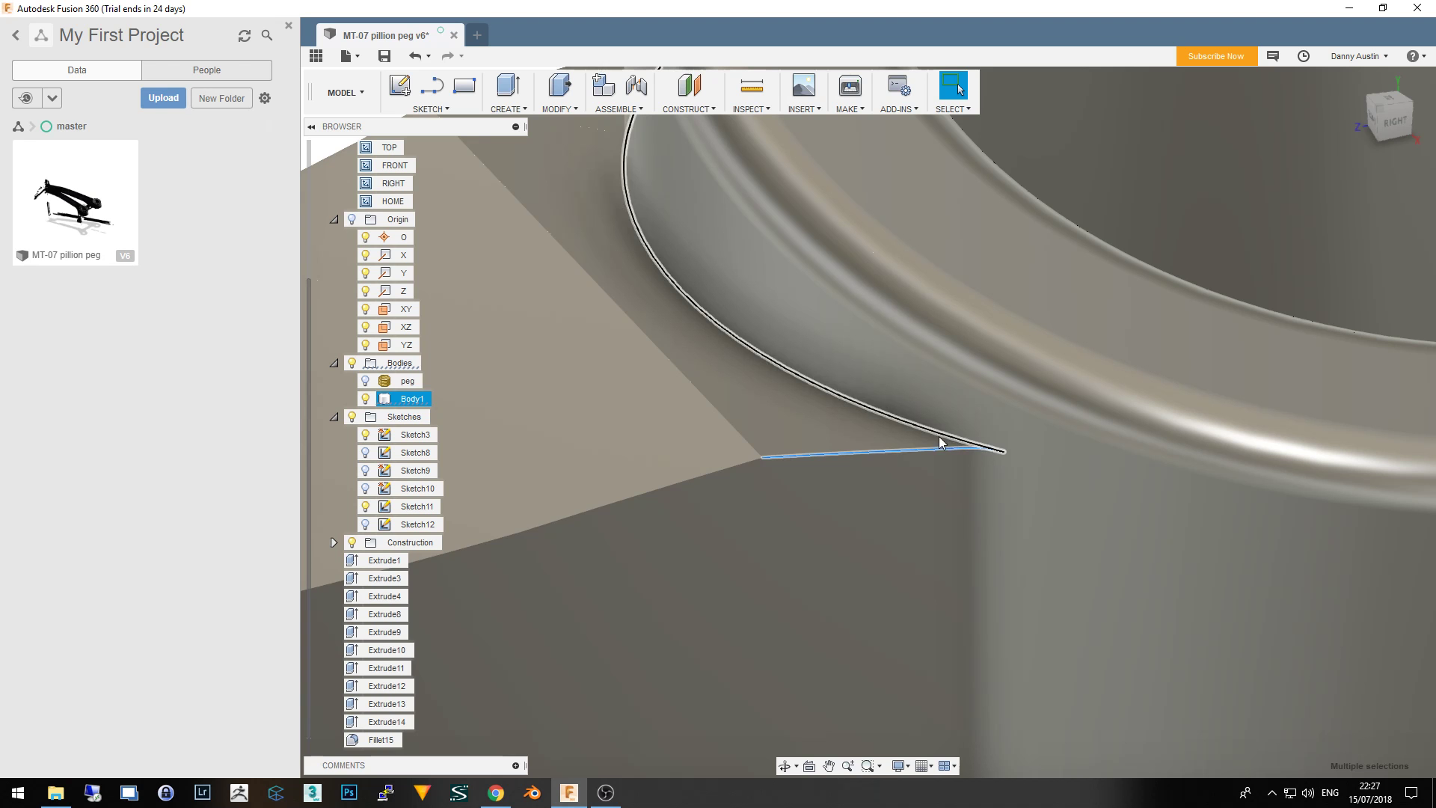
ctrl+click(947, 440)
ctrl+click(733, 465)
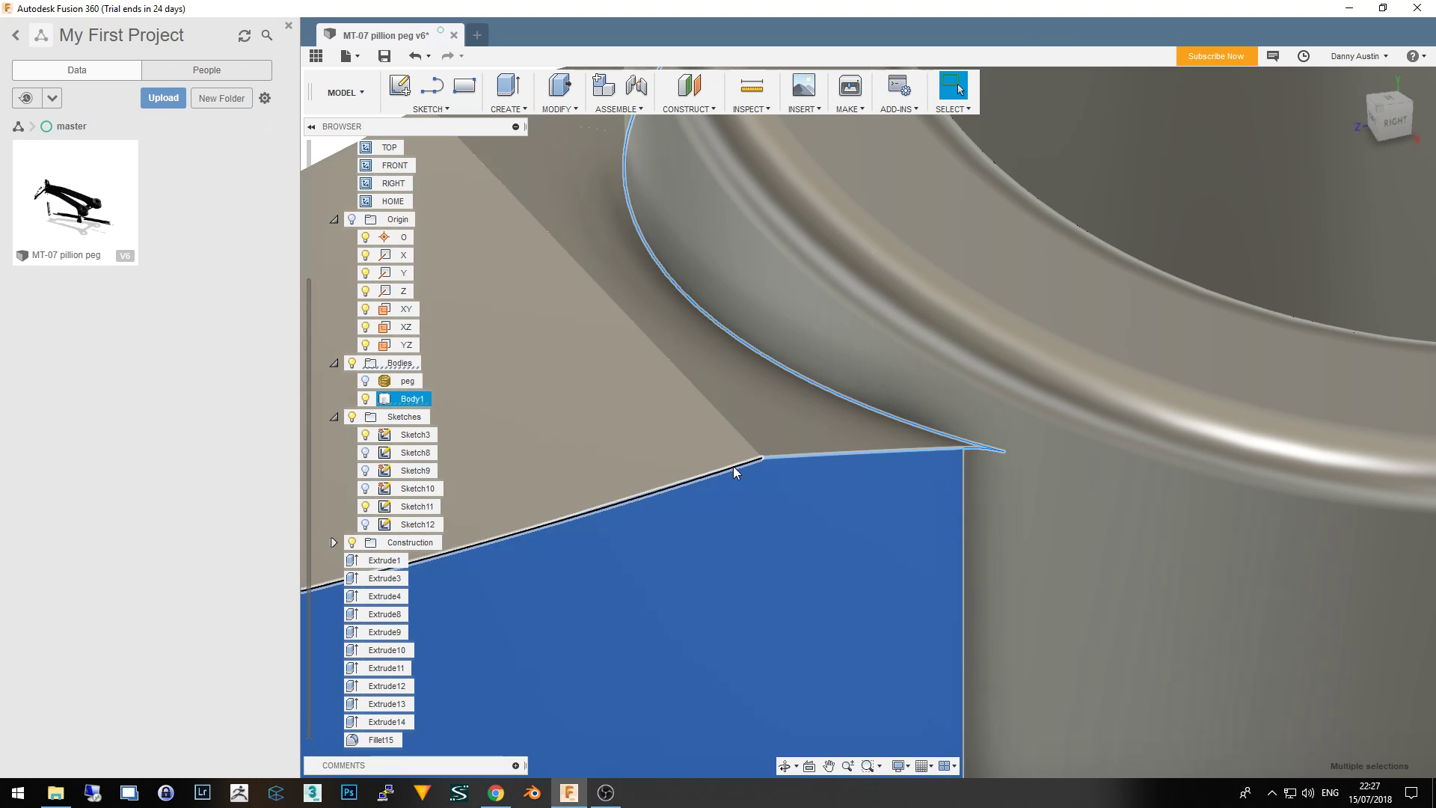
ctrl+click(731, 461)
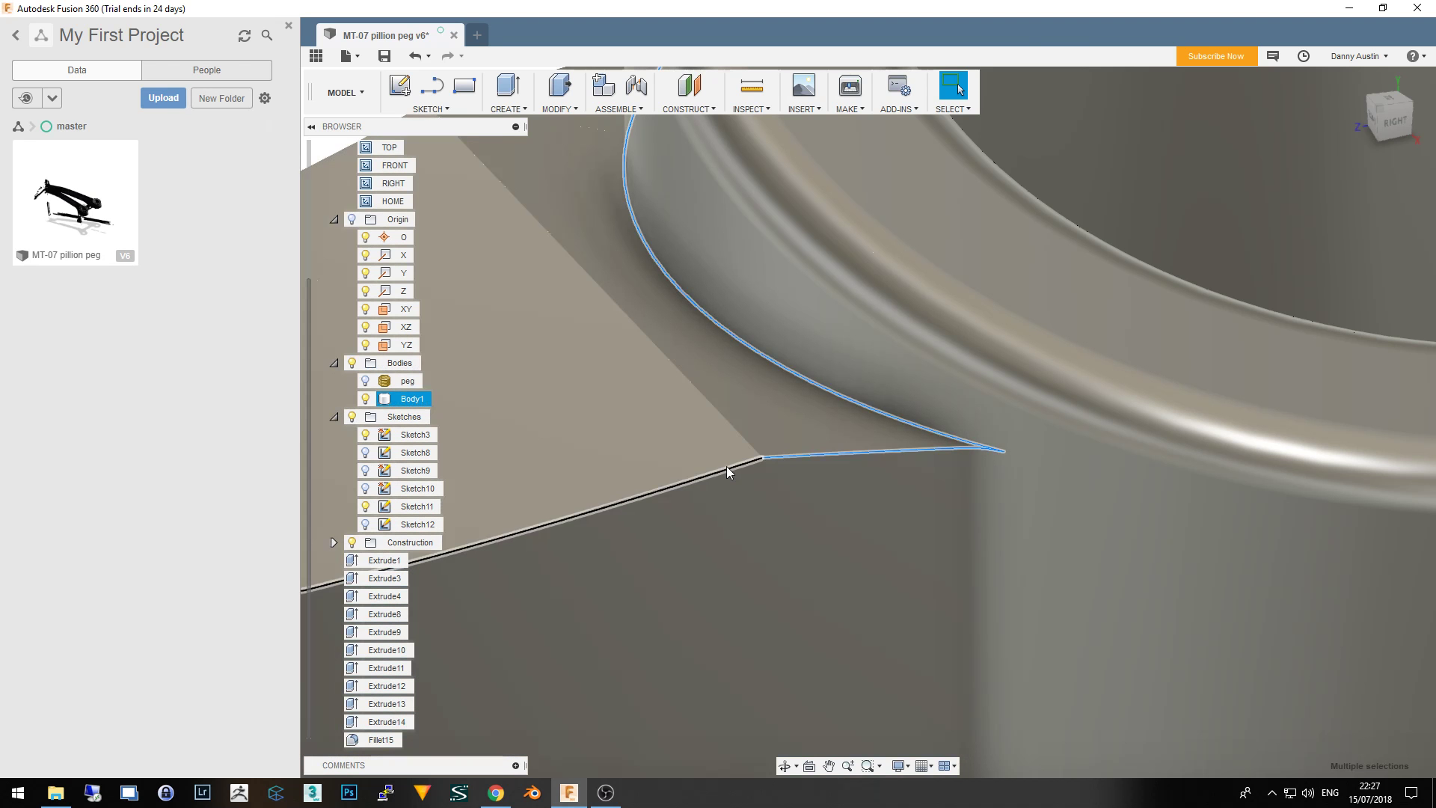
Add the left boss junction edges, the long diagonal edge and the bridge's top edge
mouse_move(899, 561)
shift+middle_down()
mouse_move(904, 648)
mouse_move(1093, 541)
shift+middle_up()
scroll(1056, 579, down, 5)
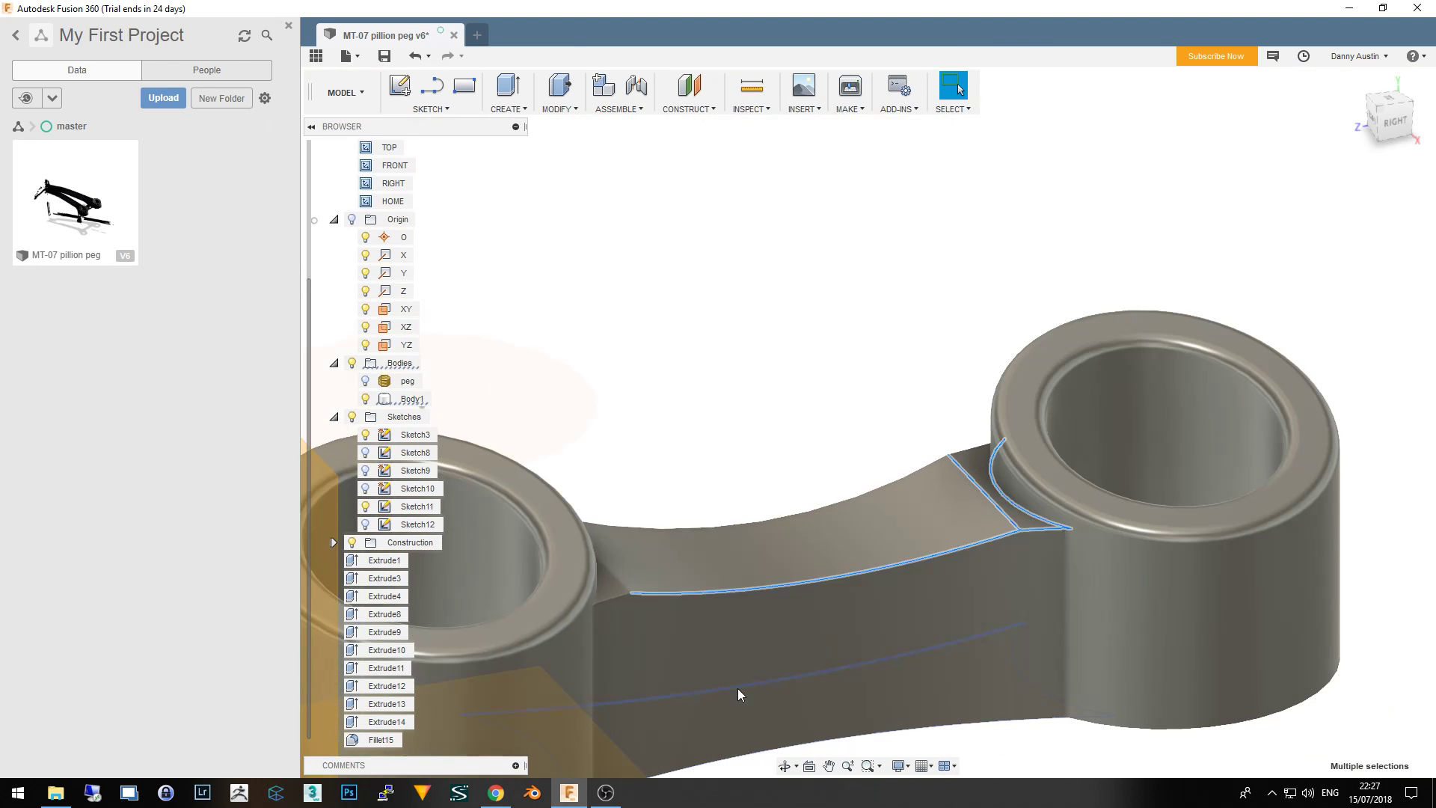
scroll(578, 607, up, 4)
scroll(578, 607, up, 3)
scroll(613, 603, up, 2)
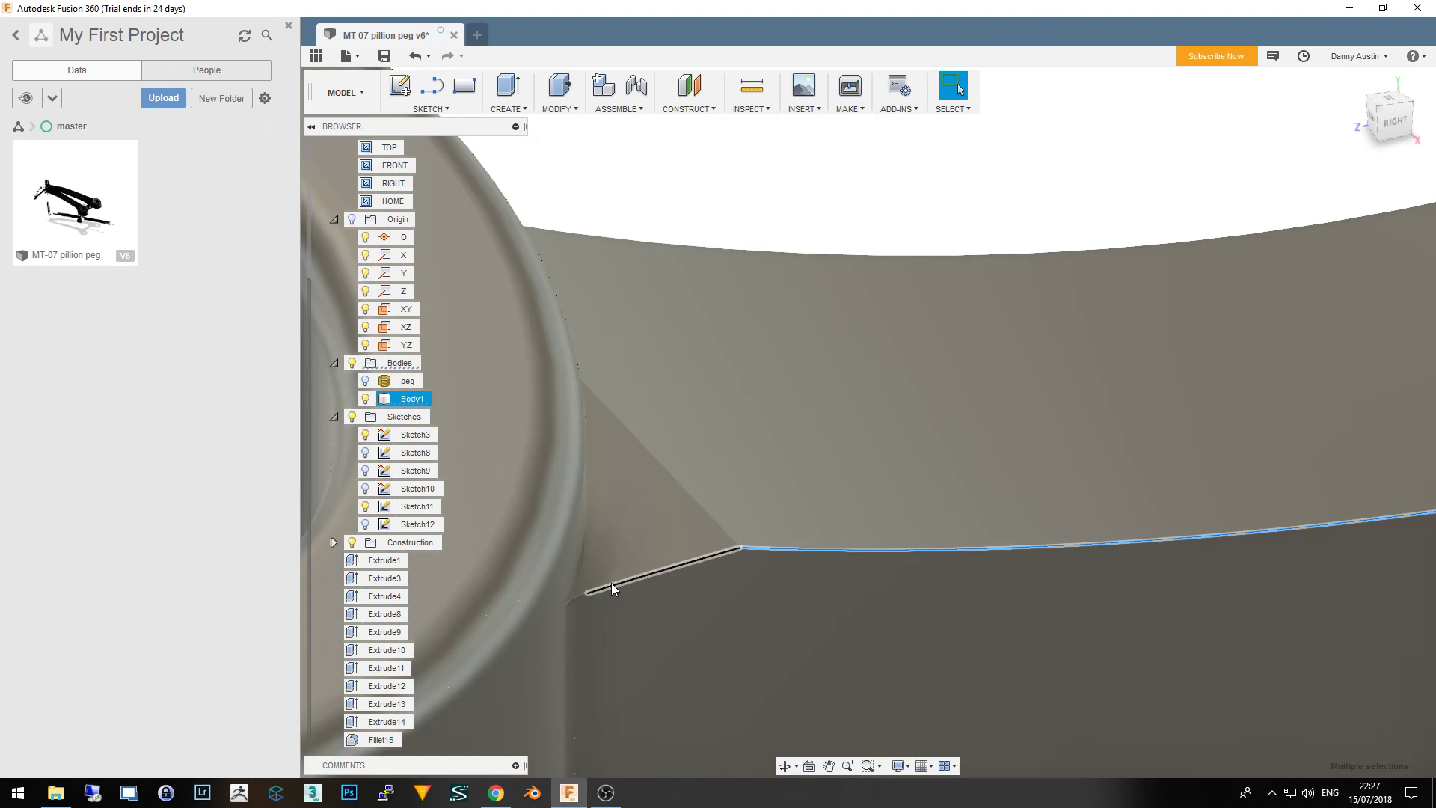
click(589, 596)
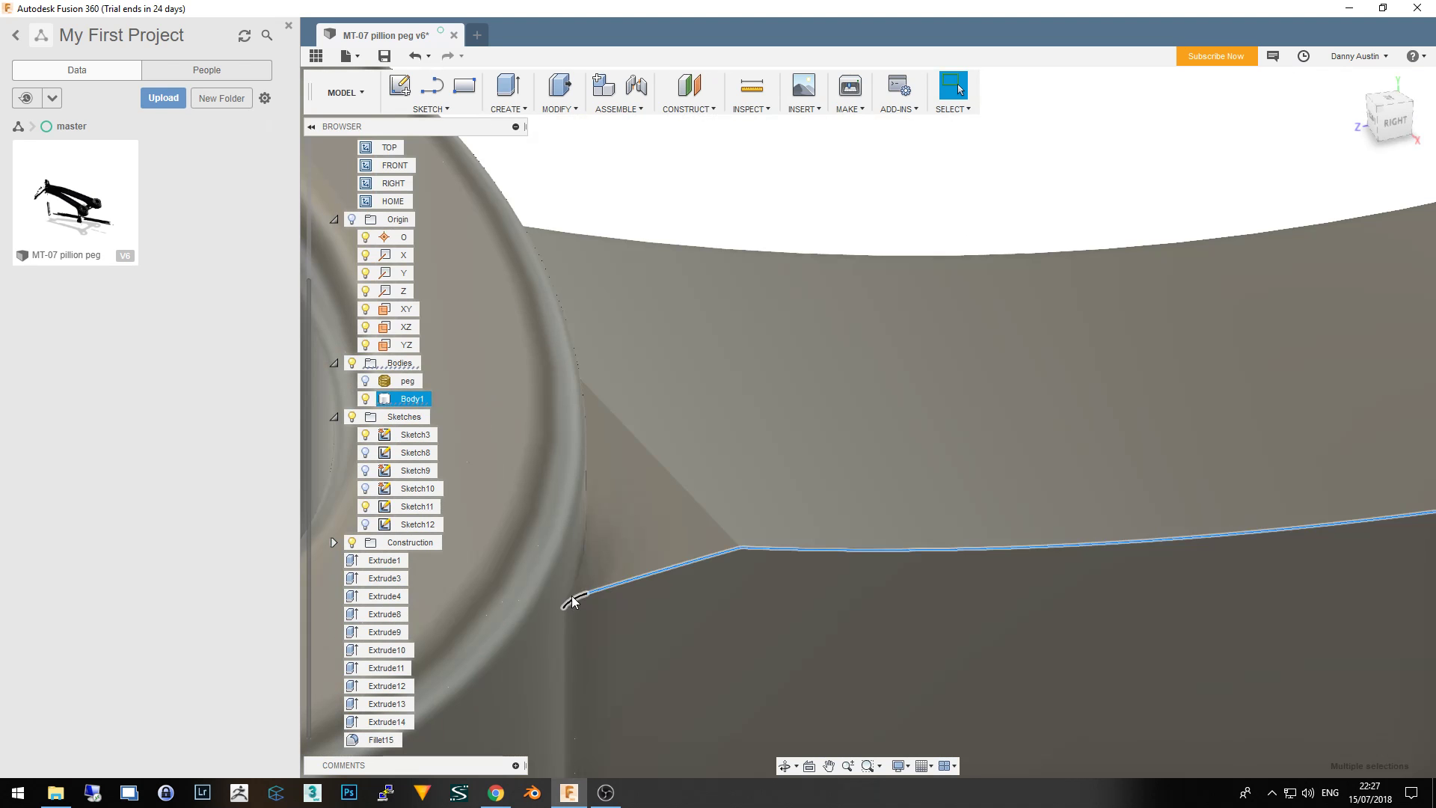
click(573, 599)
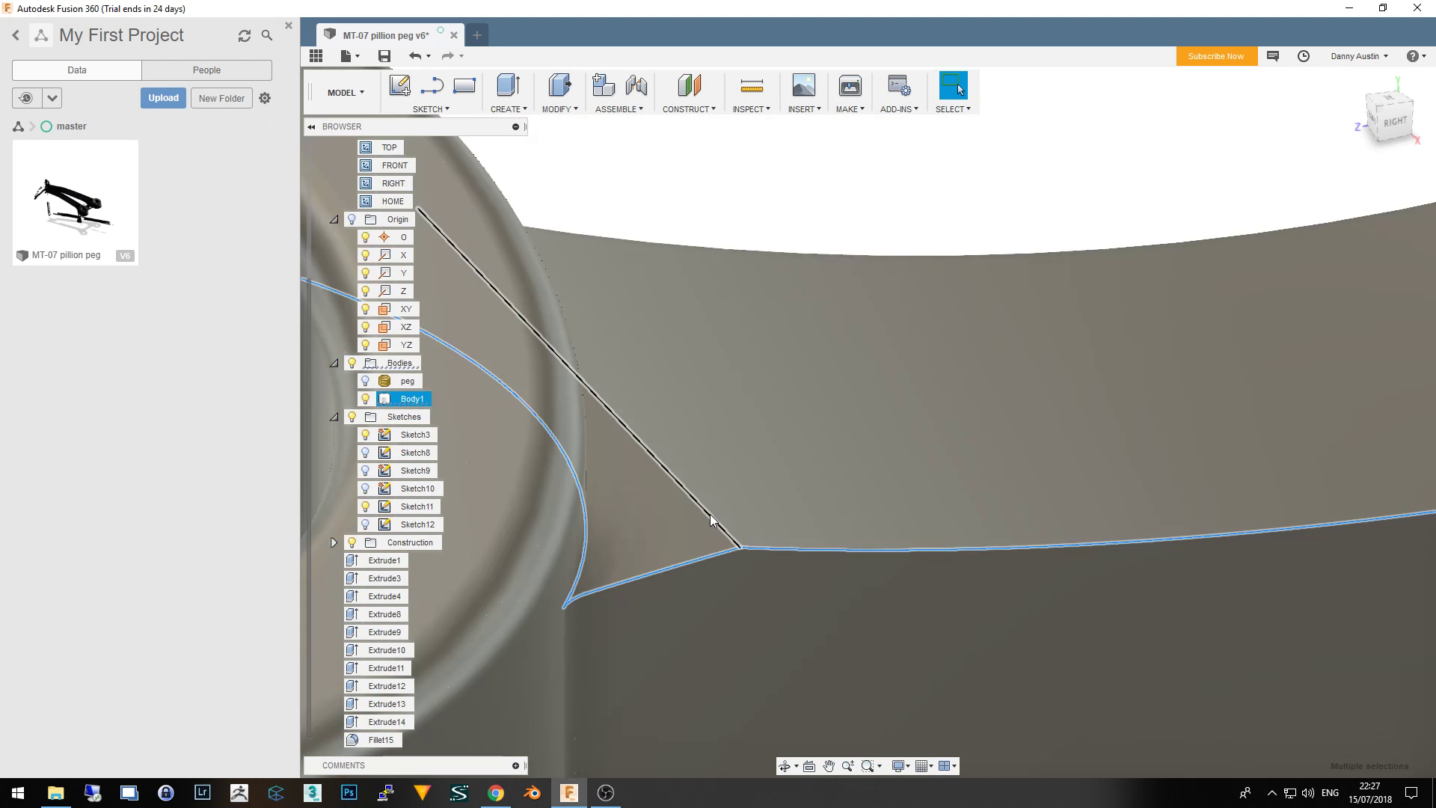
click(710, 514)
click(673, 241)
scroll(681, 458, down, 4)
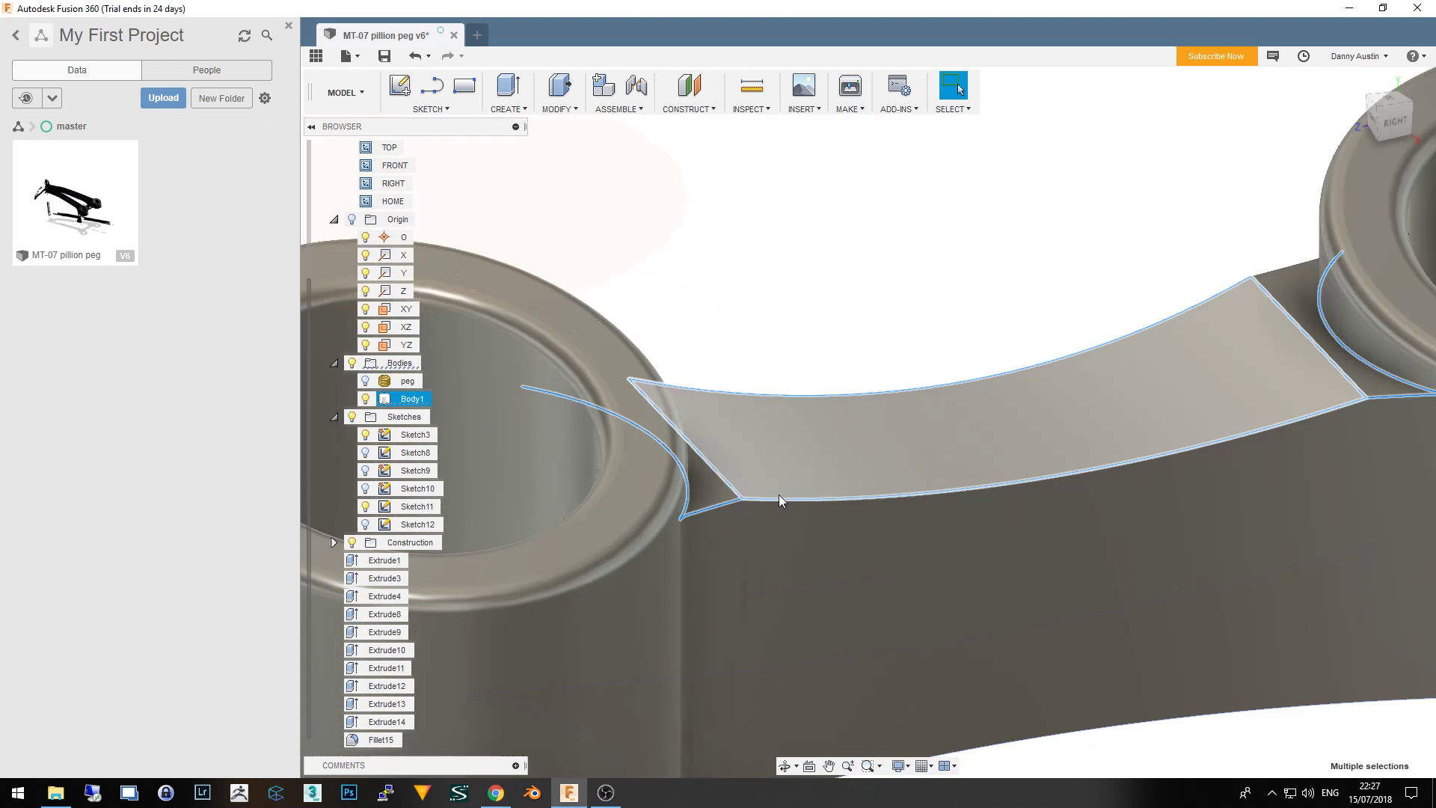
scroll(778, 495, down, 3)
Orbit around the bridge to check the edge selection from the other side
shift+middle_drag(701, 533, 999, 521)
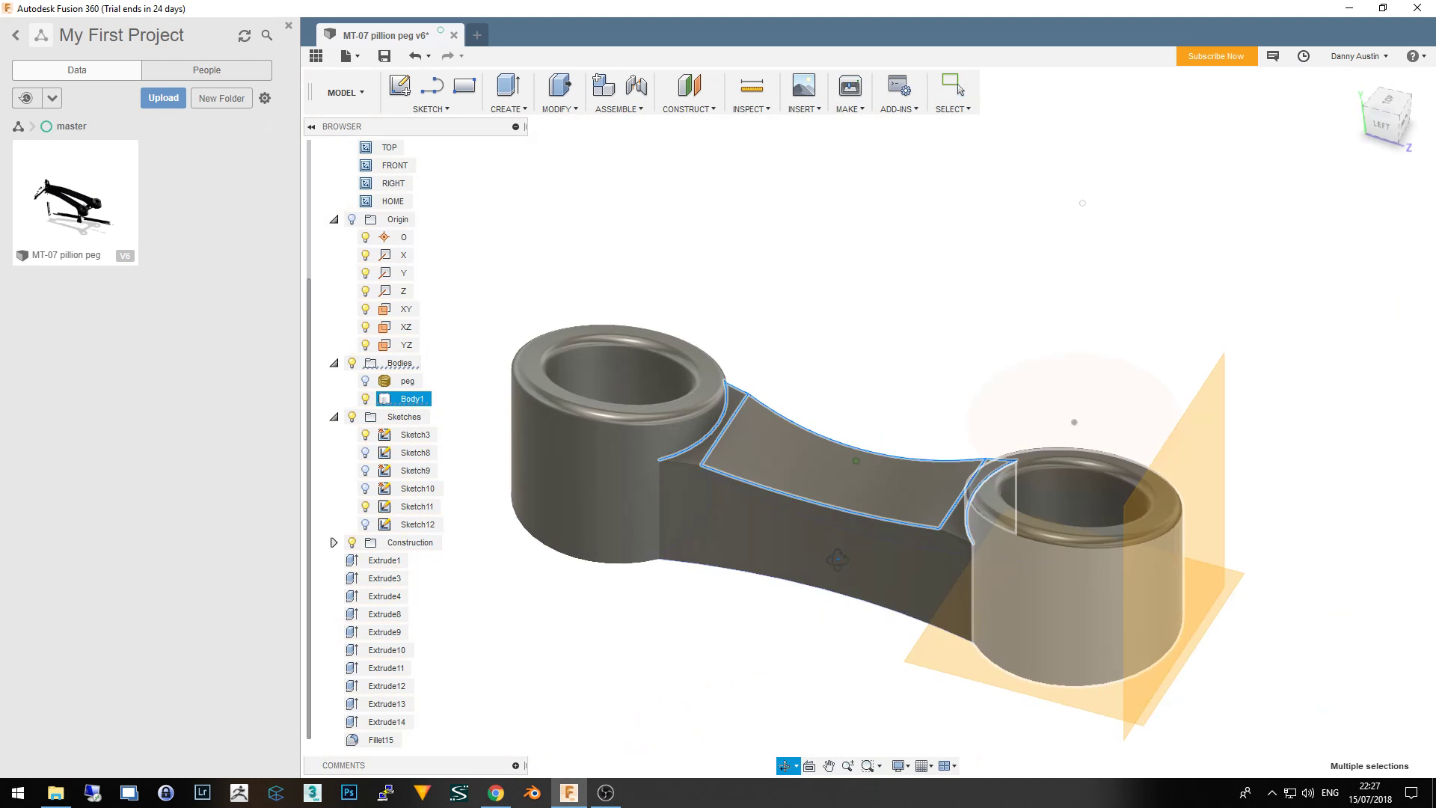
scroll(964, 520, up, 5)
scroll(985, 512, up, 3)
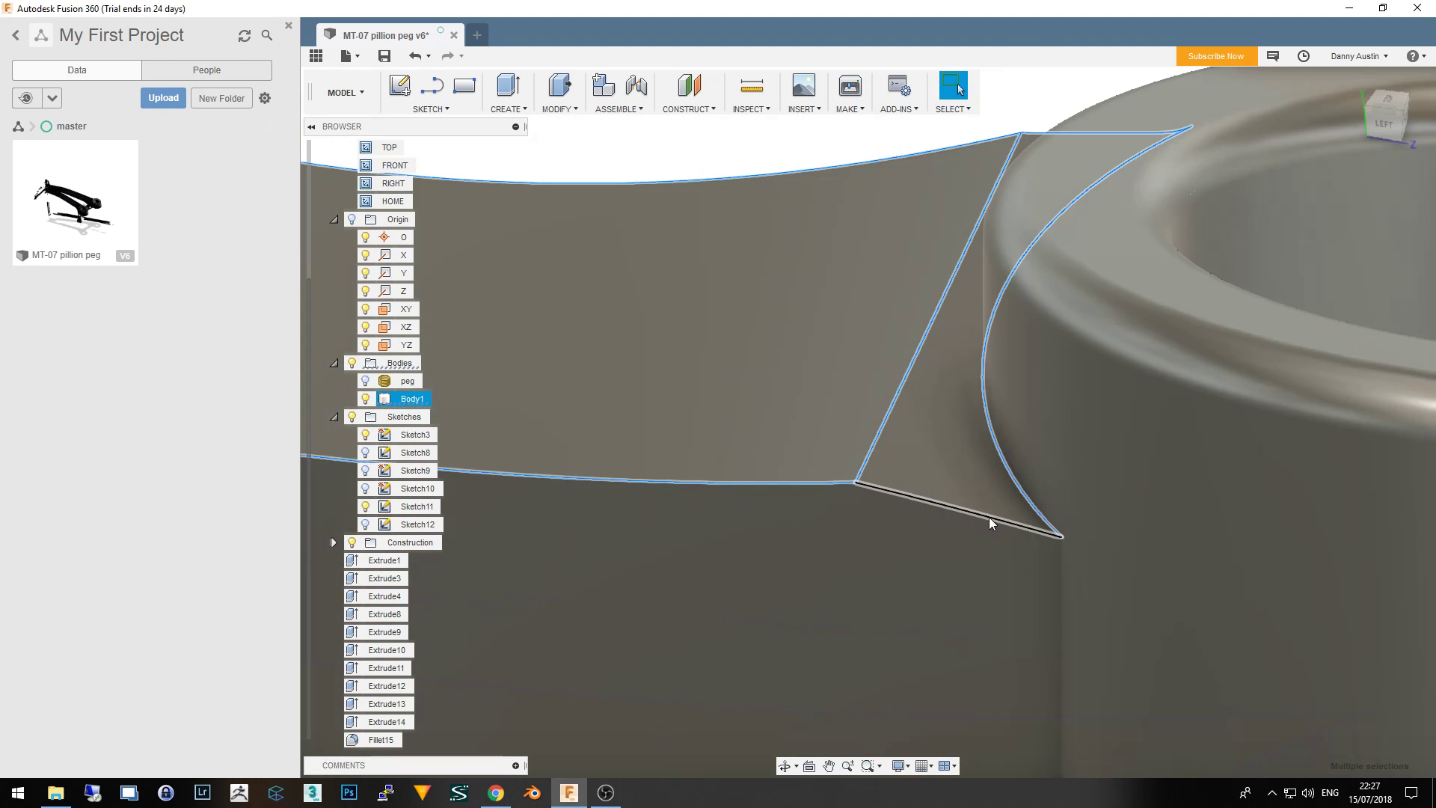
scroll(1062, 535, up, 3)
scroll(1088, 550, down, 3)
scroll(1002, 545, down, 4)
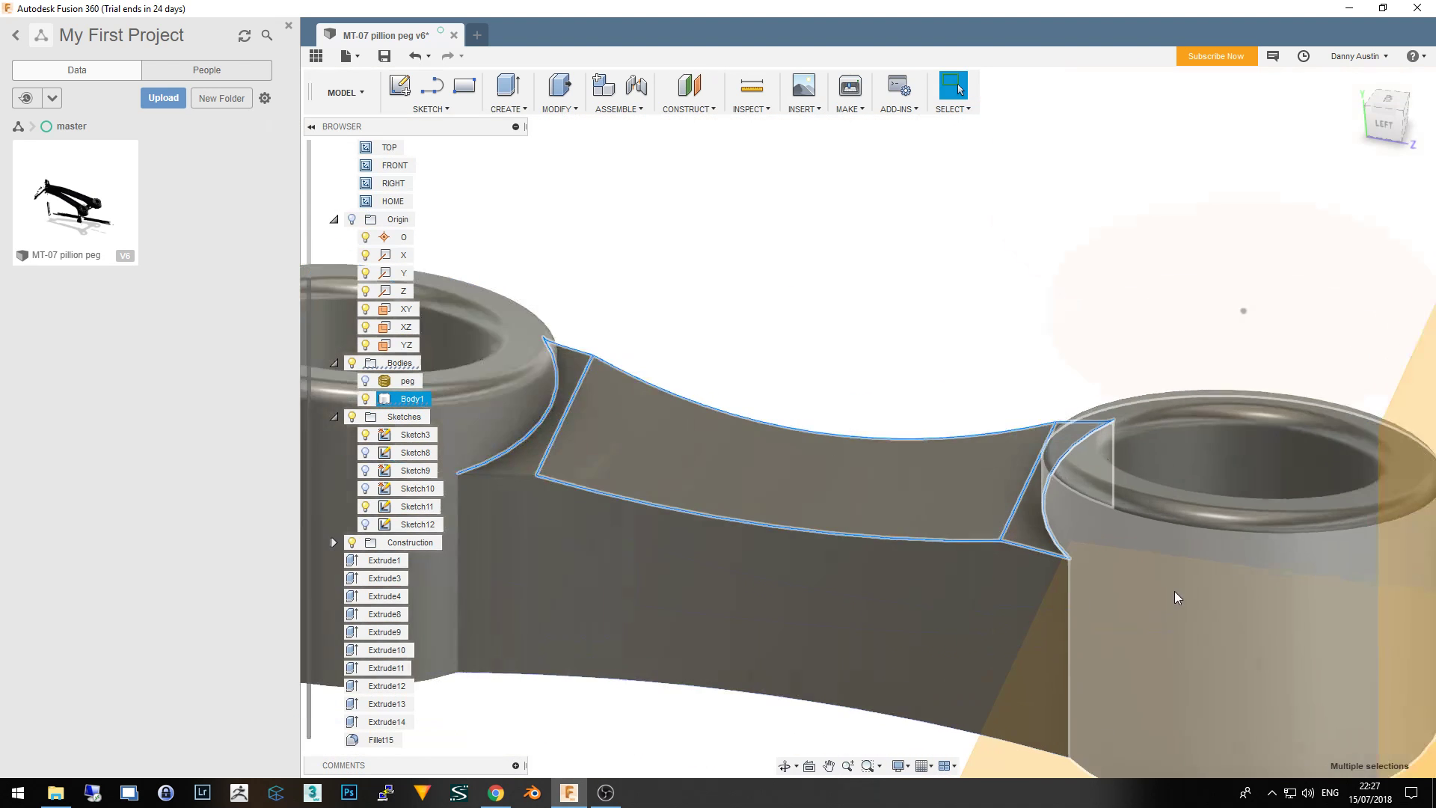
scroll(963, 583, down, 2)
mouse_move(1044, 577)
shift+middle_down()
mouse_move(826, 499)
mouse_move(825, 524)
mouse_move(817, 512)
mouse_move(747, 545)
mouse_move(696, 538)
mouse_move(783, 562)
mouse_move(519, 472)
shift+middle_up()
key(Escape)
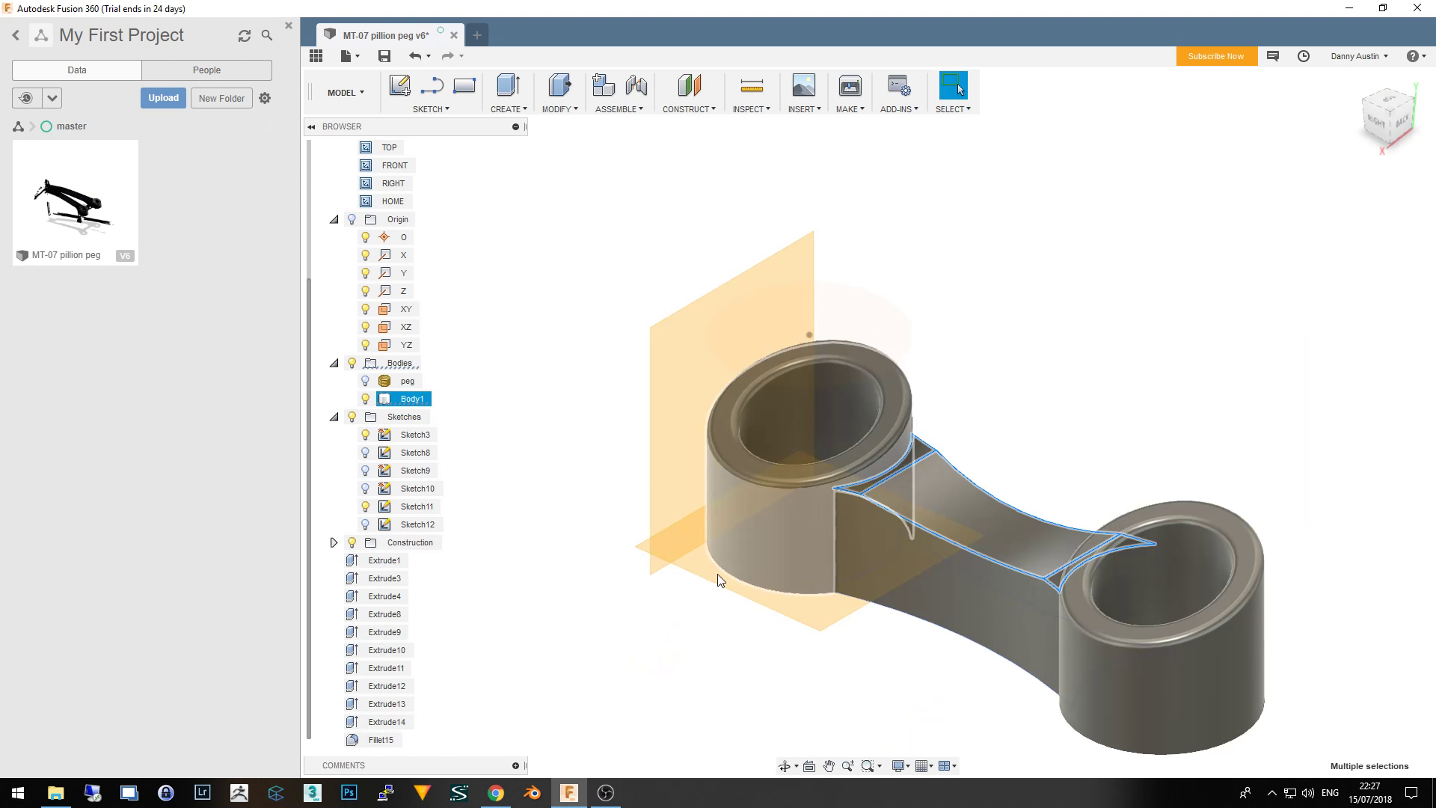
Fillet the selected bridge top and boss-junction edges, creating Fillet18
click(582, 112)
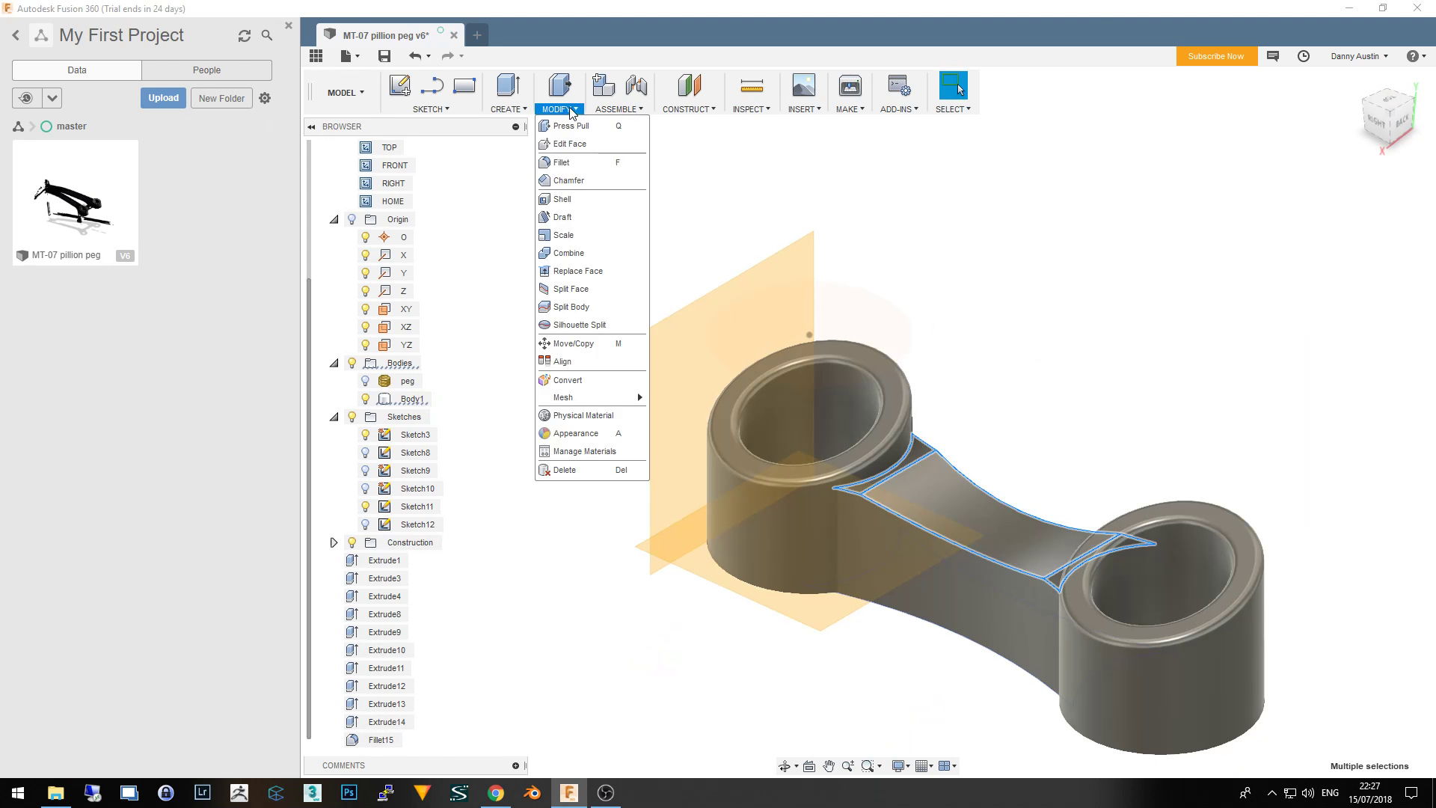
click(579, 167)
scroll(1074, 525, up, 5)
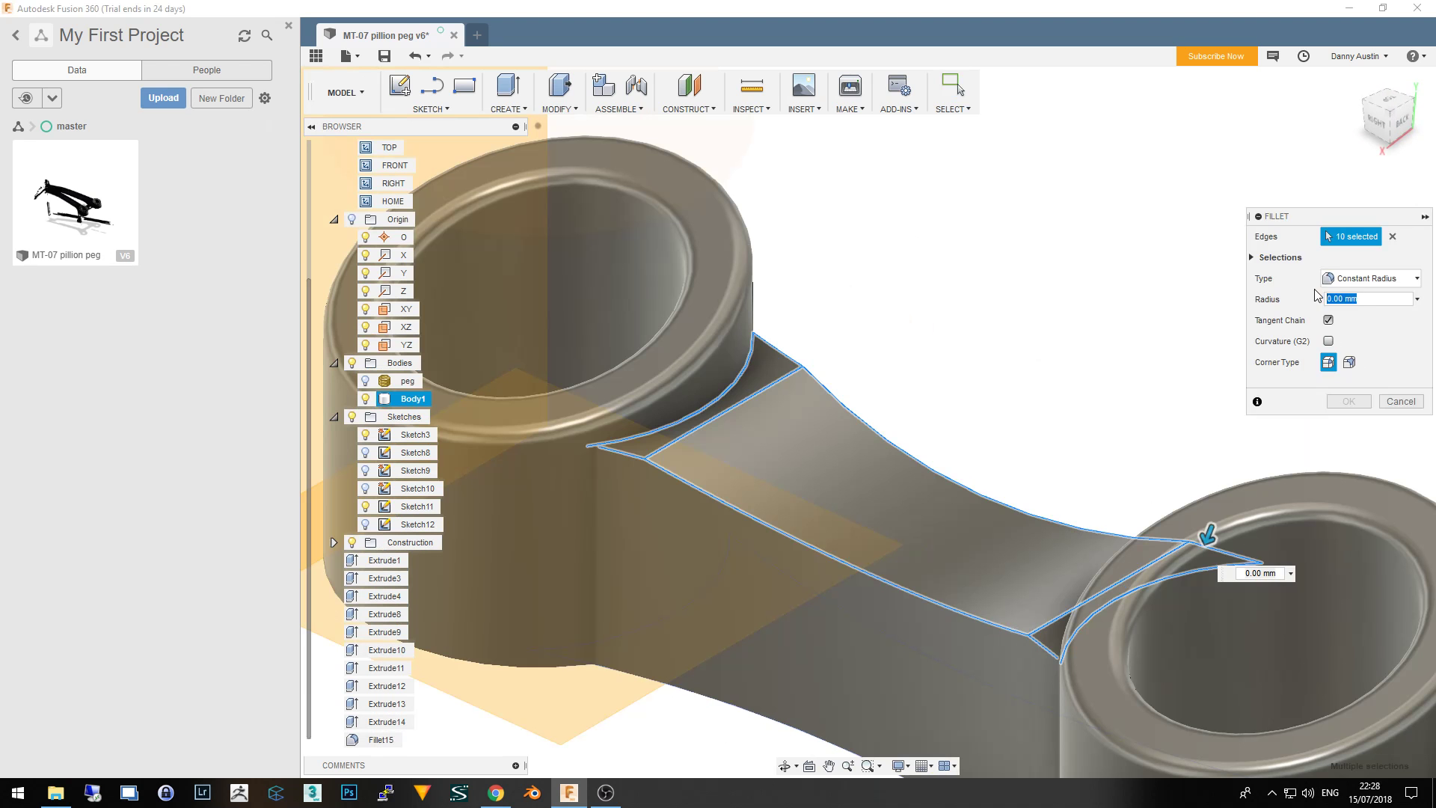
key(Return)
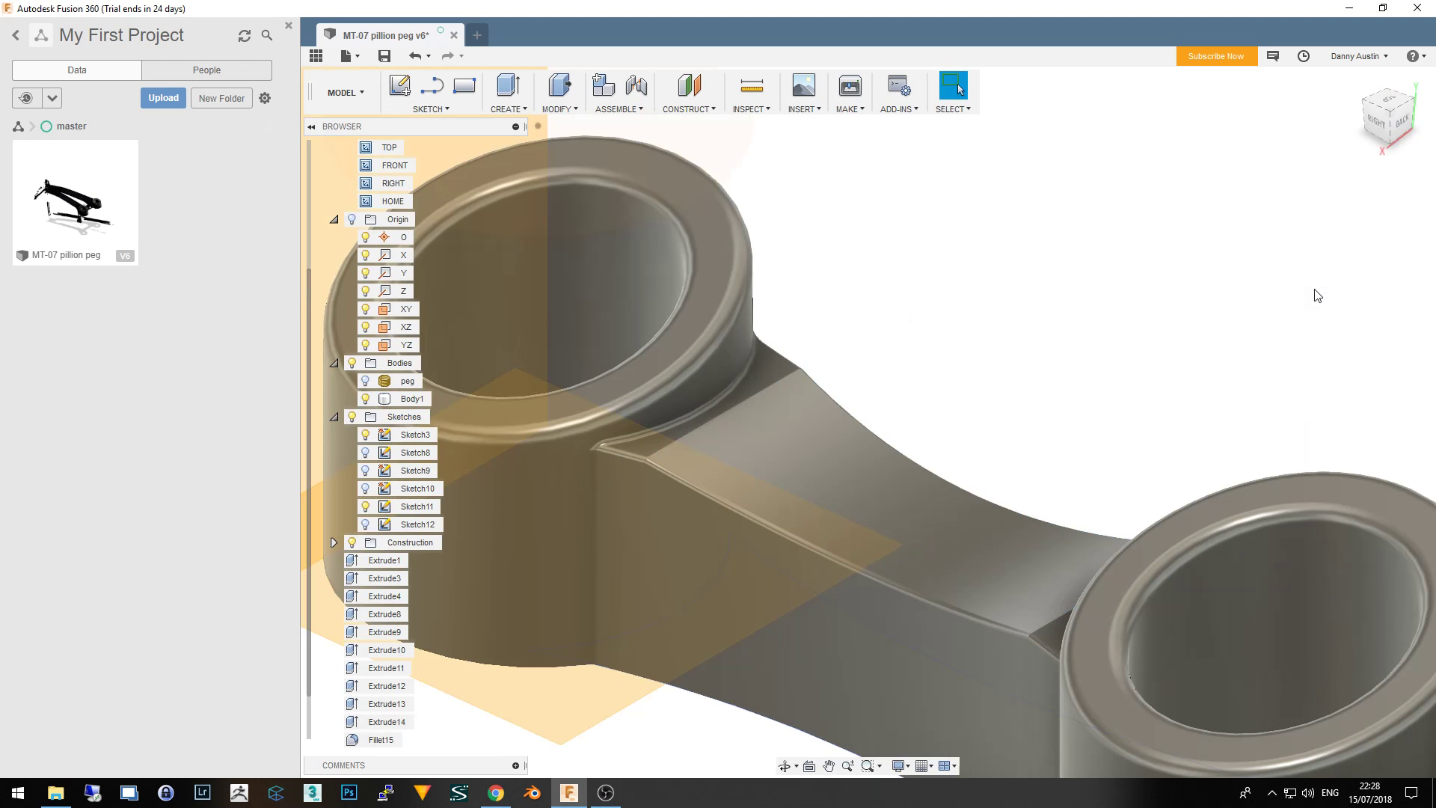
Inspect the bridge from the side and reopen Fillet18's settings for editing
click(860, 456)
scroll(840, 498, down, 2)
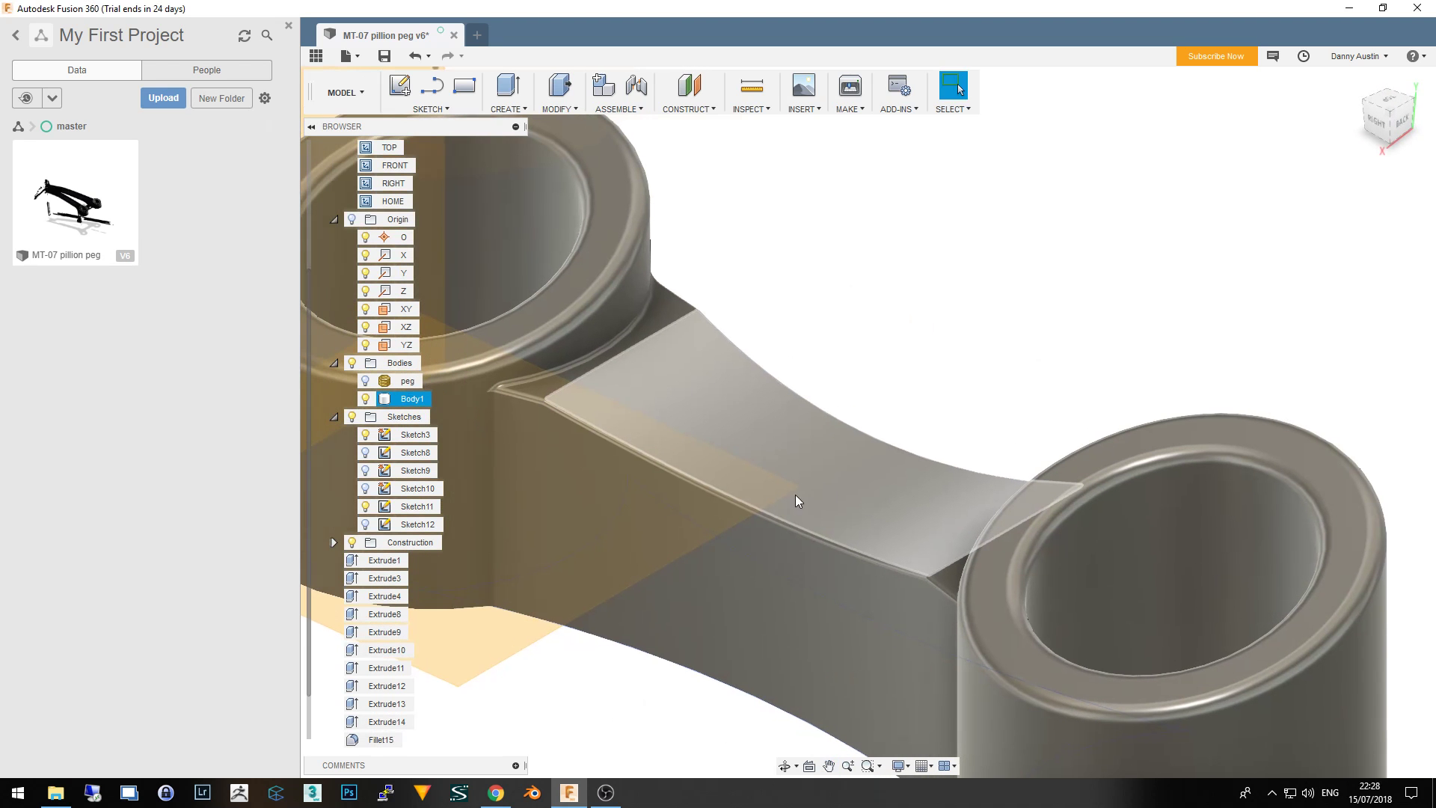
mouse_move(746, 484)
shift+middle_down()
mouse_move(805, 484)
mouse_move(864, 271)
shift+middle_up()
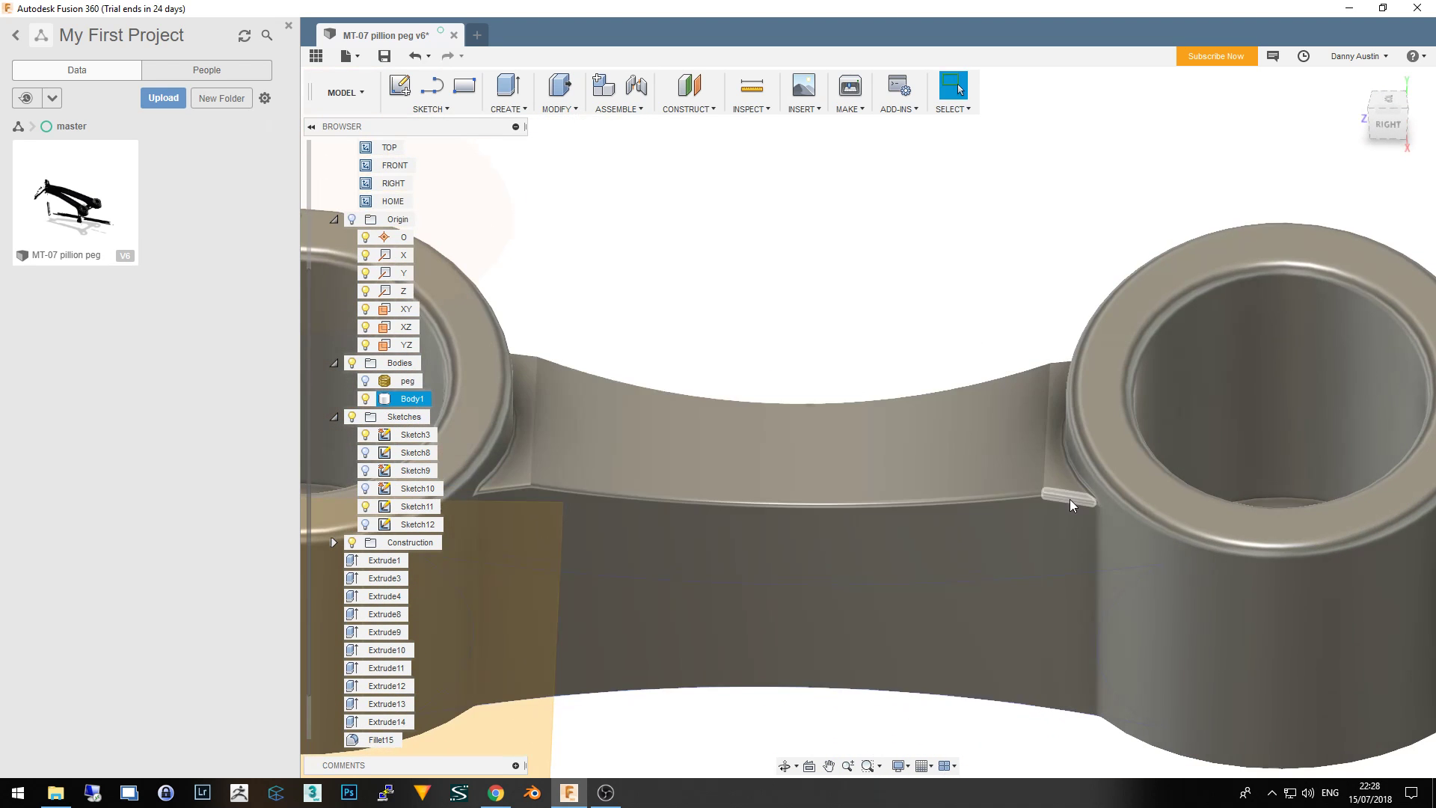
scroll(1070, 500, up, 3)
scroll(1070, 510, up, 2)
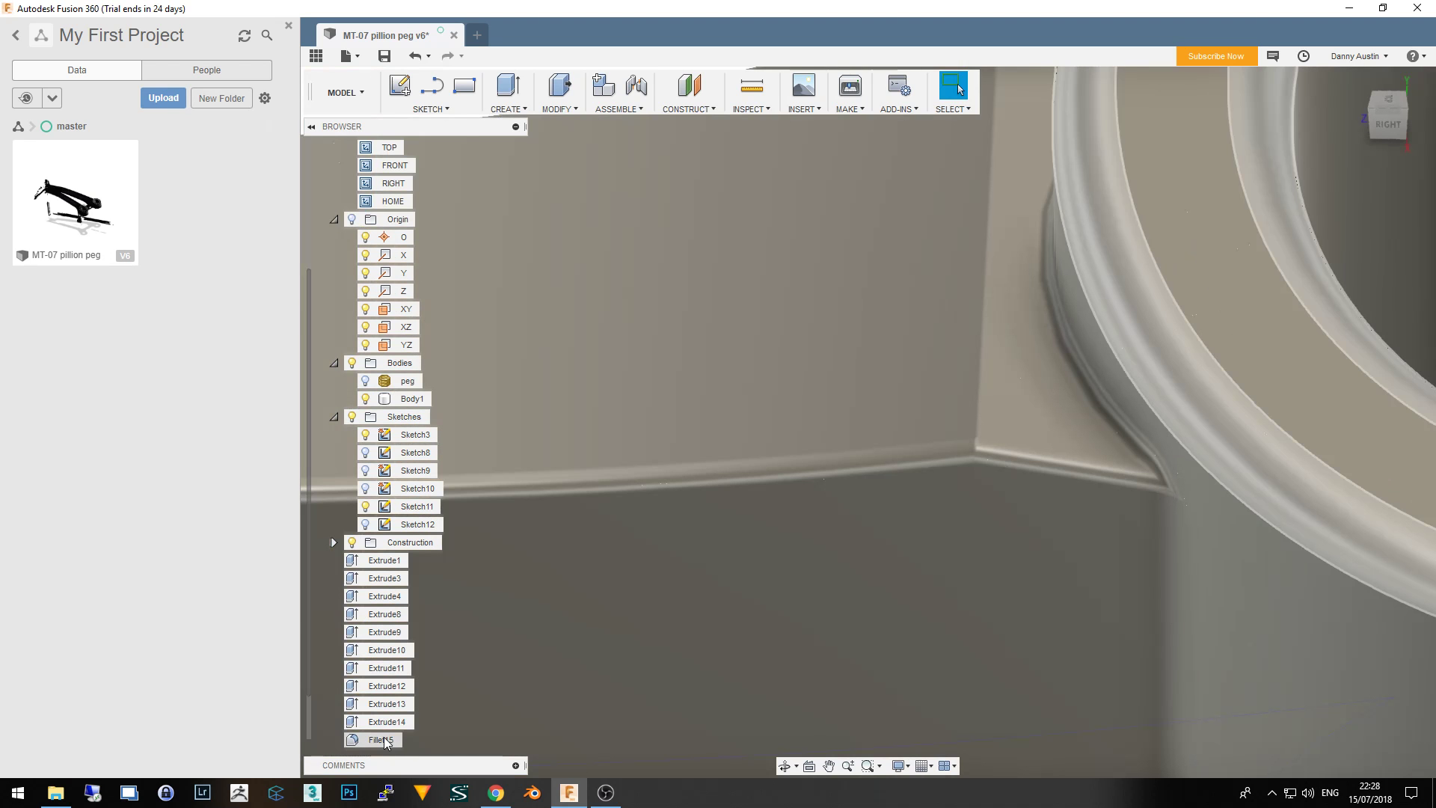
click(386, 740)
scroll(396, 696, down, 1)
double_click(383, 740)
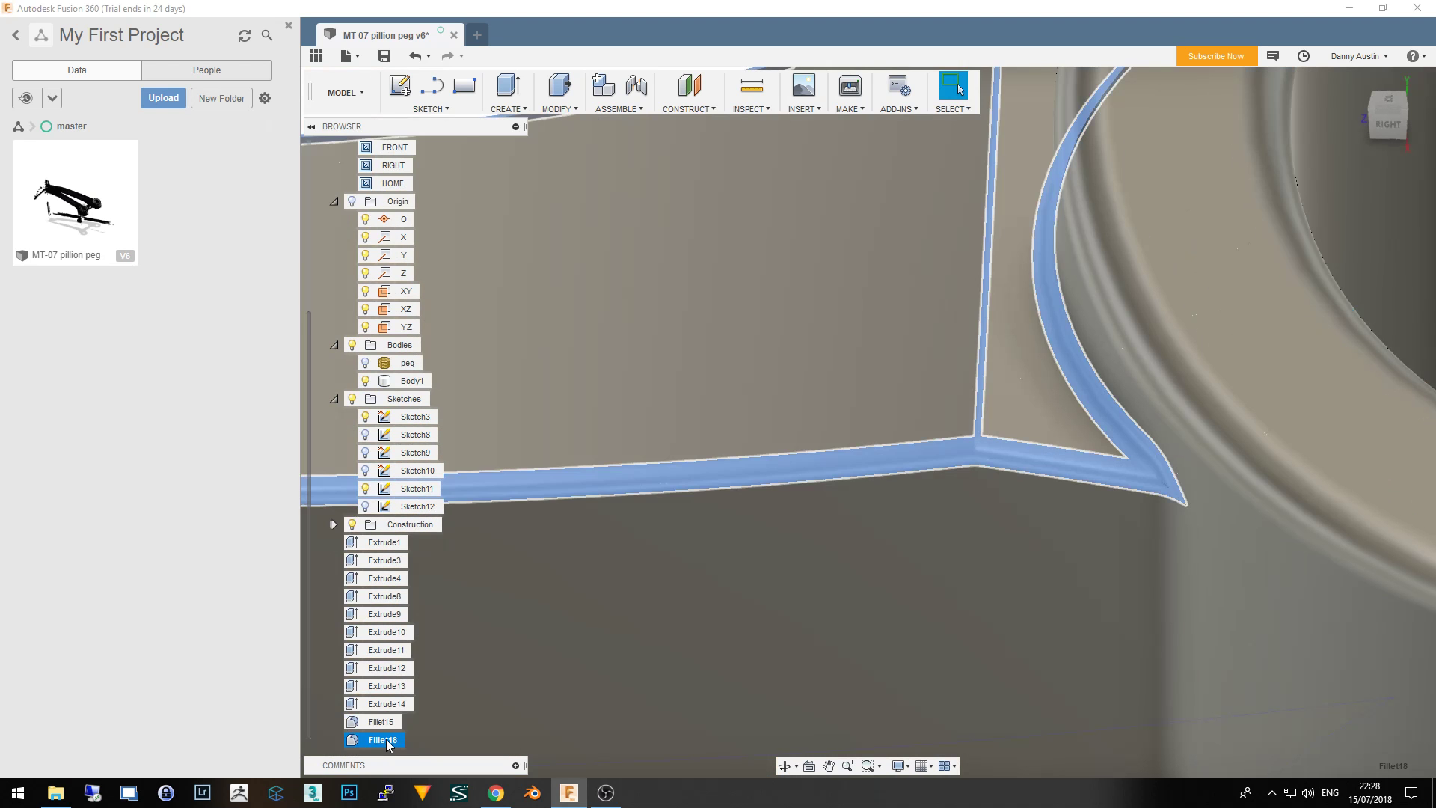
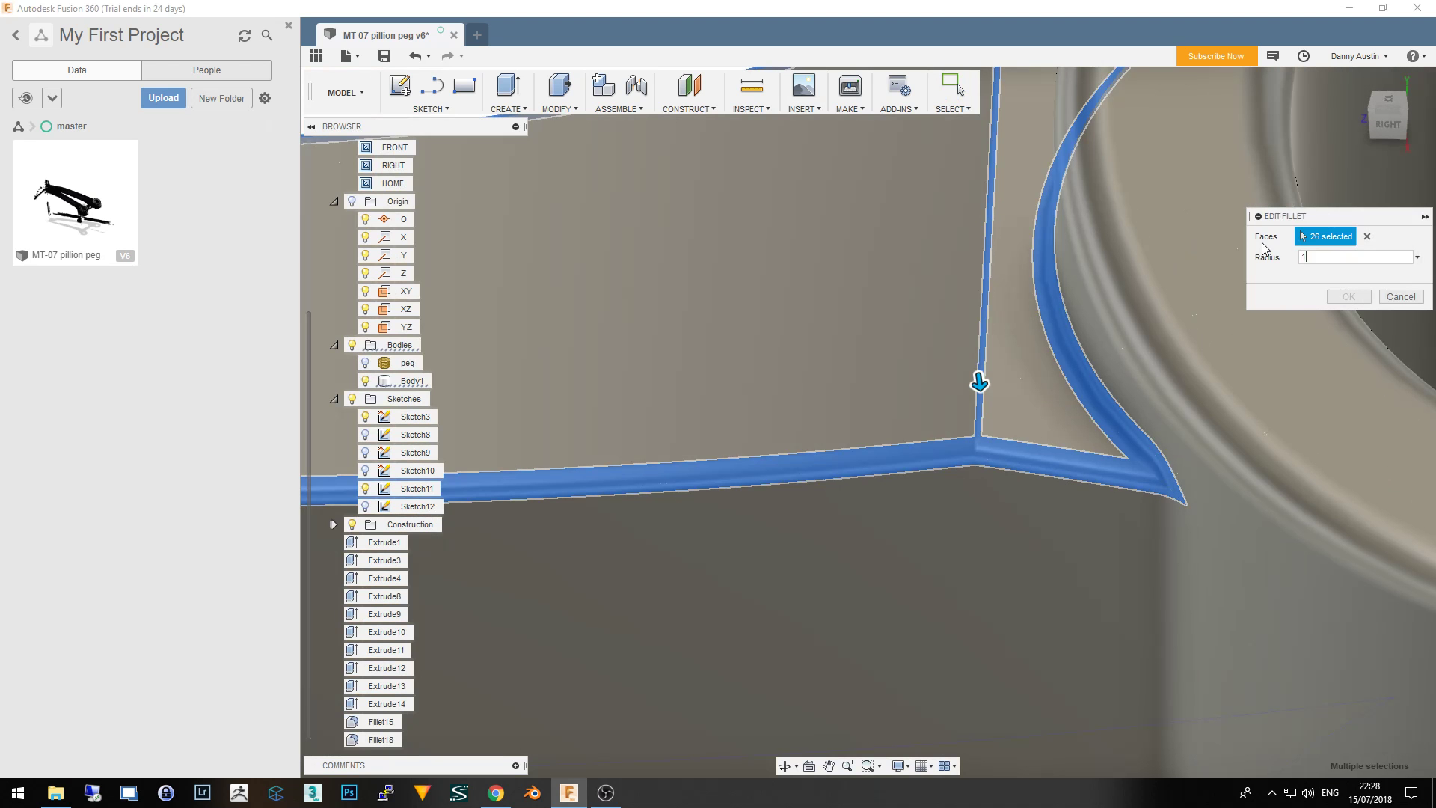
Apply the radius-1 fillet across all 26 faces, then zoom out to view the whole peg
key(Return)
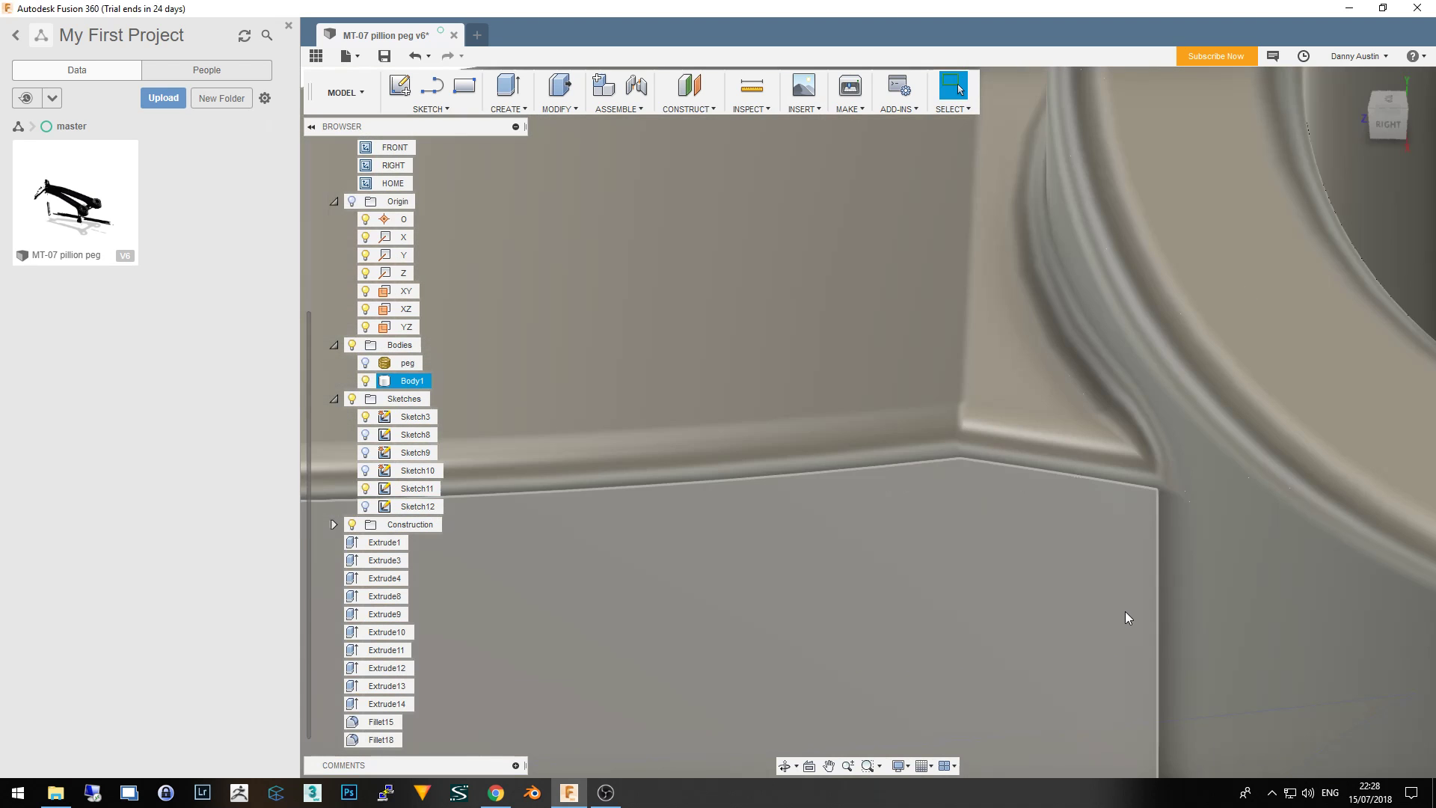
scroll(1125, 612, down, 3)
scroll(1145, 558, down, 2)
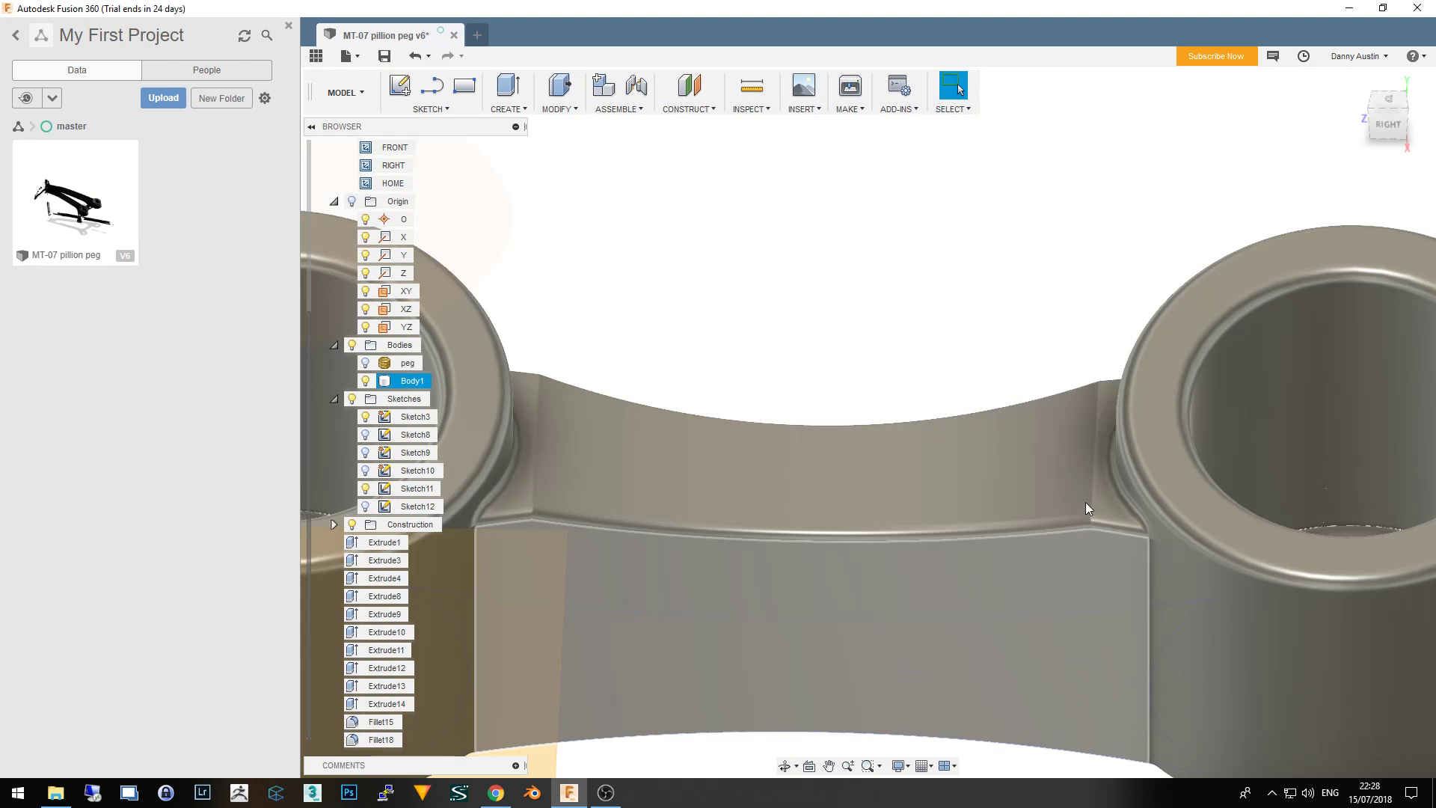
scroll(1084, 501, down, 3)
scroll(1056, 419, down, 2)
mouse_move(1045, 577)
shift+middle_down()
mouse_move(1032, 536)
mouse_move(987, 551)
mouse_move(808, 548)
mouse_move(788, 577)
mouse_move(788, 628)
mouse_move(817, 529)
mouse_move(788, 474)
shift+middle_up()
click(778, 398)
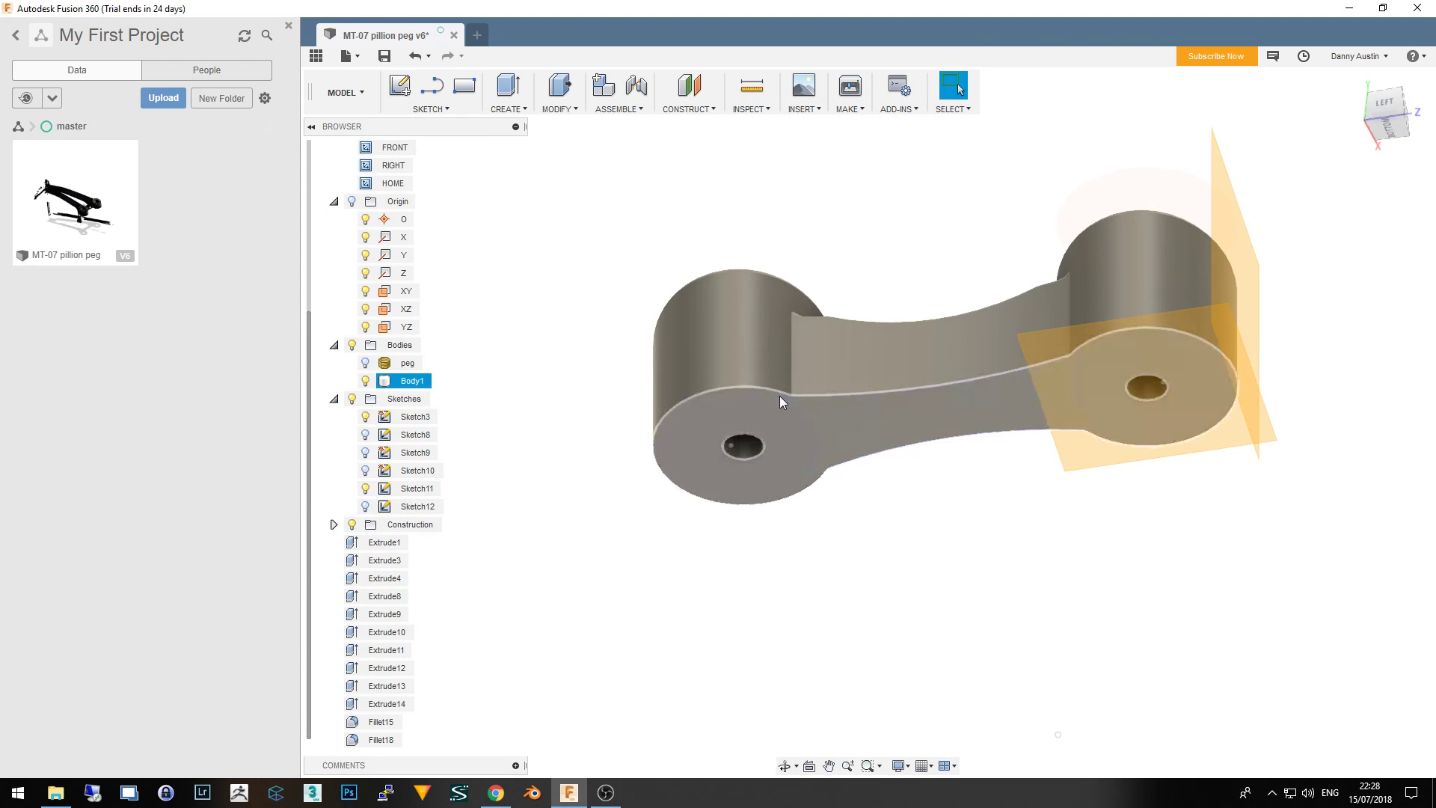
scroll(753, 368, up, 5)
scroll(760, 450, up, 3)
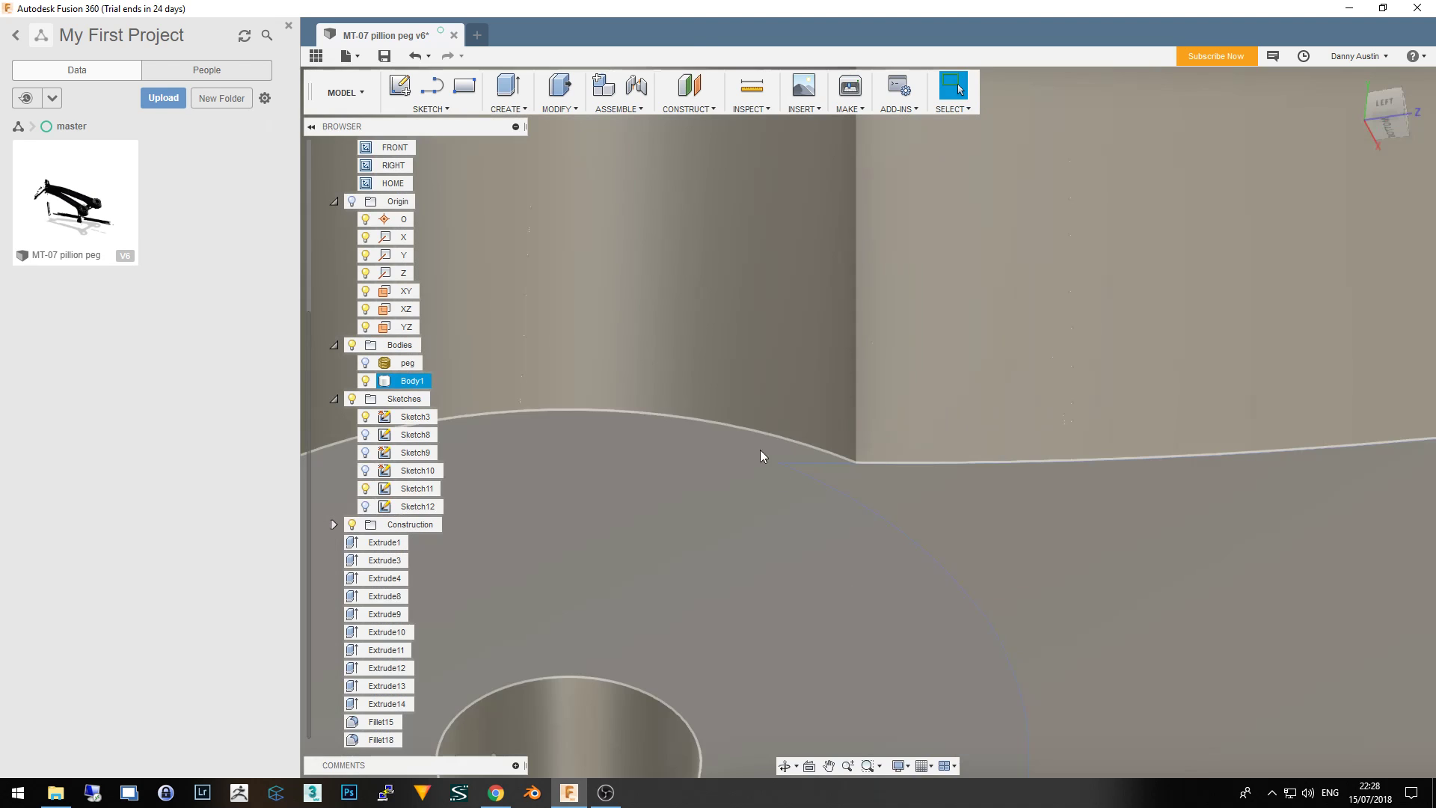
key(Escape)
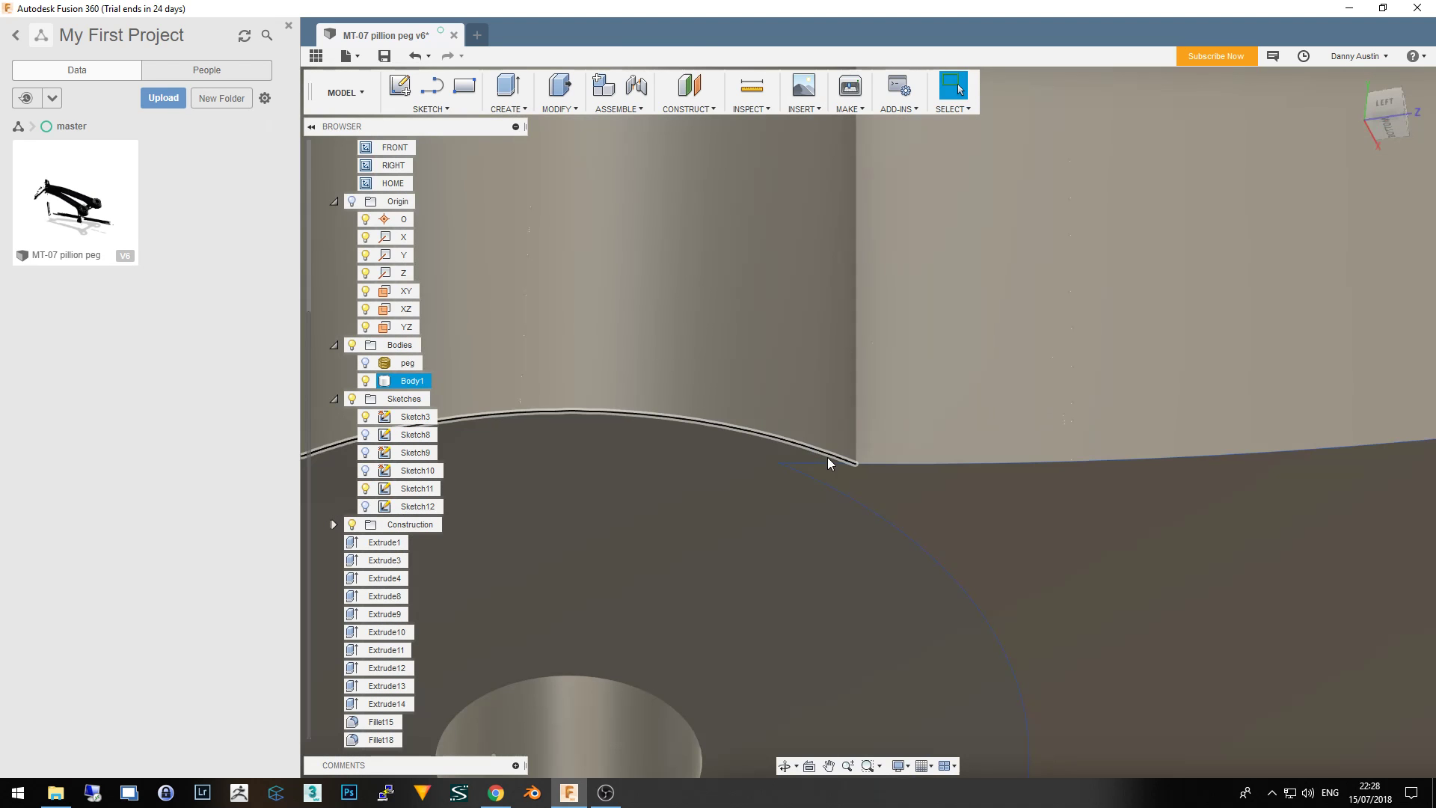
click(899, 469)
scroll(818, 470, down, 2)
scroll(814, 471, down, 3)
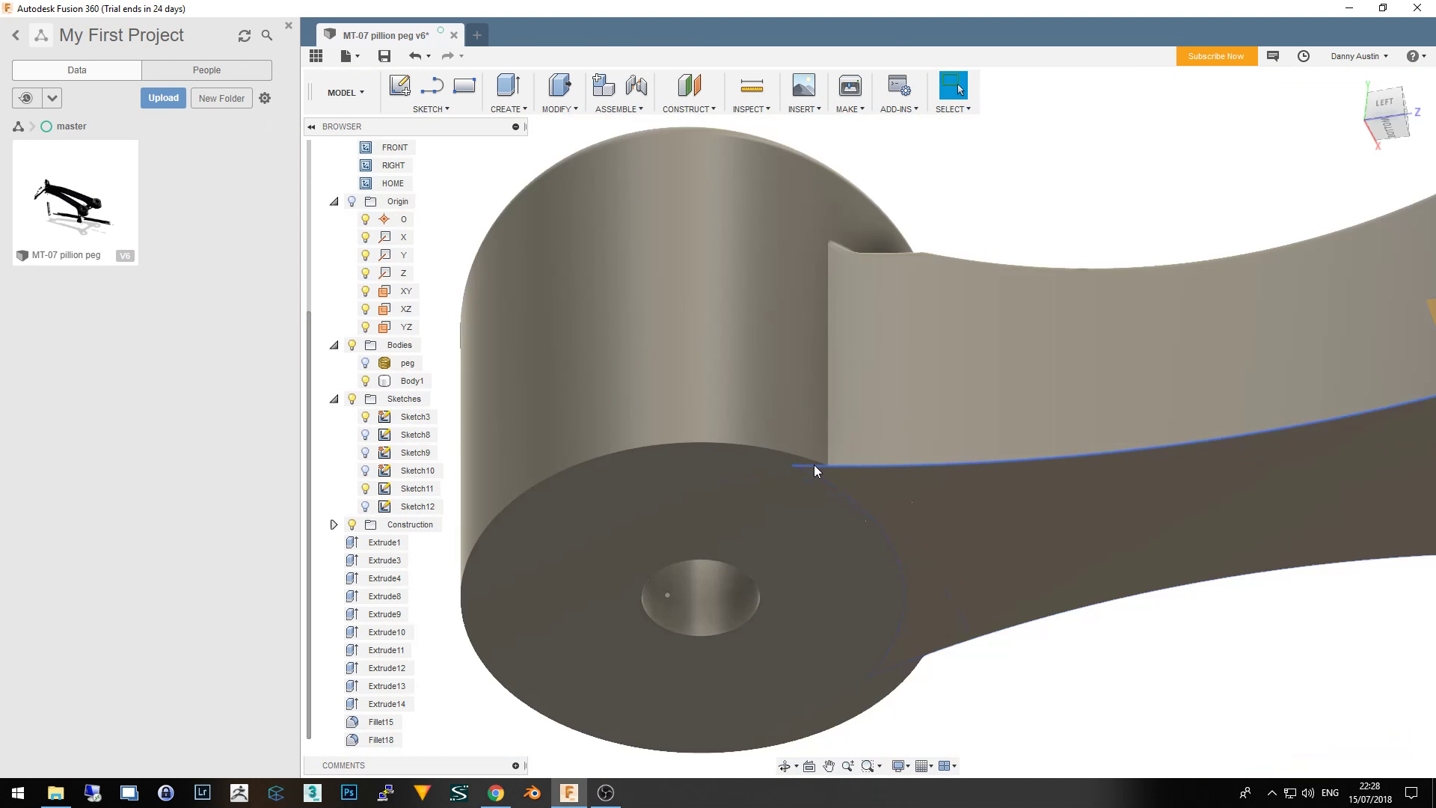
scroll(695, 477, down, 2)
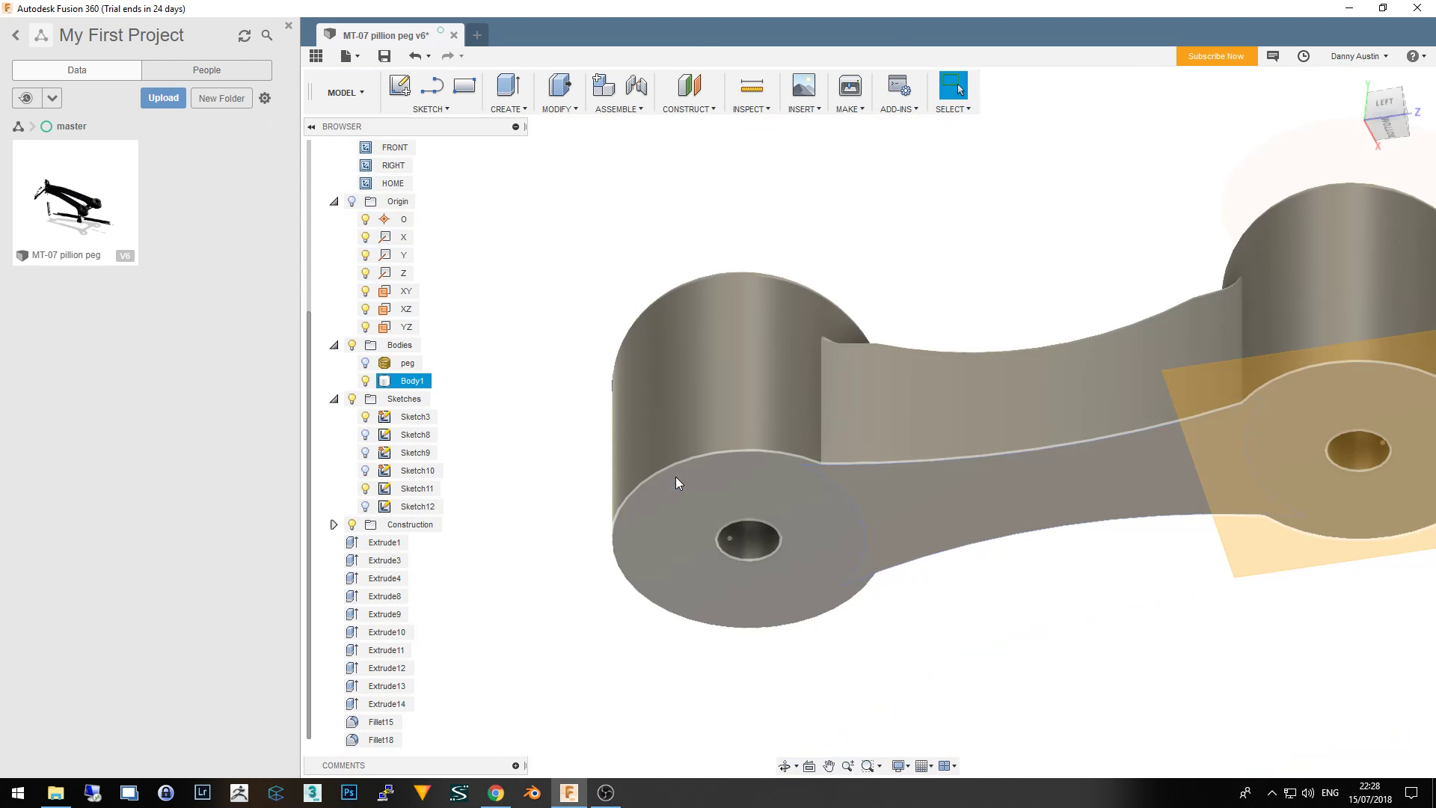
click(692, 480)
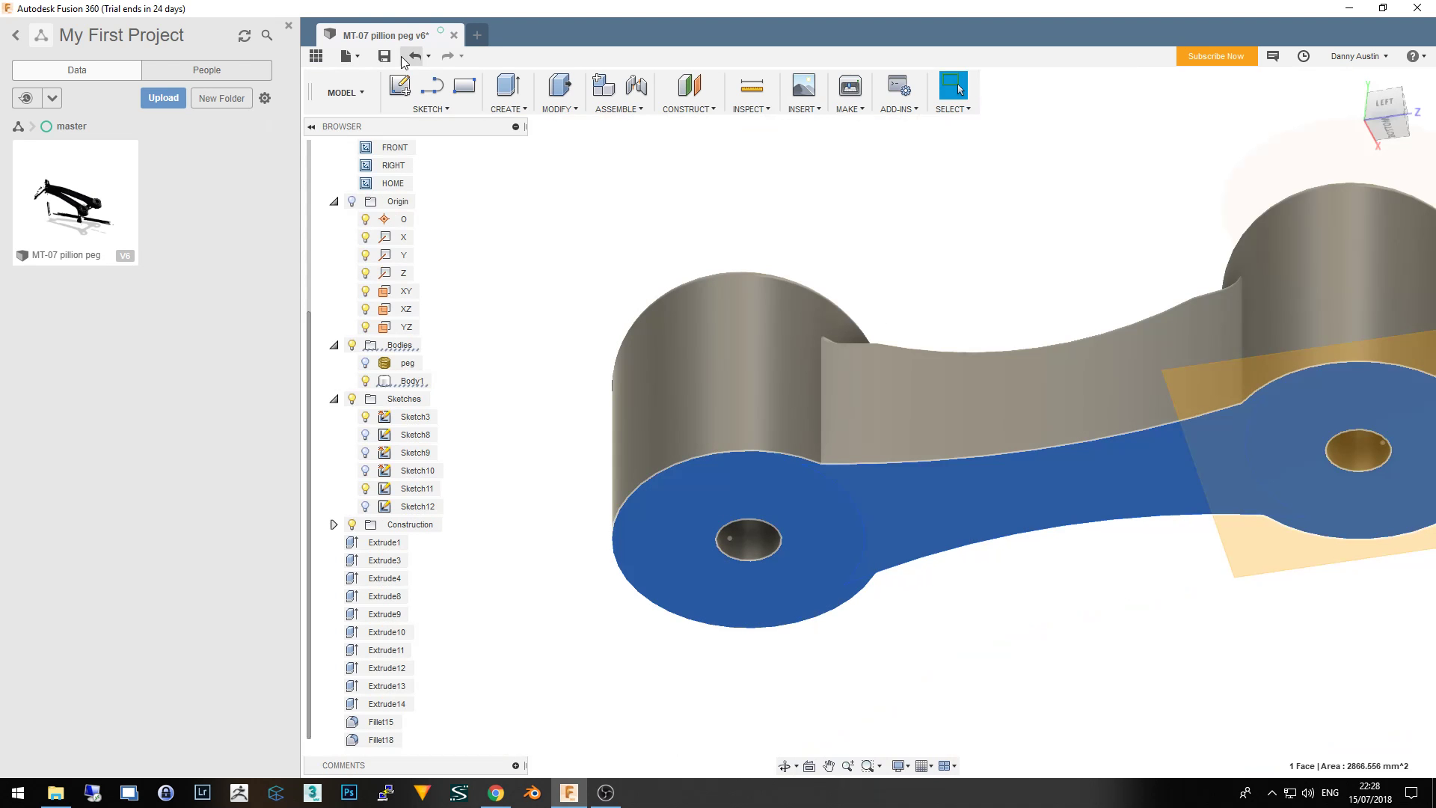
click(568, 113)
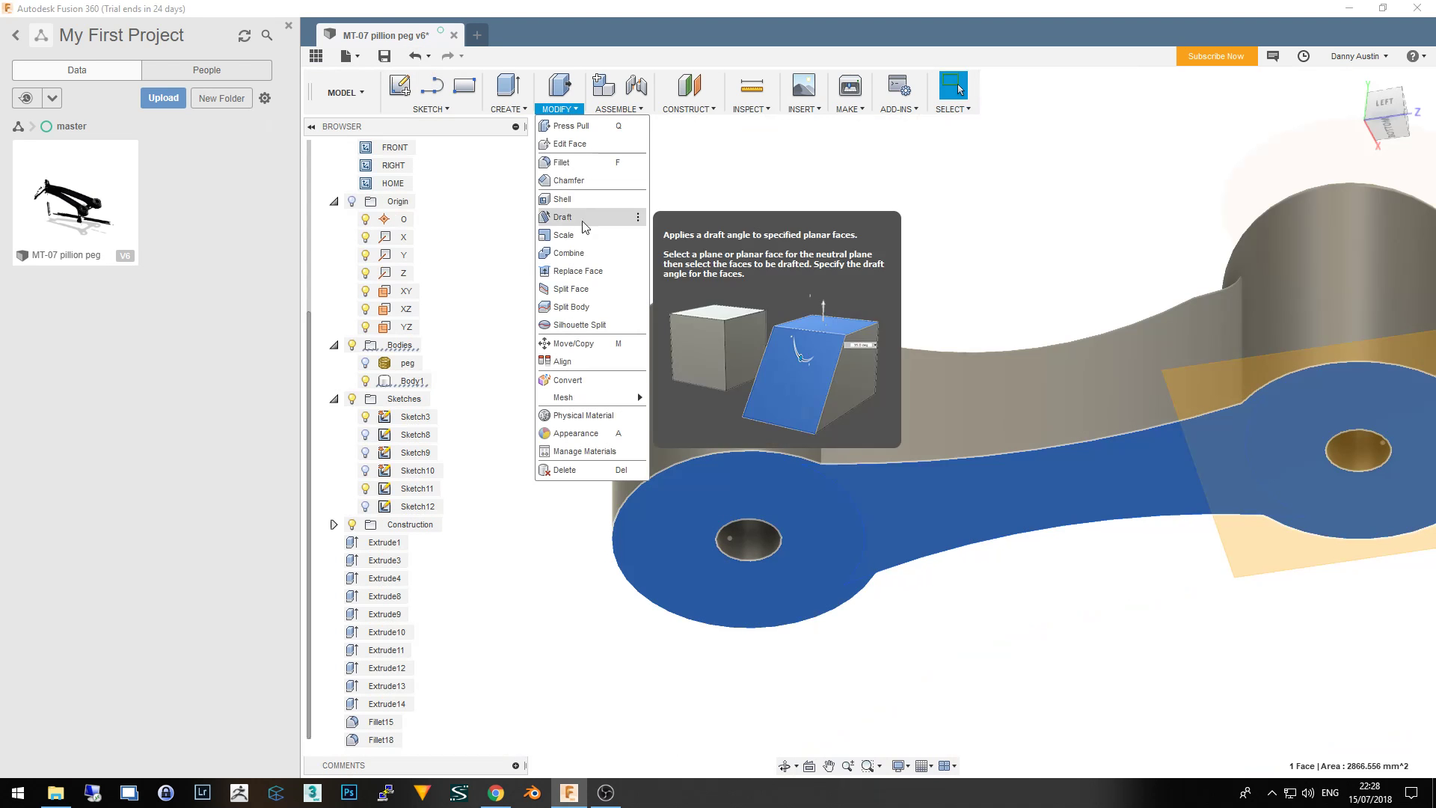
click(590, 171)
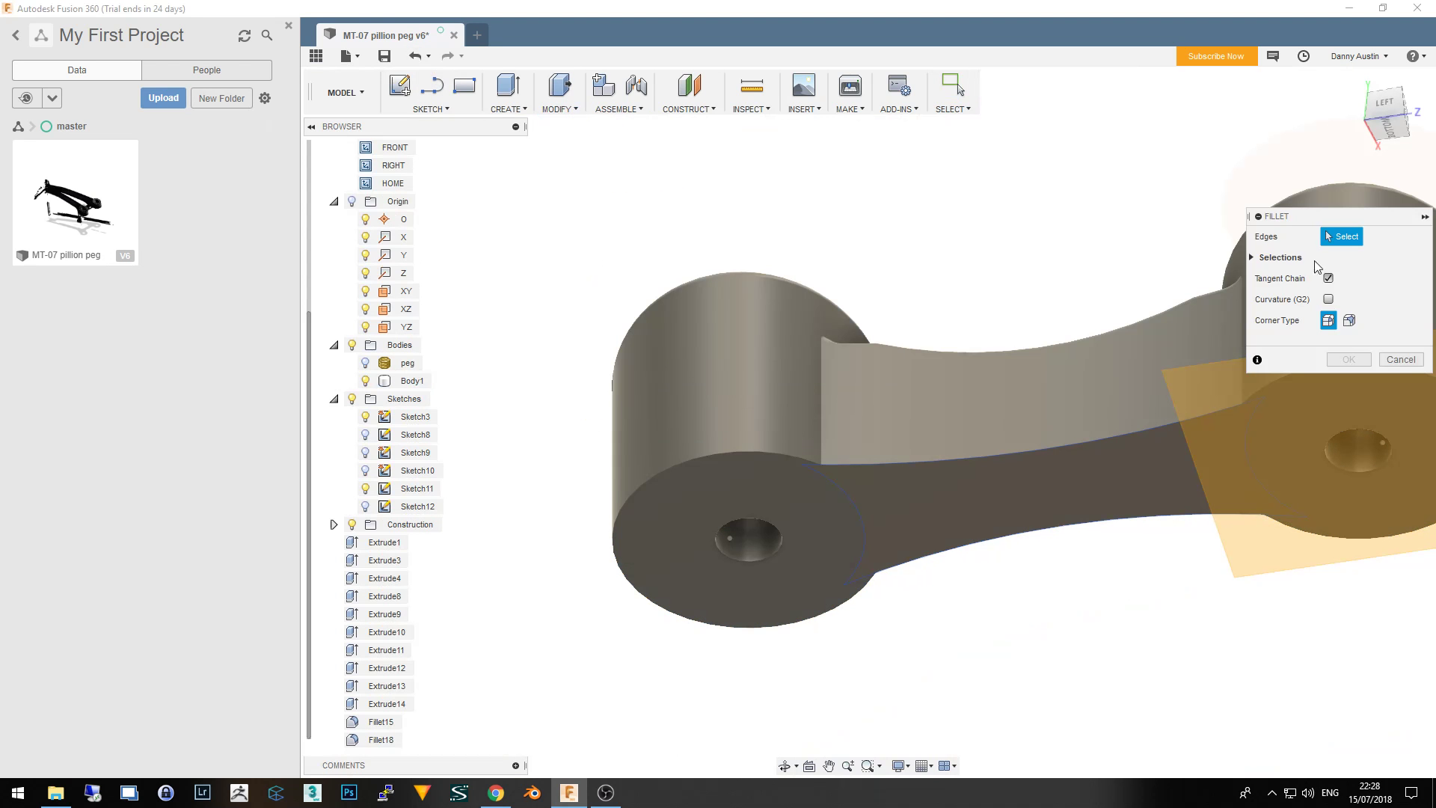
click(784, 450)
click(854, 464)
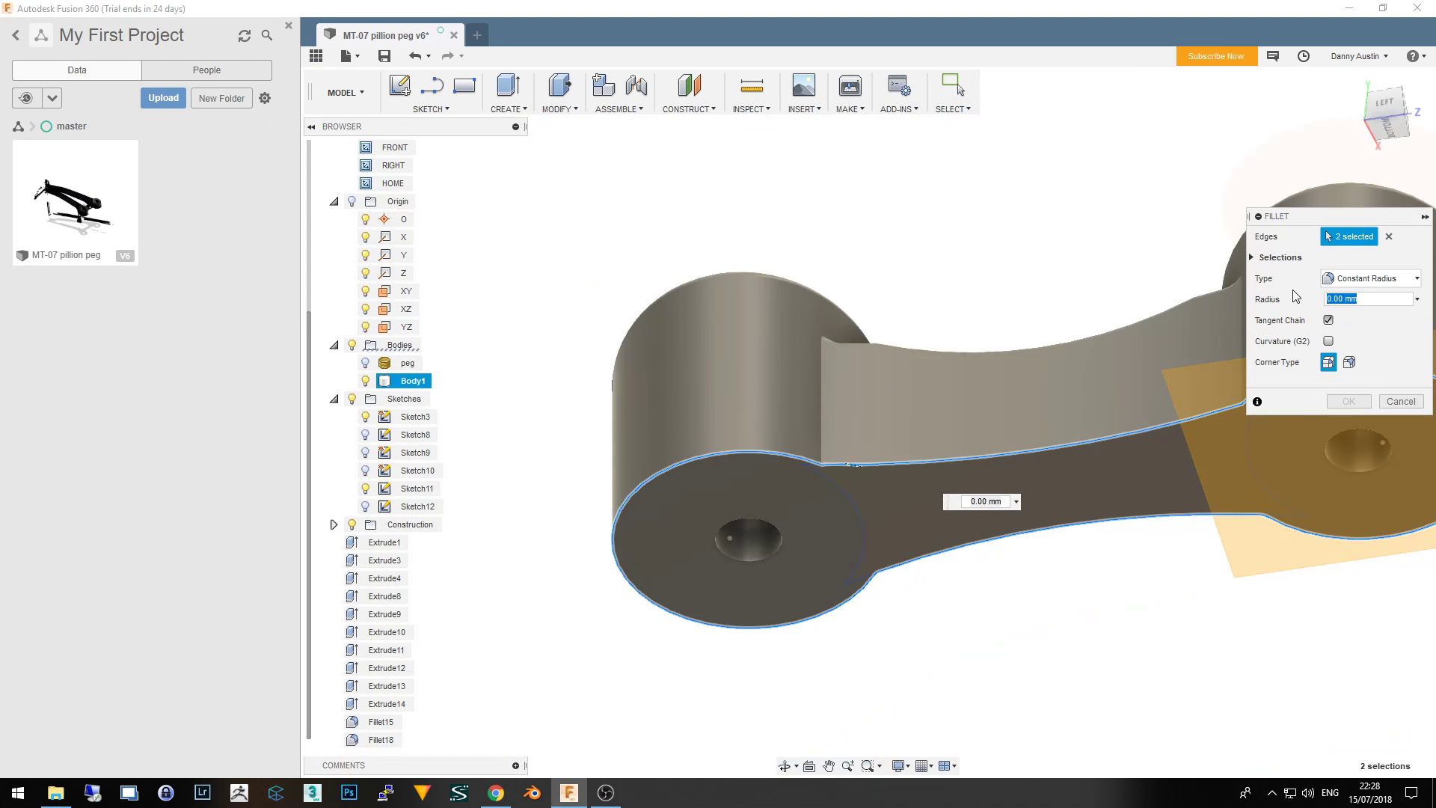
key(Escape)
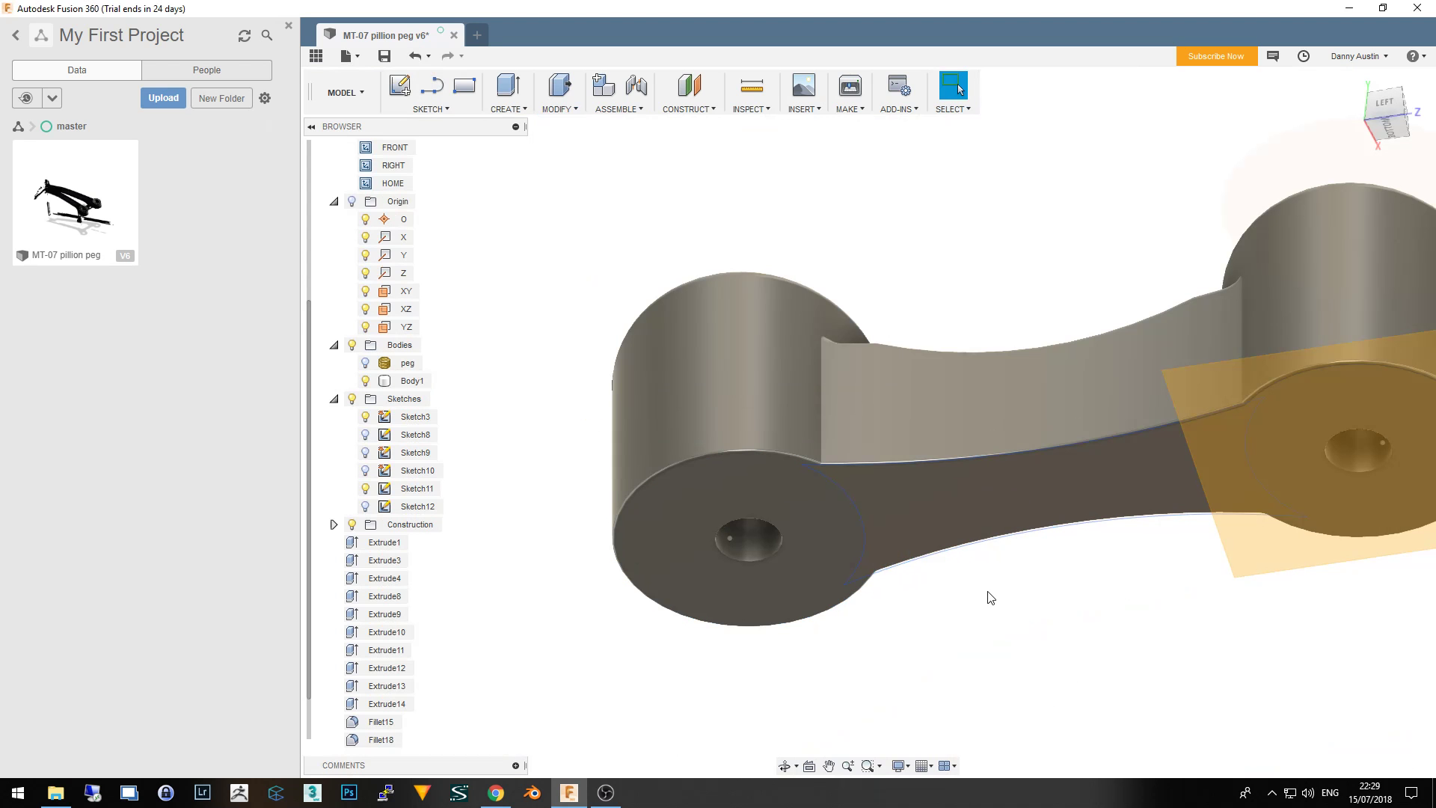
Orbit the peg through left, front and angled right views, then clear the body selection
scroll(858, 577, down, 2)
scroll(827, 577, up, 3)
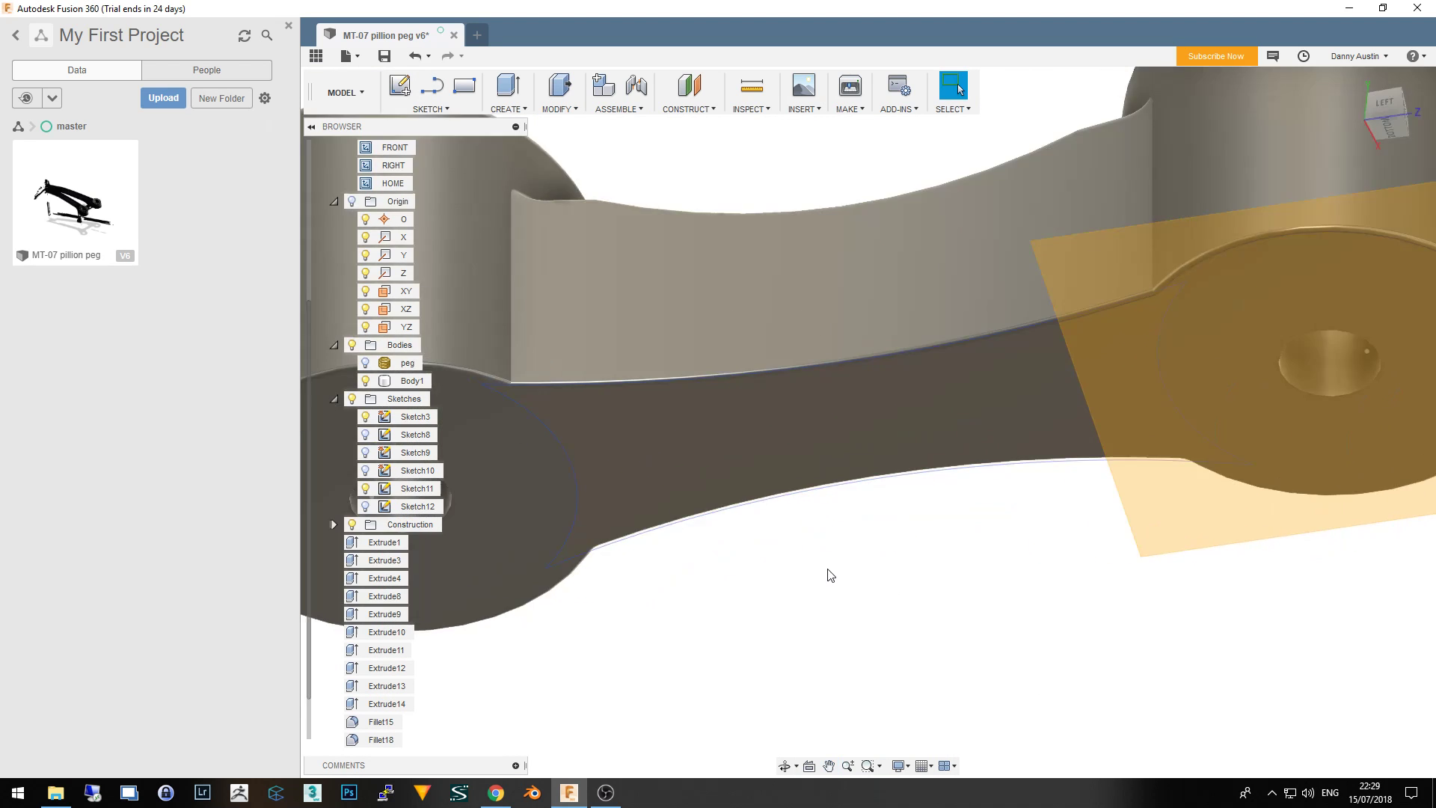
scroll(827, 577, down, 4)
scroll(830, 584, down, 2)
scroll(828, 577, up, 3)
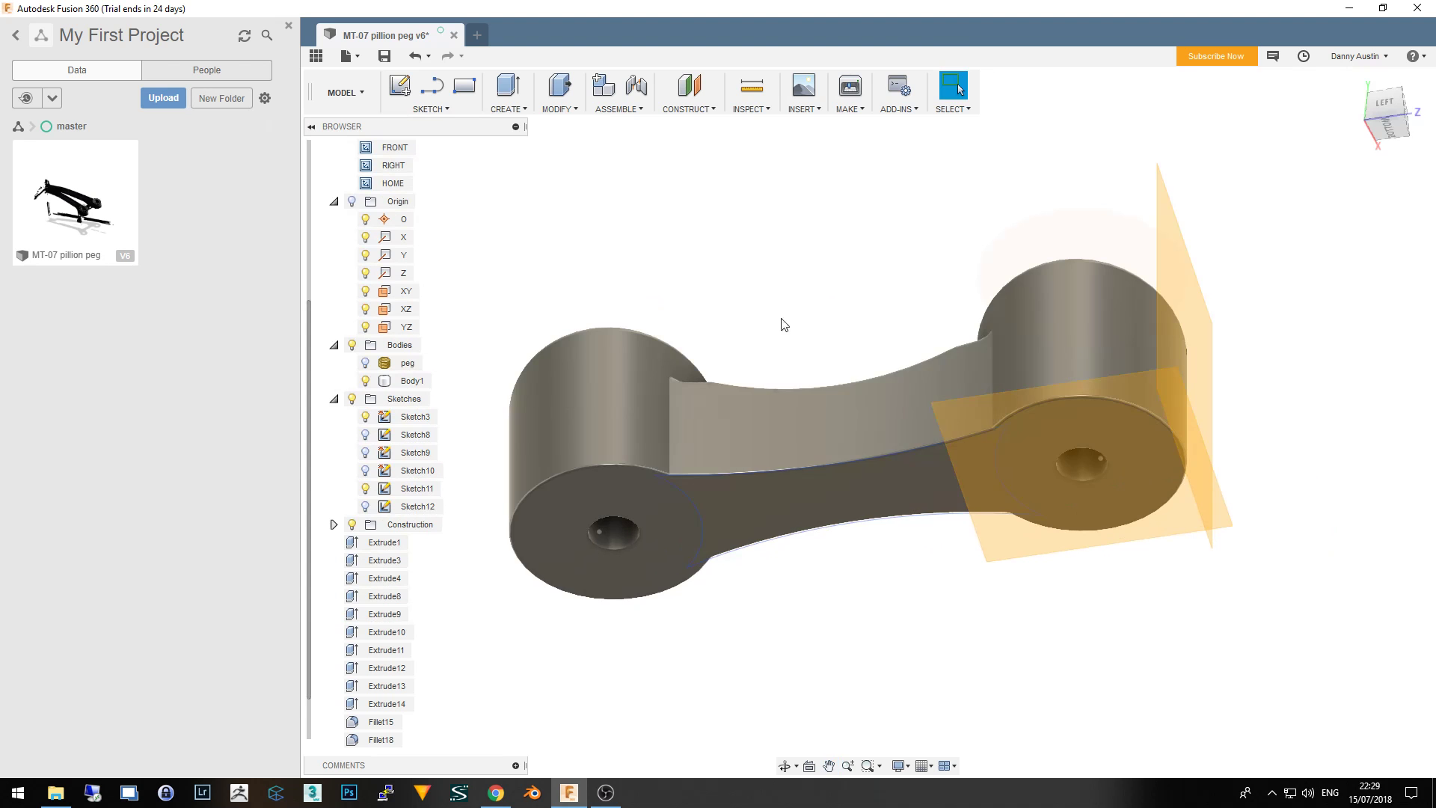
mouse_move(784, 324)
shift+middle_down()
mouse_move(778, 394)
mouse_move(776, 358)
mouse_move(813, 364)
mouse_move(671, 301)
mouse_move(689, 346)
mouse_move(704, 278)
mouse_move(686, 295)
mouse_move(496, 295)
shift+middle_up()
mouse_move(839, 513)
shift+middle_down()
mouse_move(724, 487)
mouse_move(792, 506)
mouse_move(725, 541)
shift+middle_up()
click(782, 411)
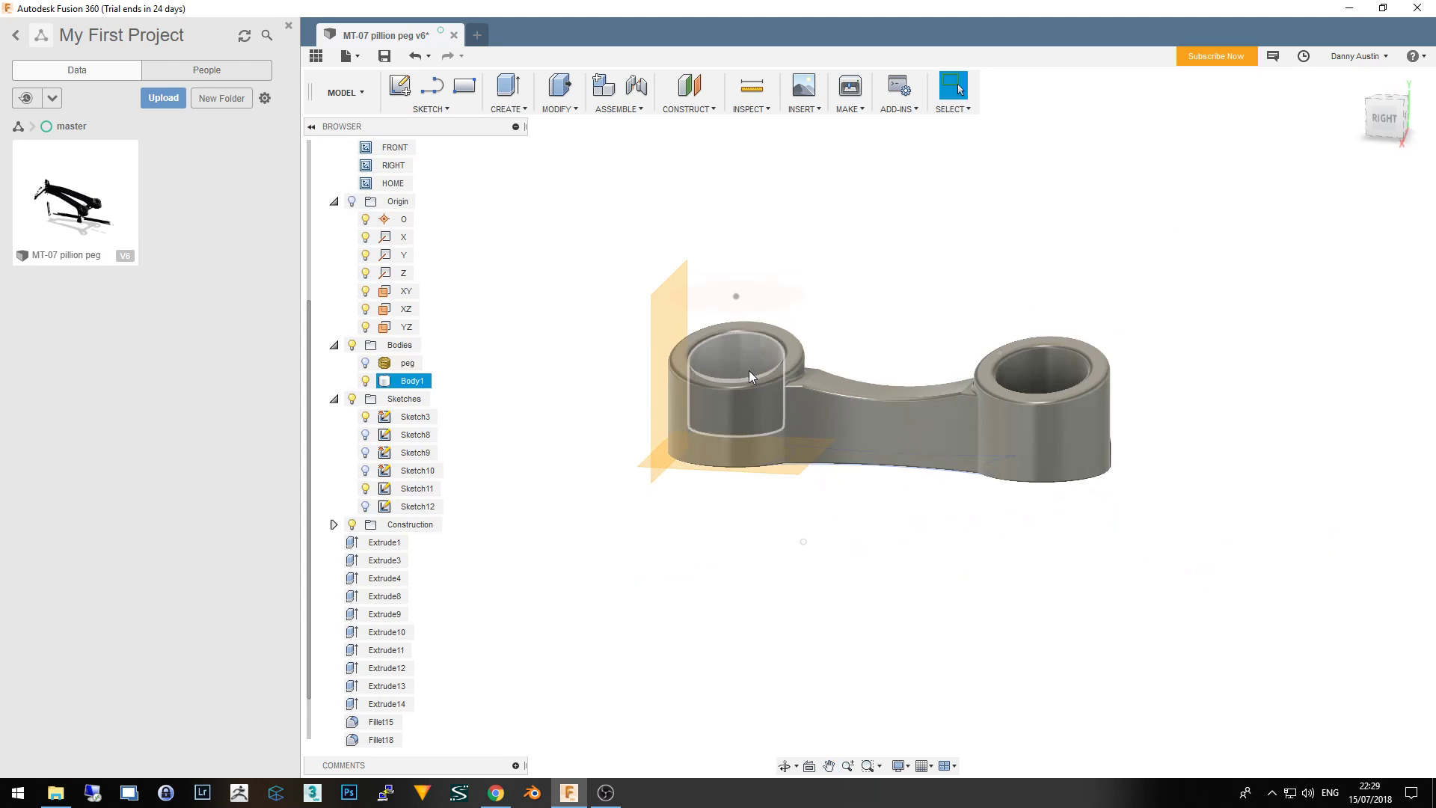
scroll(751, 376, up, 2)
key(Escape)
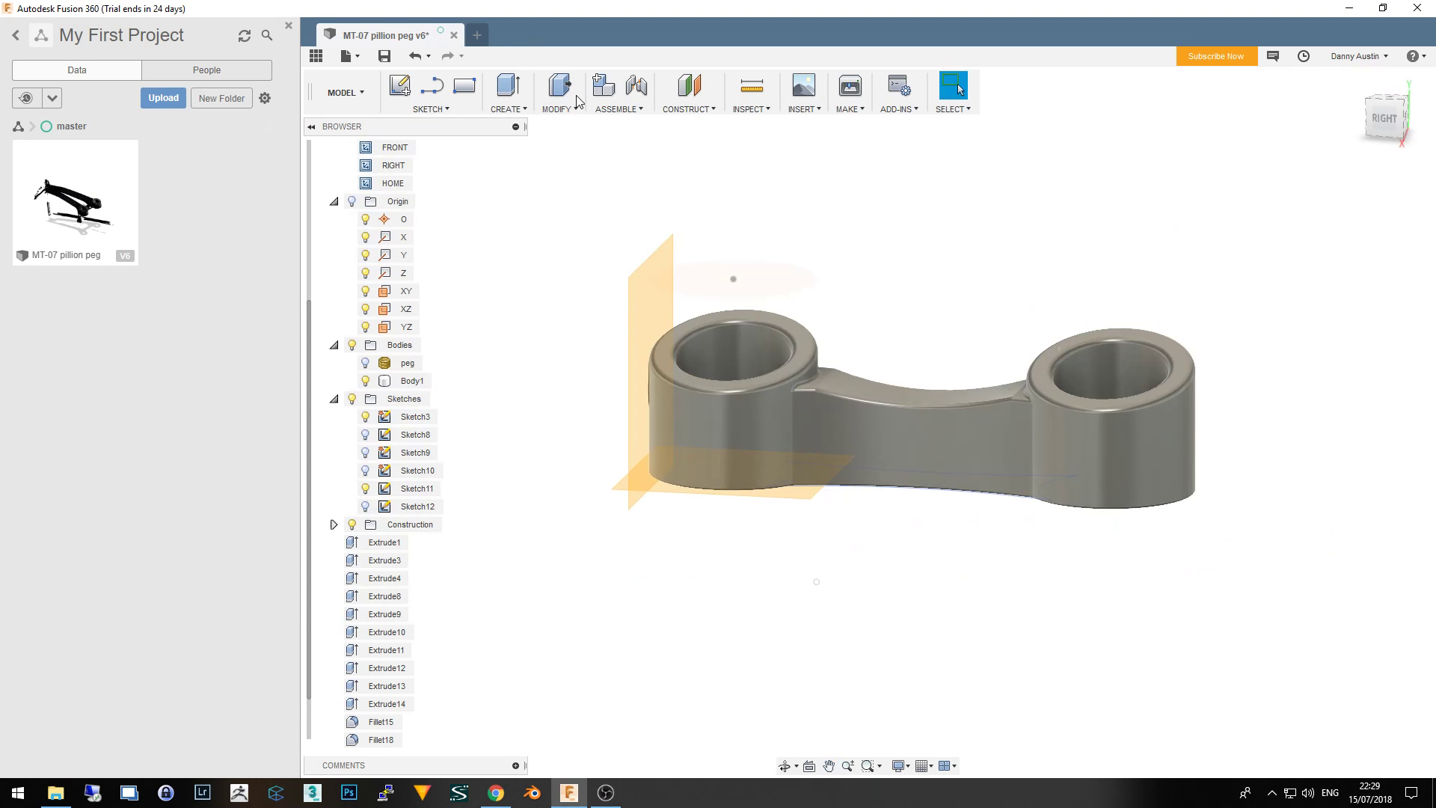
Create a tangent construction plane on the web's curved waist face
click(695, 110)
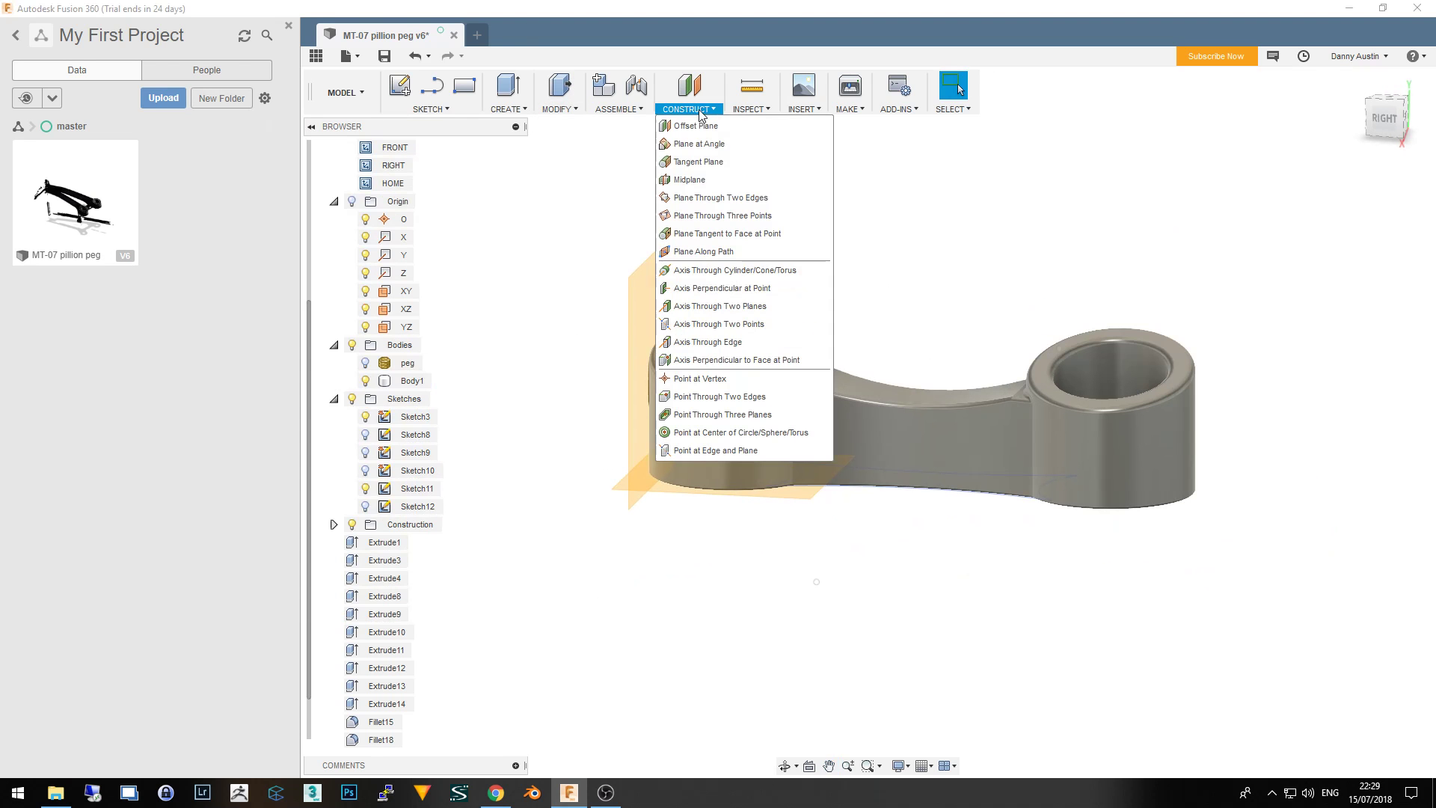
click(729, 162)
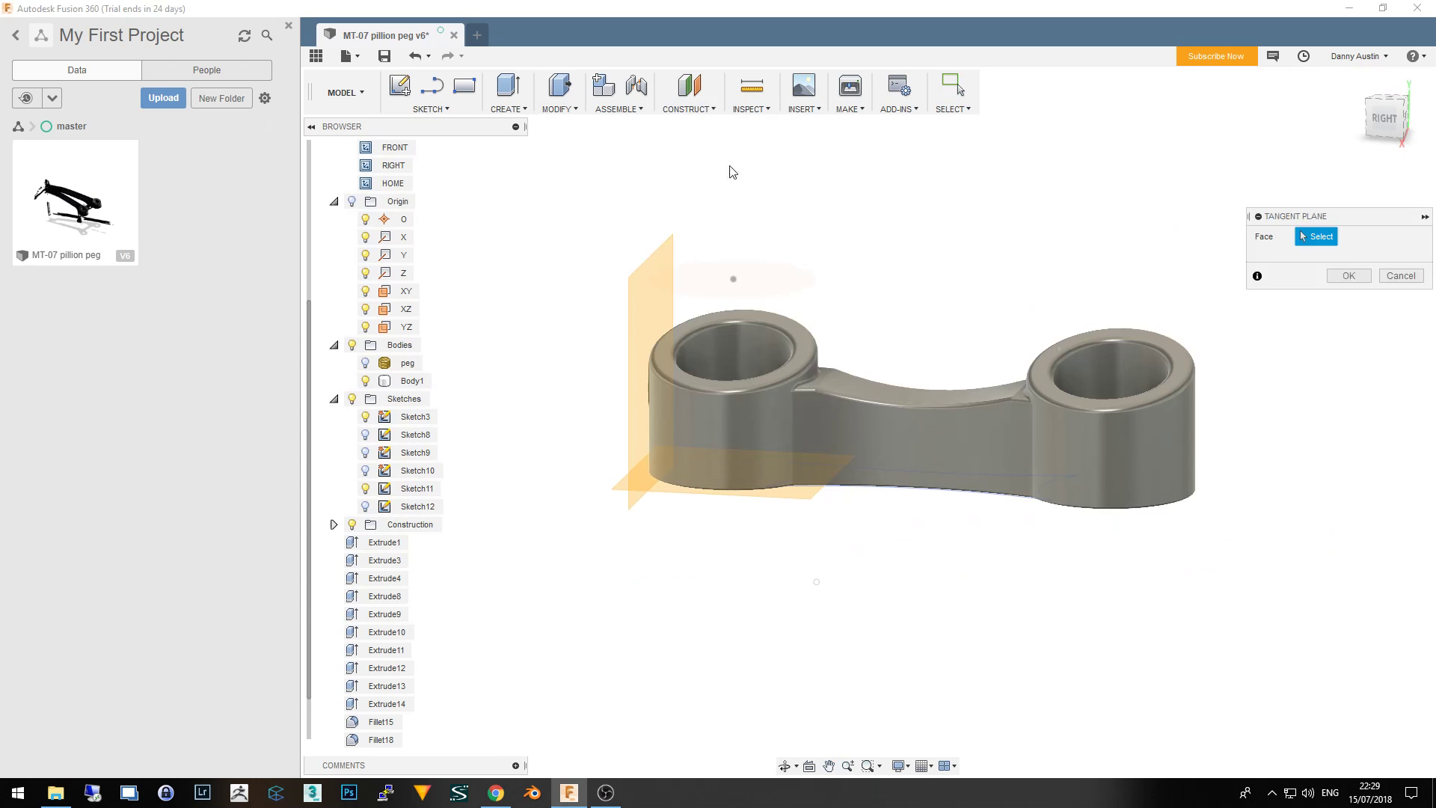
click(949, 465)
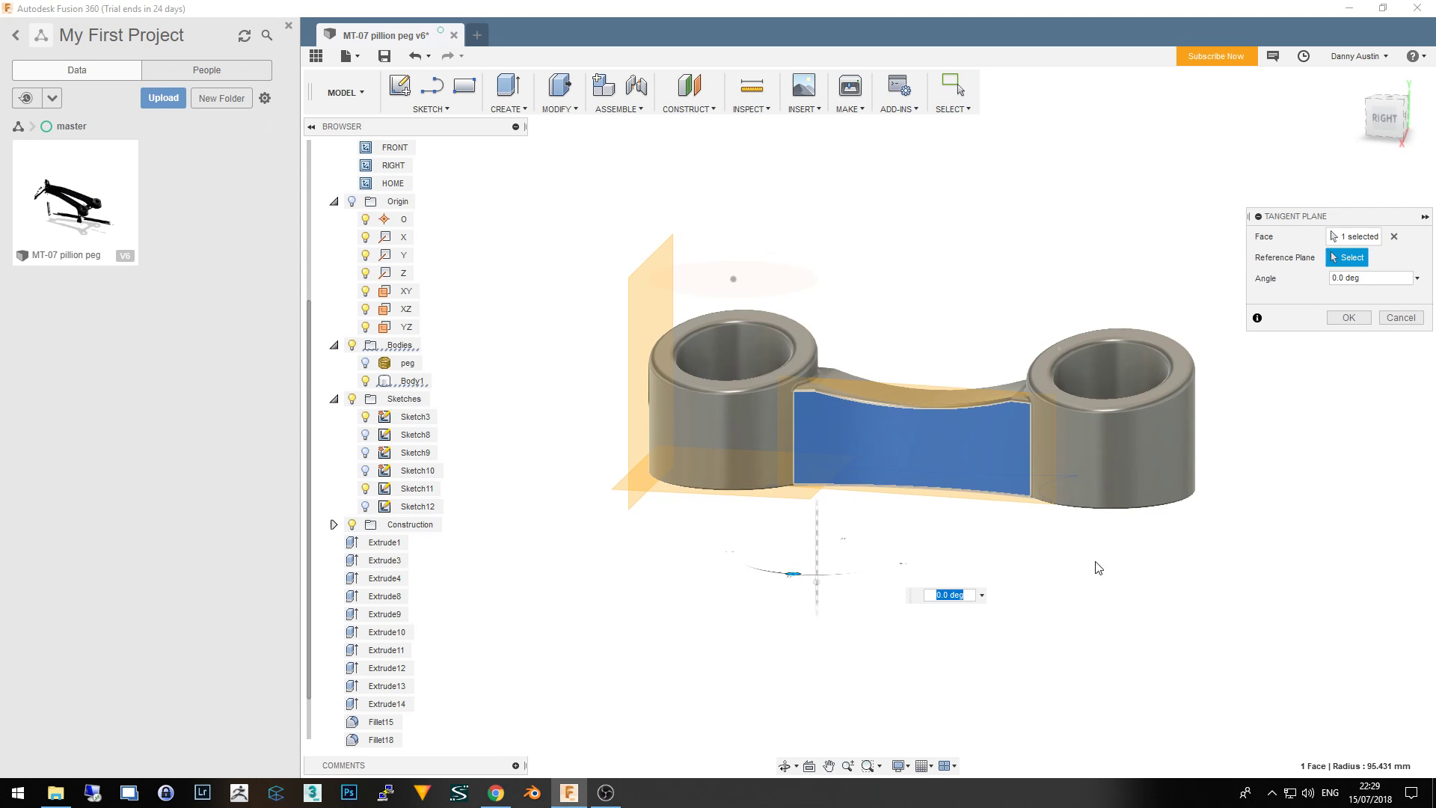
shift+middle_drag(1093, 567, 708, 524)
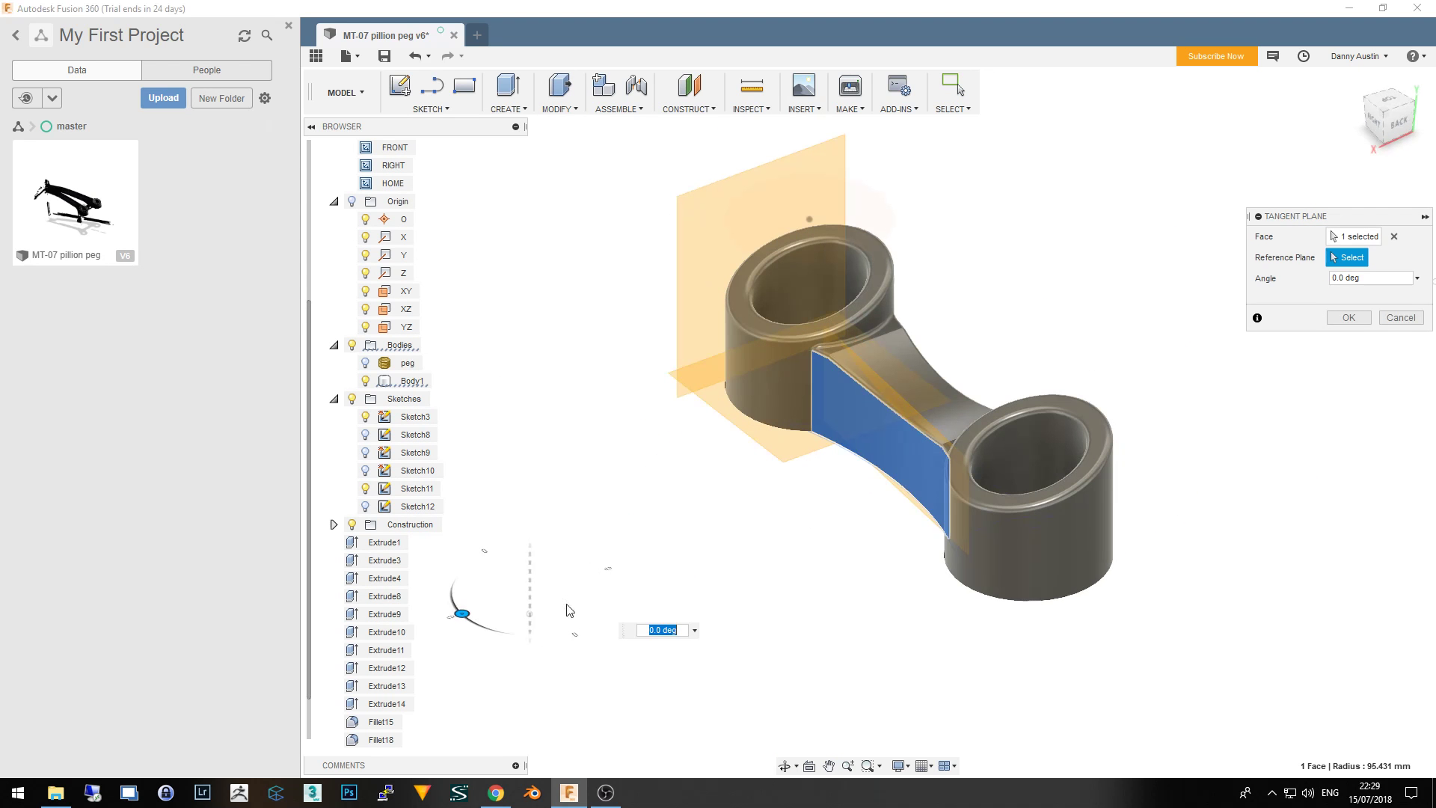
scroll(815, 587, down, 3)
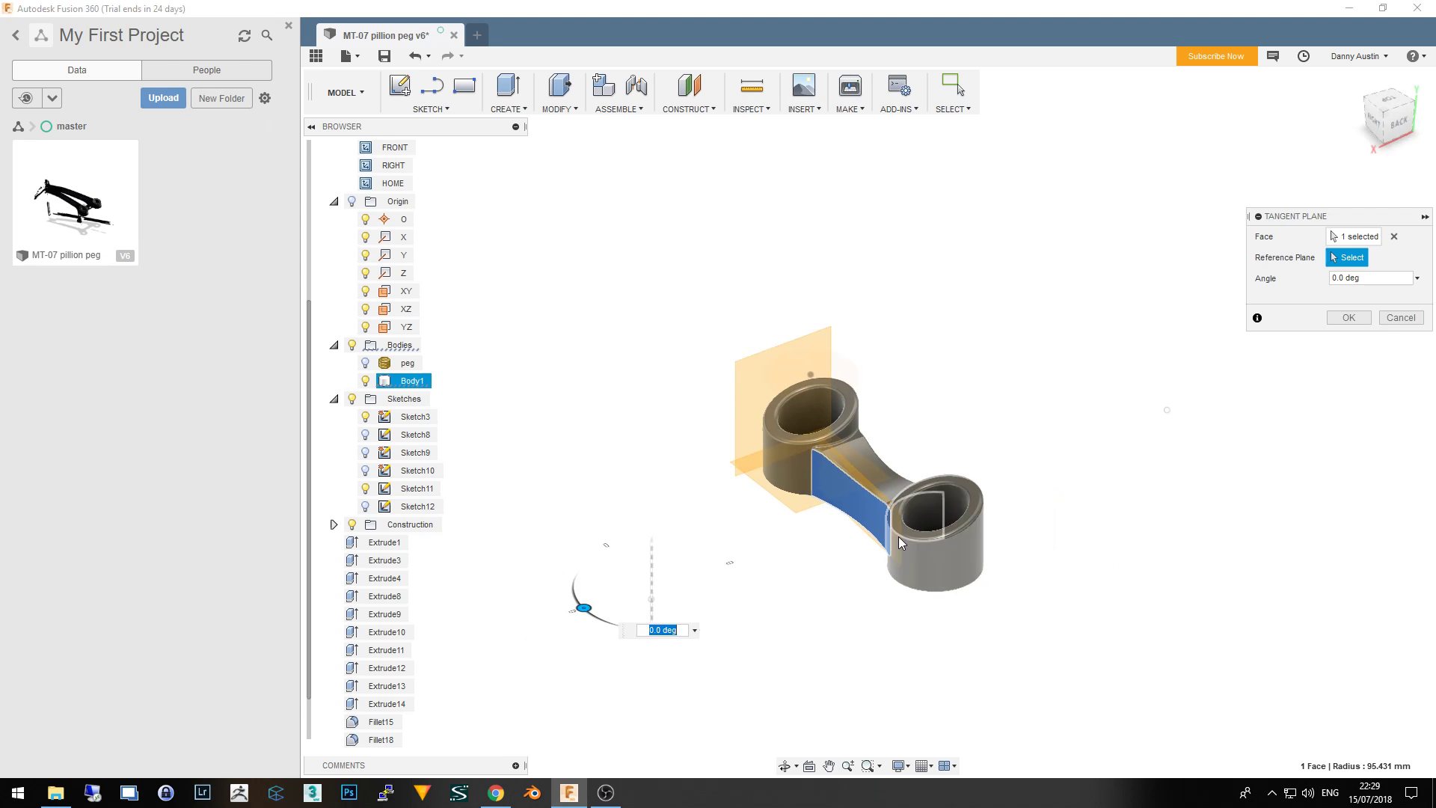
click(1348, 318)
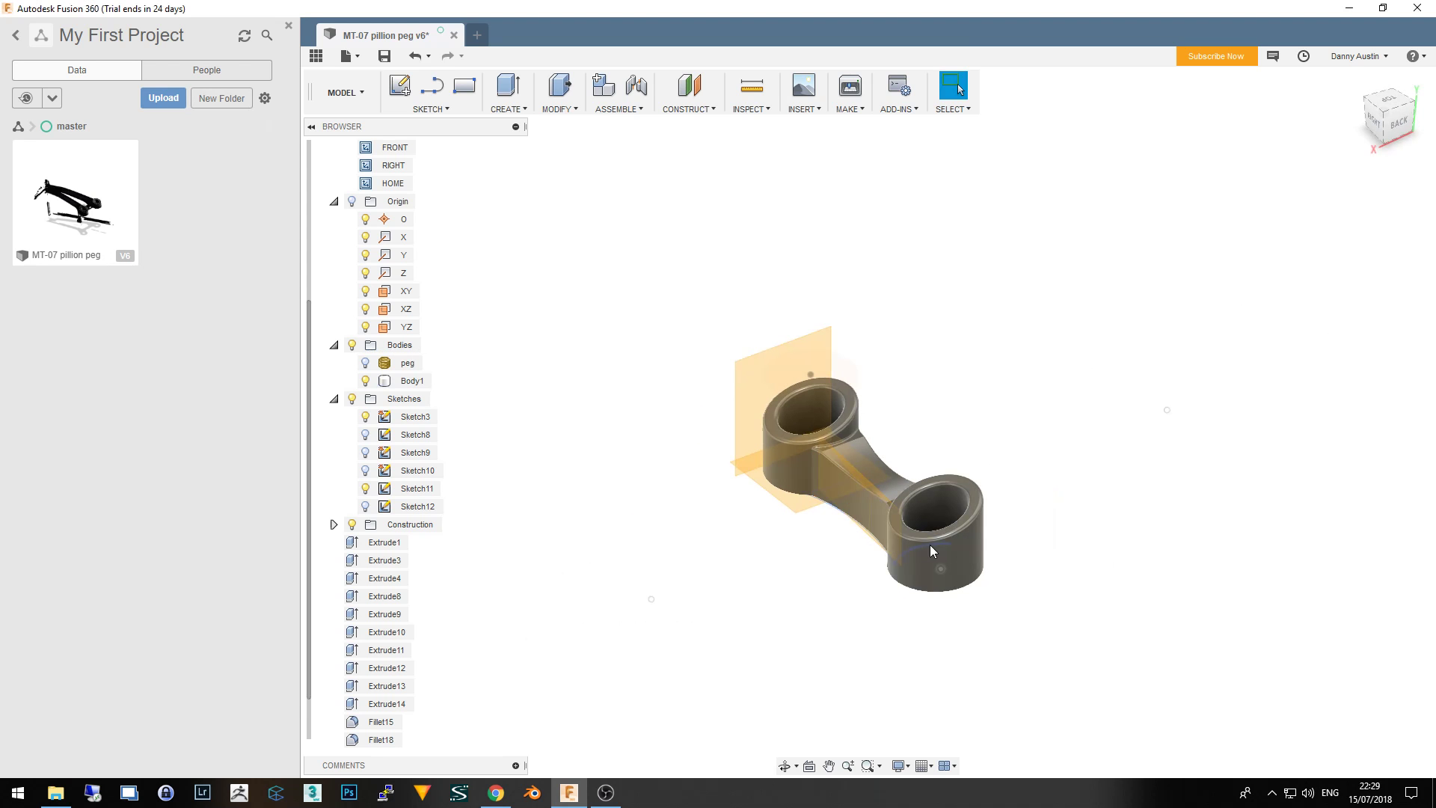
Select the connecting-arm face, then the right boss's outer cylindrical face
scroll(854, 484, up, 2)
scroll(855, 487, up, 3)
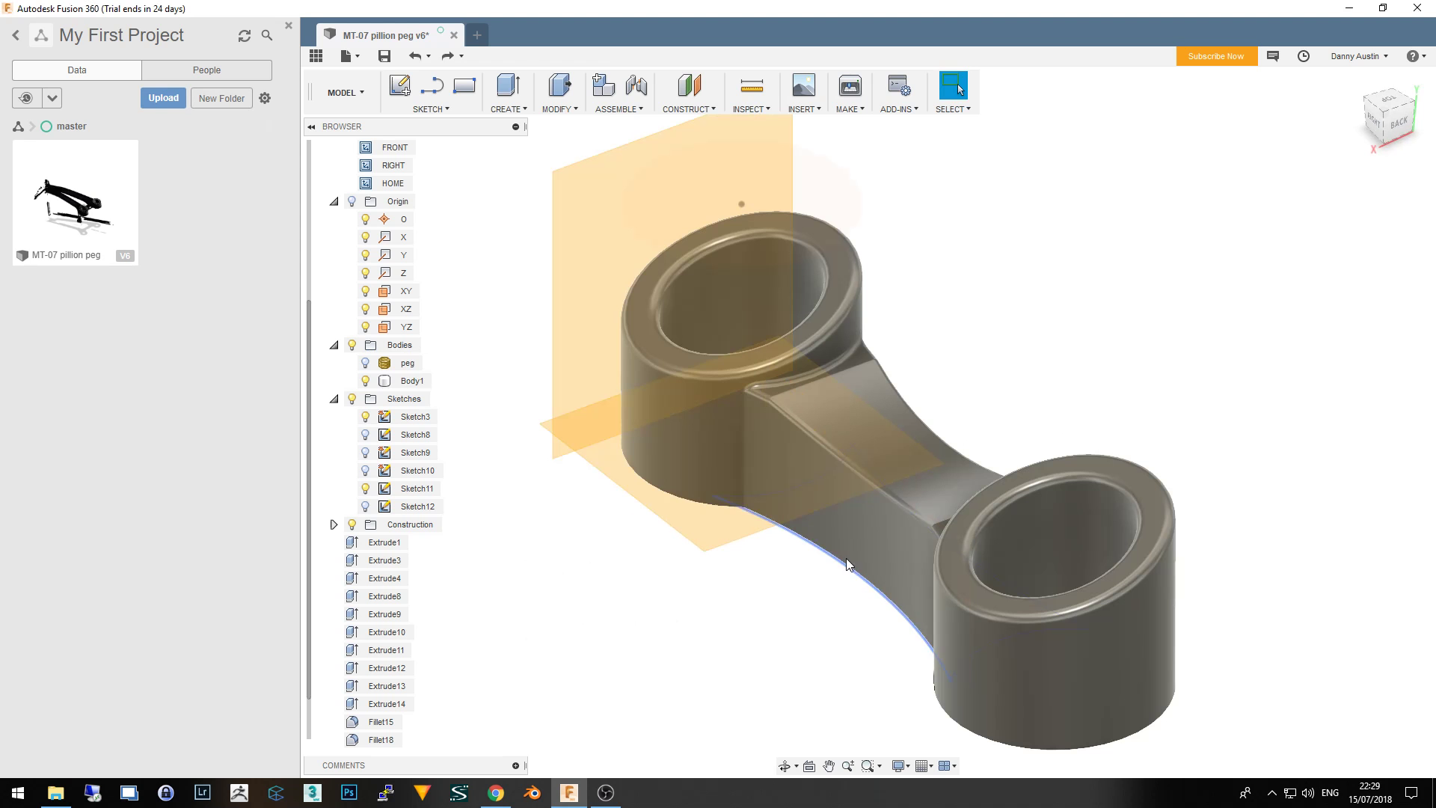
click(847, 560)
mouse_move(763, 552)
shift+middle_down()
mouse_move(804, 578)
mouse_move(817, 459)
mouse_move(823, 504)
mouse_move(860, 524)
shift+middle_up()
click(1122, 582)
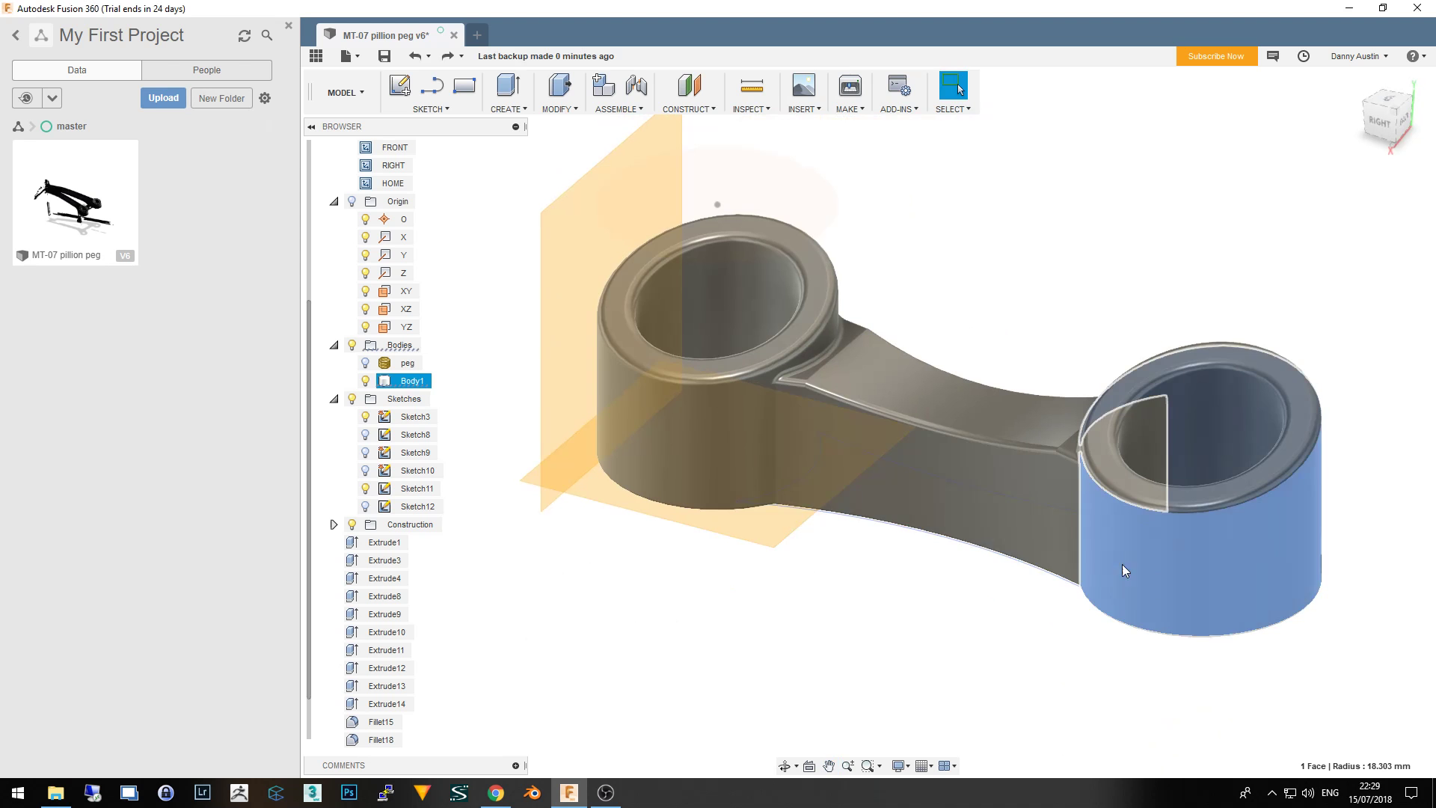
Add a tangent plane on the right boss's cylindrical face, tilted to -6.2 degrees
click(752, 108)
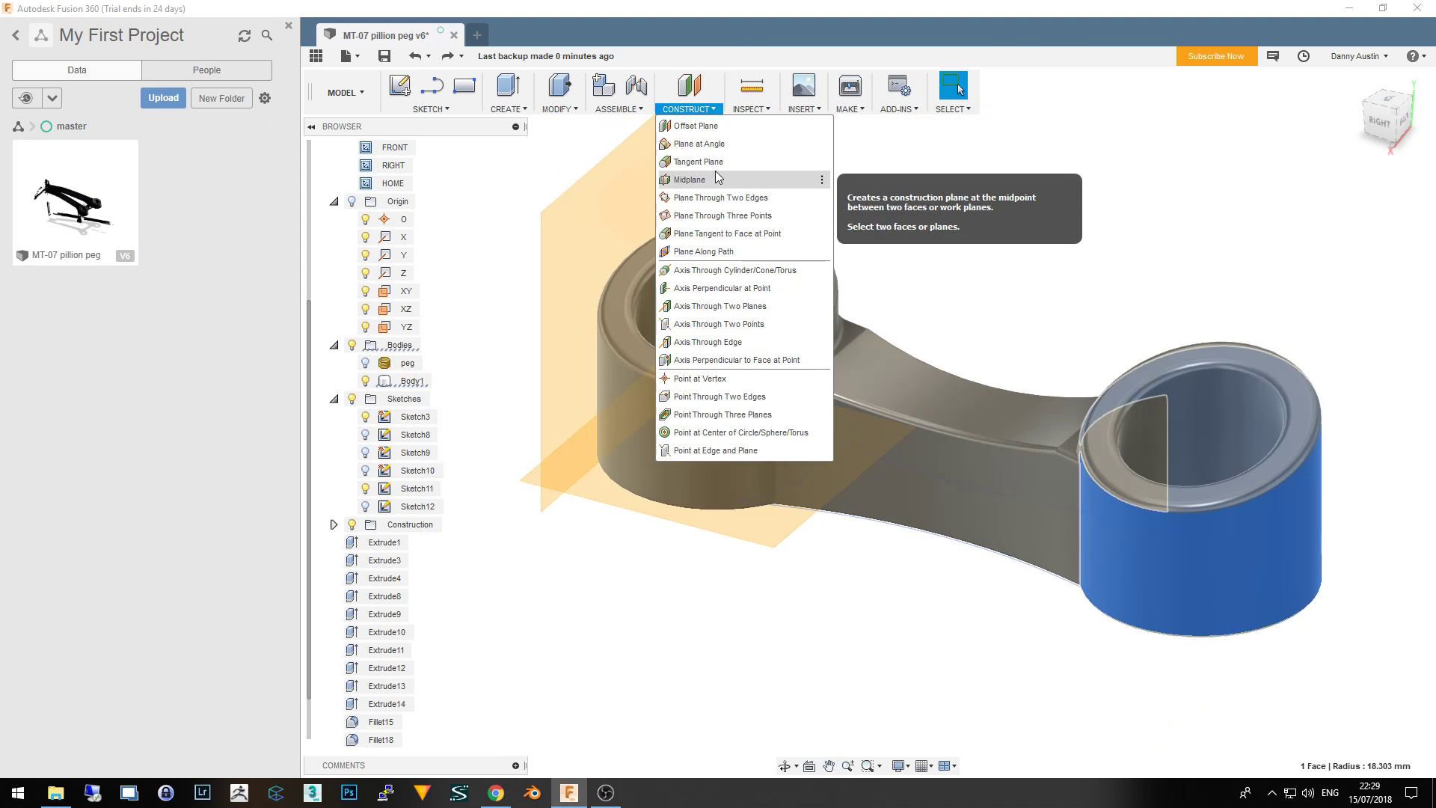
click(716, 163)
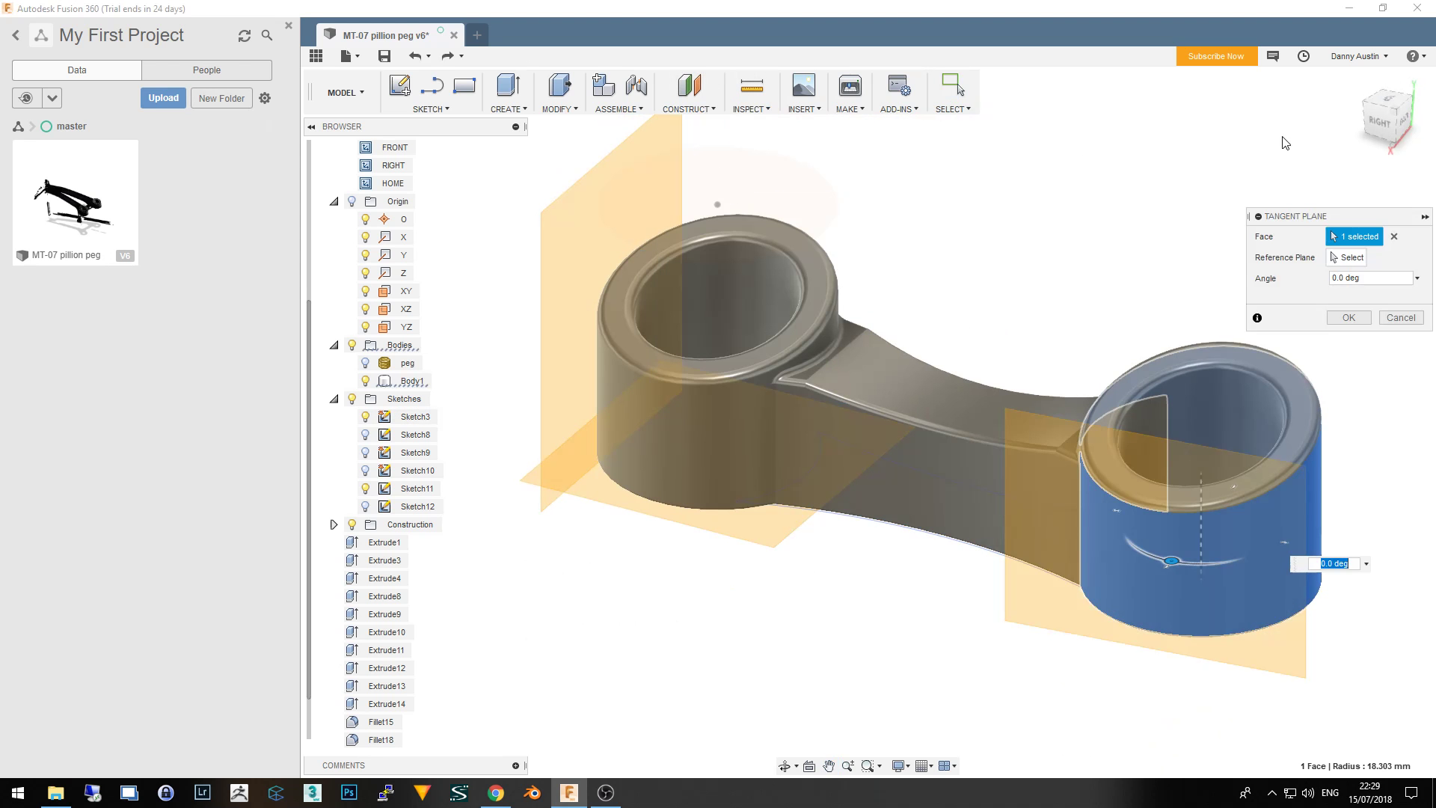
click(1392, 102)
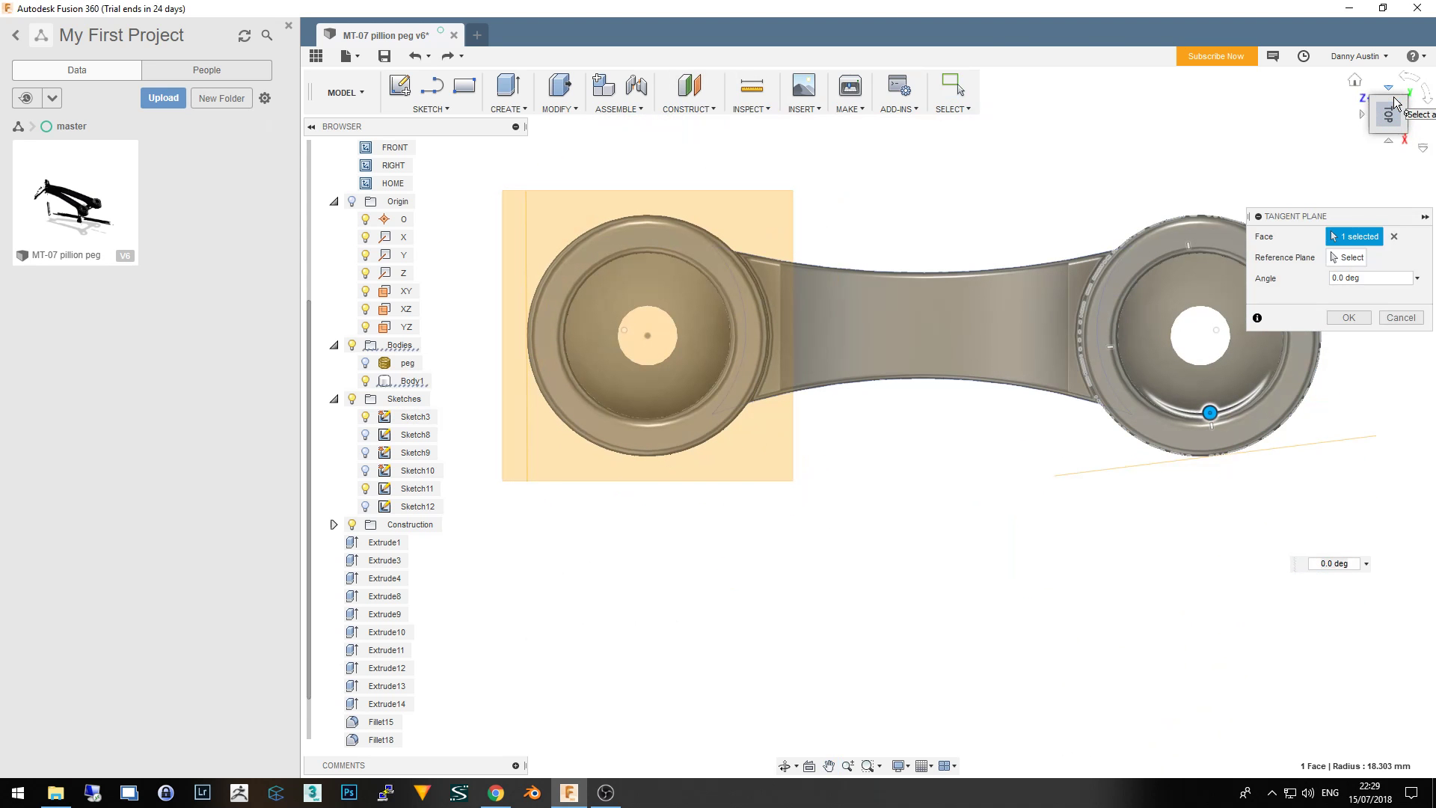
drag(1209, 412, 1201, 412)
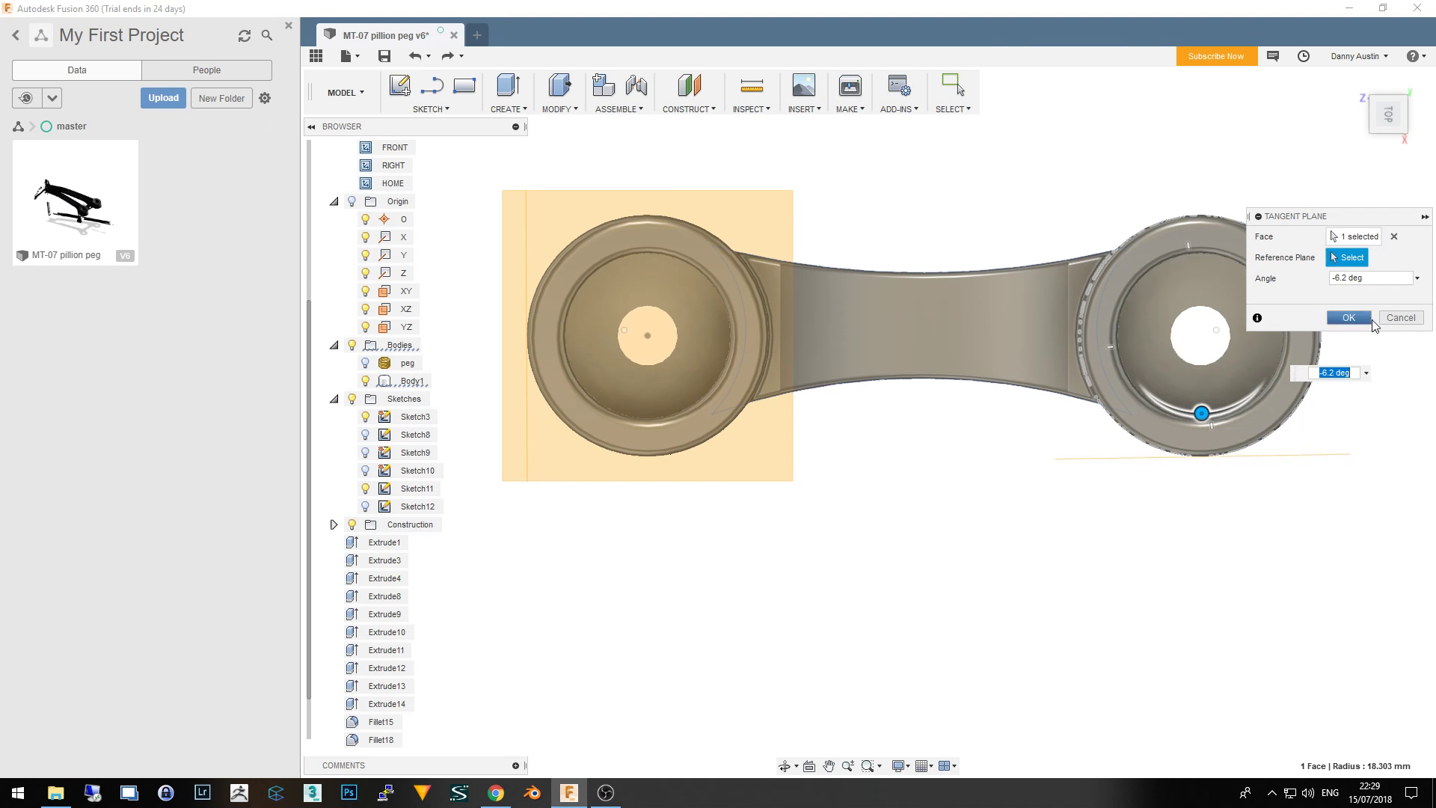
click(1373, 322)
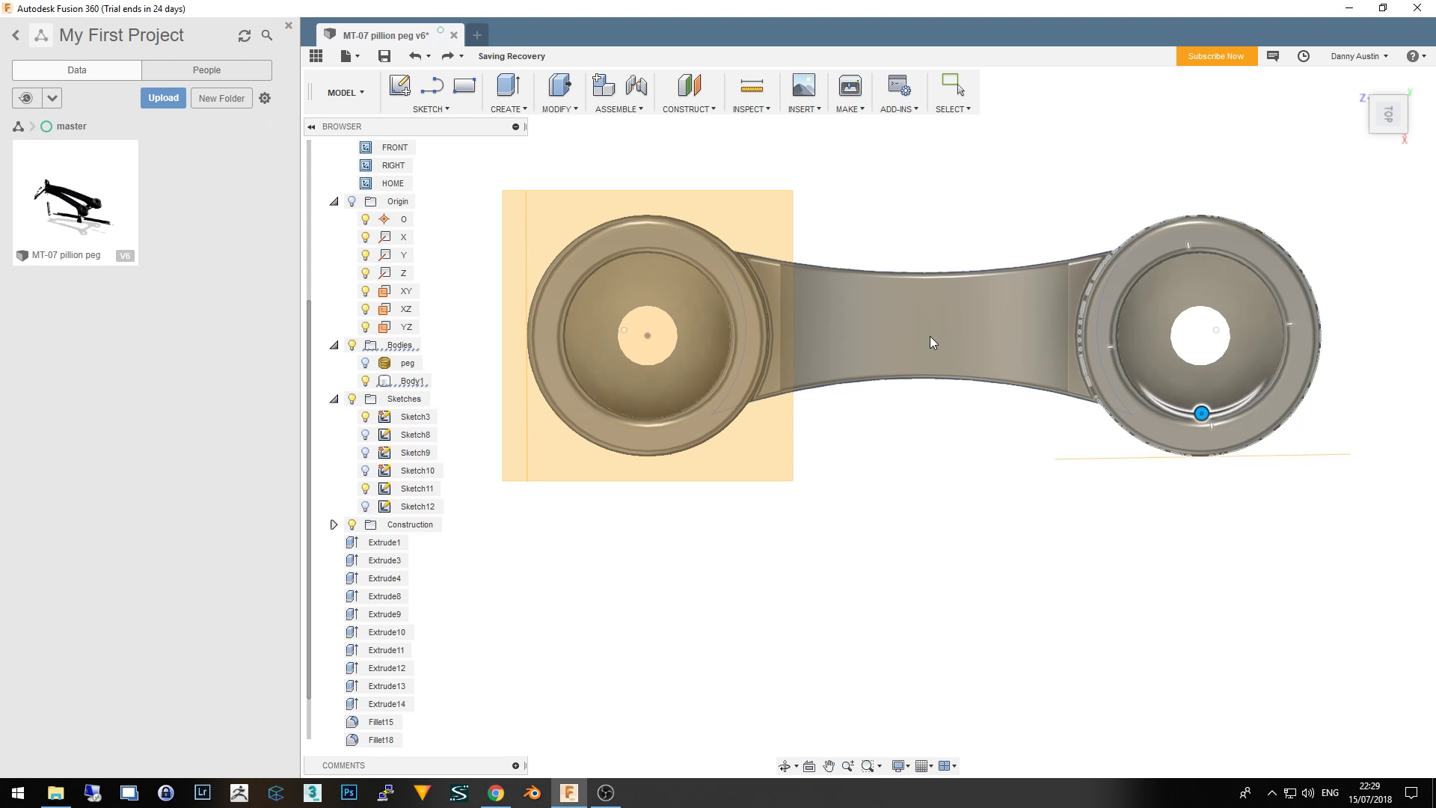
middle_drag(978, 429, 901, 438)
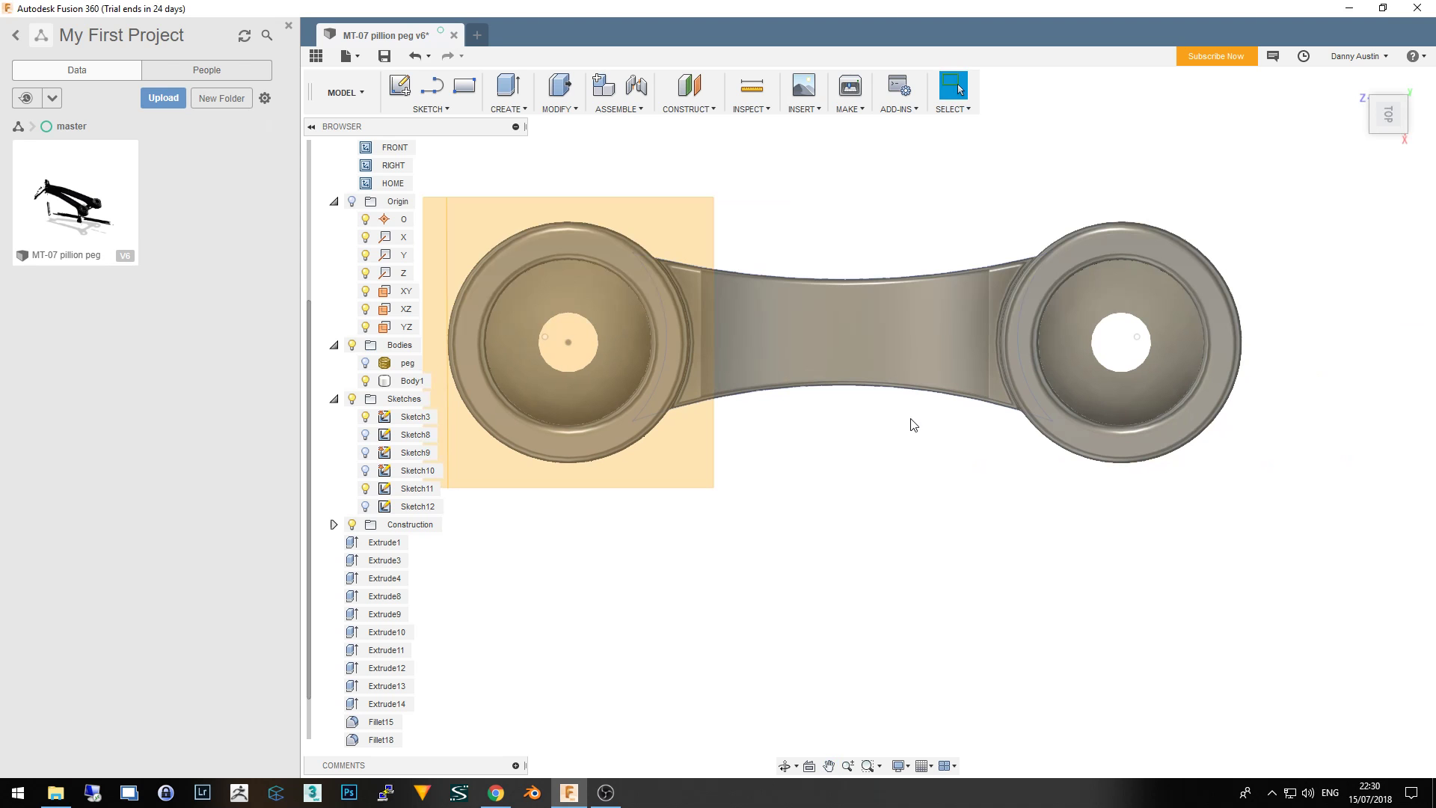
Start a tangent plane on the web's curved face, then cancel it
scroll(867, 497, down, 1)
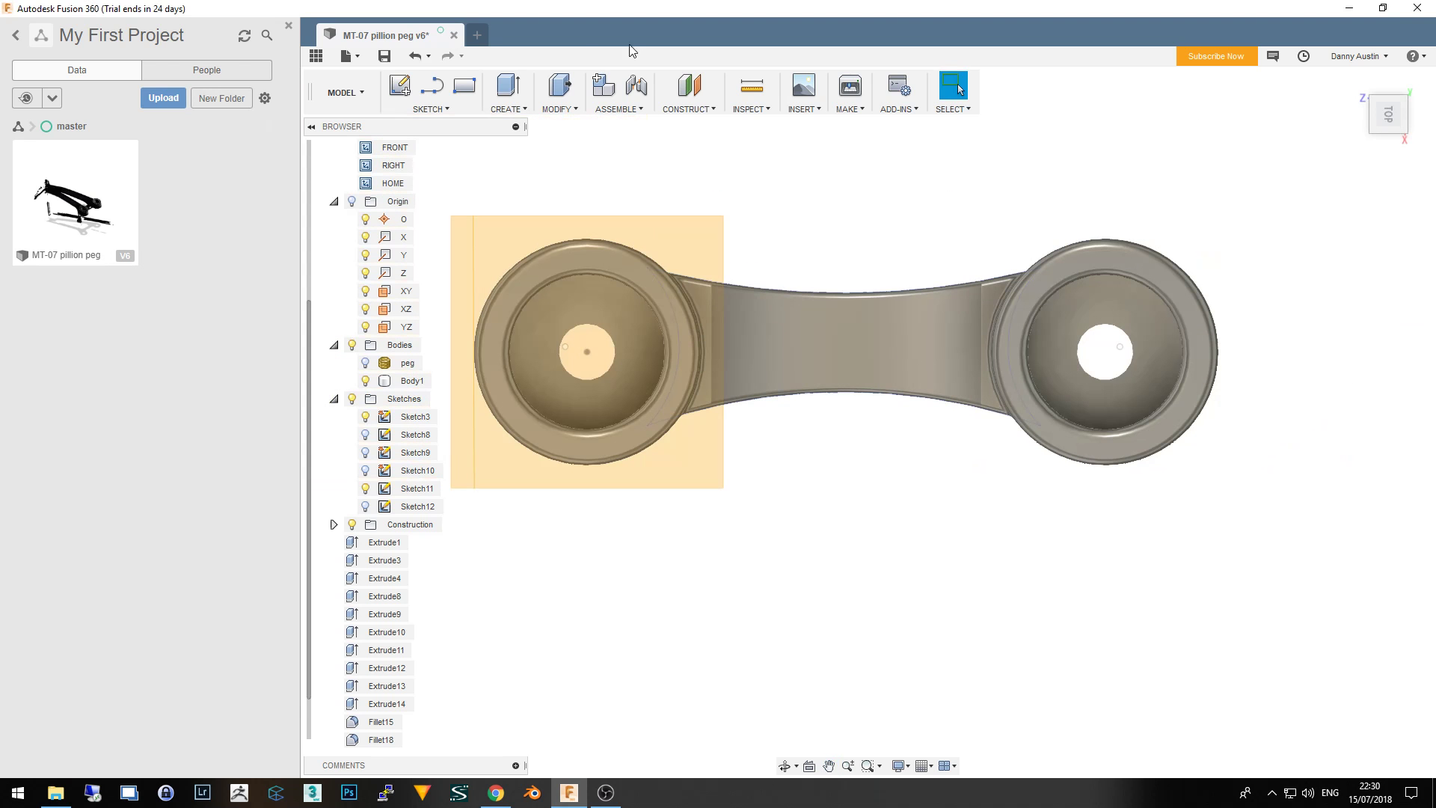
click(714, 110)
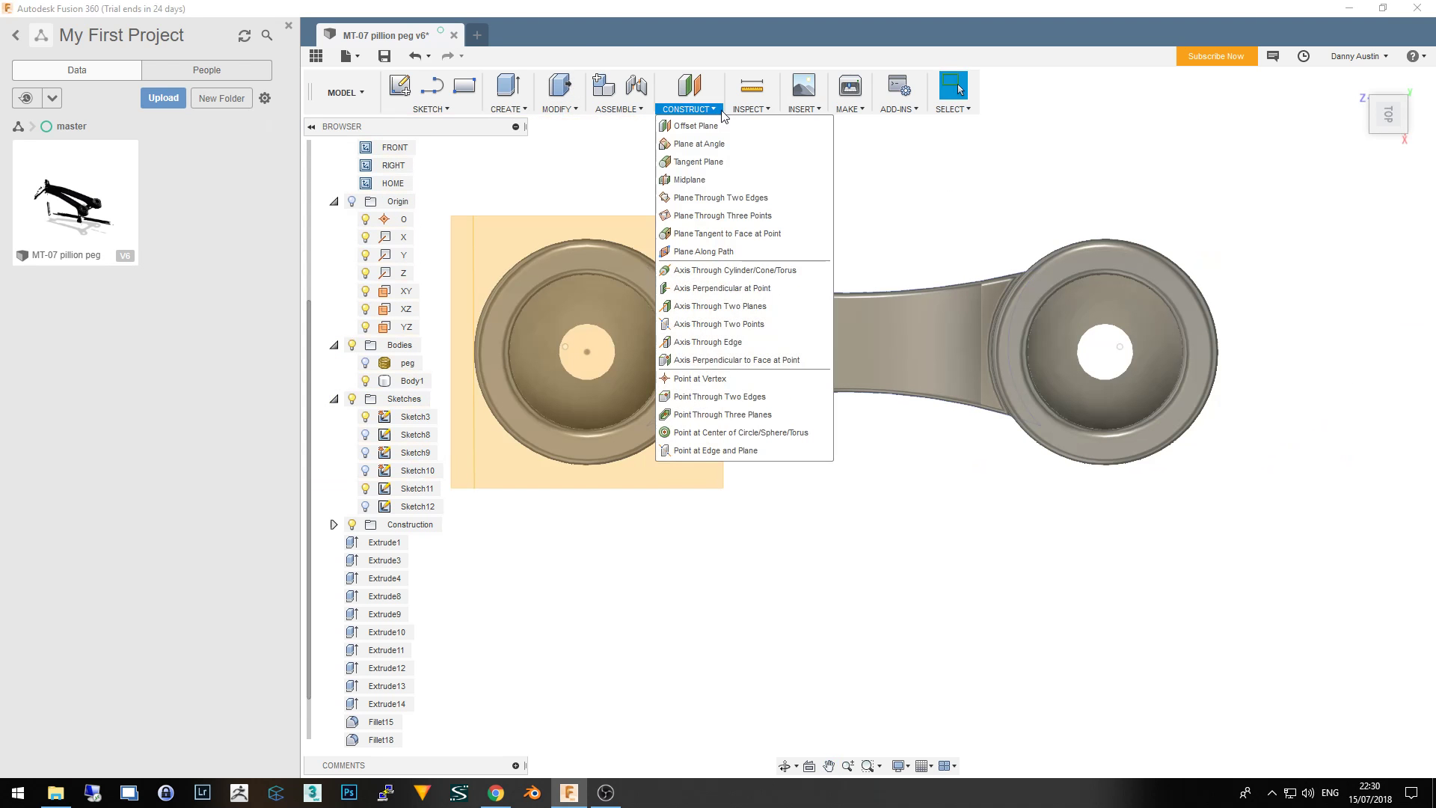
click(745, 163)
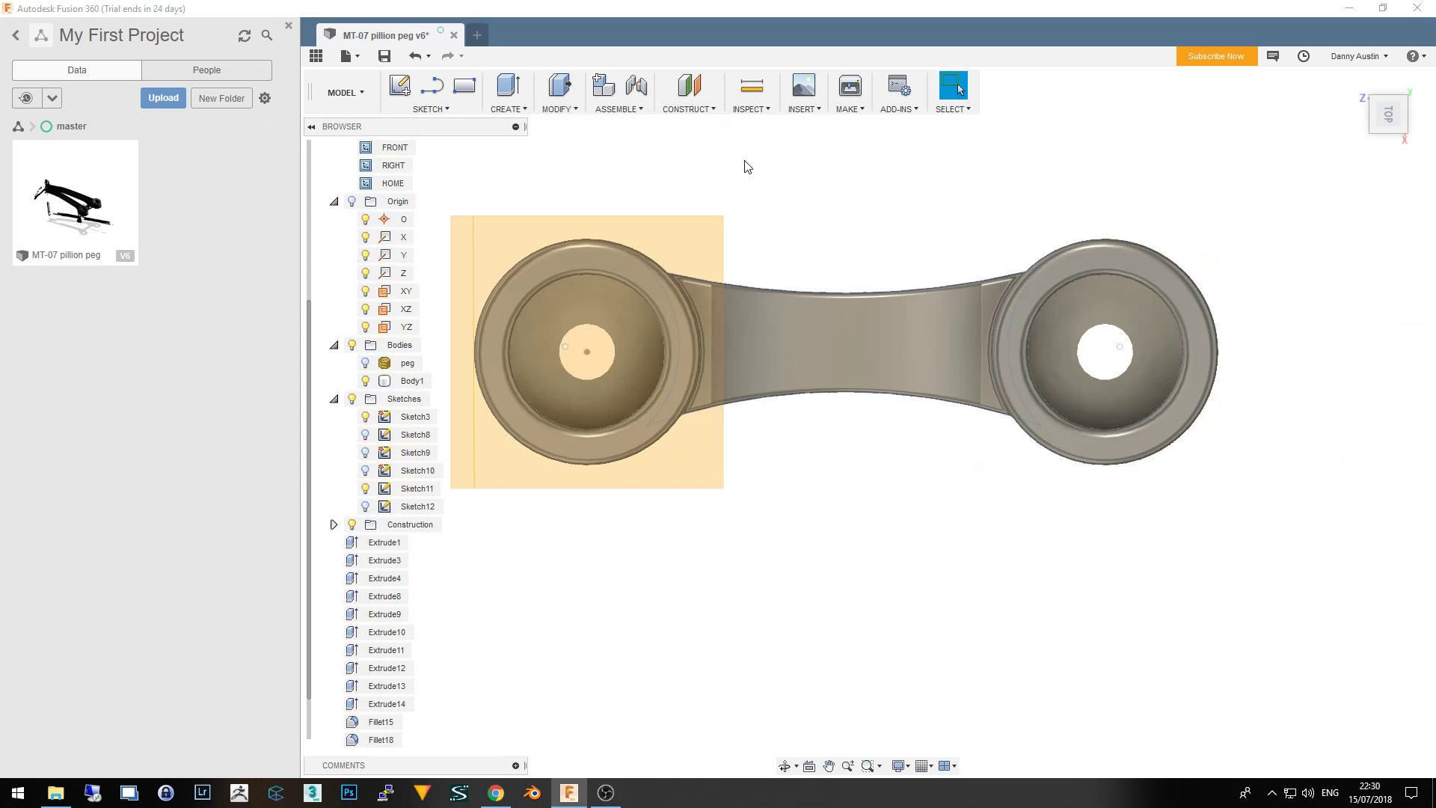
click(858, 401)
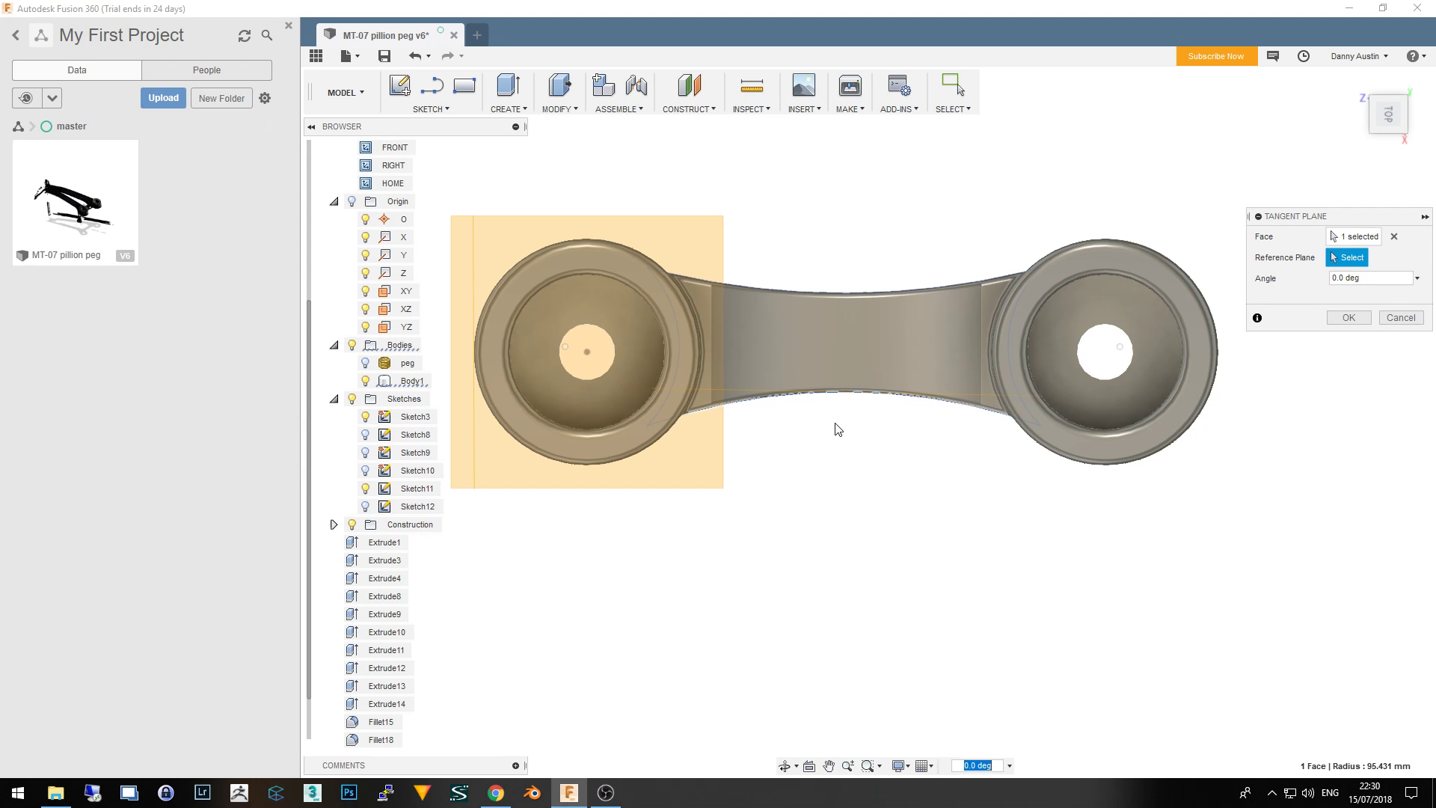
key(Escape)
View the bracket straight from its right side, showing the web's curved top
scroll(836, 550, up, 3)
scroll(833, 553, down, 5)
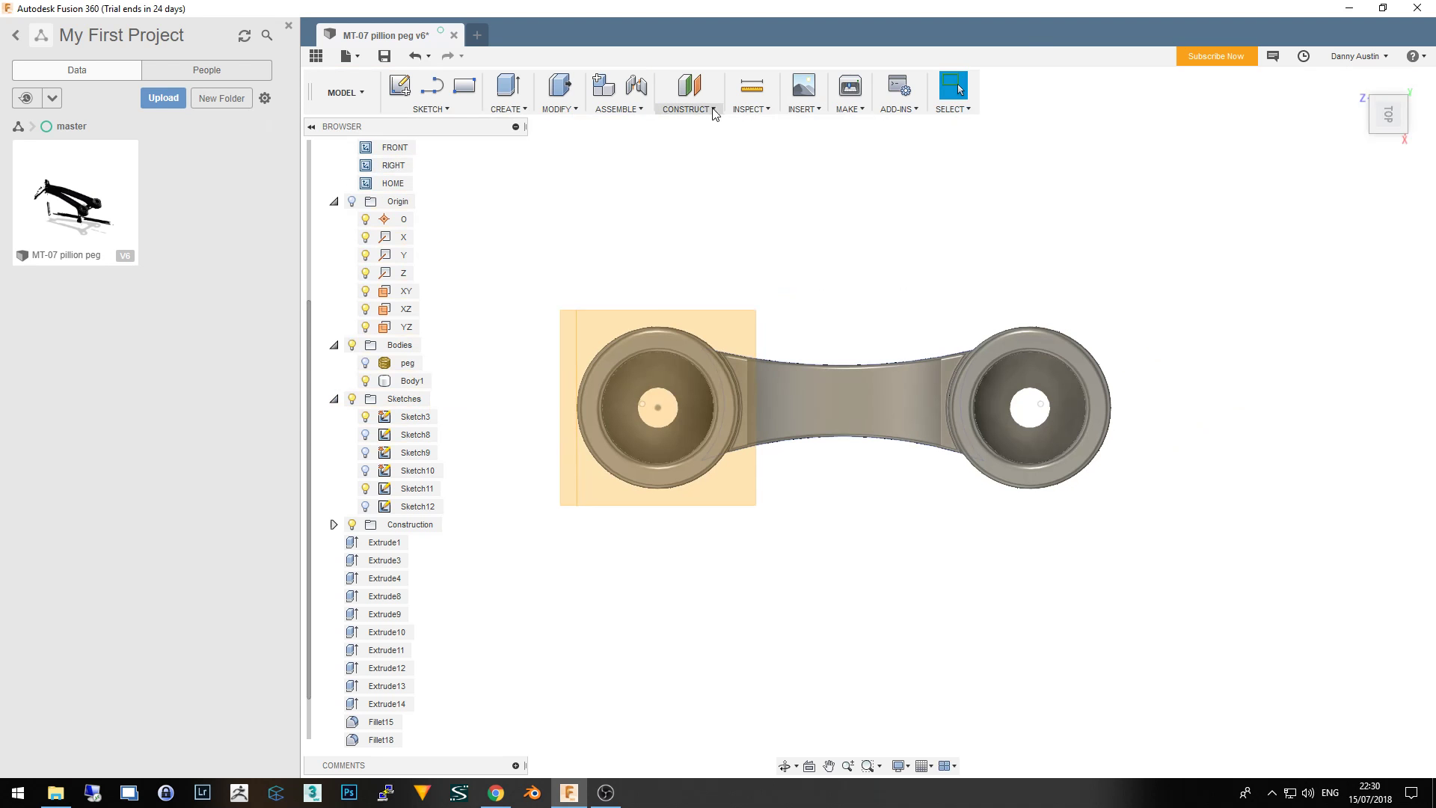
click(689, 108)
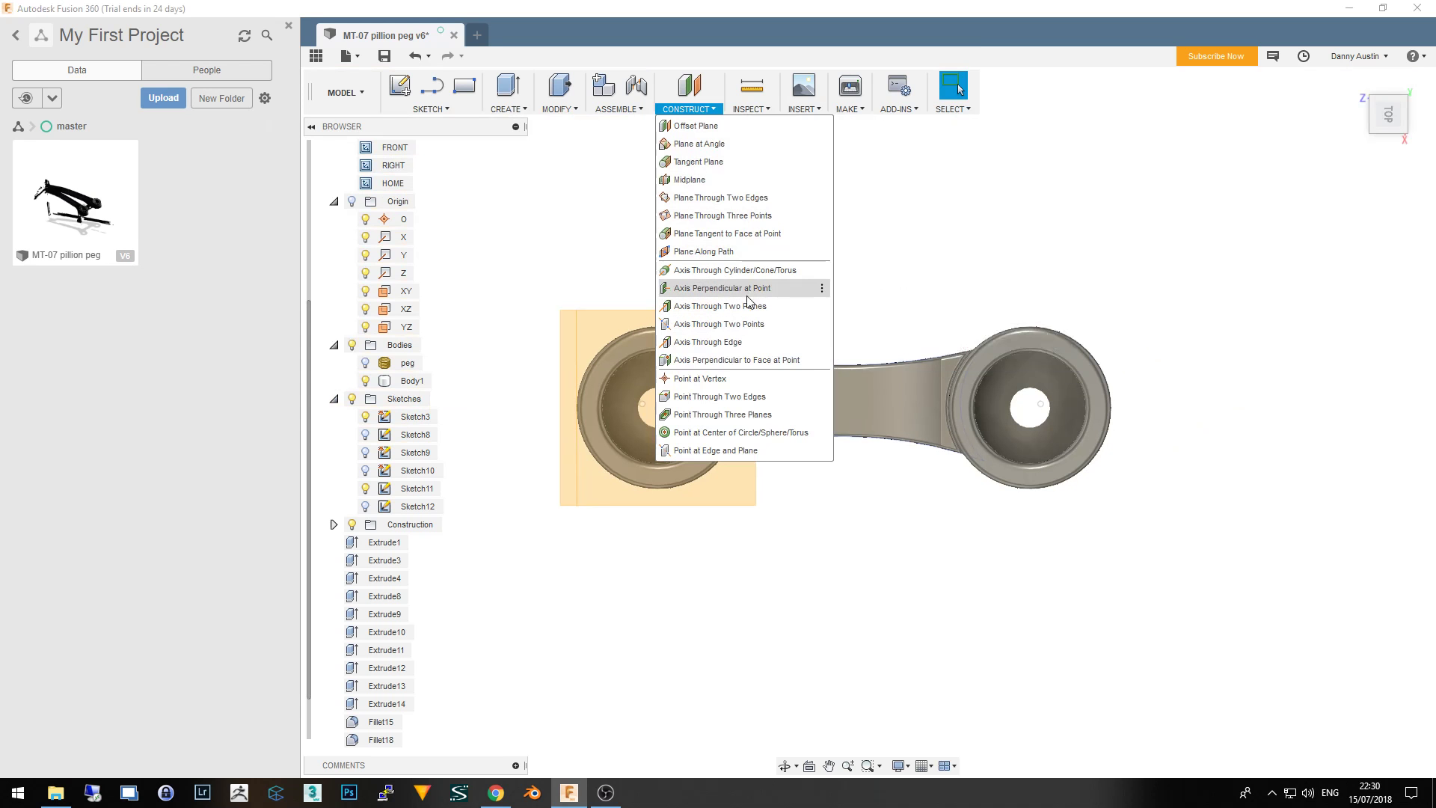
click(799, 509)
shift+middle_drag(868, 421, 912, 449)
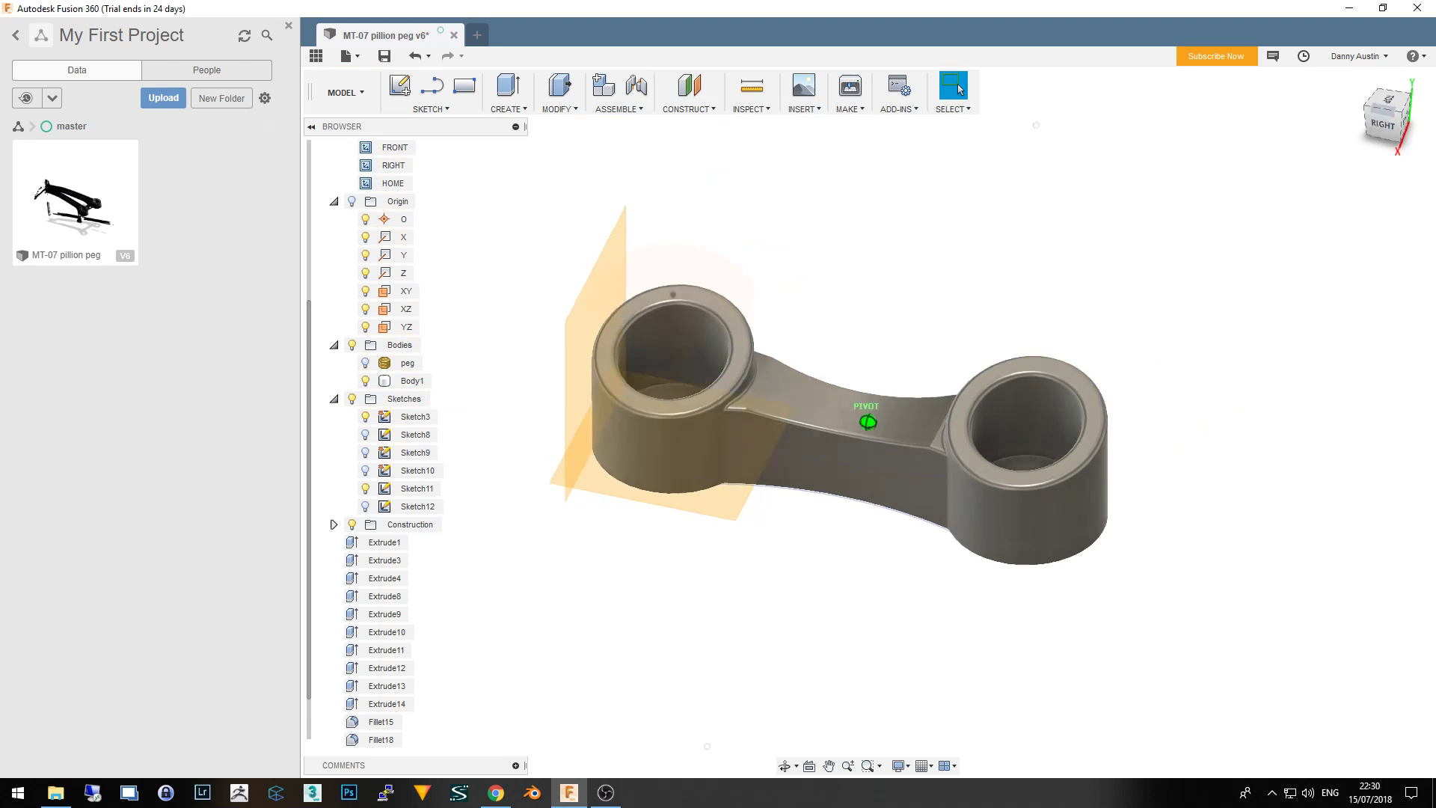
click(1385, 121)
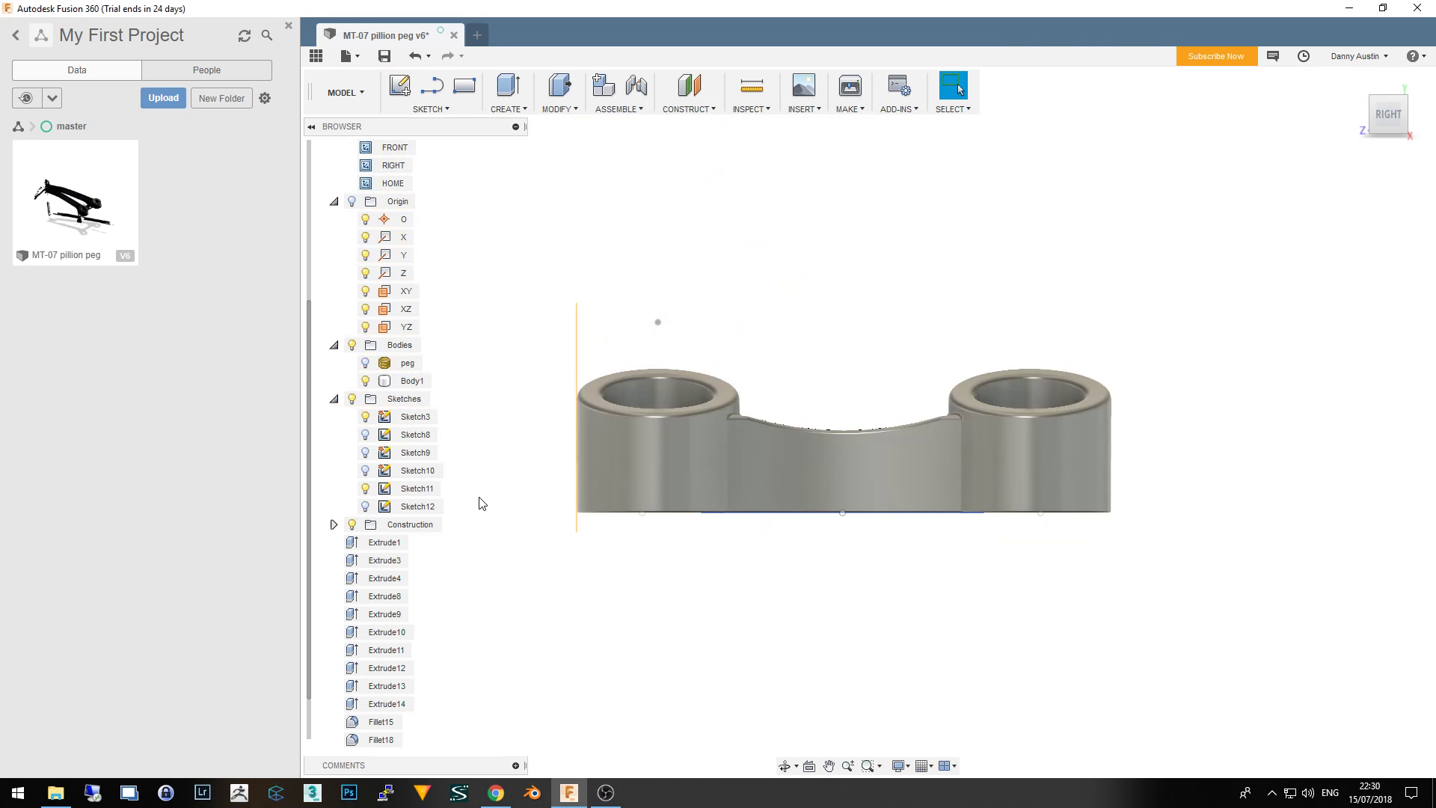
Preview Sketch10, Sketch9, Sketch8 and Sketch3 in the browser, then select Sketch12
click(415, 525)
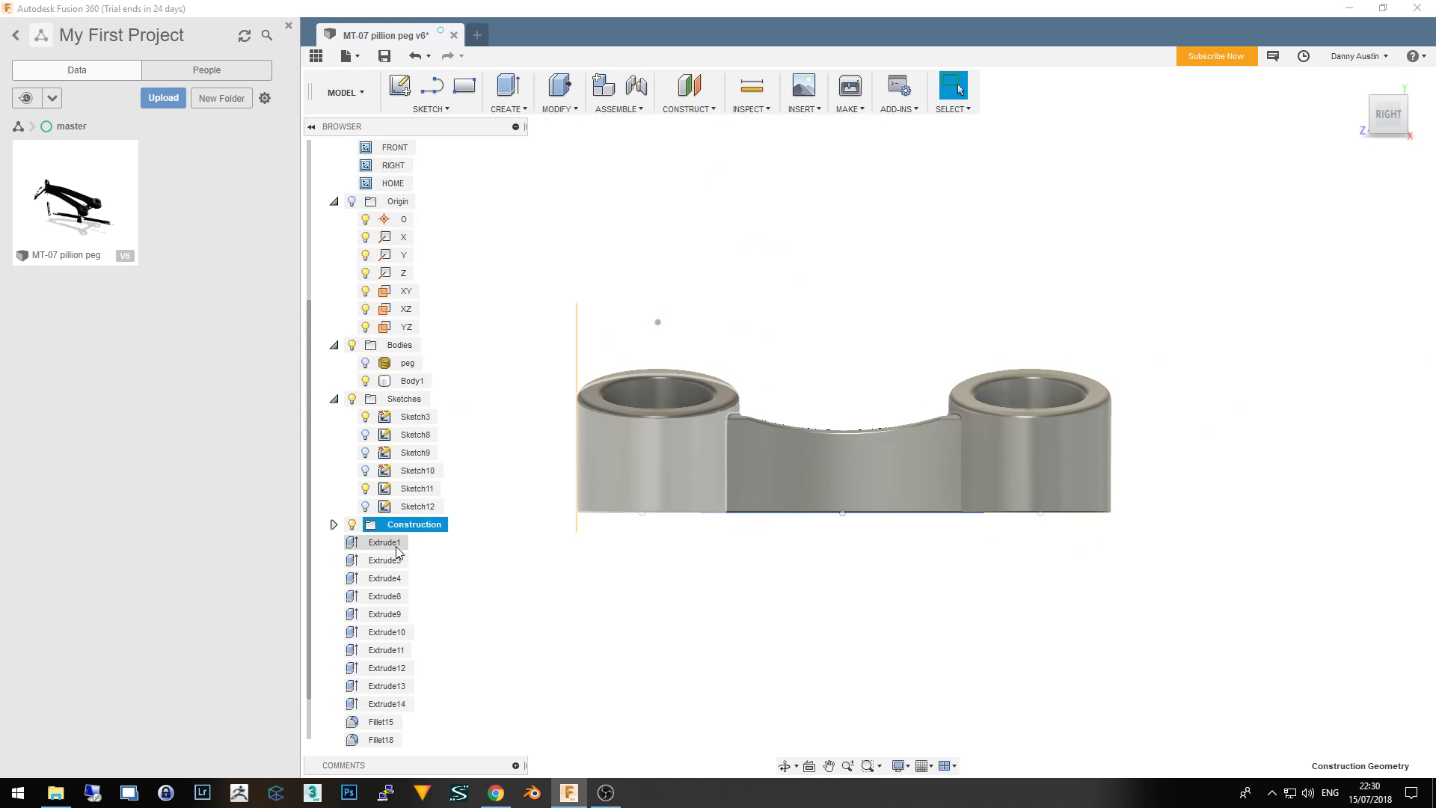
click(654, 638)
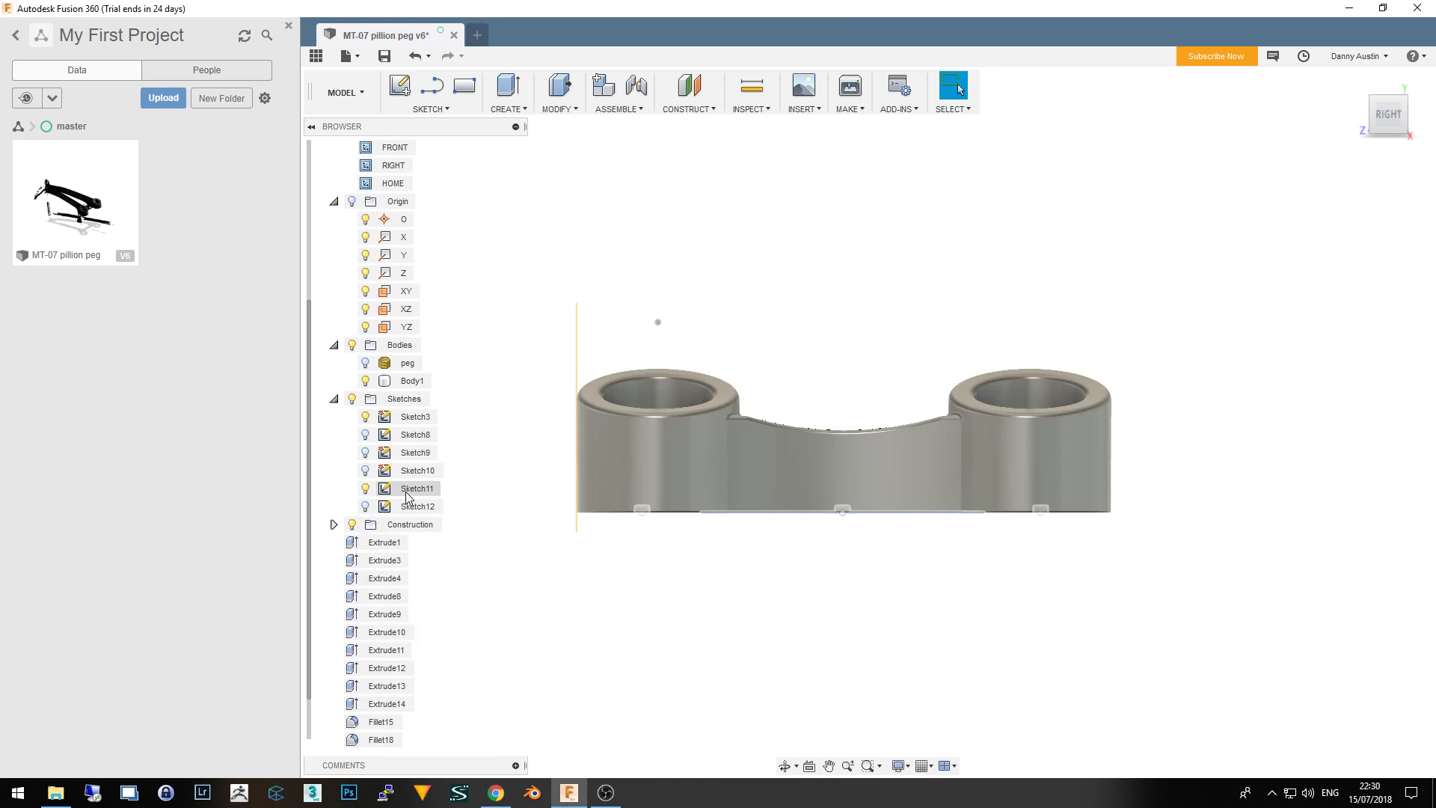
click(409, 479)
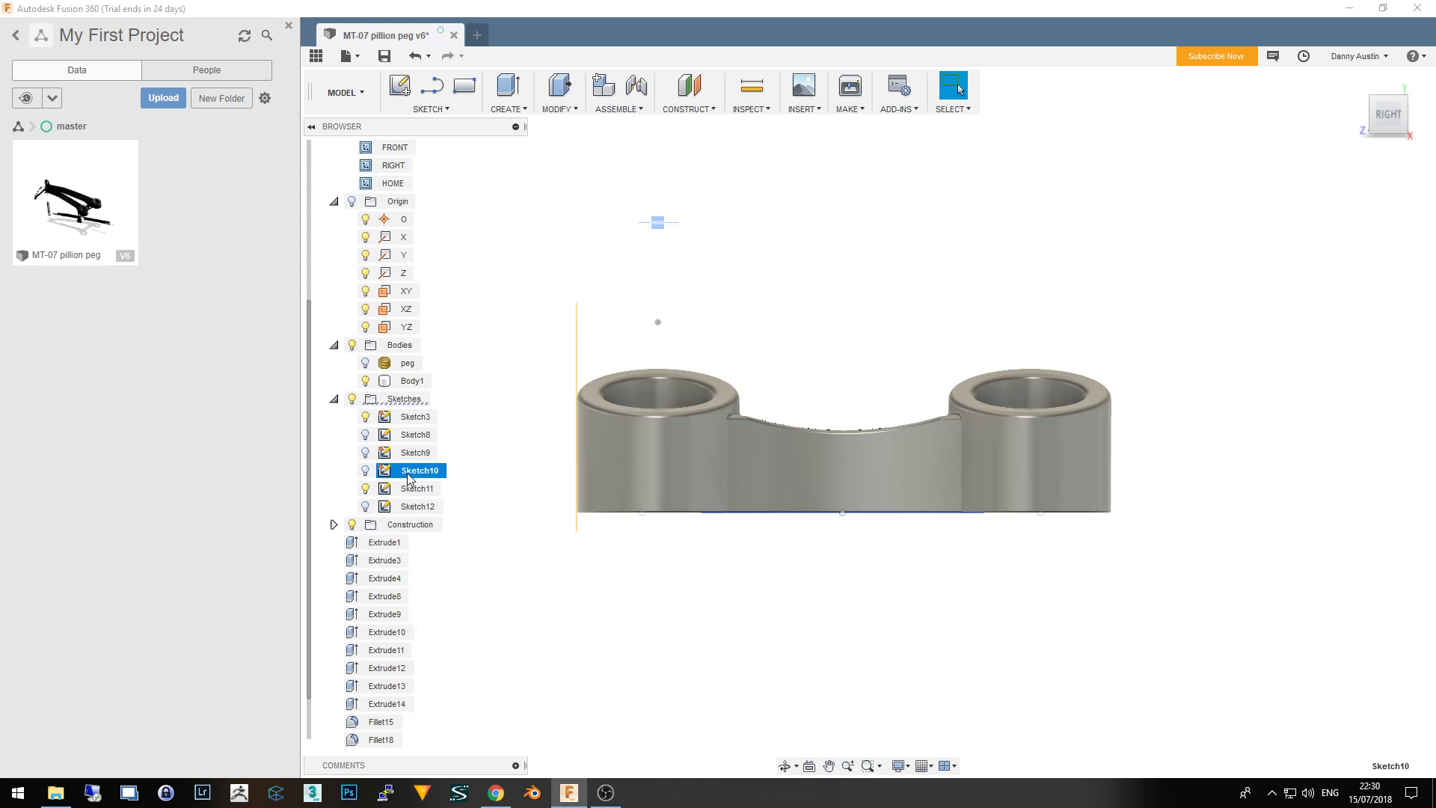
click(416, 453)
click(418, 435)
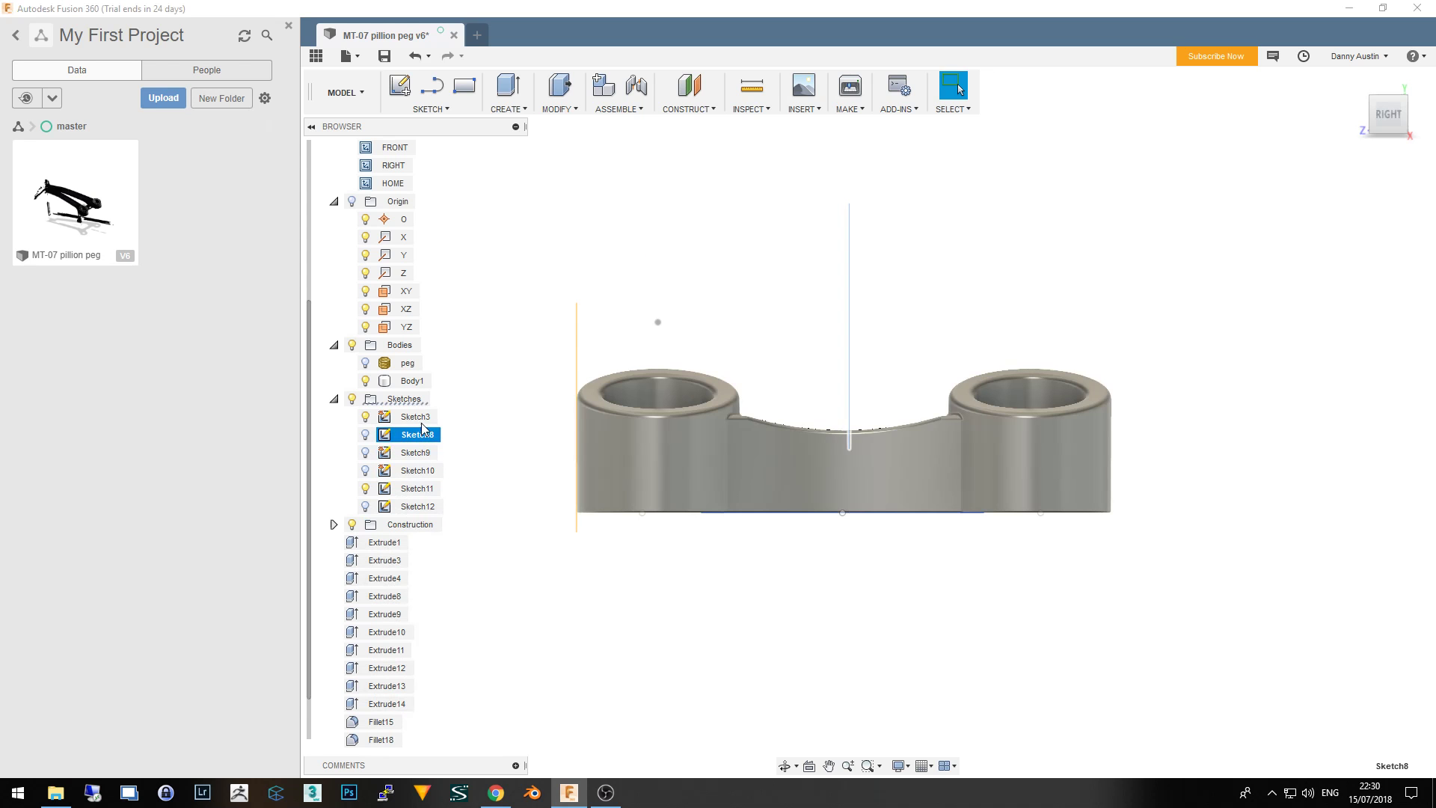
click(416, 418)
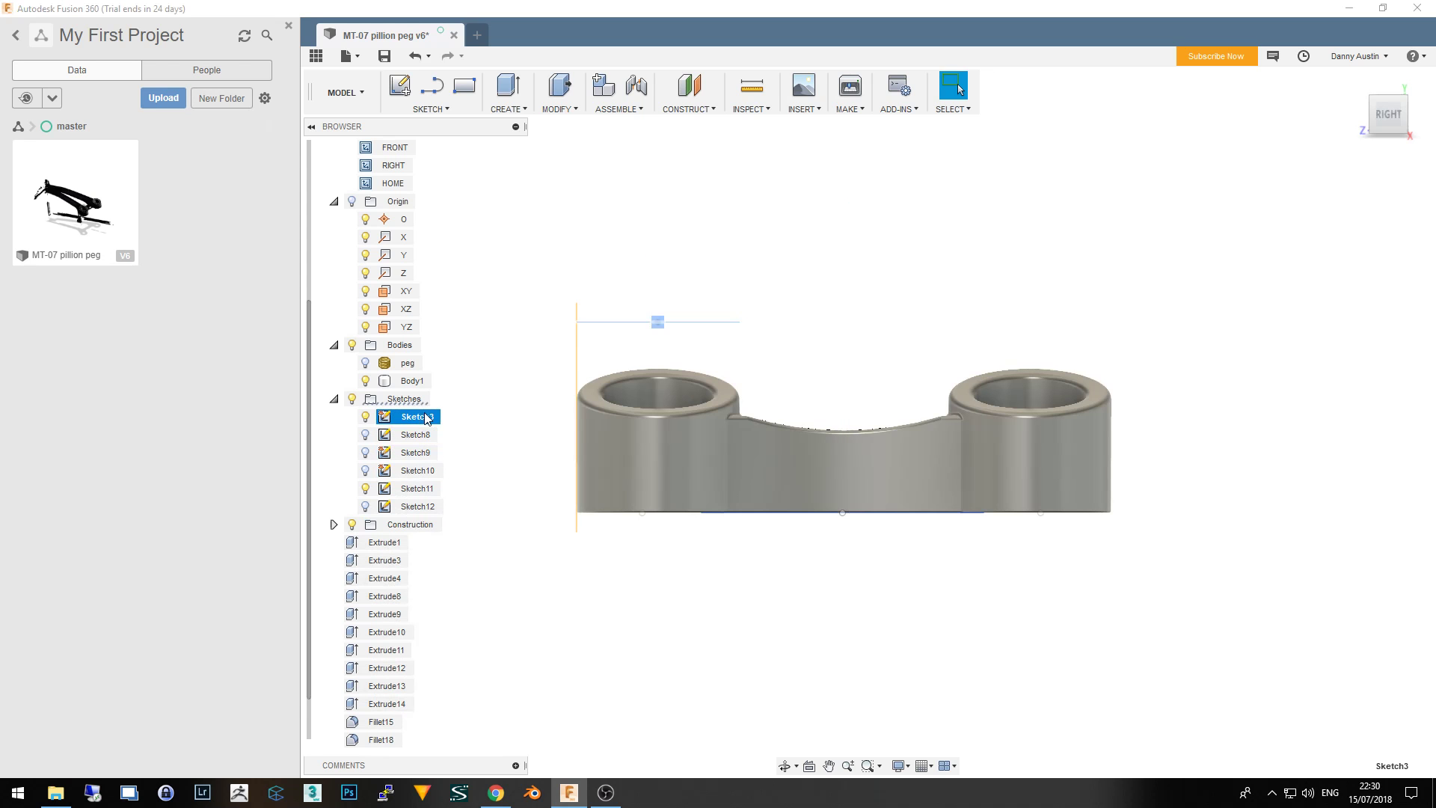
click(423, 489)
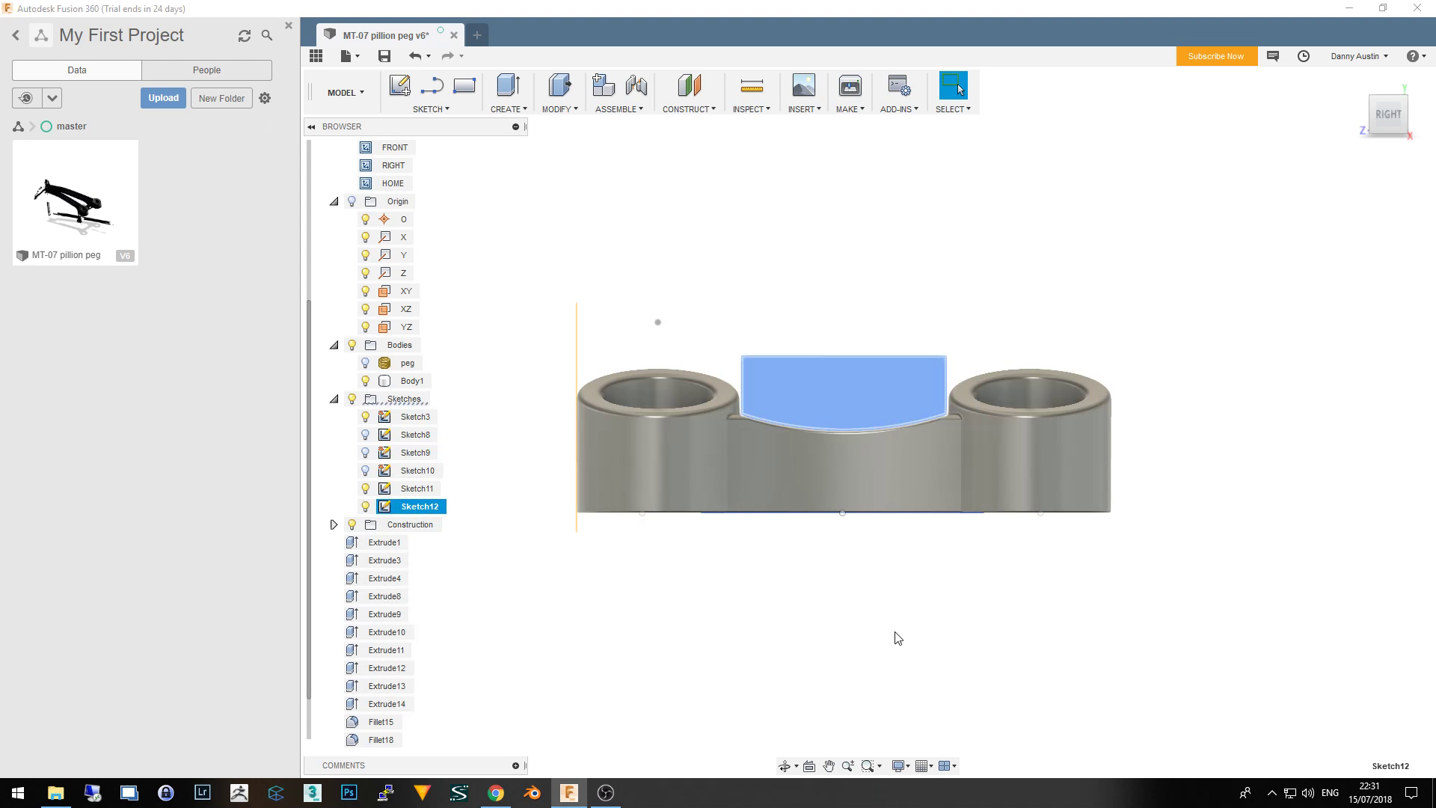
click(431, 111)
mouse_move(426, 162)
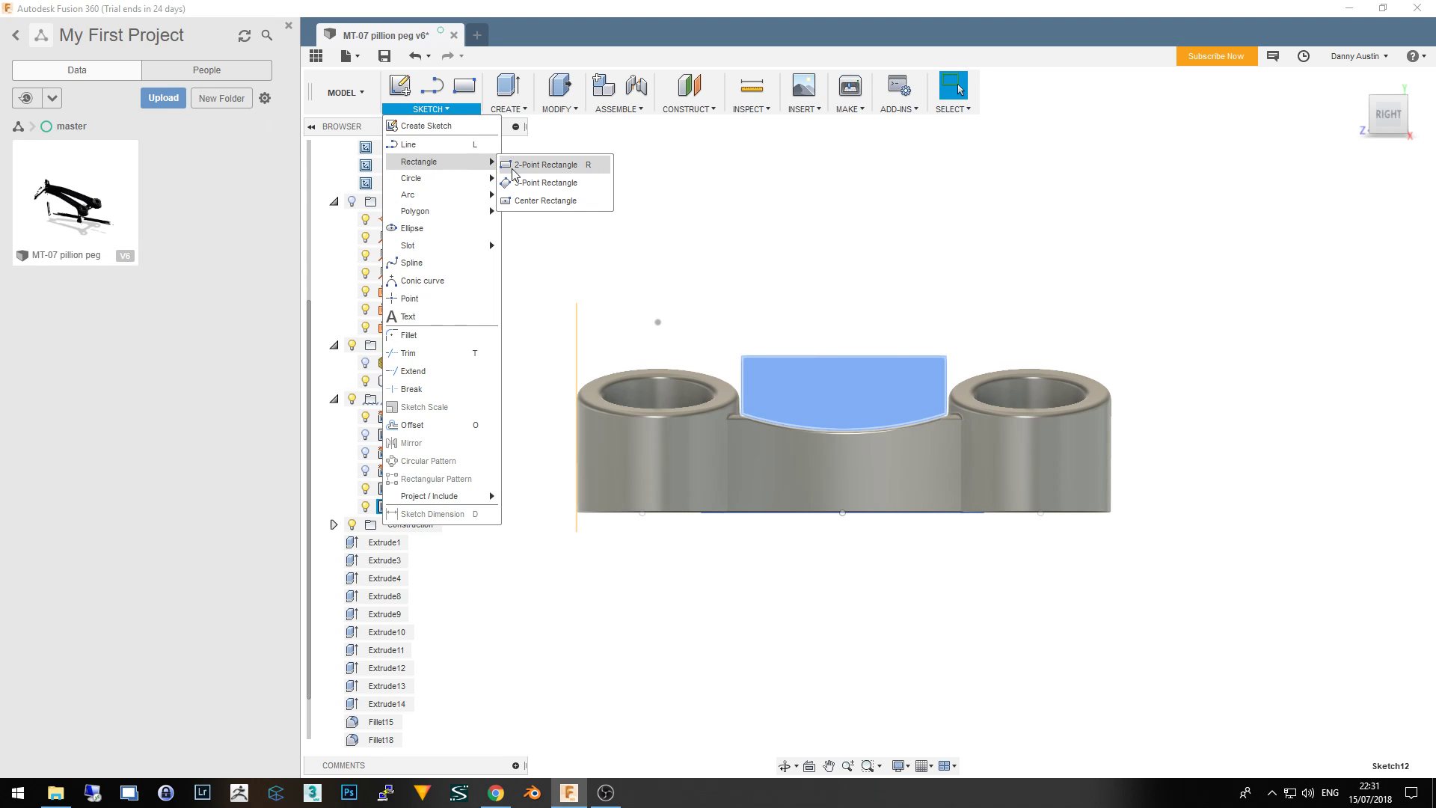
Draw a two-point rectangle on the web beneath the curved profile
click(525, 171)
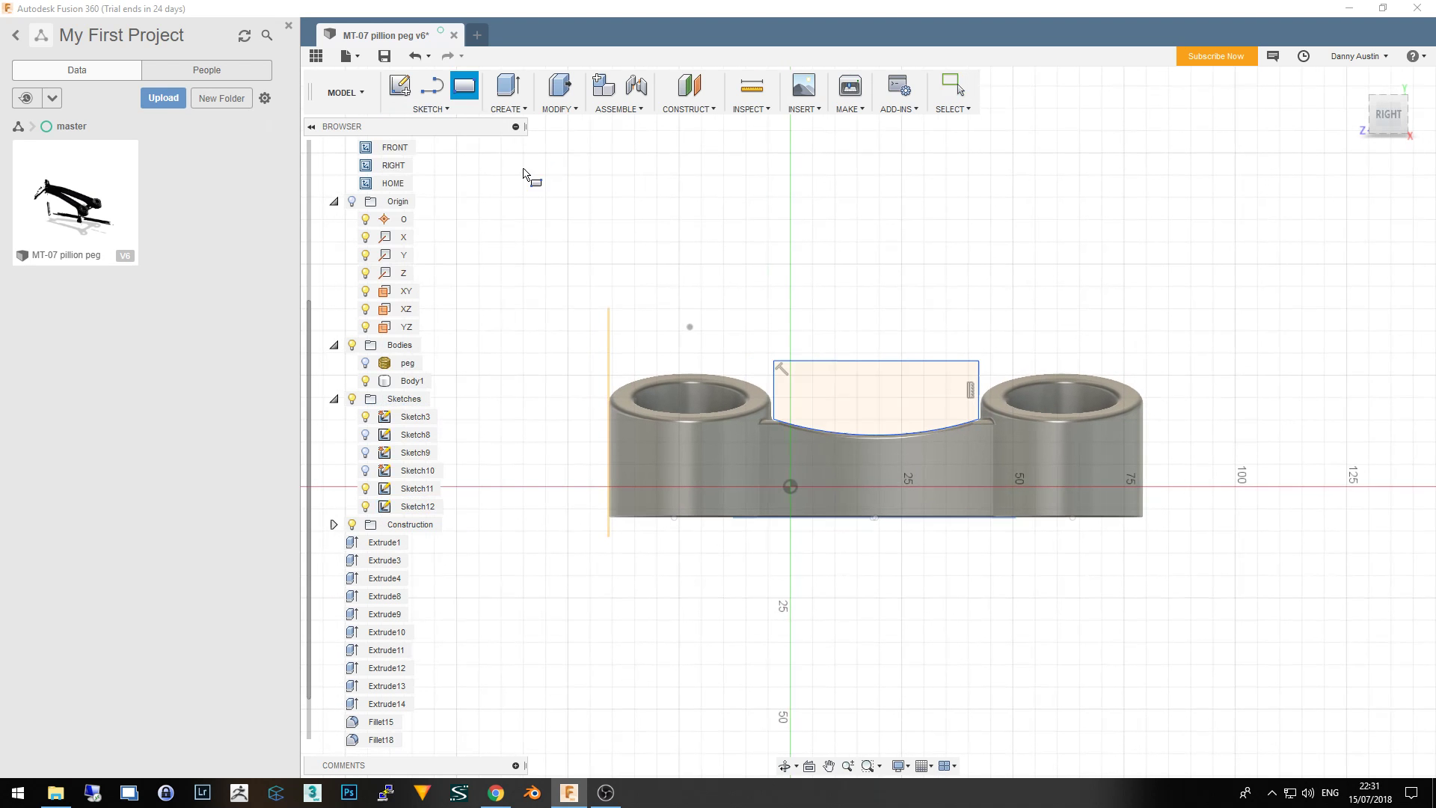
click(957, 450)
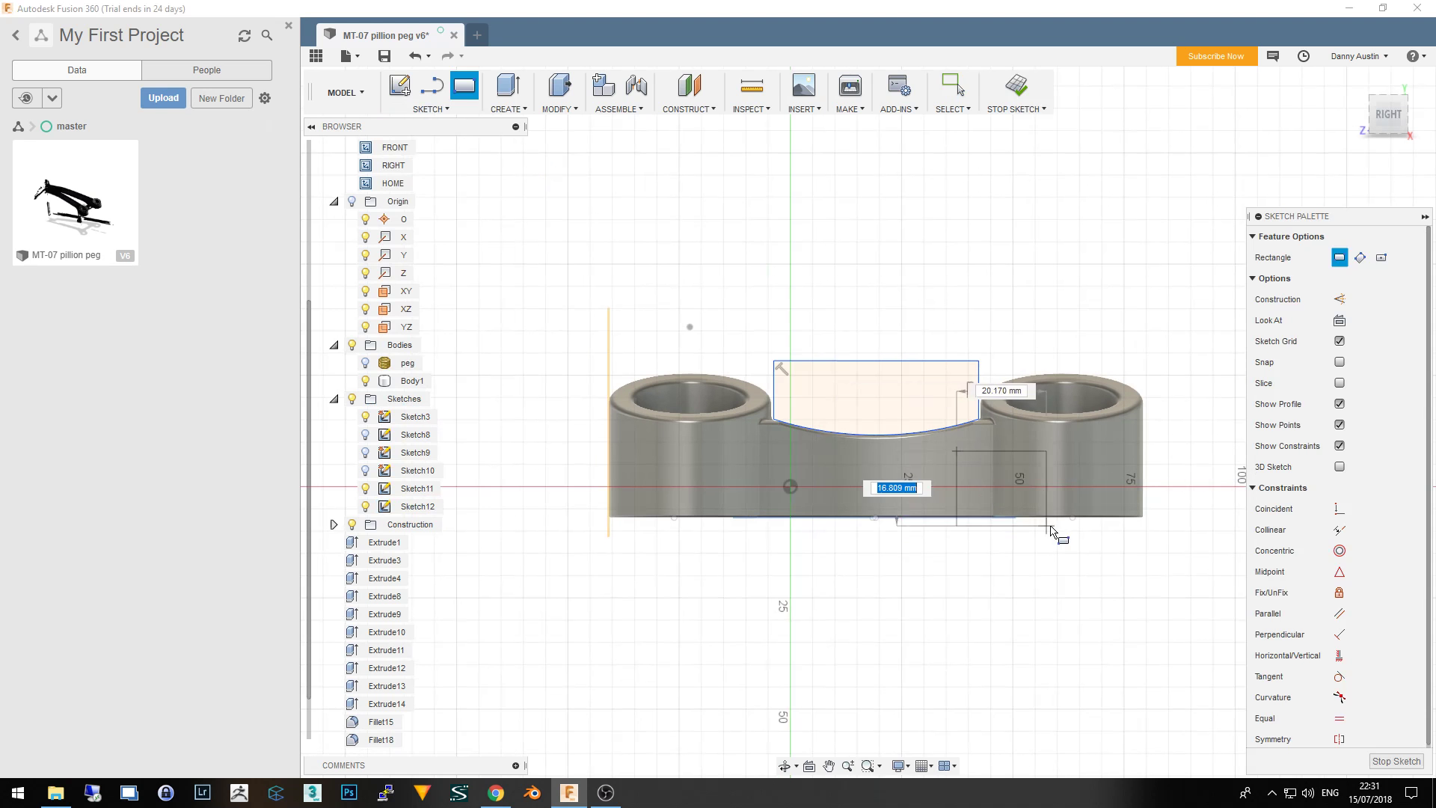
click(792, 500)
scroll(1041, 539, up, 1)
scroll(952, 490, up, 2)
scroll(936, 487, up, 2)
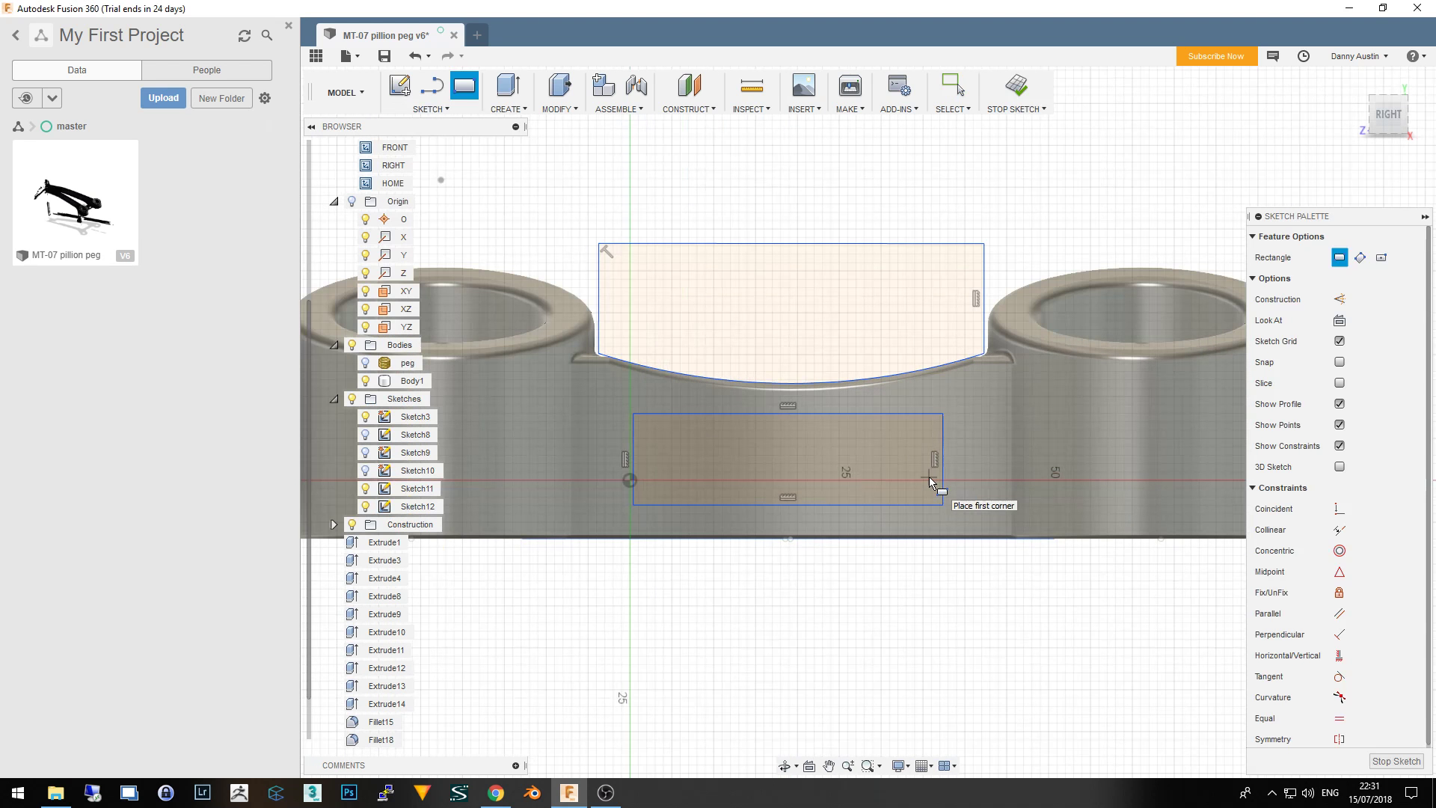
right_click(716, 446)
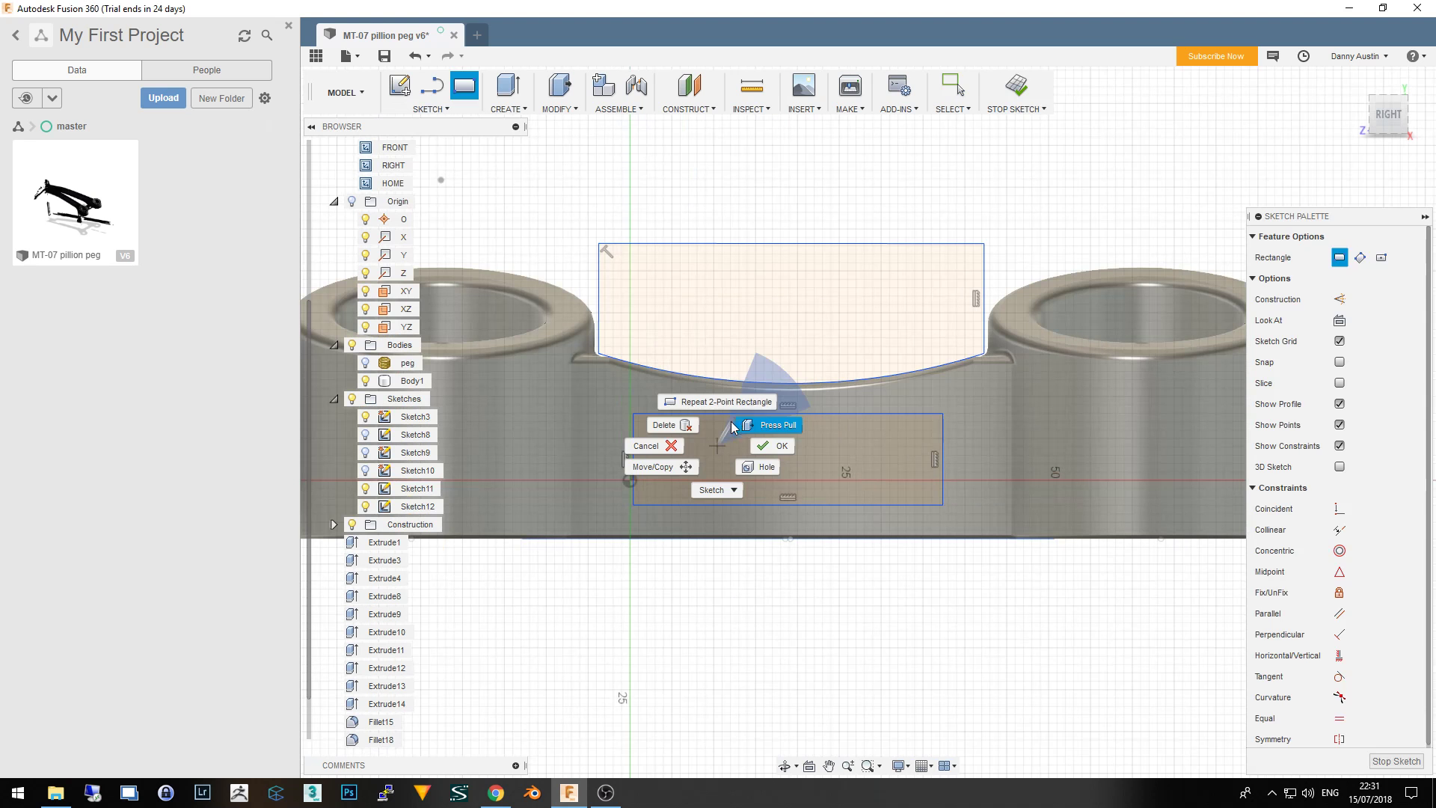
click(779, 451)
Select the 390.81 mm² profile inside the rectangle
click(784, 416)
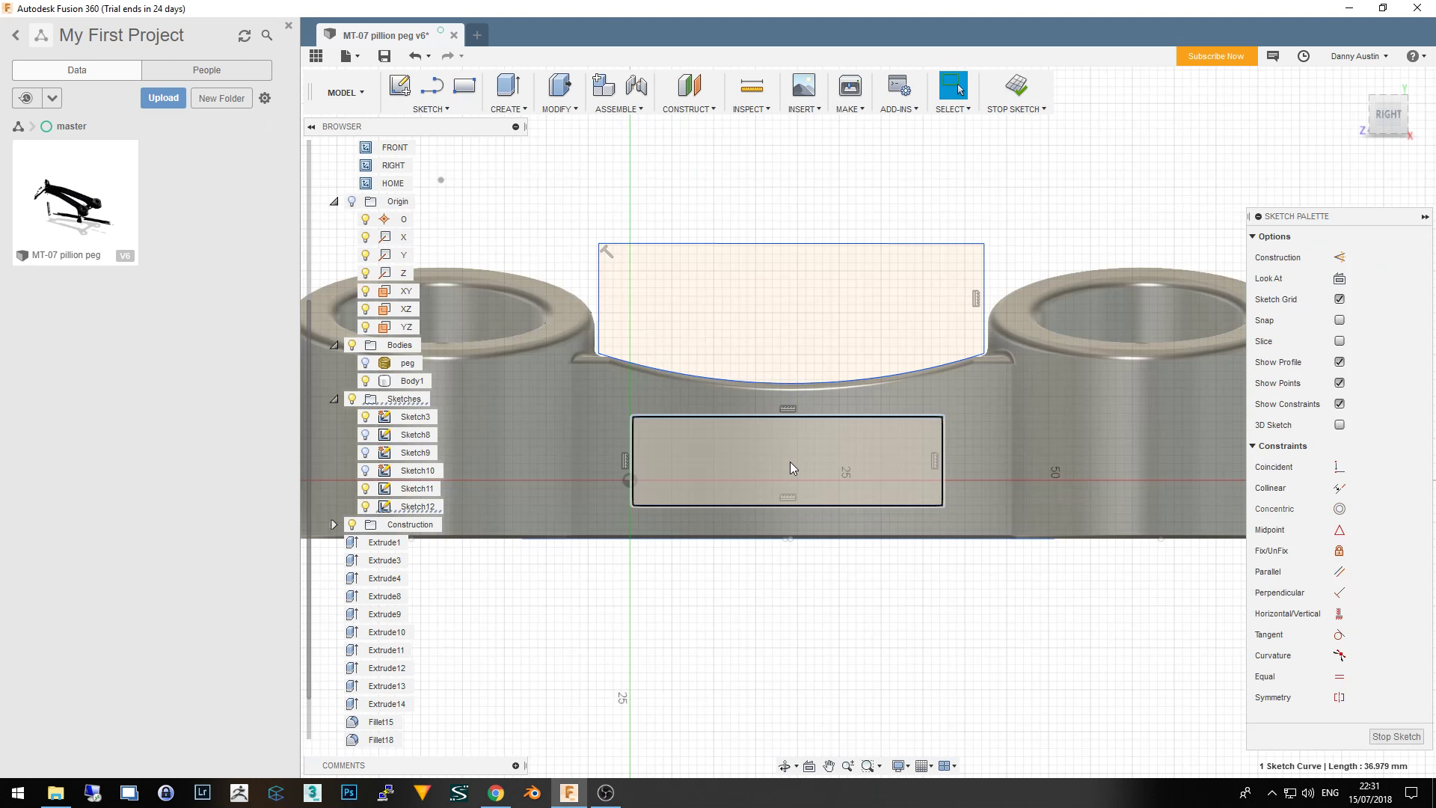
key(Escape)
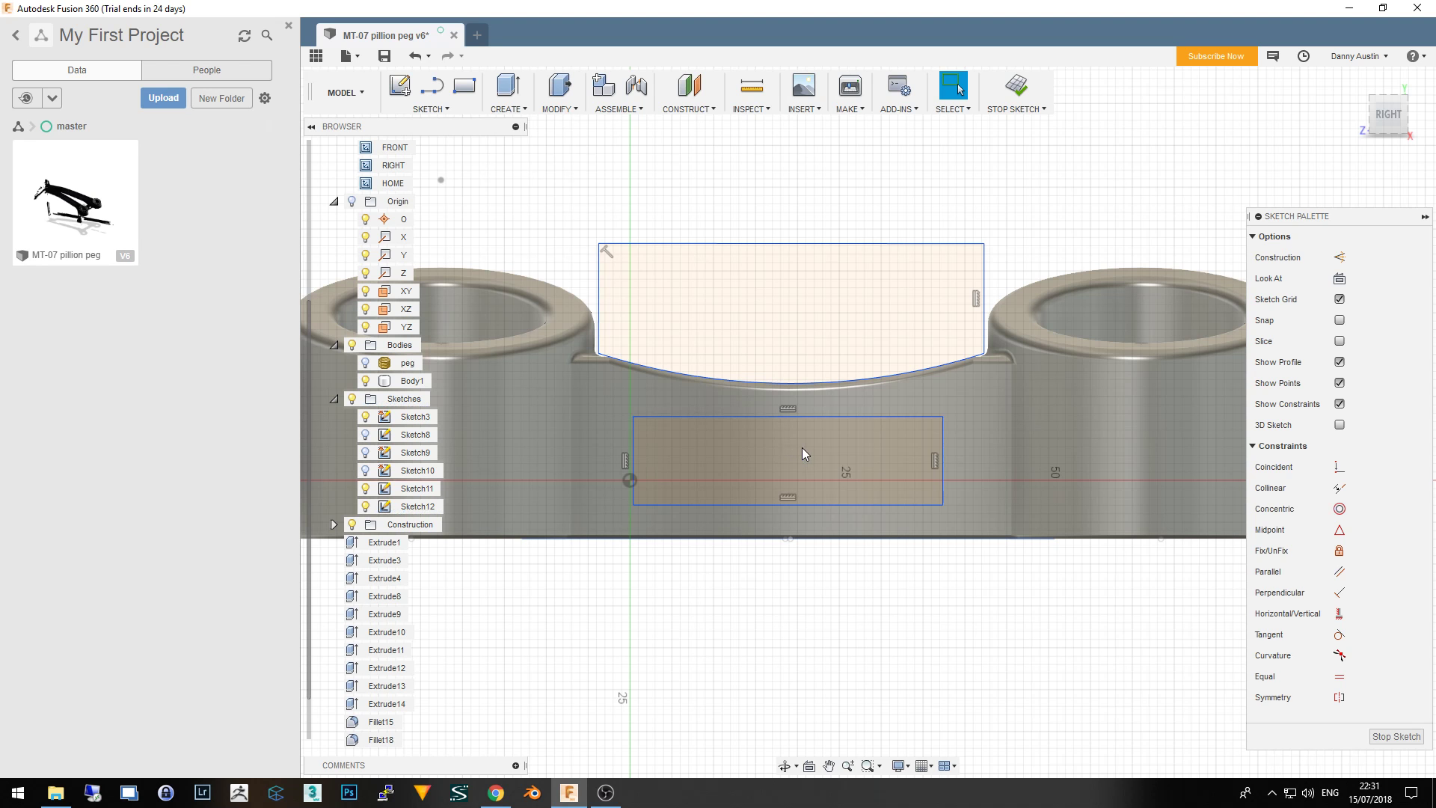
click(801, 447)
click(786, 459)
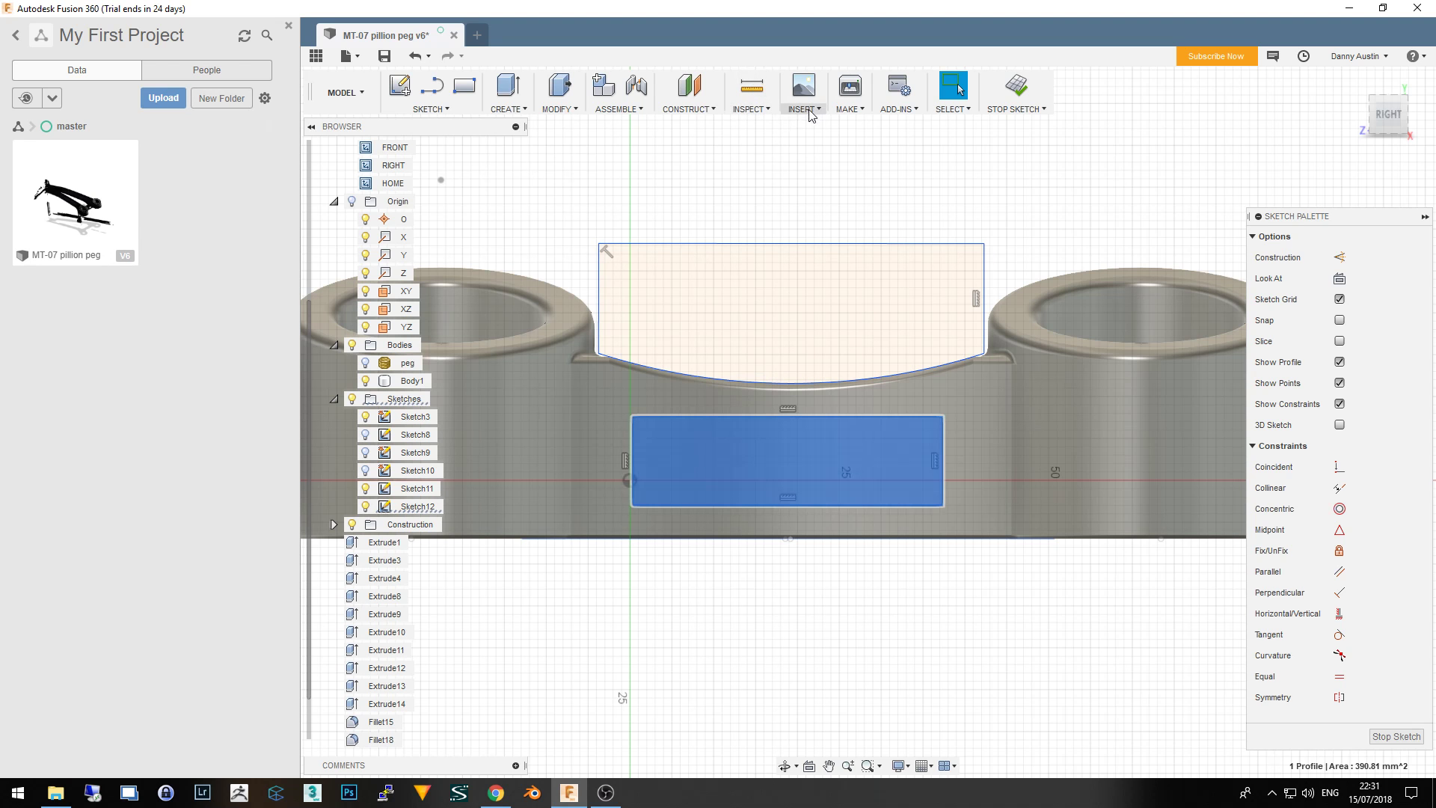
Start an Align on the body and pick a face to align to
click(562, 111)
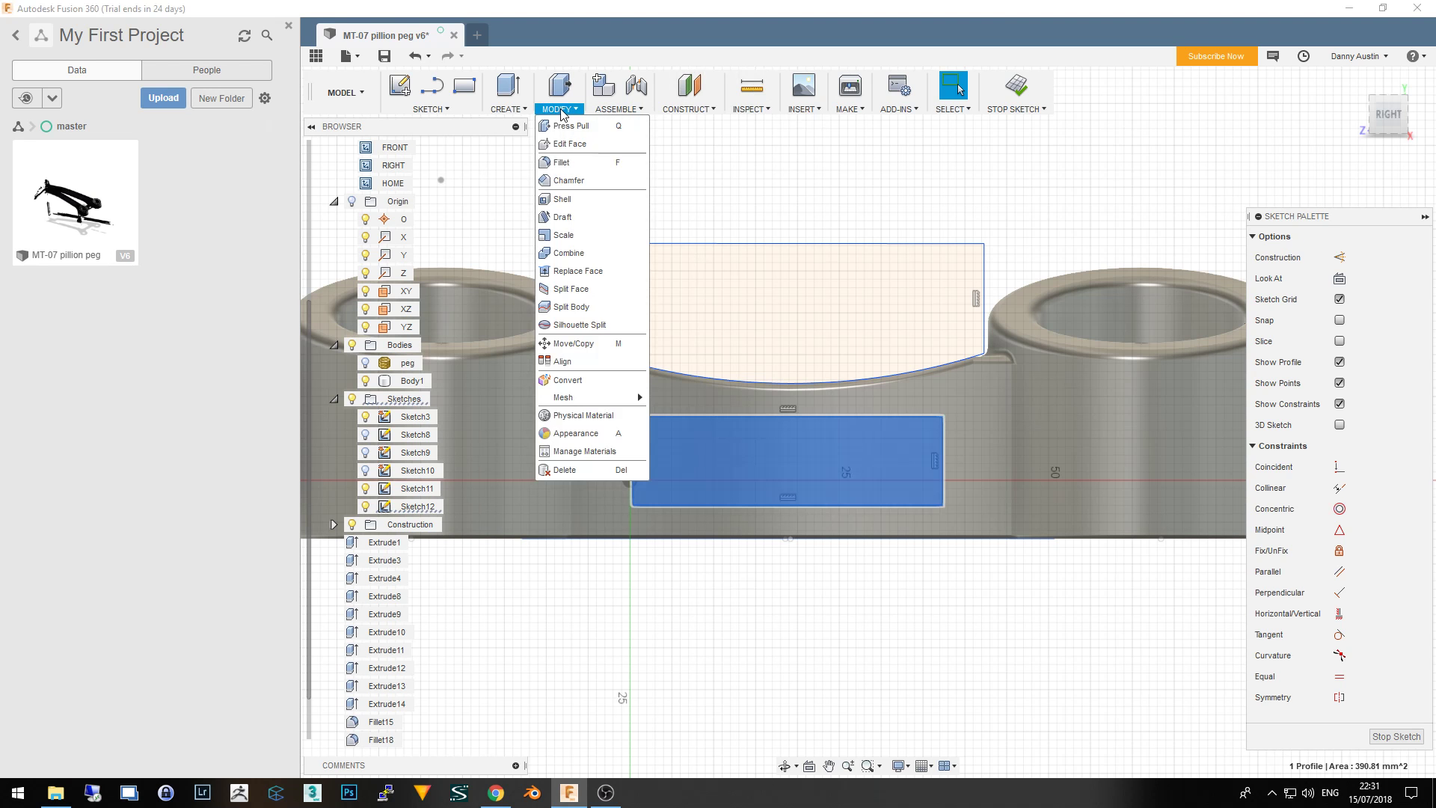
click(572, 361)
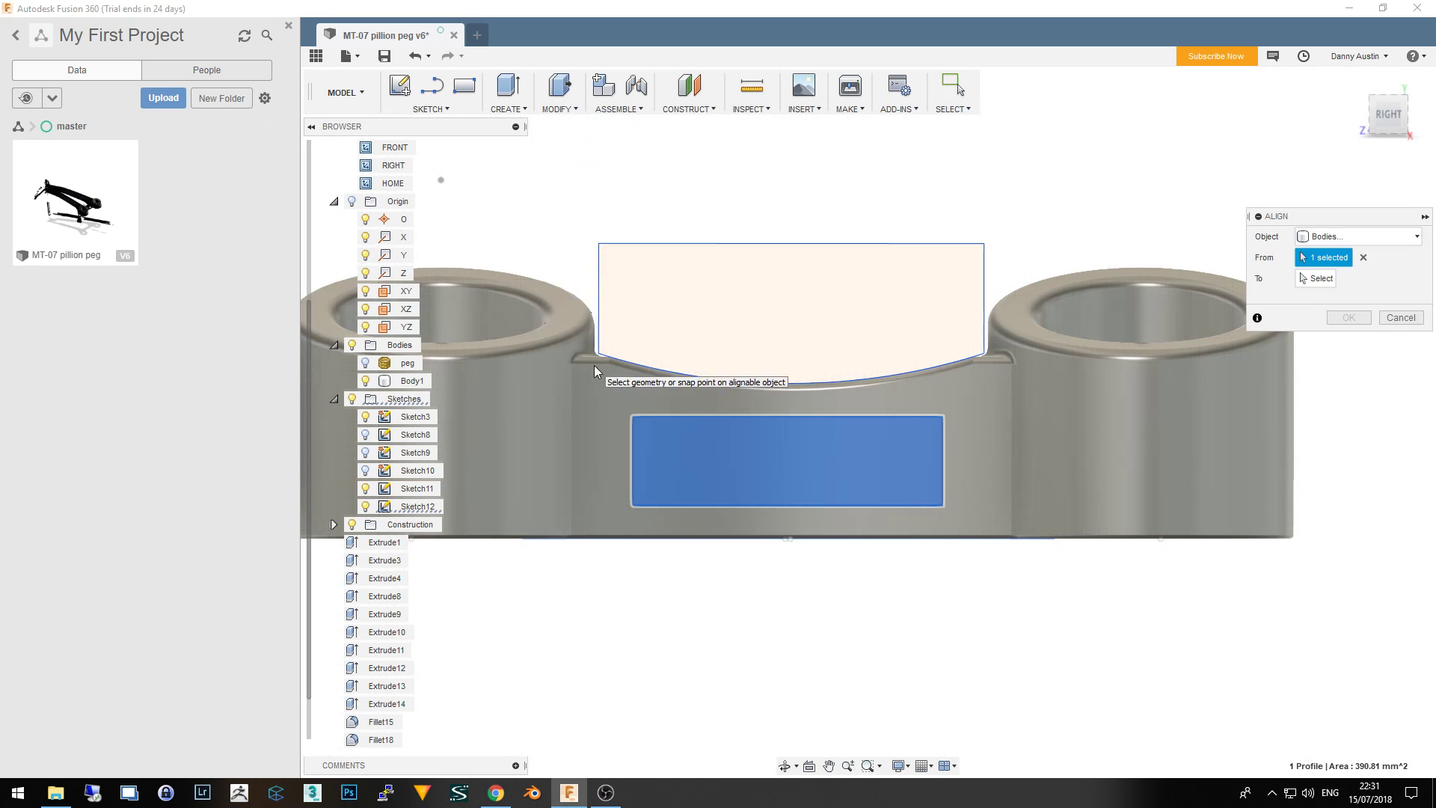
click(791, 250)
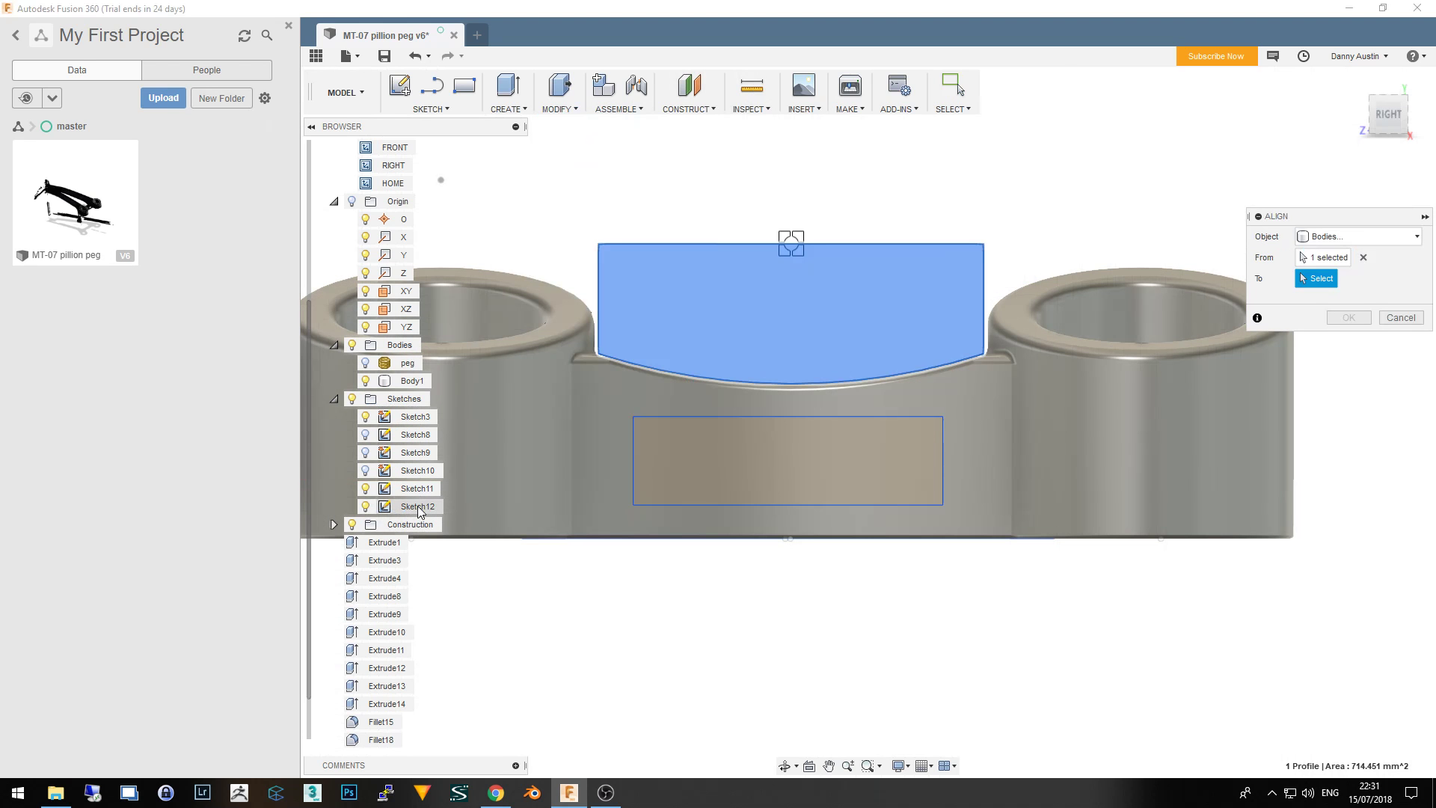
Reopen Sketch12 for editing and view it flat from the right side
double_click(714, 513)
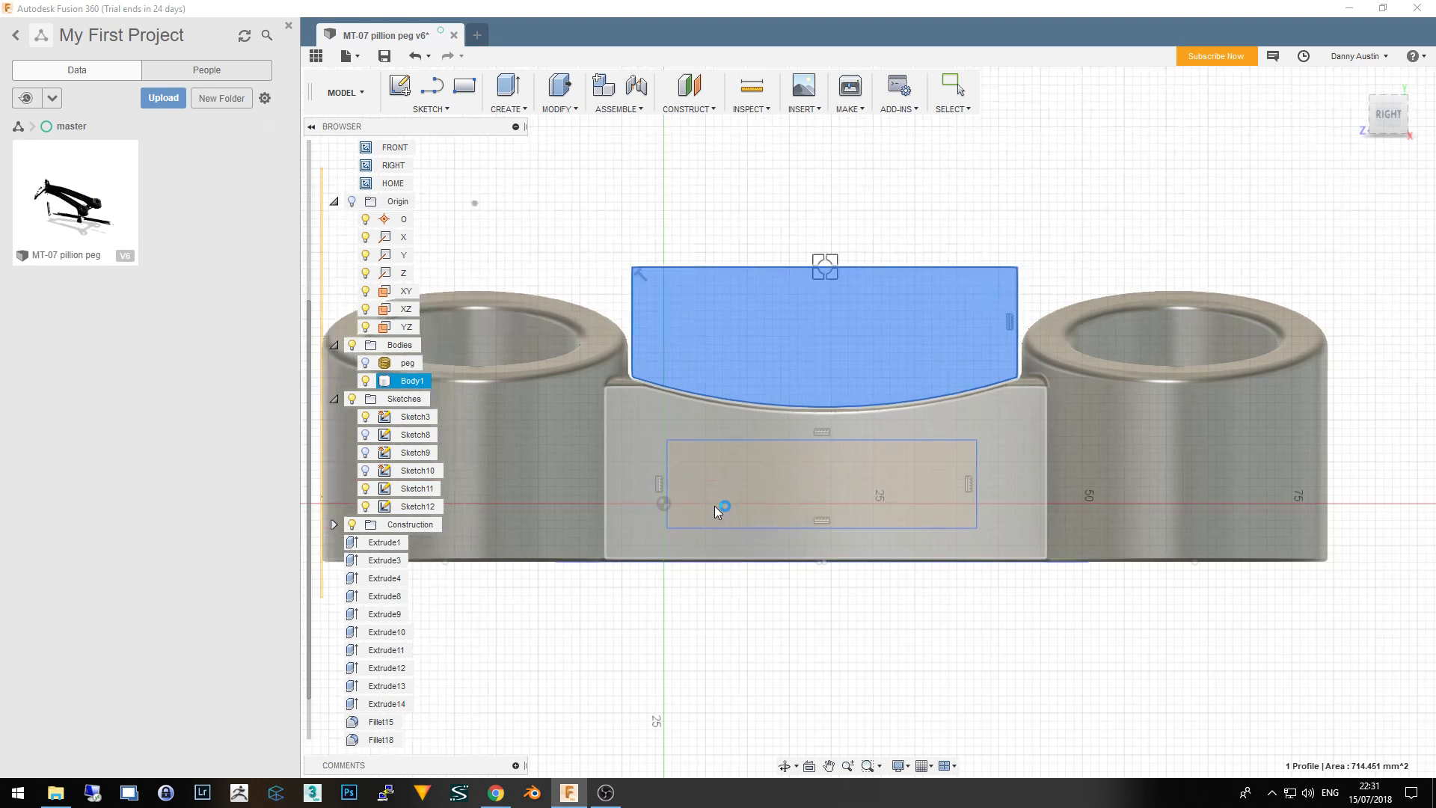
click(941, 567)
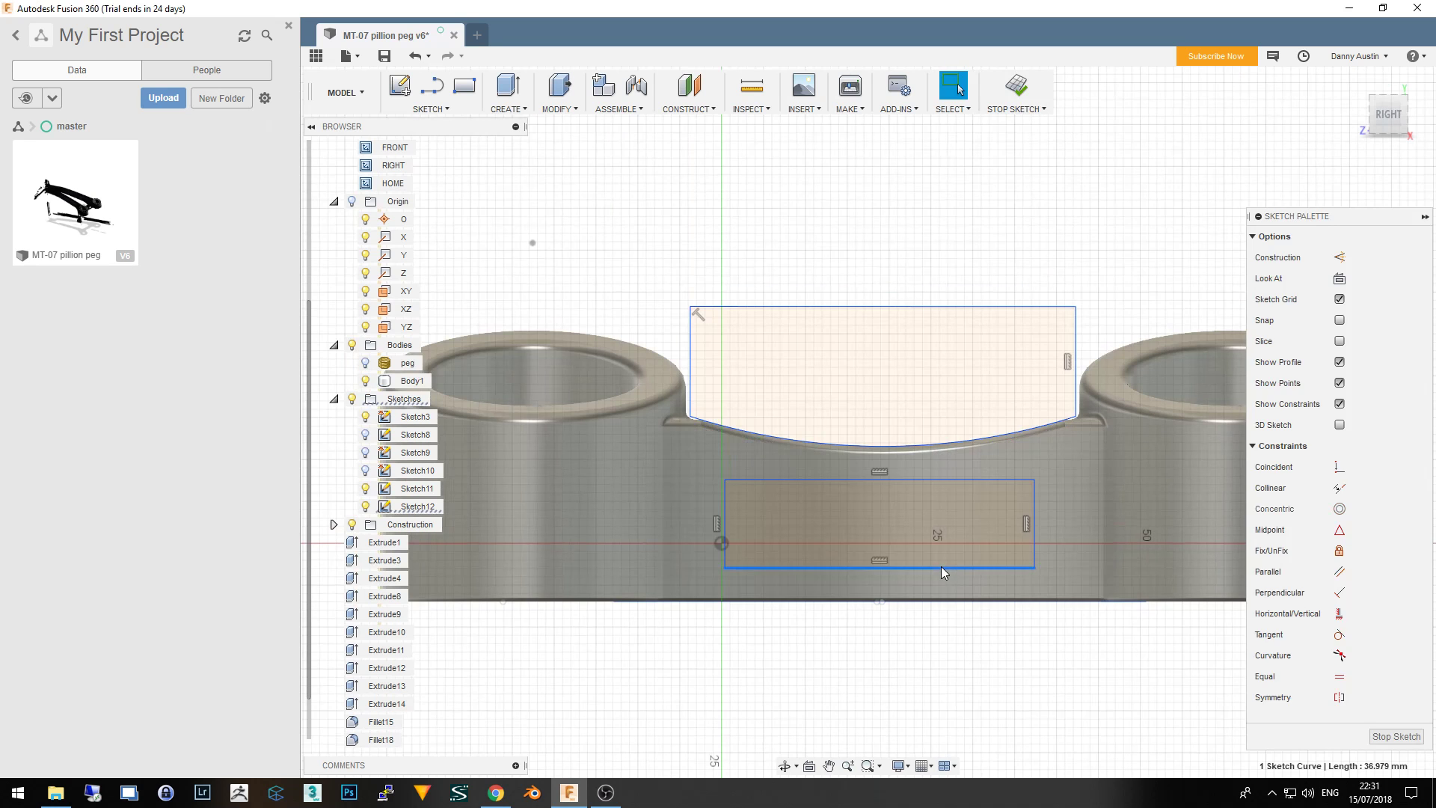
scroll(915, 498, up, 1)
scroll(917, 507, down, 2)
shift+middle_drag(941, 507, 916, 519)
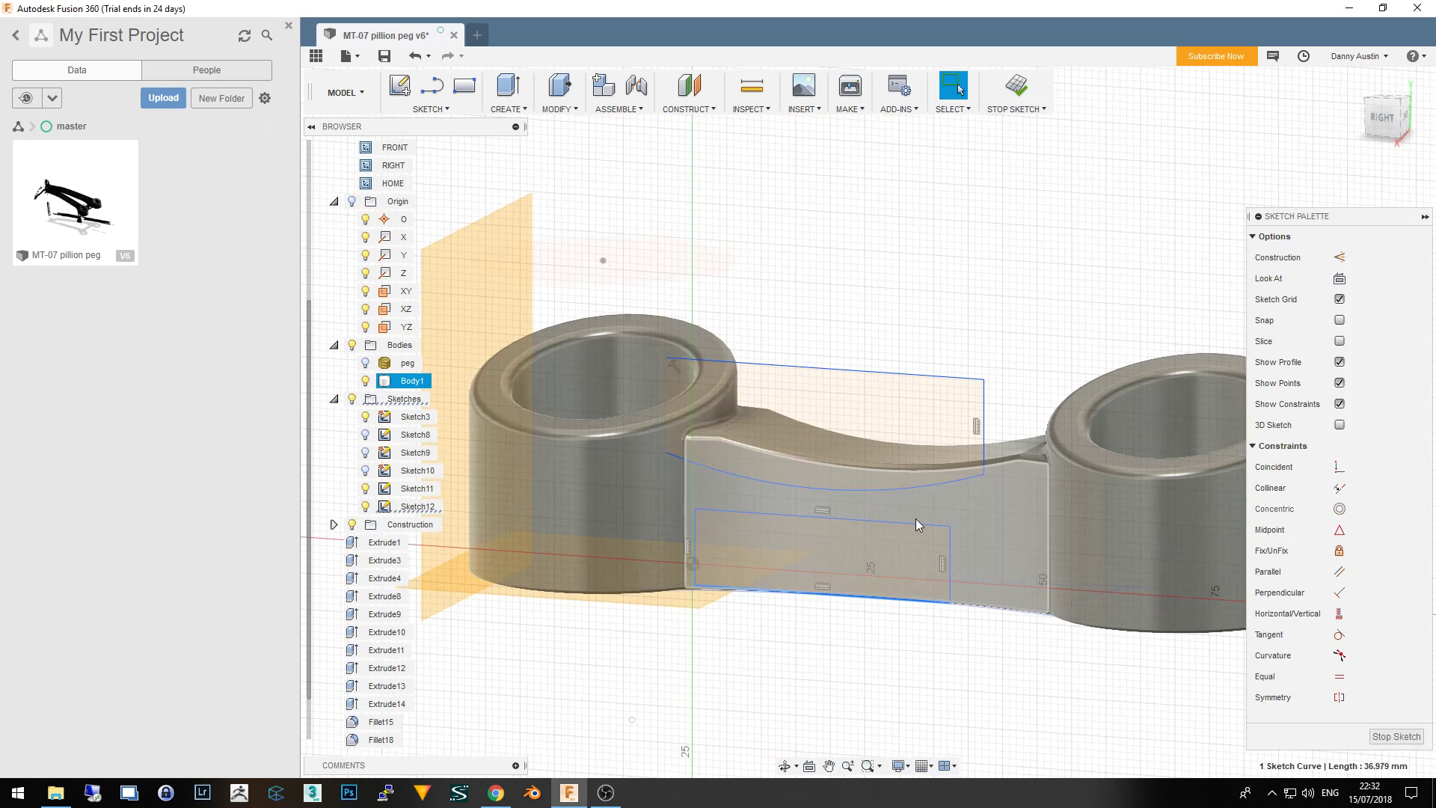
click(1382, 118)
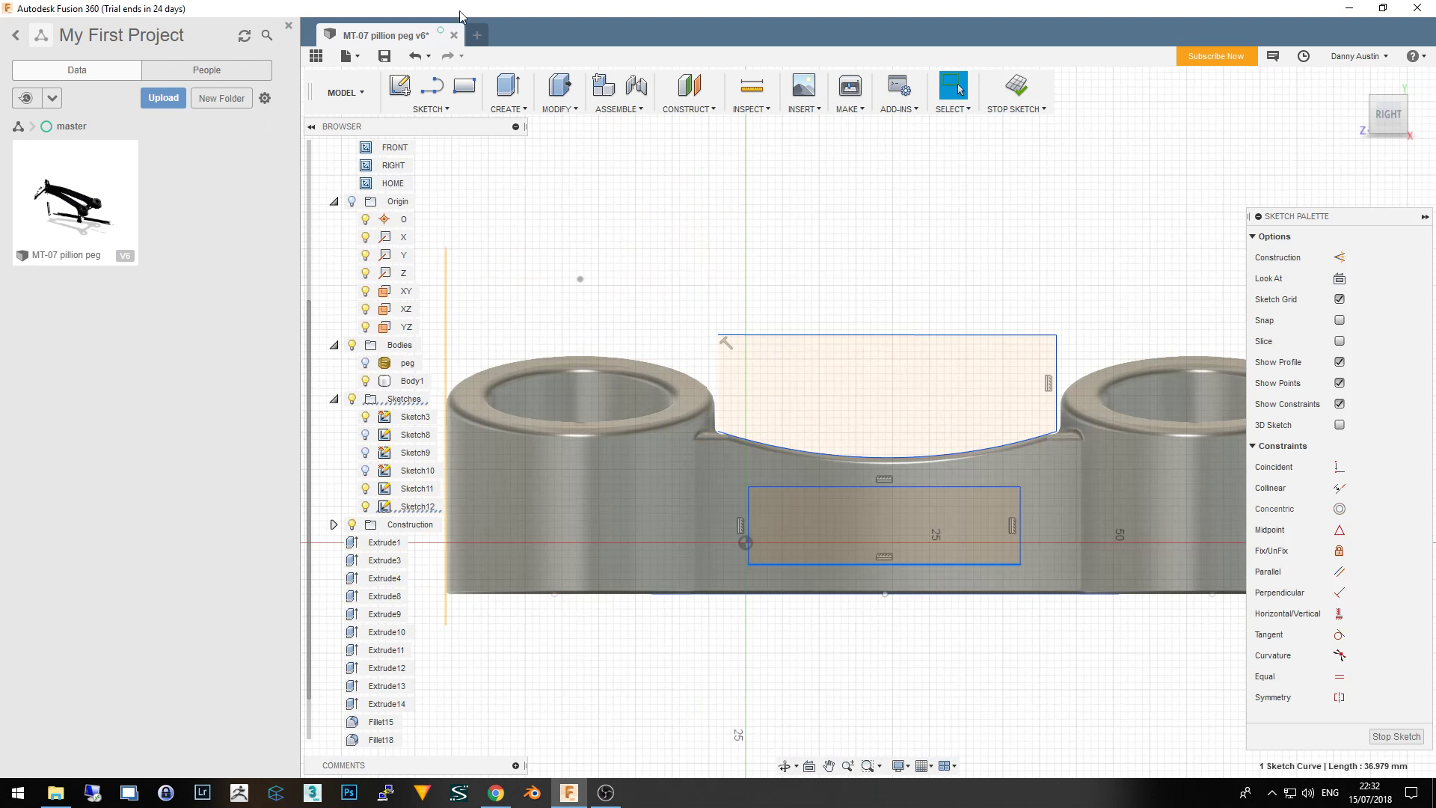
click(445, 109)
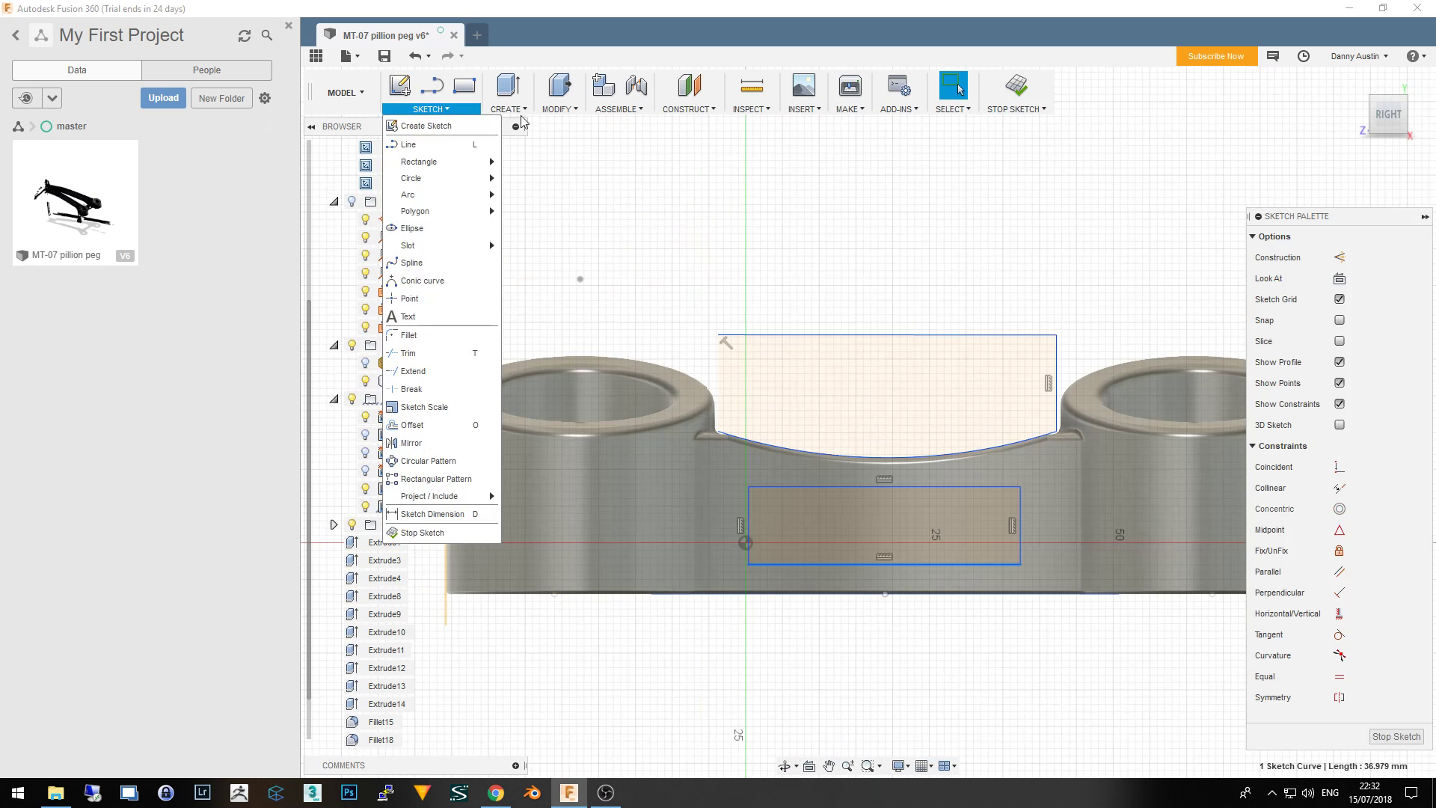
Fillet all four rectangle corners in the sketch at 5 mm
click(568, 112)
click(566, 112)
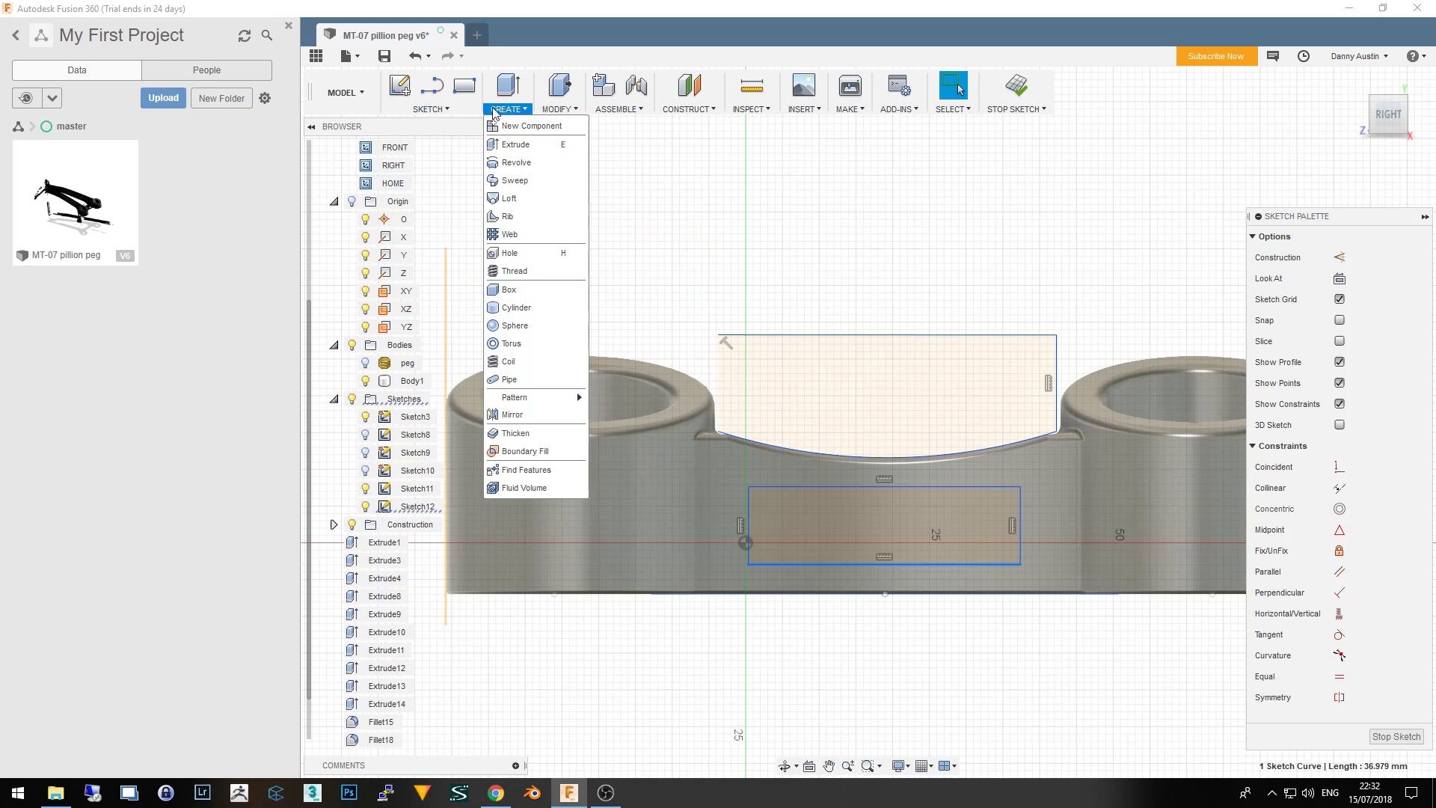
mouse_move(410, 299)
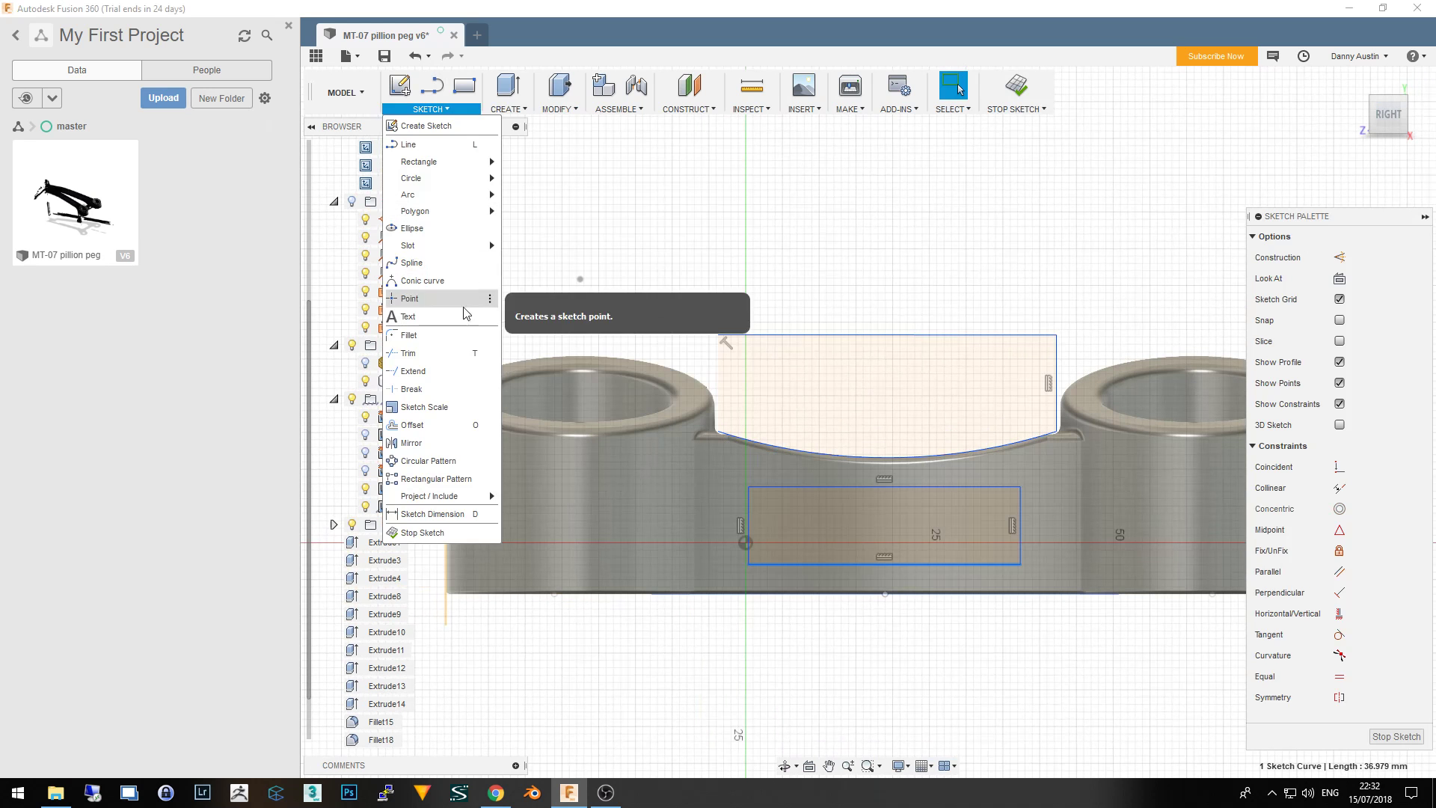
click(449, 335)
click(747, 488)
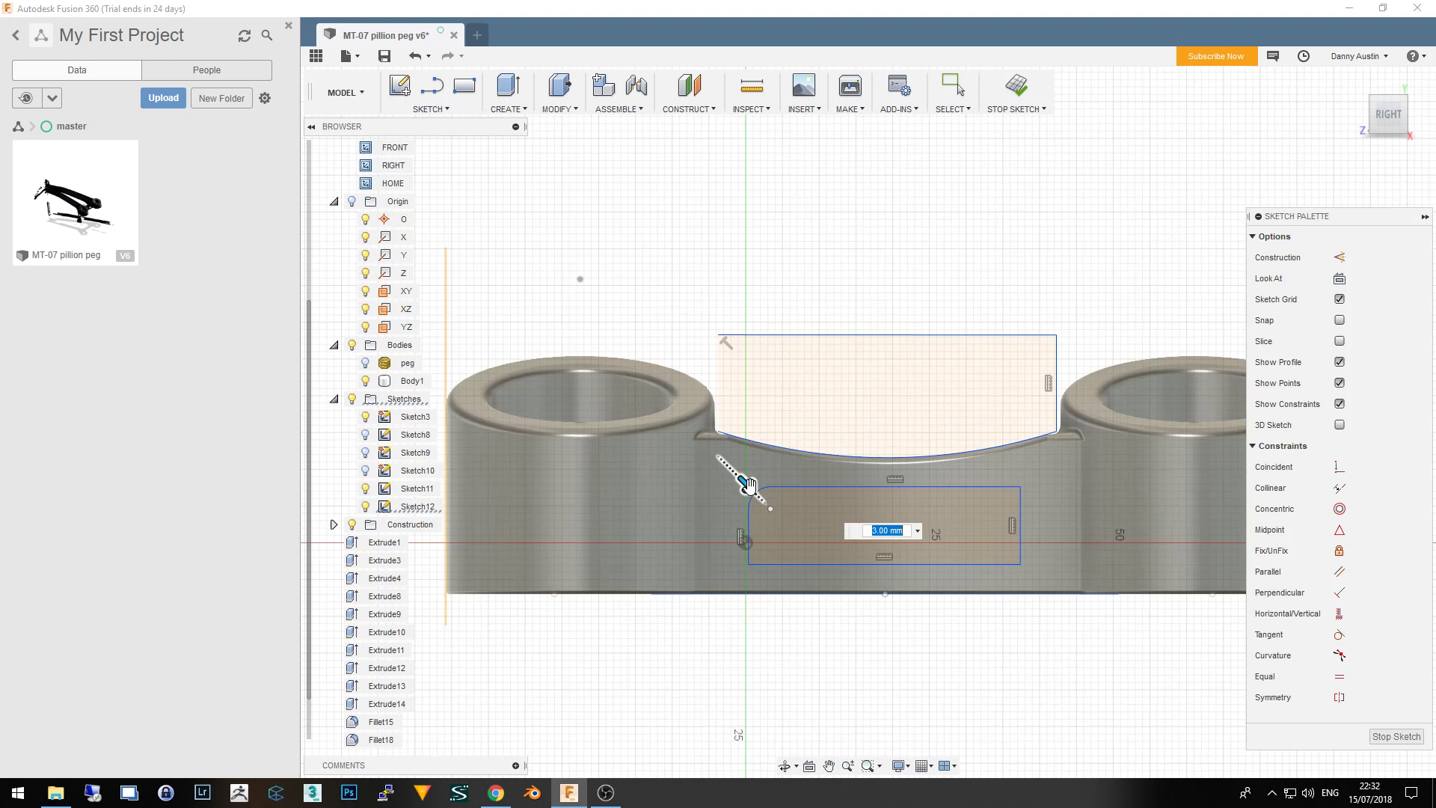
click(749, 564)
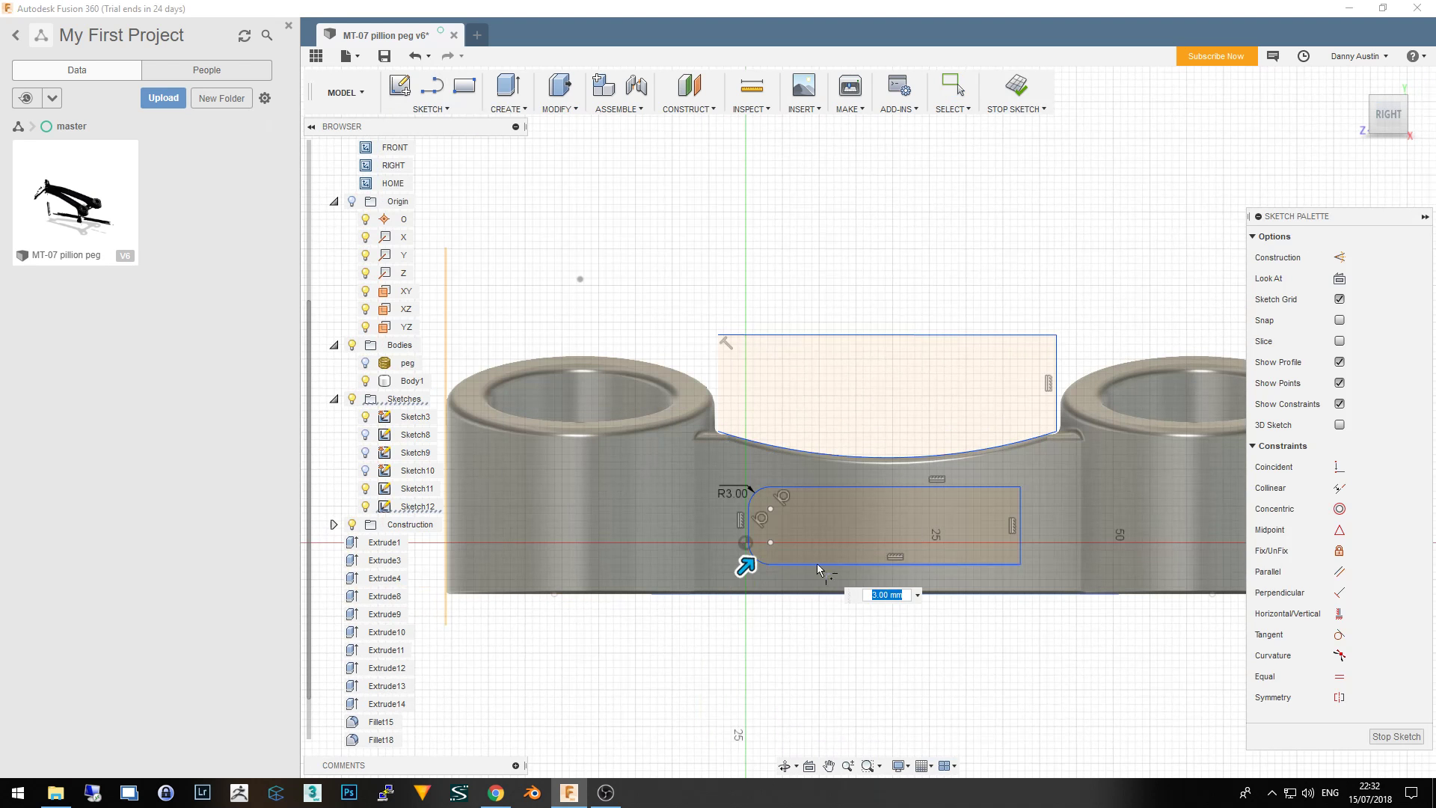
click(1020, 565)
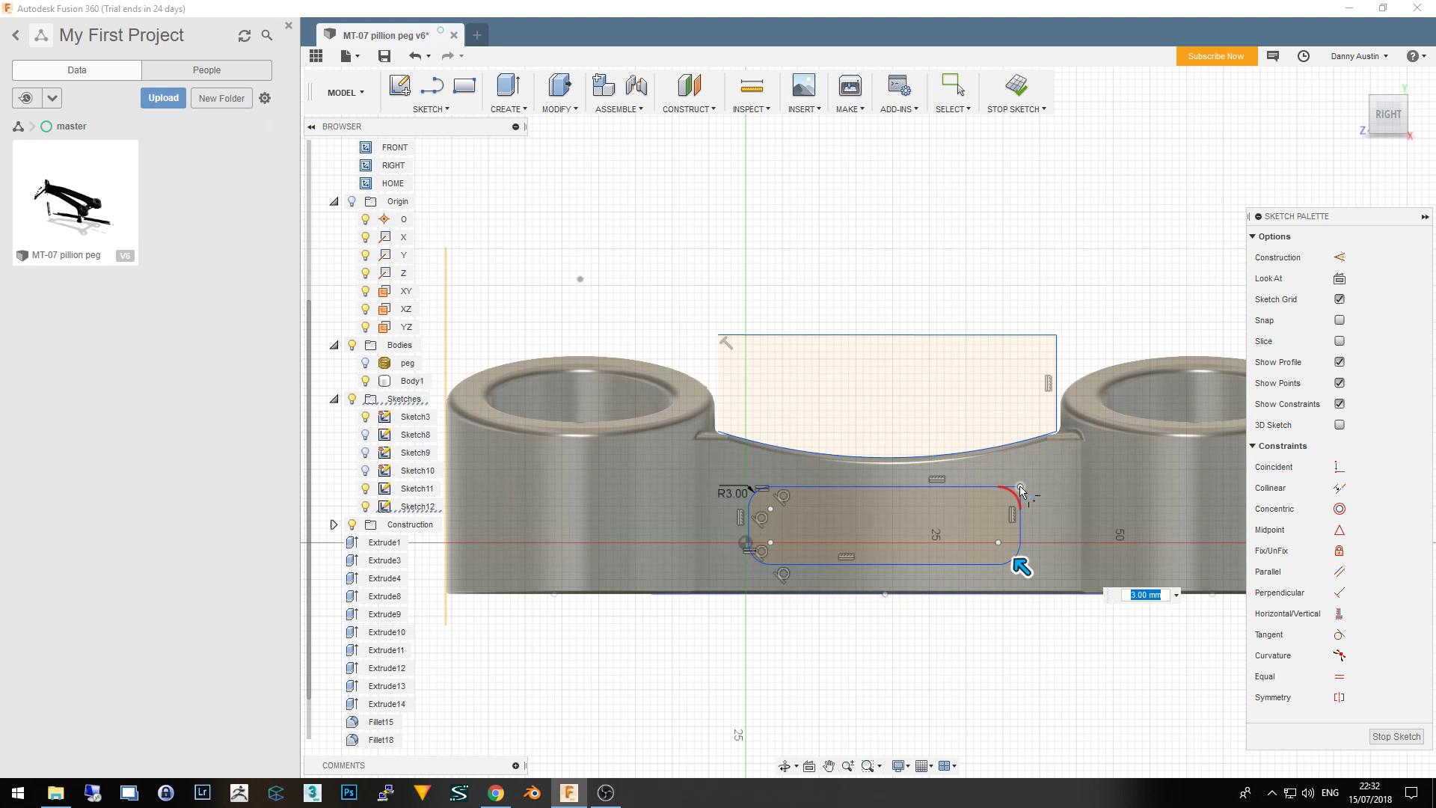
click(1020, 488)
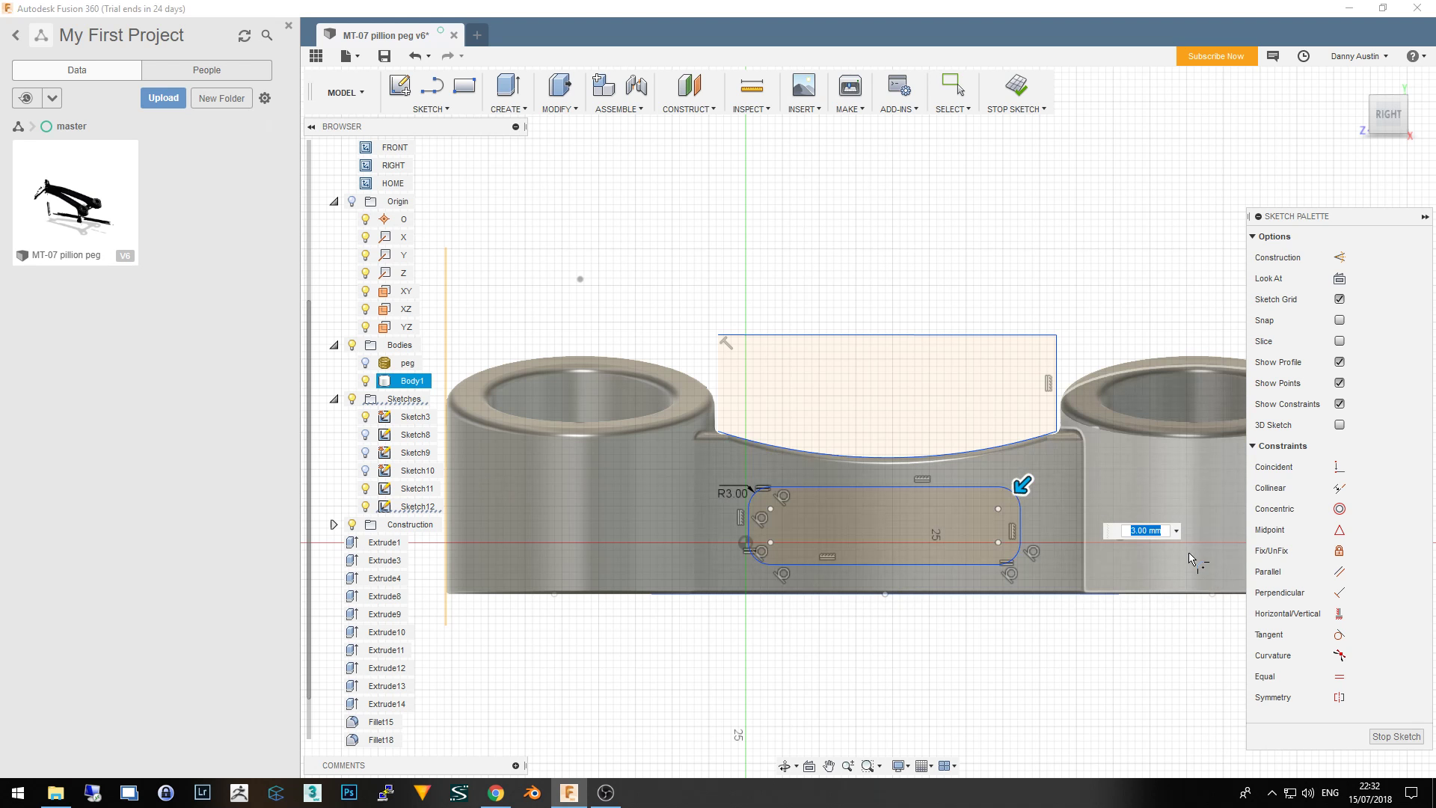
text(5)
key(Return)
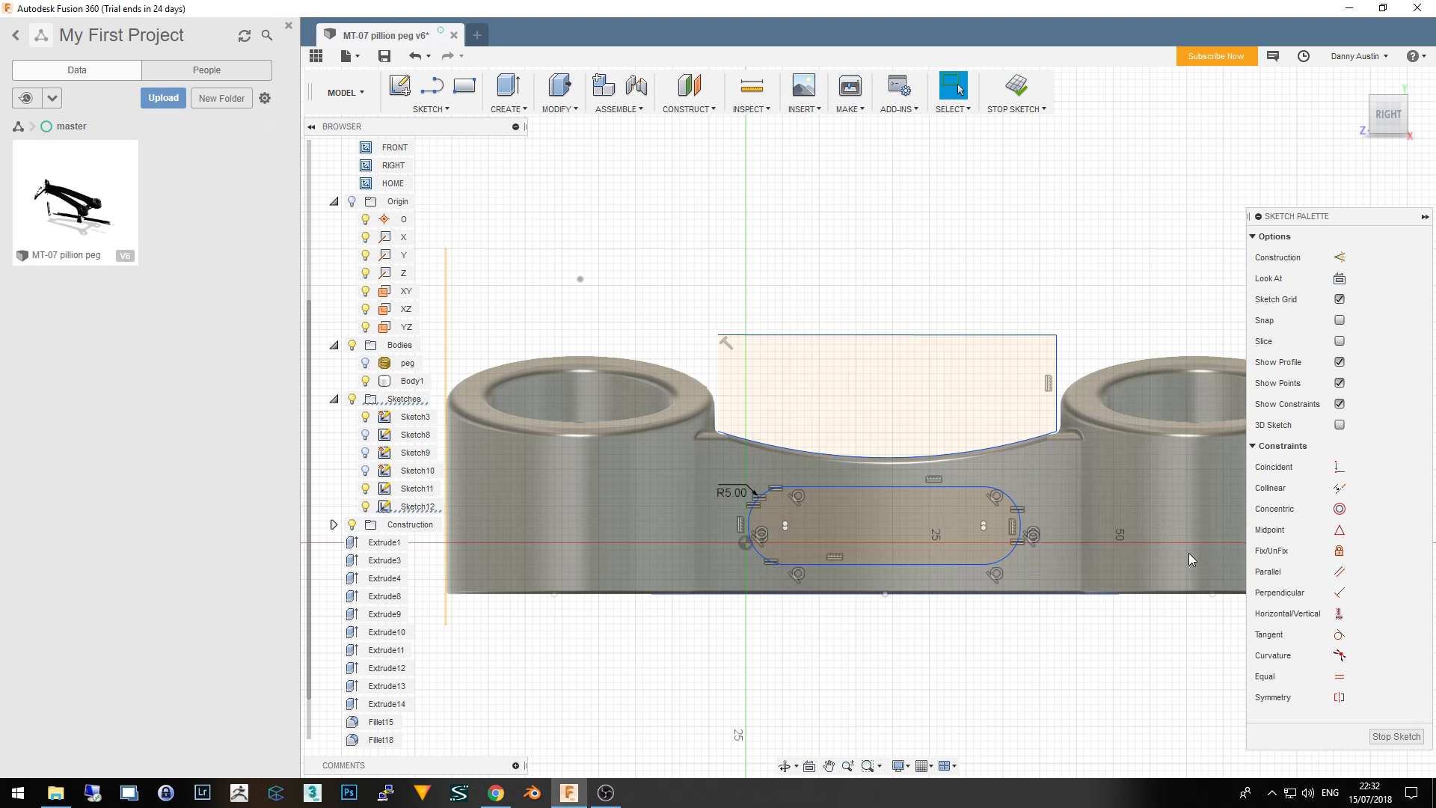
Orbit to inspect the rounded slot and undo the accidental 3D Fillet
scroll(1024, 539, up, 2)
scroll(1047, 528, up, 3)
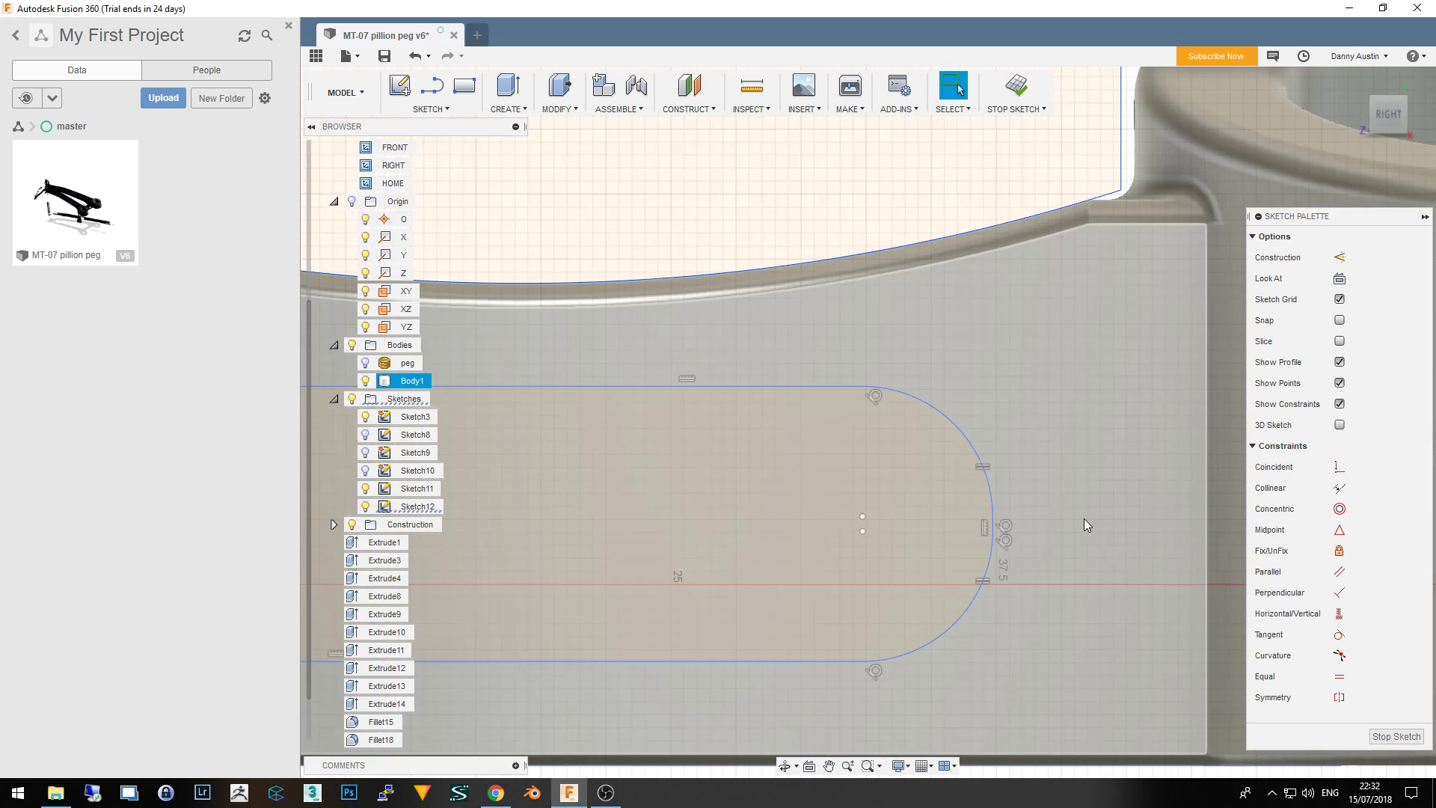
scroll(1054, 532, up, 3)
scroll(990, 543, down, 1)
scroll(988, 543, down, 2)
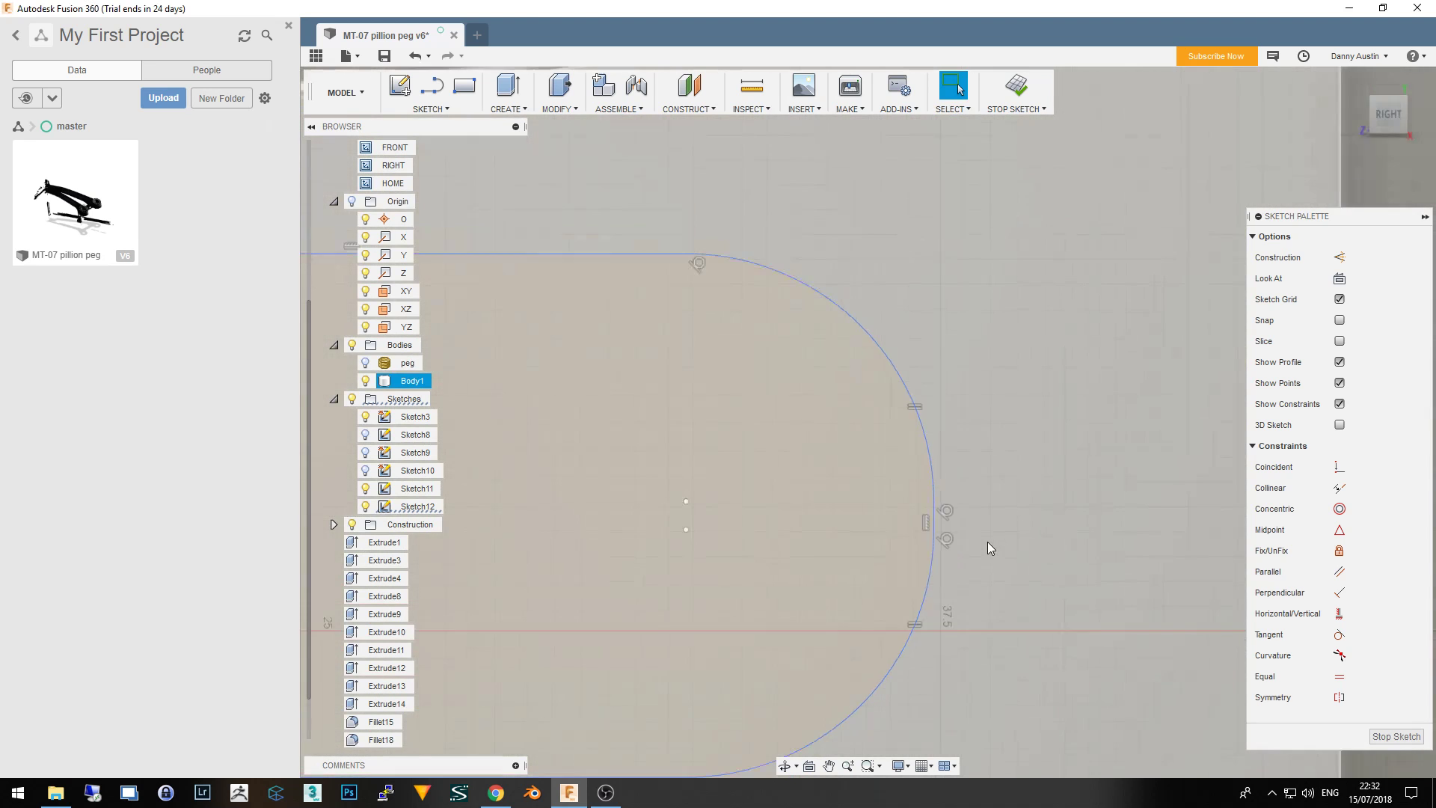
scroll(988, 543, down, 3)
scroll(987, 546, down, 1)
scroll(991, 591, up, 1)
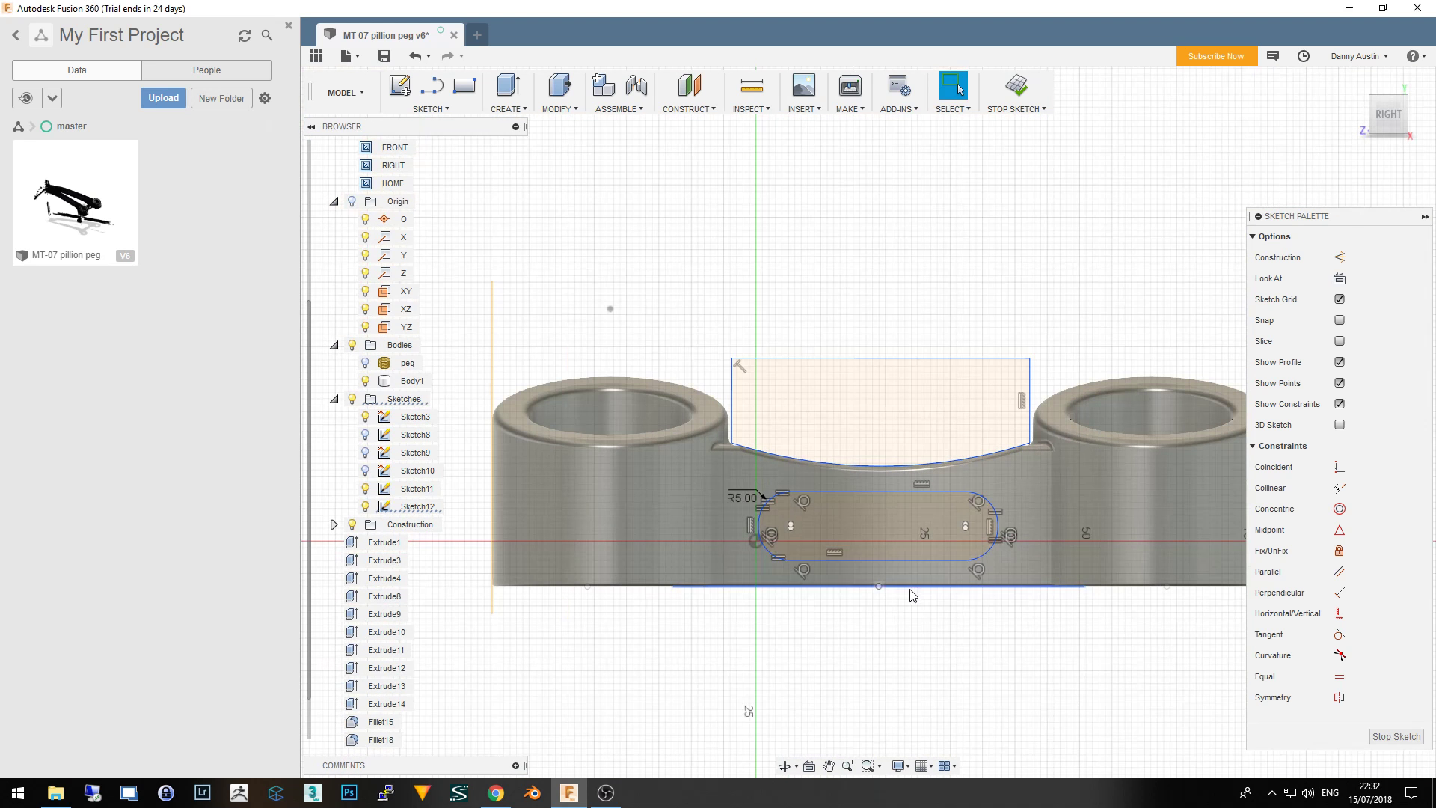
mouse_move(1057, 621)
shift+middle_down()
mouse_move(1047, 608)
mouse_move(980, 651)
mouse_move(993, 631)
shift+middle_up()
key(f)
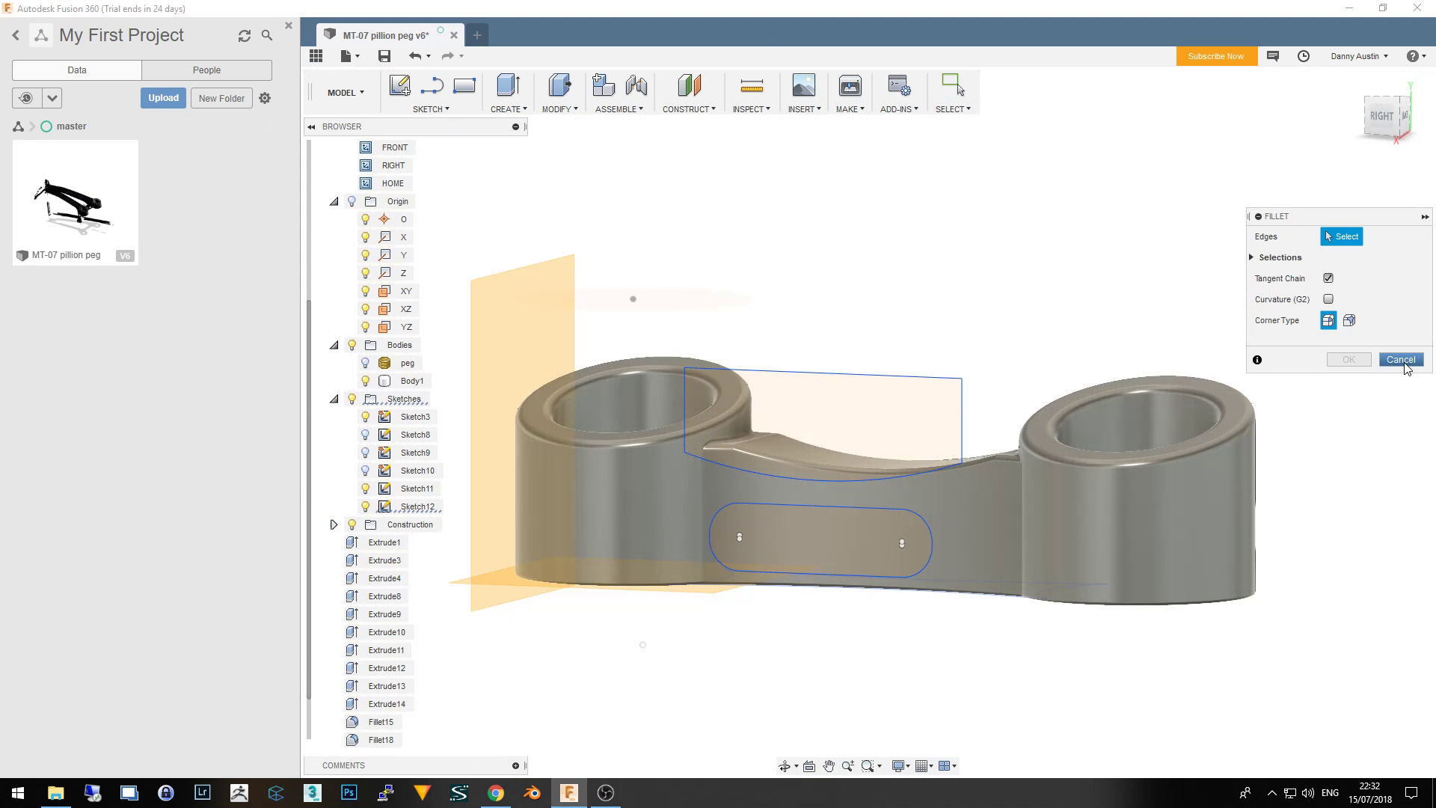
key(ctrl+z)
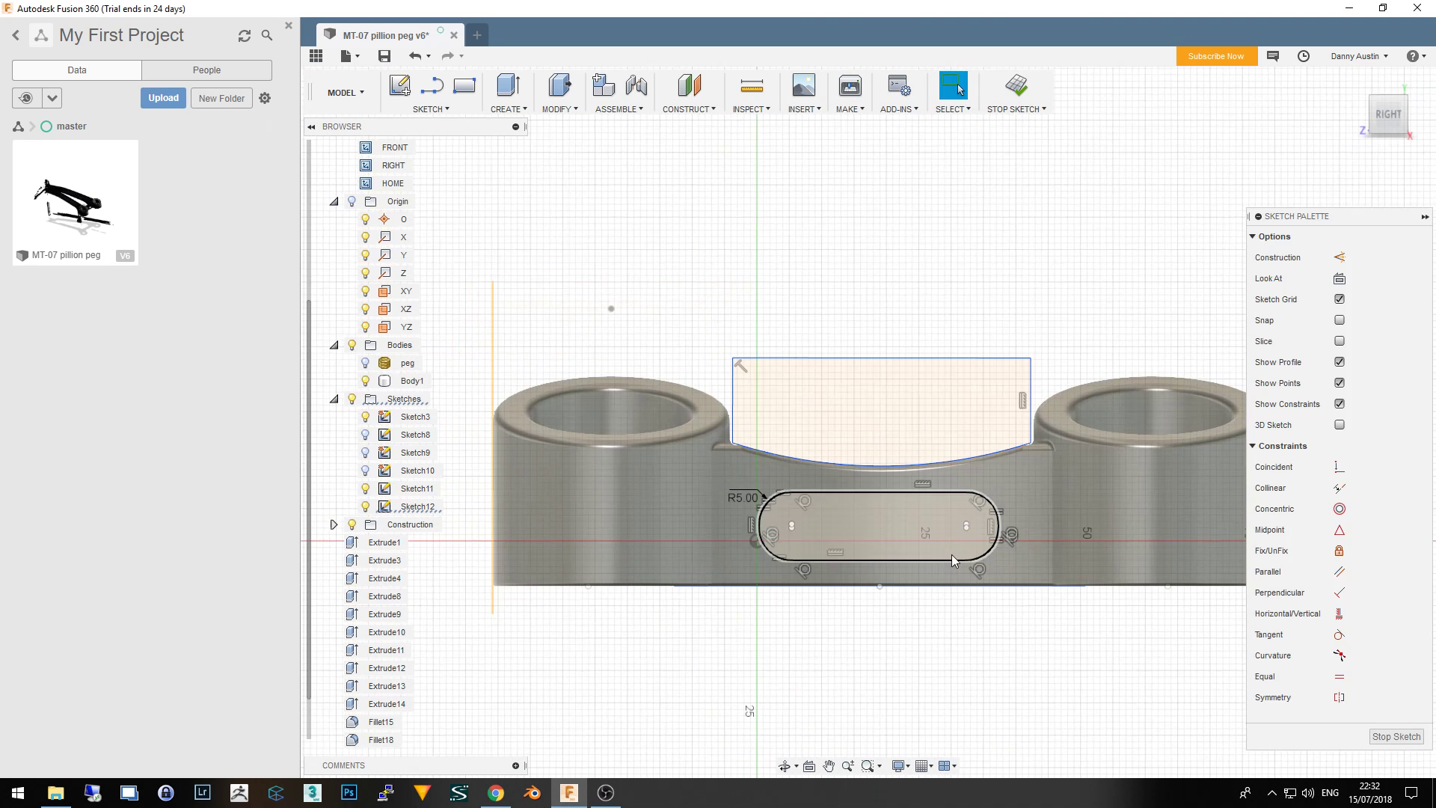
scroll(922, 510, up, 3)
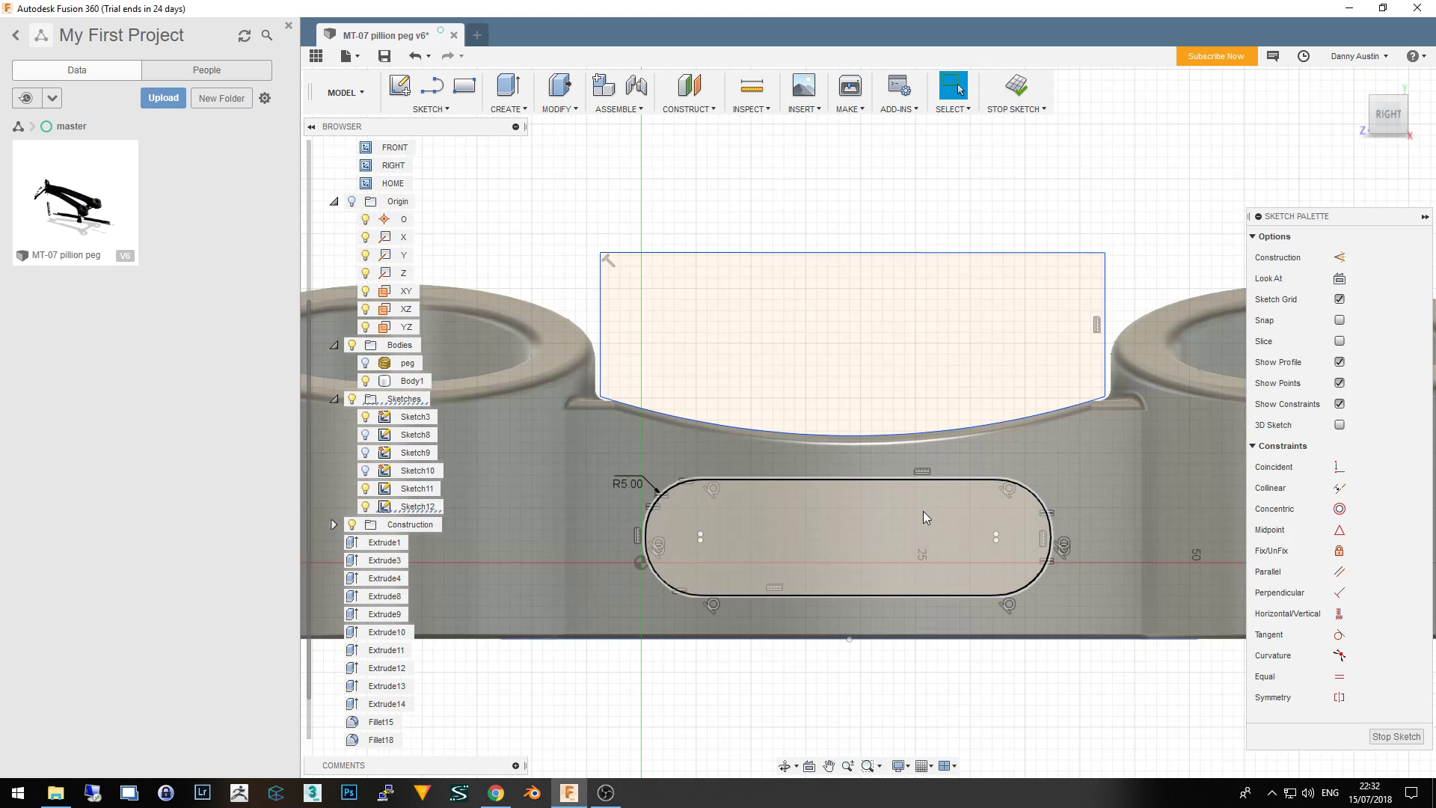
scroll(922, 510, up, 3)
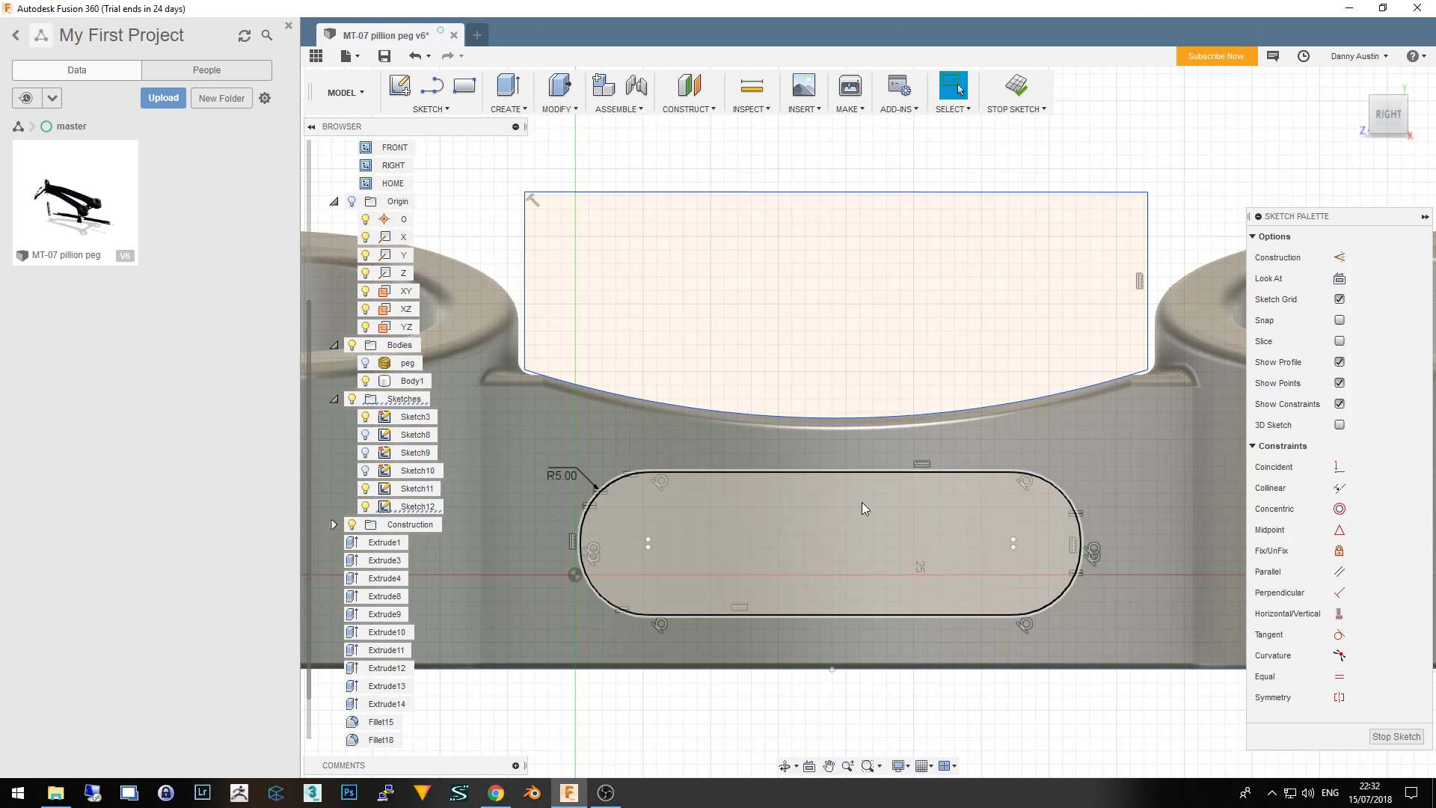
Try a center-point arc at the slot's top-left, then cancel it
click(431, 108)
mouse_move(408, 194)
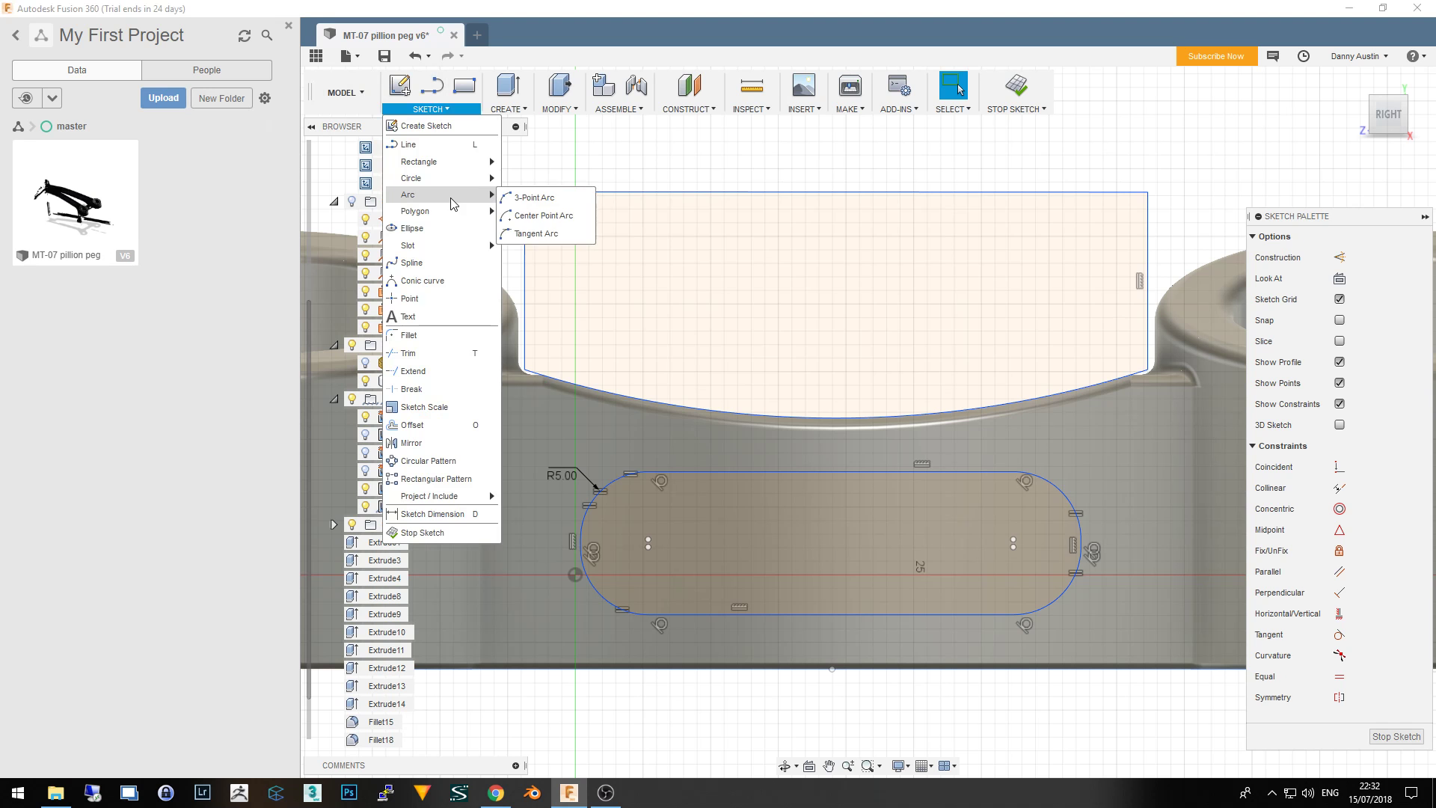
click(561, 221)
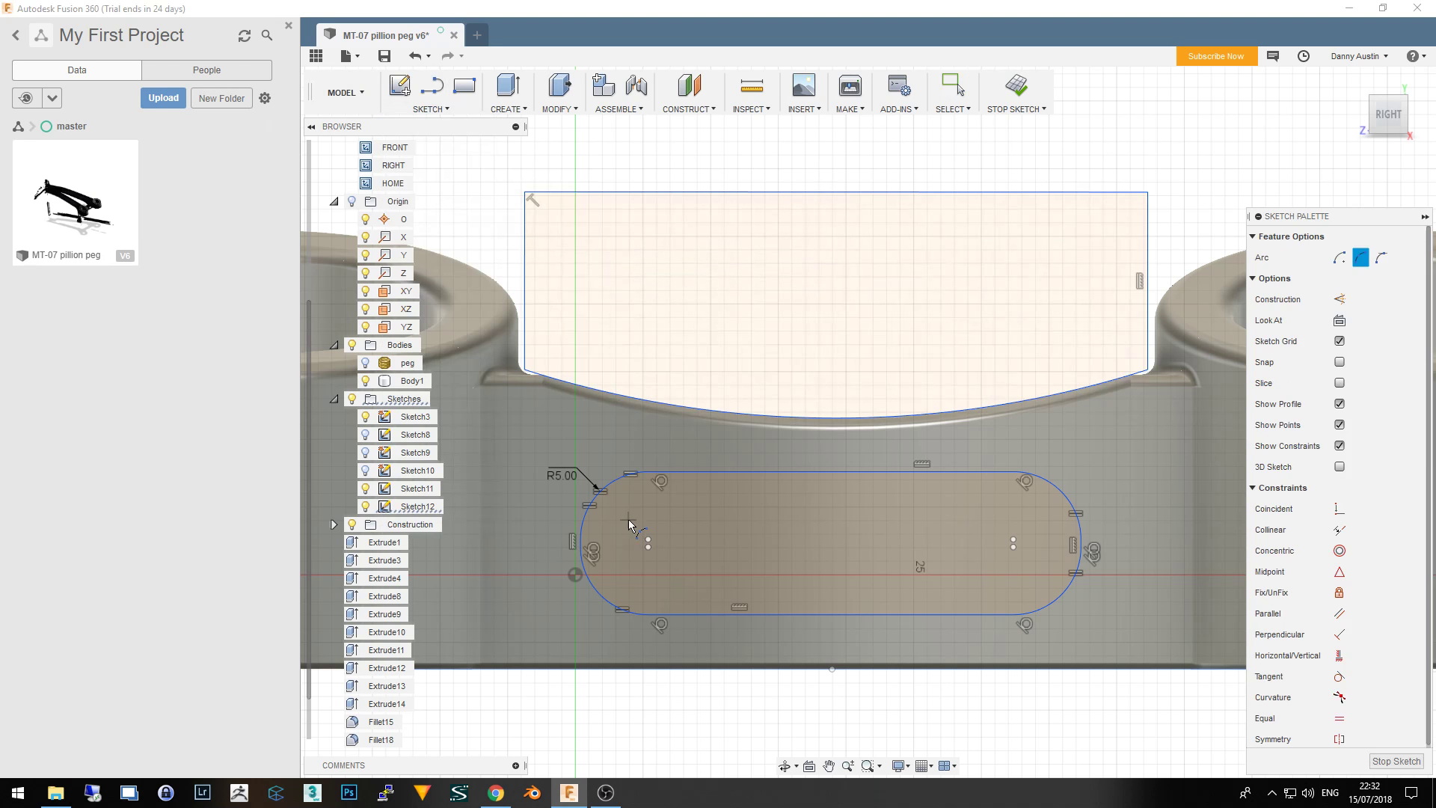
click(648, 474)
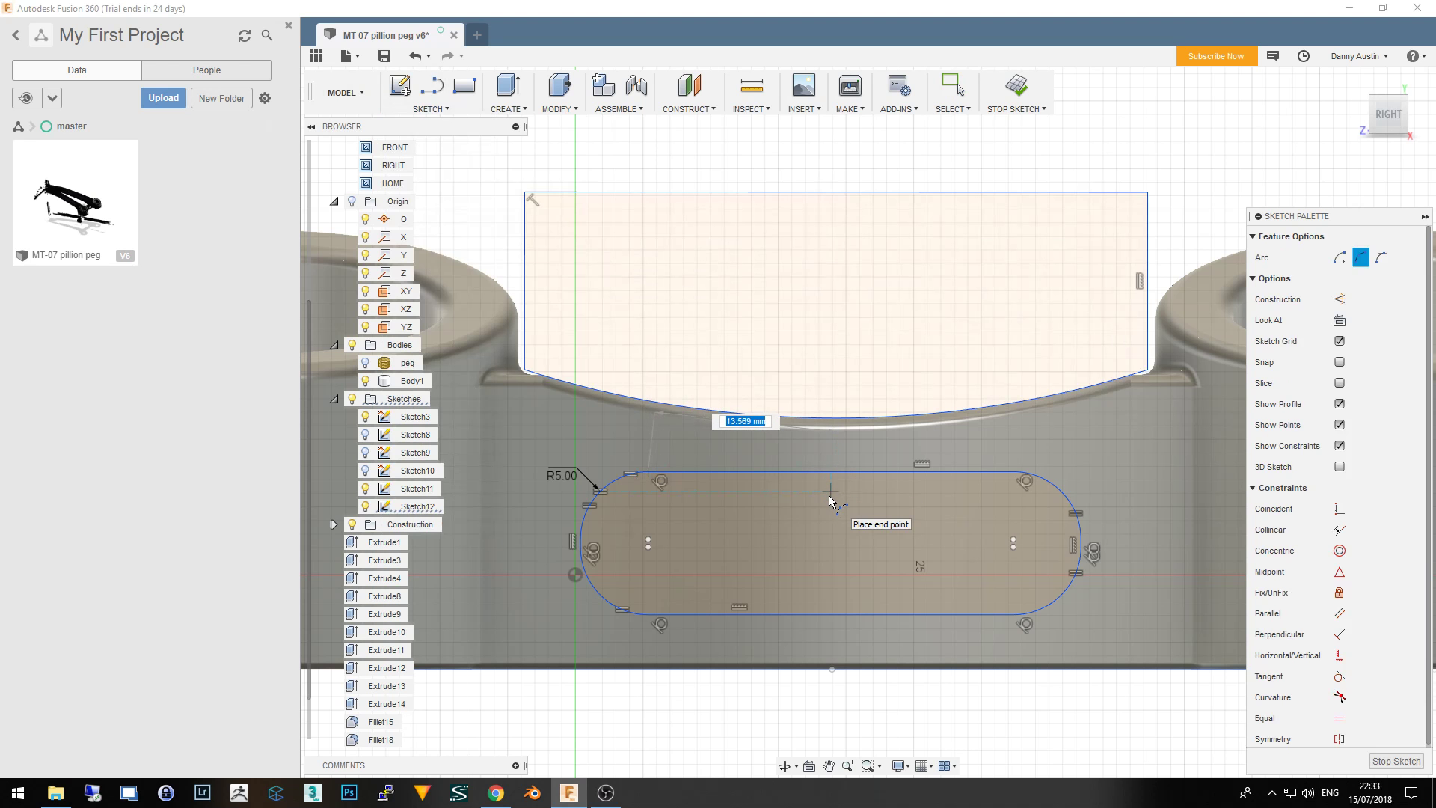
click(829, 494)
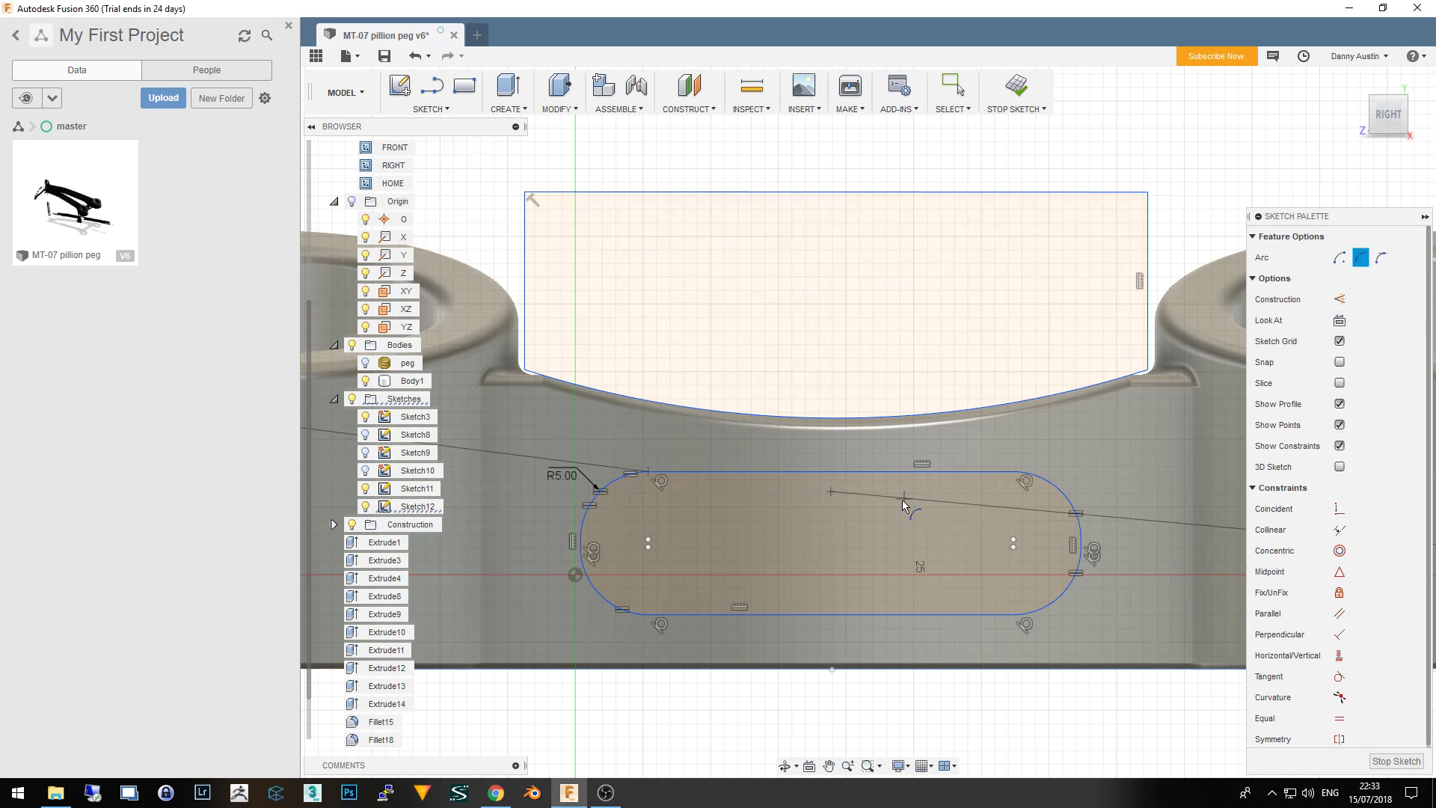
key(Escape)
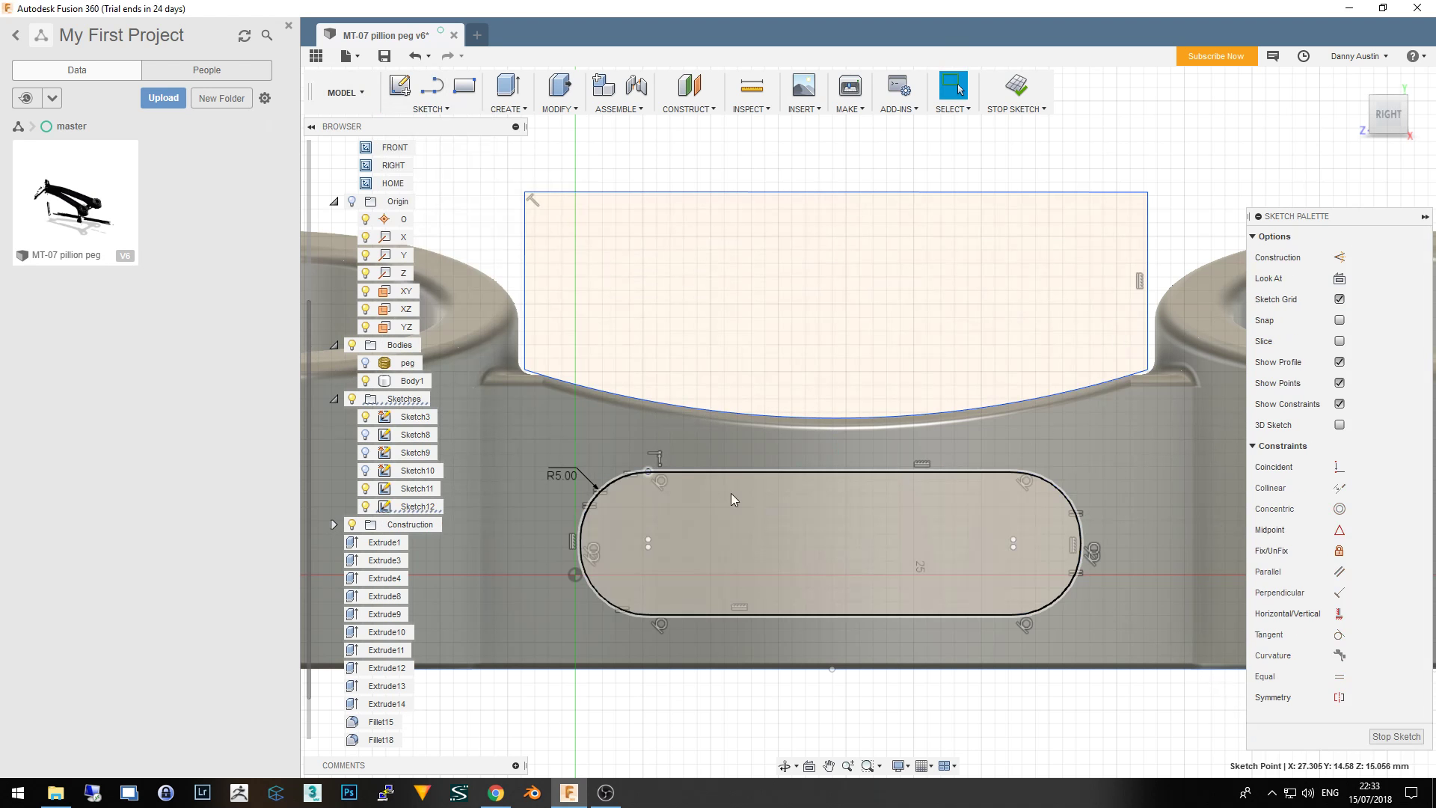
Draw a 3-point arc across the slot top and delete the straight top line
click(438, 110)
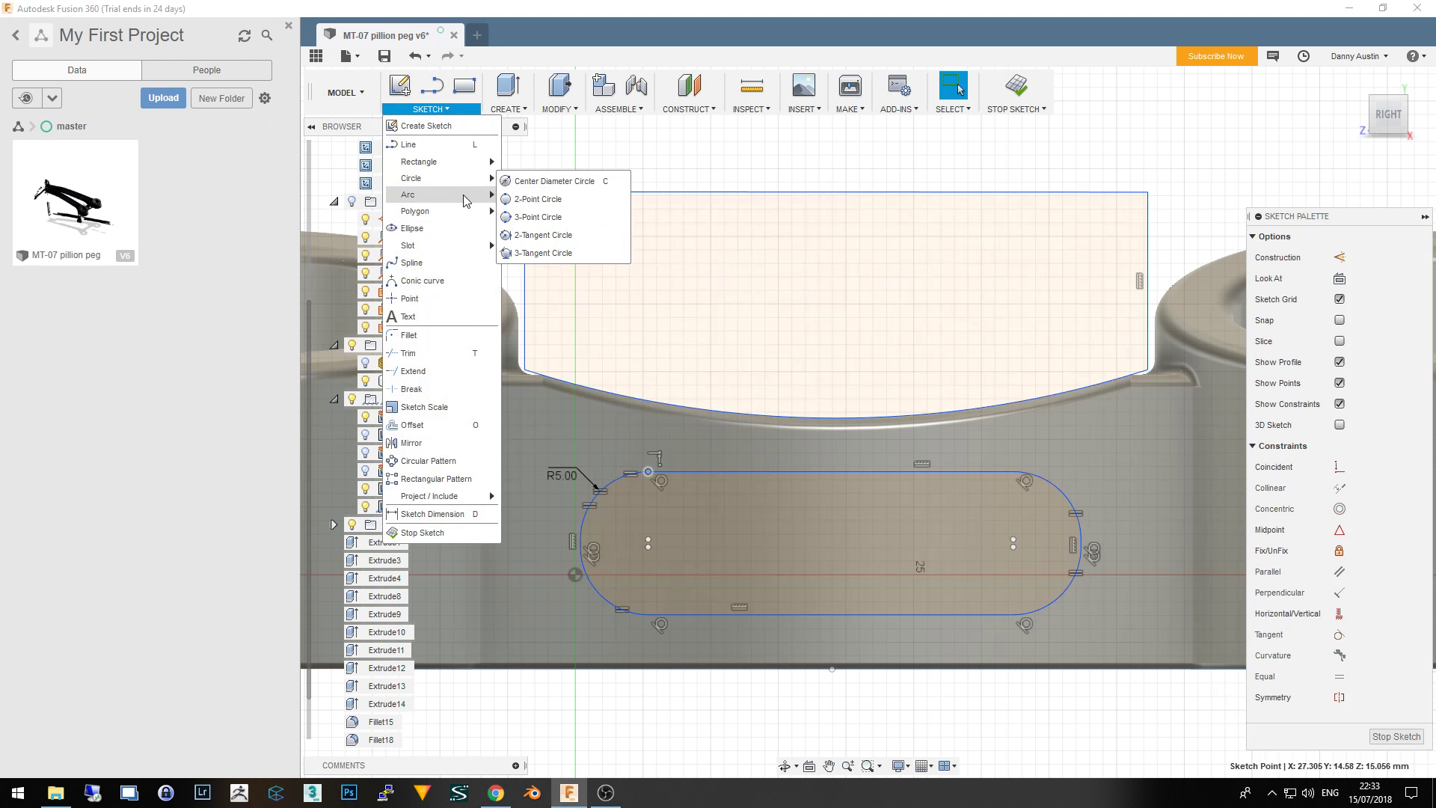
mouse_move(439, 195)
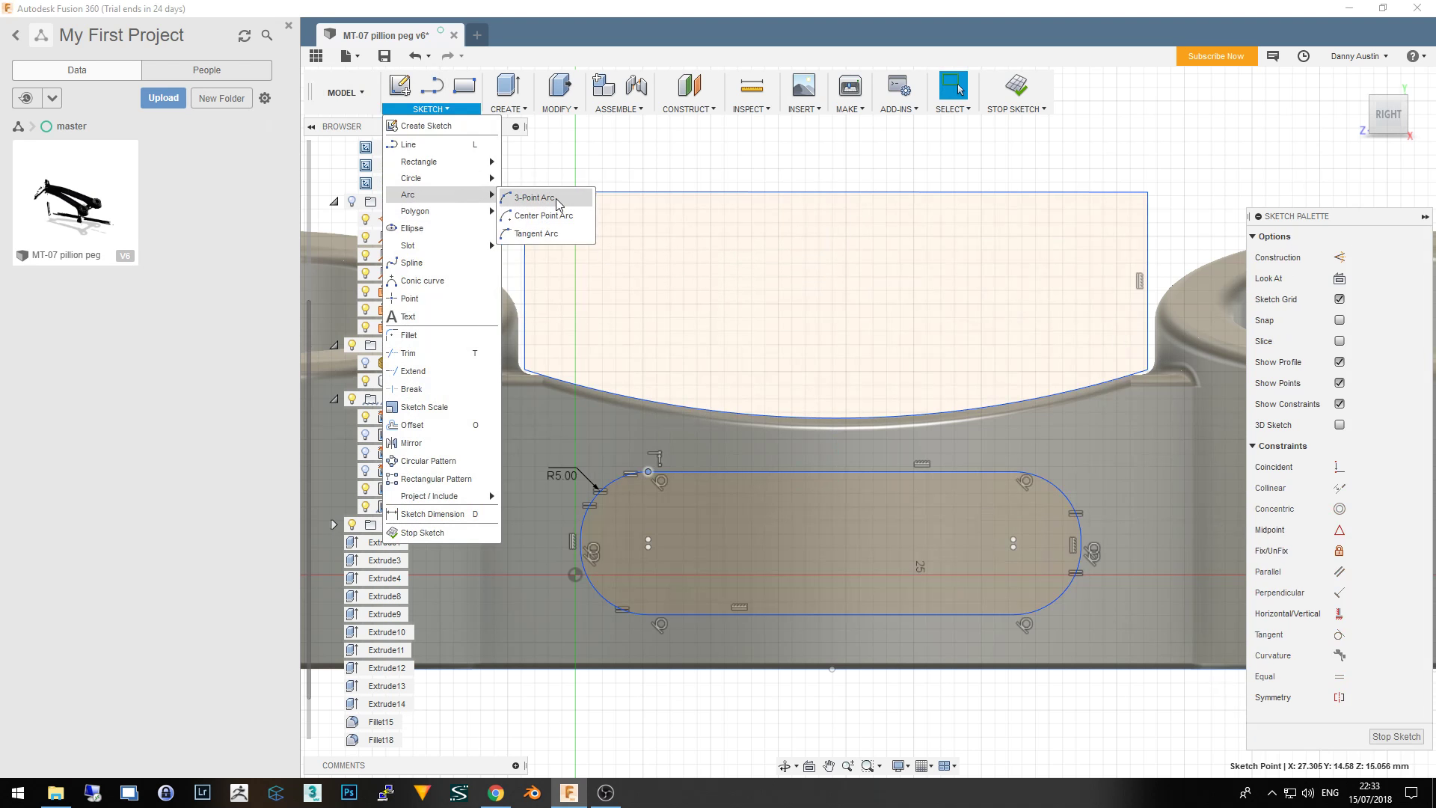
click(562, 234)
click(648, 475)
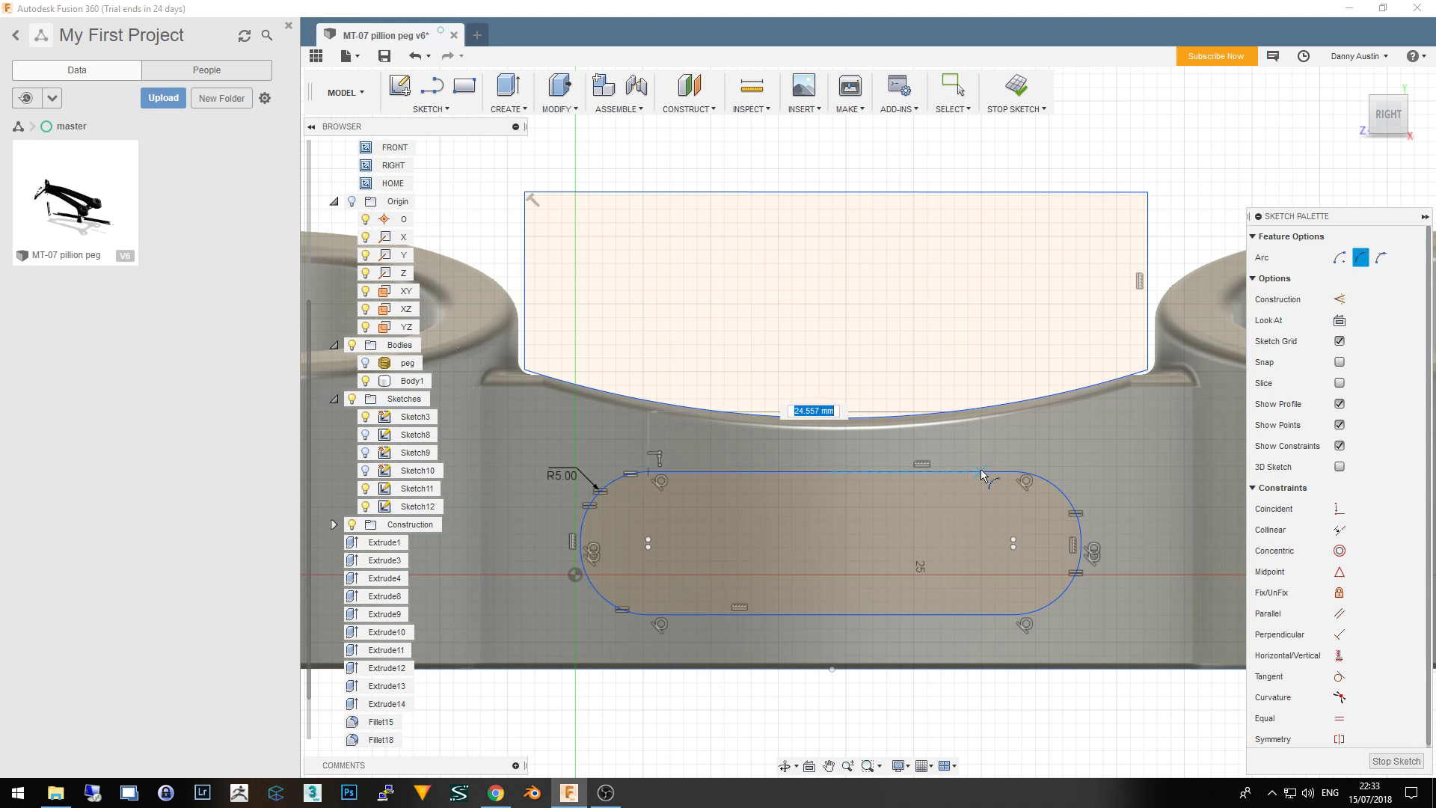
click(1015, 474)
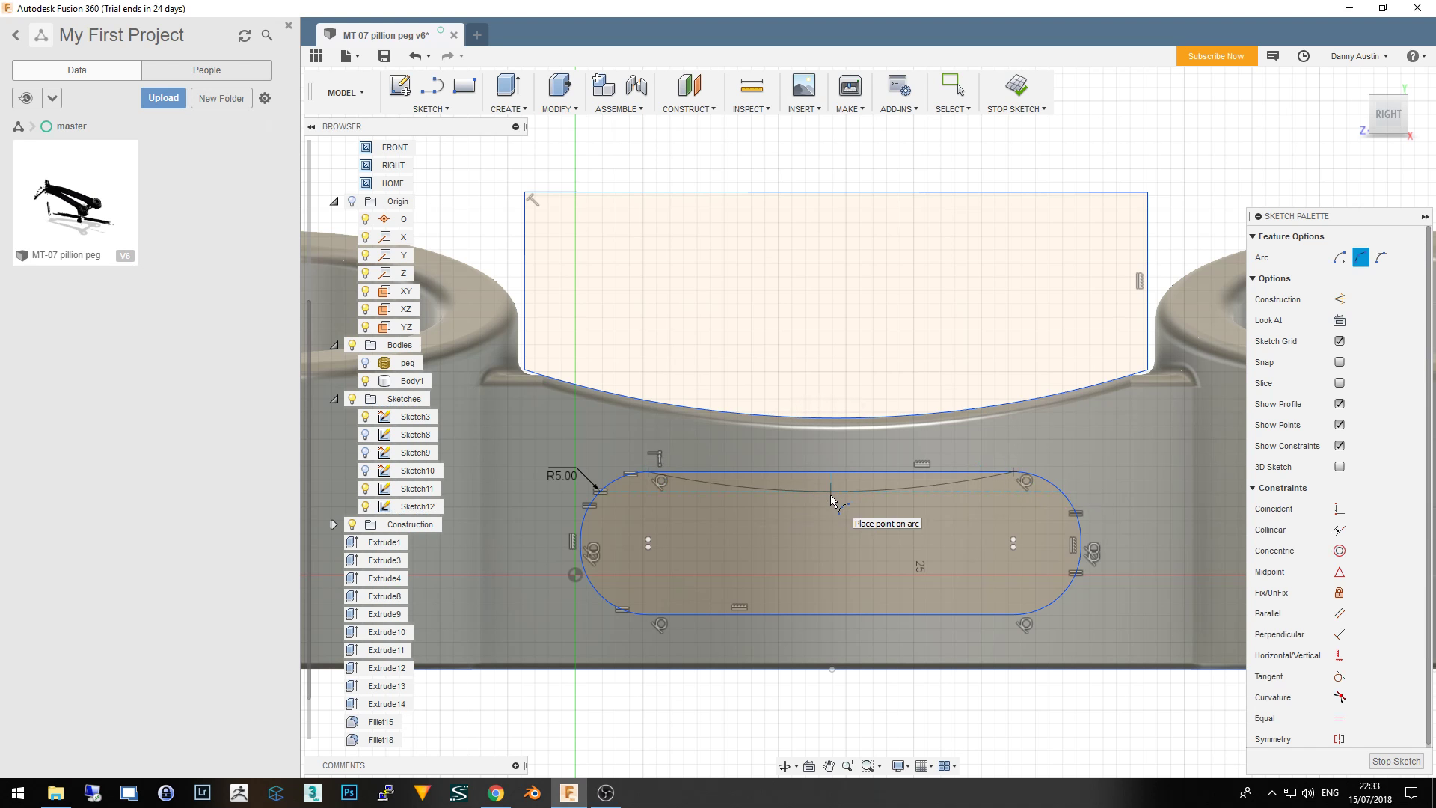
click(831, 485)
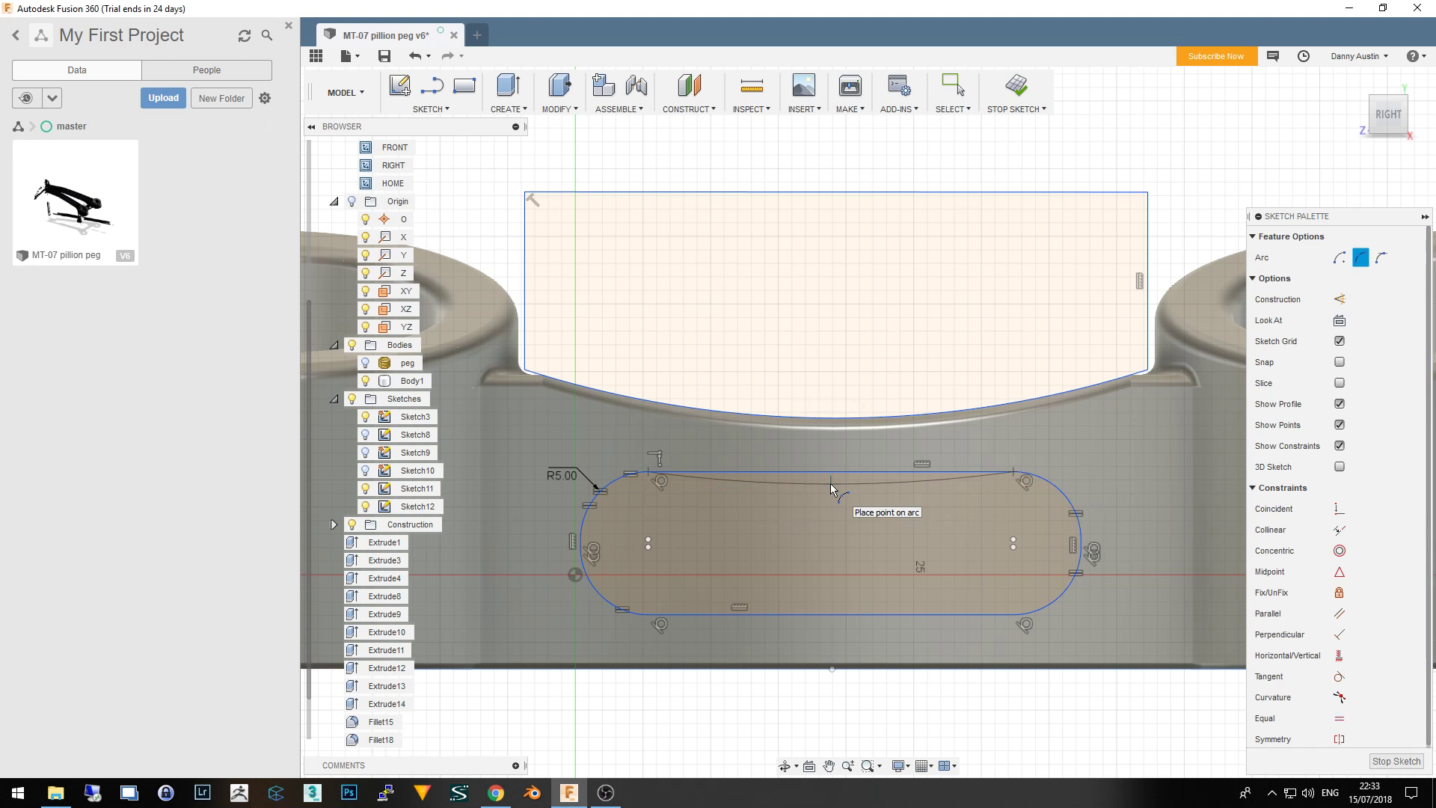
click(831, 490)
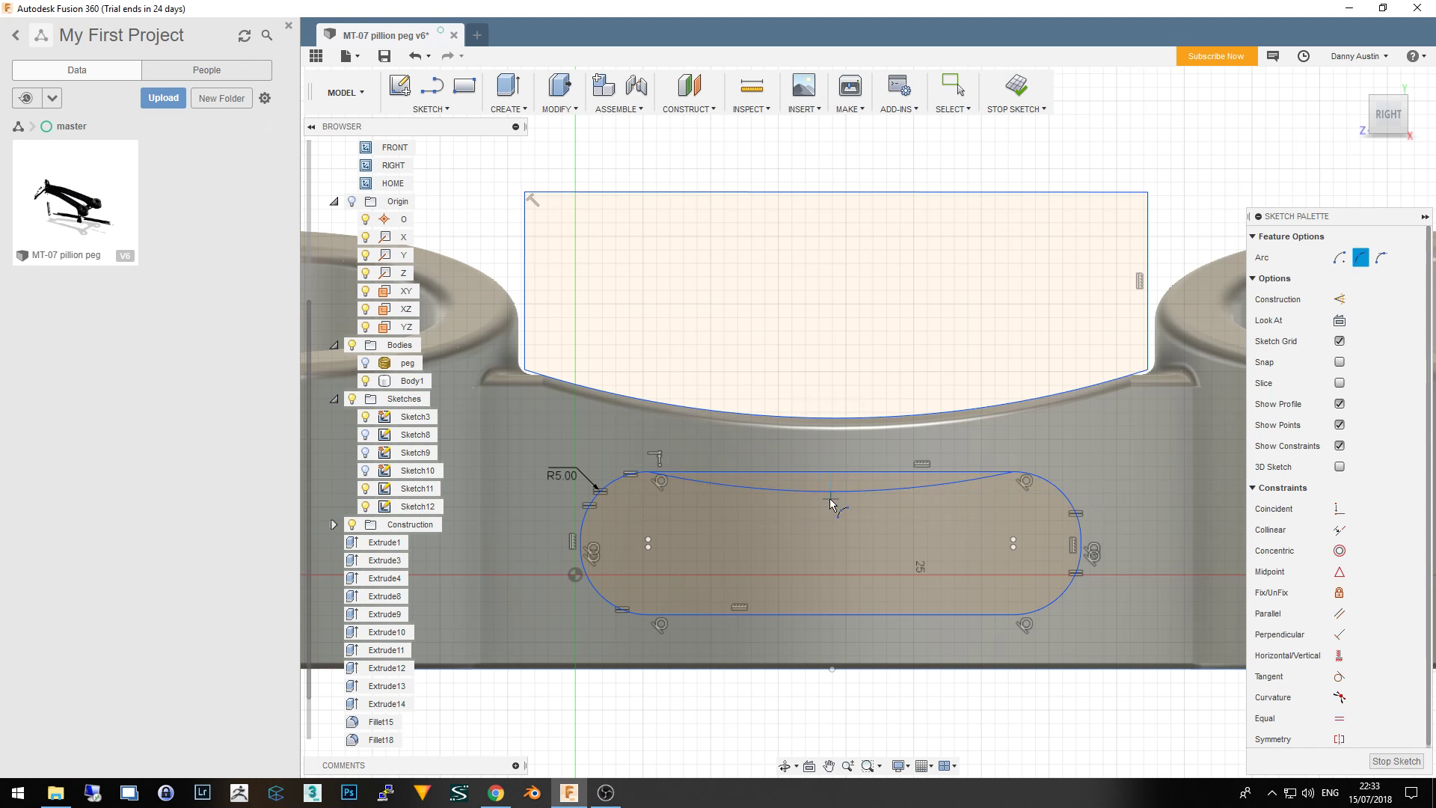
right_click(774, 480)
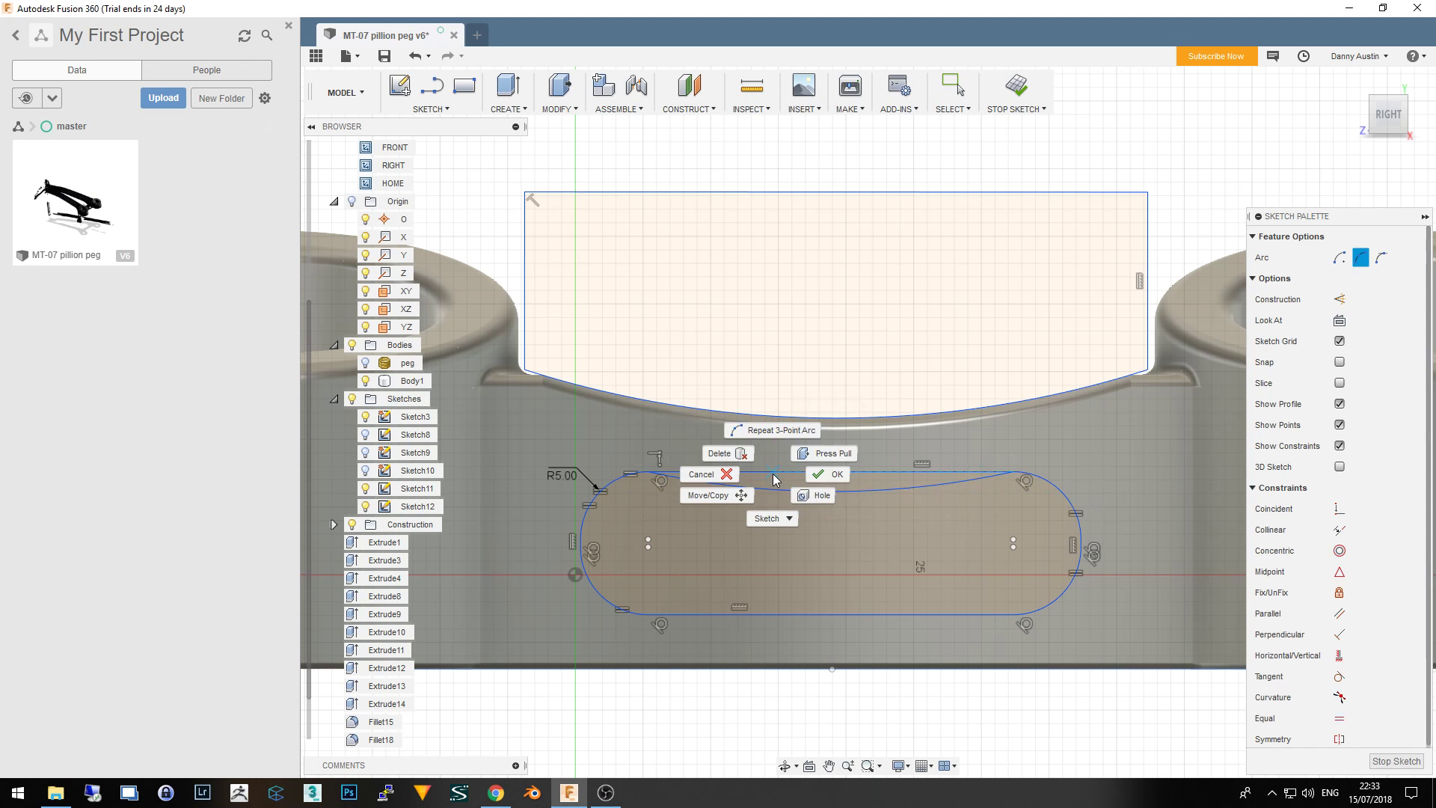
click(783, 480)
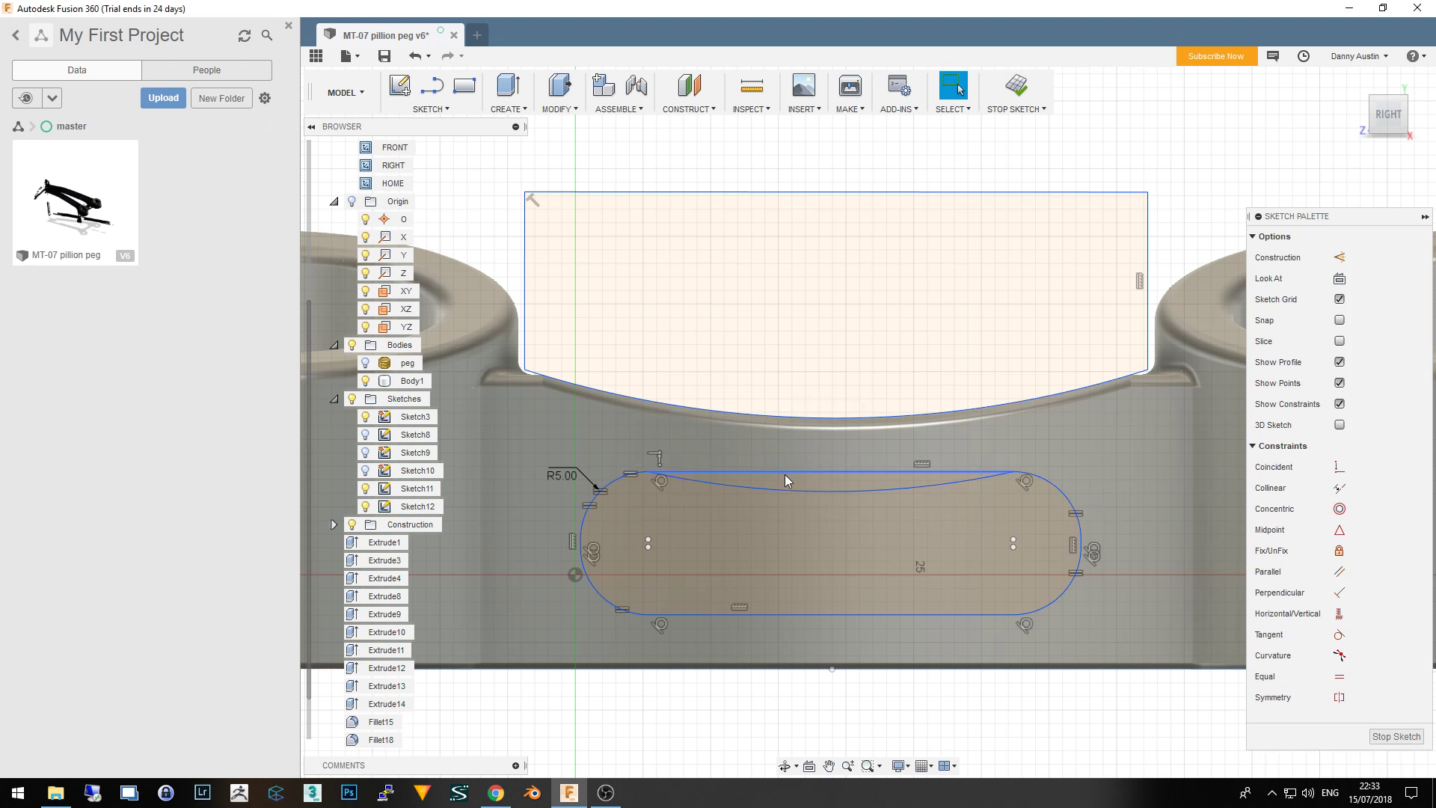
click(785, 472)
key(Delete)
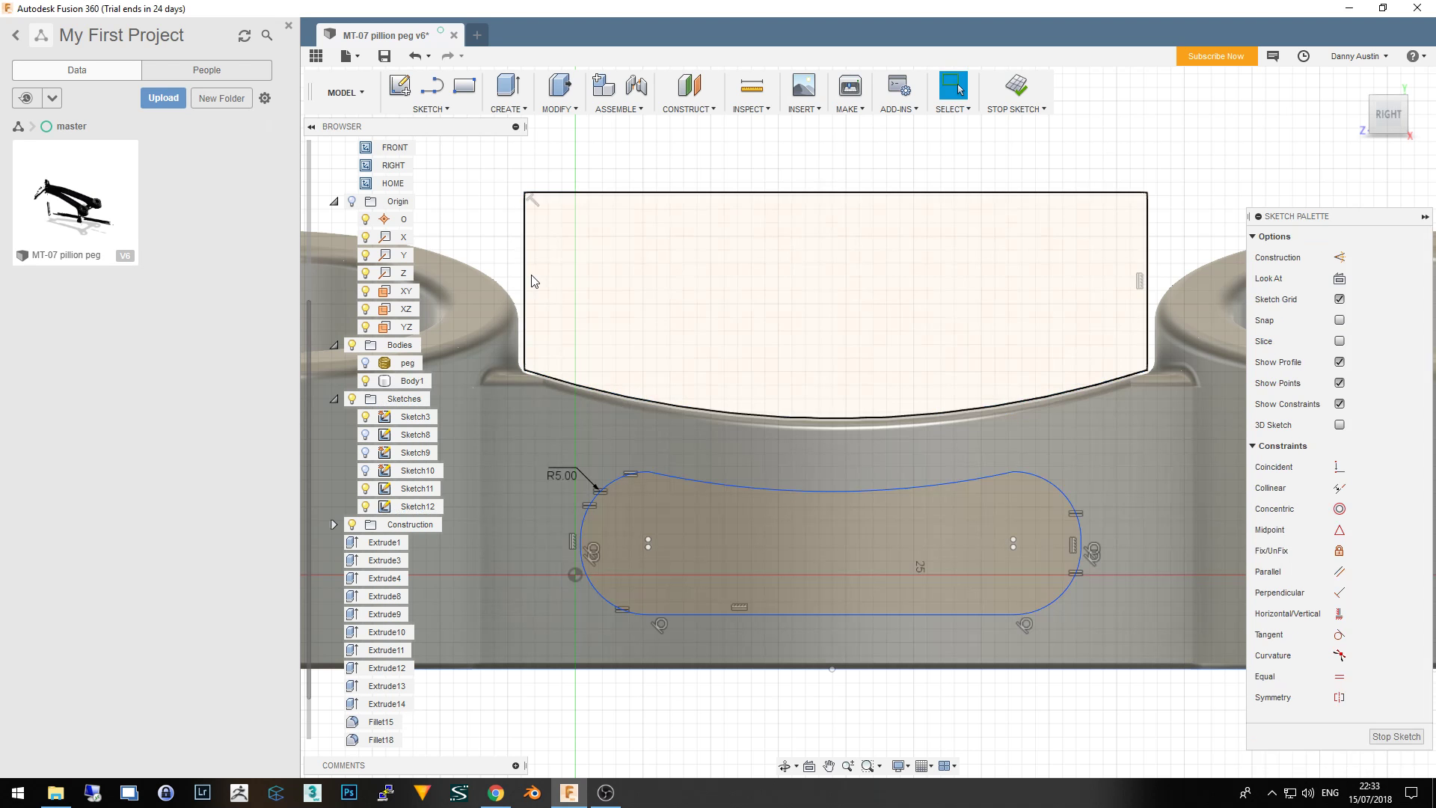
Try sketch-filleting the corners where the arched top meets the slot ends; the fillet fails
click(432, 110)
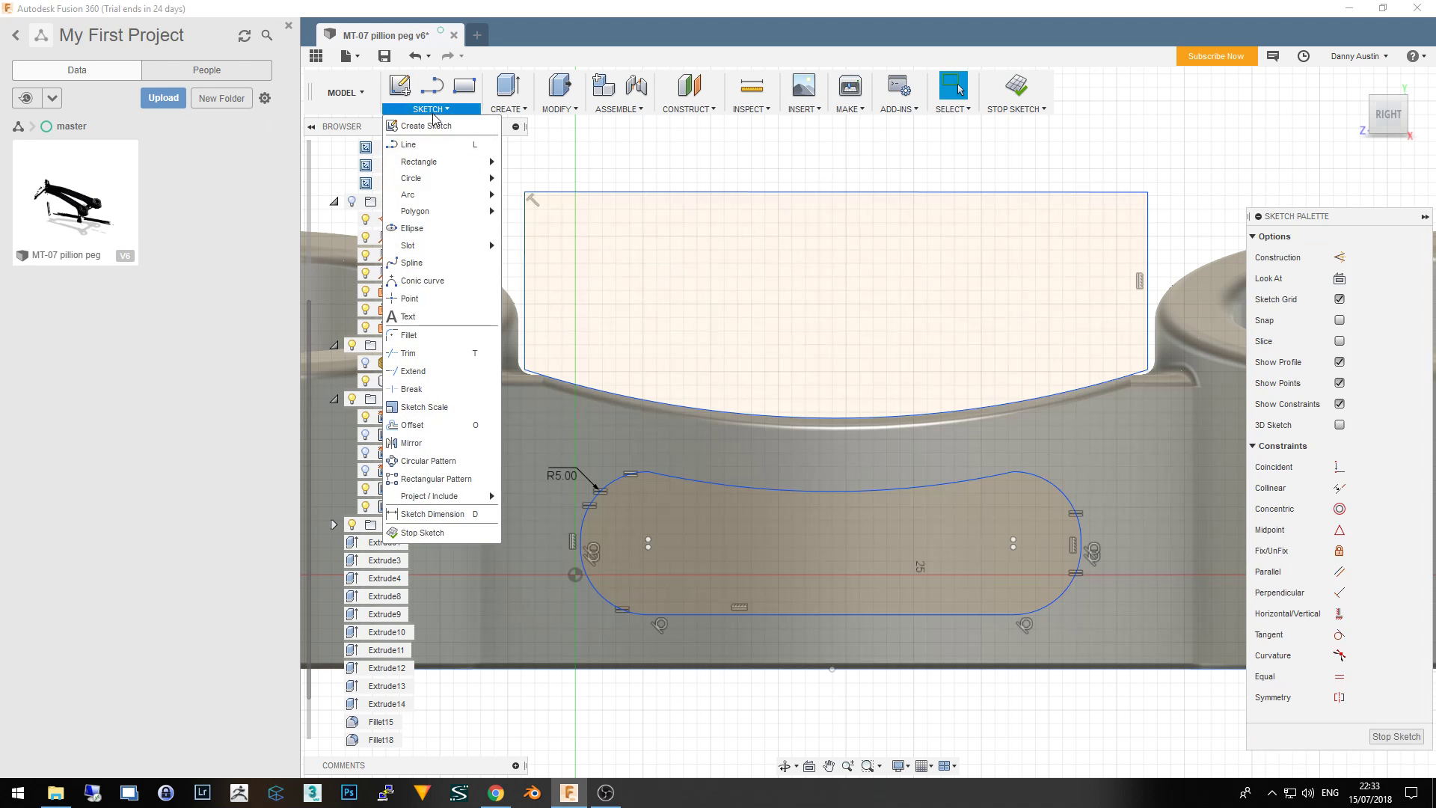
click(432, 338)
click(648, 473)
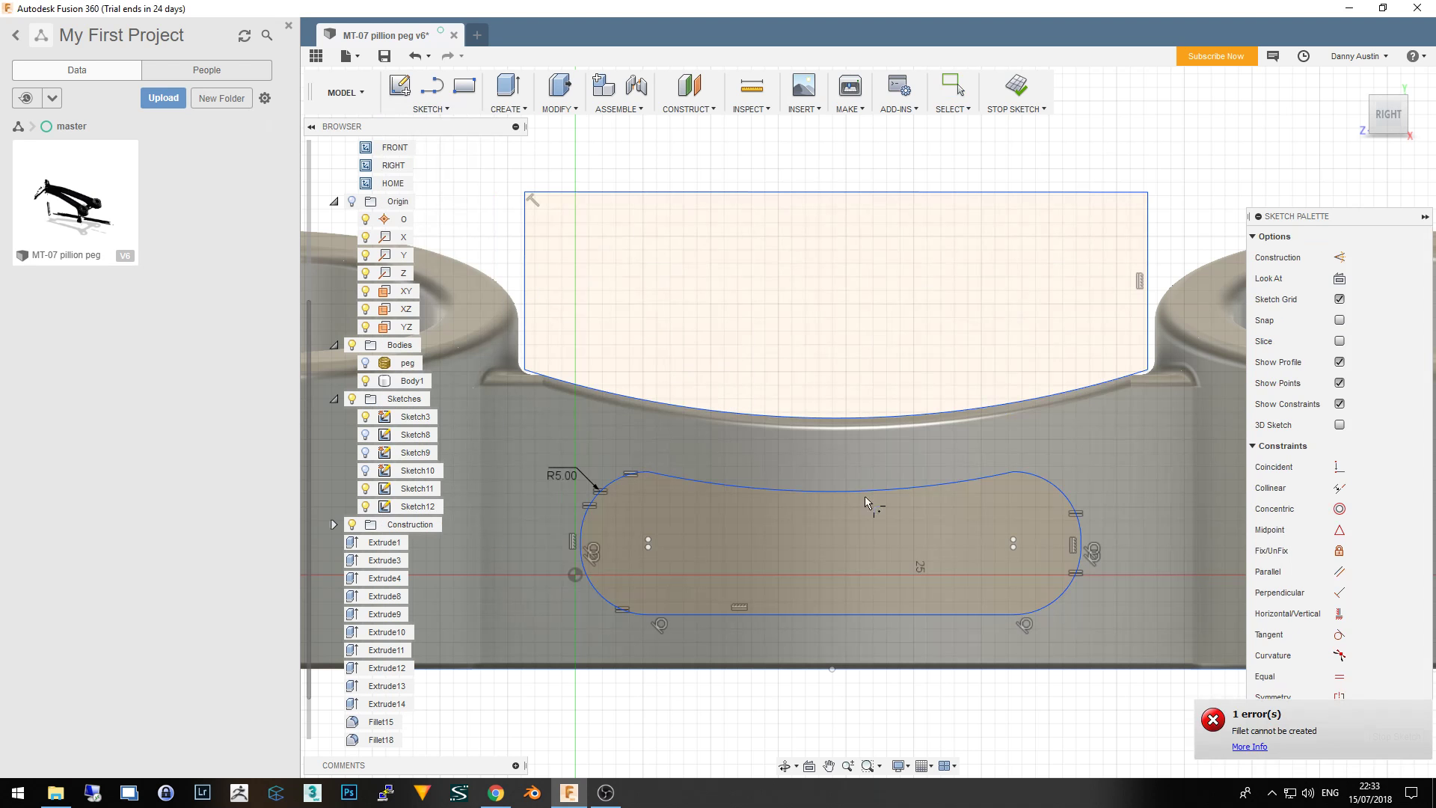
click(1013, 474)
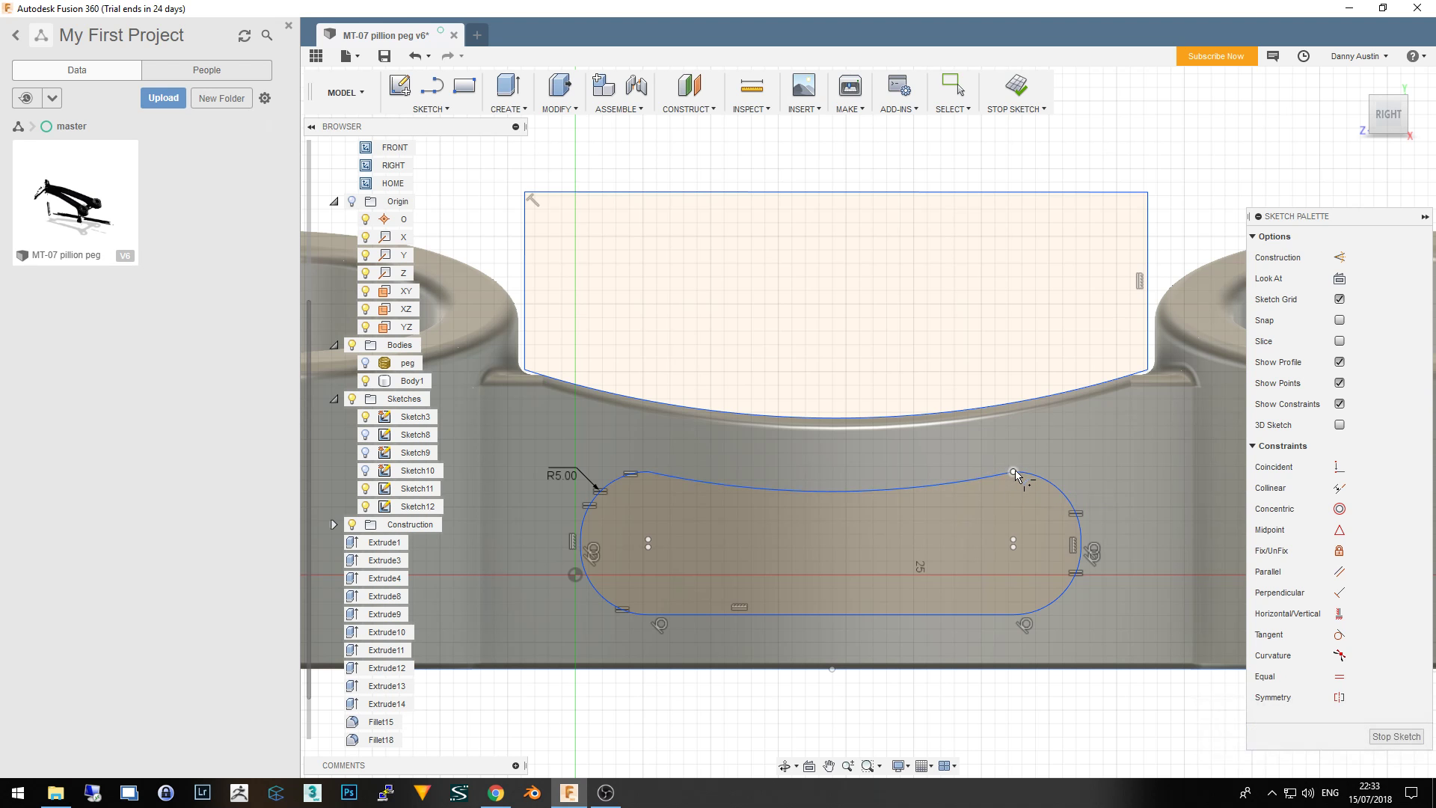
click(1015, 474)
scroll(1036, 475, up, 3)
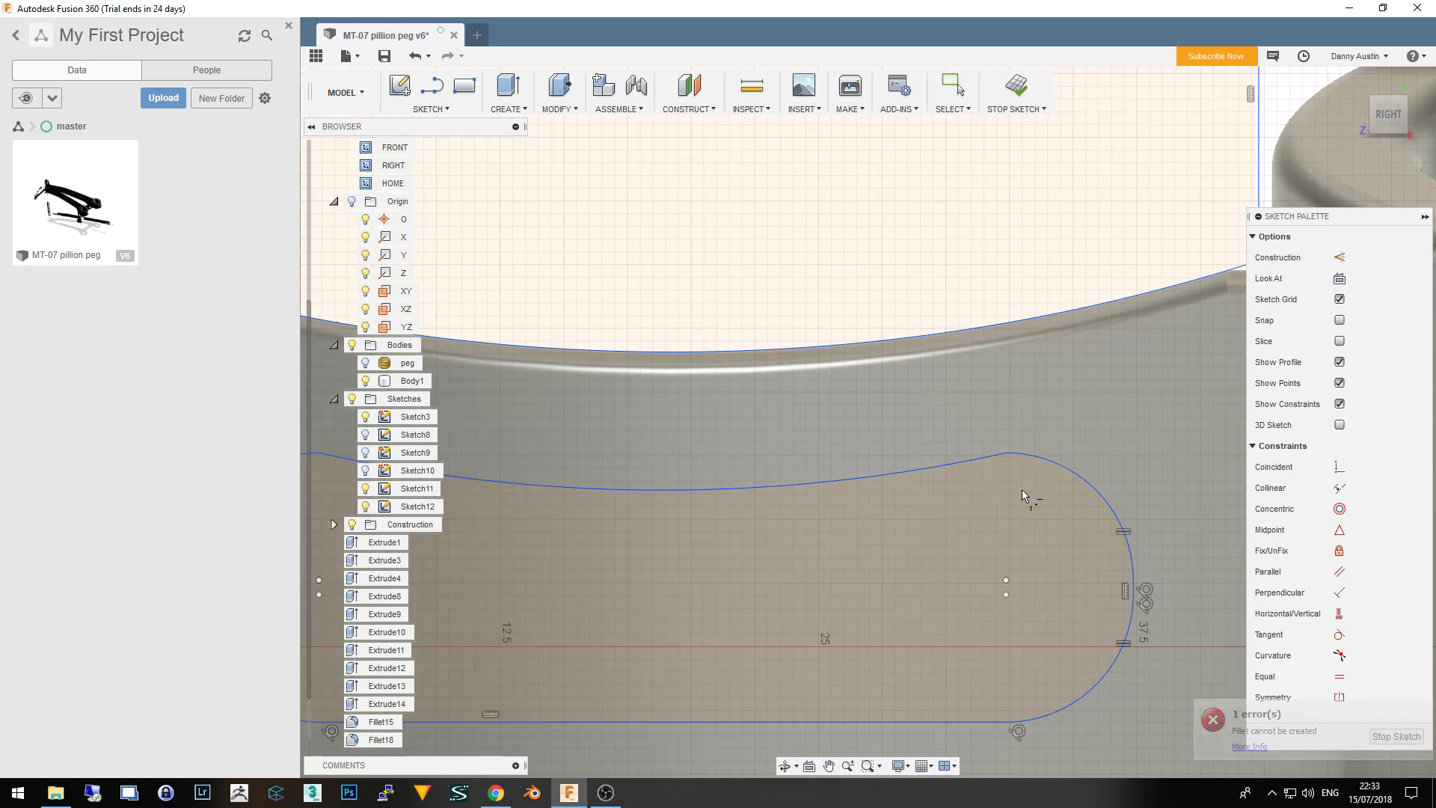
scroll(1021, 489, up, 3)
scroll(1002, 448, up, 2)
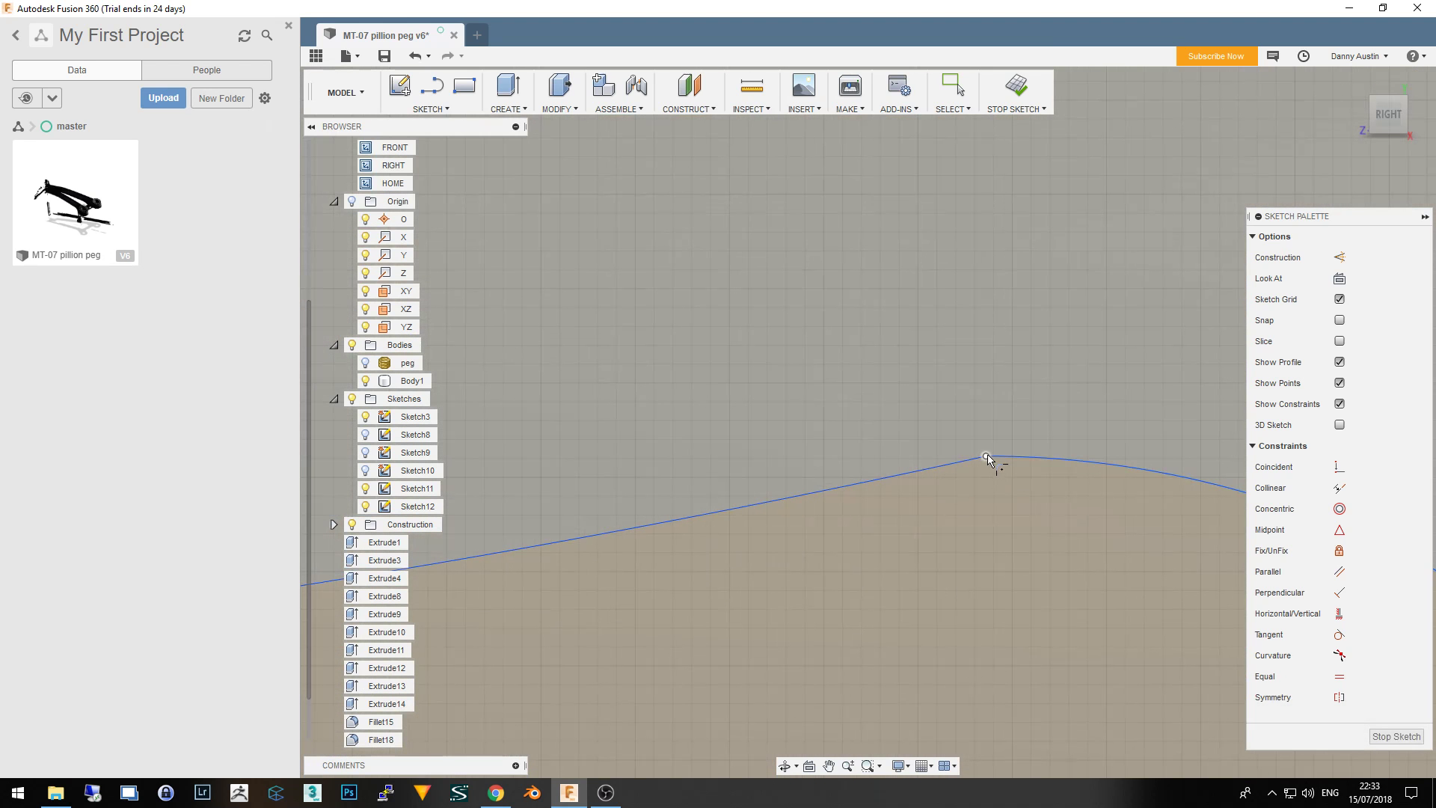
click(987, 458)
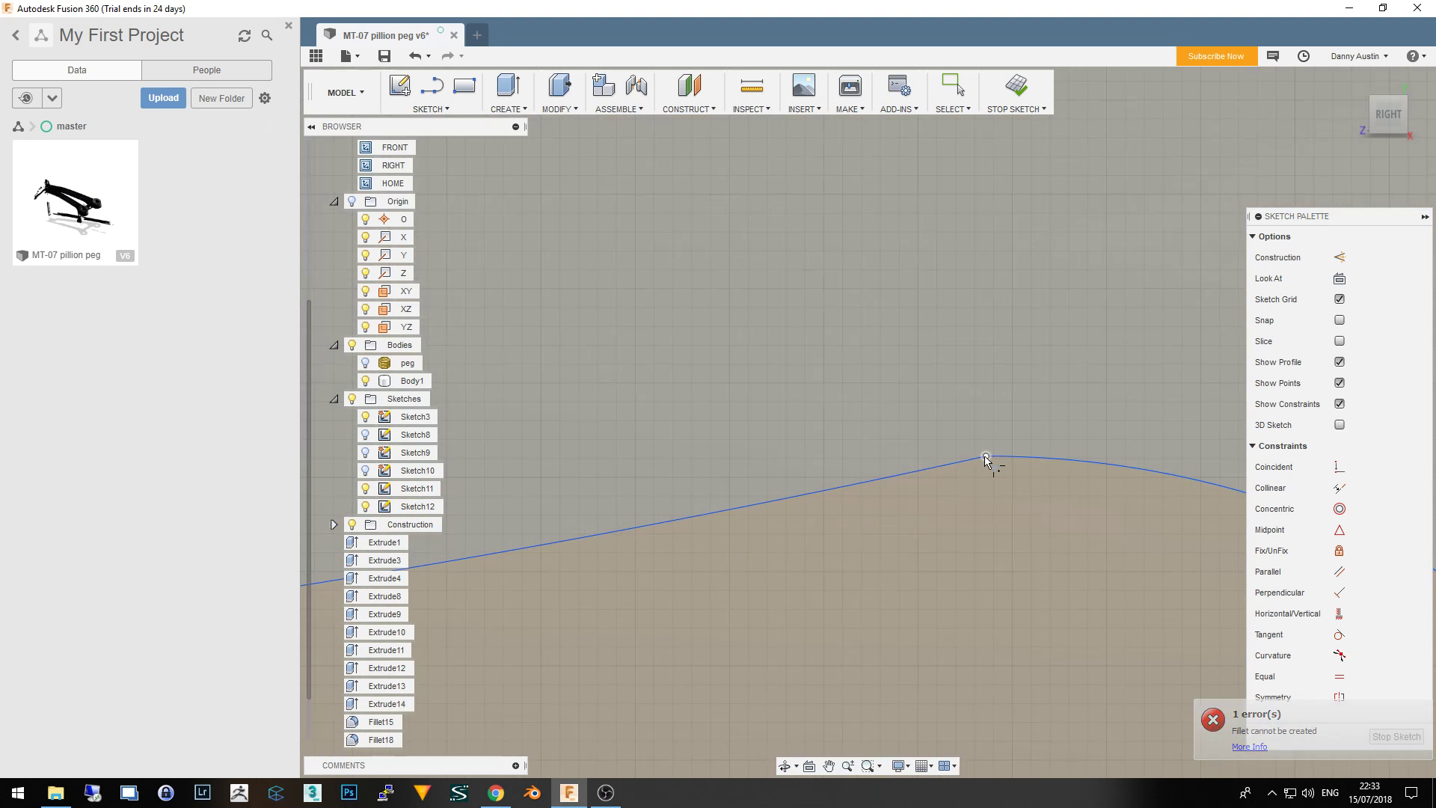
Retry the fillet at the arc-to-slot vertex, then zoom out and orbit to a 3D view
click(428, 109)
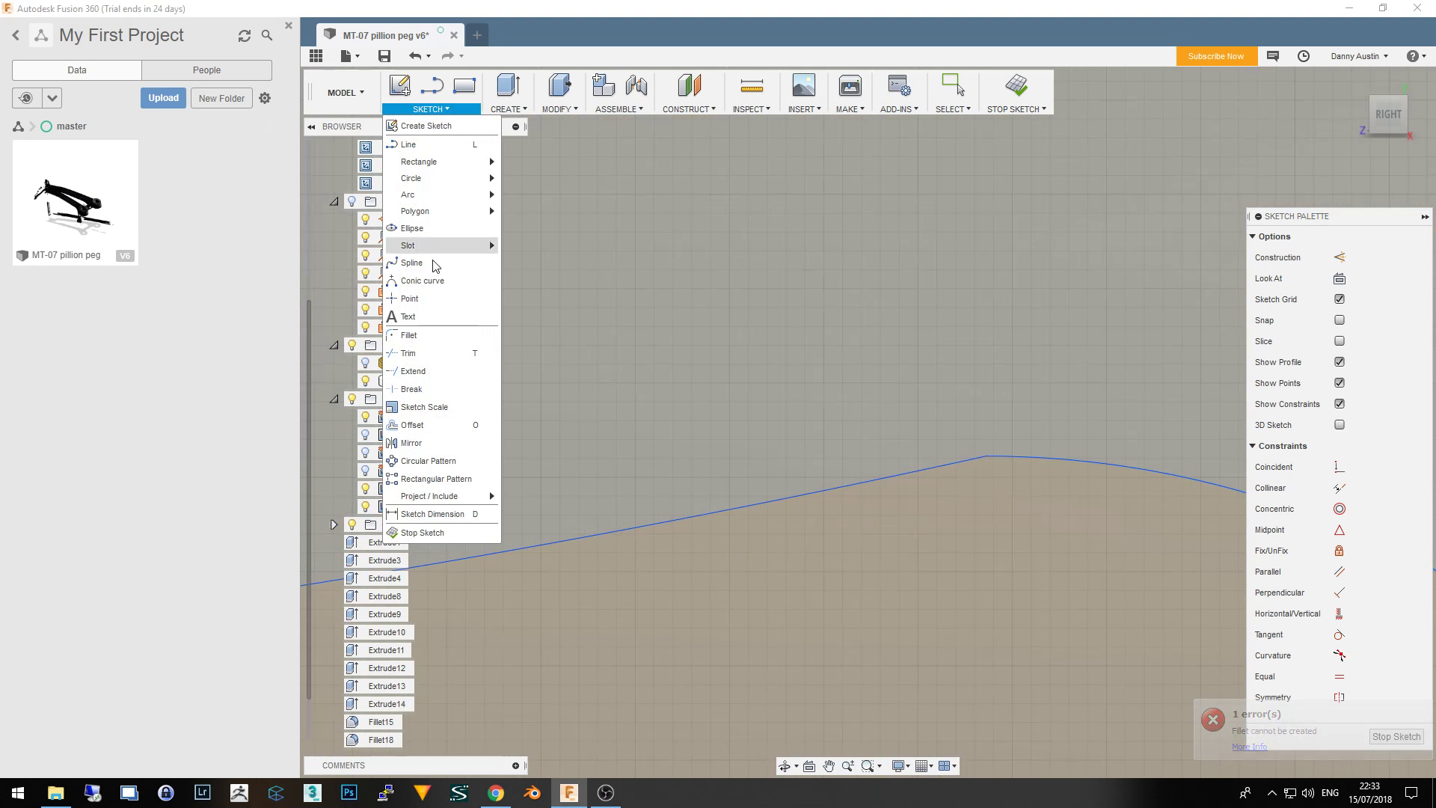
click(451, 338)
click(987, 456)
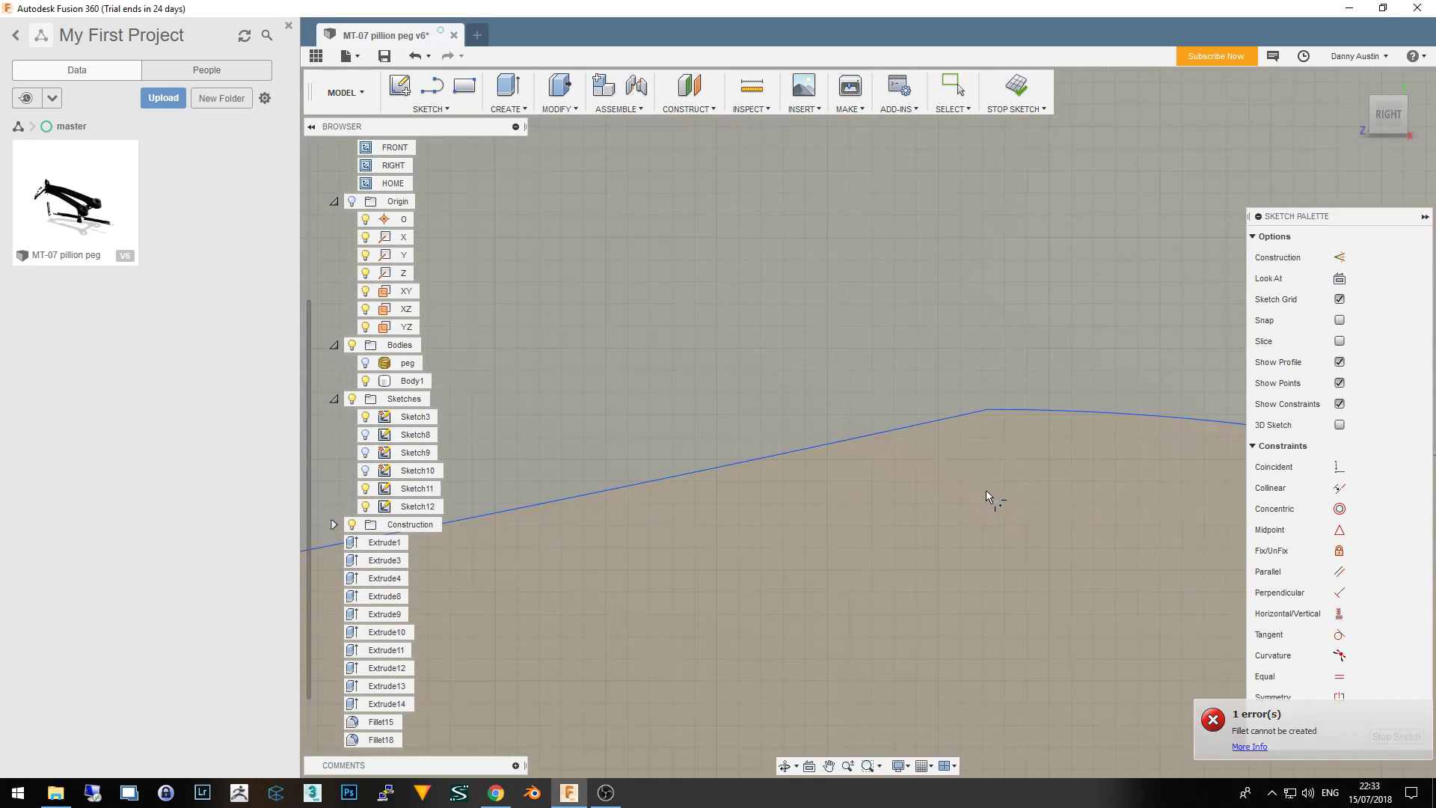
scroll(1006, 482, down, 4)
scroll(977, 490, down, 4)
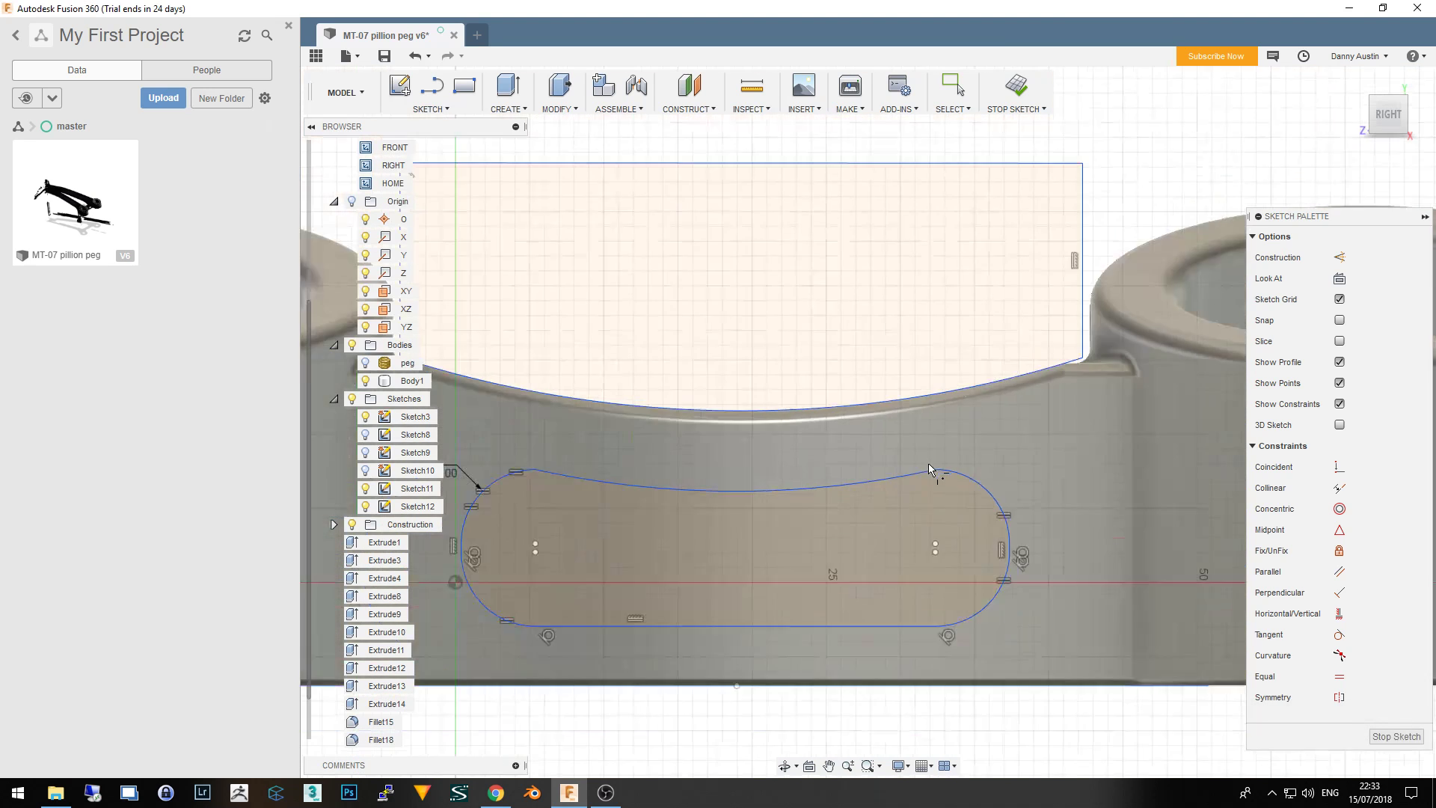
scroll(964, 479, down, 3)
shift+middle_drag(957, 449, 878, 464)
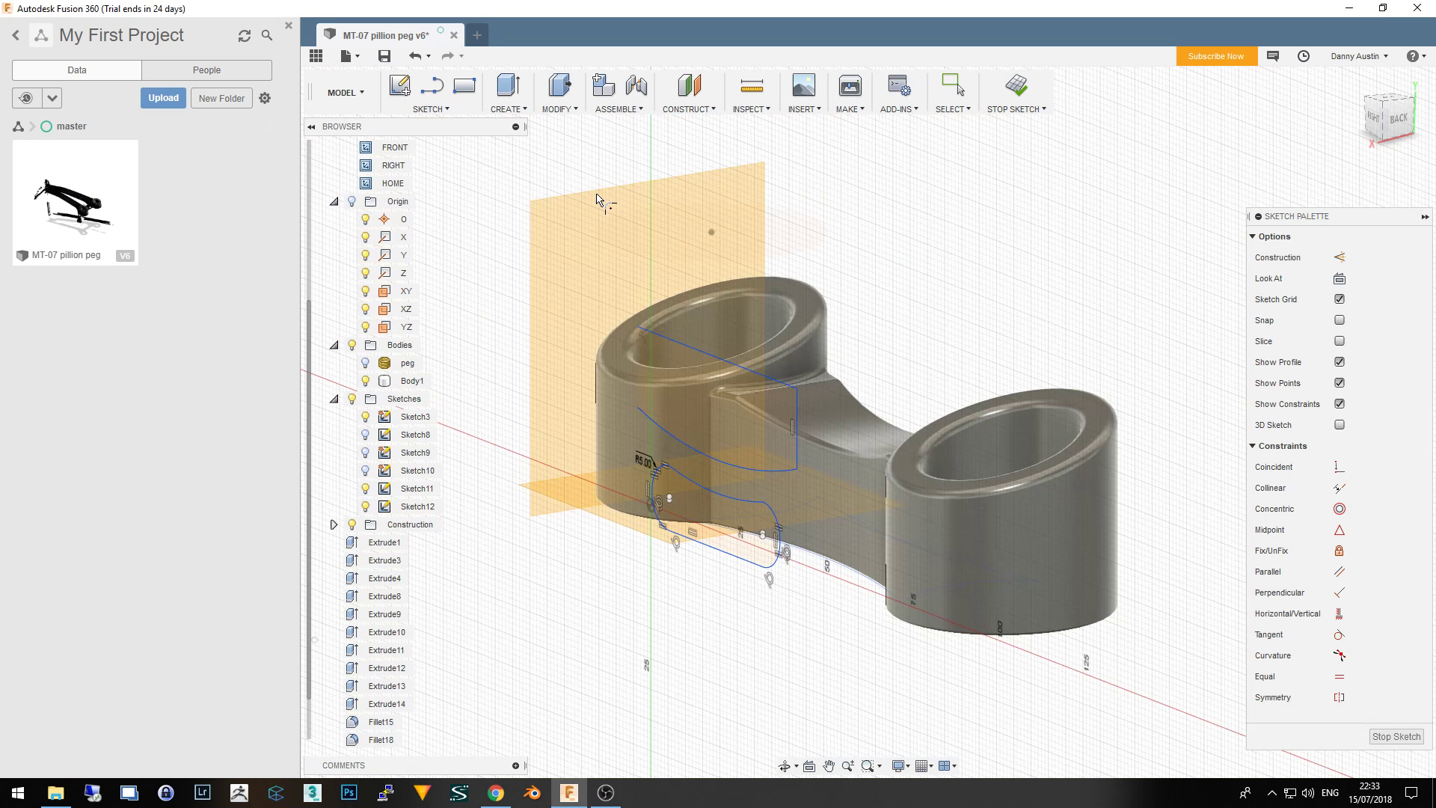
Finish the sketch and extrude-cut the curved slot profile through the web to -60.485 mm
click(1017, 86)
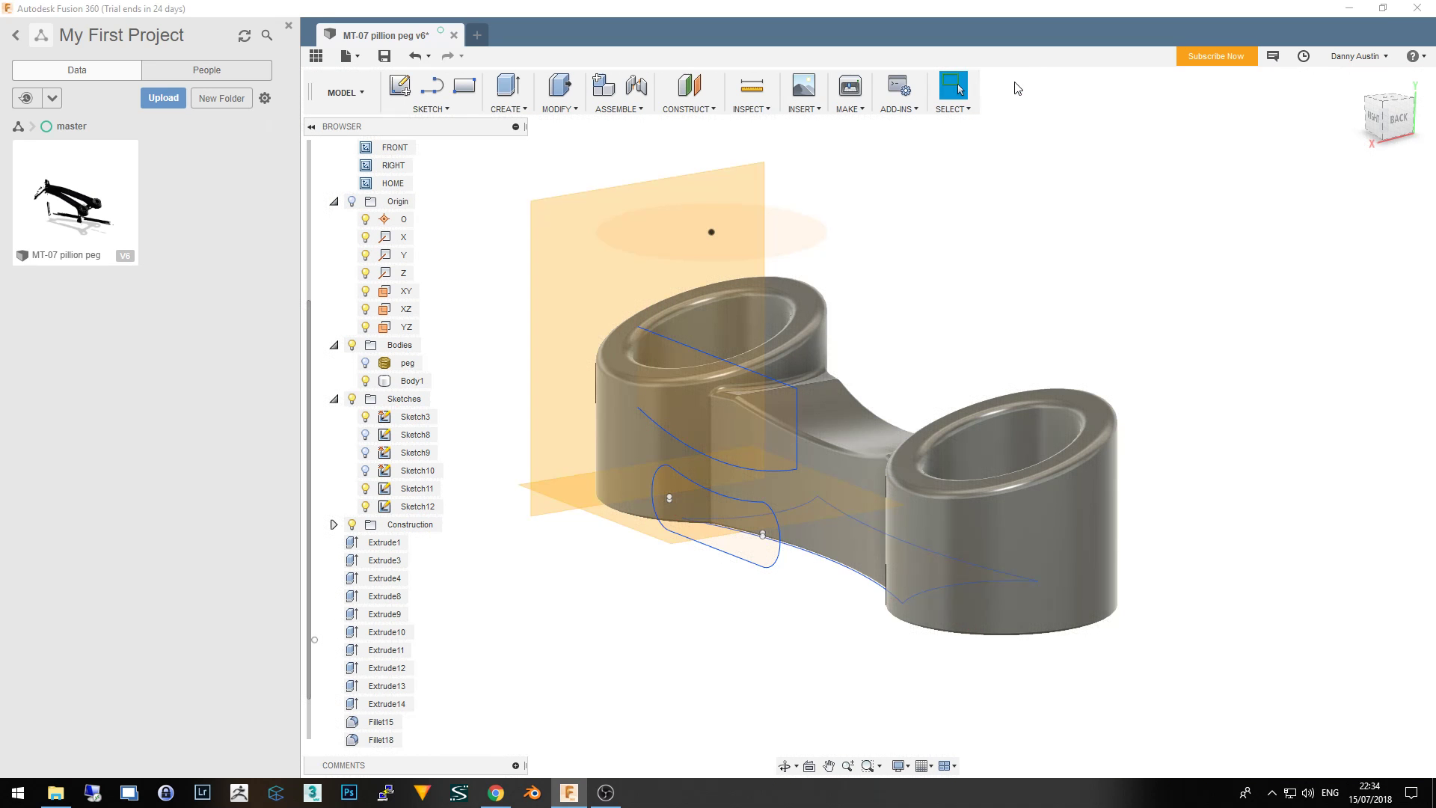
click(742, 544)
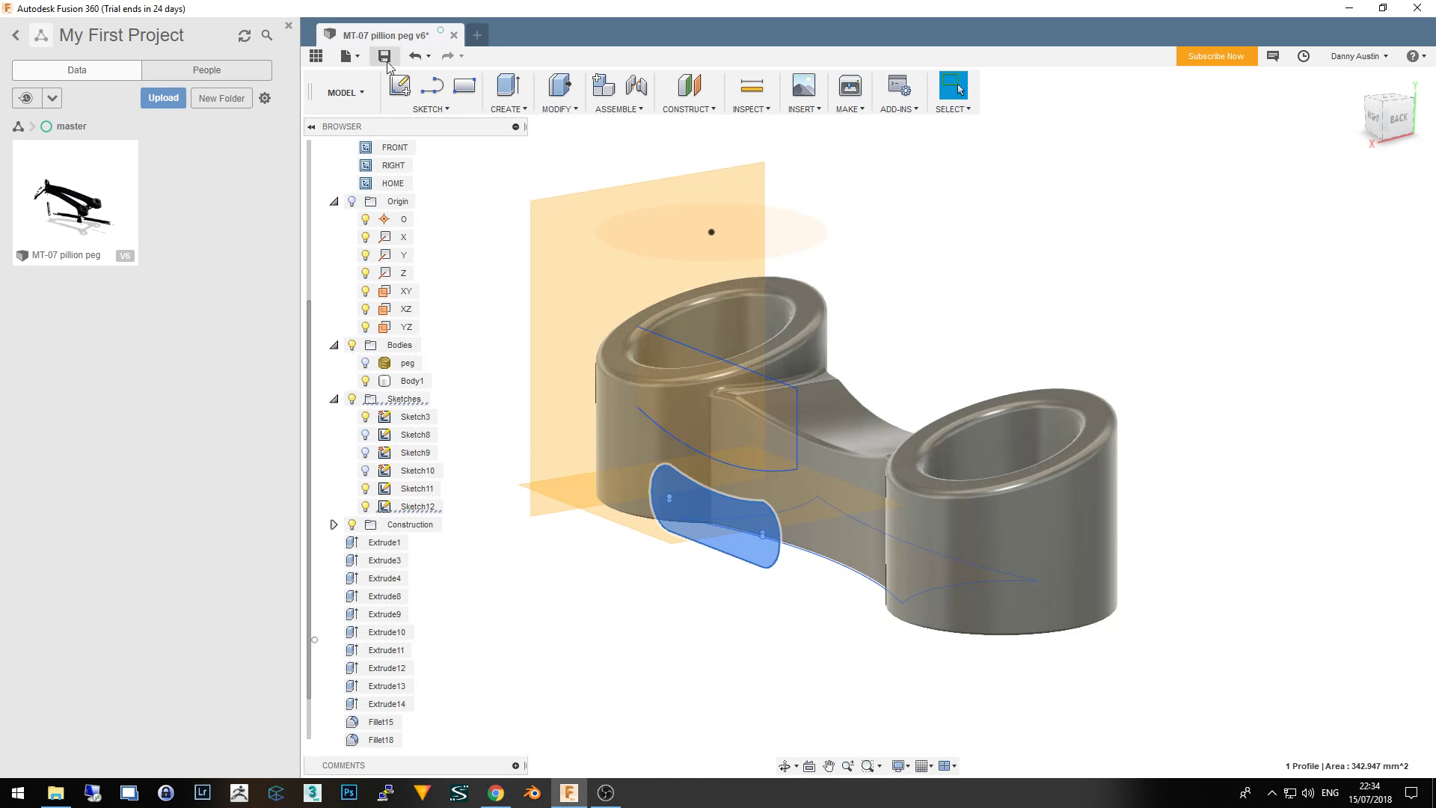
click(523, 110)
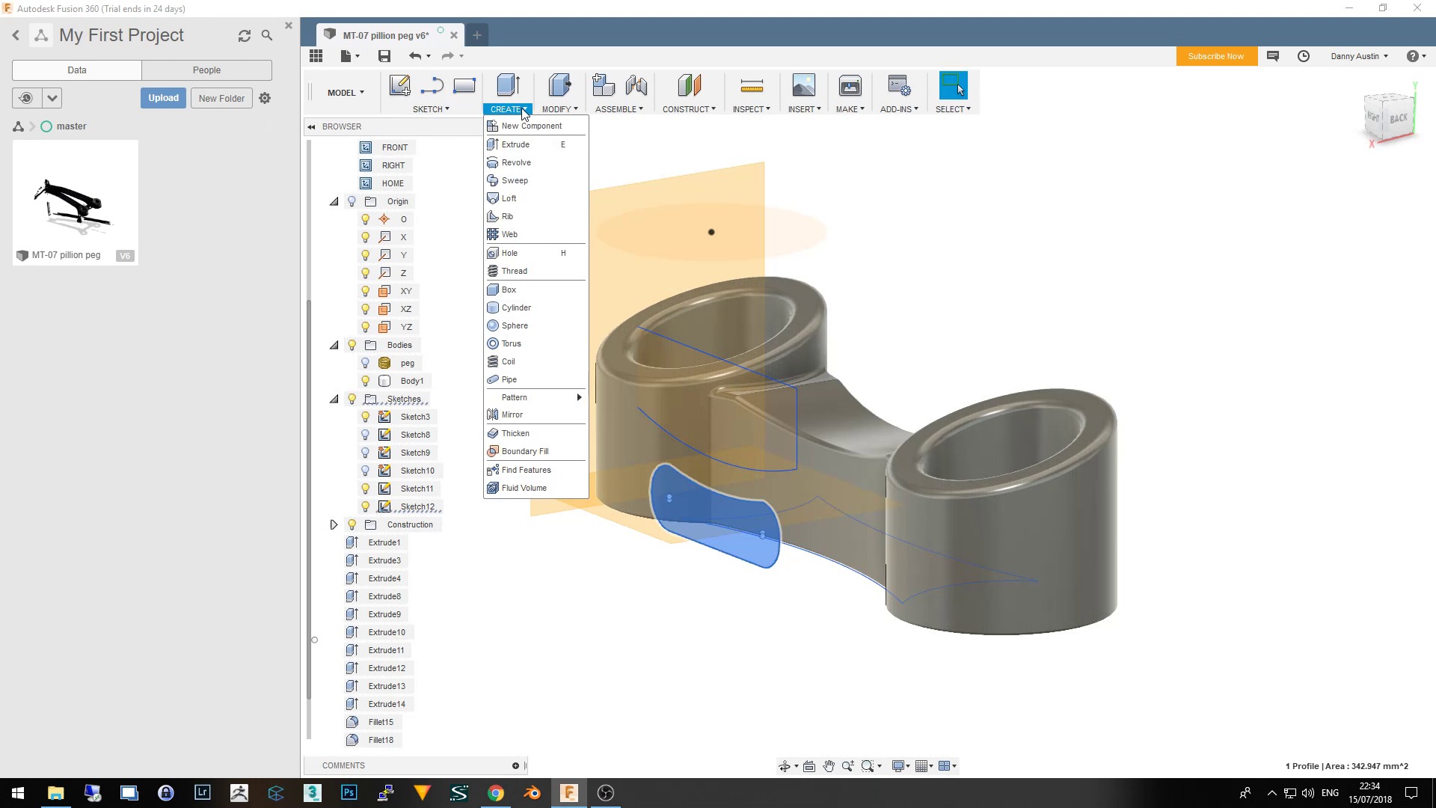
click(523, 145)
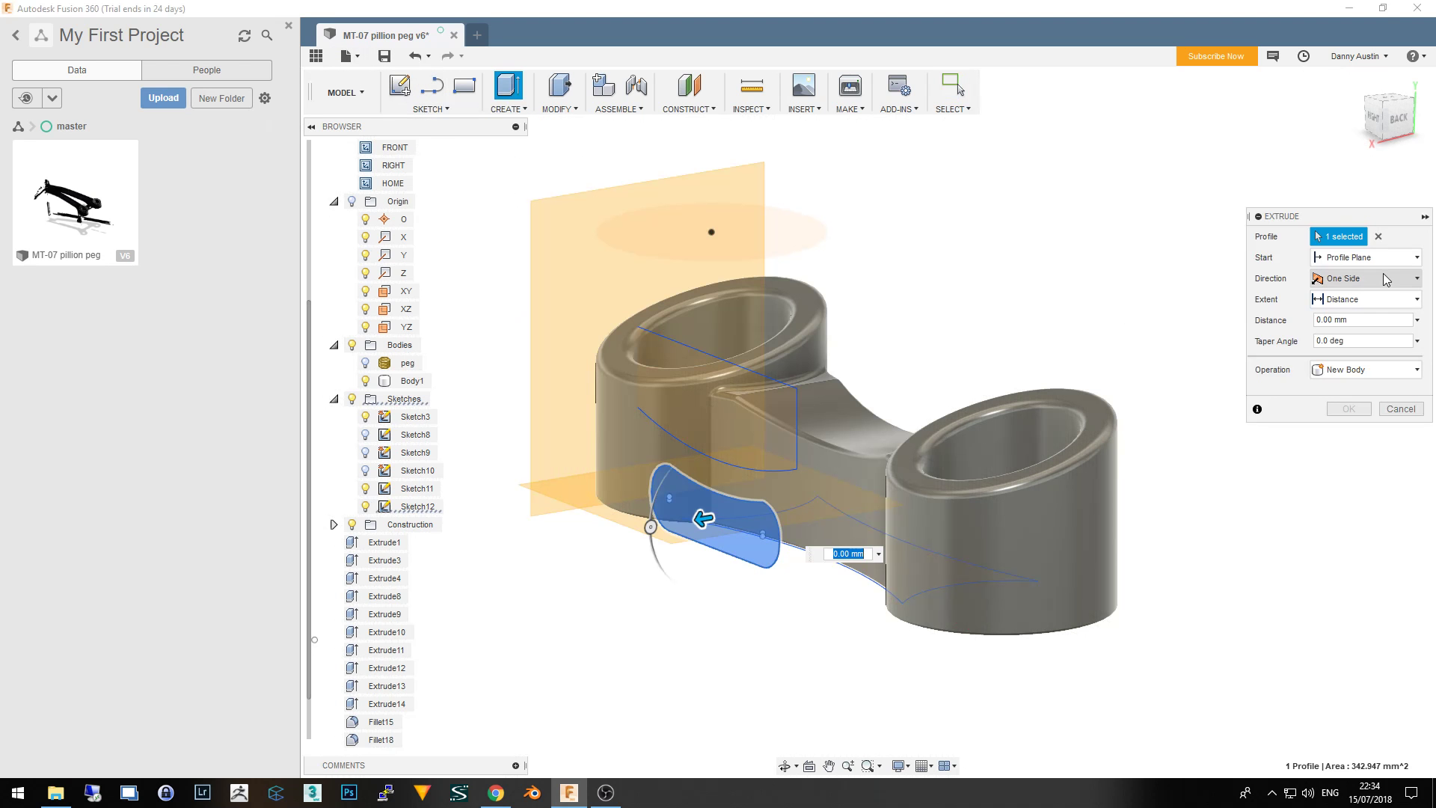
click(1381, 366)
click(1365, 409)
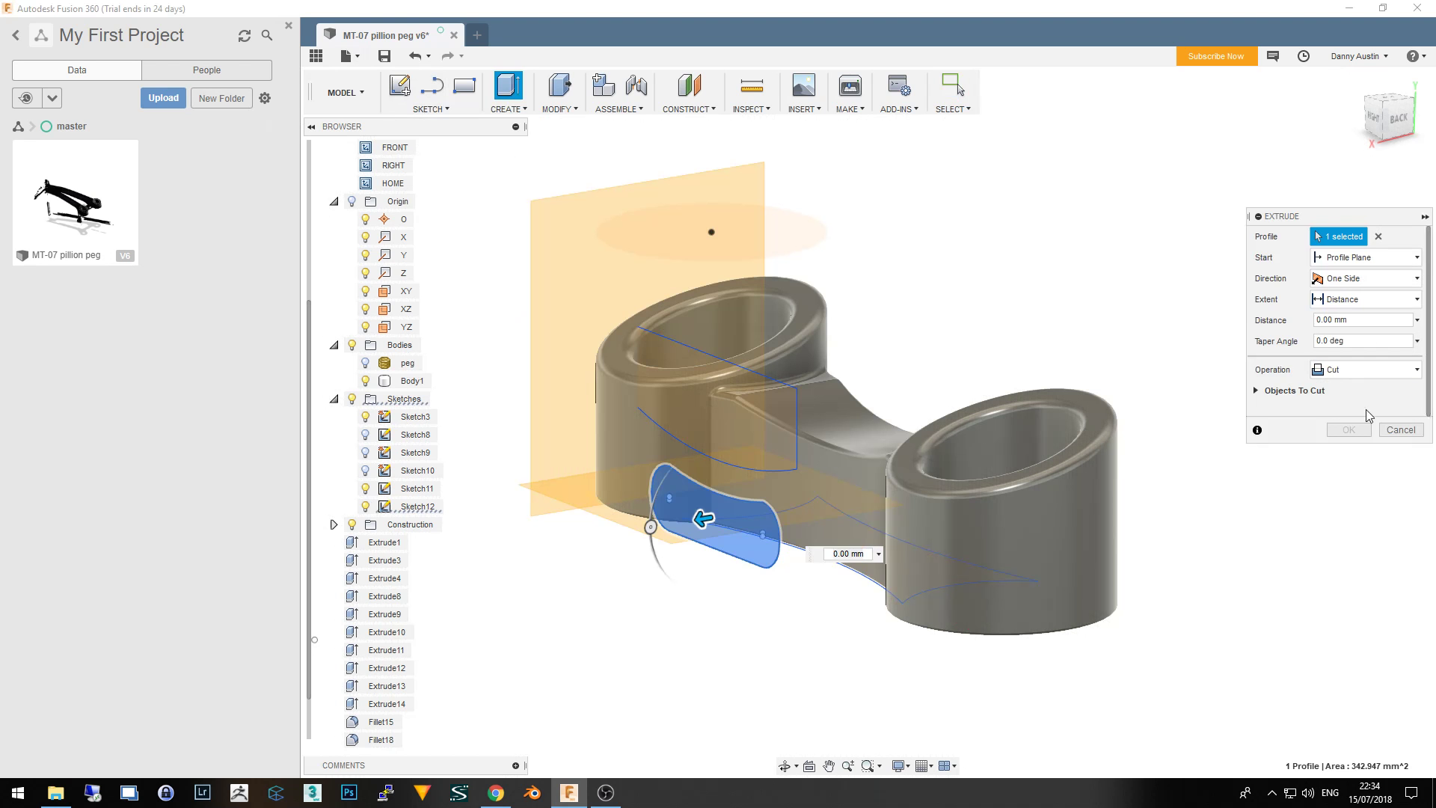
drag(701, 521, 1049, 460)
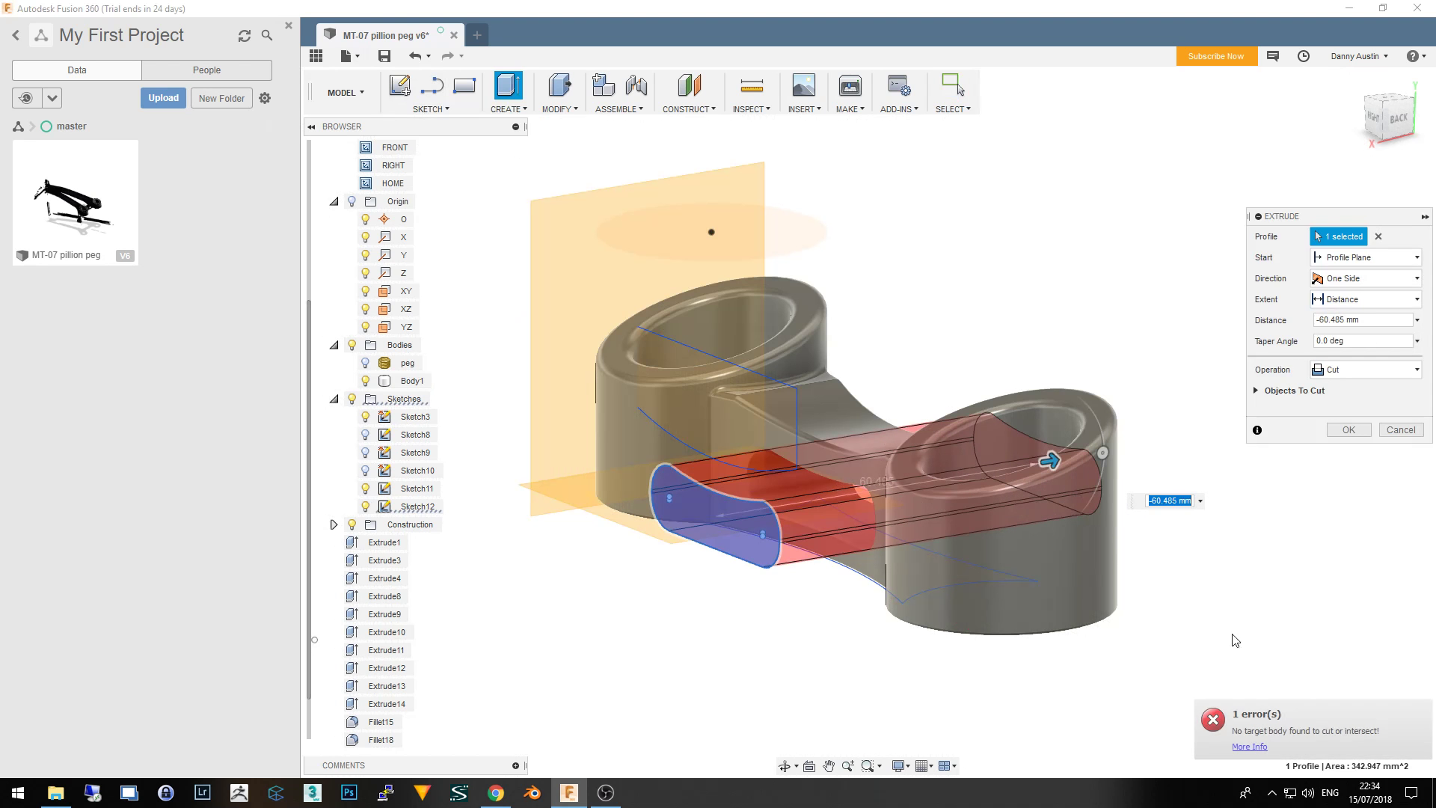
click(1347, 431)
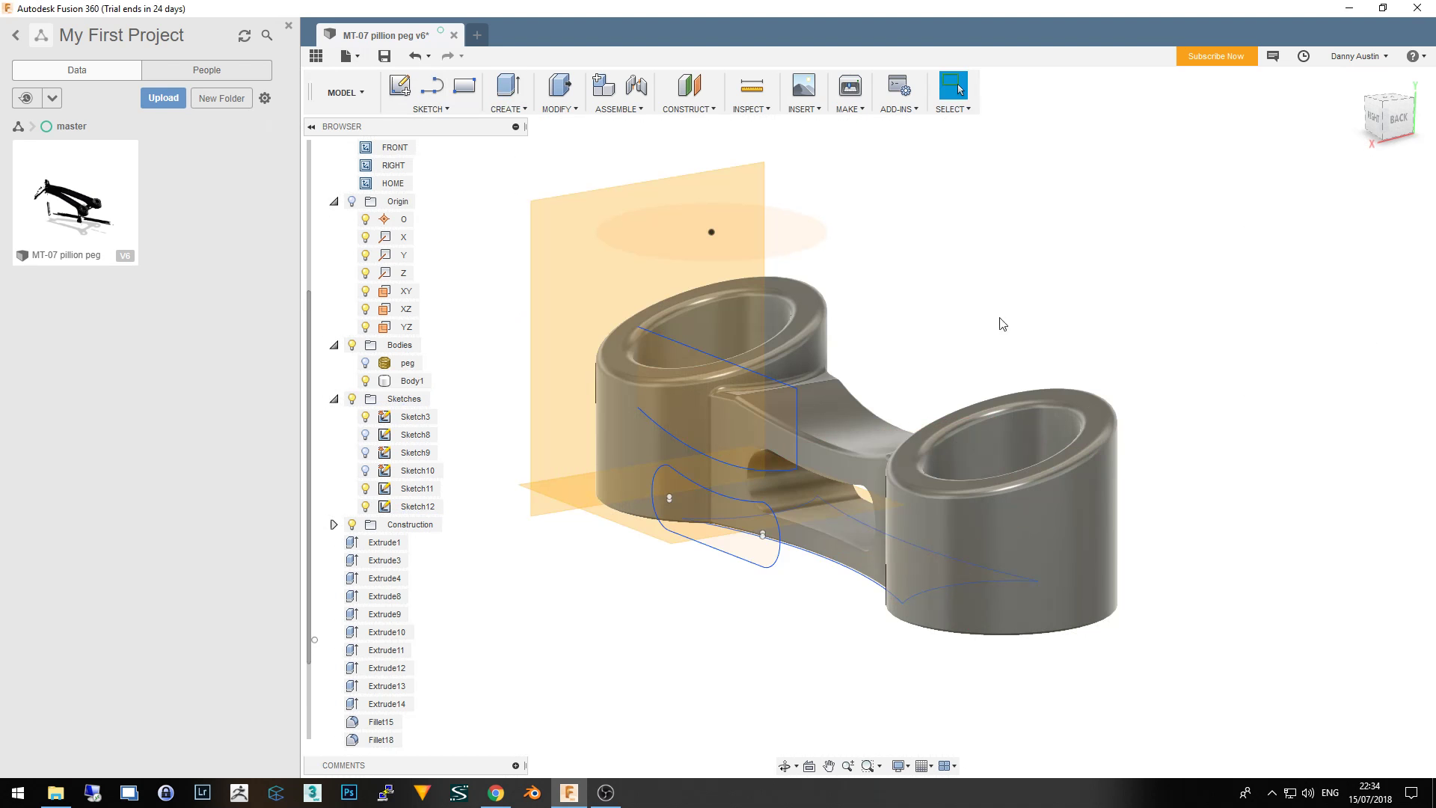
Orbit the model to inspect the new slot, then bring OBS Studio to the front
mouse_move(1014, 348)
shift+middle_down()
mouse_move(902, 314)
mouse_move(1002, 340)
mouse_move(1048, 481)
mouse_move(1115, 545)
mouse_move(1164, 378)
mouse_move(1137, 423)
mouse_move(1185, 431)
mouse_move(1106, 417)
mouse_move(1079, 458)
mouse_move(1125, 420)
mouse_move(1164, 419)
mouse_move(1170, 452)
mouse_move(1109, 491)
mouse_move(1125, 426)
mouse_move(1176, 397)
mouse_move(1125, 456)
mouse_move(1129, 438)
shift+middle_up()
click(609, 801)
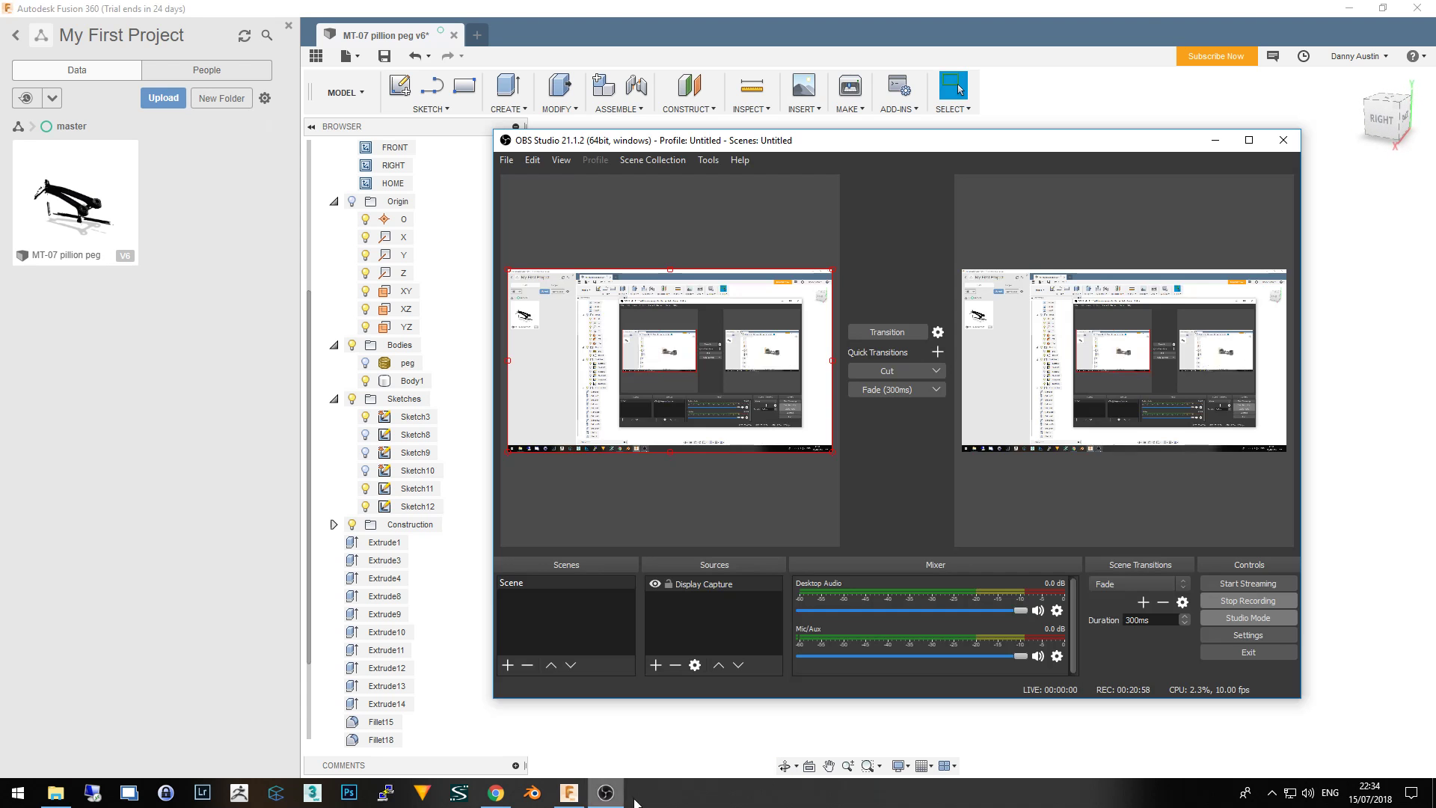